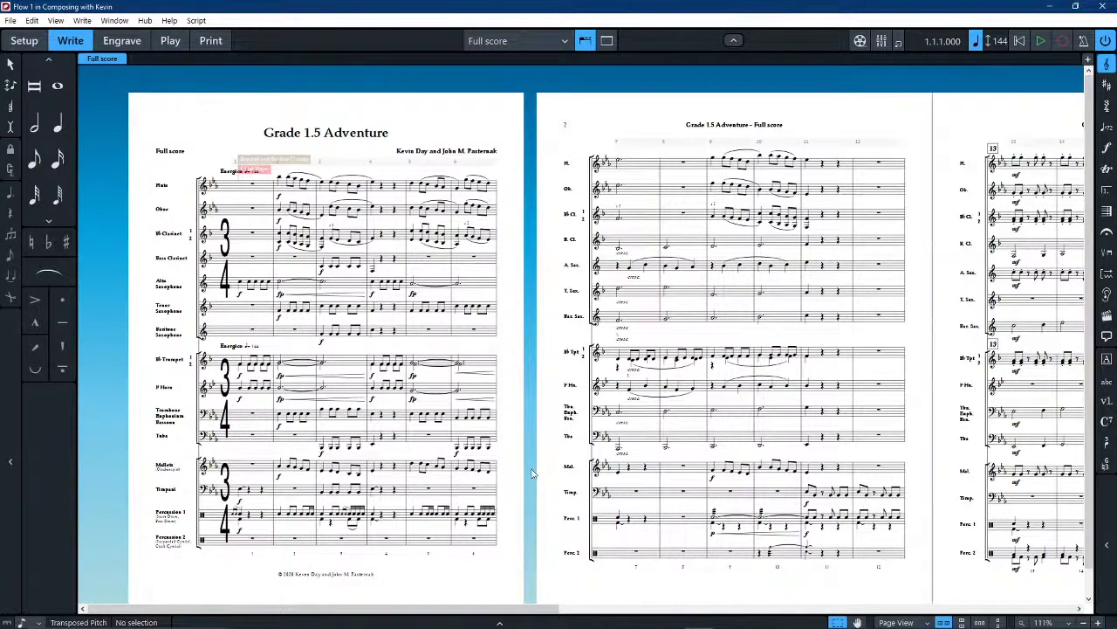
Add a rehearsal mark at bar 30, the final bar of the full score
left_click_drag(938, 369, 130, 373)
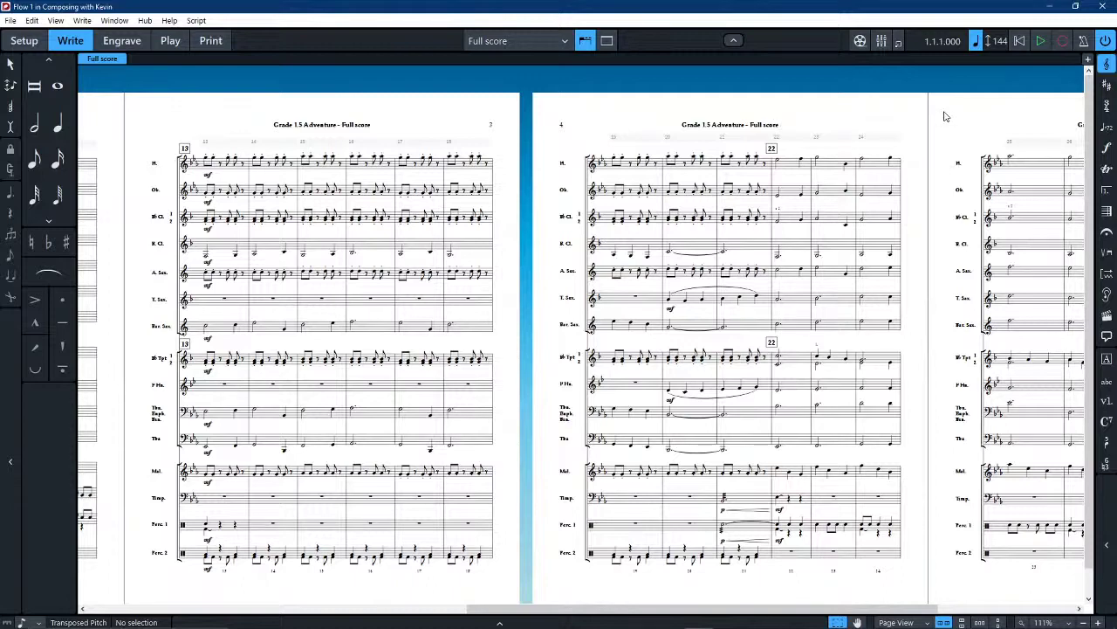
left_click_drag(943, 114, 570, 103)
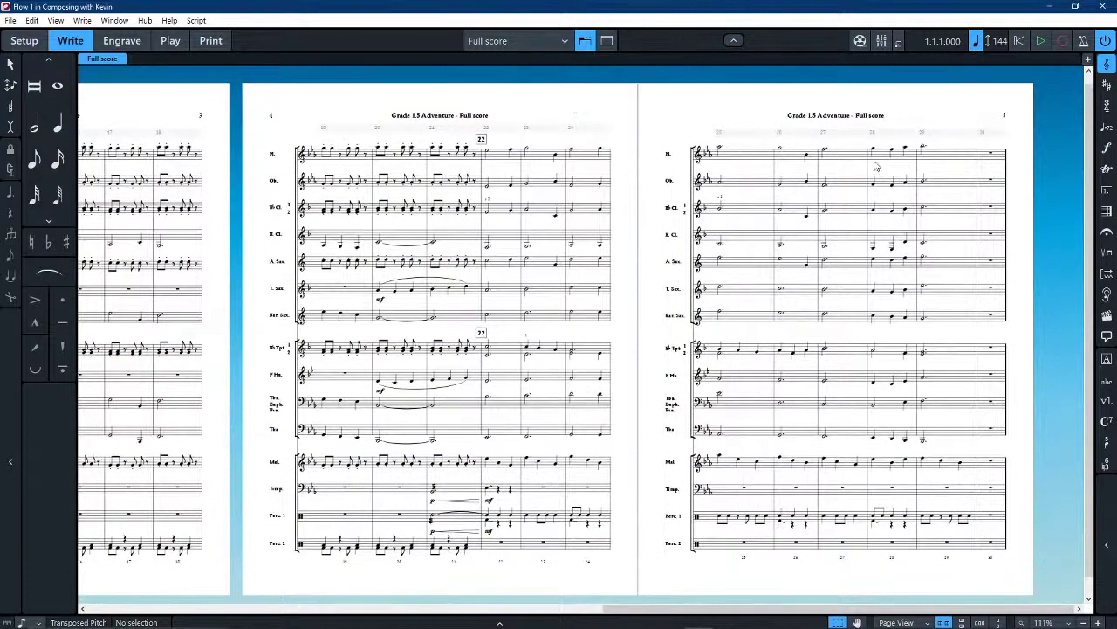
left_click(992, 155)
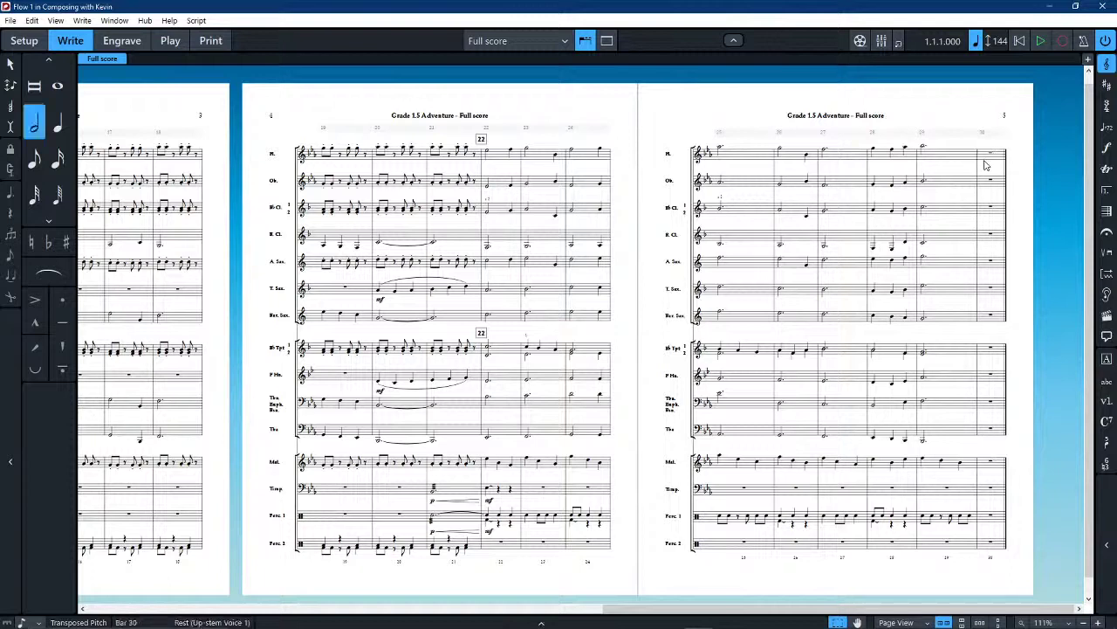
key("Escape")
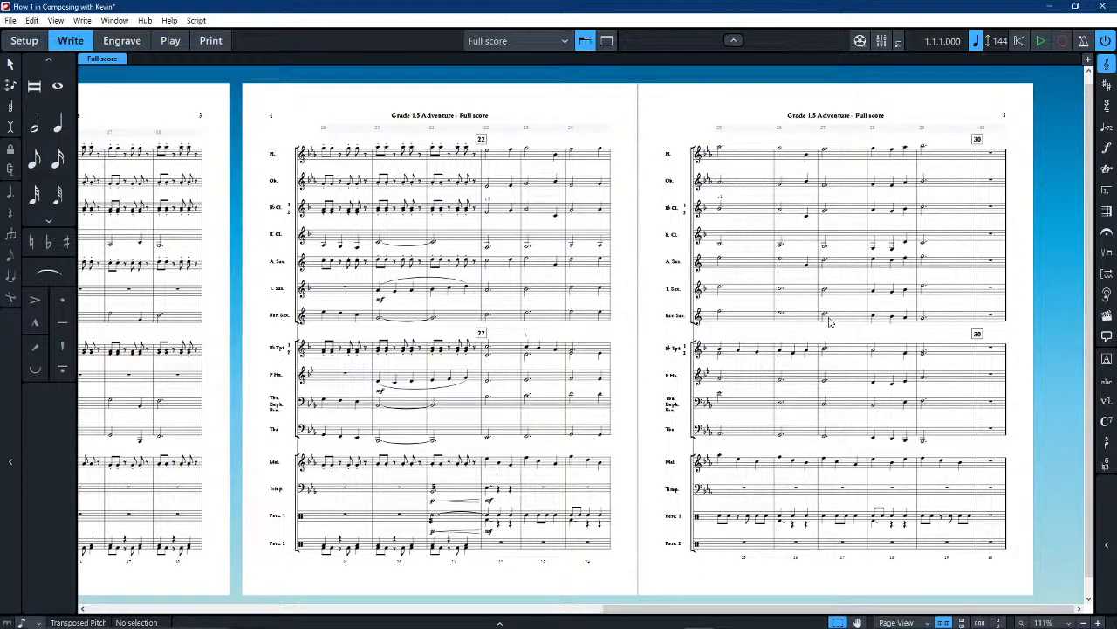
Look through the full score from the opening page to bar 30 and examine which instruments rest around bars 13–19
scroll(797, 356, "left", 5)
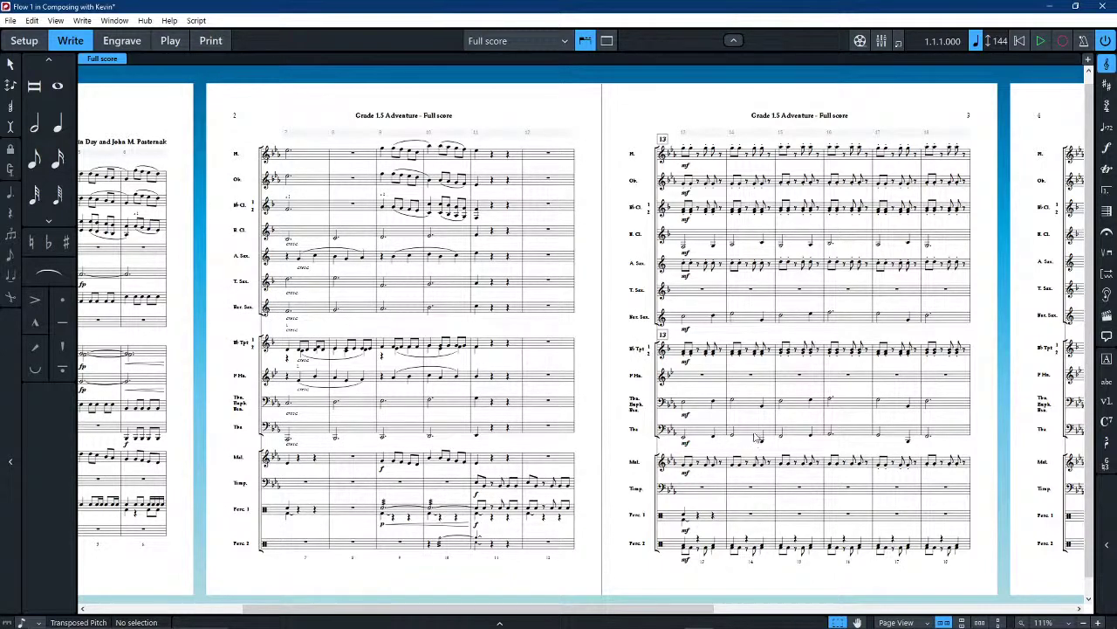
scroll(755, 435, "right", 3)
scroll(696, 430, "left", 2)
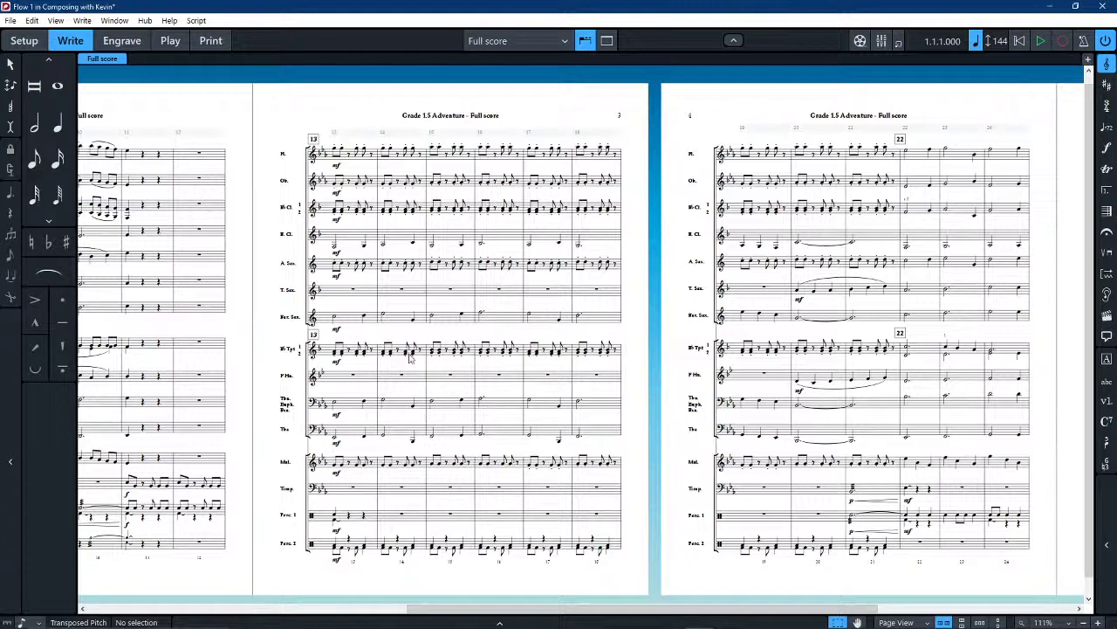
scroll(297, 345, "left", 4)
scroll(291, 357, "left", 2)
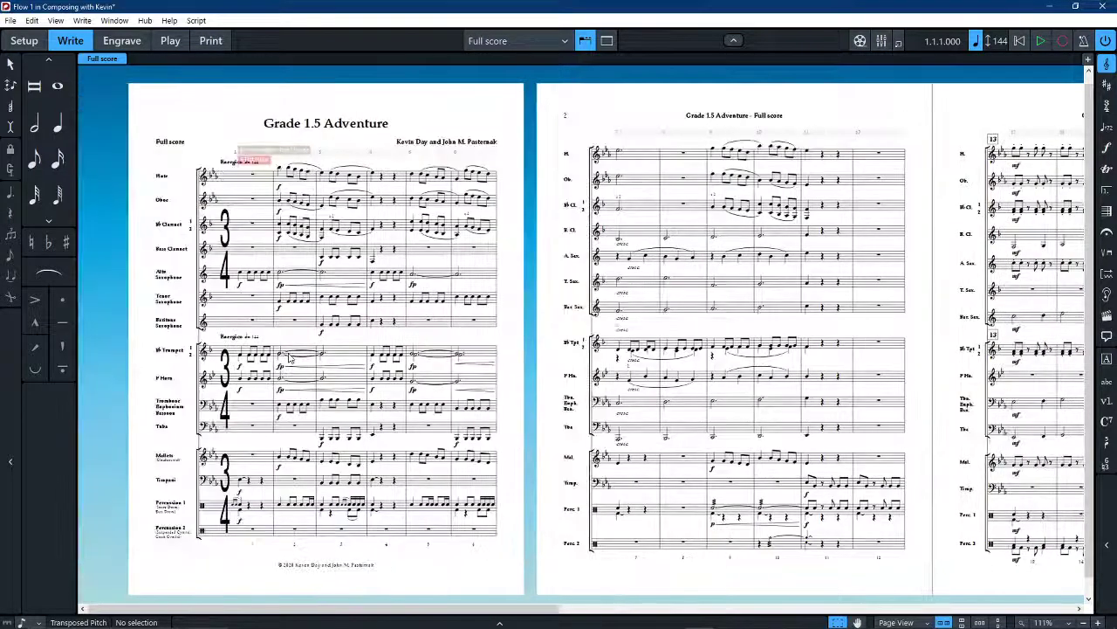
scroll(289, 360, "right", 5)
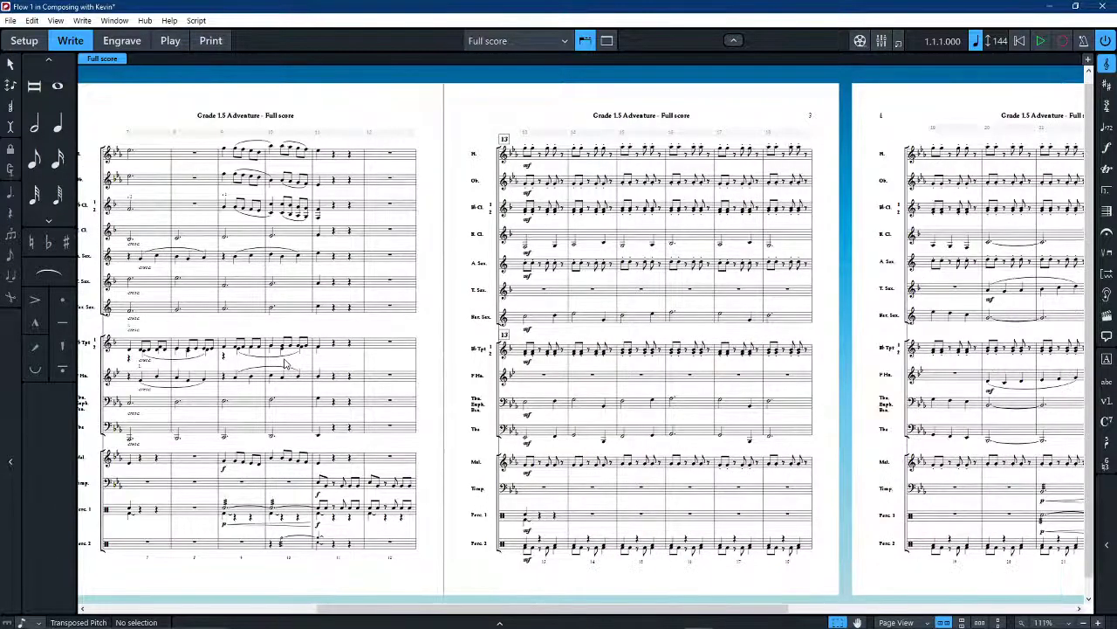
scroll(284, 363, "right", 3)
scroll(272, 362, "right", 3)
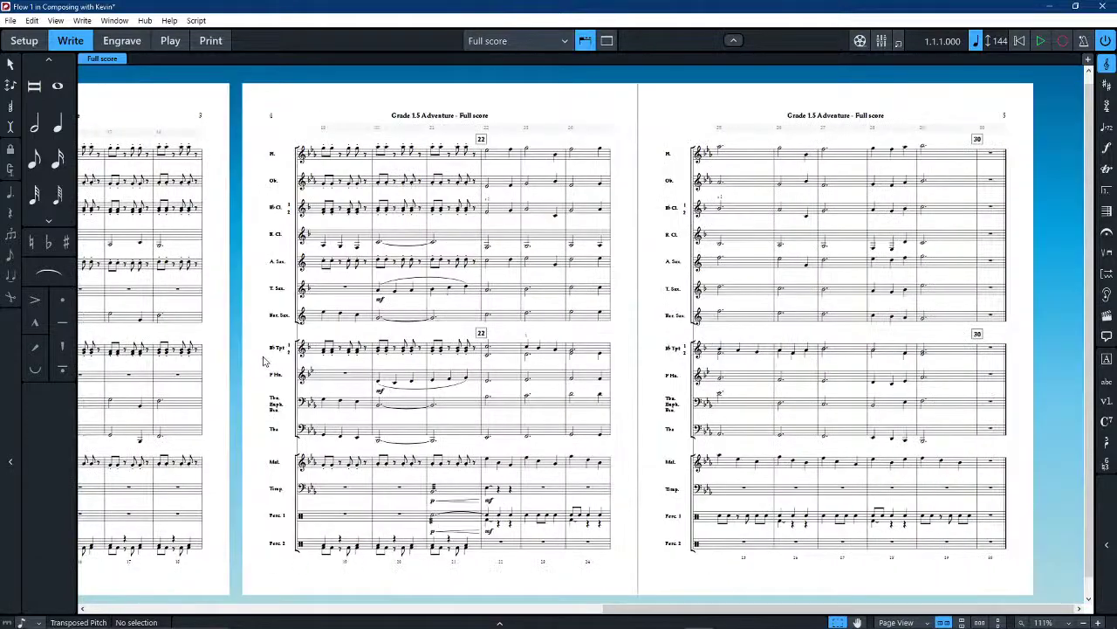
scroll(264, 361, "left", 5)
scroll(635, 339, "up", 3, "ctrl")
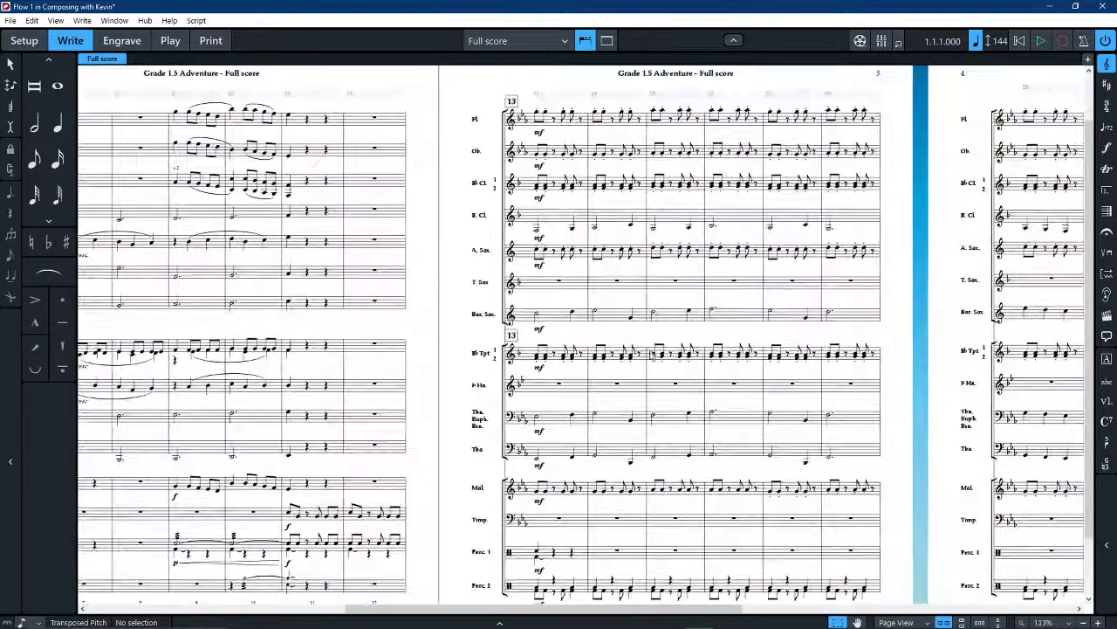
Switch the full score from Page View to Galley View
left_click(896, 621)
left_click(908, 599)
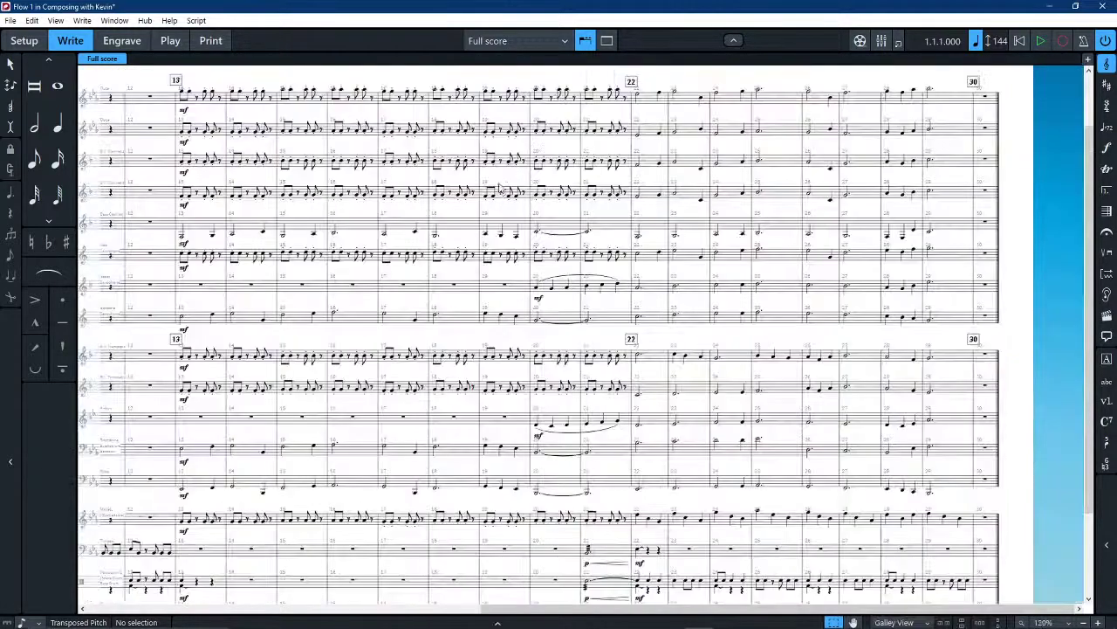
scroll(527, 302, "left", 5)
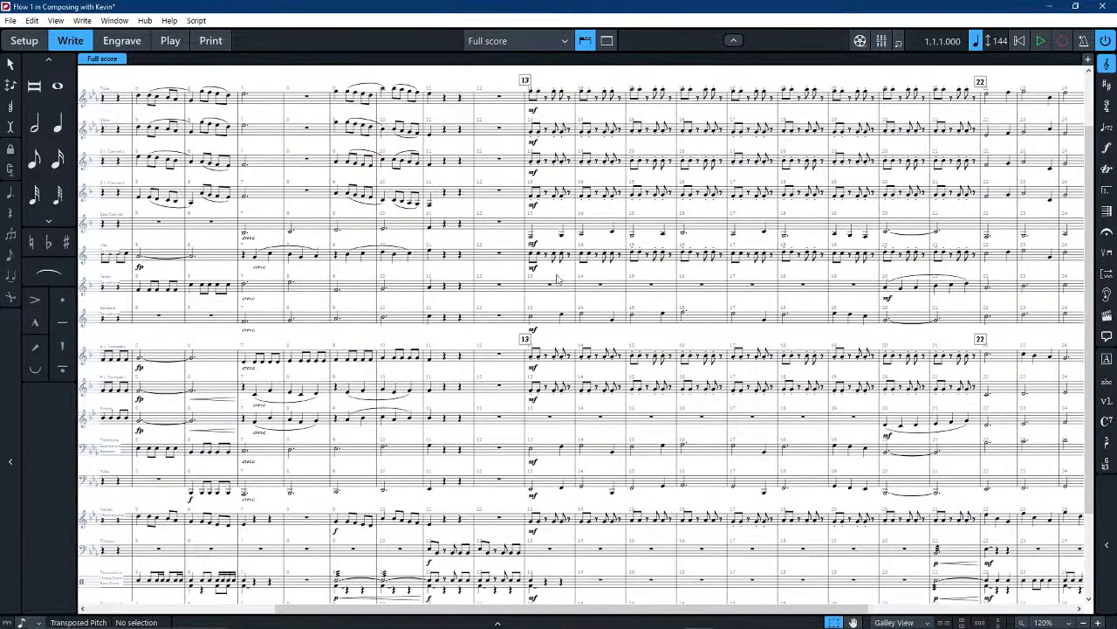
Add a cue from the Trombone Euphonium Bassoon staff to the F Horn rests in bars 13–19
left_click(535, 398)
left_click(552, 451)
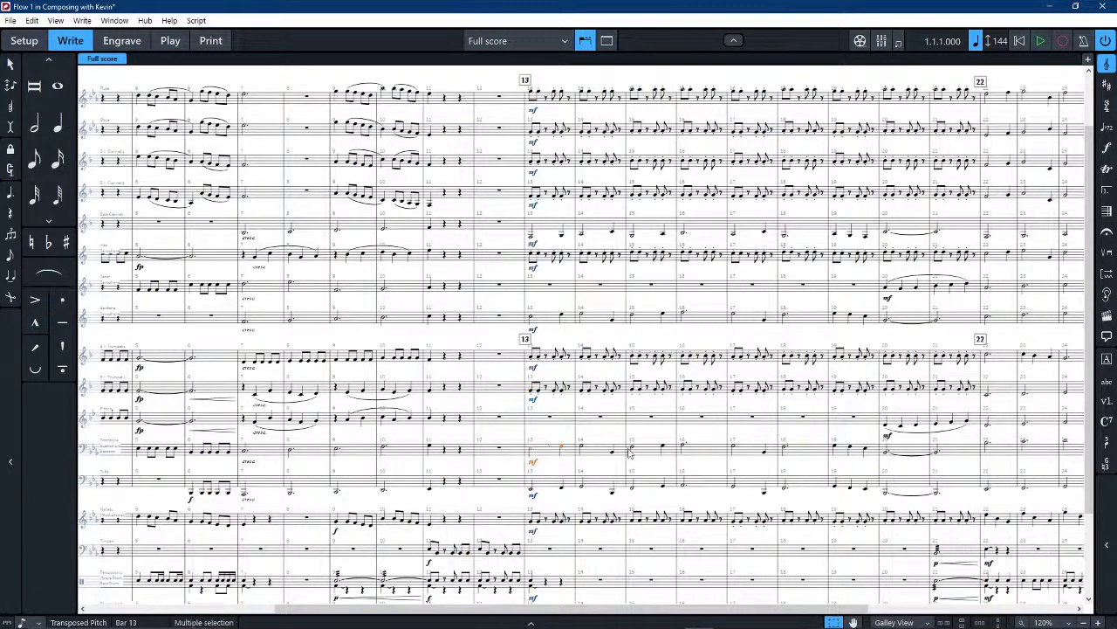
left_click(543, 420)
key("6")
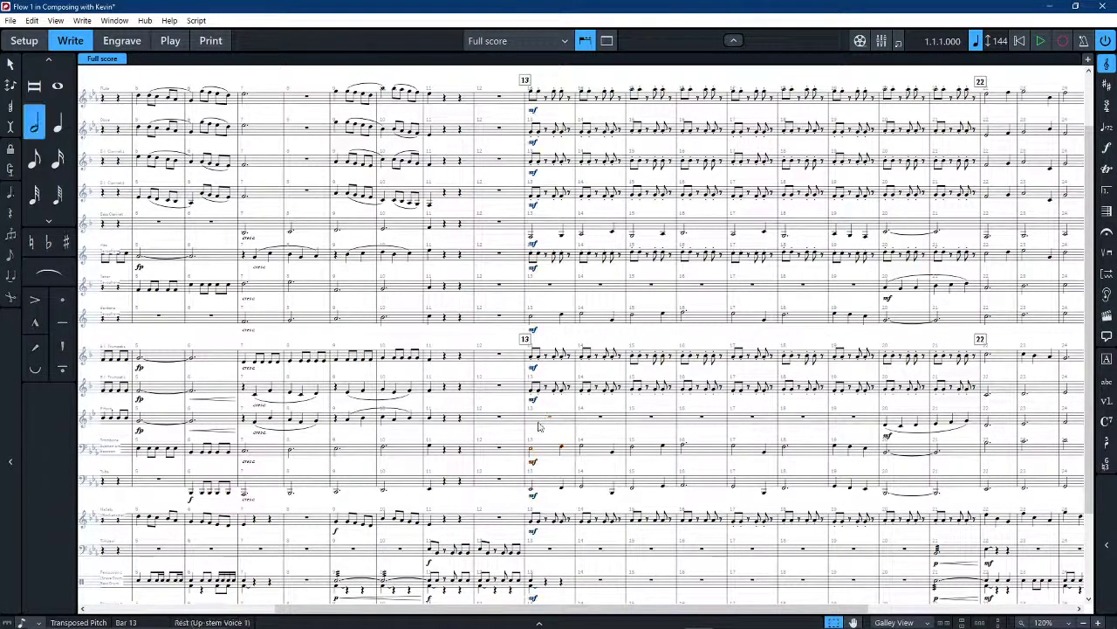
left_click(852, 420, "shift")
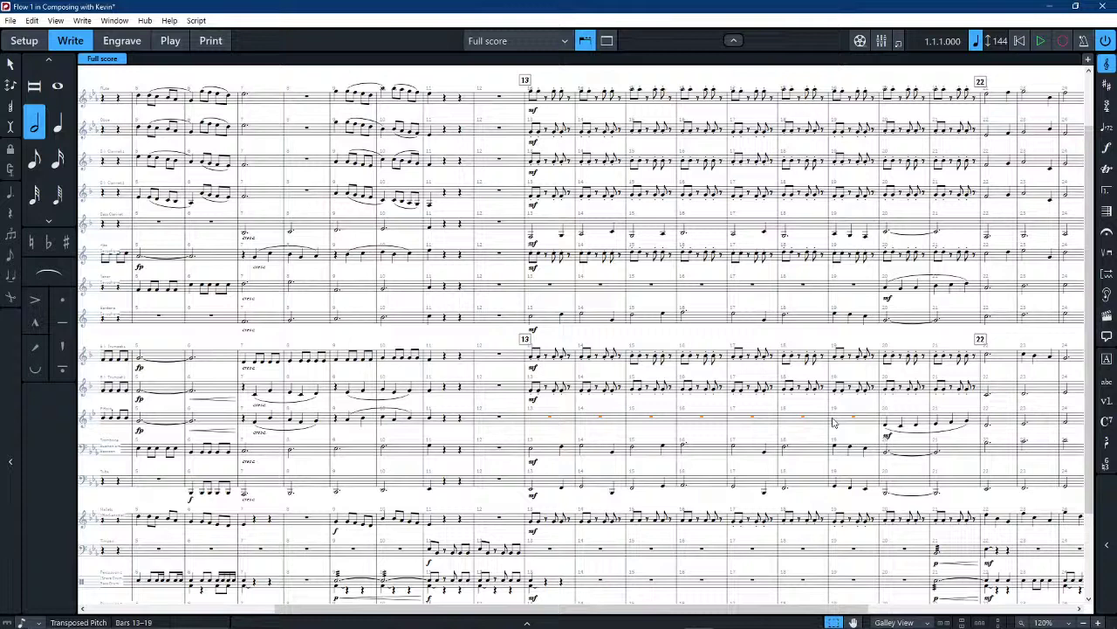
key("shift+p")
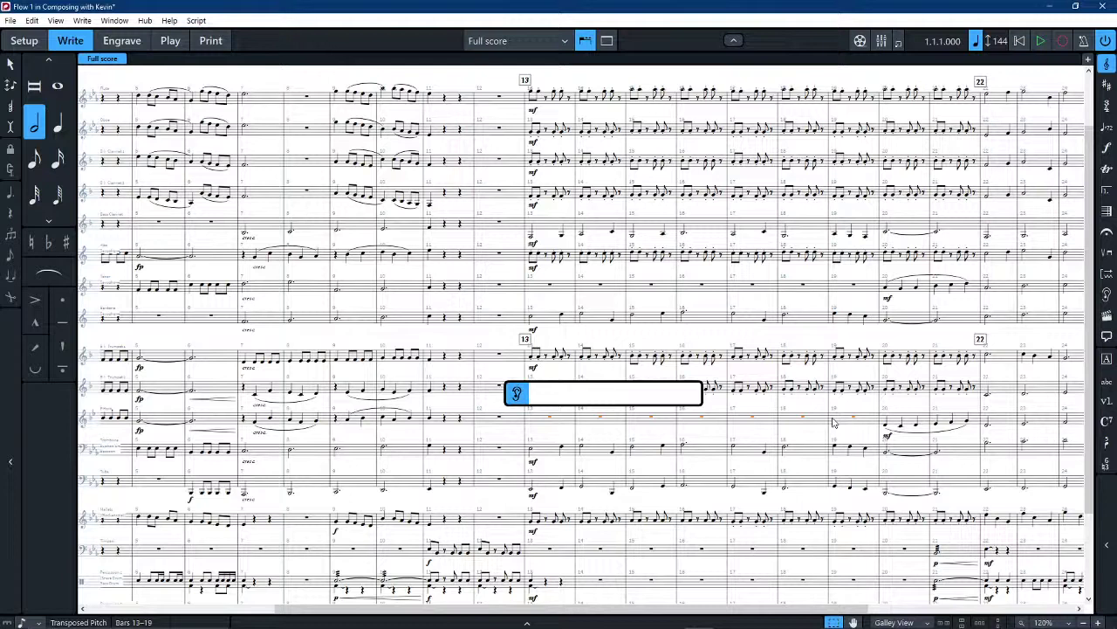
type("e")
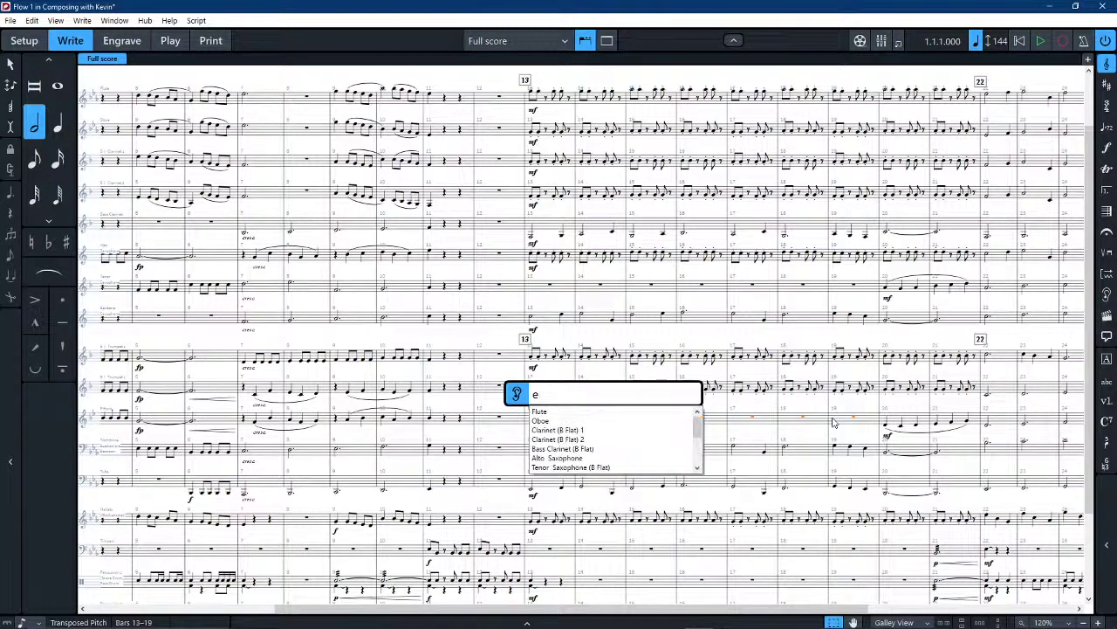
type("u")
key("Down")
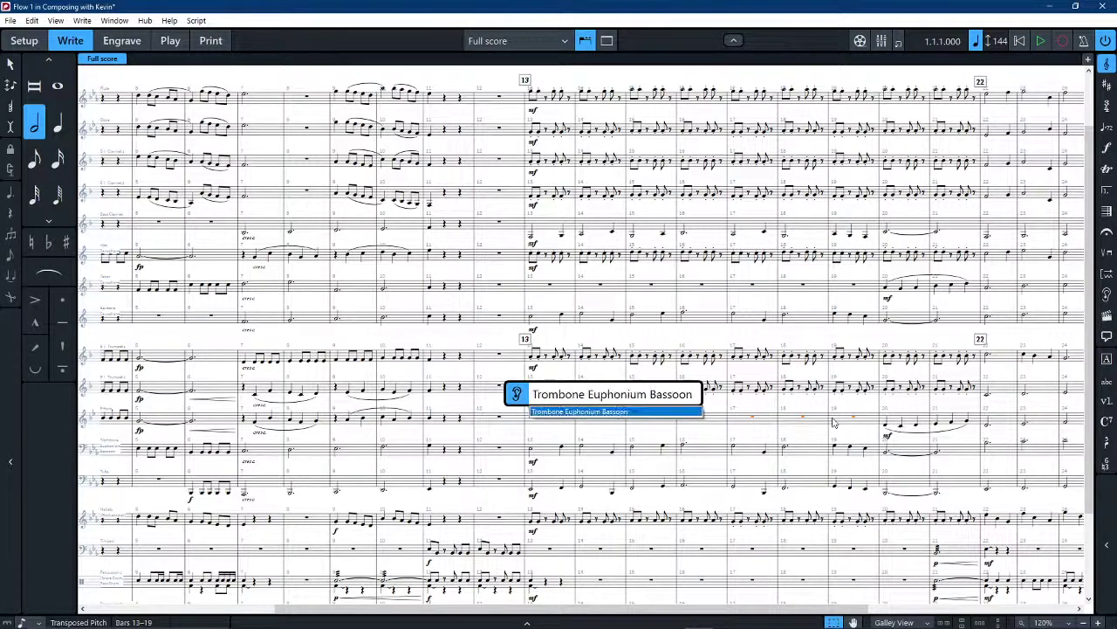
key("Return")
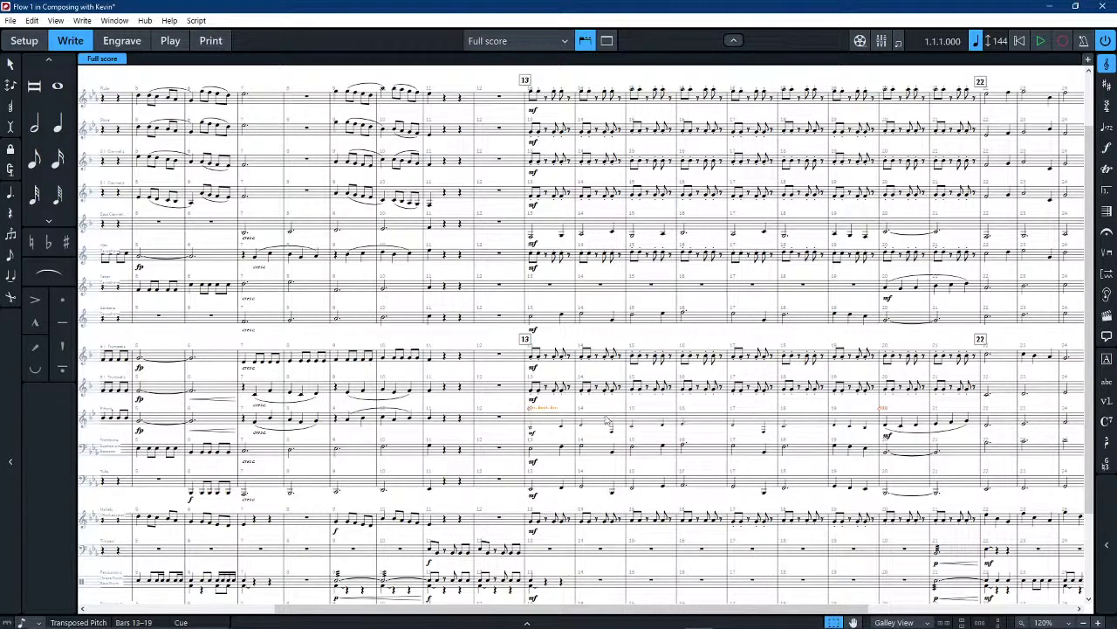
Test the cue's link by moving the quarter note in bar 17 of the Trombone staff up by step and octave and back down
left_click(764, 453)
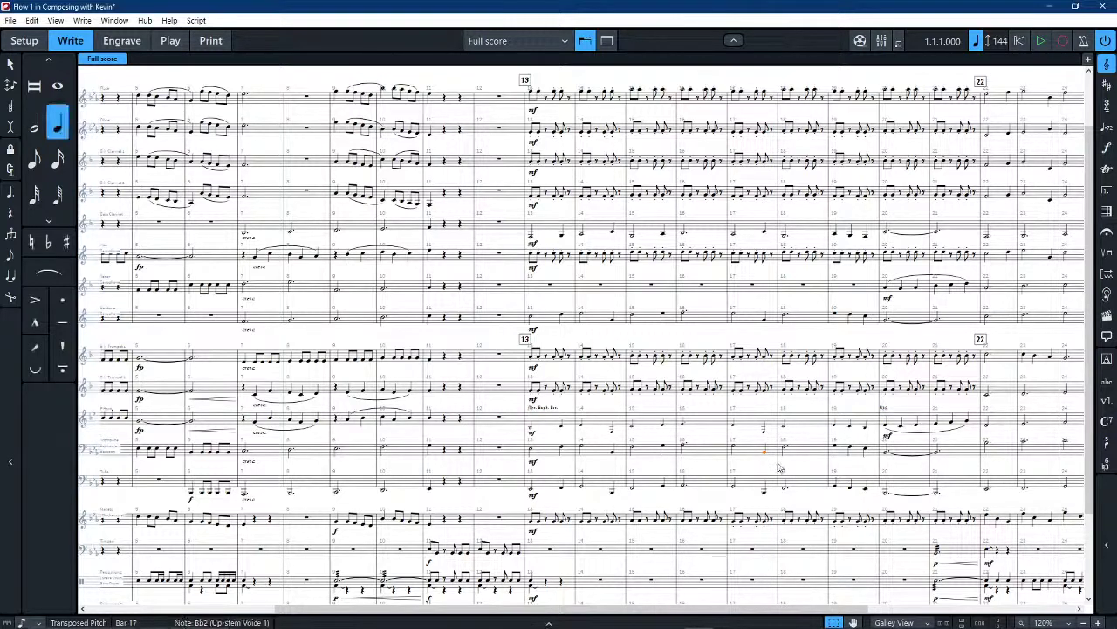
key("alt+Up")
key("ctrl+alt+Up")
key("ctrl+alt+Down")
key("ctrl+alt+Up")
key("ctrl+alt+Down")
key("alt+Down")
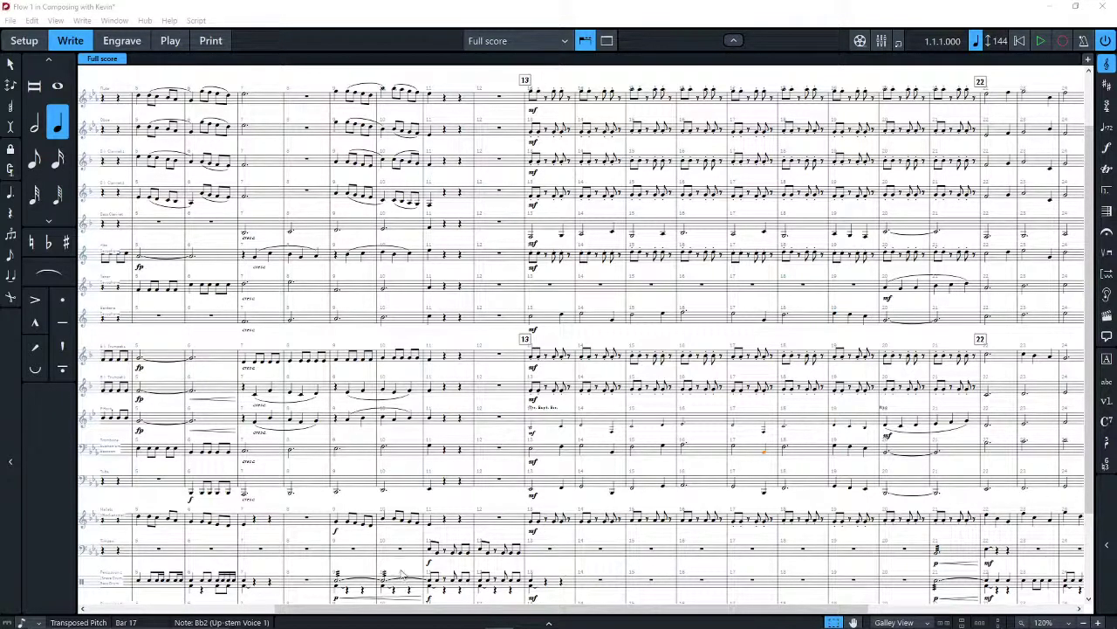
Extend the end of the F Horn cue to bar 24
scroll(538, 428, "up", 1)
scroll(538, 428, "up", 2)
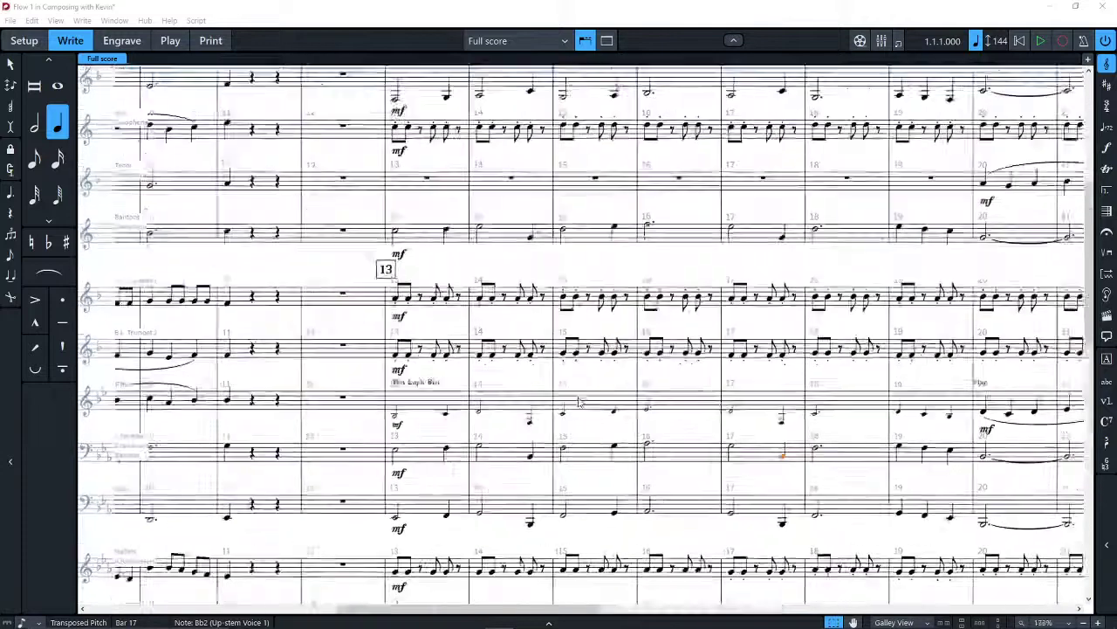
left_click(994, 381)
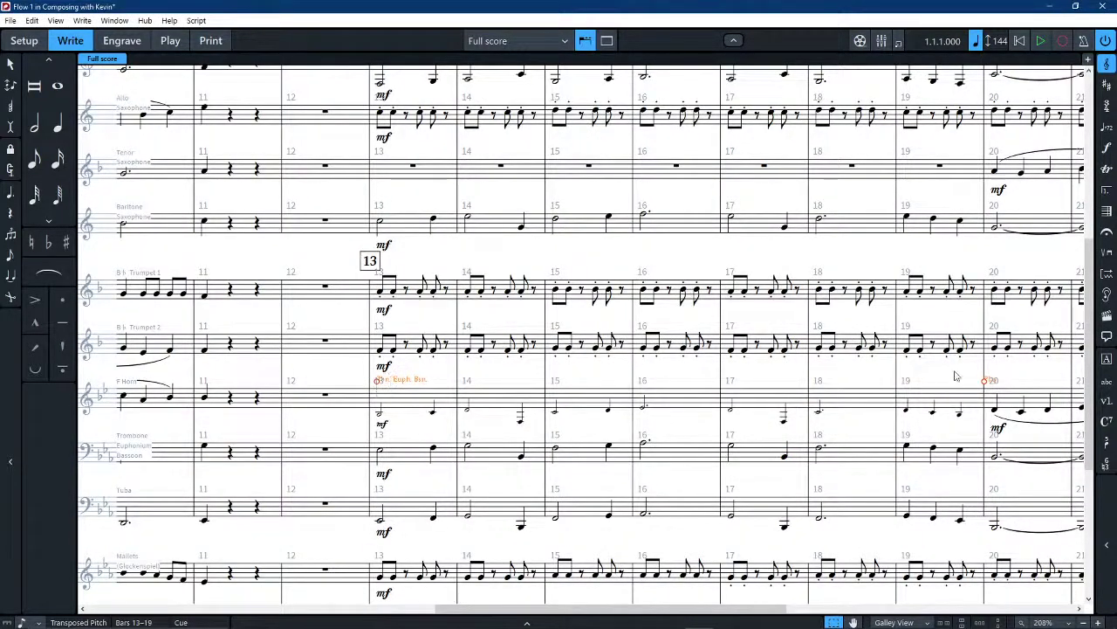
mouse_move(984, 386)
left_mouse_down()
mouse_move(777, 387)
mouse_move(1074, 385)
mouse_move(1056, 387)
left_mouse_up()
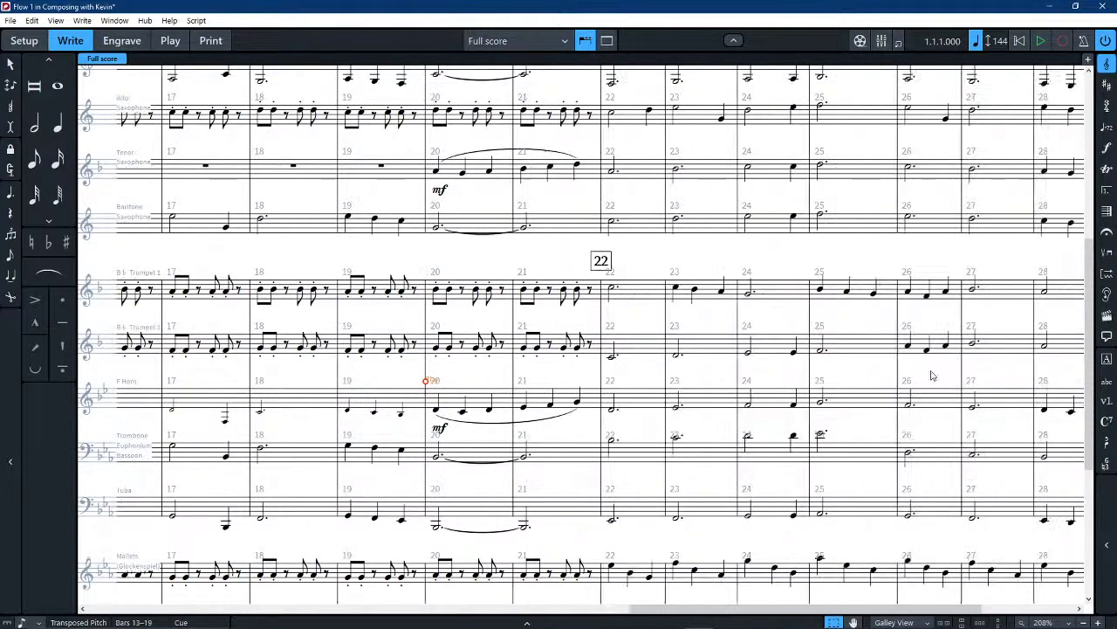
left_click_drag(427, 382, 807, 374)
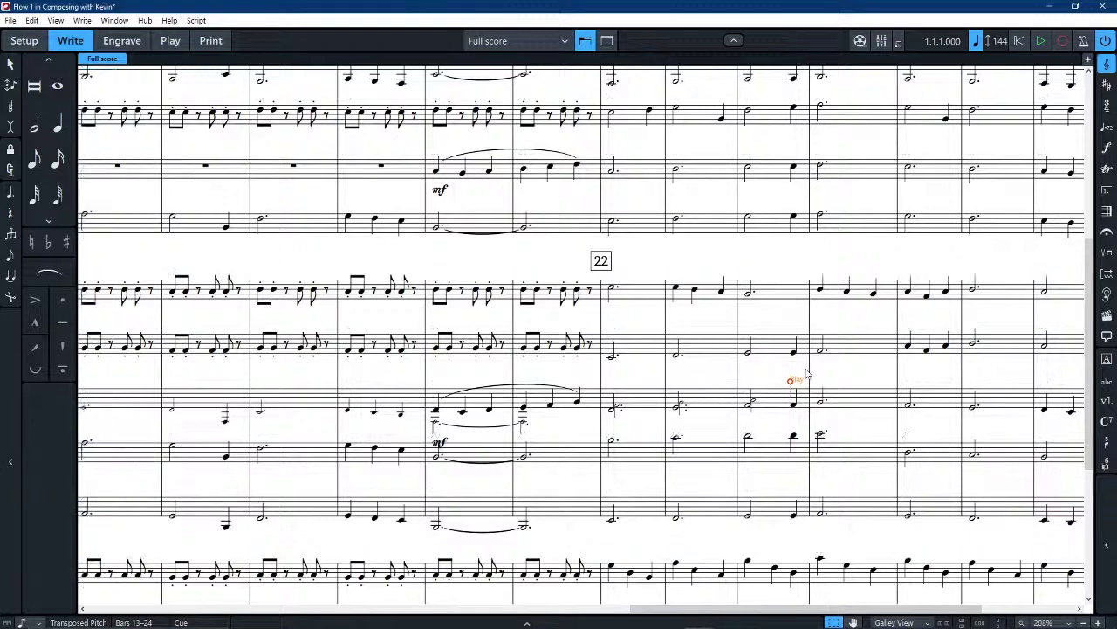
Undo the cue and note edits back to the empty F Horn rests in bars 13–19
key("ctrl+z")
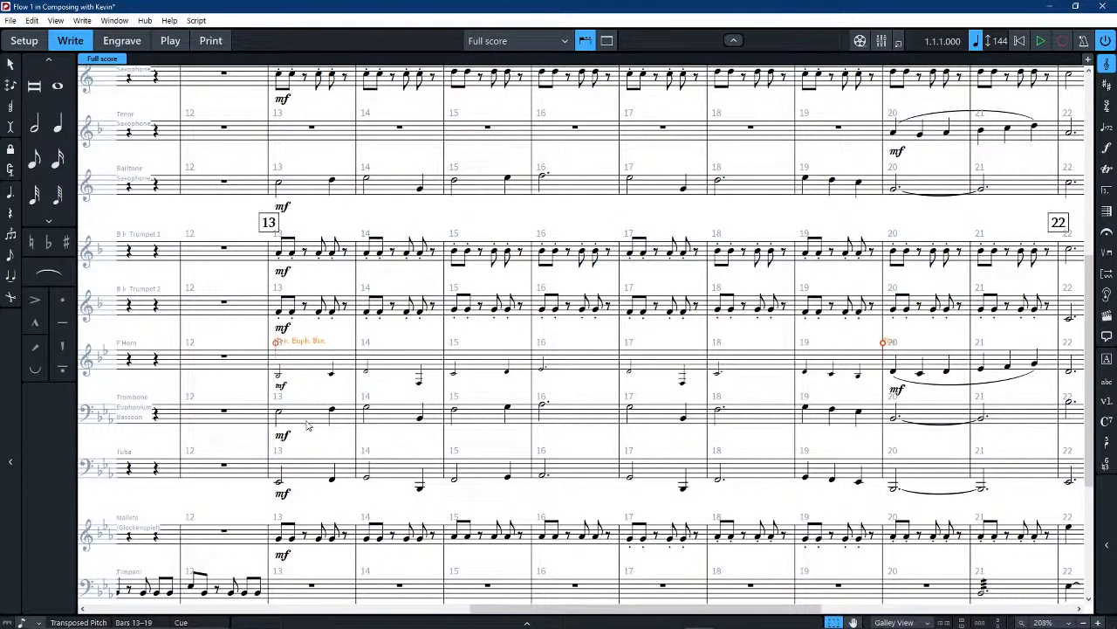
key("ctrl+z")
key("ctrl+z")
key("ctrl+z")
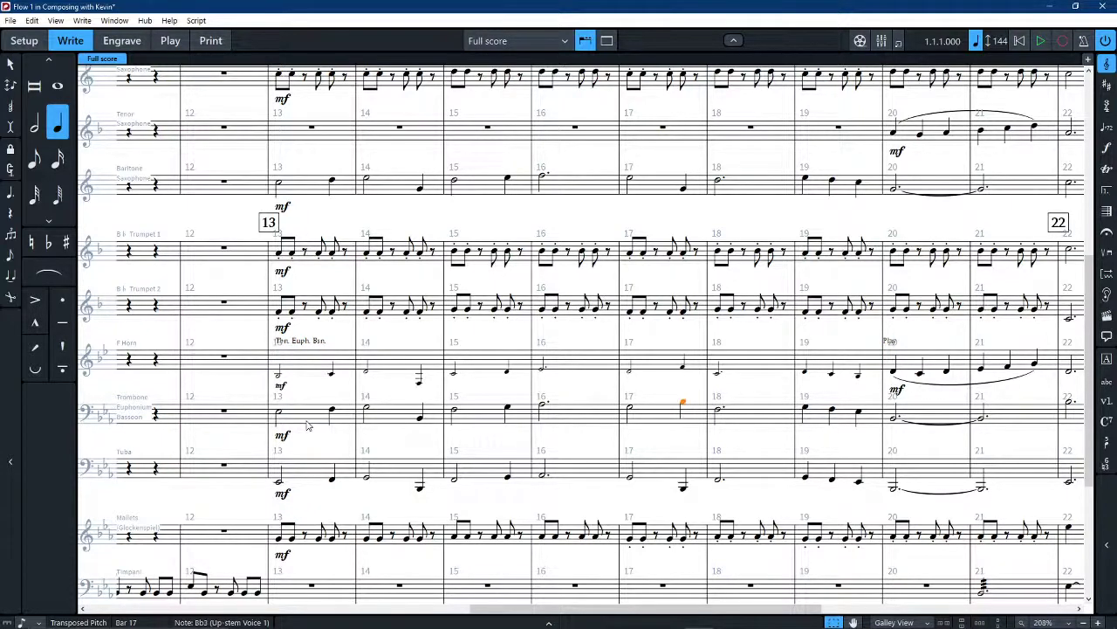
key("ctrl+z")
key("ctrl+z")
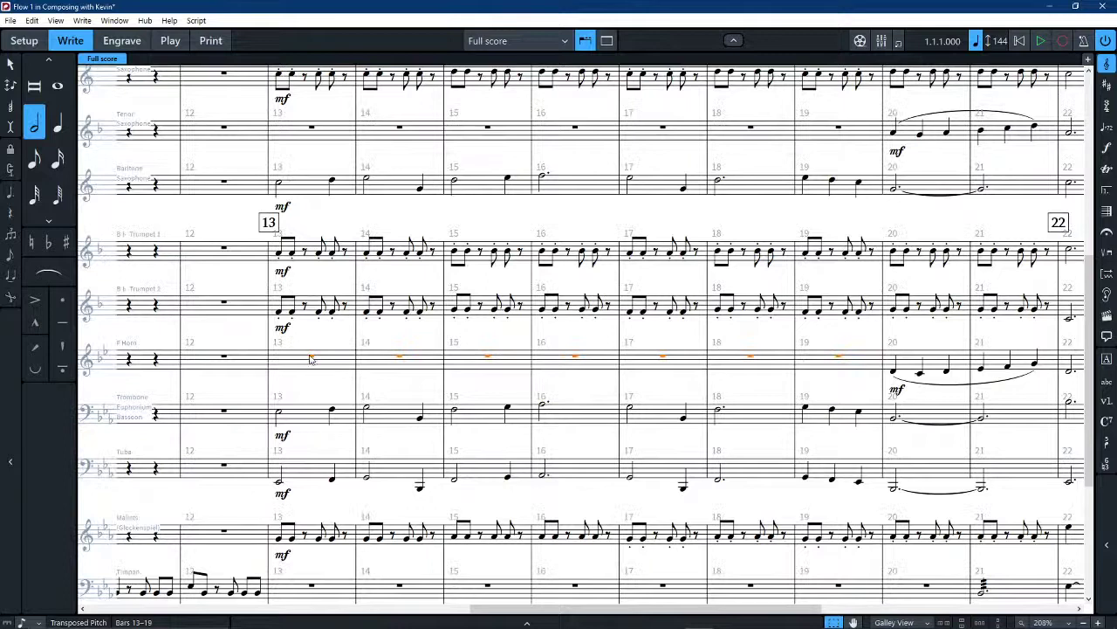
Copy the Trombone Euphonium Bassoon music of bars 13–19 into the F Horn staff at bar 13, with the note properties shown
left_click(325, 403)
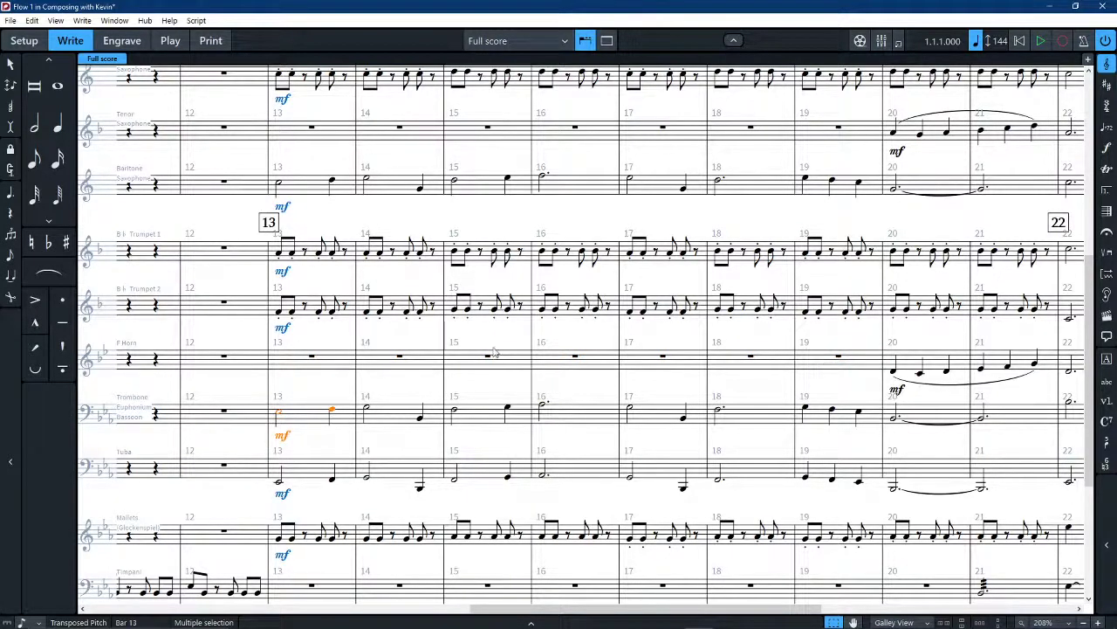
mouse_move(522, 622)
left_click(535, 623)
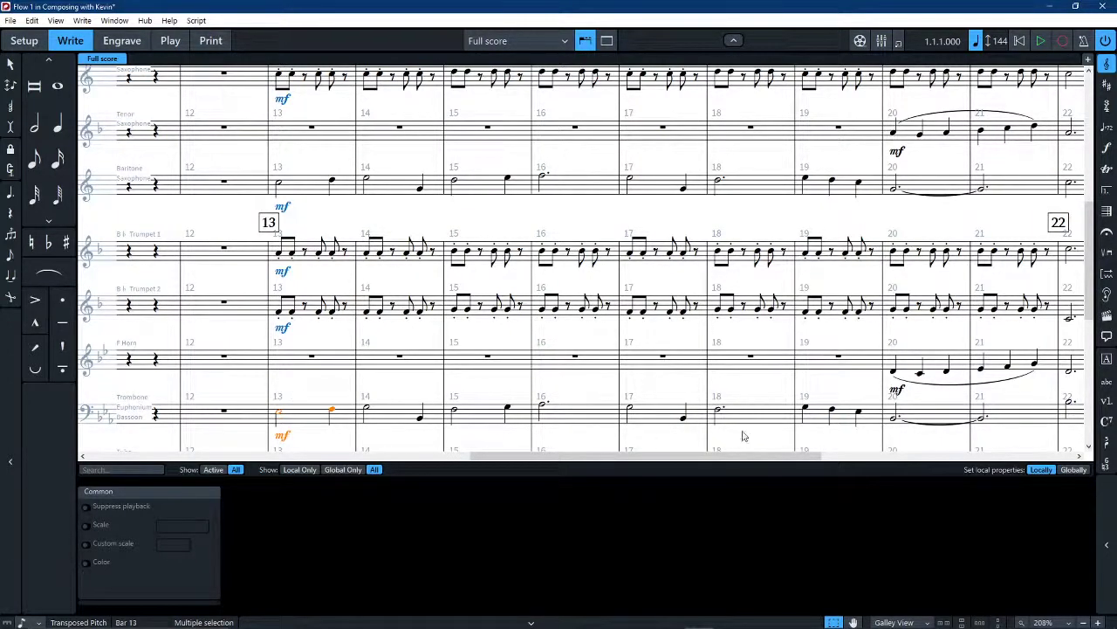
left_click(820, 417, "shift")
left_click(297, 371)
key("ctrl+v")
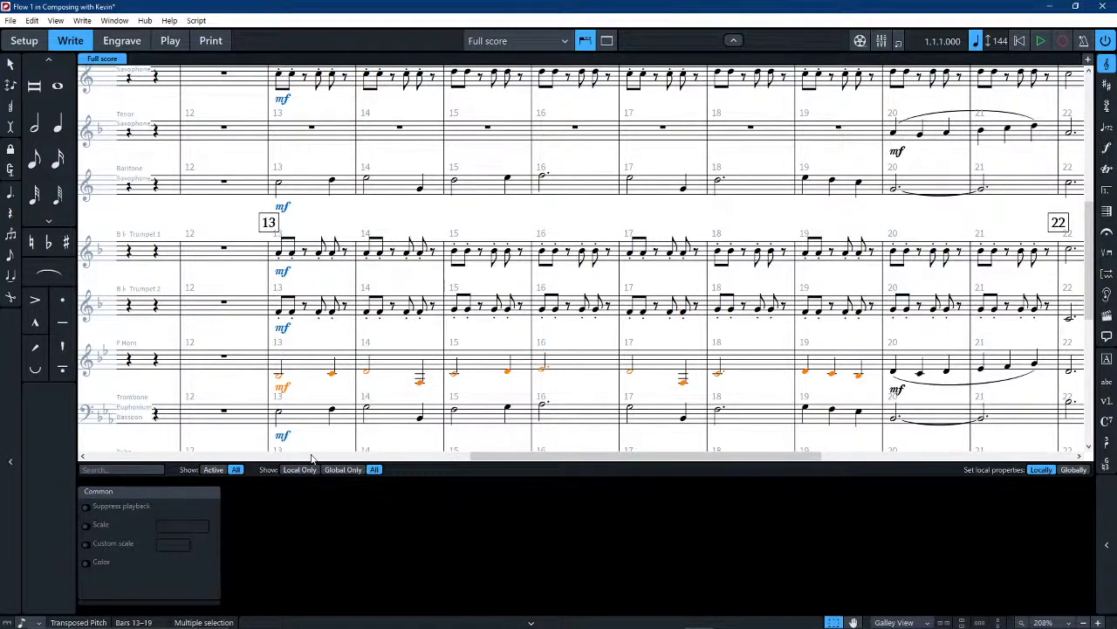
key("Escape")
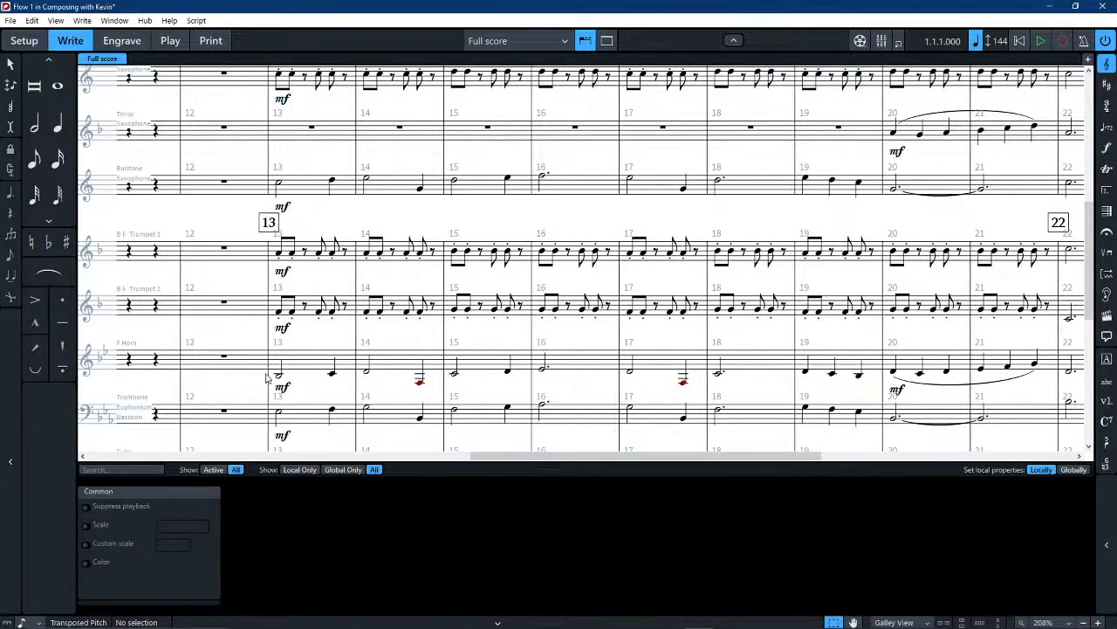
Set the scale of the four F Horn notes in bars 13–14 to Cue
left_click(278, 375)
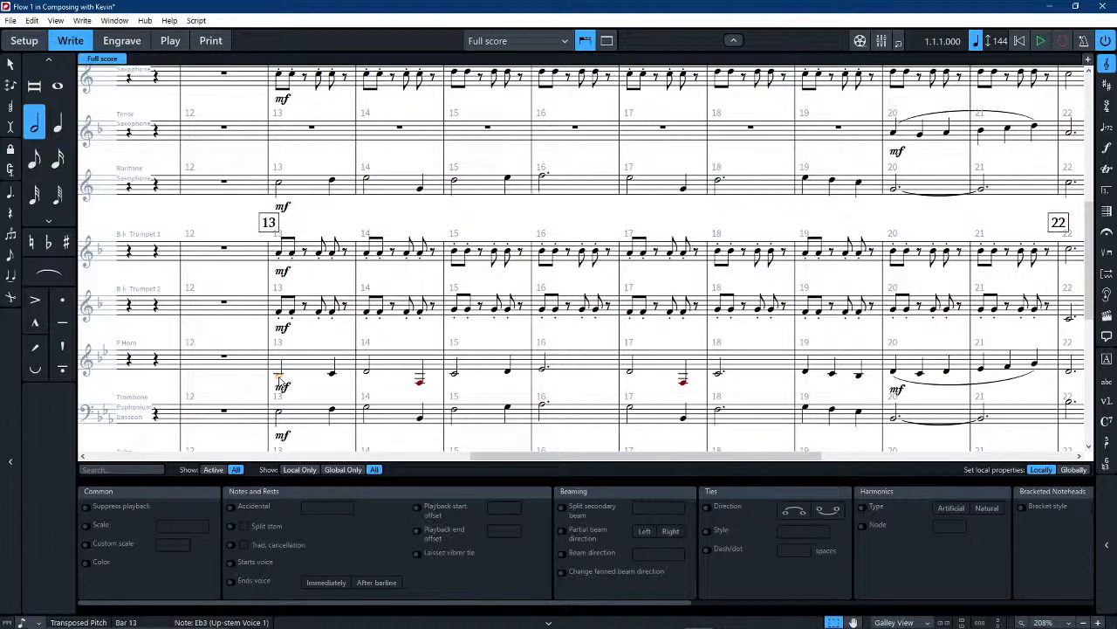
left_click(331, 374, "ctrl")
left_click(367, 374, "ctrl")
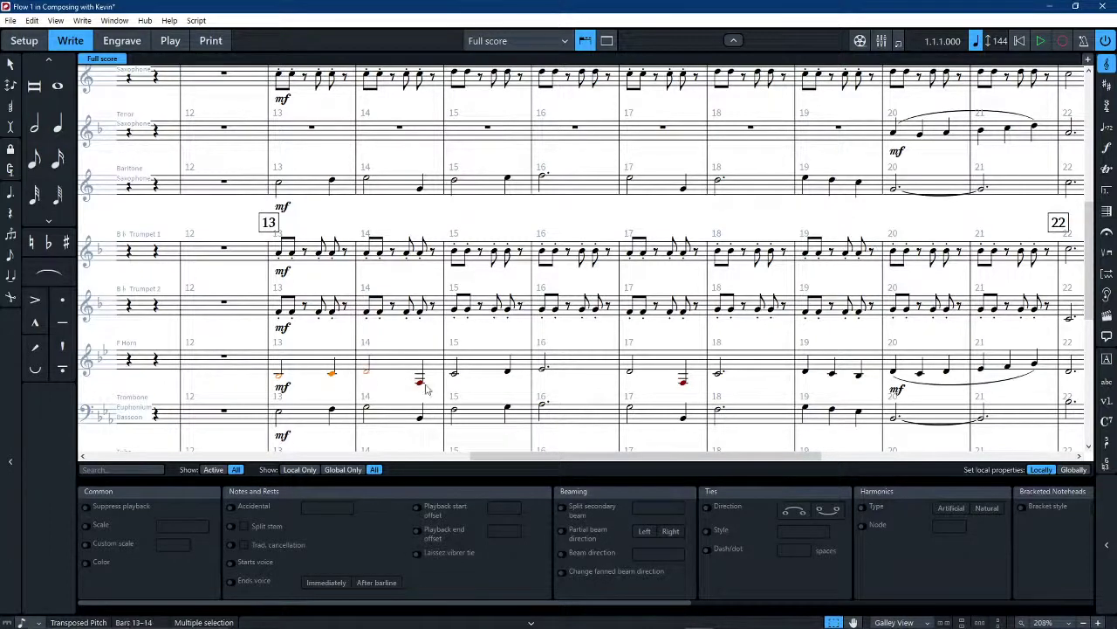
left_click(420, 382, "ctrl")
left_click(87, 525)
left_click(195, 533)
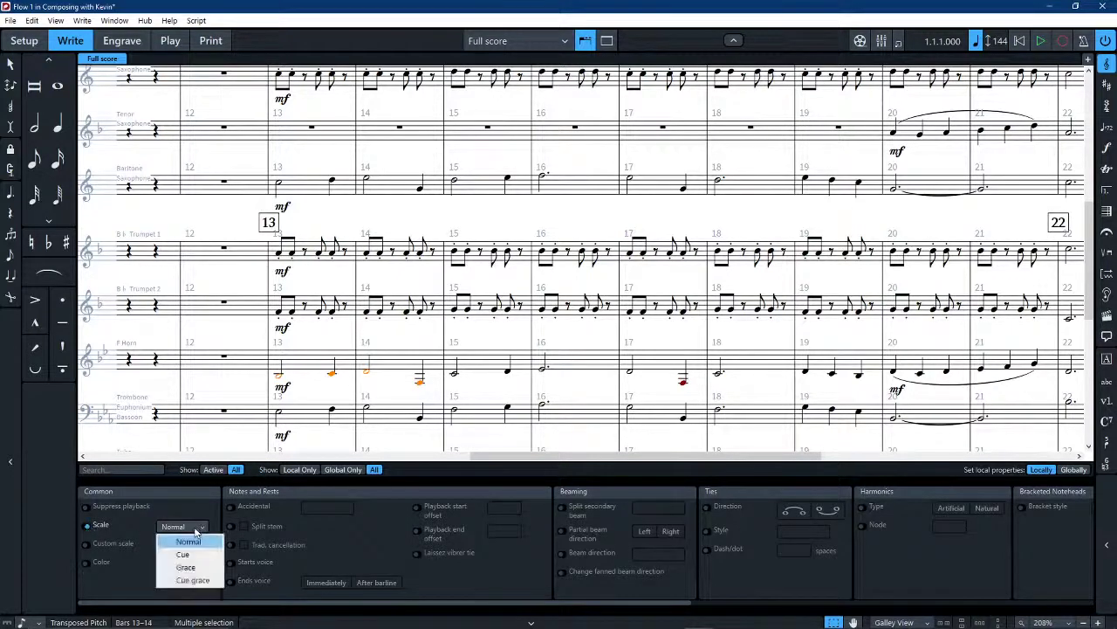
left_click(179, 550)
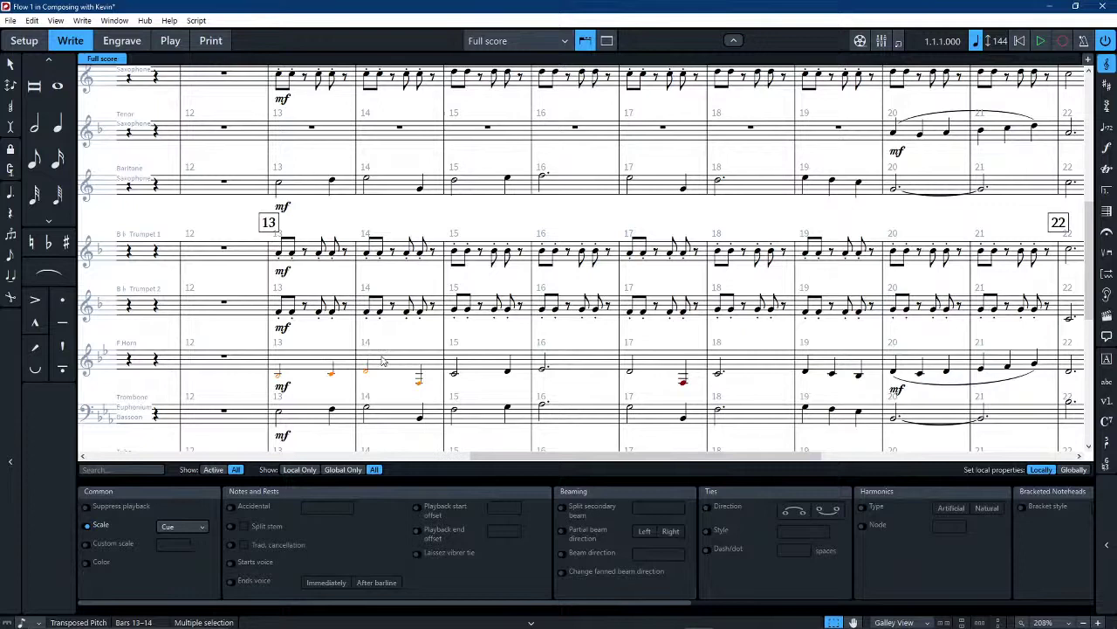
left_click(433, 338)
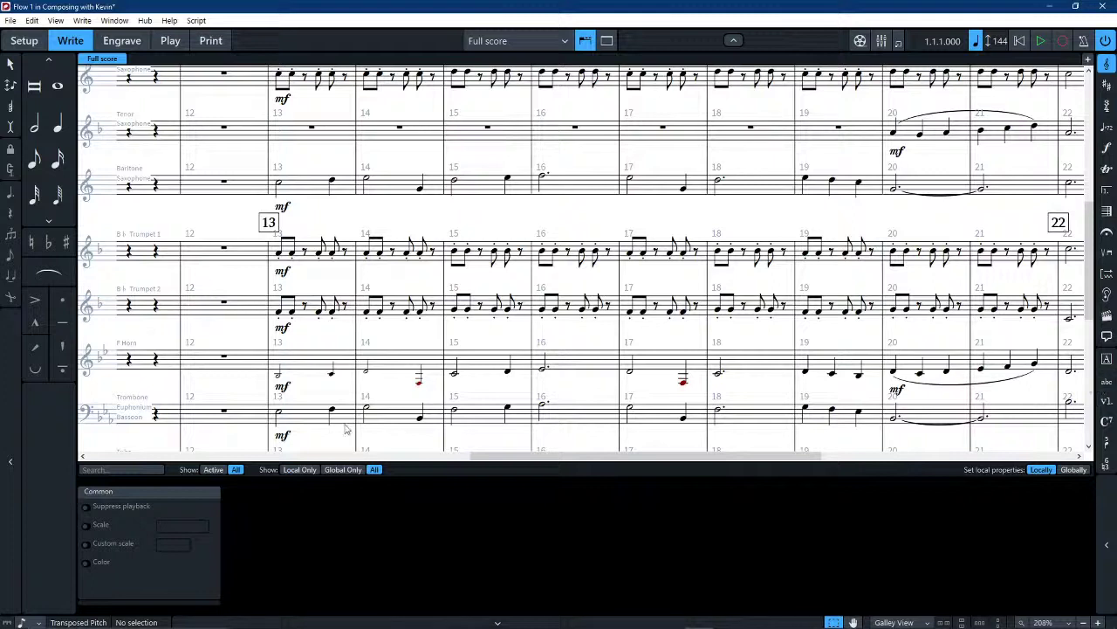
Add the staff text "cue: Low Brass" above bar 13 of the F Horn staff
left_click(293, 364)
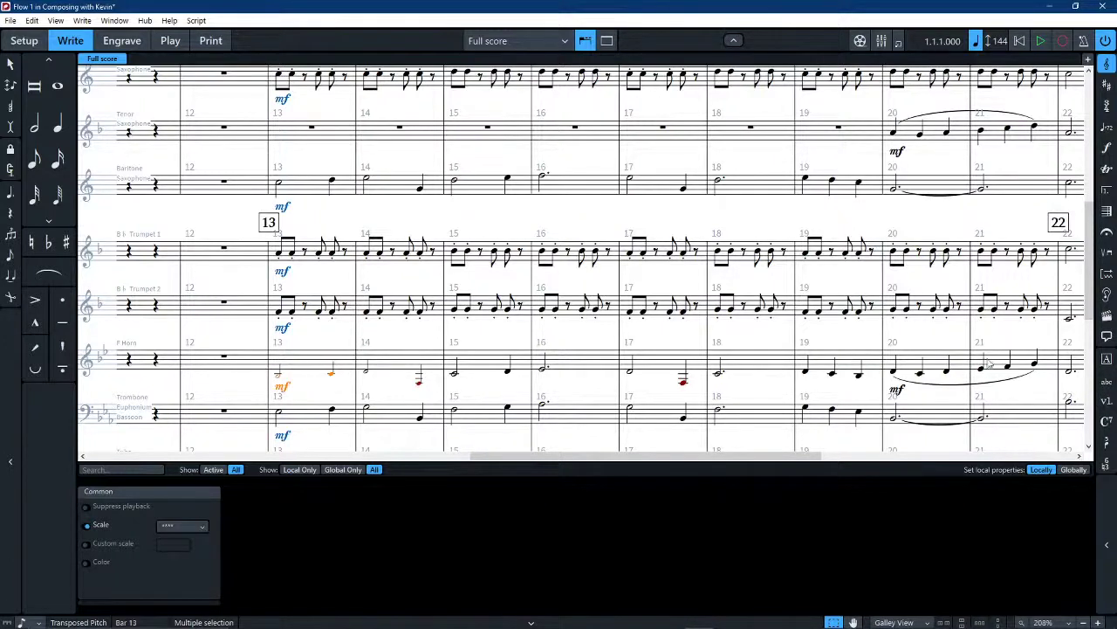
key("shift+x")
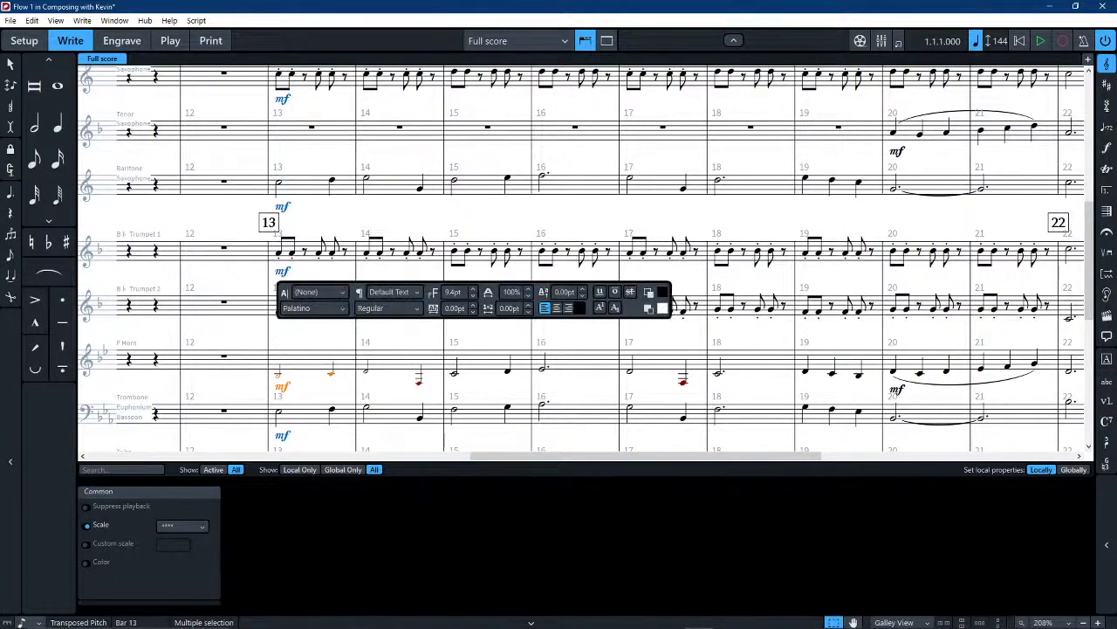
type("cue: Low Brass")
left_click(809, 272)
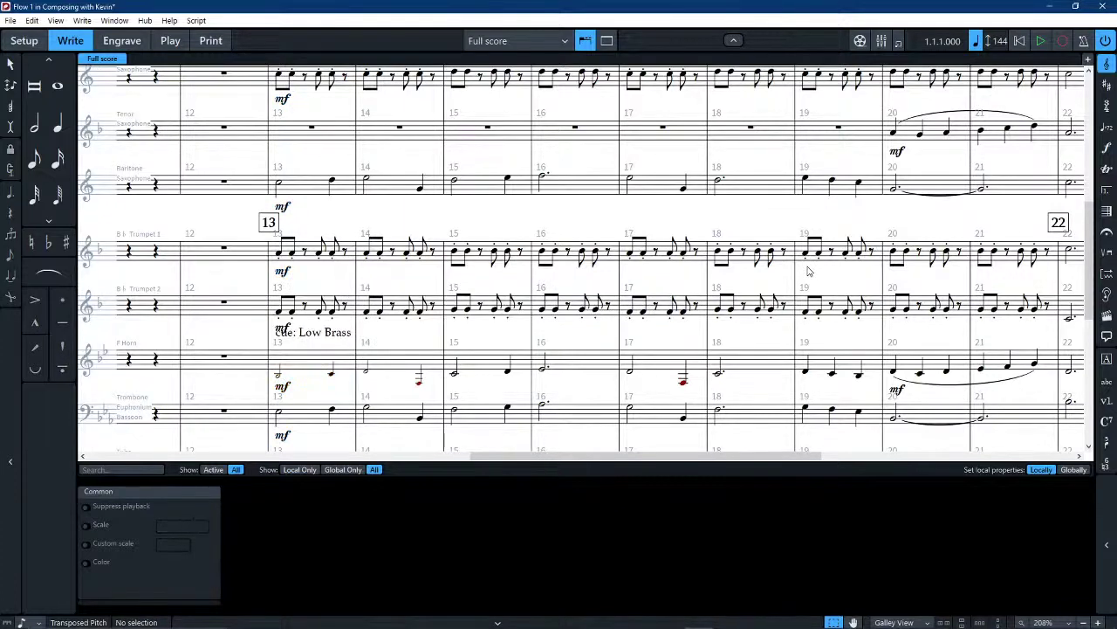
left_click(306, 343)
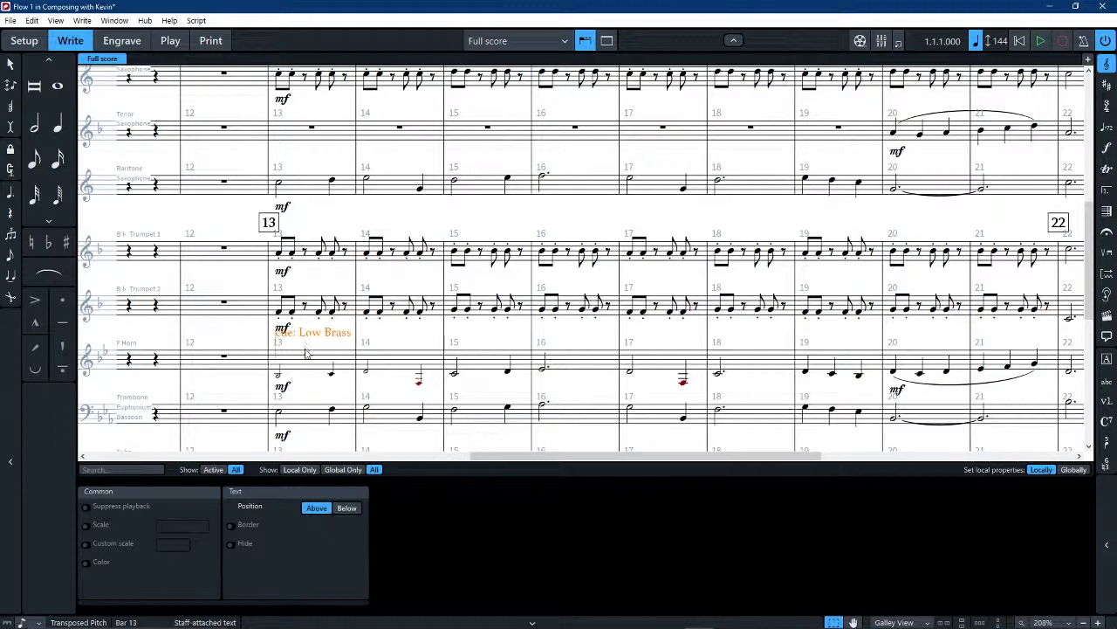
left_click(378, 331)
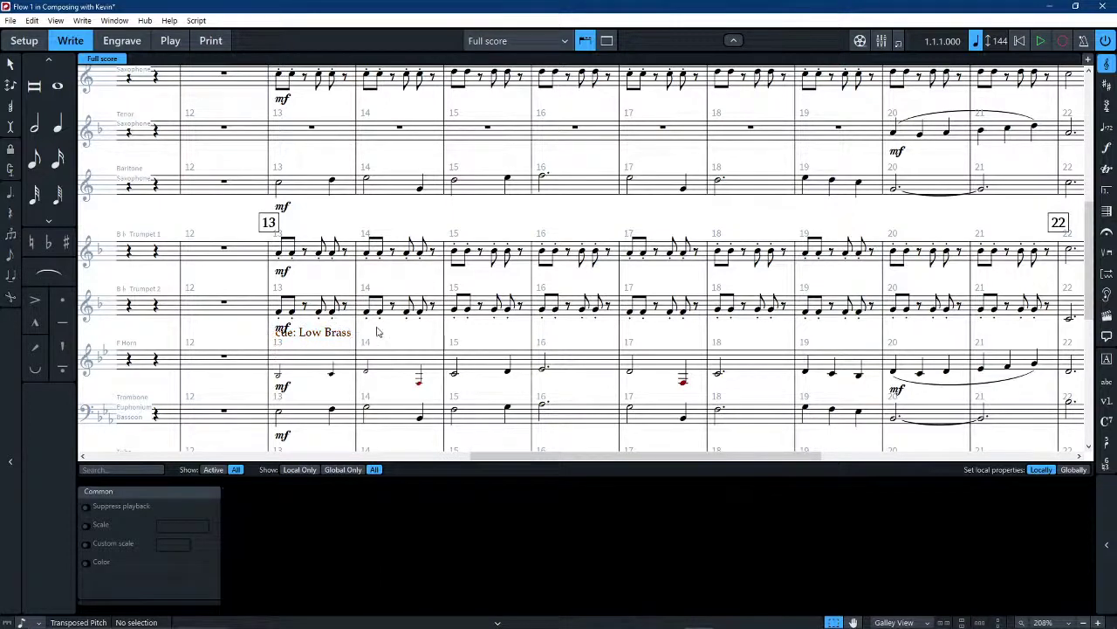
Undo the cue text, the note scaling and the pasted music back to the empty F Horn rests in bars 13–19
left_click(367, 334)
key("shift+Right")
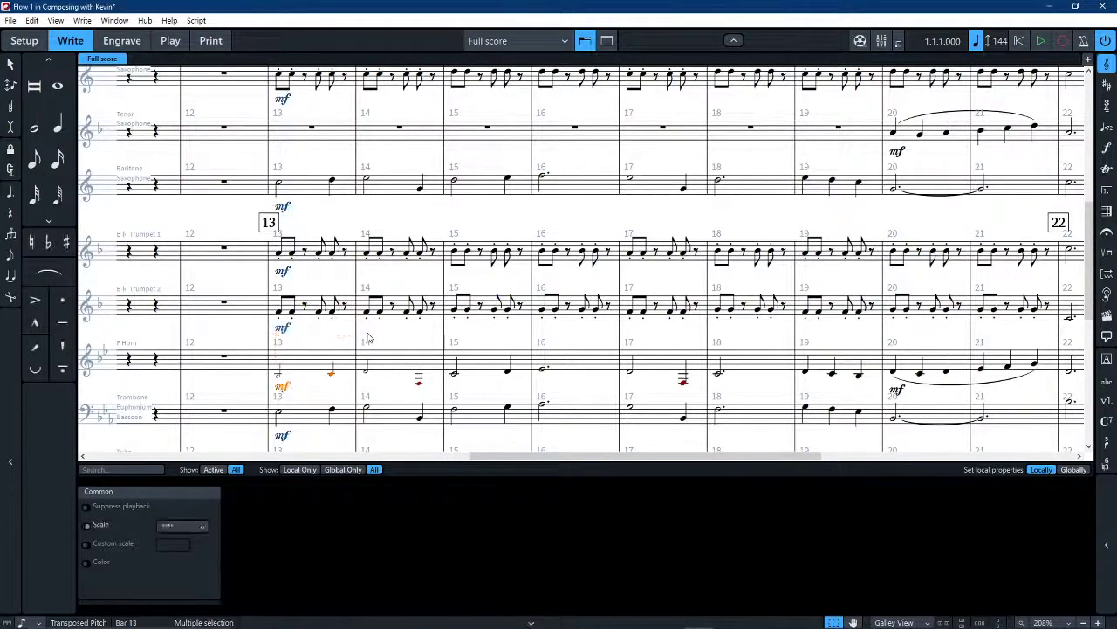
key("shift+Right")
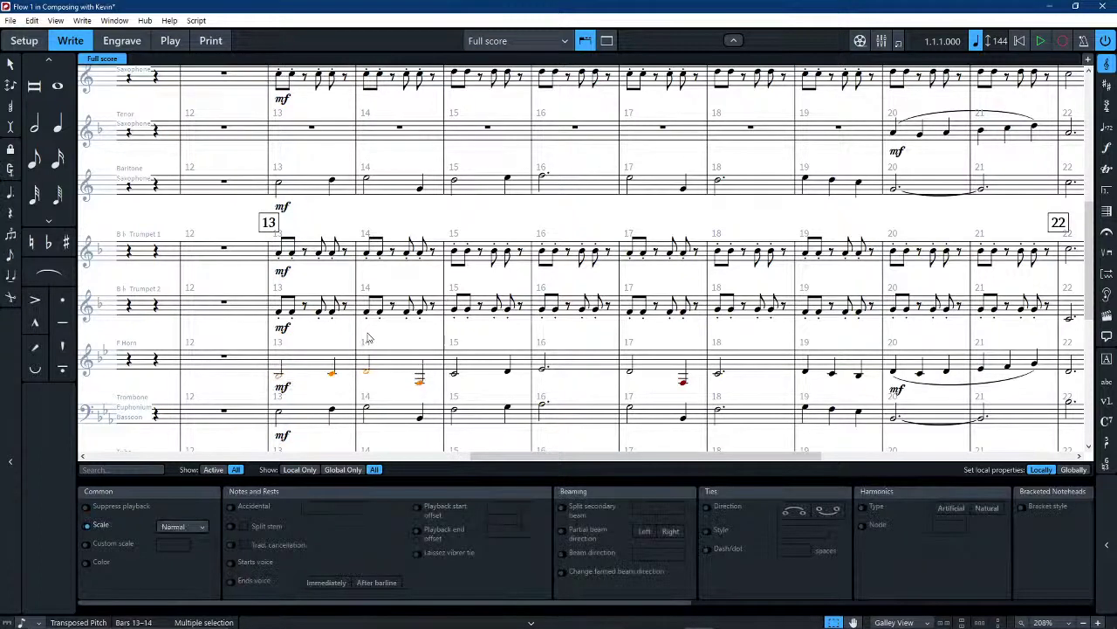
key("shift+Left")
key("shift+Left")
key("Escape")
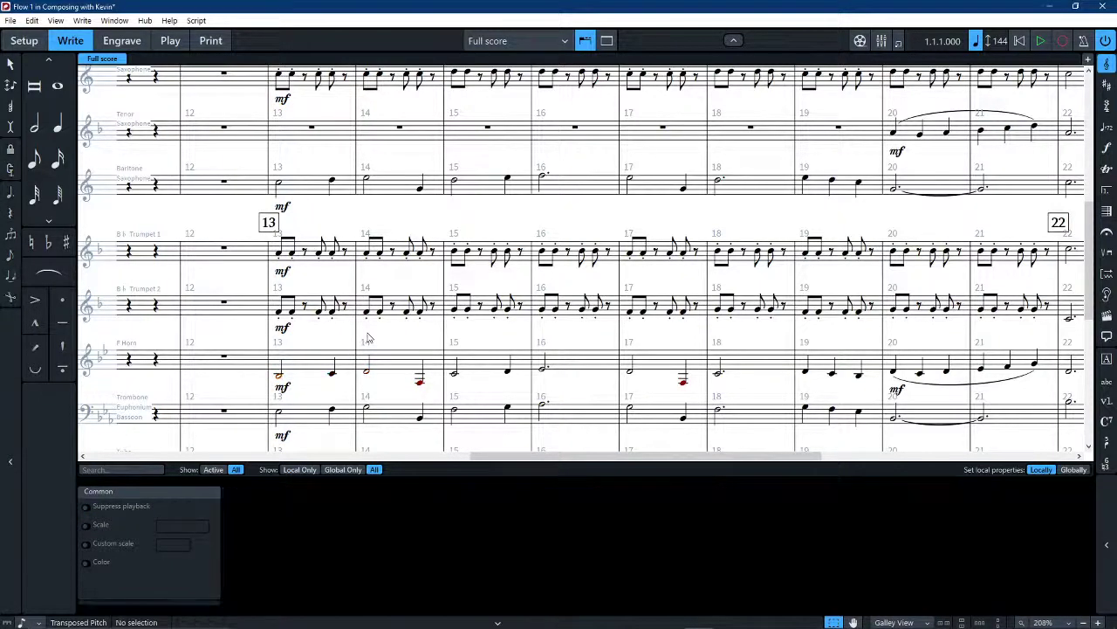
left_click(368, 338)
key("Delete")
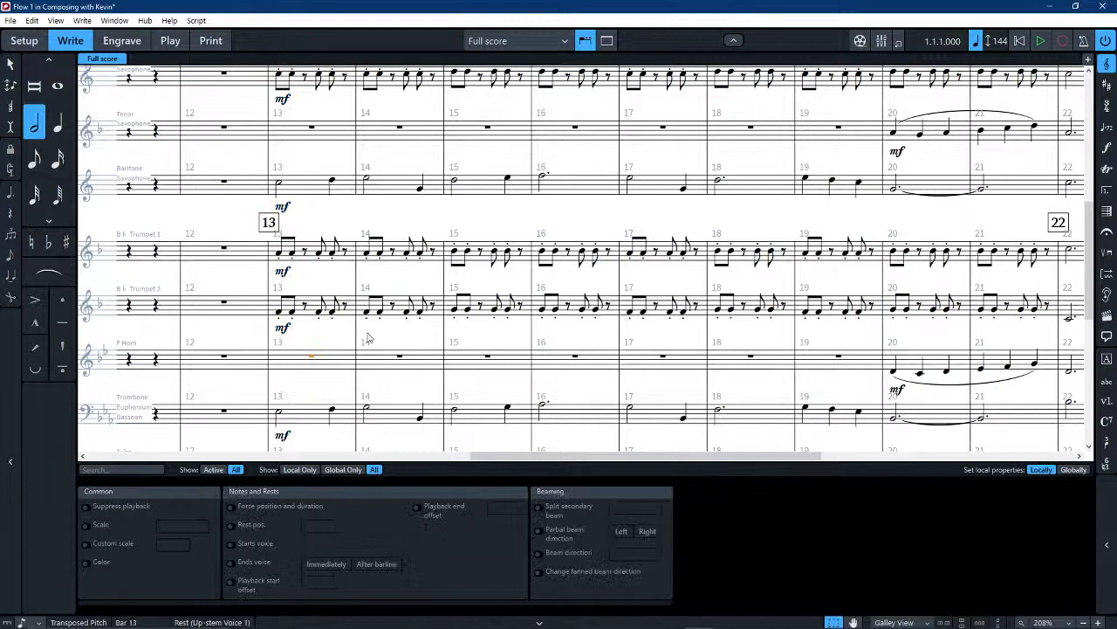
Create a Trombone Euphonium Bassoon cue in the F Horn staff at bar 13 and extend it through bar 19
left_click(286, 402)
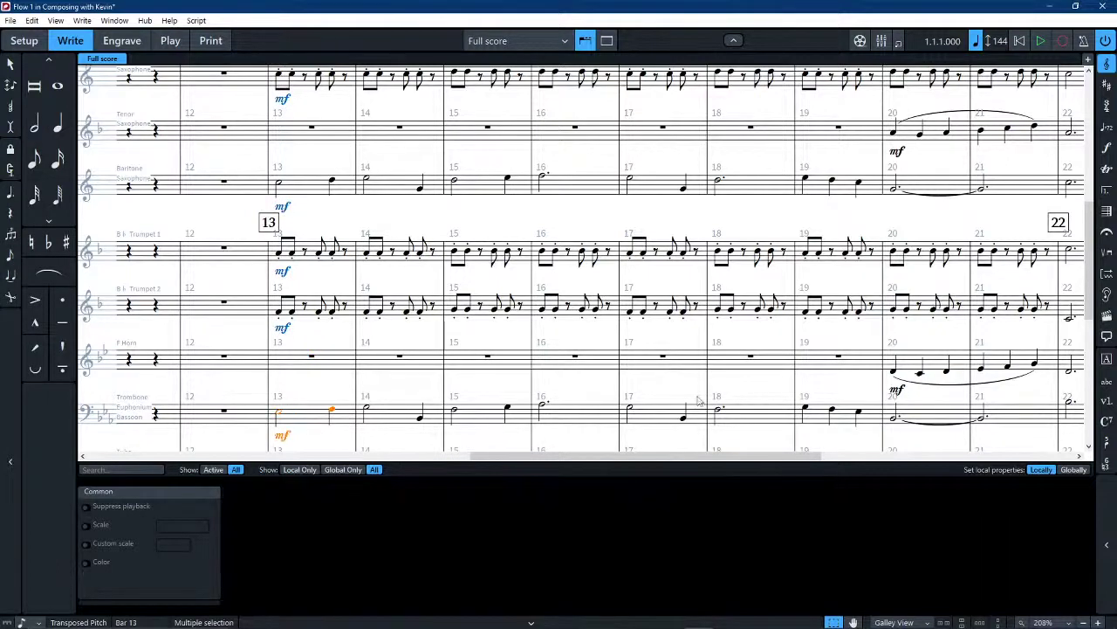
left_click(816, 415, "shift")
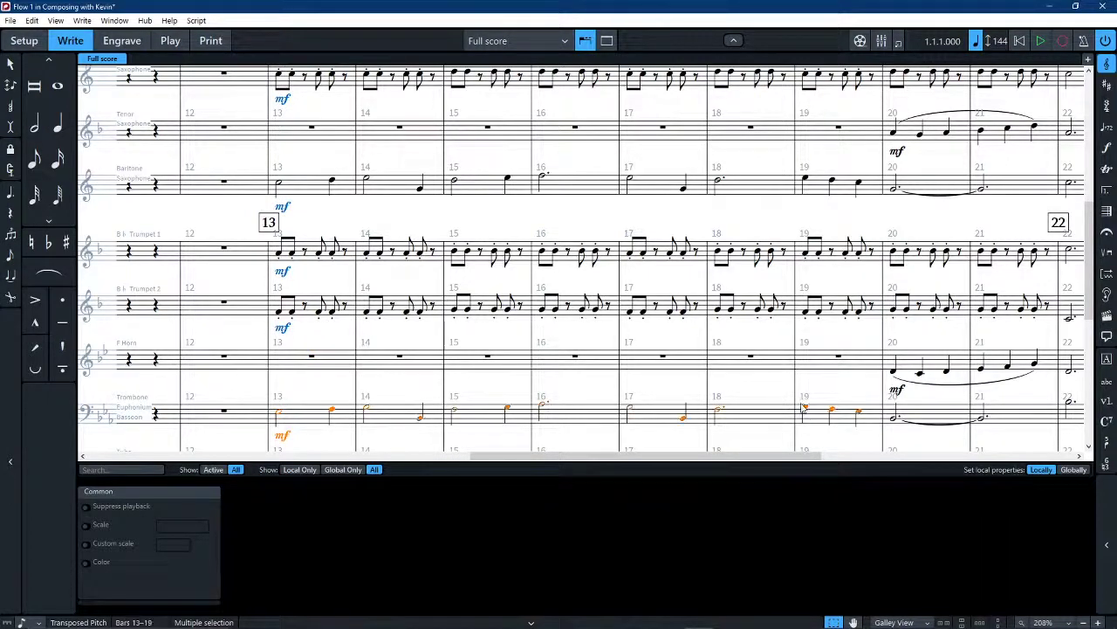
left_click(301, 368)
key("shift+p")
type("v")
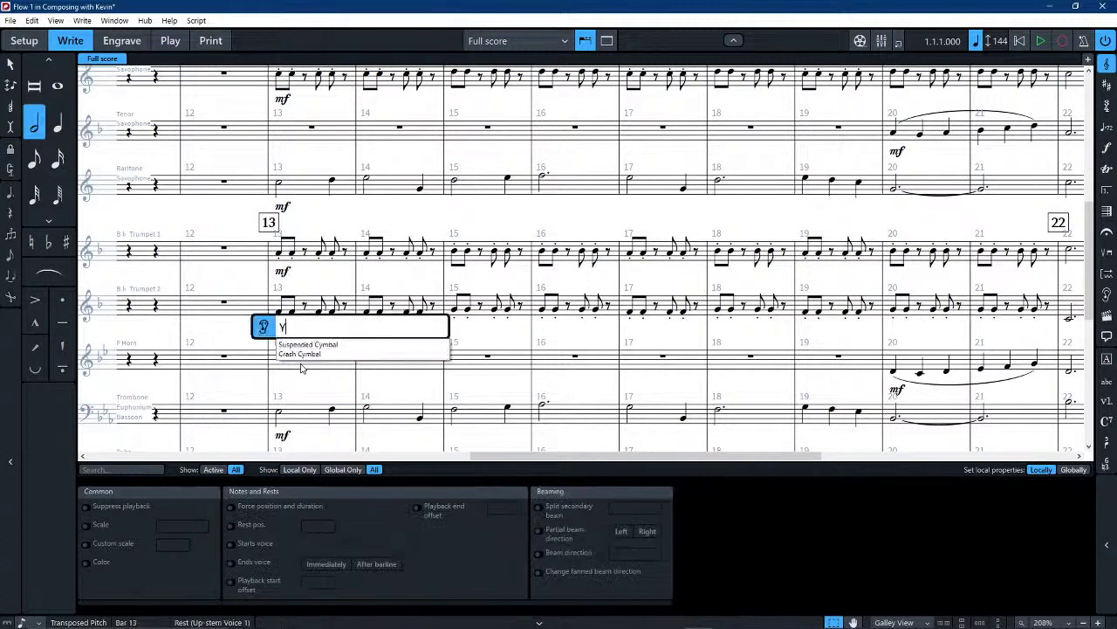
key("BackSpace")
type("bass")
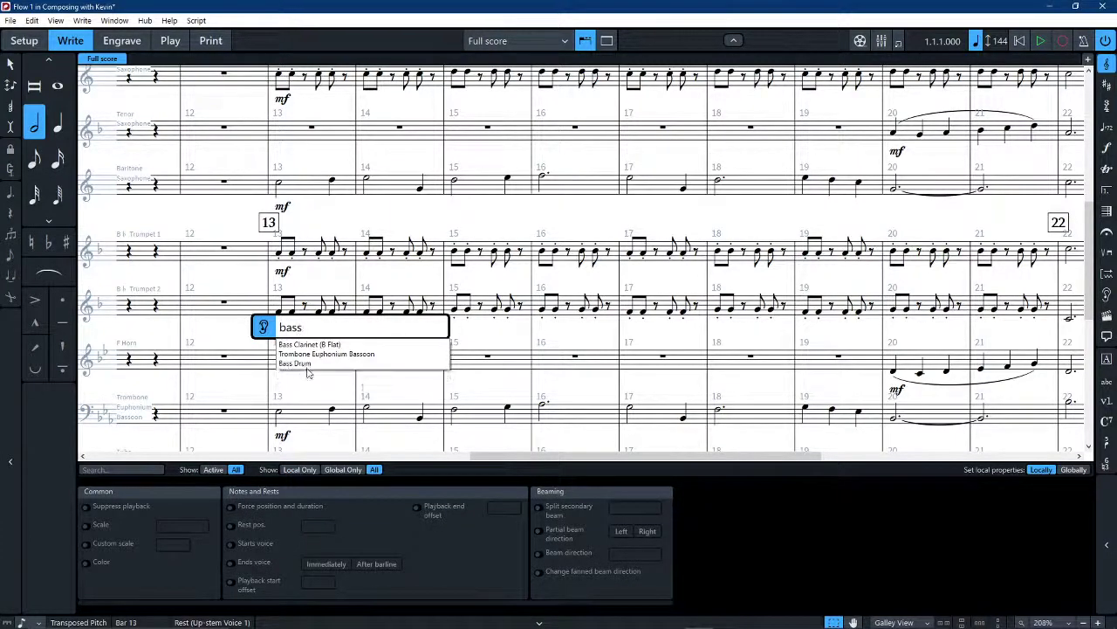
left_click(349, 354)
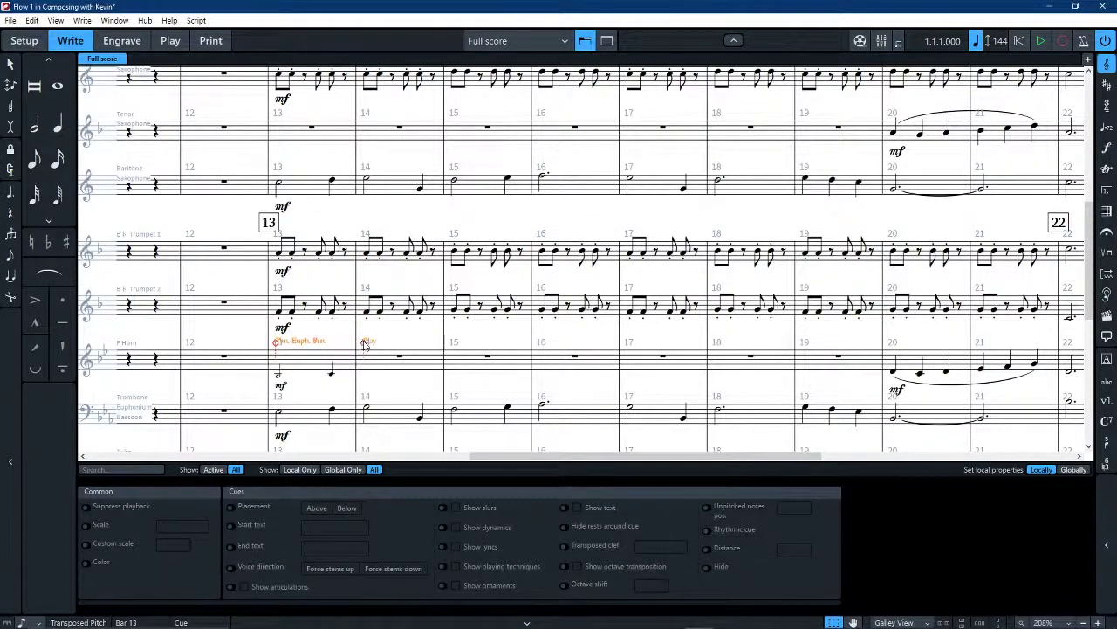
left_click_drag(365, 344, 885, 358)
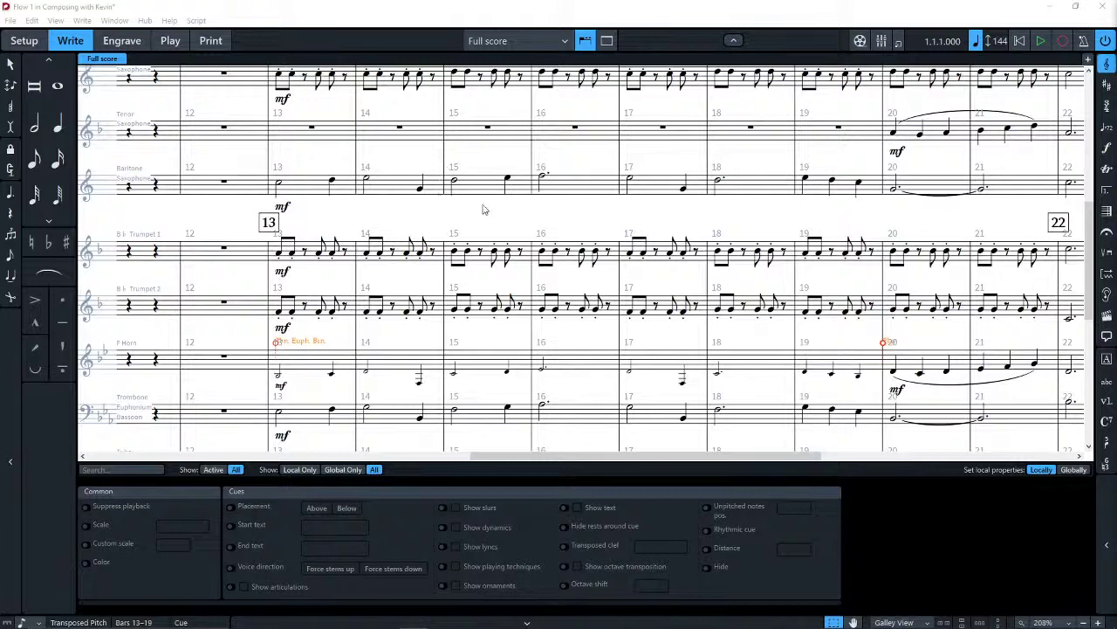
left_click(345, 344)
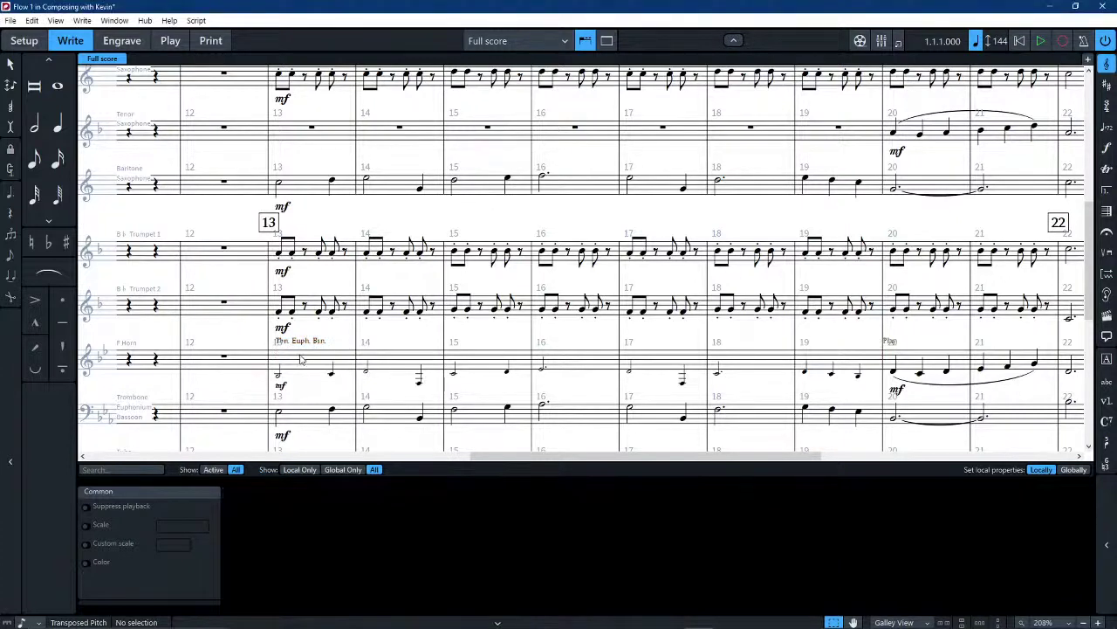
Check how the F Horn cue's label and individual cue notes in bars 13–19 can be selected
left_click(298, 349)
left_click(826, 362)
left_click(332, 374)
left_click(421, 391)
left_click(330, 369)
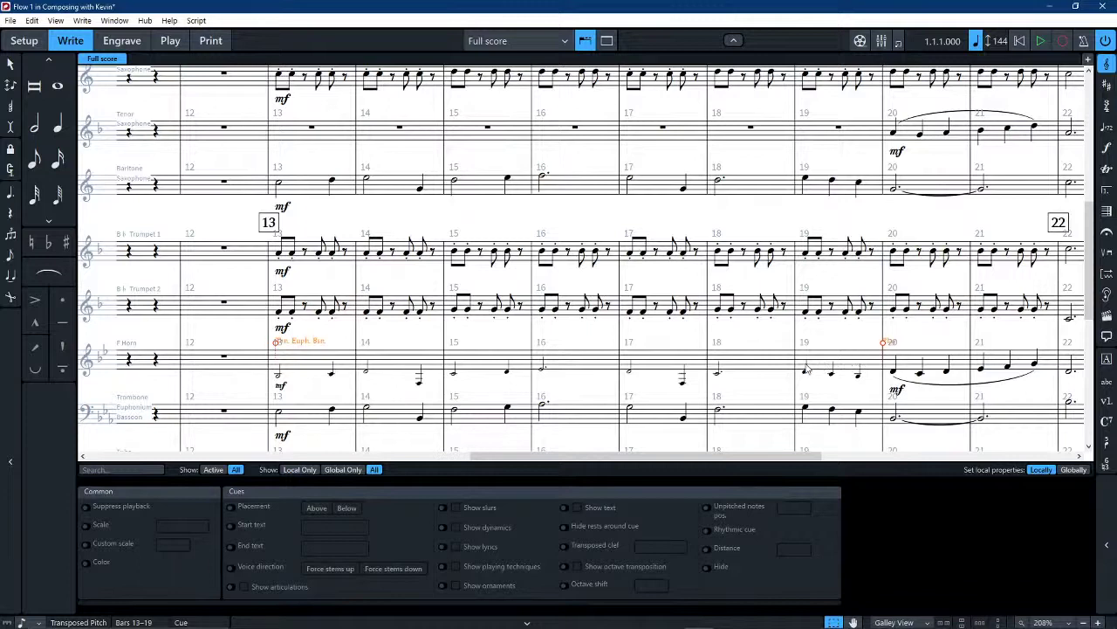
key("Escape")
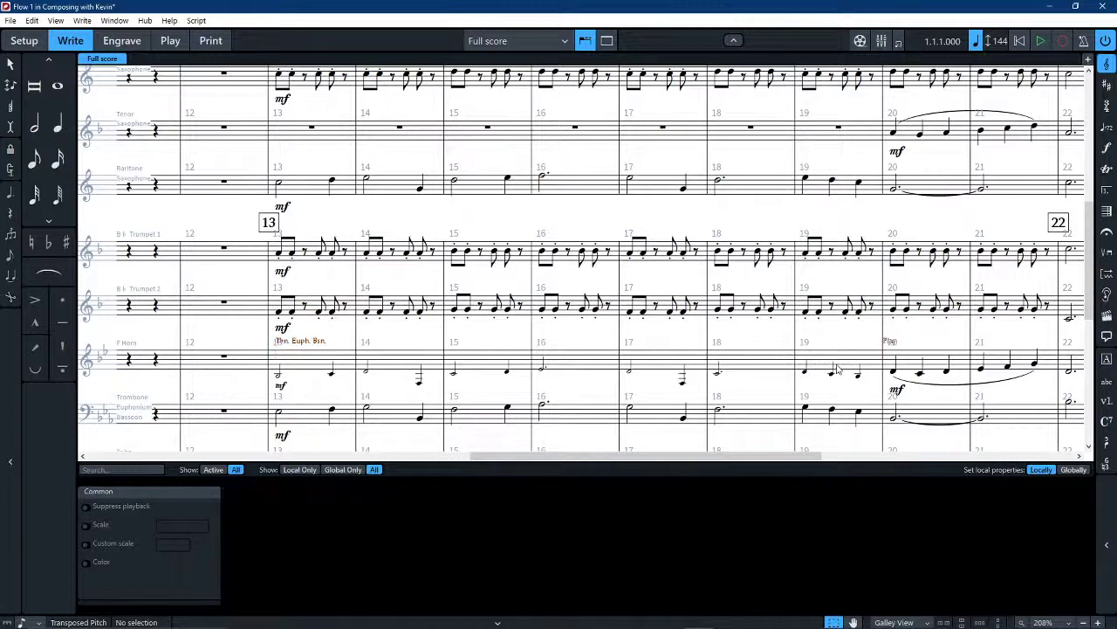
Shift the F Horn cue in bars 13–19 up one octave
left_click(312, 343)
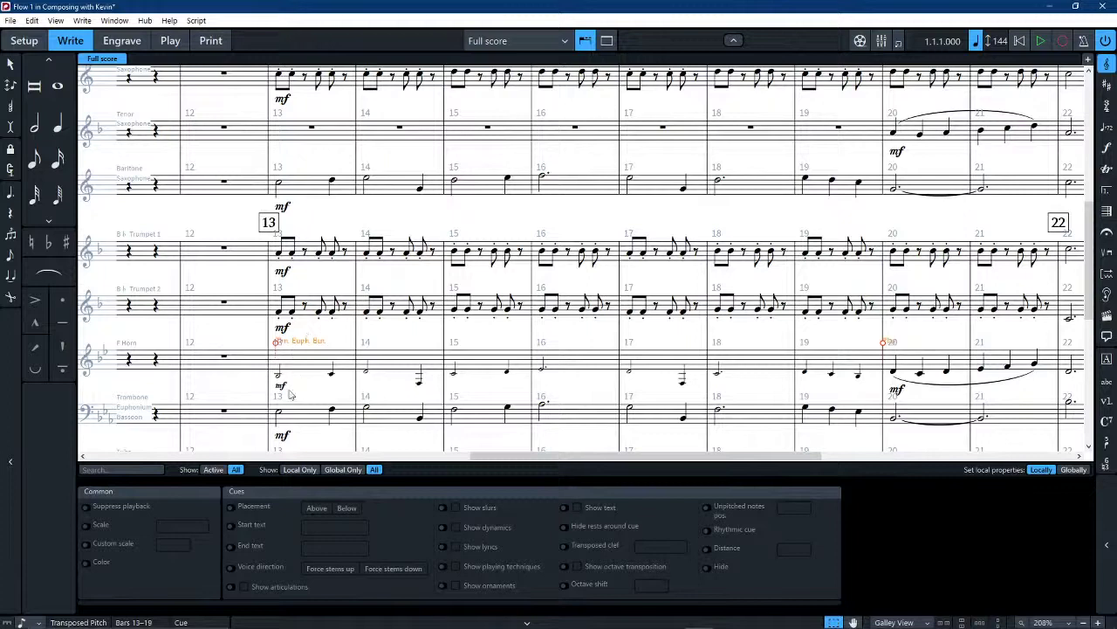
left_click(565, 586)
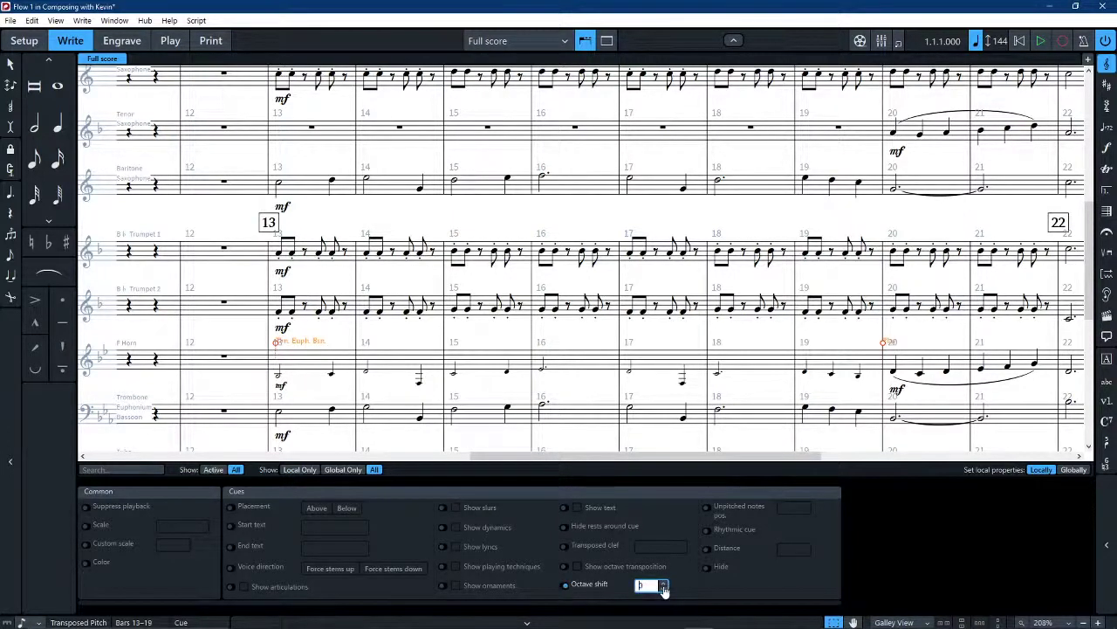
left_click(664, 582)
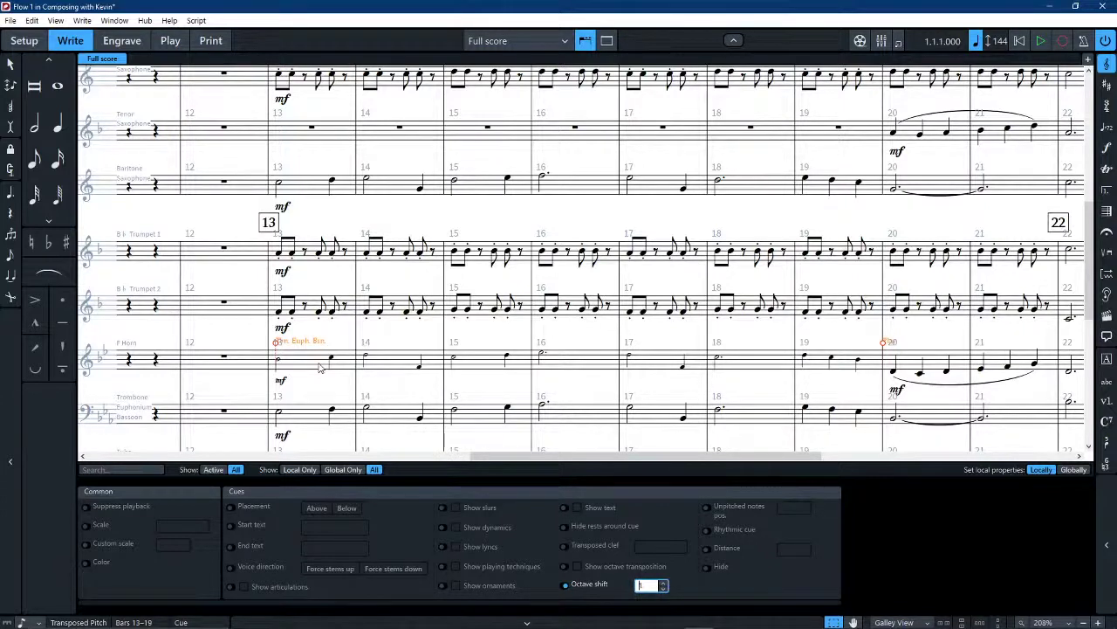
Test the cue's link by slurring the two bar 13 notes of the Trombone staff, and undo the slur
left_click(282, 416)
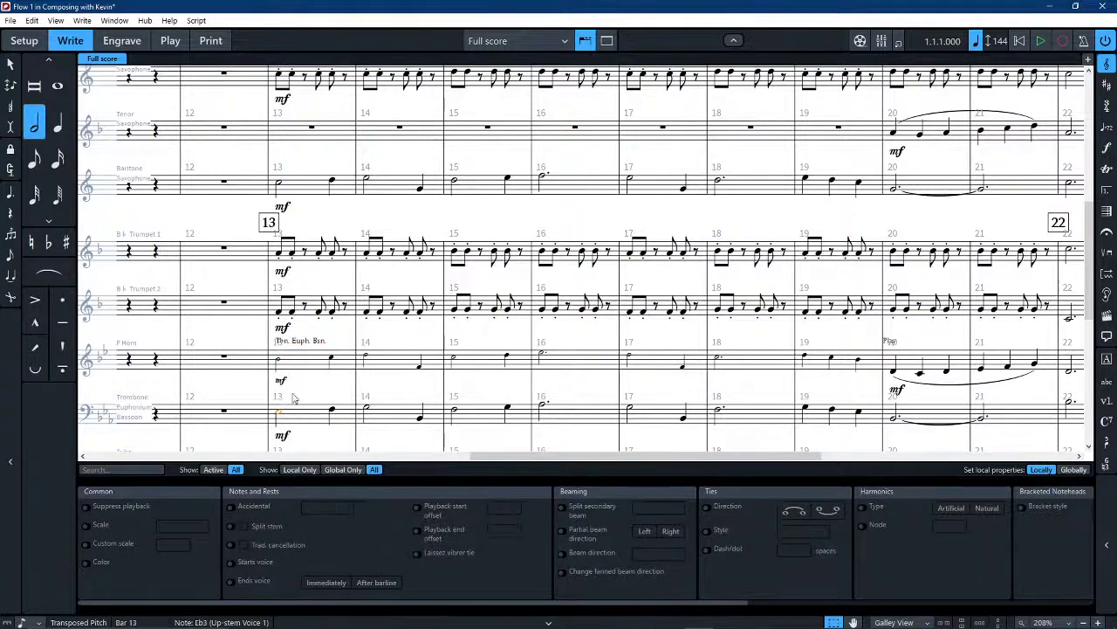
key("s")
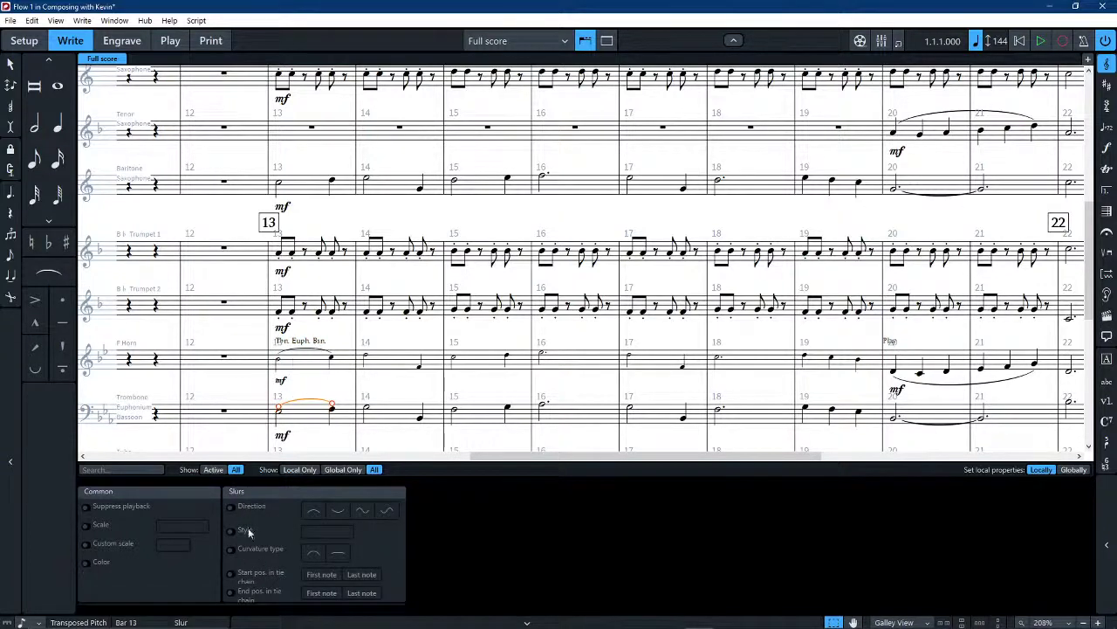
key("ctrl+z")
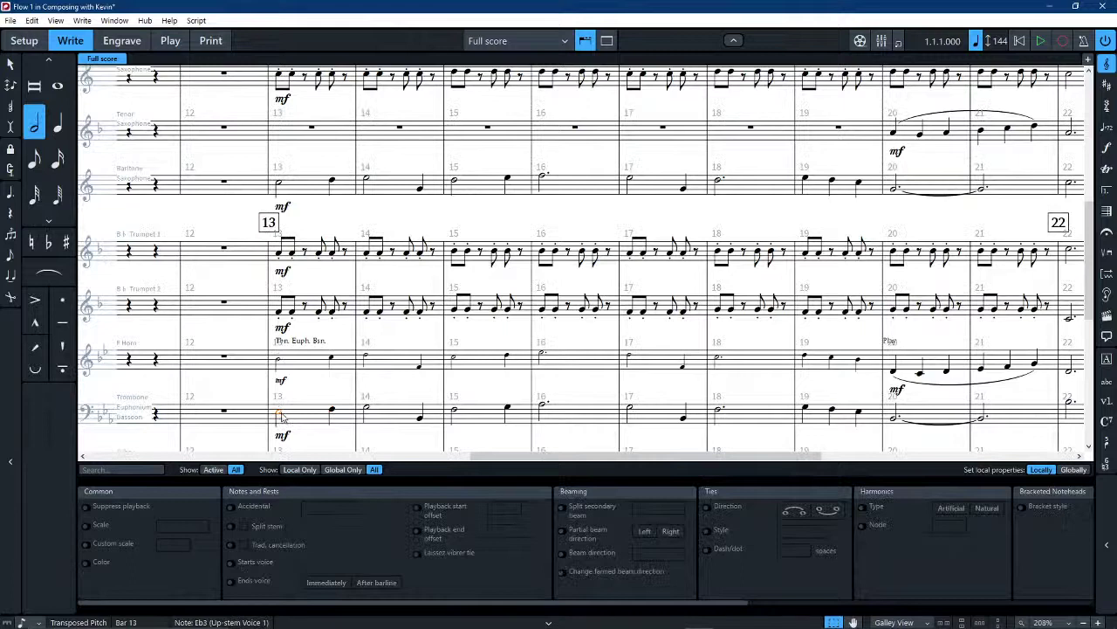
left_click(306, 392)
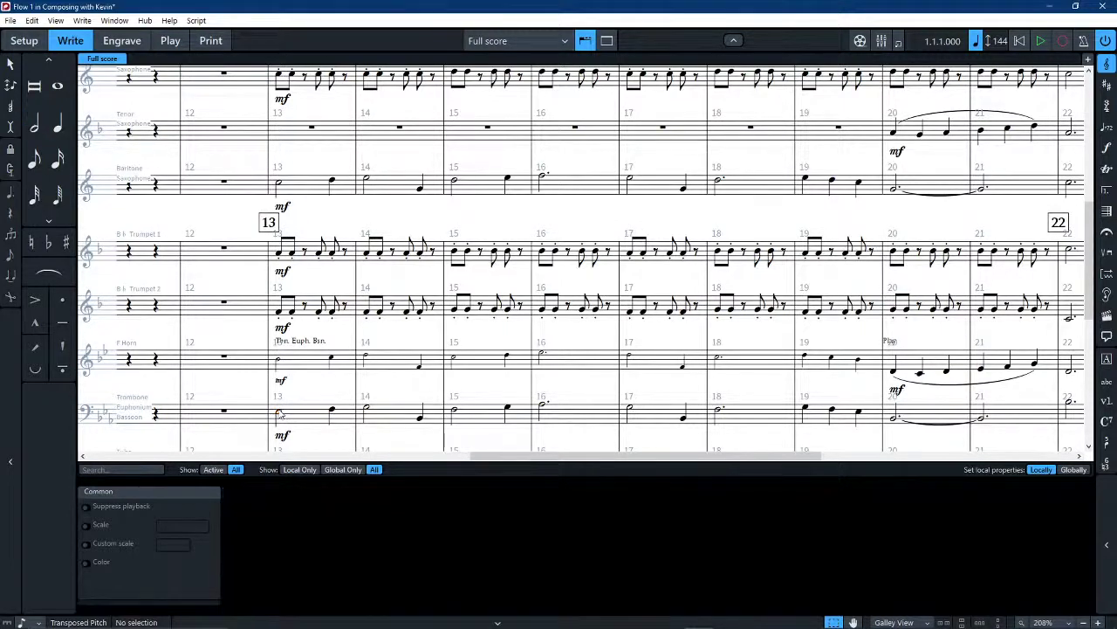
Test the cue's link by adding an accent to the bar 13 half note of the Trombone staff, and undo it
left_click(280, 415)
left_click(35, 299)
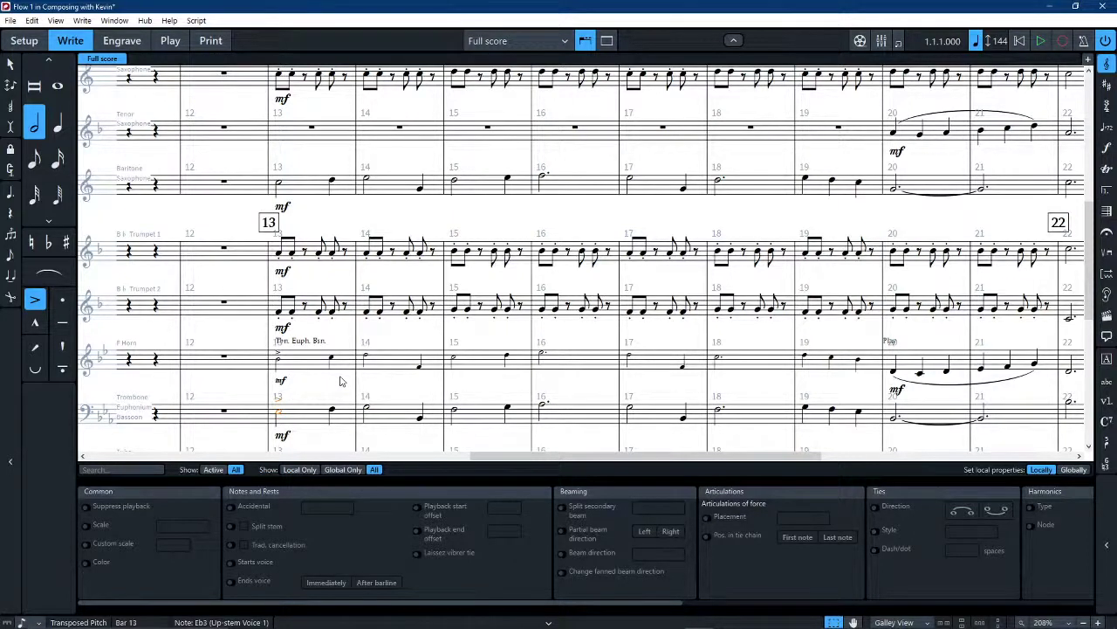
key("ctrl+z")
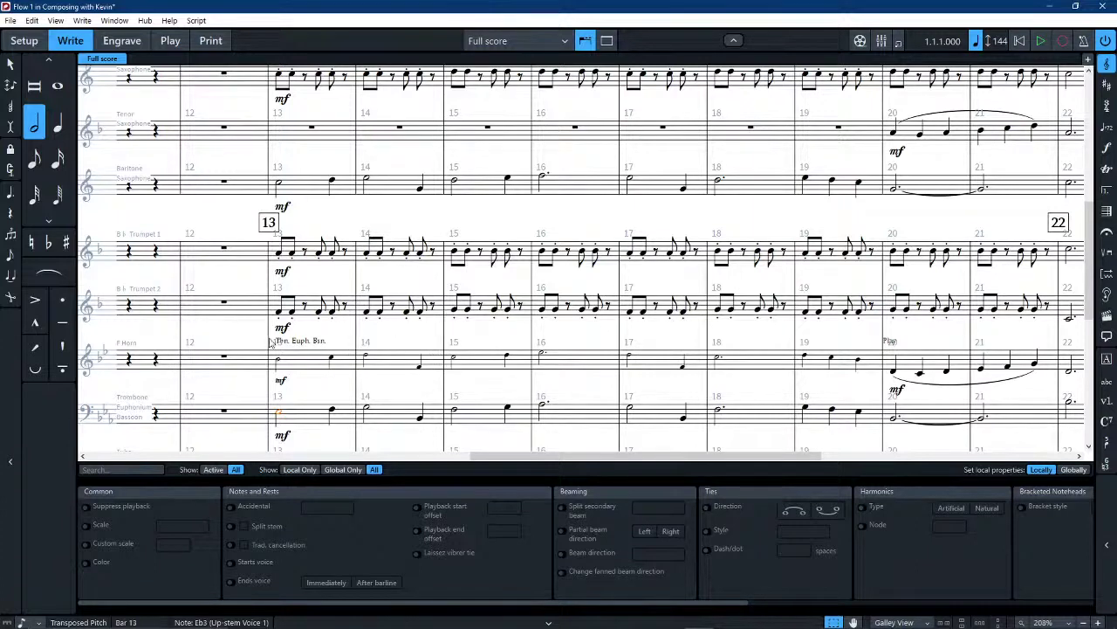
Delete the Trombone Euphonium Bassoon cue from bars 13–19 of the F Horn staff
left_click(297, 346)
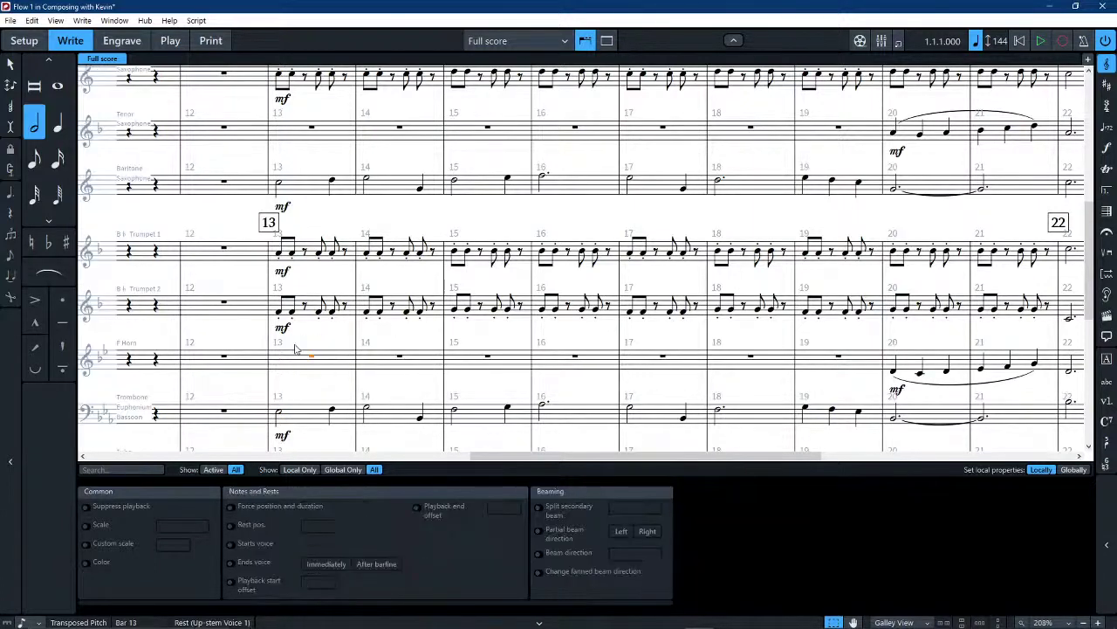
key("Delete")
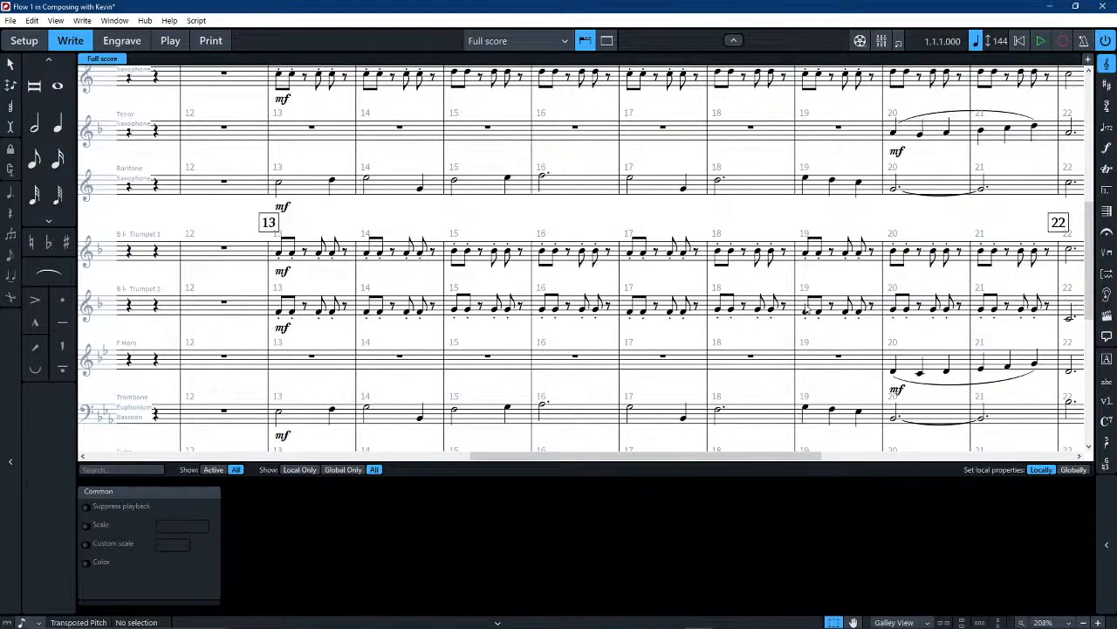
scroll(613, 350, "down", 2)
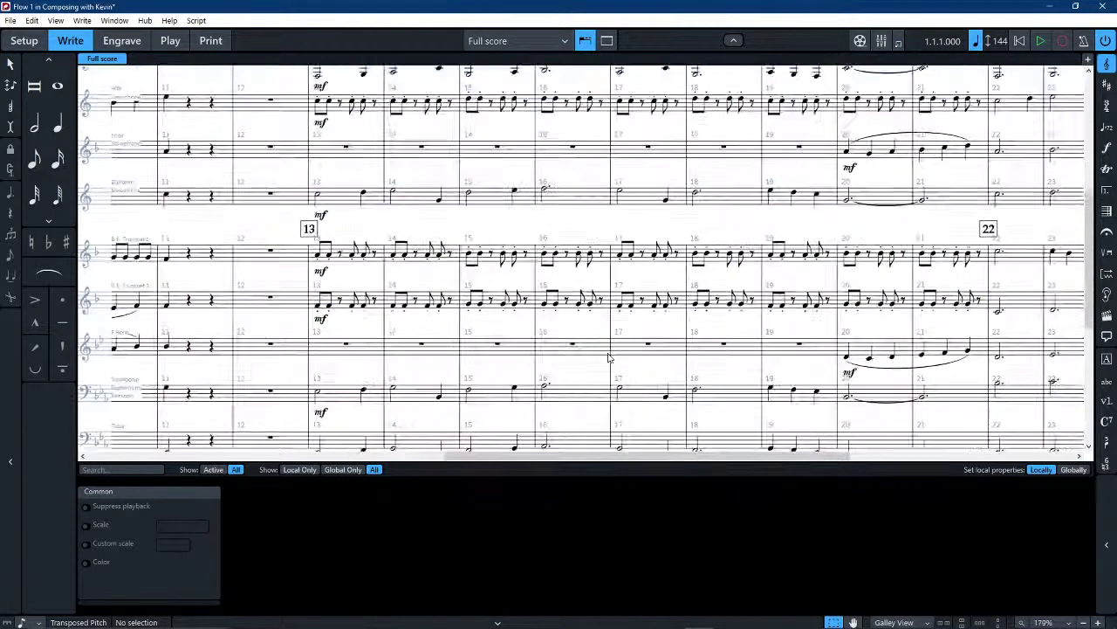
Close the Properties panel and look over the full score from the opening to bar 30
left_click(495, 623)
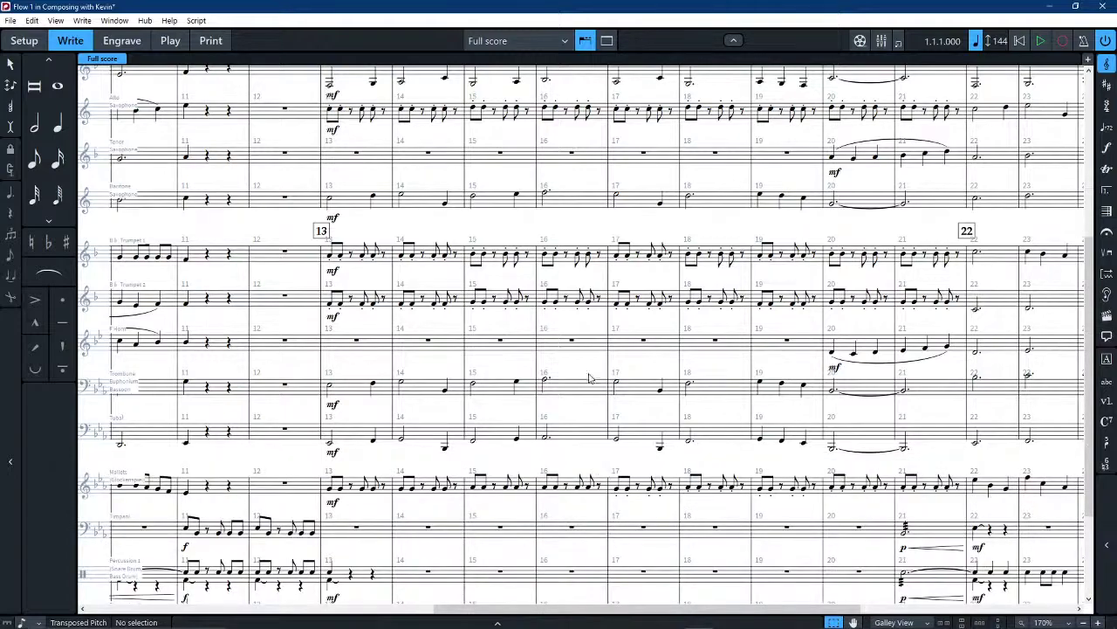
scroll(589, 382, "down", 4)
scroll(589, 384, "left", 5)
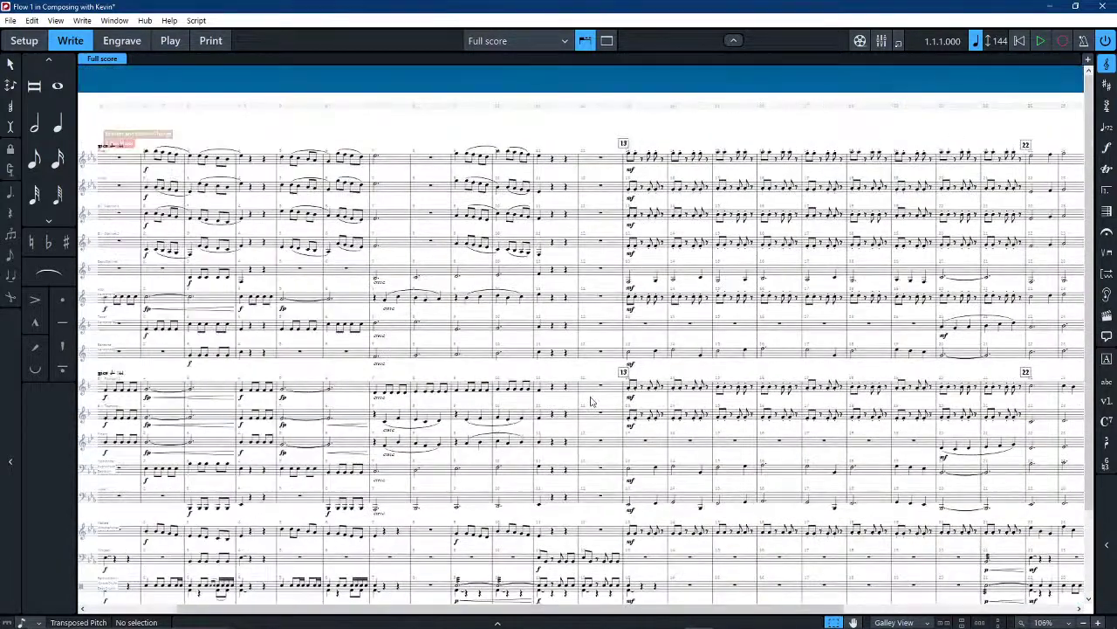
scroll(581, 399, "down", 3)
scroll(580, 399, "right", 5)
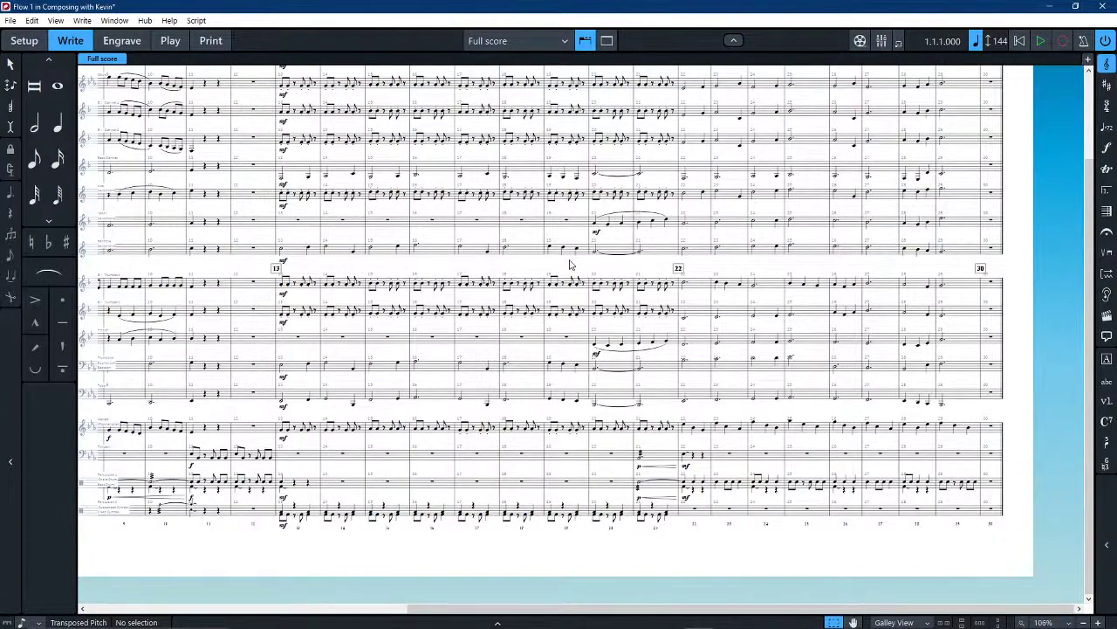
scroll(569, 264, "up", 3)
scroll(572, 282, "down", 1)
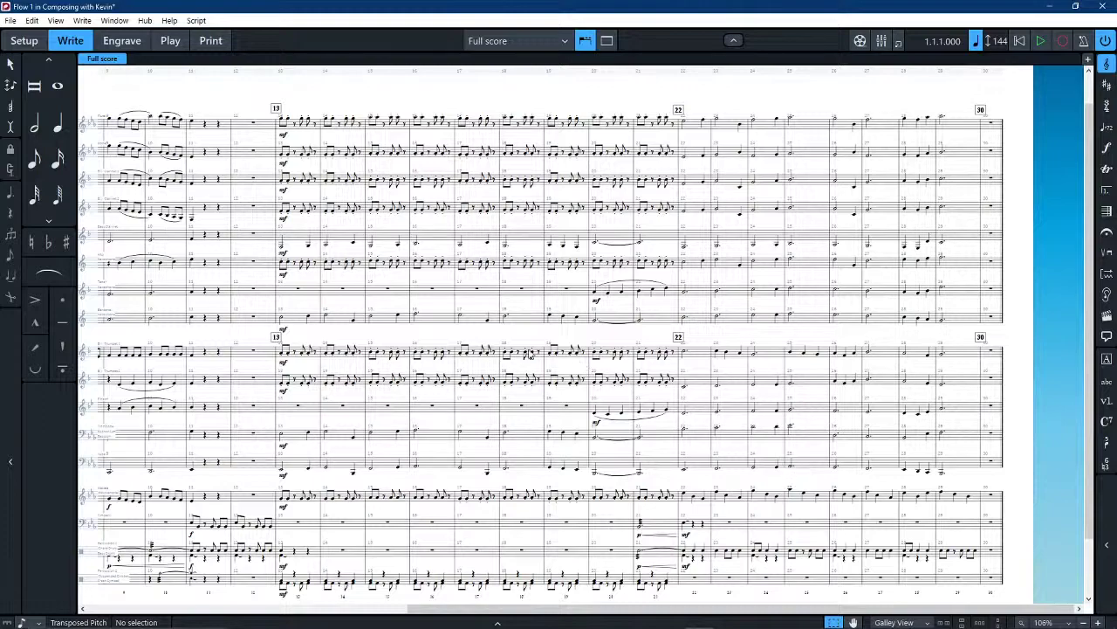
scroll(417, 373, "up", 5)
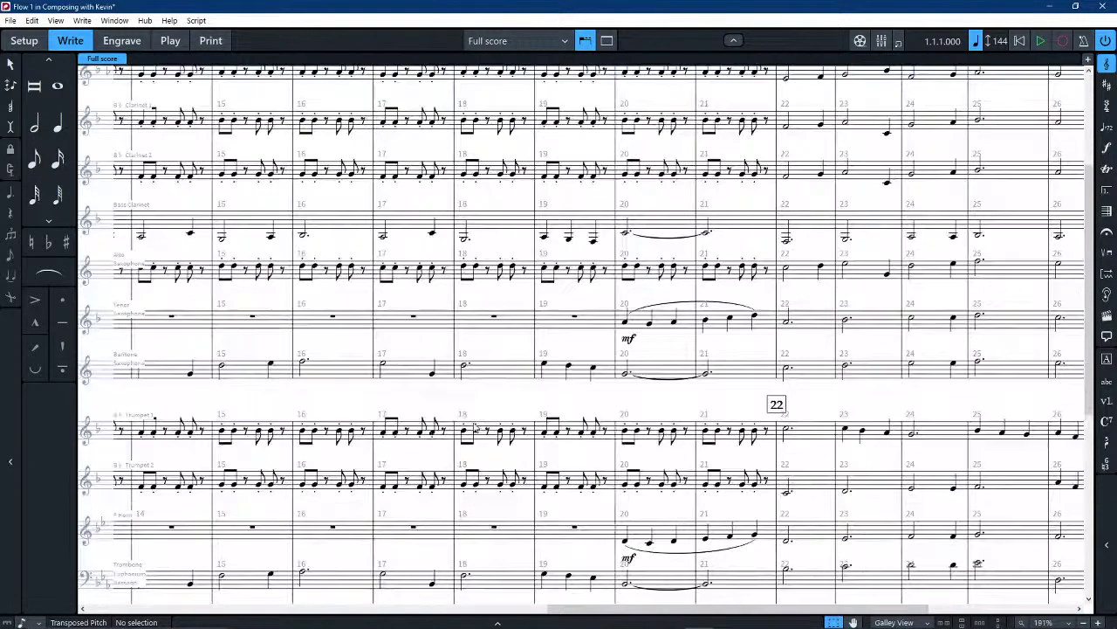
scroll(474, 428, "left", 6)
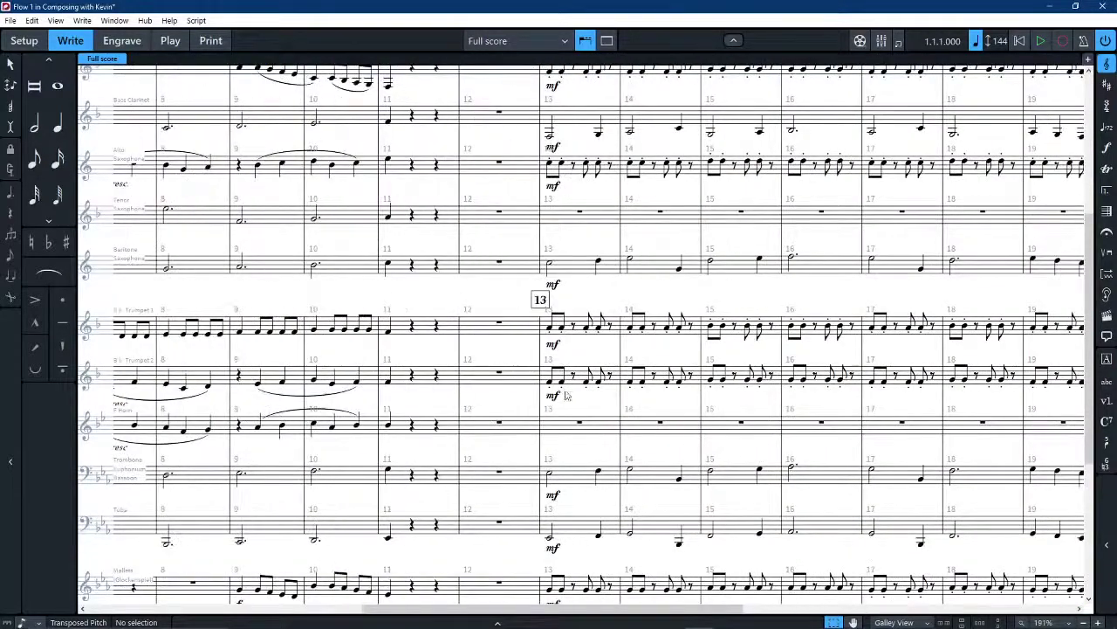
Test adding notes at the intervals -3,-5 to the first B♭ Trumpet 2 note of bar 13, and undo the addition
left_click(552, 384)
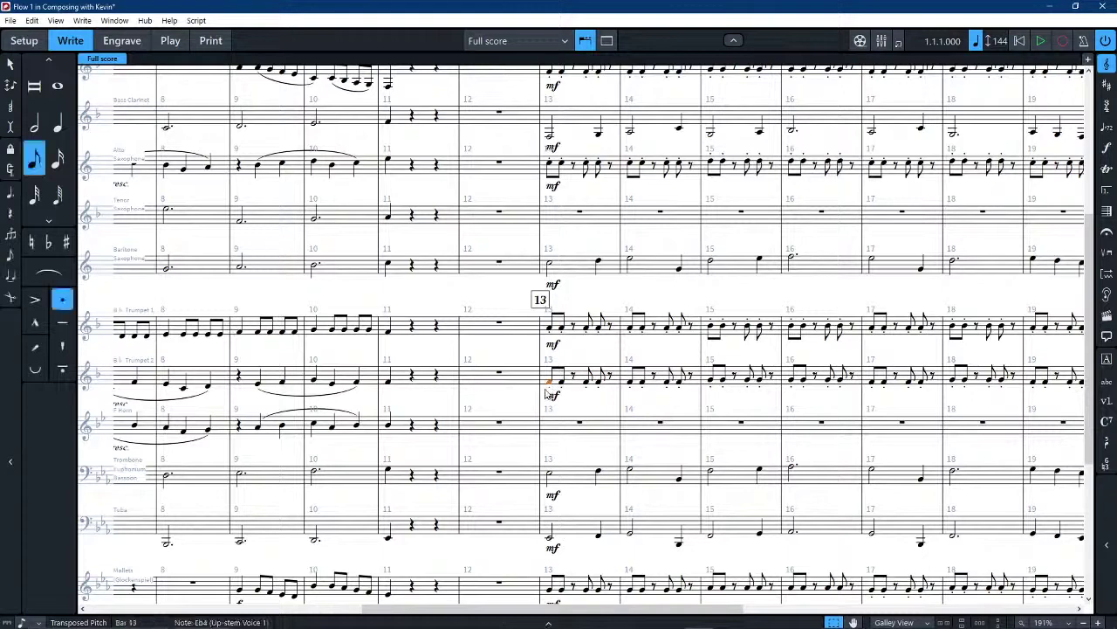
scroll(511, 376, "up", 3)
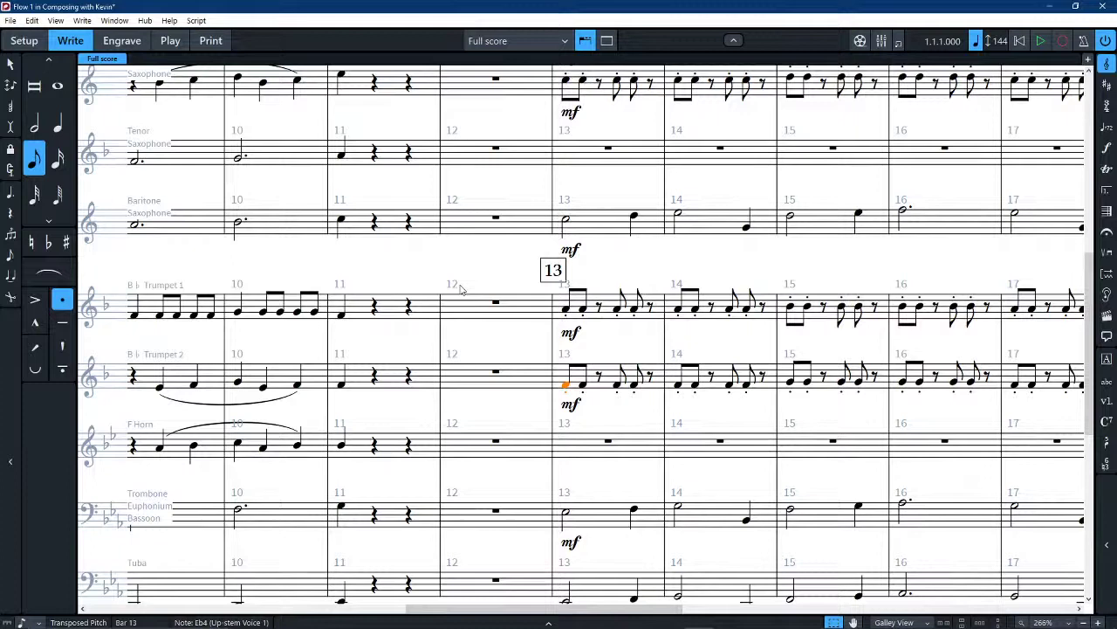
key("shift+t")
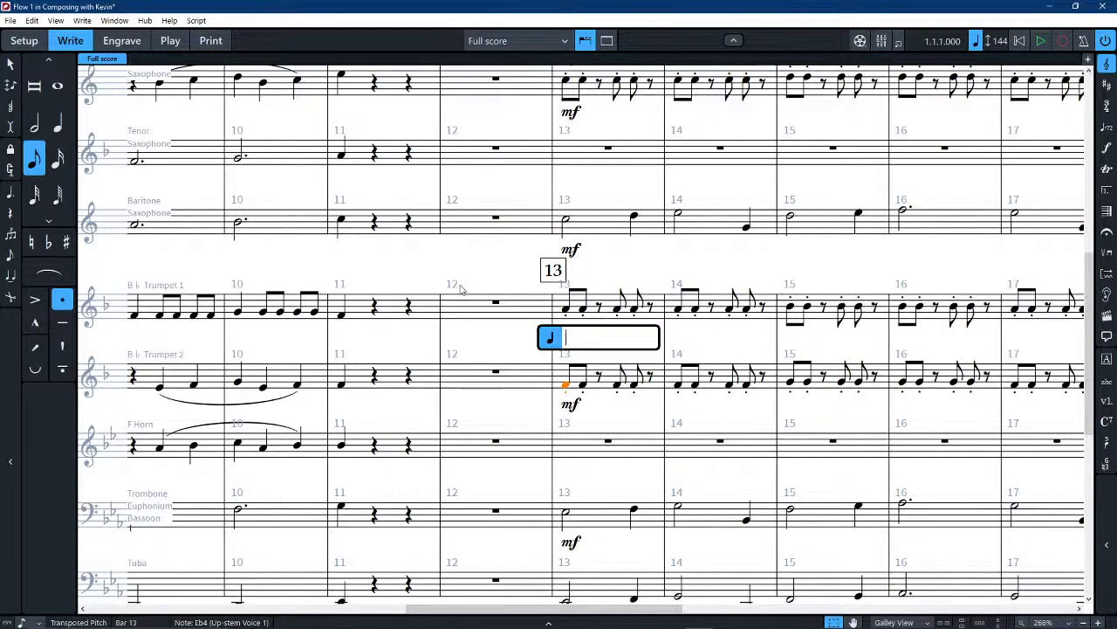
type("-3,-5")
key("Return")
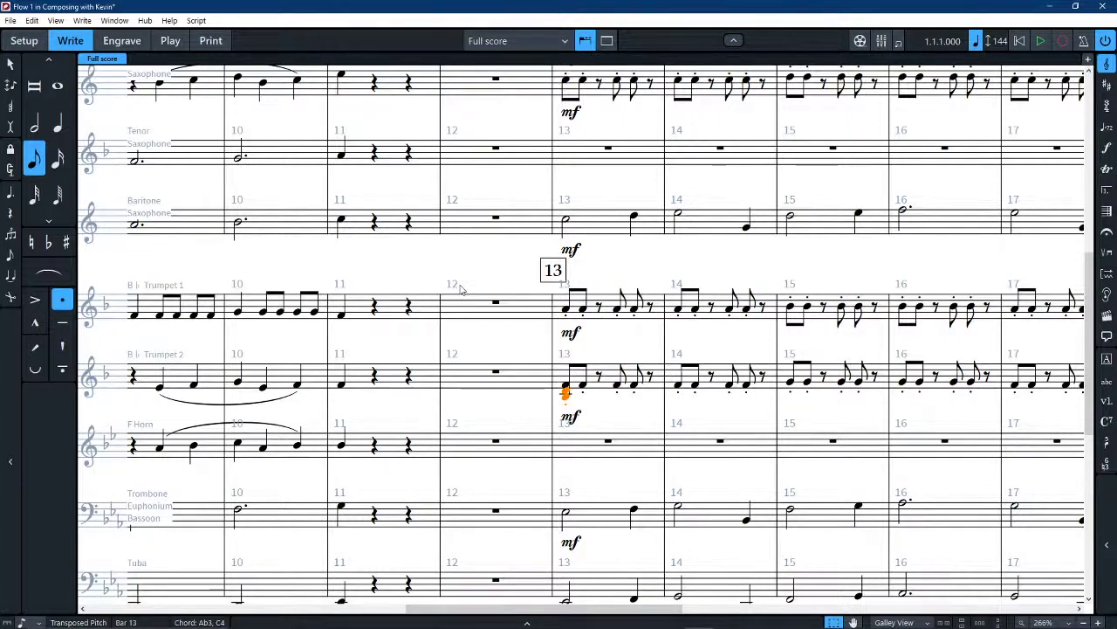
key("ctrl+z")
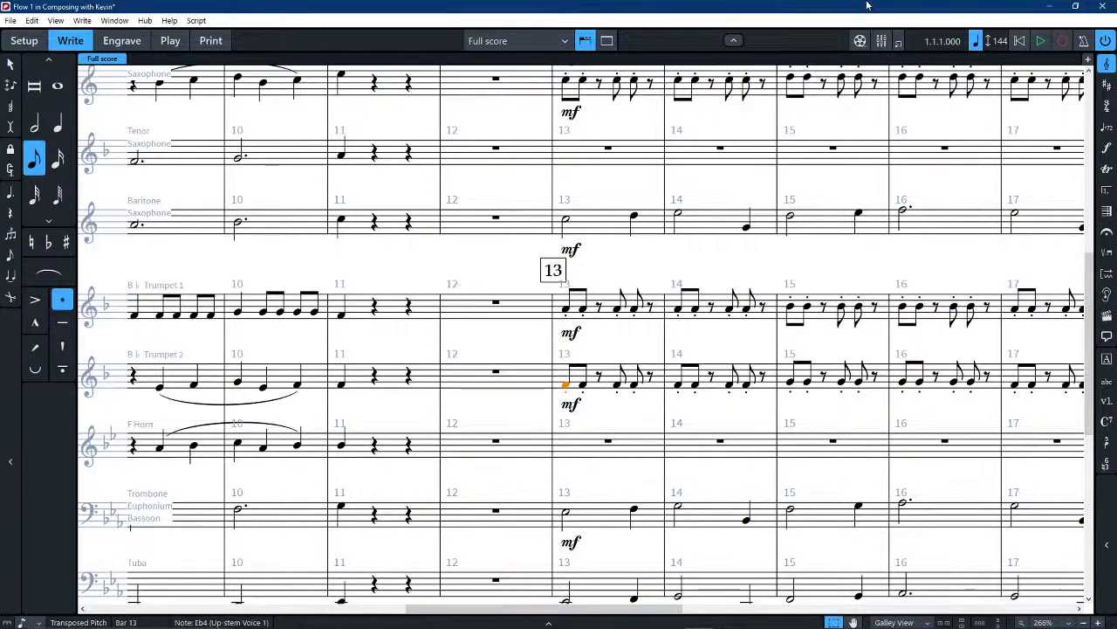
left_click(708, 339)
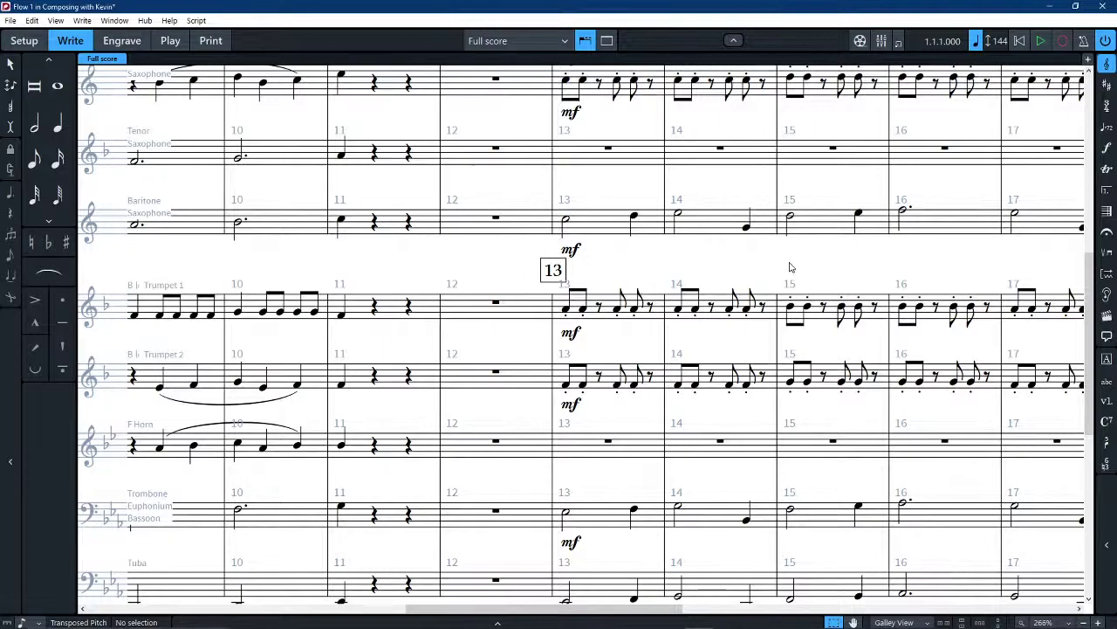
Examine the closing bars of the woodwind staves in Page View, return to Galley View and close the Properties panel
scroll(762, 273, "right", 3)
scroll(761, 273, "down", 4)
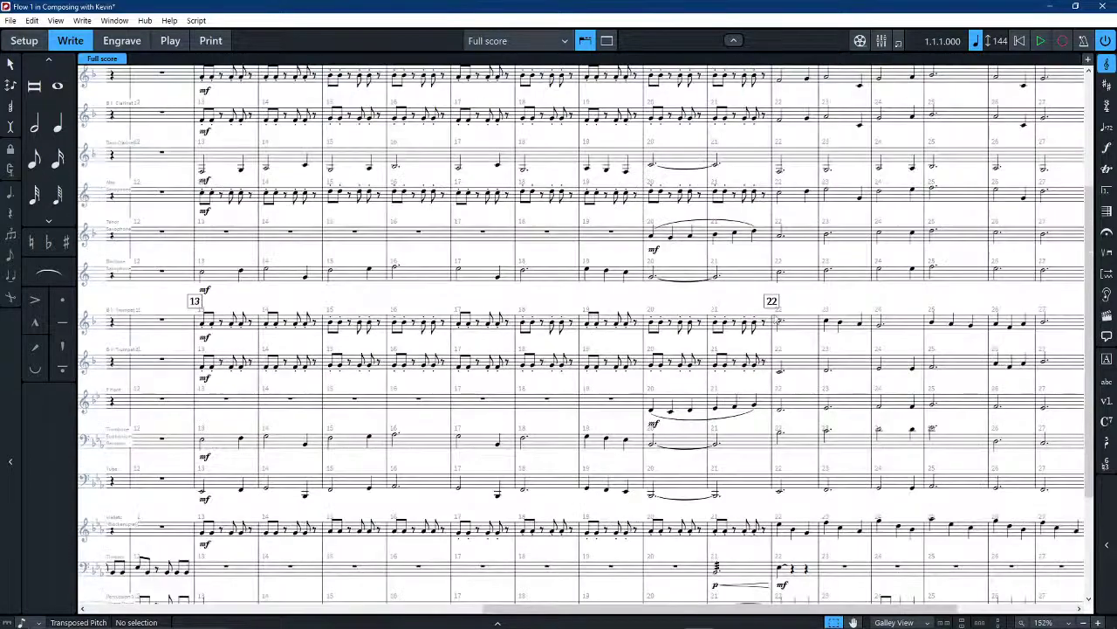
key("ctrl+alt+1")
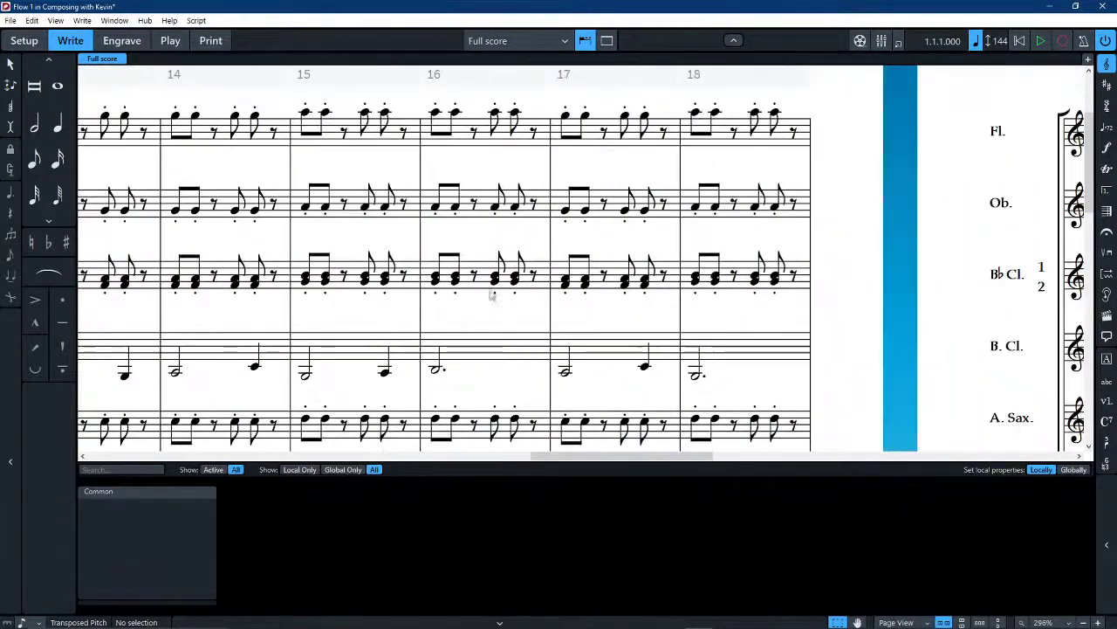
scroll(539, 271, "right", 5)
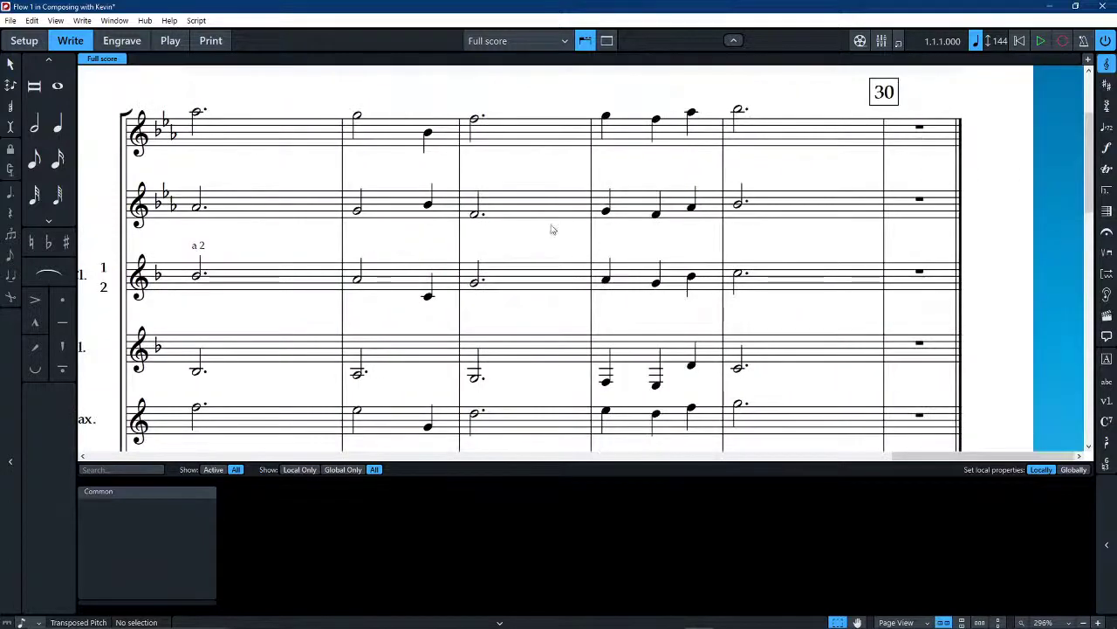
scroll(706, 299, "down", 3)
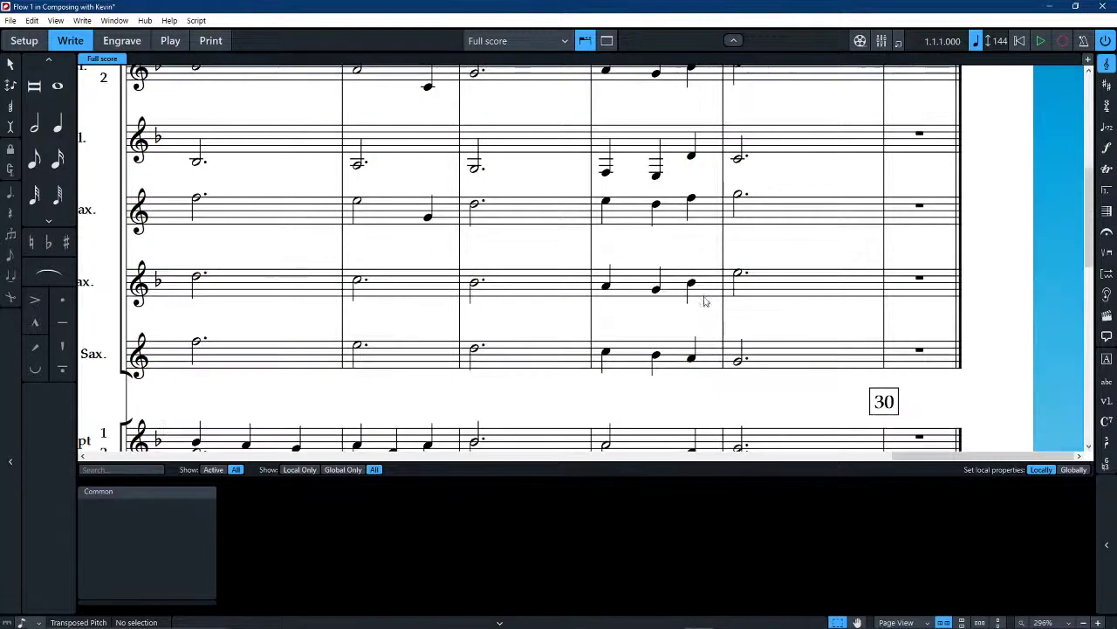
left_click(899, 622)
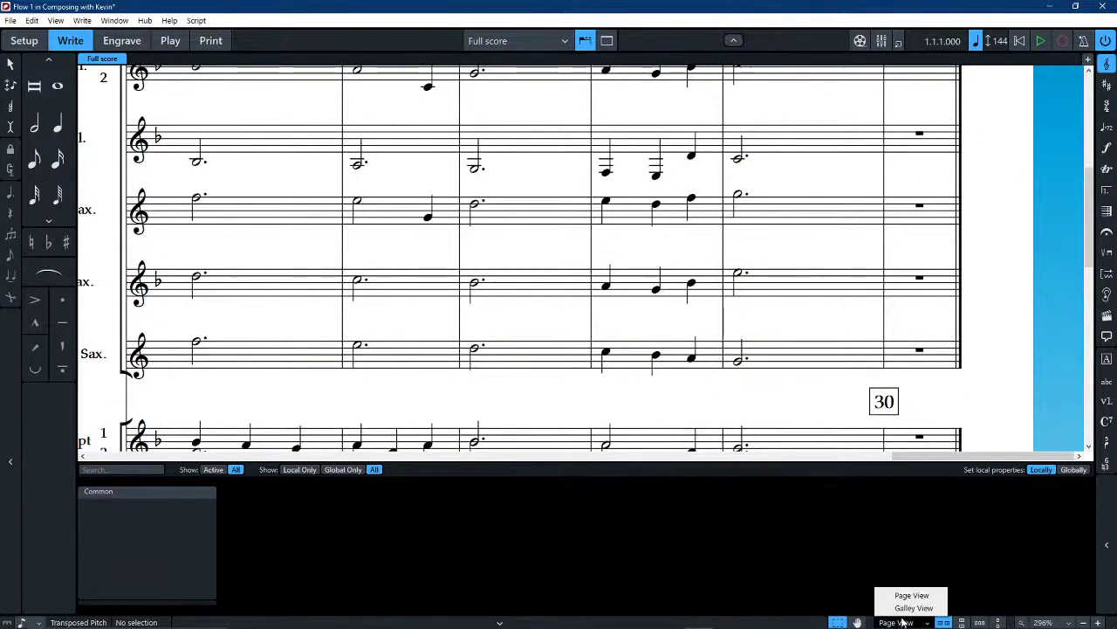
left_click(904, 609)
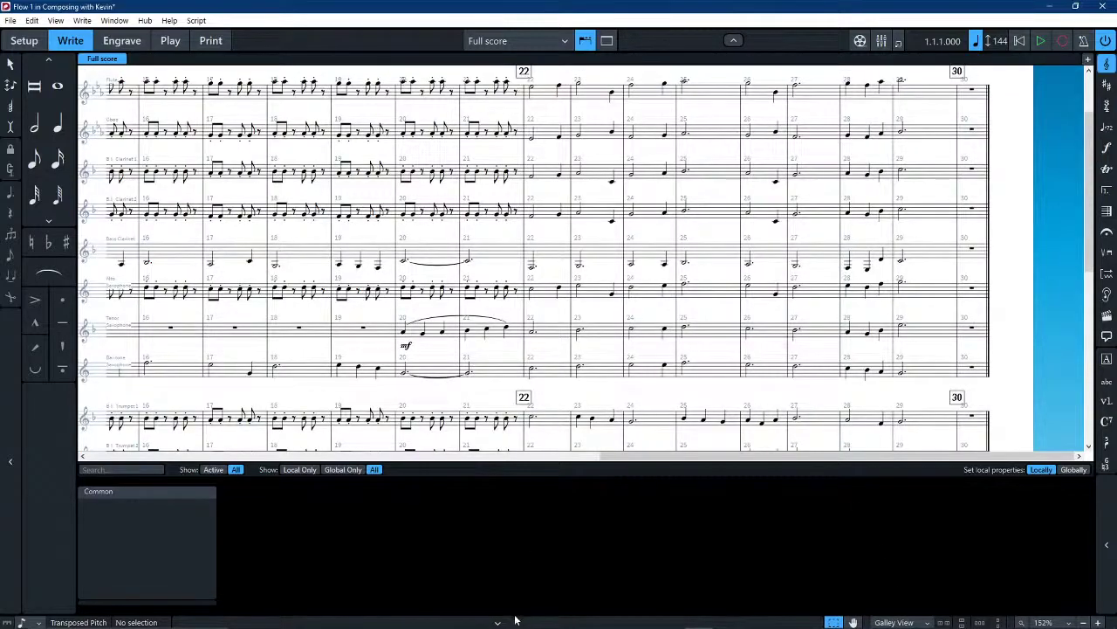
left_click(499, 621)
Play back the full score from bar 1
scroll(555, 375, "down", 3)
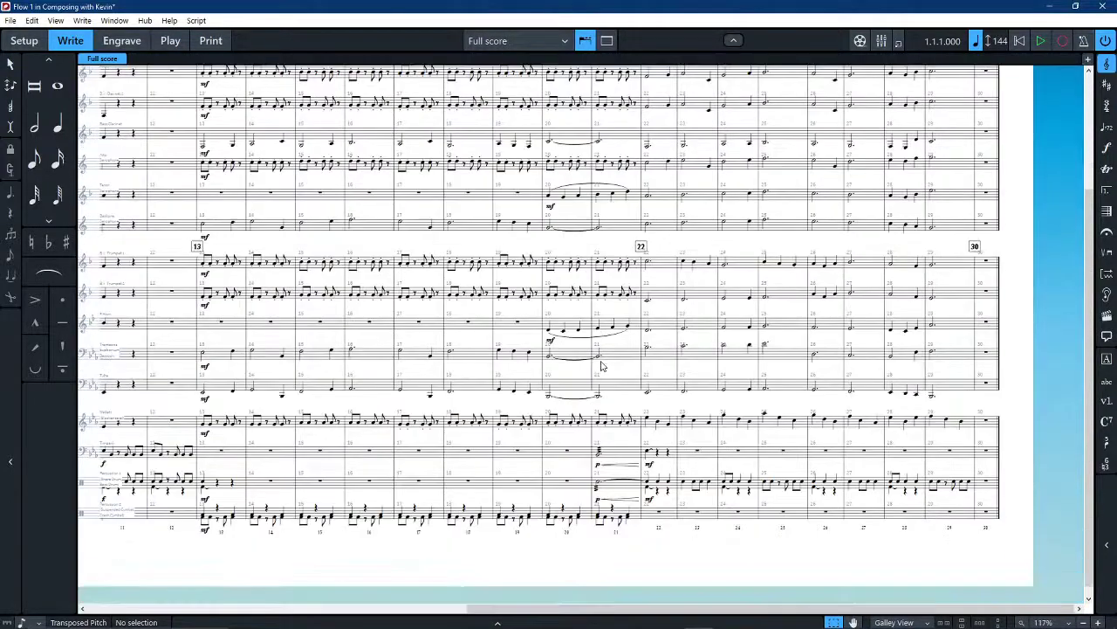
scroll(601, 366, "down", 2)
scroll(600, 366, "left", 5)
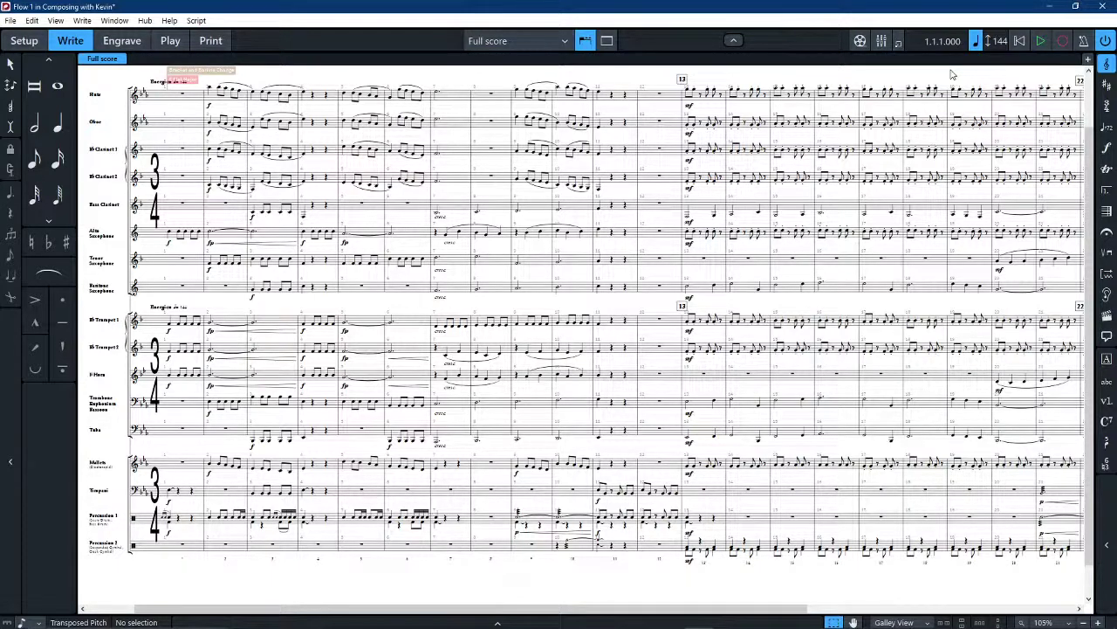
left_click(1041, 42)
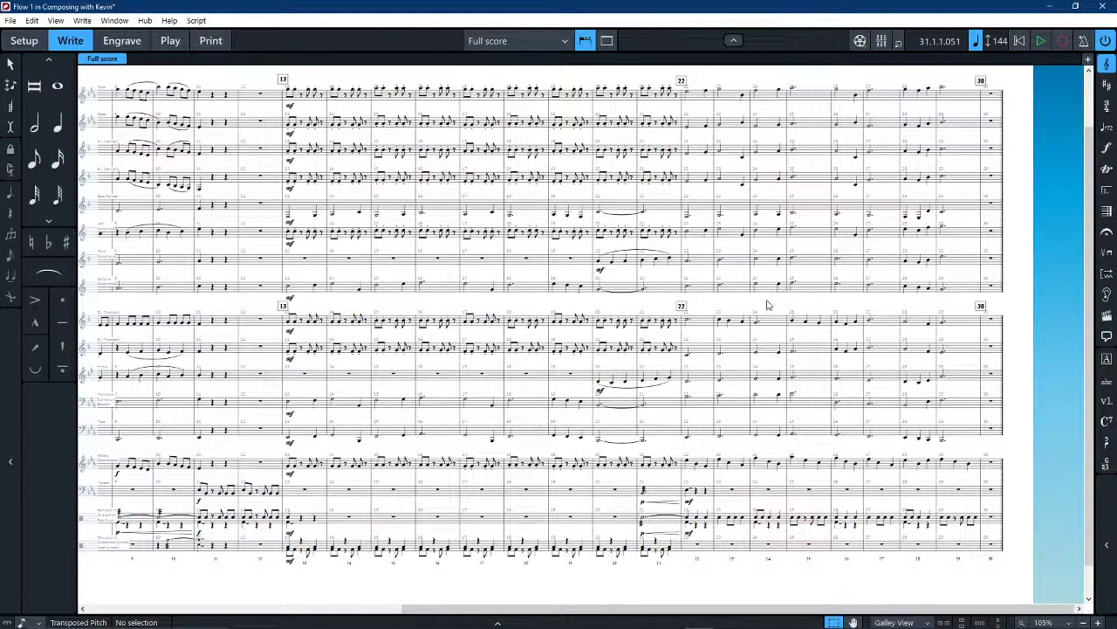
Copy the music of bars 22–27 in all staves and paste it at bar 30
scroll(770, 325, "left", 5)
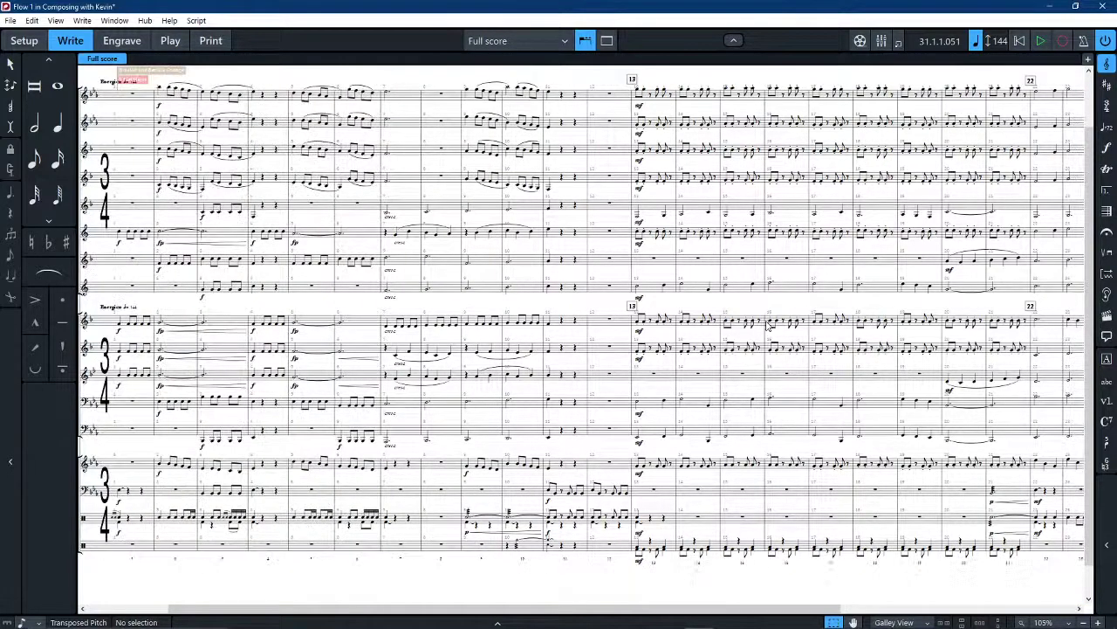
scroll(769, 333, "right", 4)
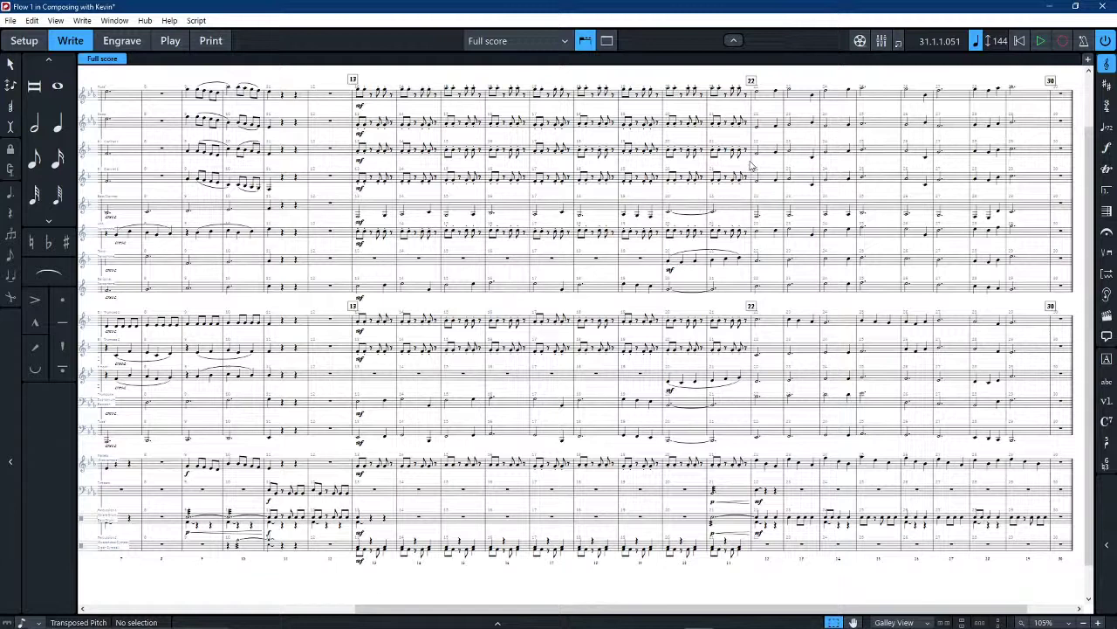
left_click(751, 111)
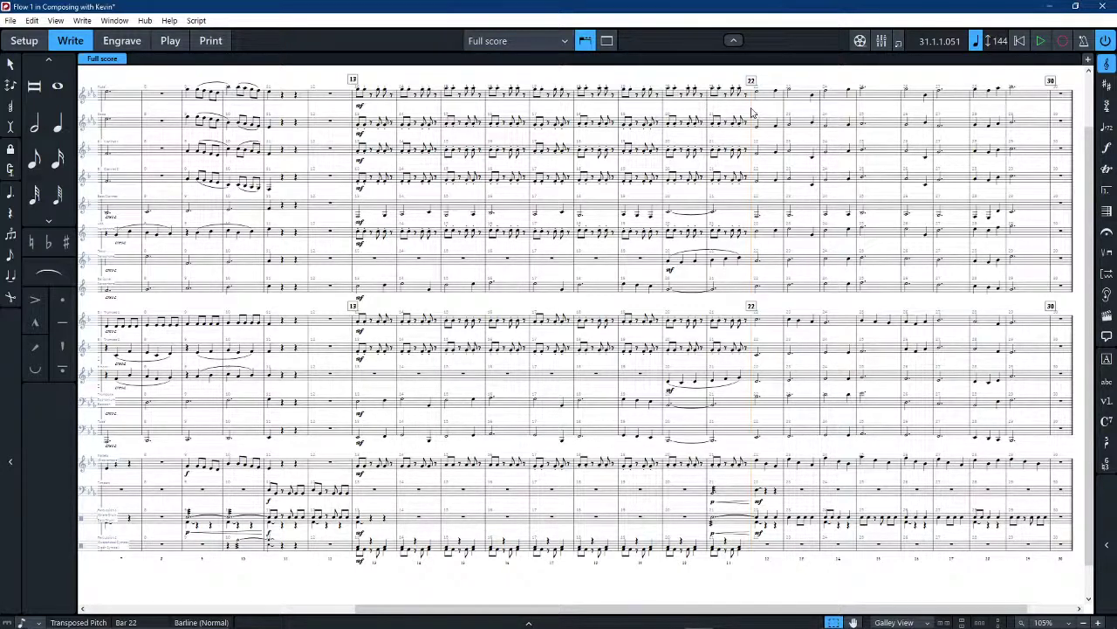
scroll(773, 100, "right", 2)
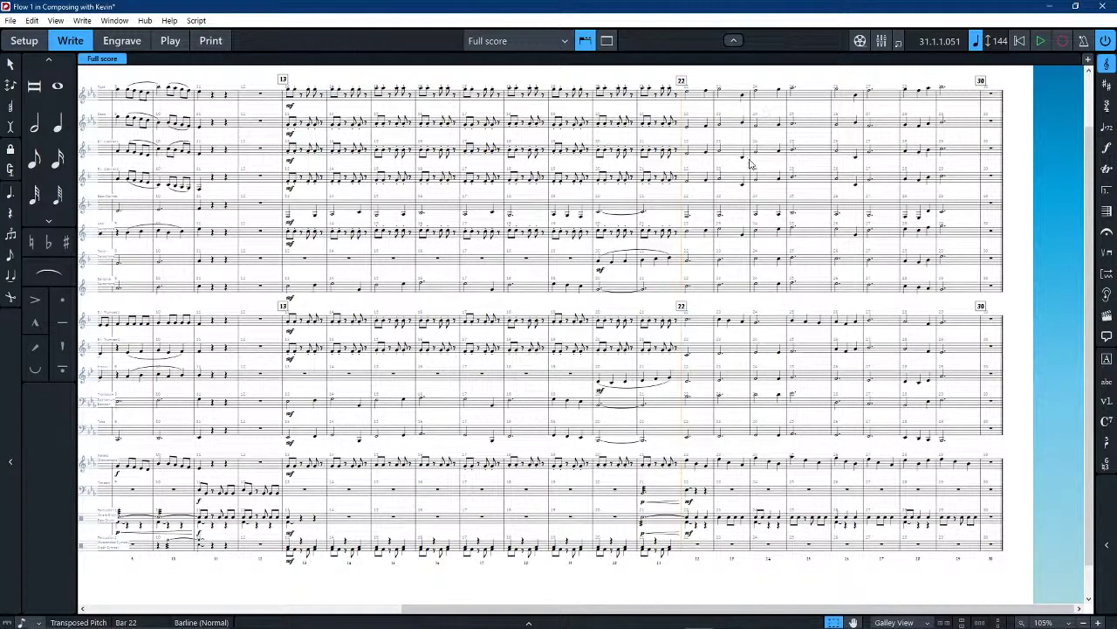
left_click(981, 82)
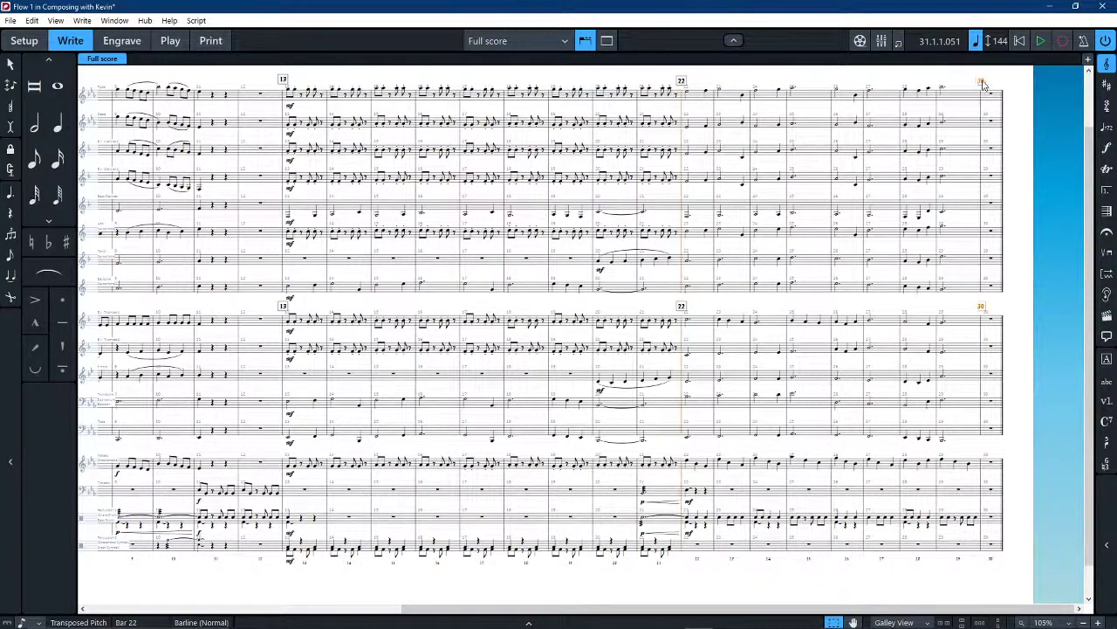
left_click(697, 101, "ctrl")
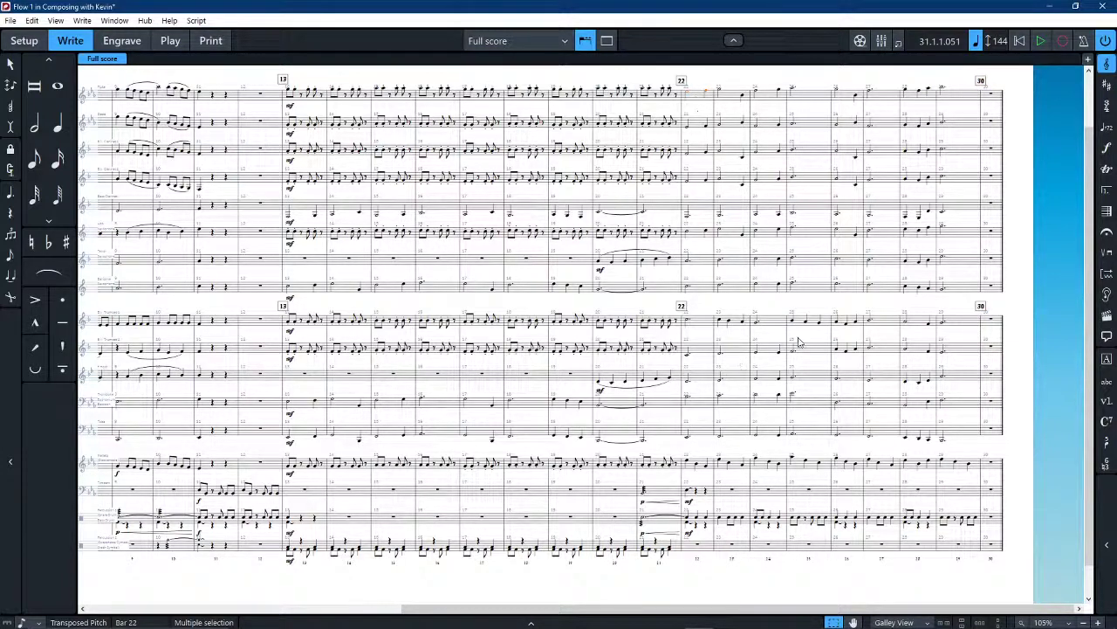
left_click(894, 522, "shift")
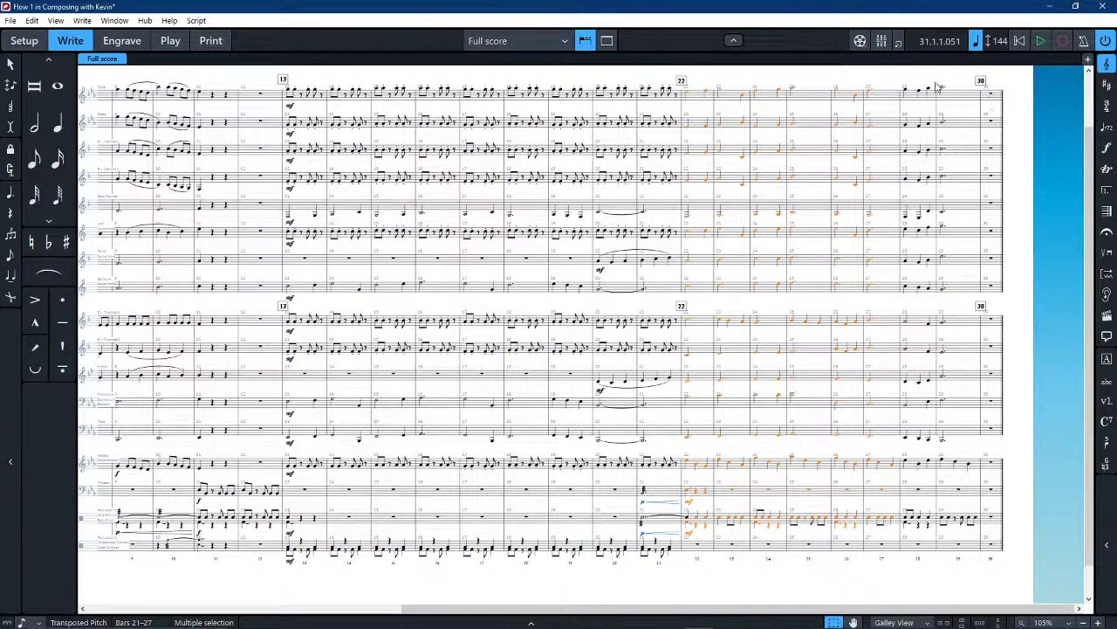
left_click(990, 102)
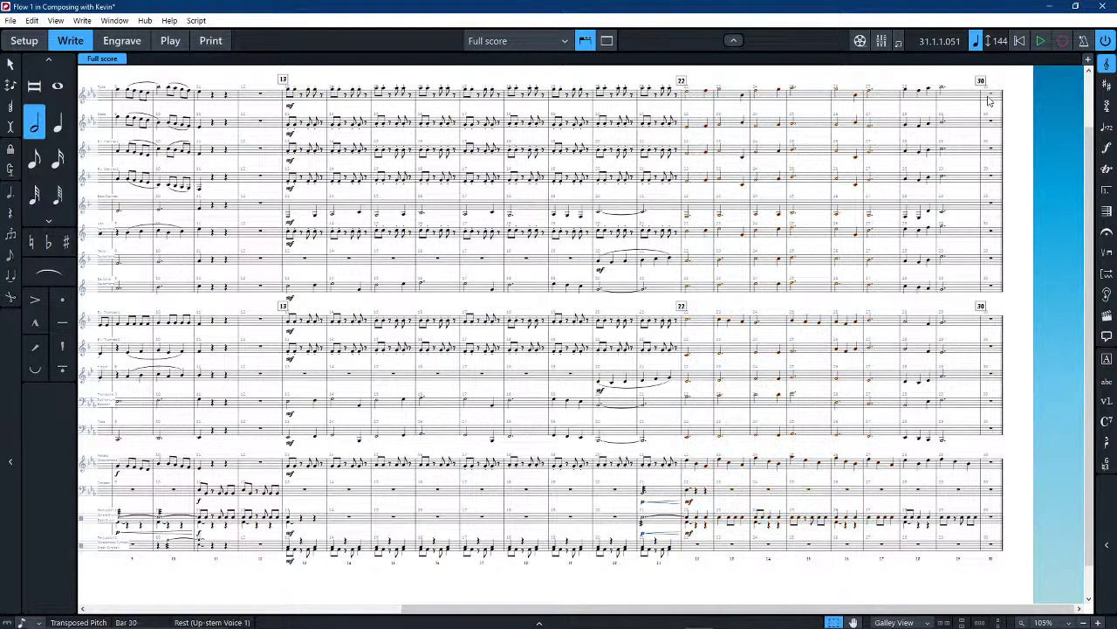
key("ctrl+v")
scroll(978, 247, "right", 5)
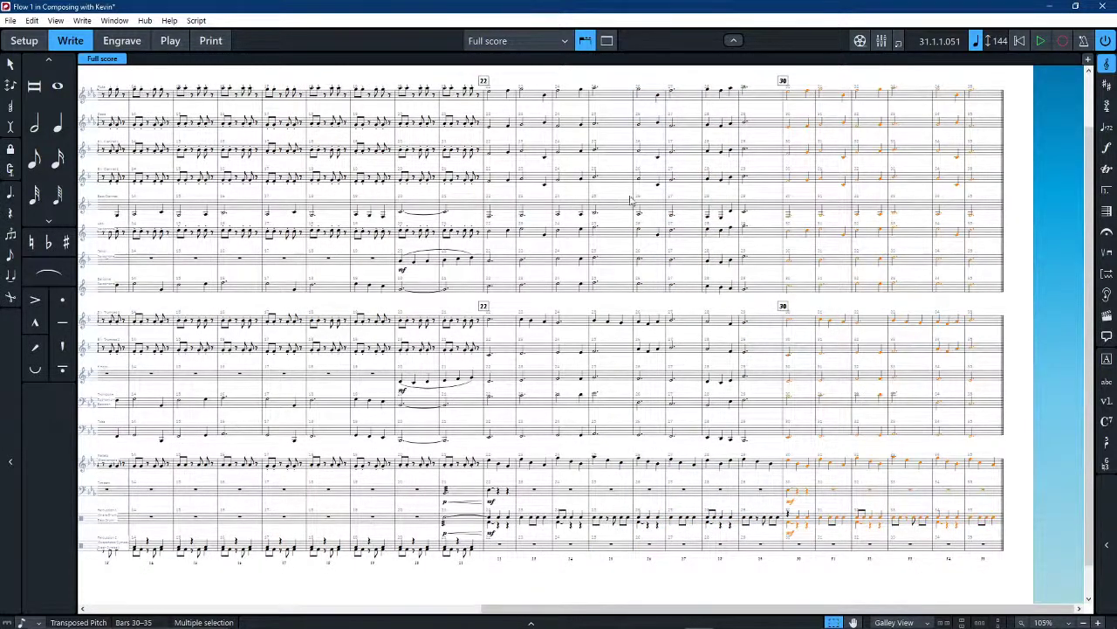
Play back the full score from bar 12
scroll(499, 255, "left", 5)
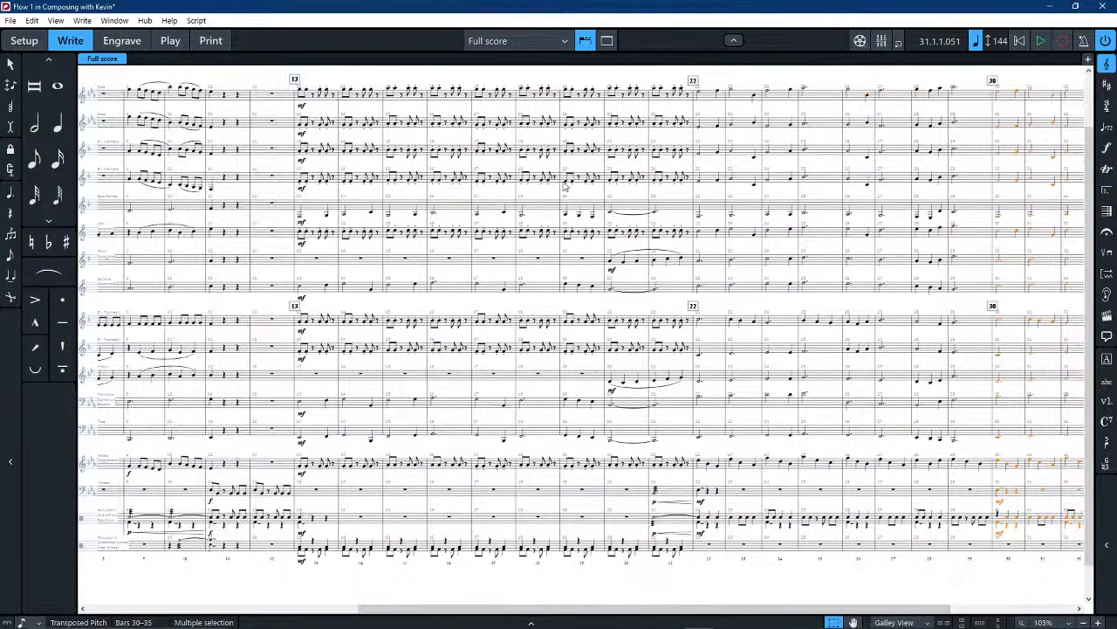
left_click(274, 97)
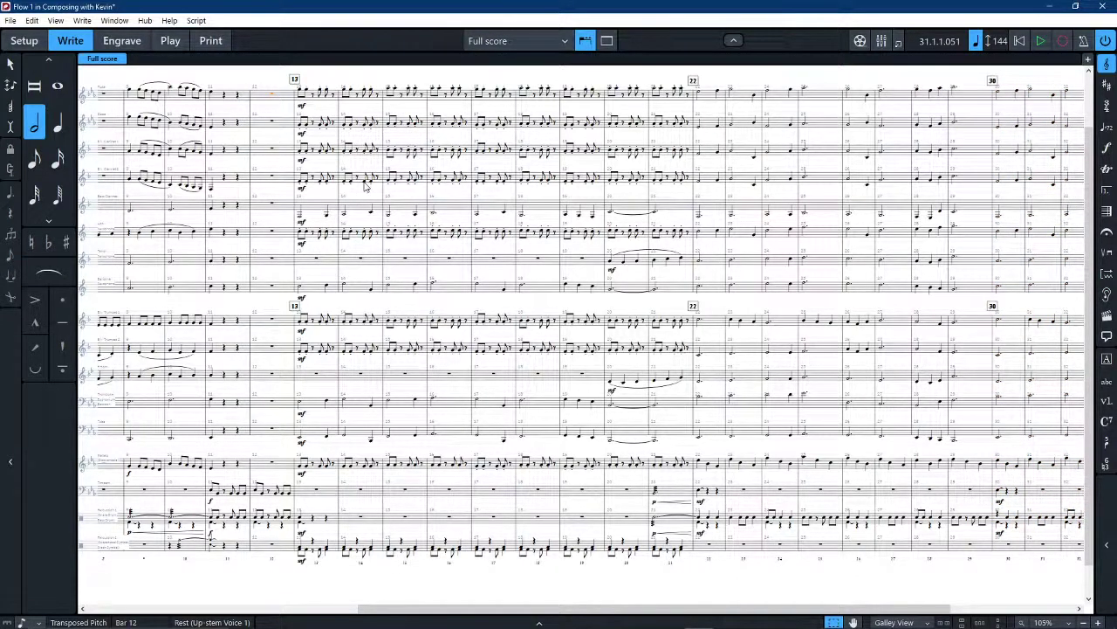
key("p")
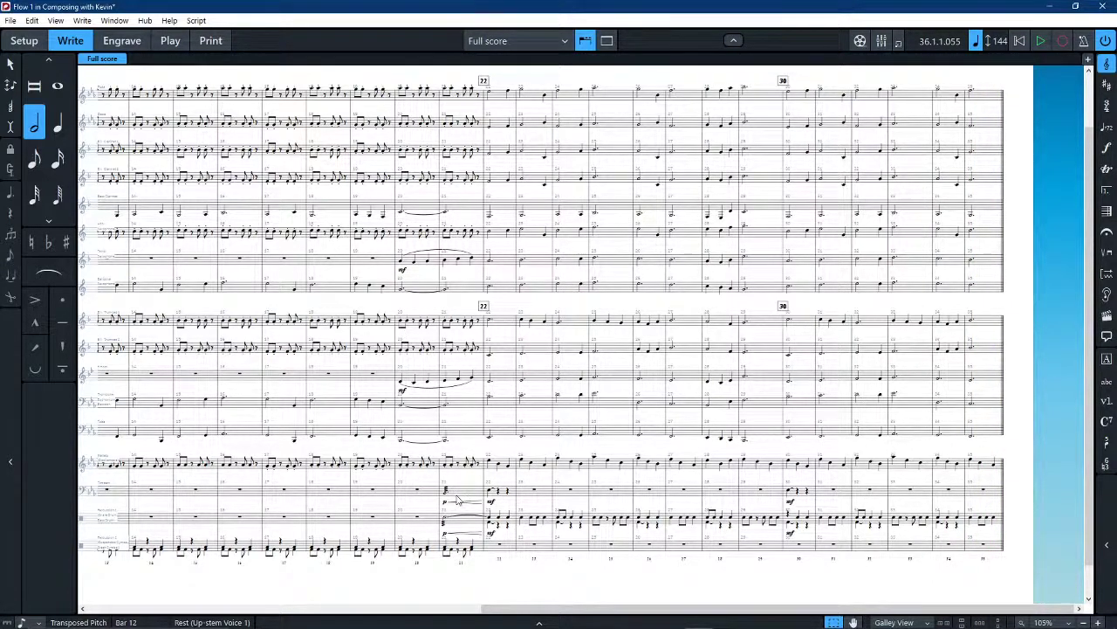
Copy the Timpani's crescendo from p to mf in bar 21 to bar 29
left_click(456, 498)
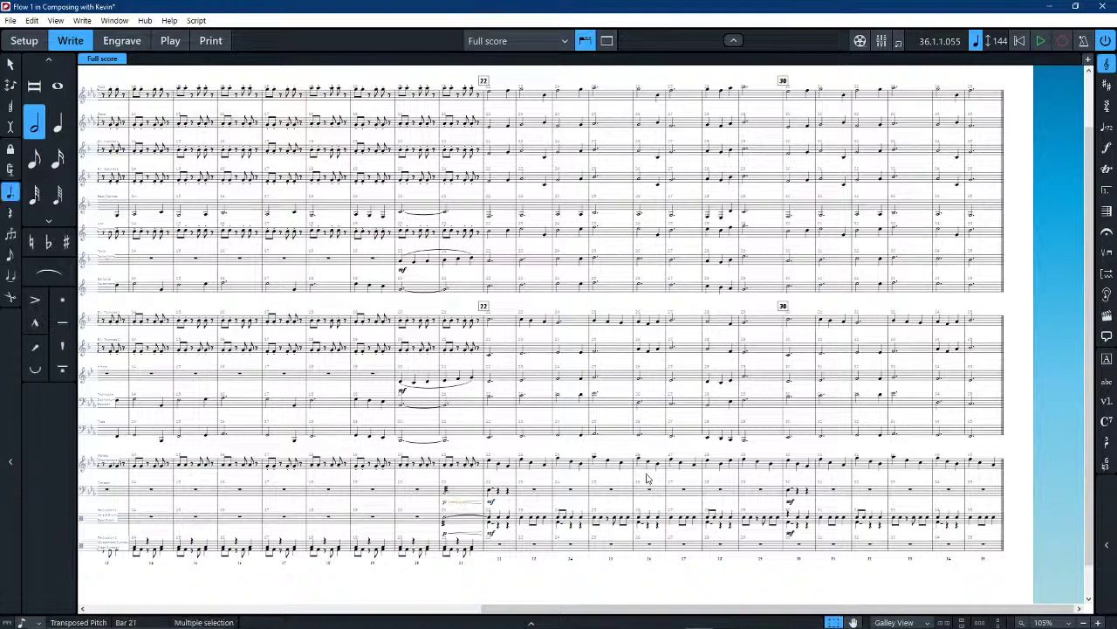
left_click(744, 504, "alt")
scroll(626, 521, "left", 10)
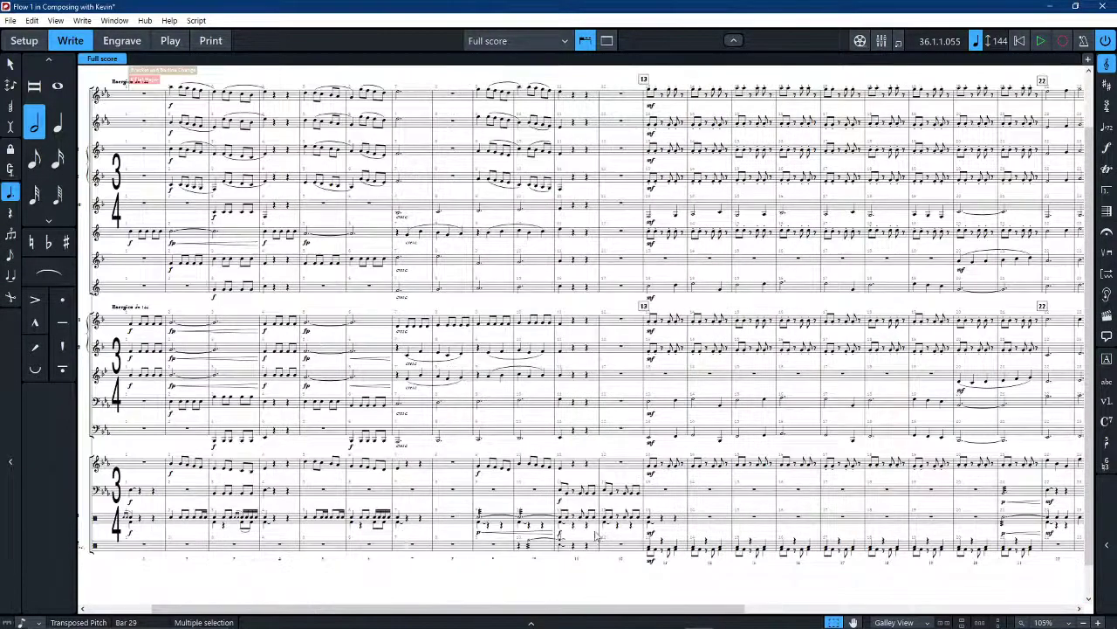
Copy Percussion 2's cymbal roll and crash from bars 10–11 to bars 29–30
left_click(539, 552)
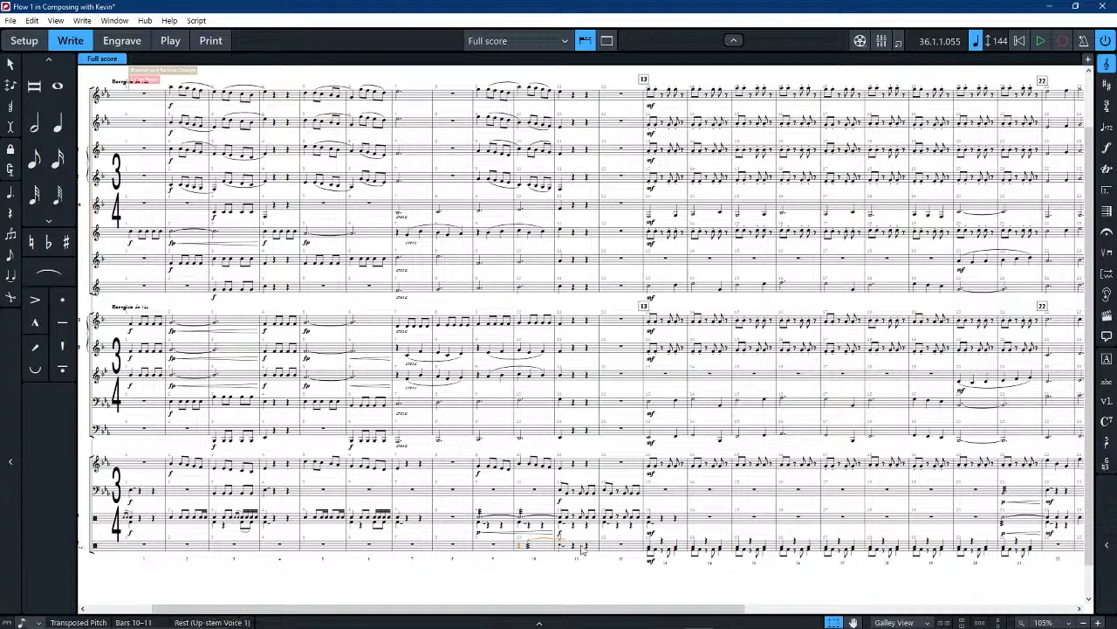
key("Escape")
scroll(583, 551, "right", 6)
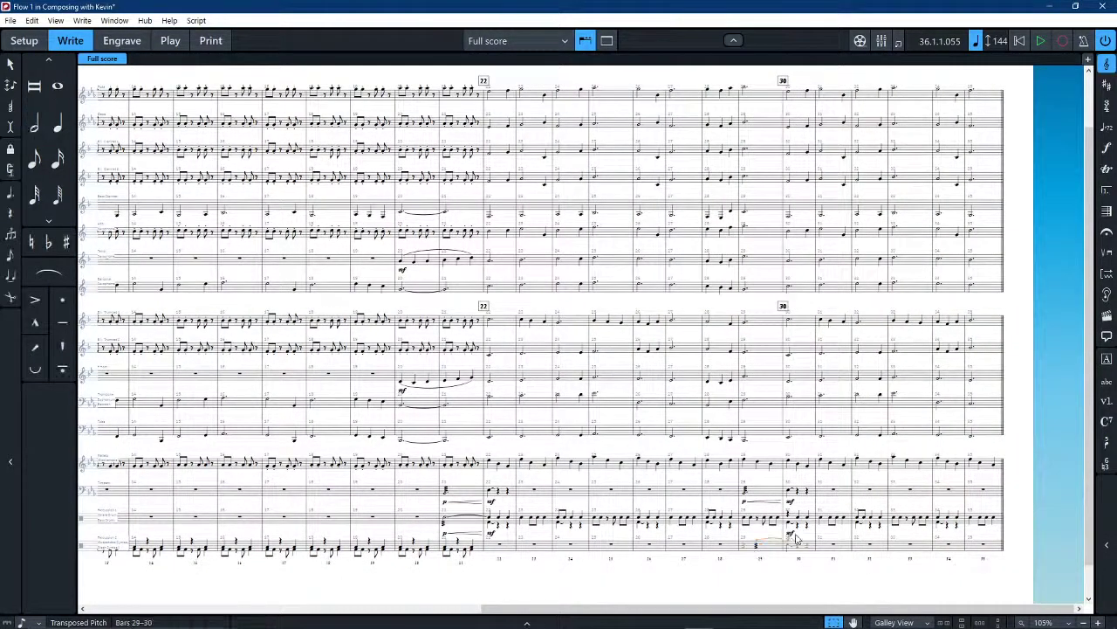
left_click(788, 539)
key("Escape")
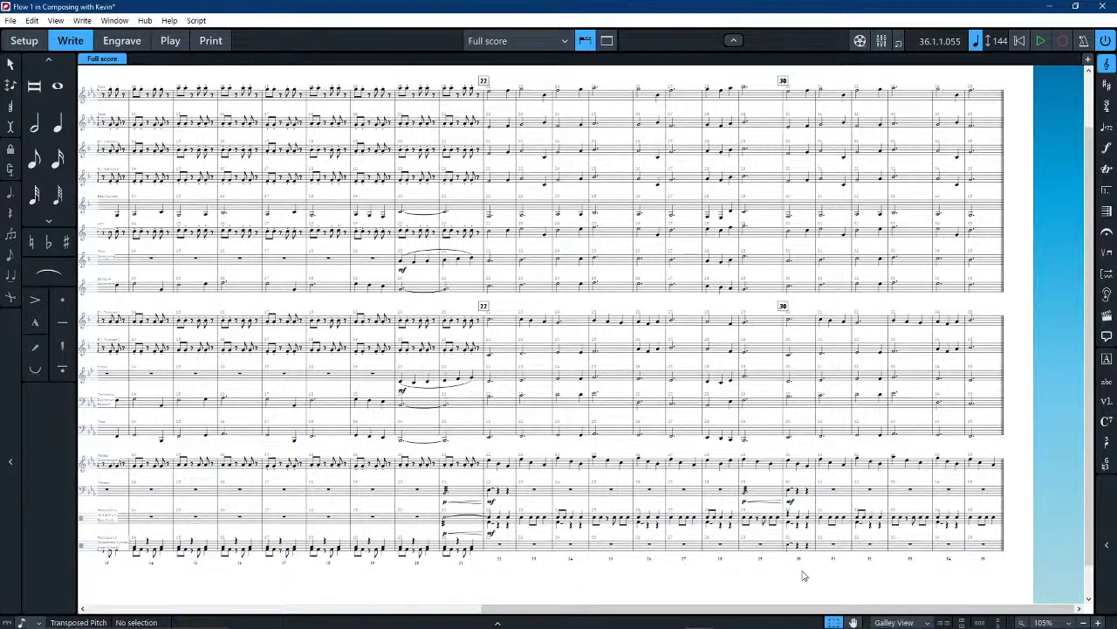
key("ctrl+z")
Delete the mf dynamic below Percussion 1 in bar 30, keeping the Timpani's mf
scroll(784, 545, "up", 6, "ctrl")
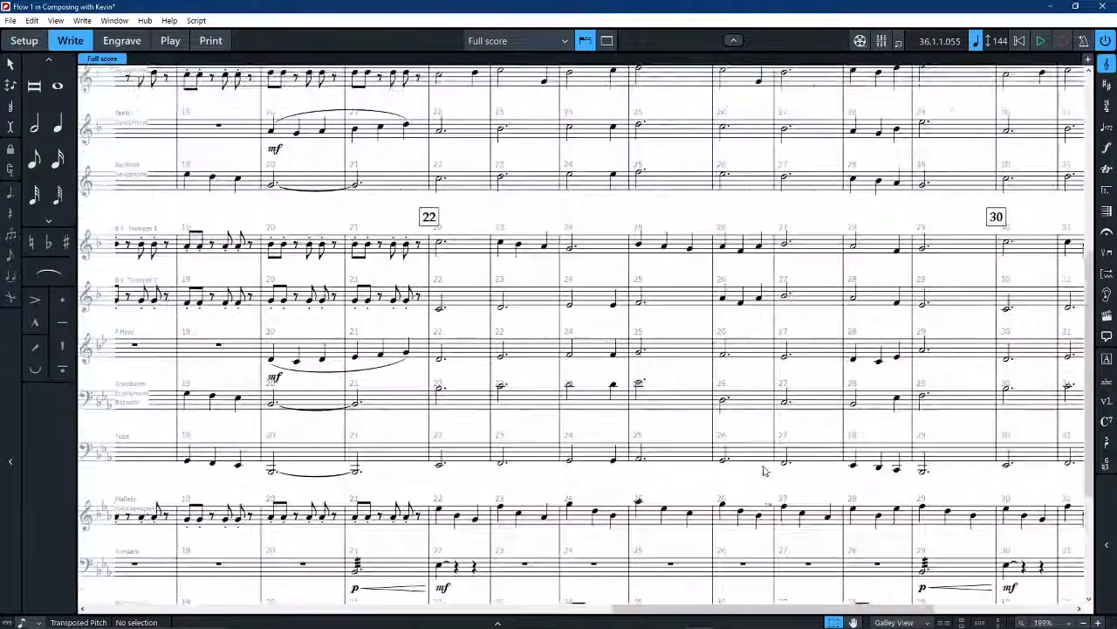
scroll(771, 481, "right", 5)
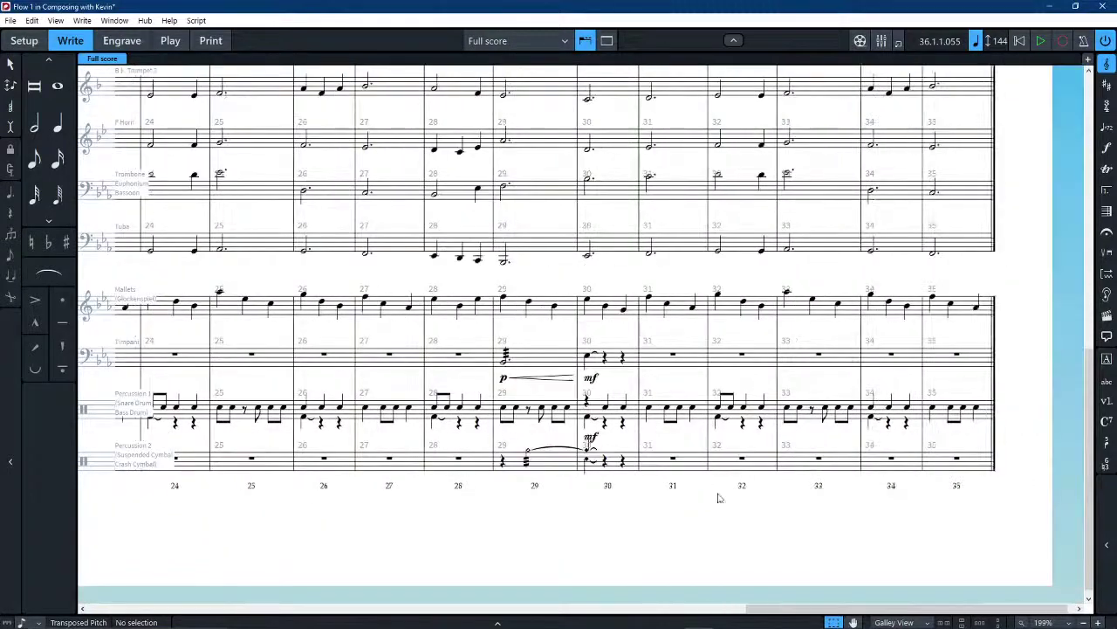
left_click(599, 442)
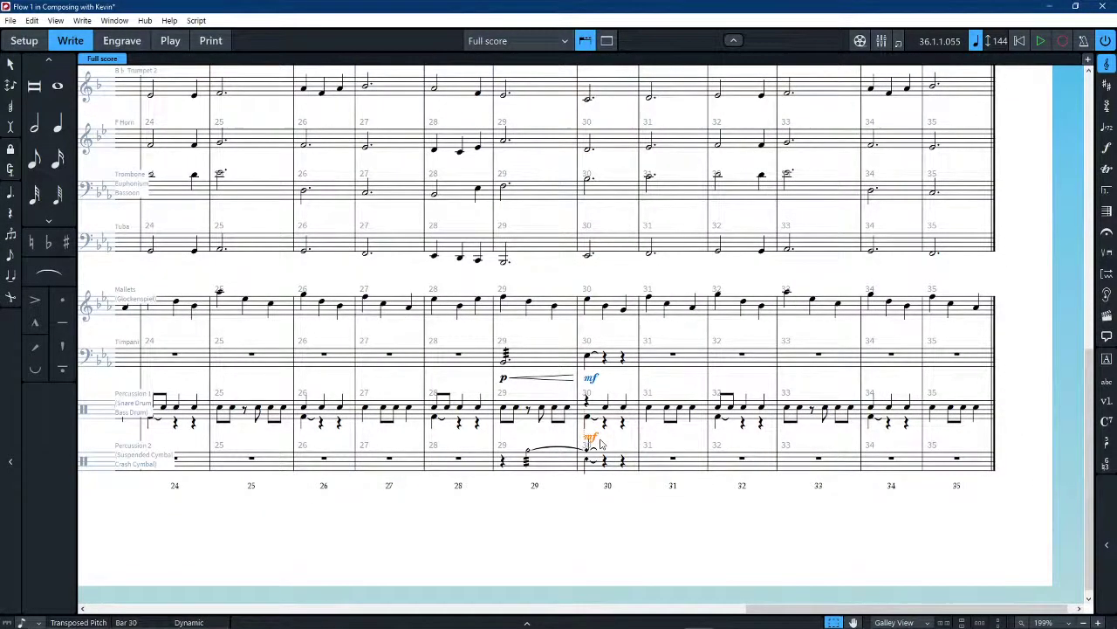
key("Delete")
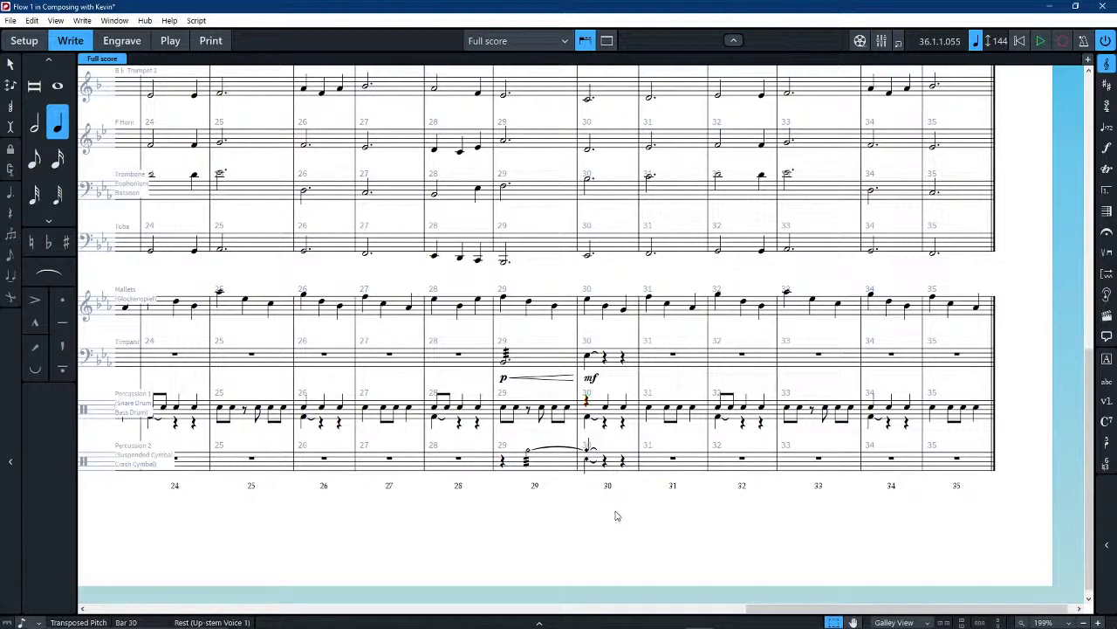
key("ctrl+z")
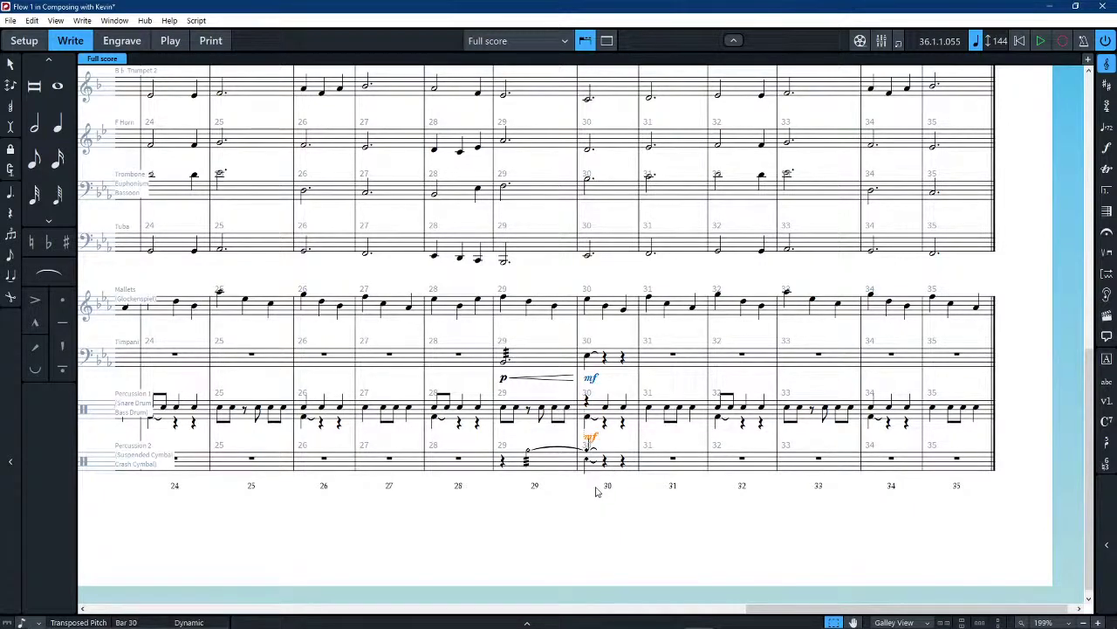
key("Delete")
left_click(574, 550)
Fill the cabasa rests in Percussion 2 bars 13 and 14 so each bar has six eighth notes
scroll(560, 574, "left", 5)
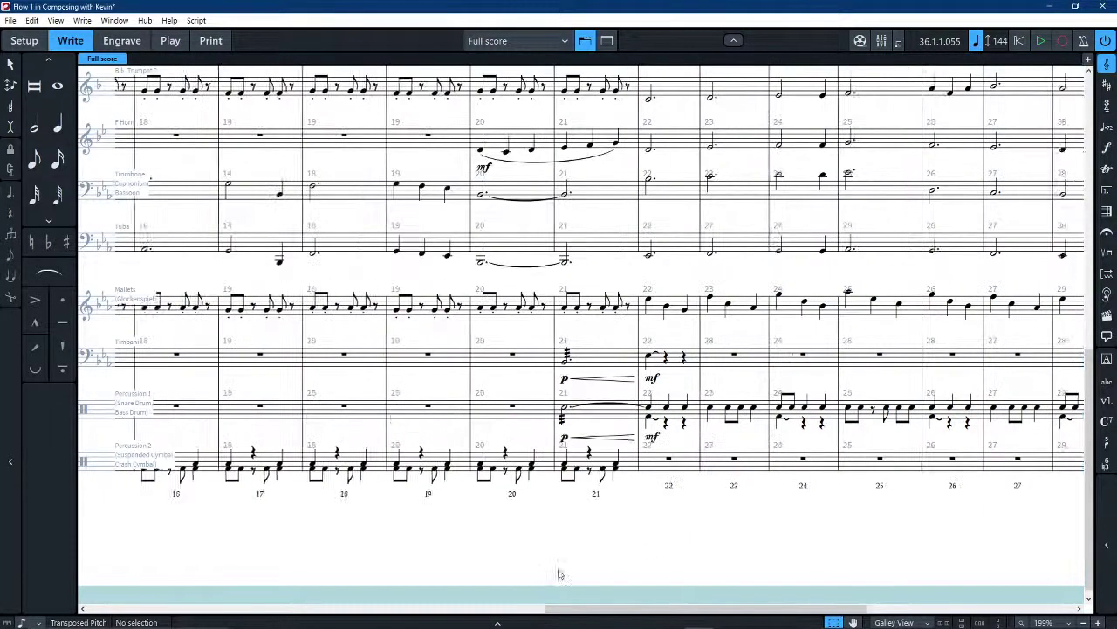
scroll(560, 573, "left", 5)
scroll(429, 502, "left", 2)
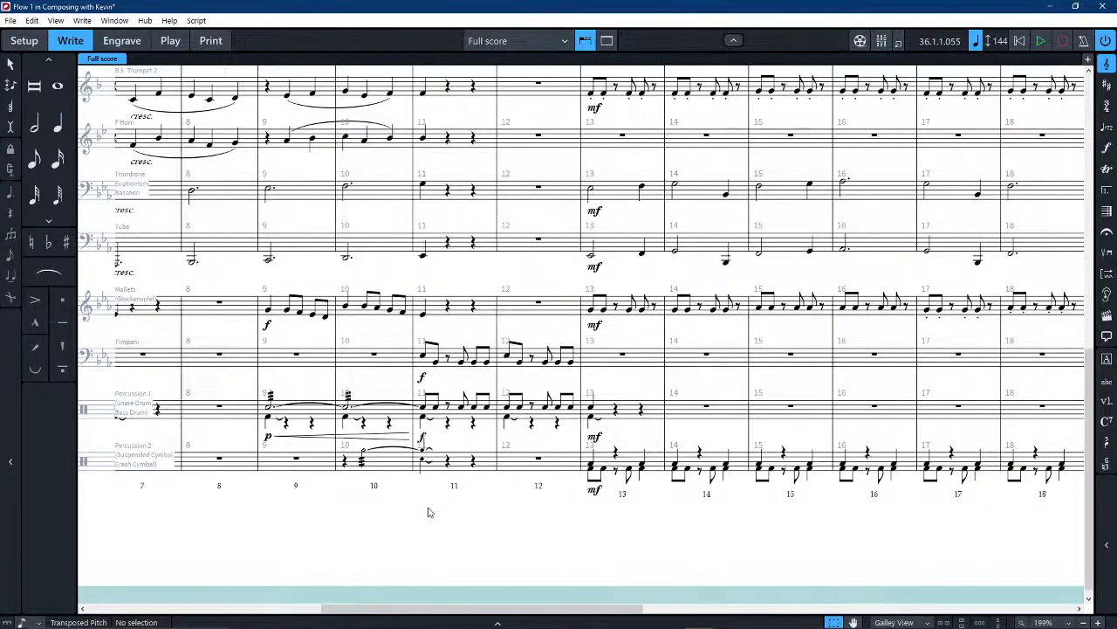
left_click(591, 469)
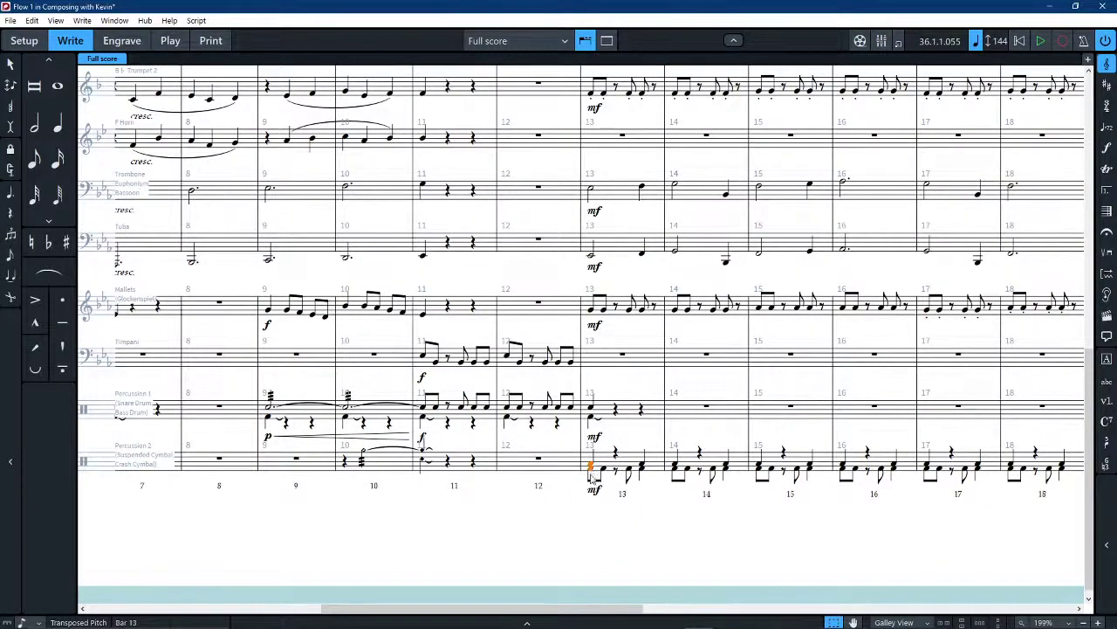
key("5")
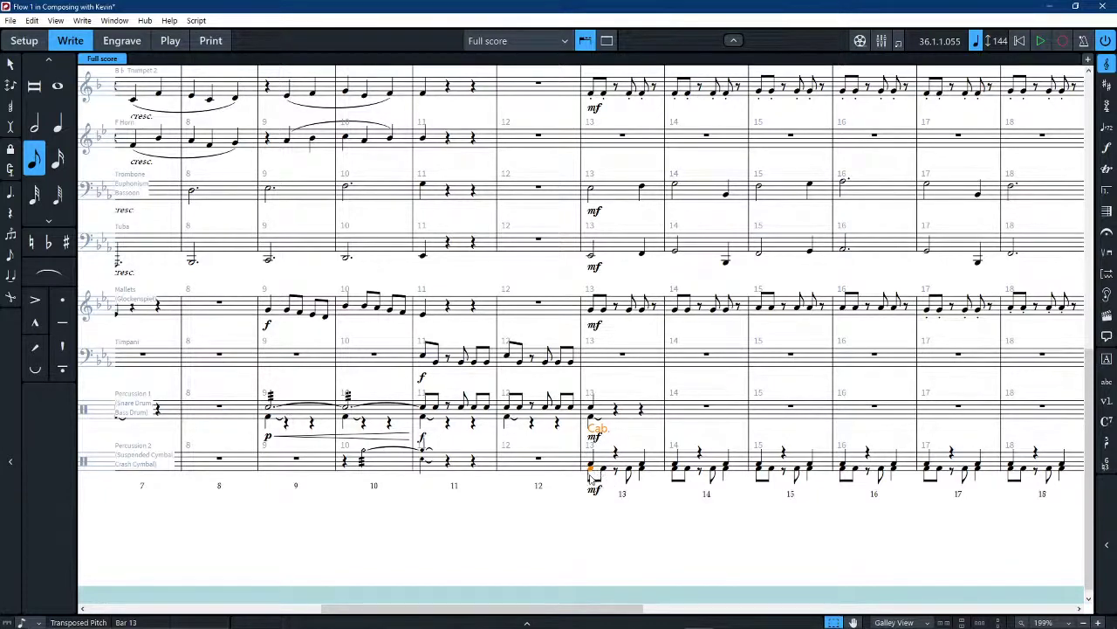
left_click(687, 550)
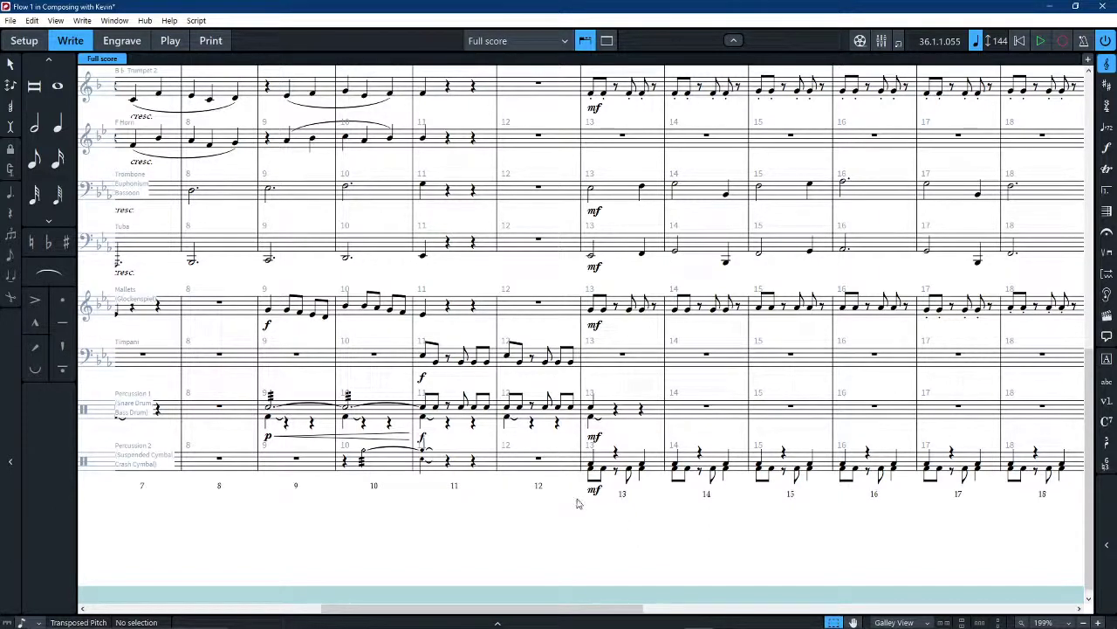
double_click(604, 476)
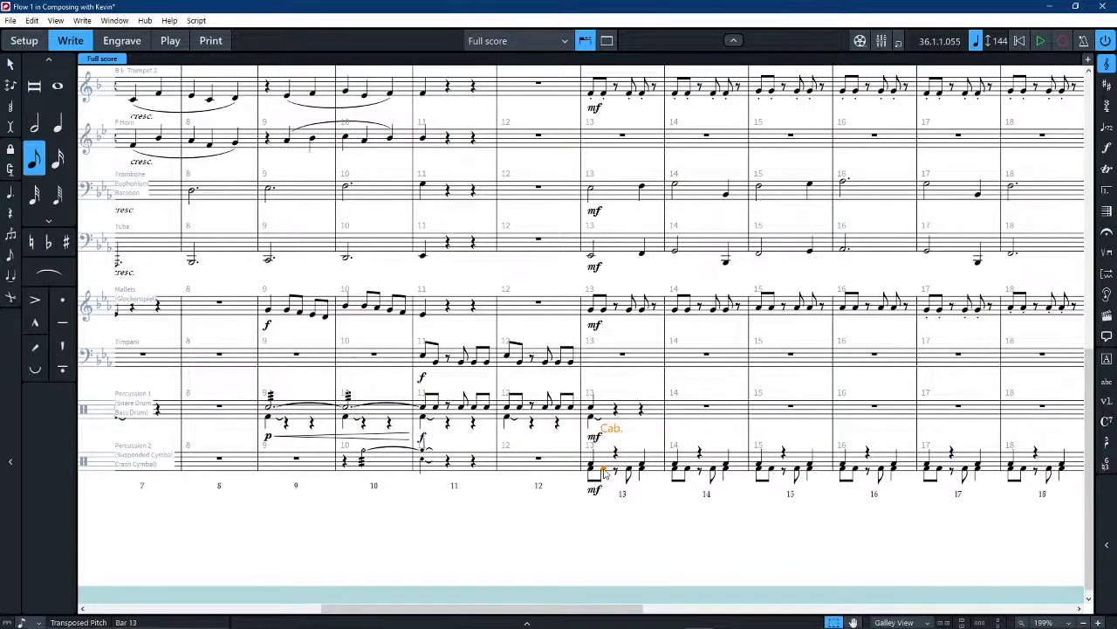
key("a")
key("a")
key("a")
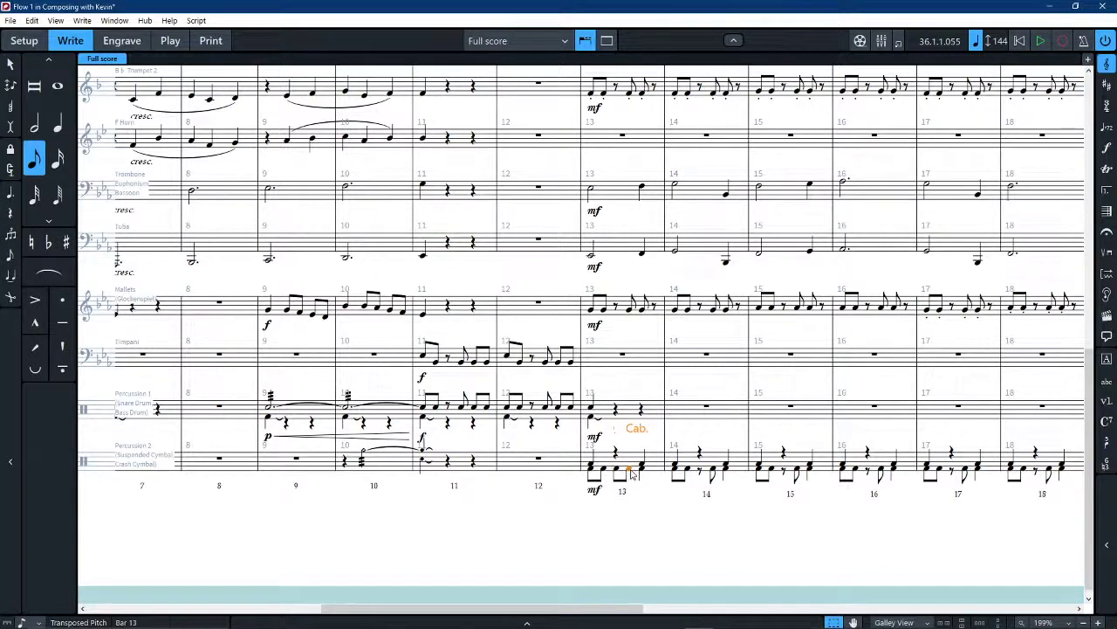
key("a")
key("a")
key("a")
key("a")
key("a")
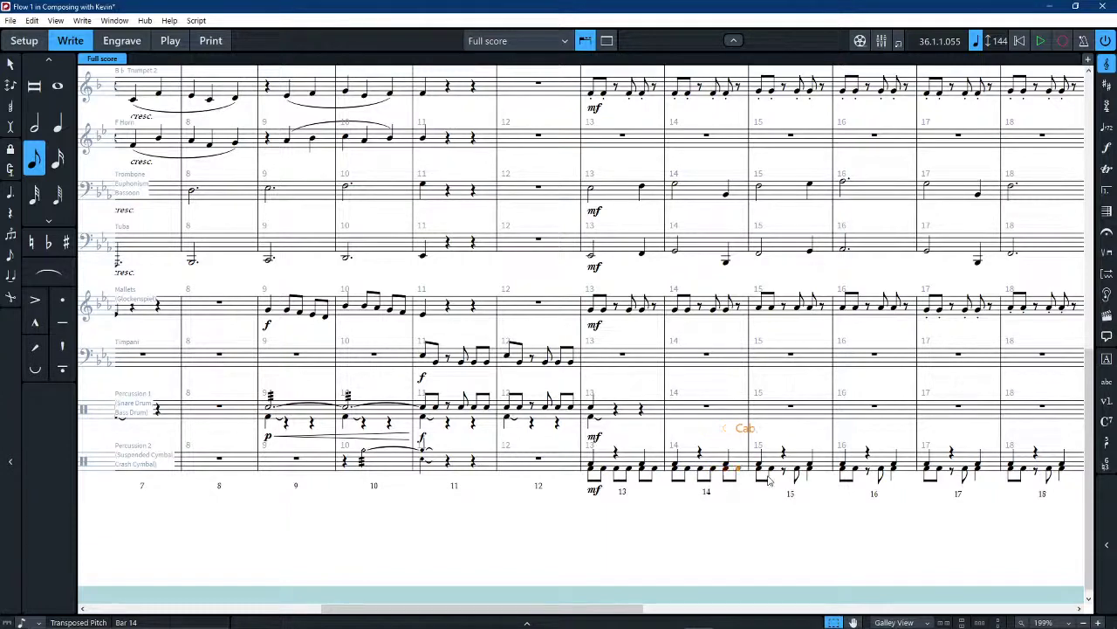
Complete the cabasa line in Percussion 2 bars 15 and 16 with continuous eighth notes
key("a")
key("a")
key("a")
key("a")
key("a")
key("a")
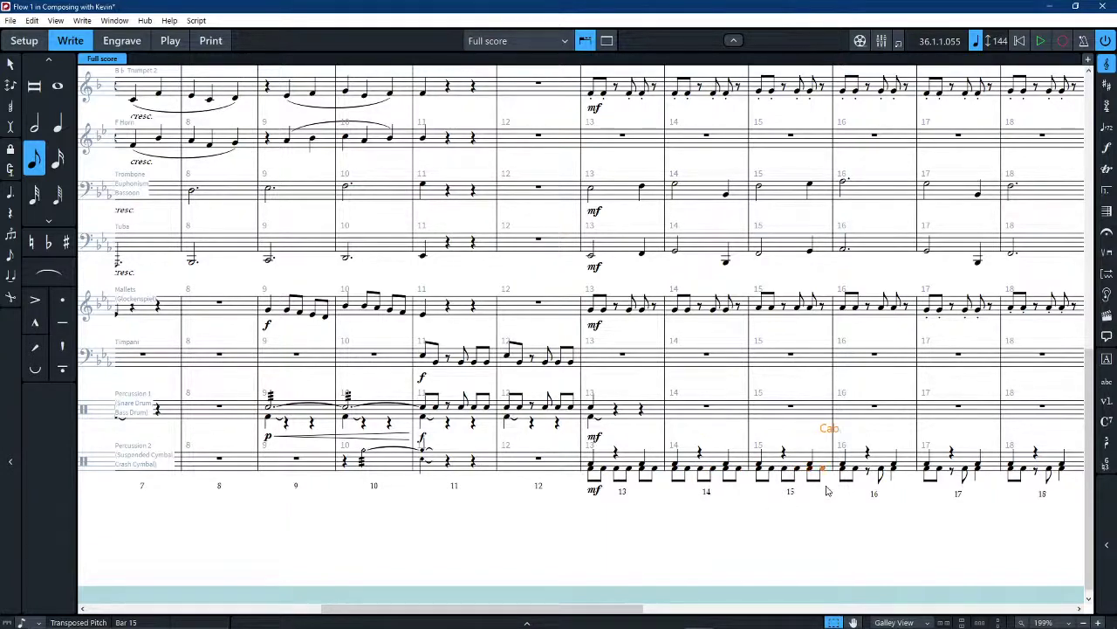
key("a")
key("a")
key("a")
key("a")
key("a")
key("a")
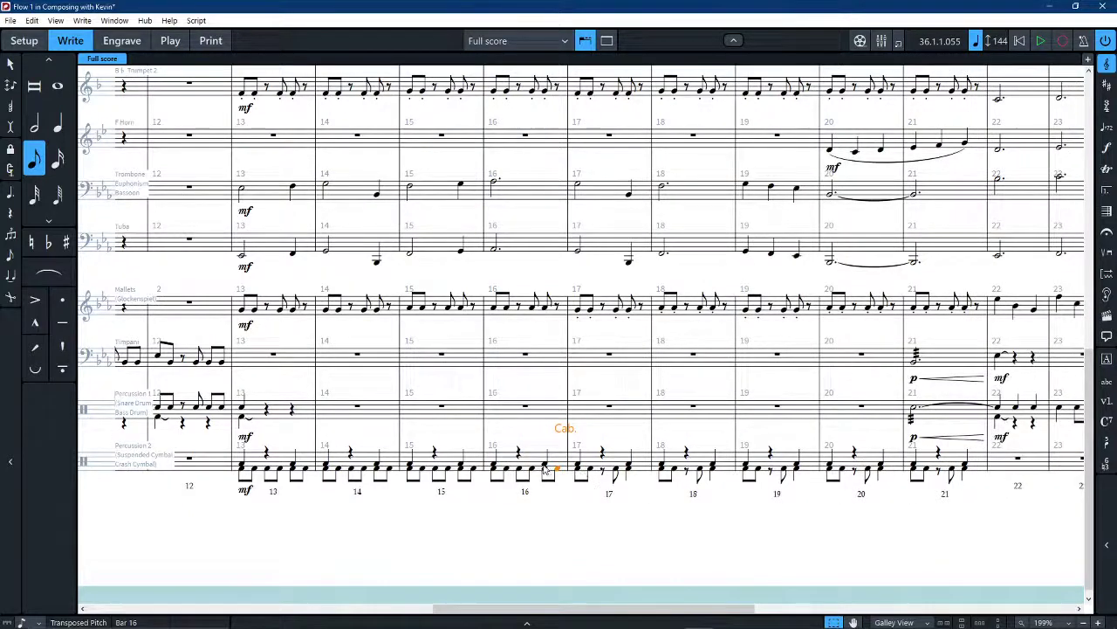
Repeat Percussion 2's bar 16 pattern of continuous cabasa eighths and claves through bars 17–21
key("Escape")
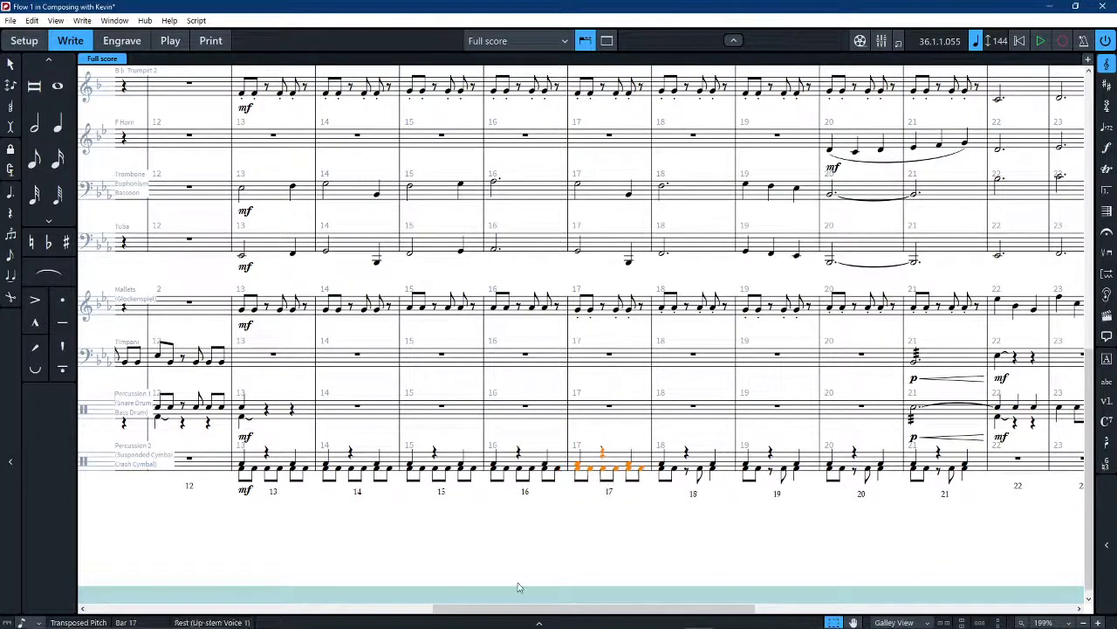
key("ctrl+Right")
key("ctrl+Right")
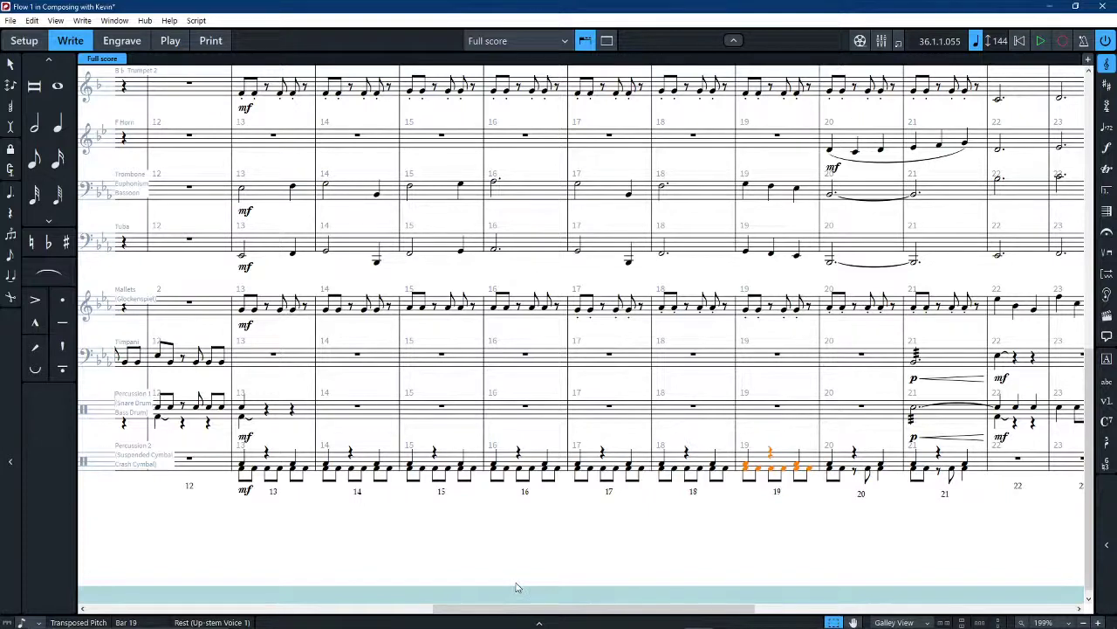
key("ctrl+Right")
key("ctrl+Right")
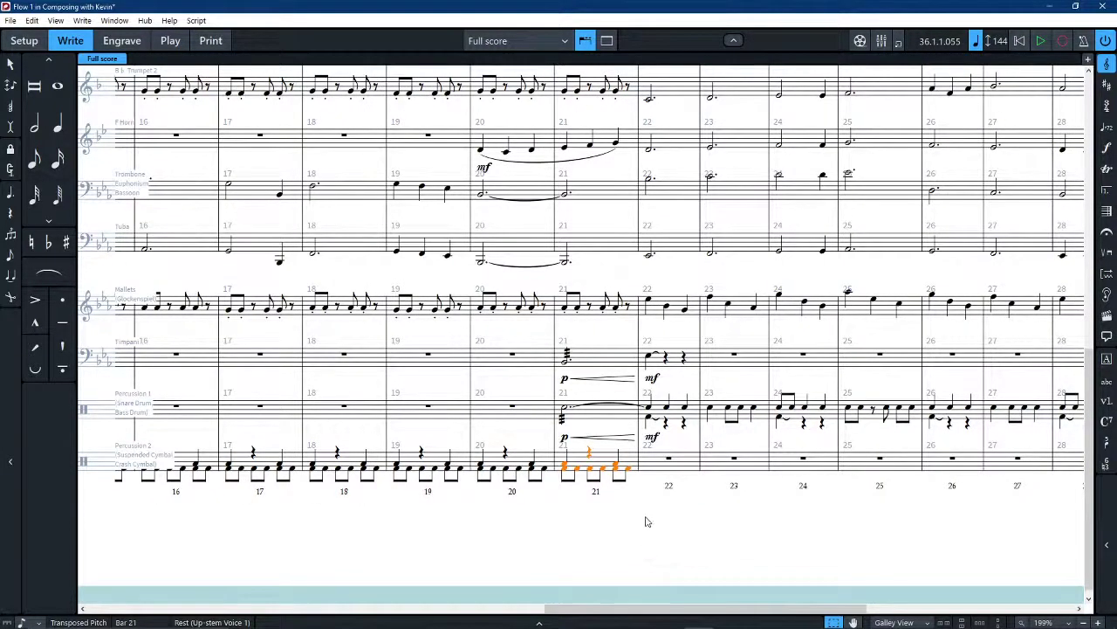
End the Percussion 2 groove on beat 1 of bar 22 with a cabasa eighth note and a claves quarter note
key("Escape")
double_click(630, 472)
key("6")
key("y")
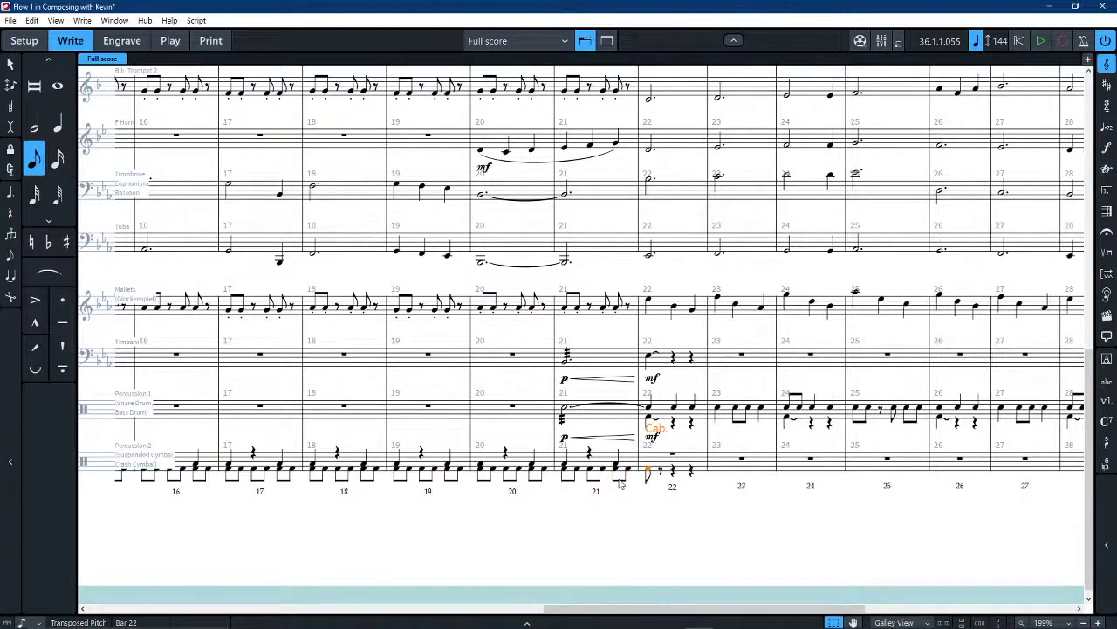
key("7")
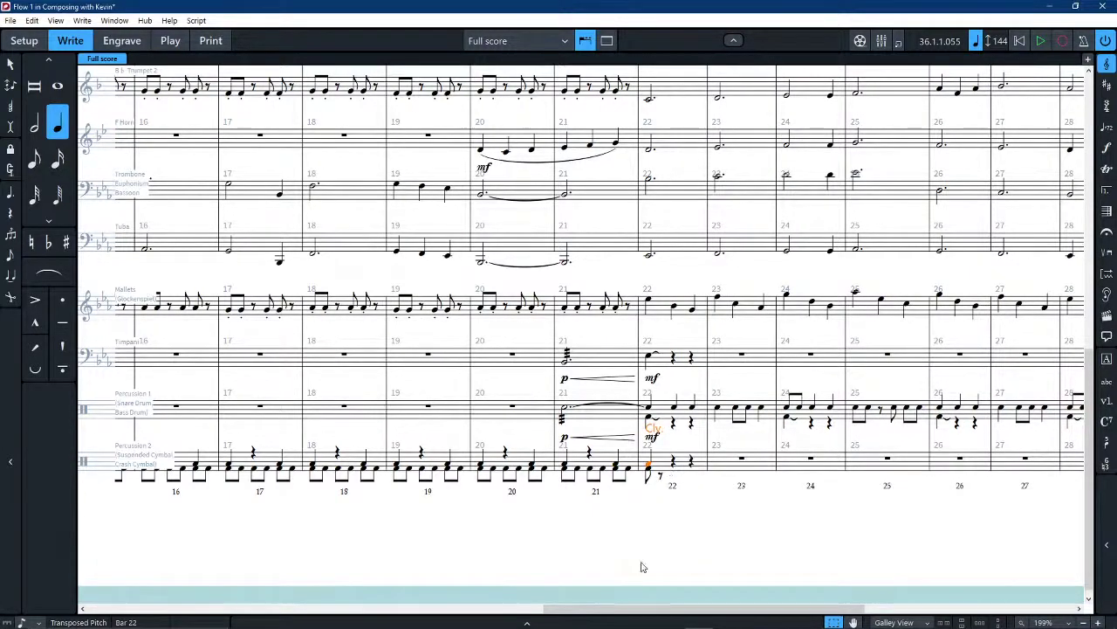
key("Escape")
Play back the full score through the new percussion parts and stop in bar 29
scroll(611, 506, "down", 3)
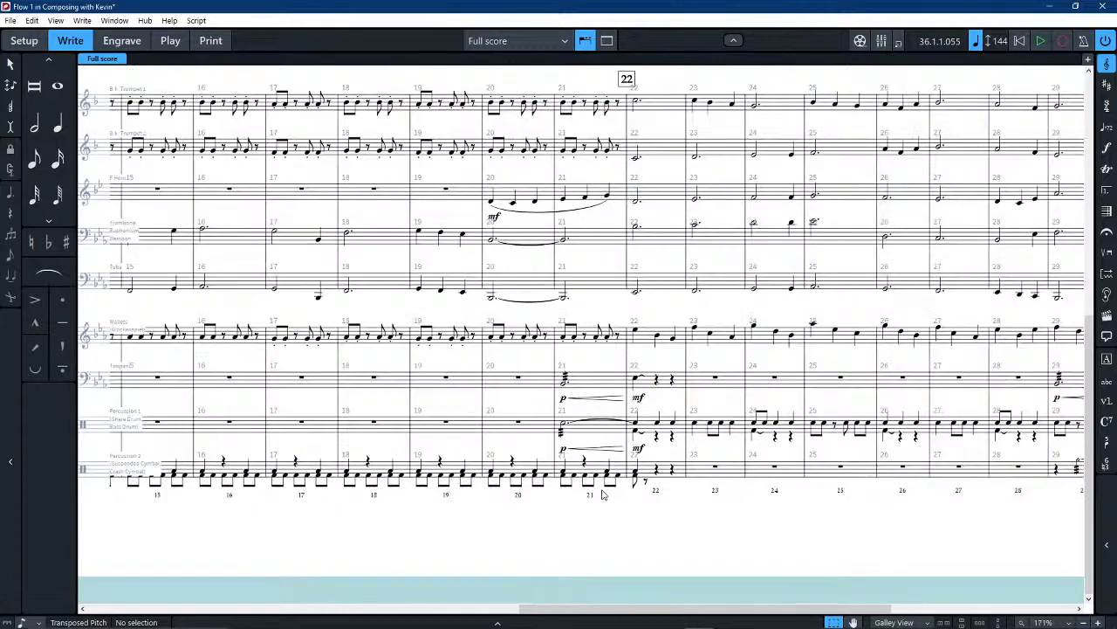
scroll(576, 460, "left", 4)
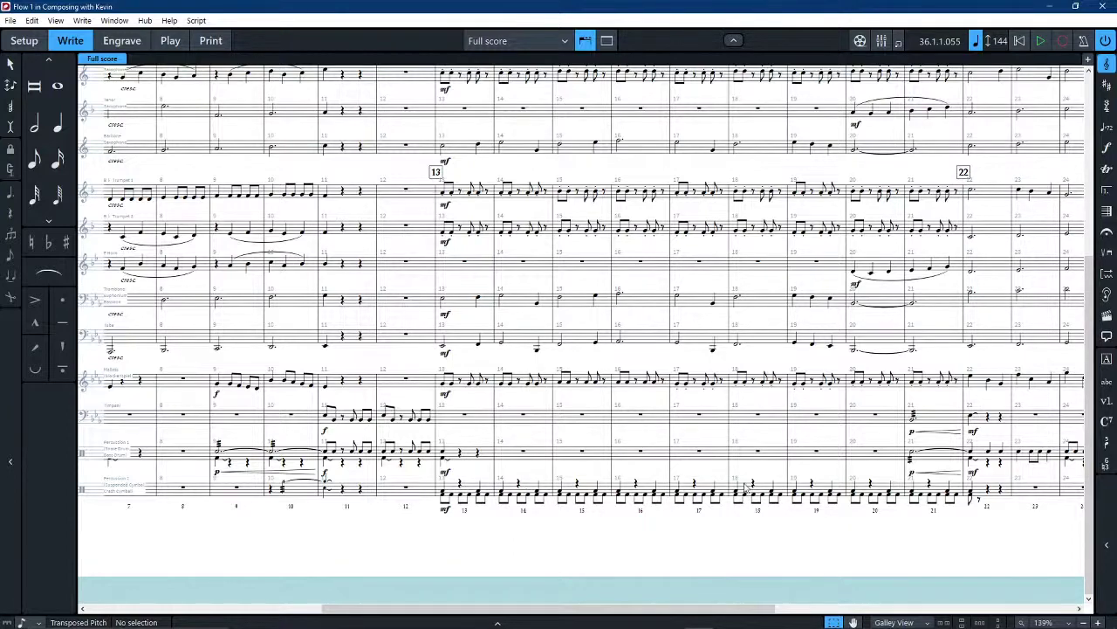
scroll(873, 502, "up", 5)
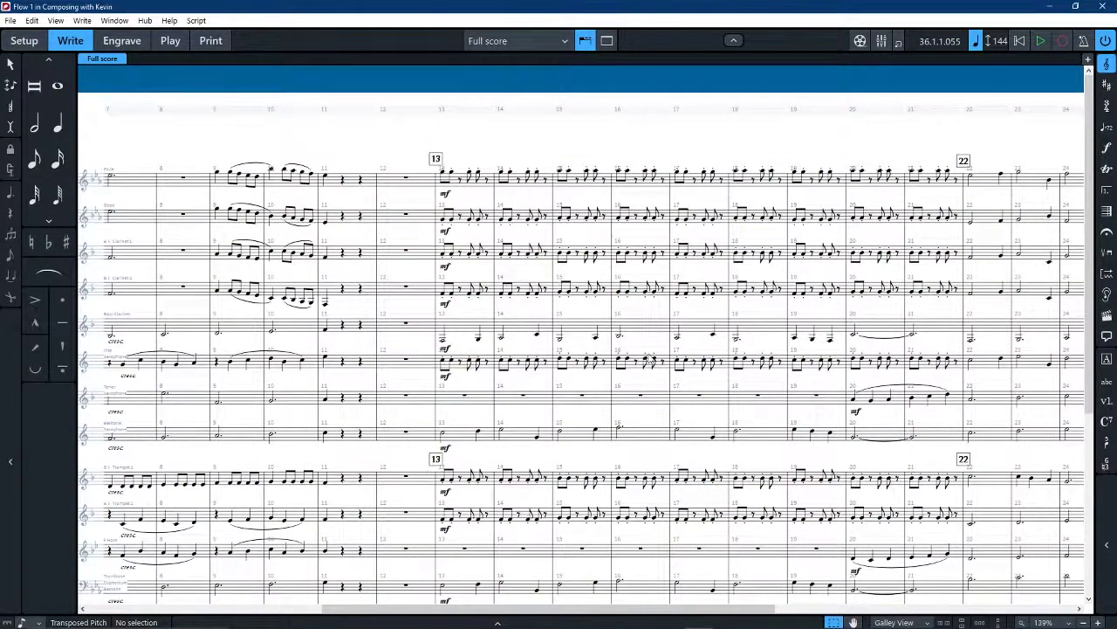
scroll(629, 392, "down", 5)
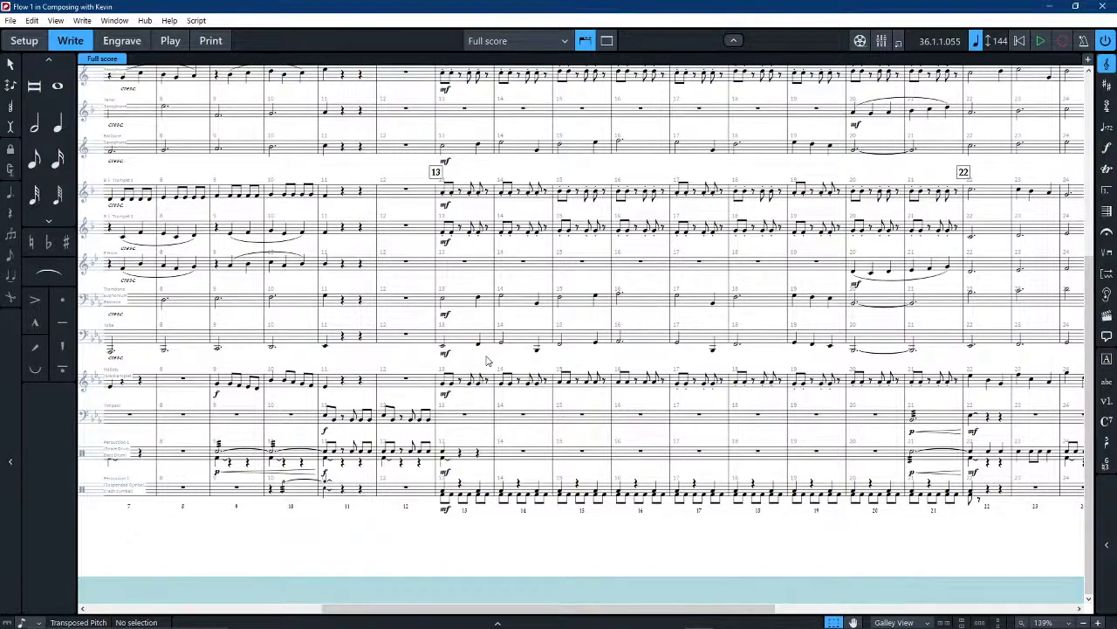
key("space")
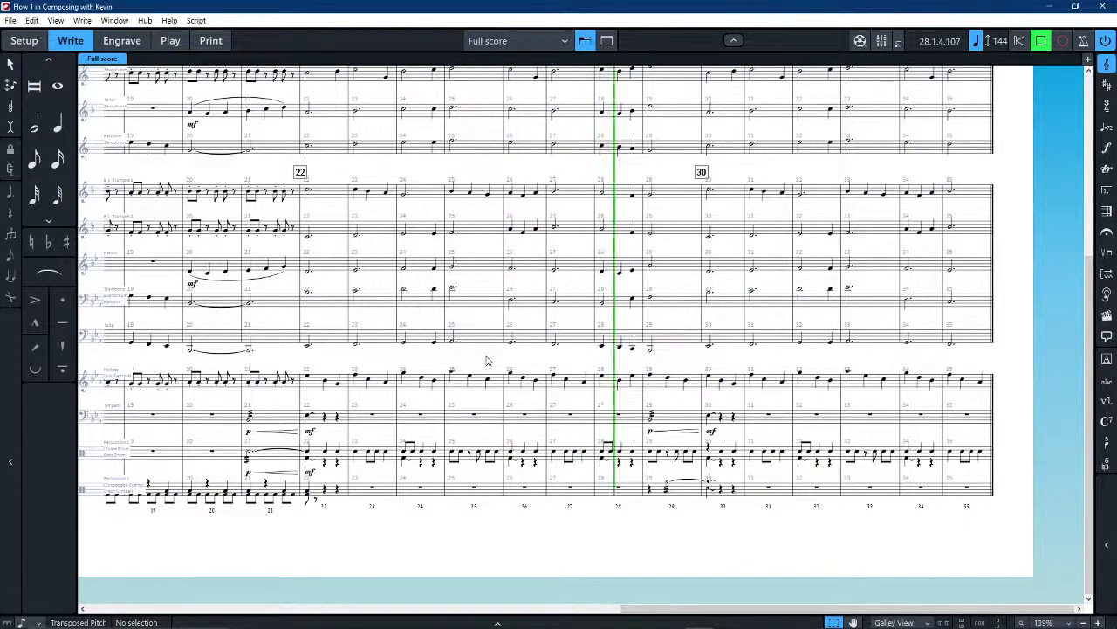
key("space")
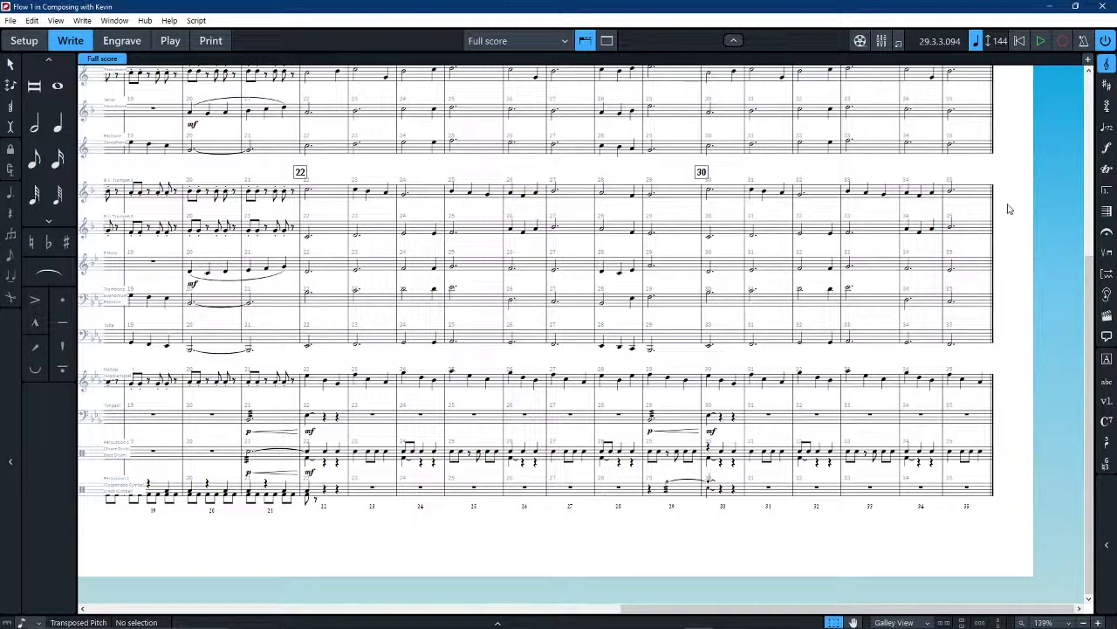
Examine the woodwind, brass and percussion scoring from bar 9 through bar 30
scroll(637, 236, "left", 5)
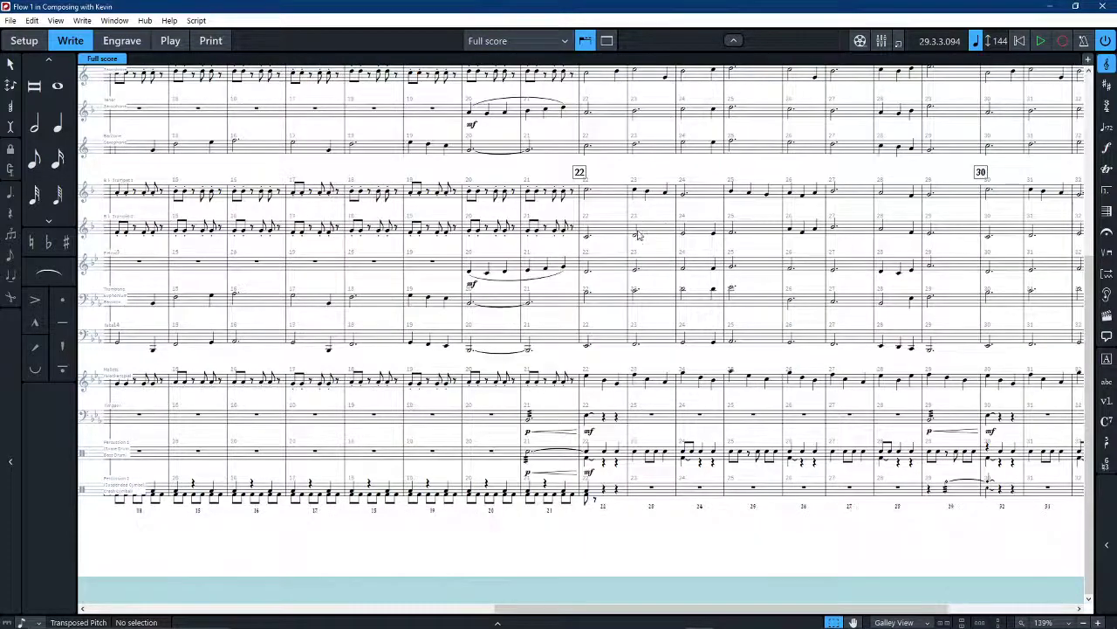
scroll(637, 236, "left", 6)
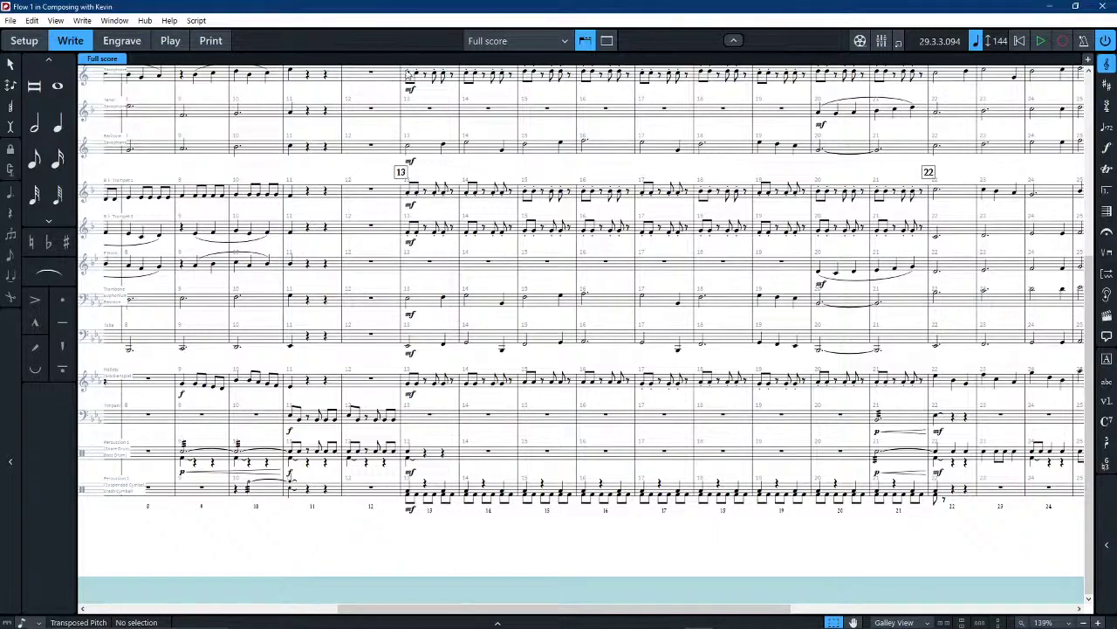
scroll(515, 265, "up", 6)
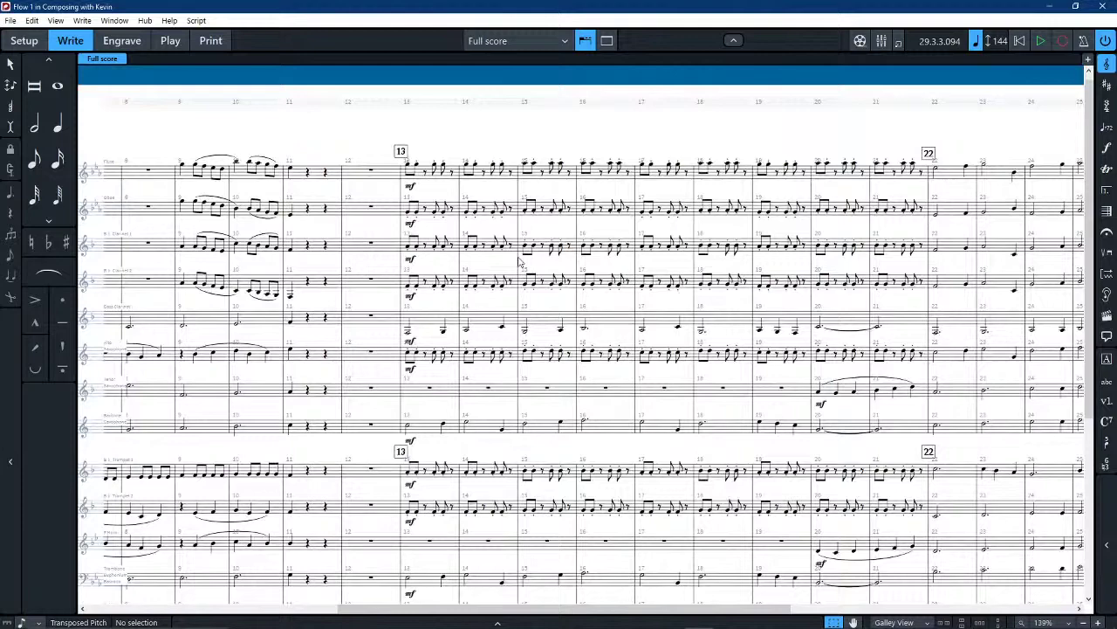
scroll(520, 262, "left", 1)
scroll(493, 276, "right", 2)
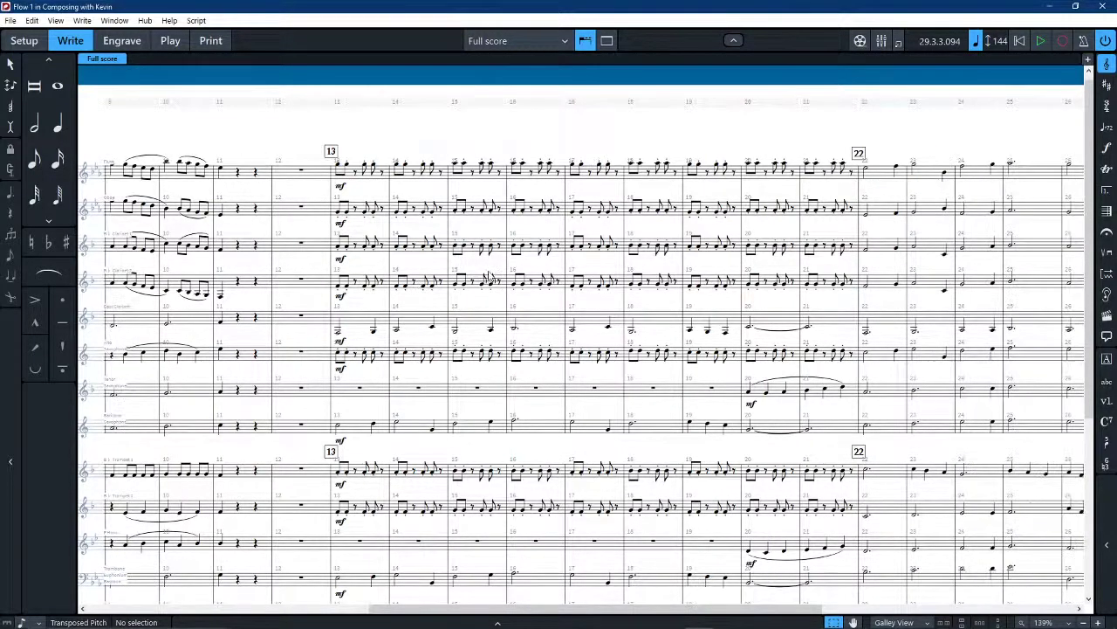
scroll(490, 274, "down", 4)
scroll(490, 273, "right", 6)
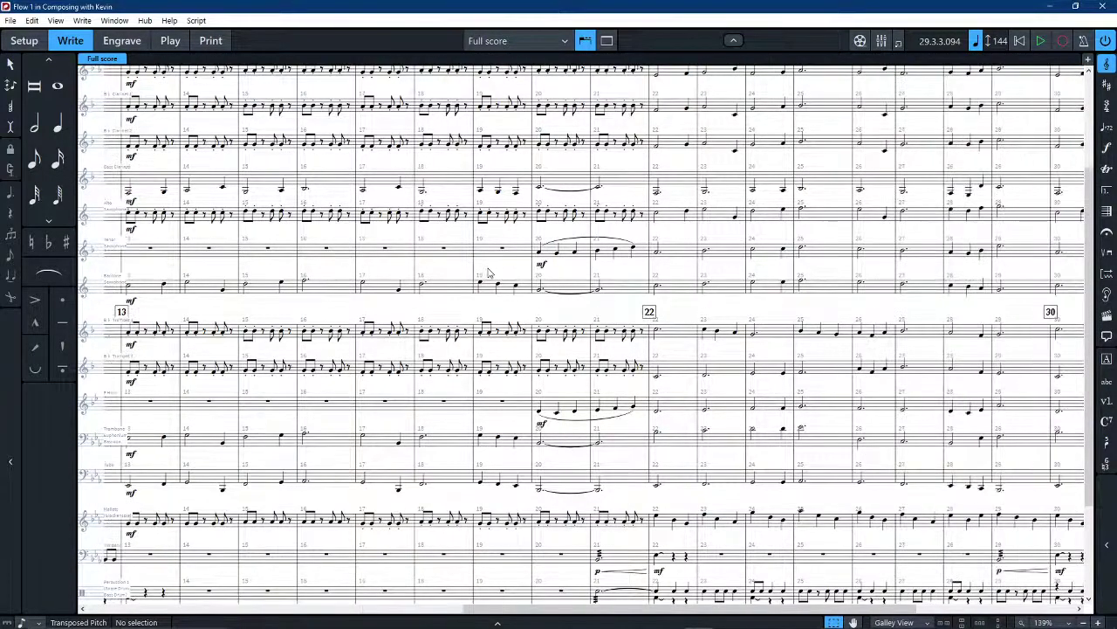
scroll(489, 273, "left", 2)
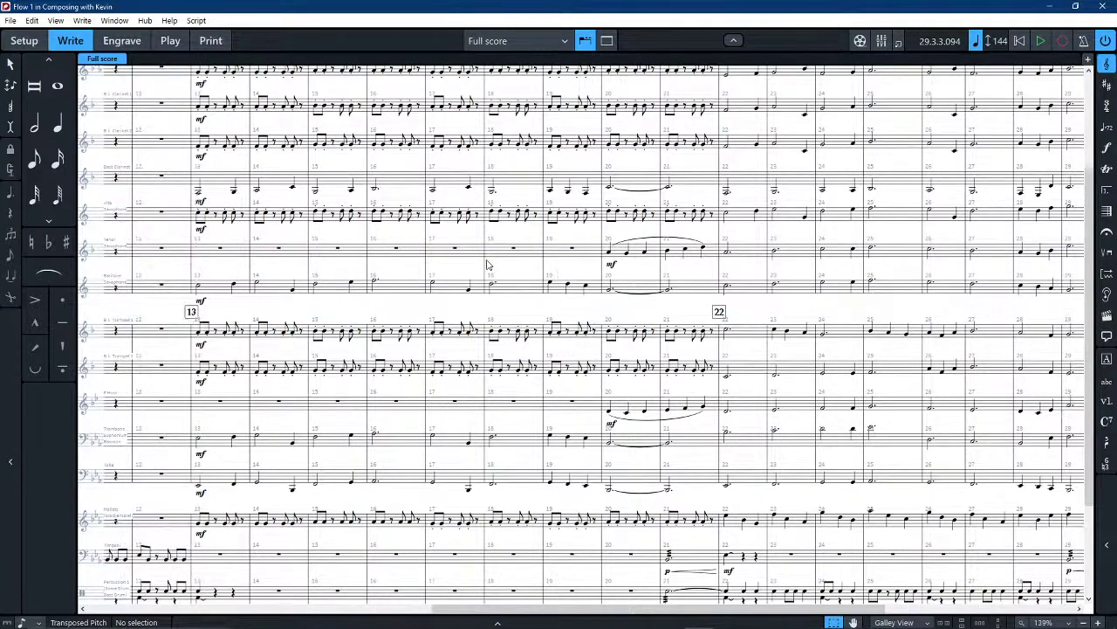
Examine the F Horn part by highlighting bars 13–21 and bars 22–35, comparing it with the surrounding scoring
scroll(487, 267, "right", 12)
scroll(487, 265, "down", 4)
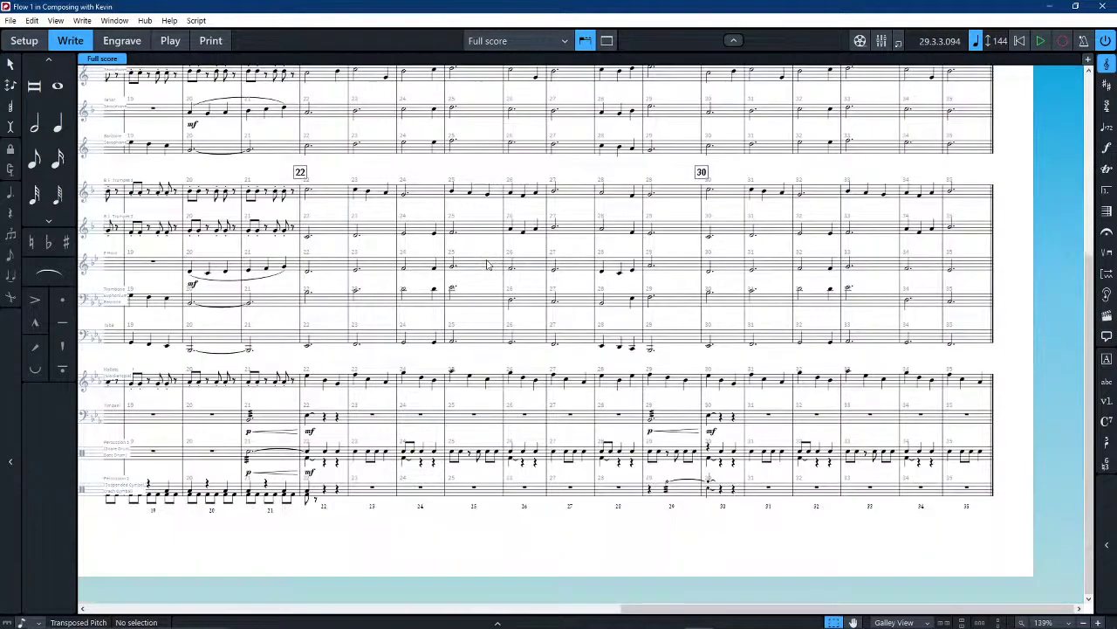
scroll(489, 262, "left", 10)
scroll(489, 262, "left", 4)
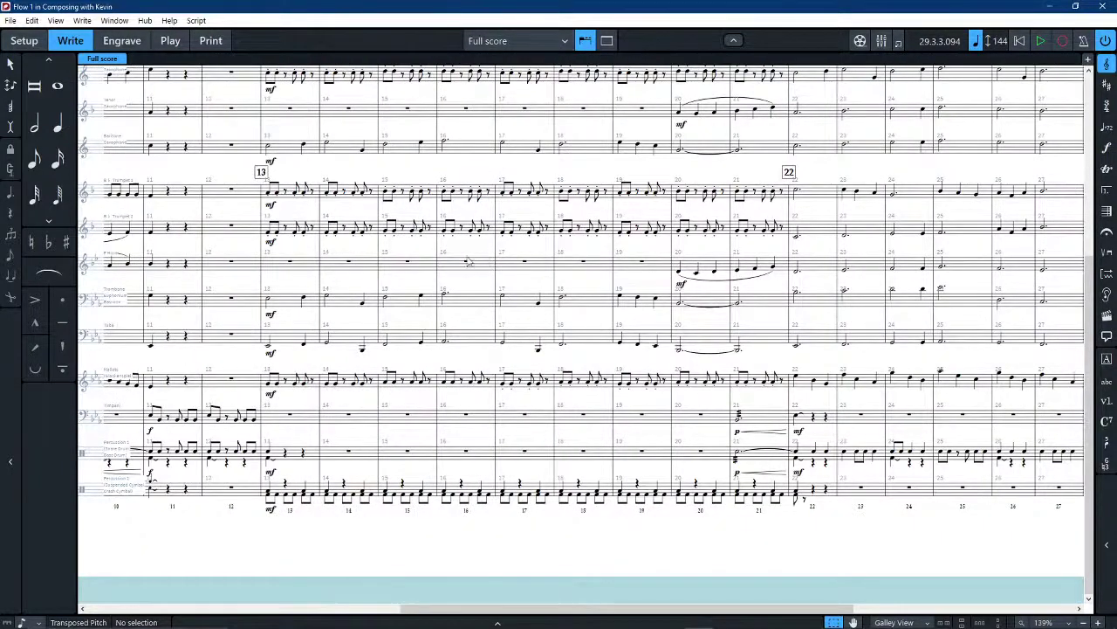
left_click(290, 264)
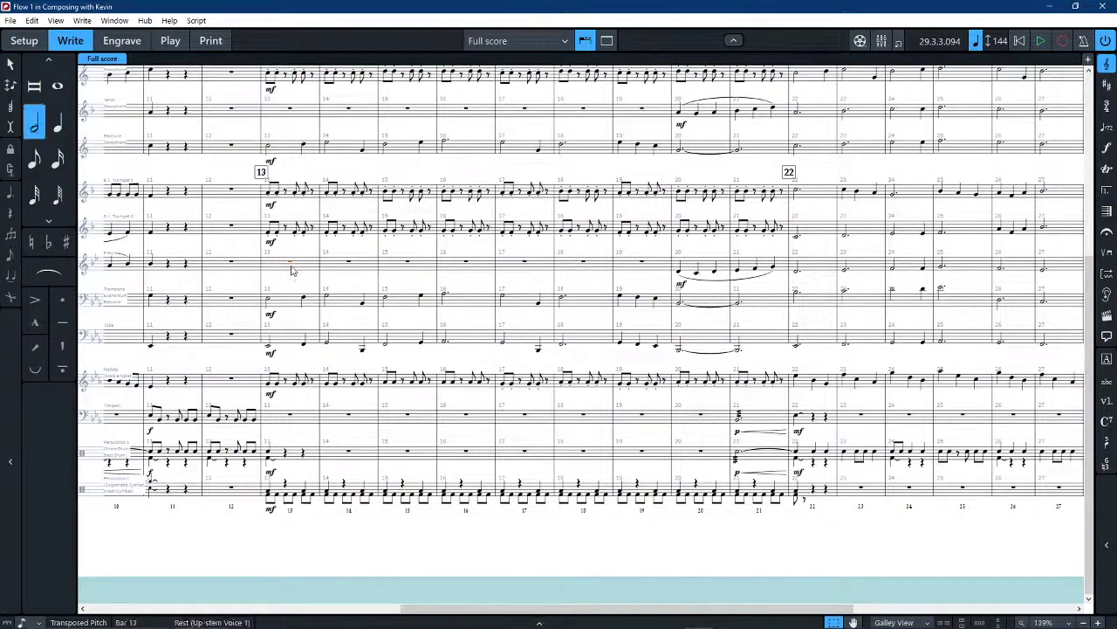
left_click(748, 271, "shift")
scroll(484, 264, "right", 12)
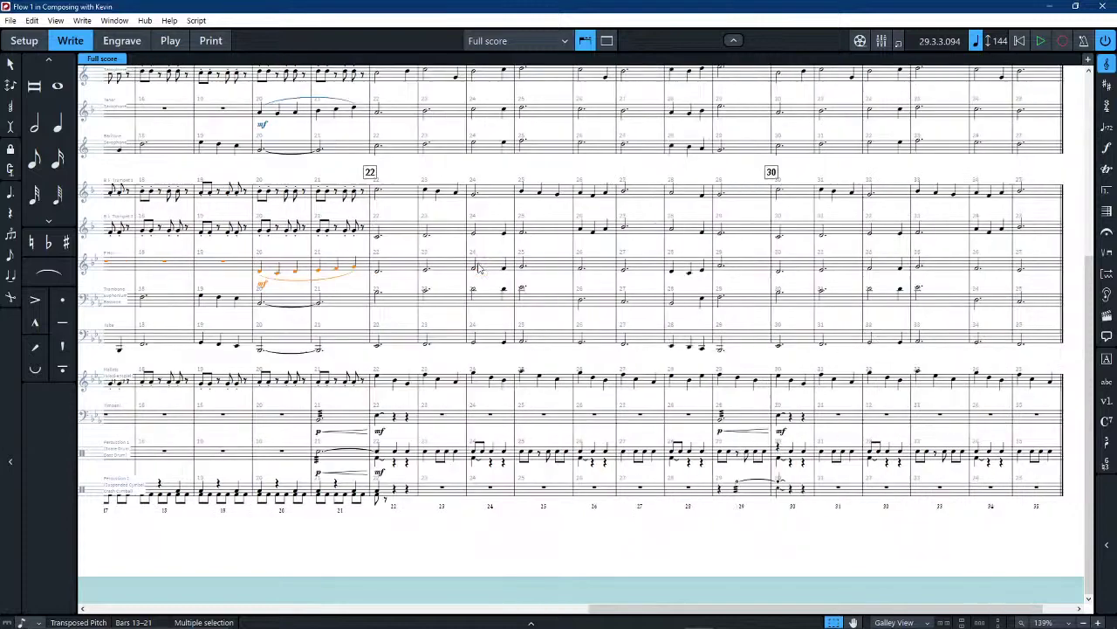
left_click(387, 269)
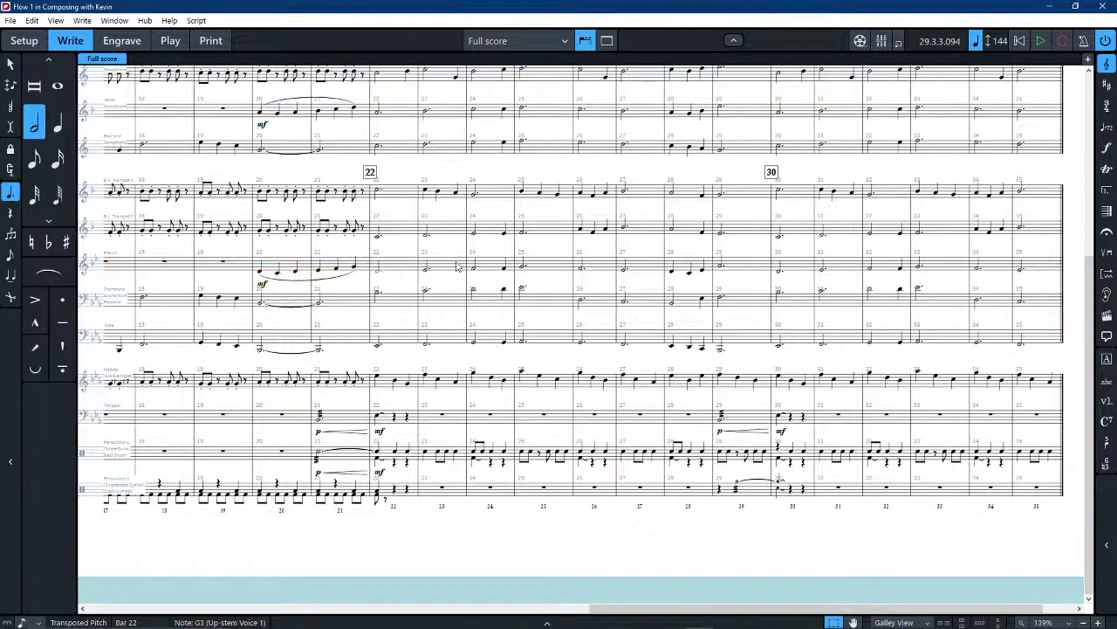
left_click(1037, 267, "shift")
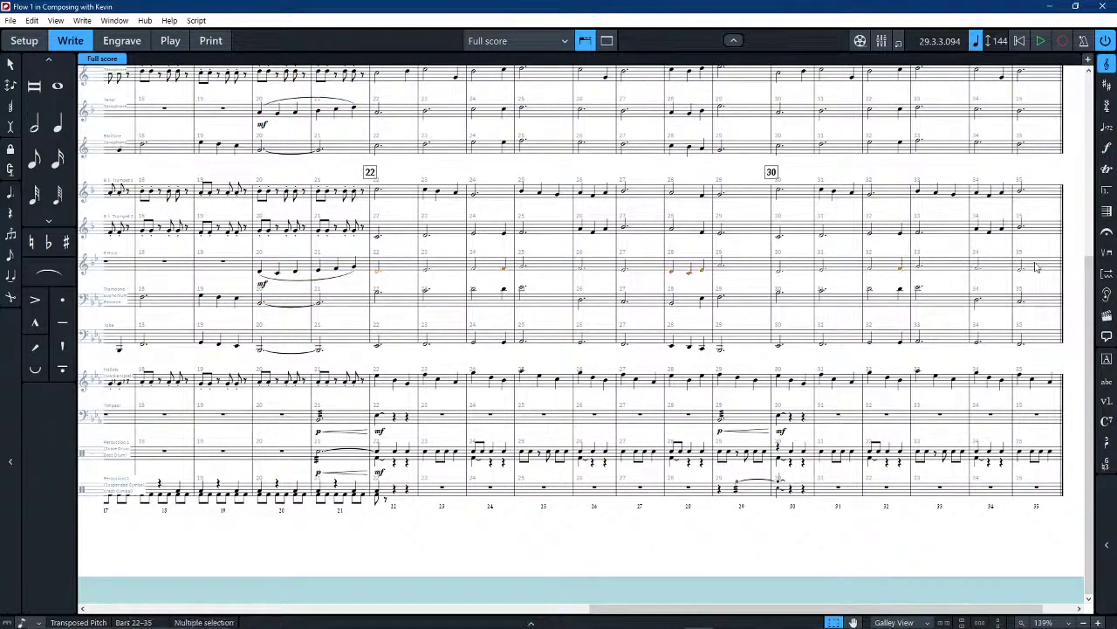
scroll(636, 299, "left", 10)
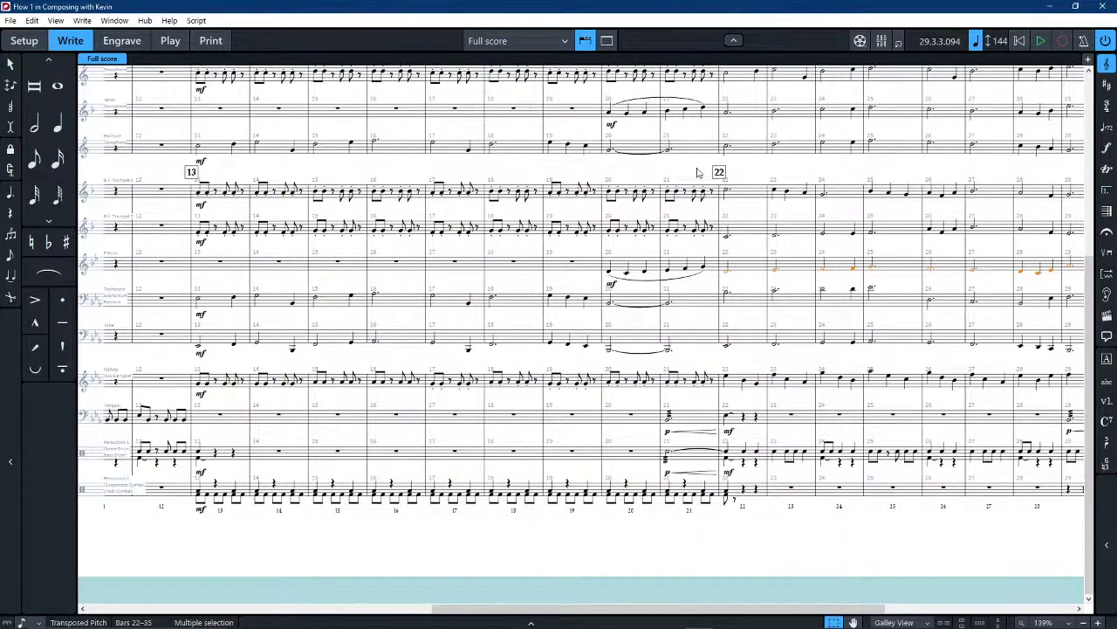
scroll(690, 208, "right", 8)
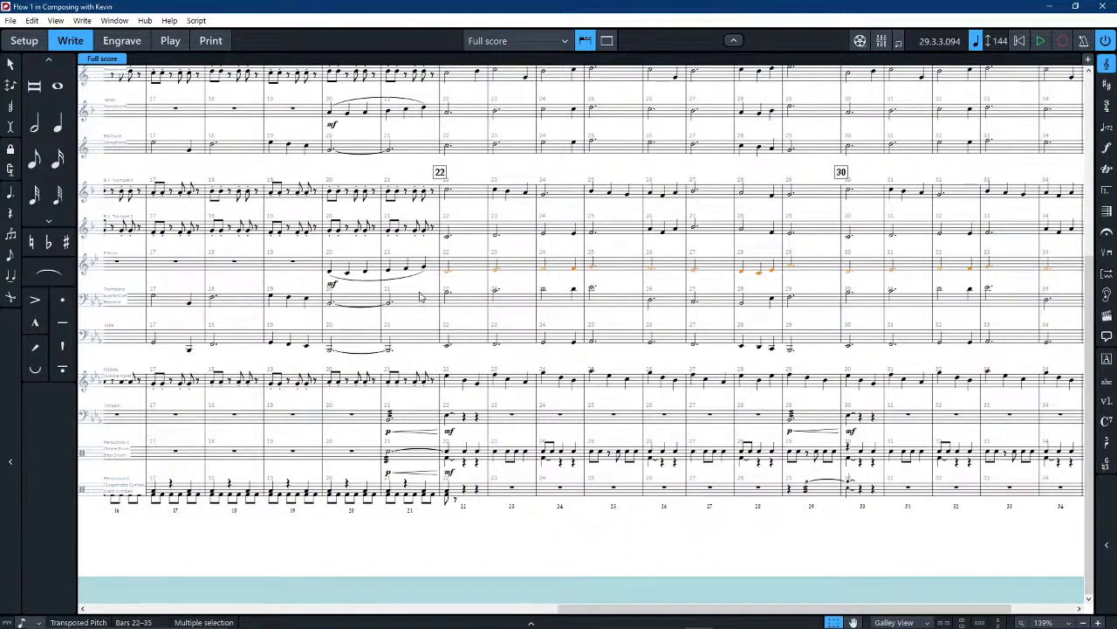
left_click(474, 546)
Examine the woodwind, brass and percussion orchestration across the full score from bar 7 through bar 35
scroll(474, 546, "down", 4)
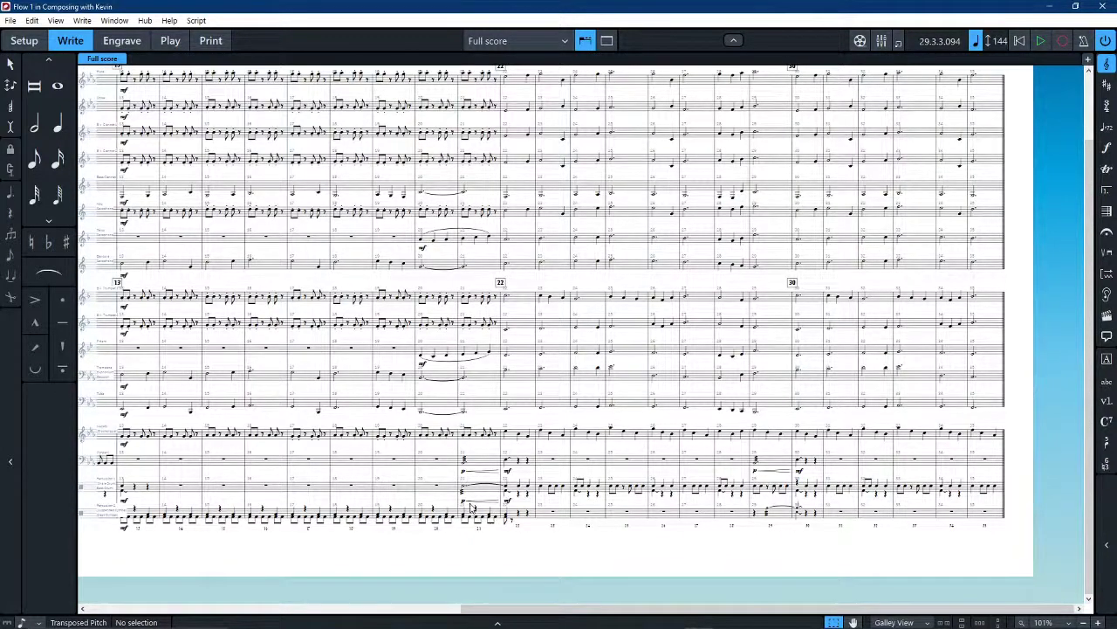
scroll(528, 237, "up", 2)
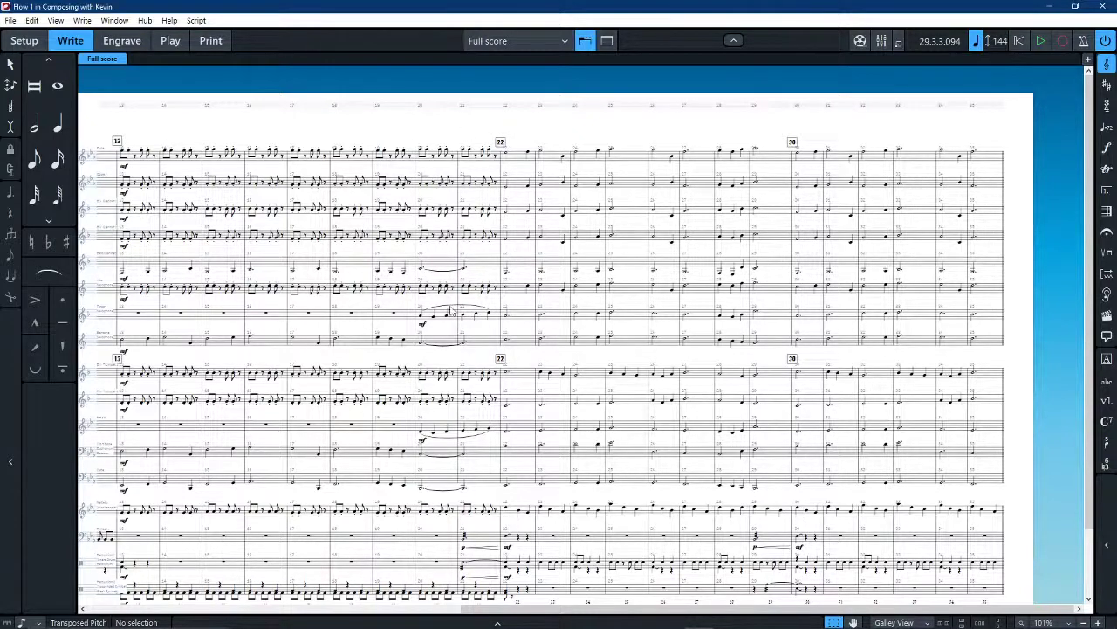
scroll(450, 314, "up", 1, "ctrl")
scroll(448, 323, "down", 2)
scroll(451, 384, "left", 3)
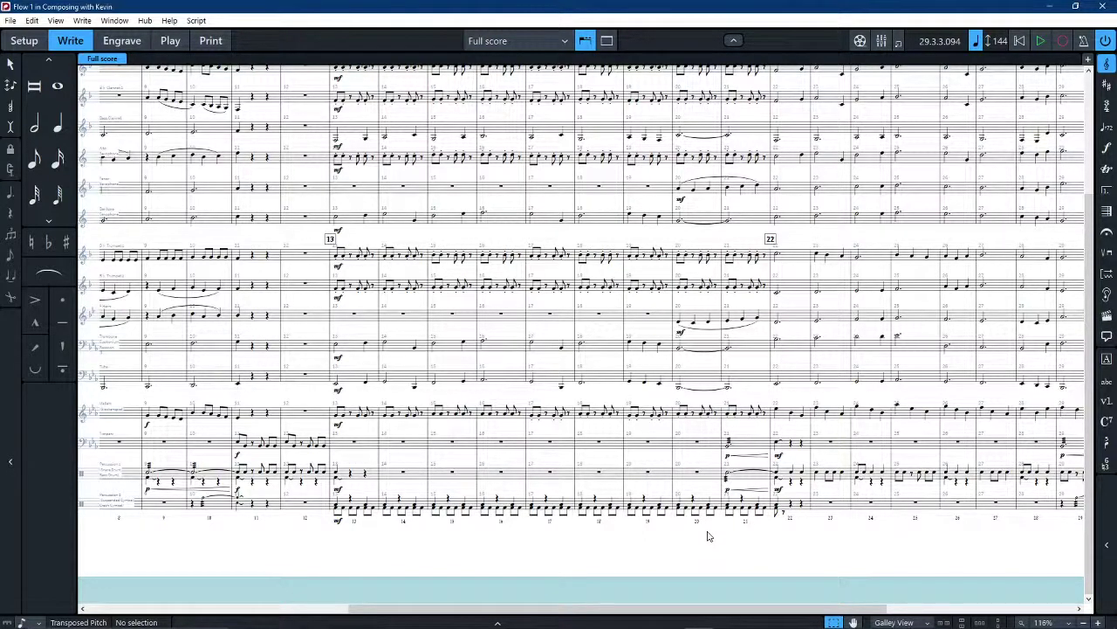
scroll(790, 253, "right", 3)
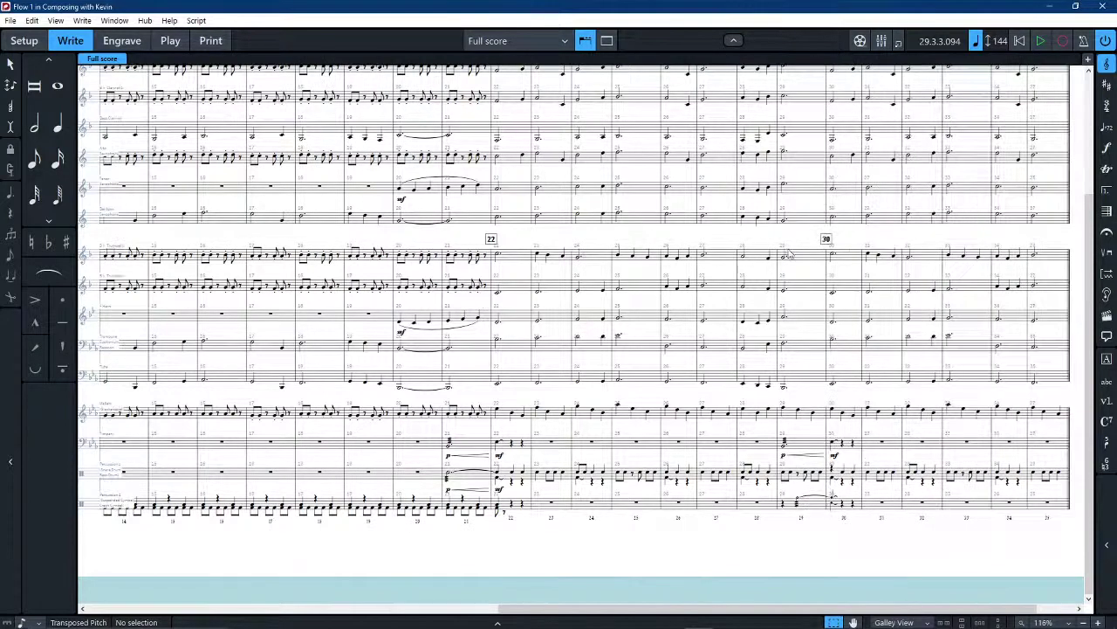
scroll(788, 253, "right", 1)
scroll(773, 270, "up", 3)
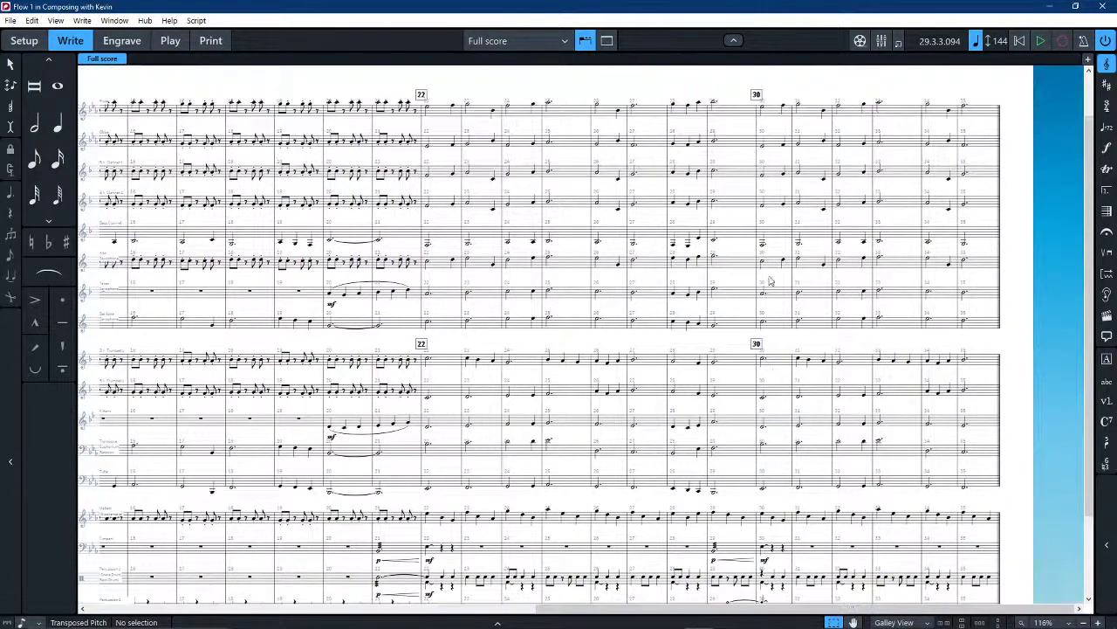
scroll(576, 331, "left", 3)
scroll(569, 347, "left", 3)
scroll(524, 332, "down", 3)
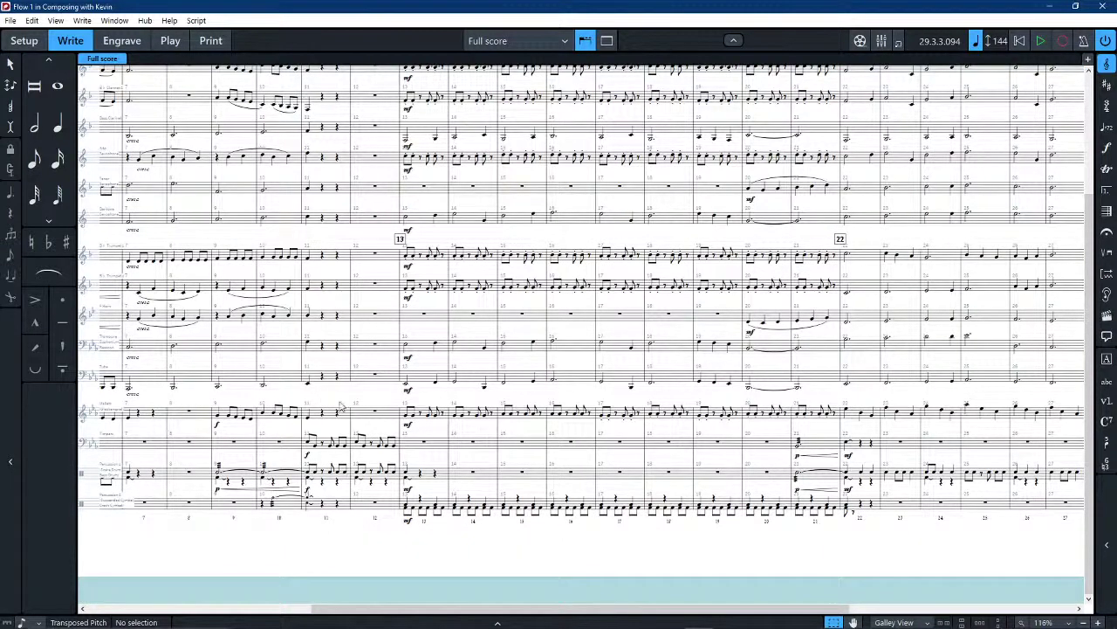
scroll(594, 404, "right", 6)
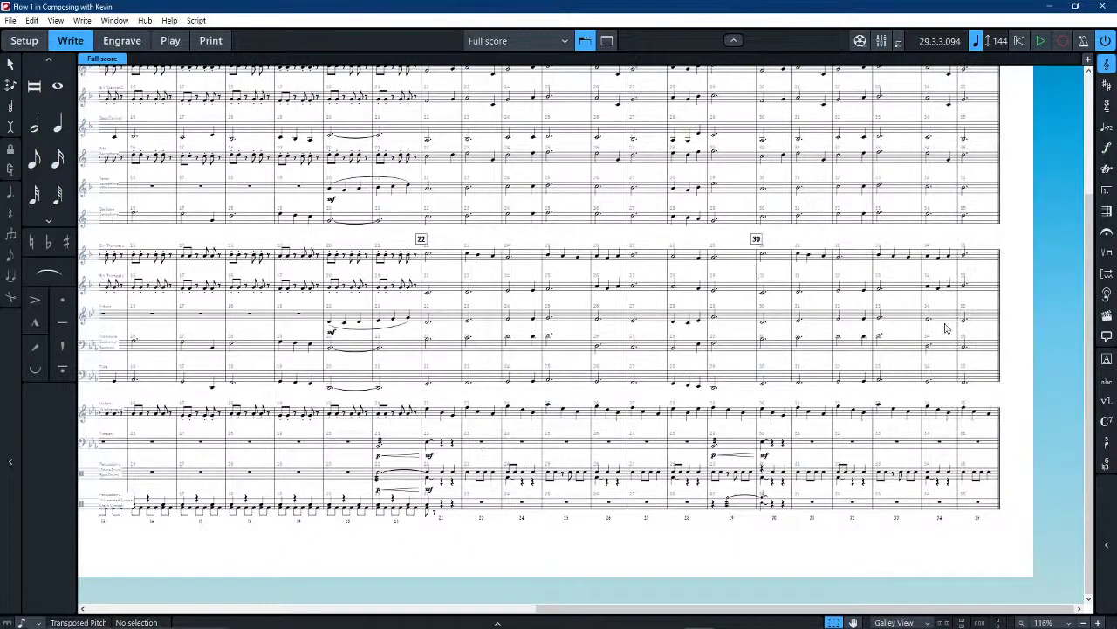
scroll(693, 425, "left", 4)
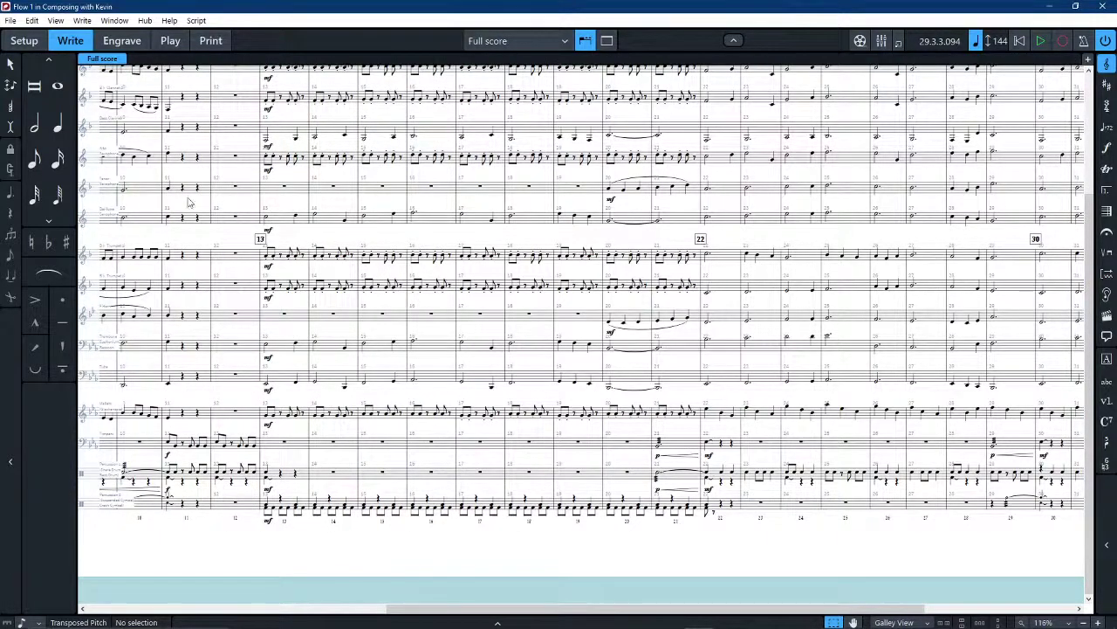
Play back the full score through the end of bar 35
scroll(316, 251, "up", 4)
scroll(316, 251, "down", 1)
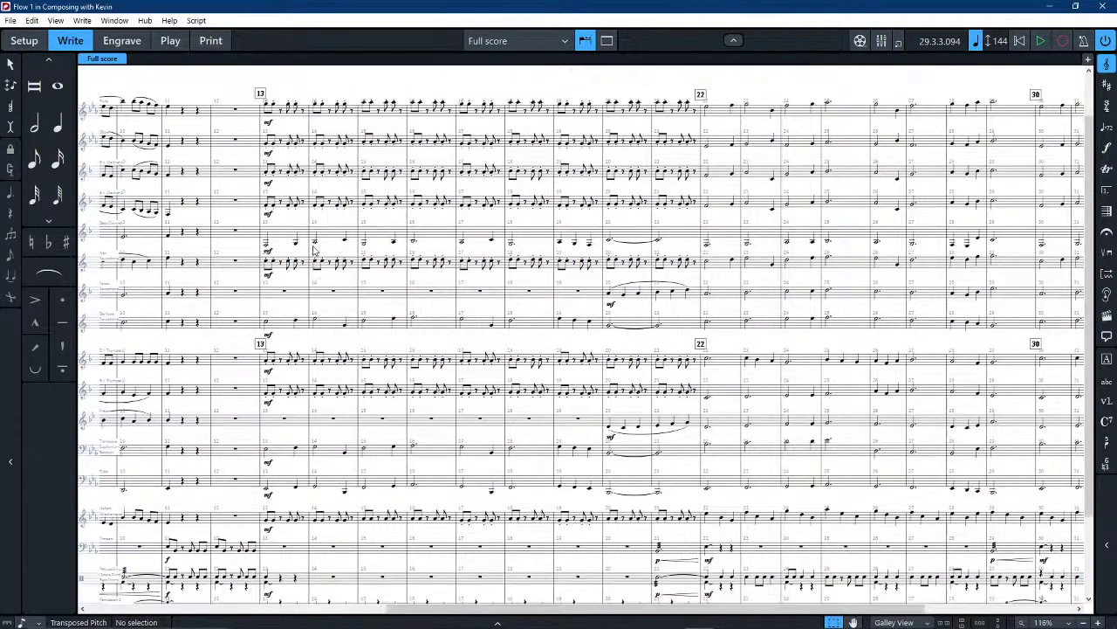
scroll(316, 250, "down", 2)
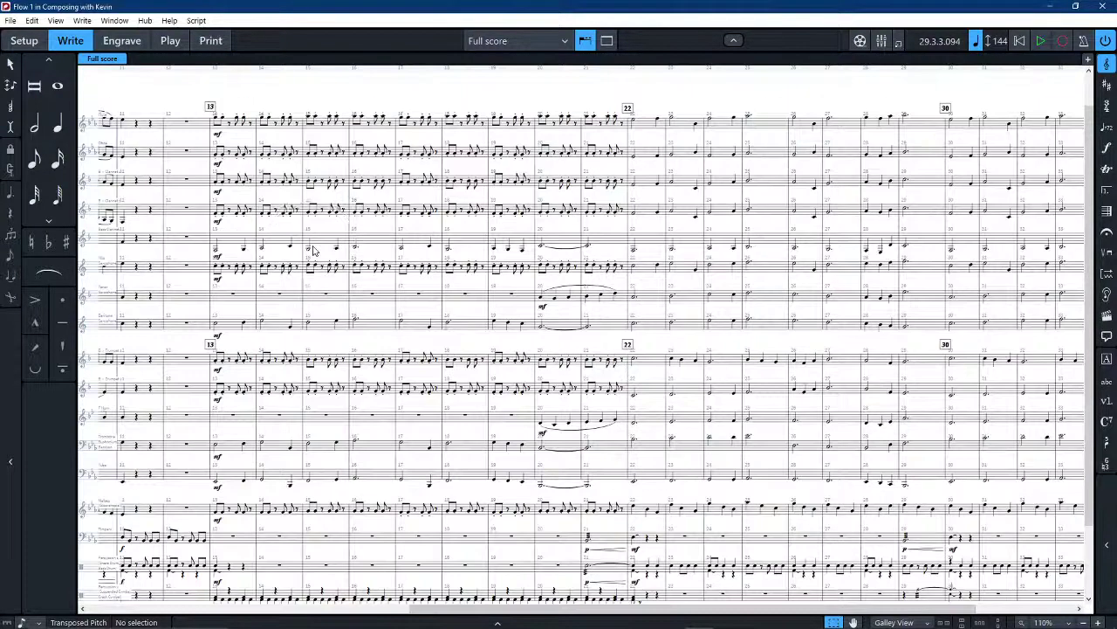
scroll(310, 255, "down", 1)
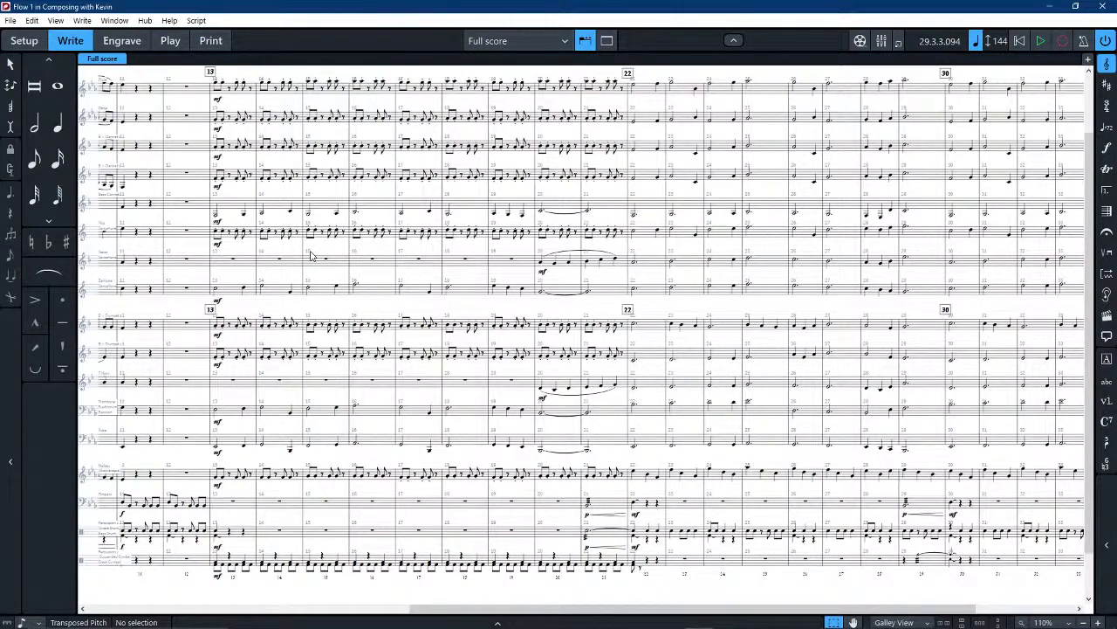
key("space")
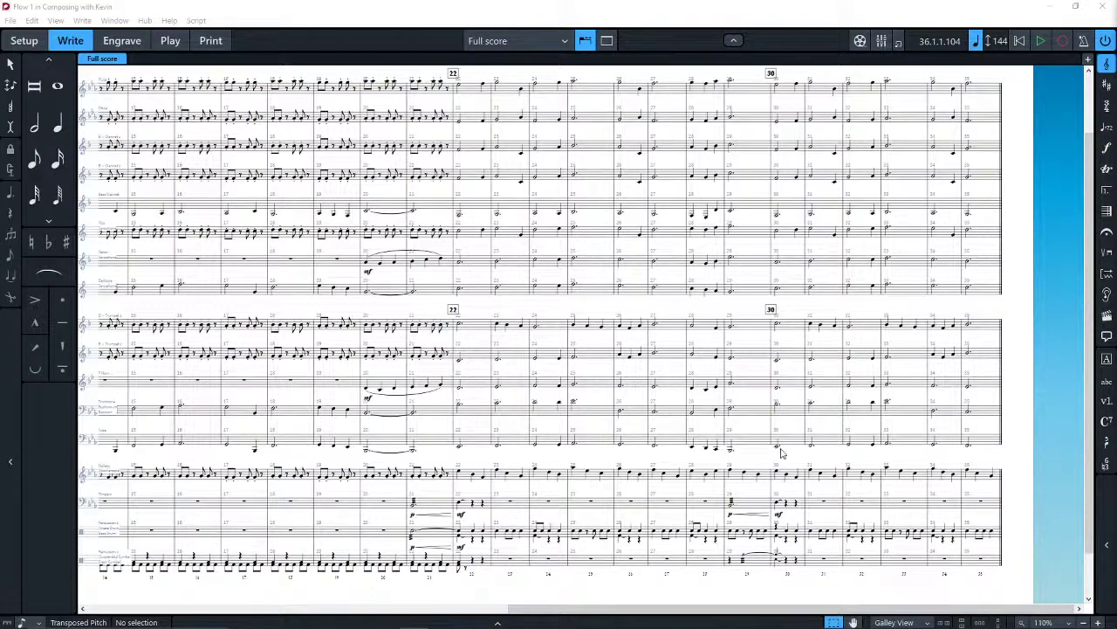
left_click(571, 583)
Add a p < f crescendo under Percussion 2's suspended cymbal roll from bar 10 into bar 11
scroll(571, 584, "left", 15)
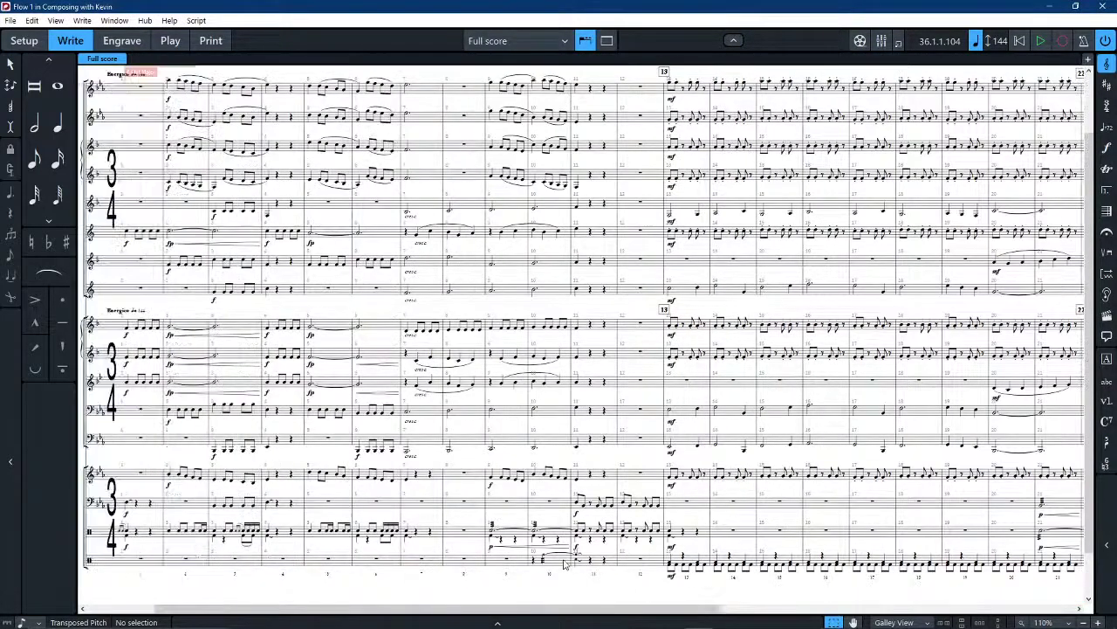
scroll(490, 533, "up", 4)
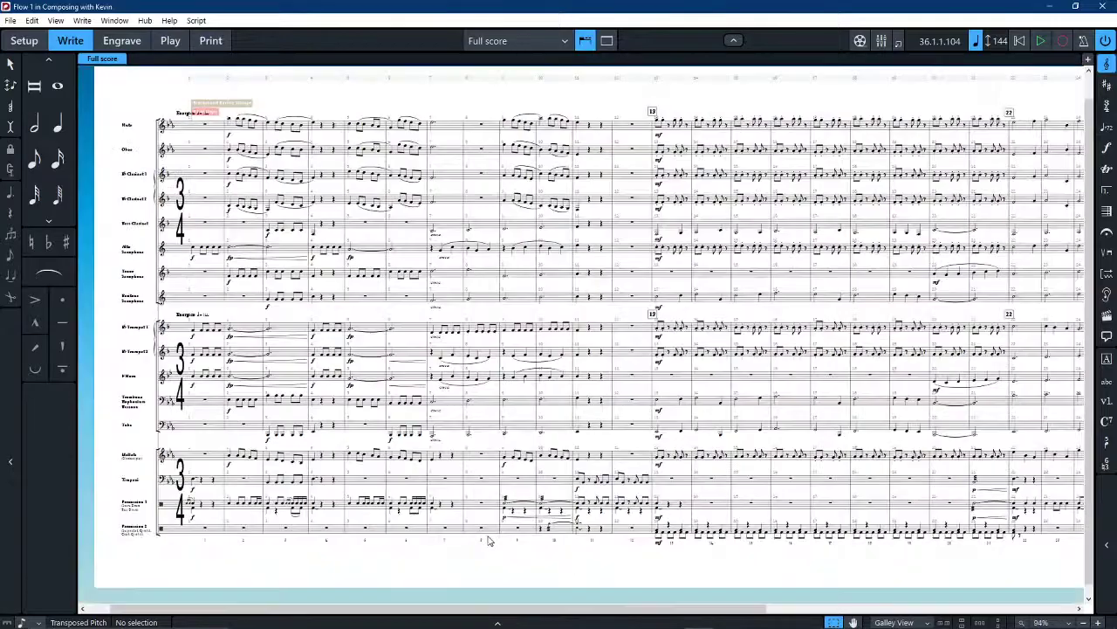
scroll(561, 513, "right", 12)
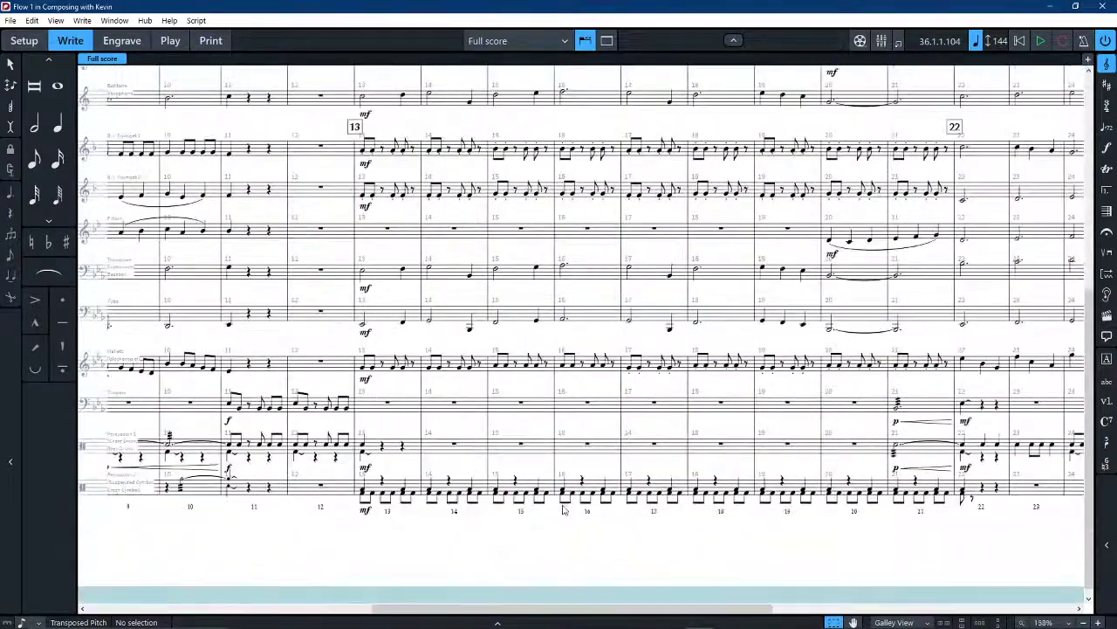
scroll(762, 554, "up", 3)
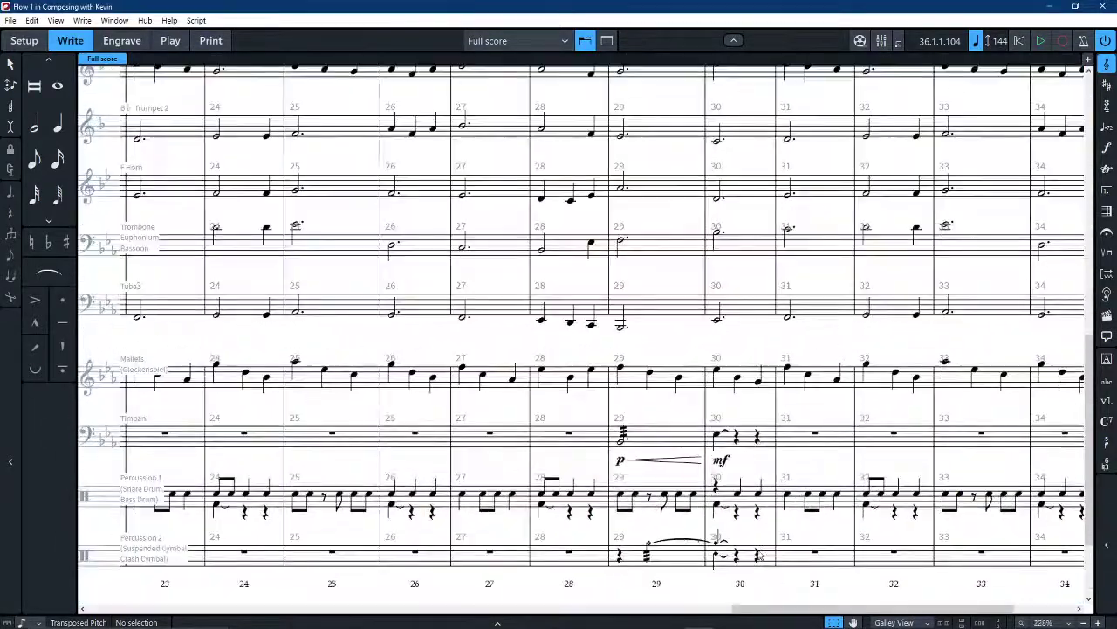
scroll(678, 537, "down", 1)
scroll(608, 566, "left", 8)
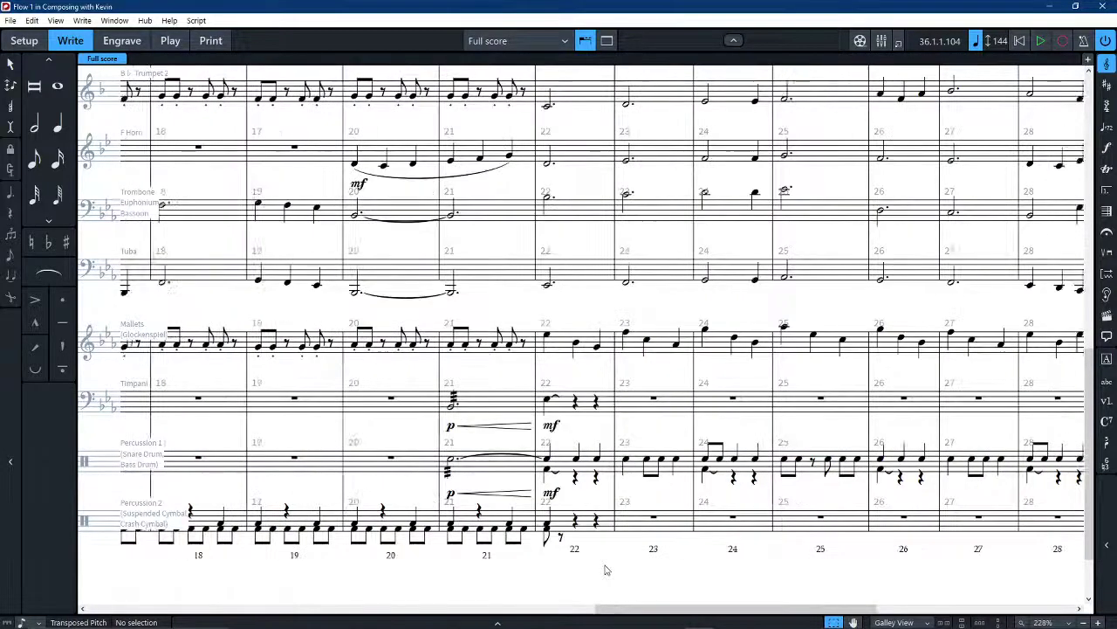
scroll(605, 570, "left", 3)
scroll(605, 569, "left", 4)
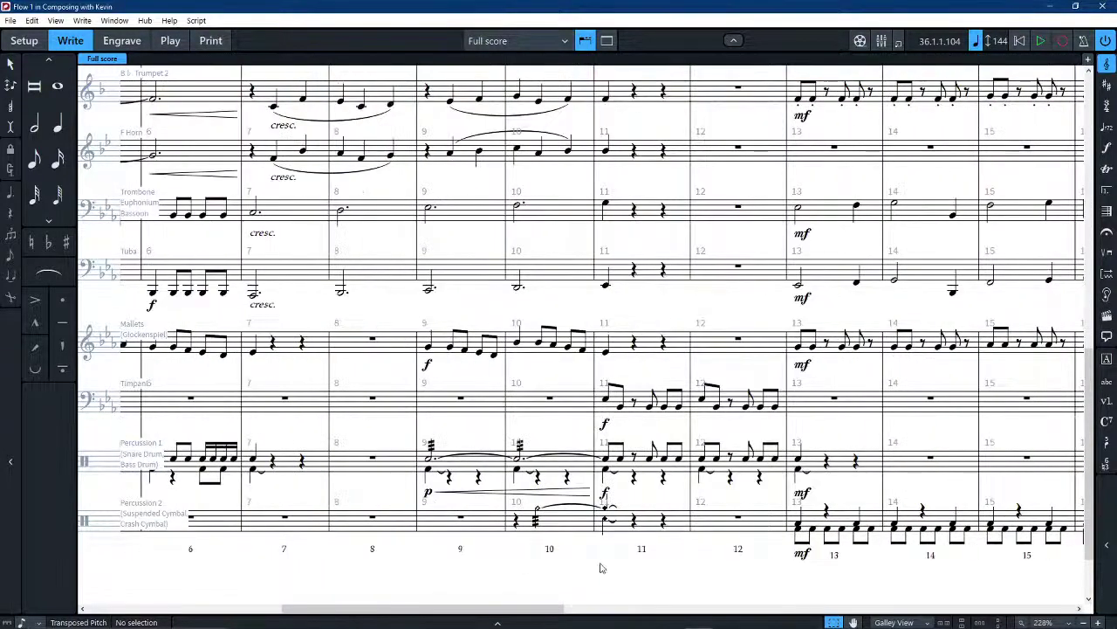
left_click(677, 511)
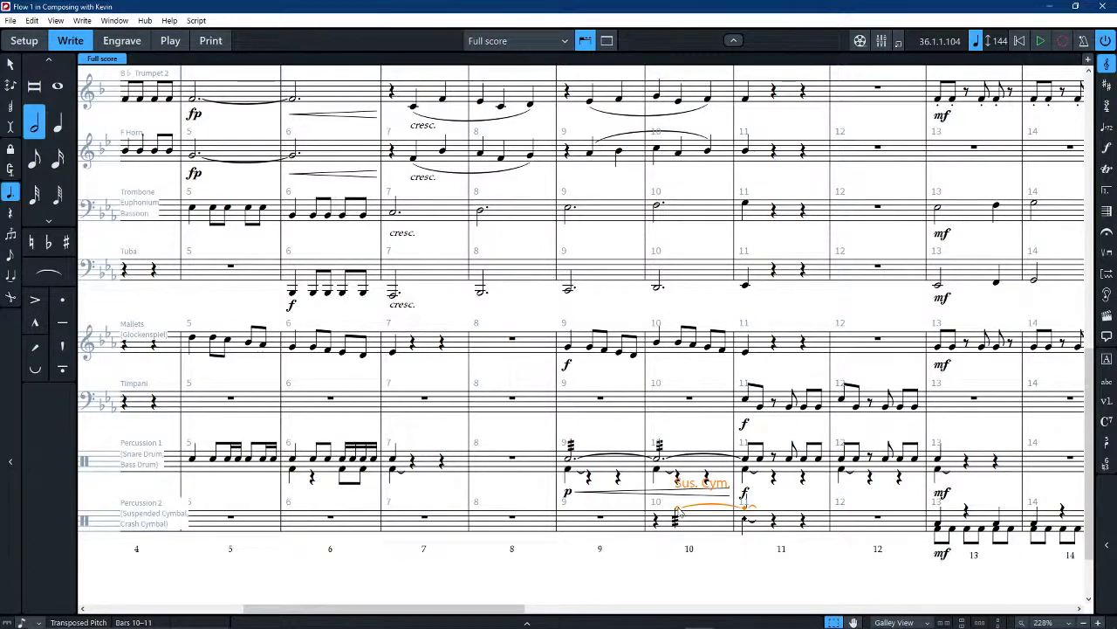
key("shift+d")
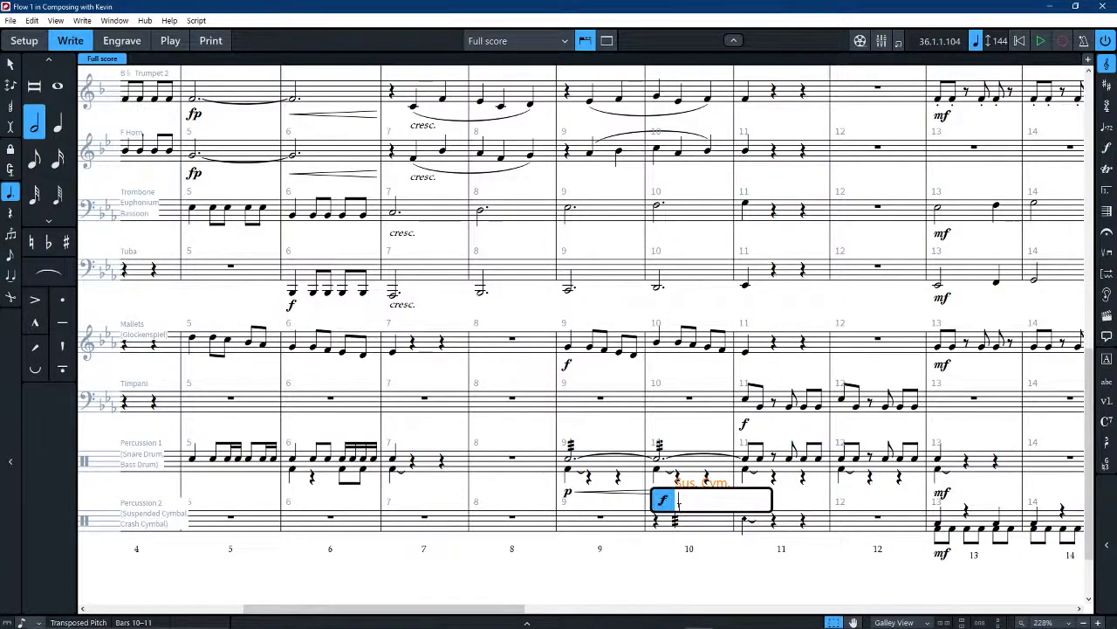
type("p<f")
key("Return")
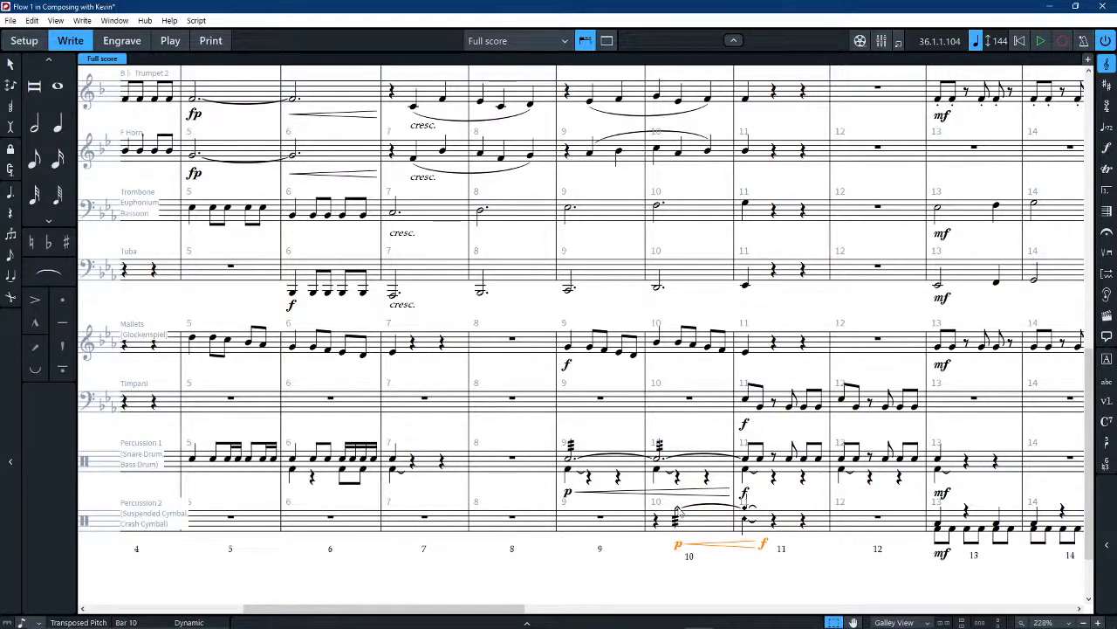
Delete the crescendo hairpin and the f that follow the p in Percussion 2's bars 10–11
left_click(747, 568)
left_click(763, 544)
left_click(783, 567)
left_click(764, 545)
key("shift+Right")
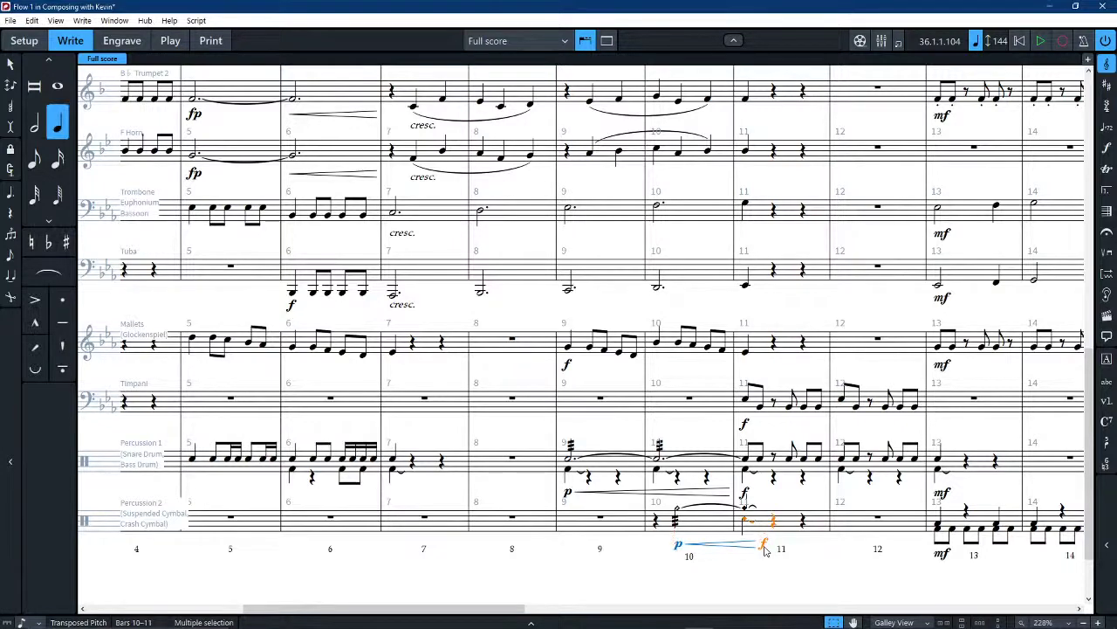
left_click(764, 550)
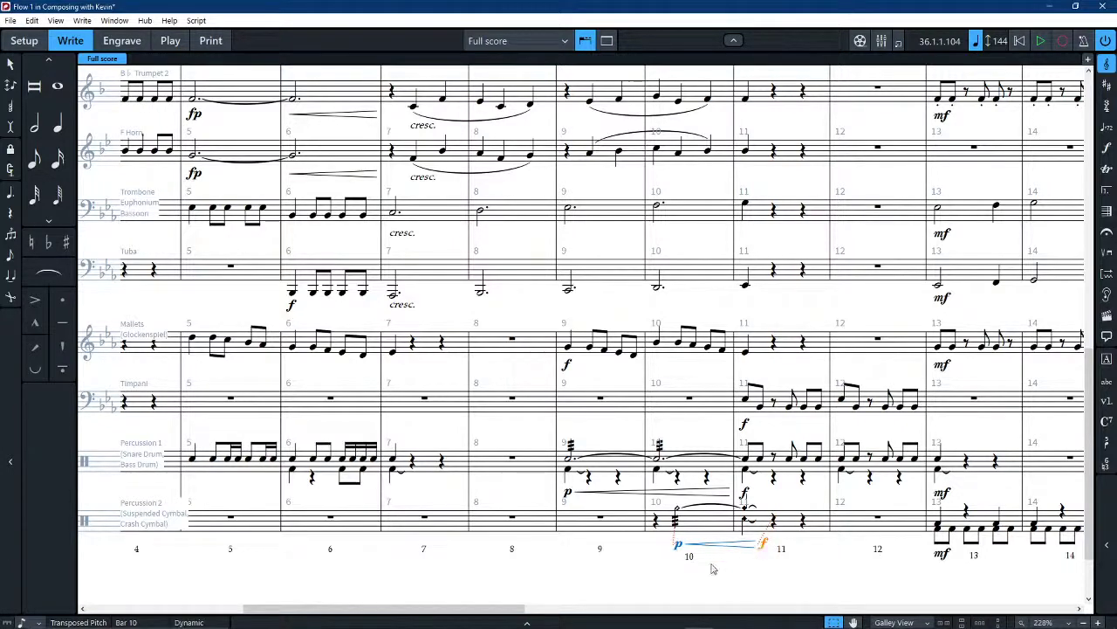
left_click(730, 547)
key("Delete")
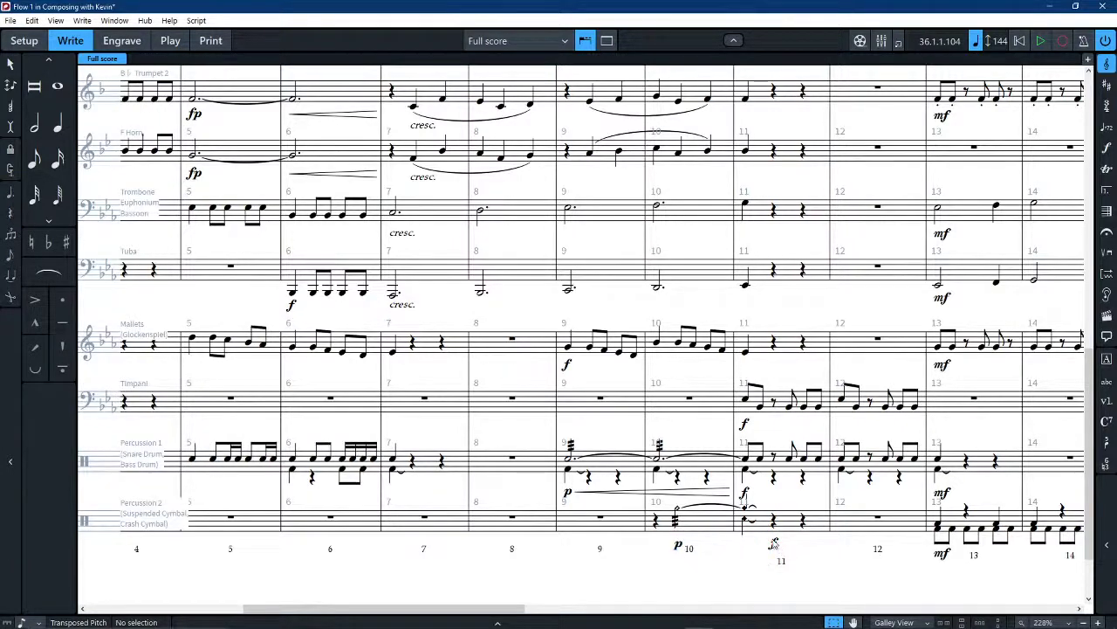
left_click(774, 544)
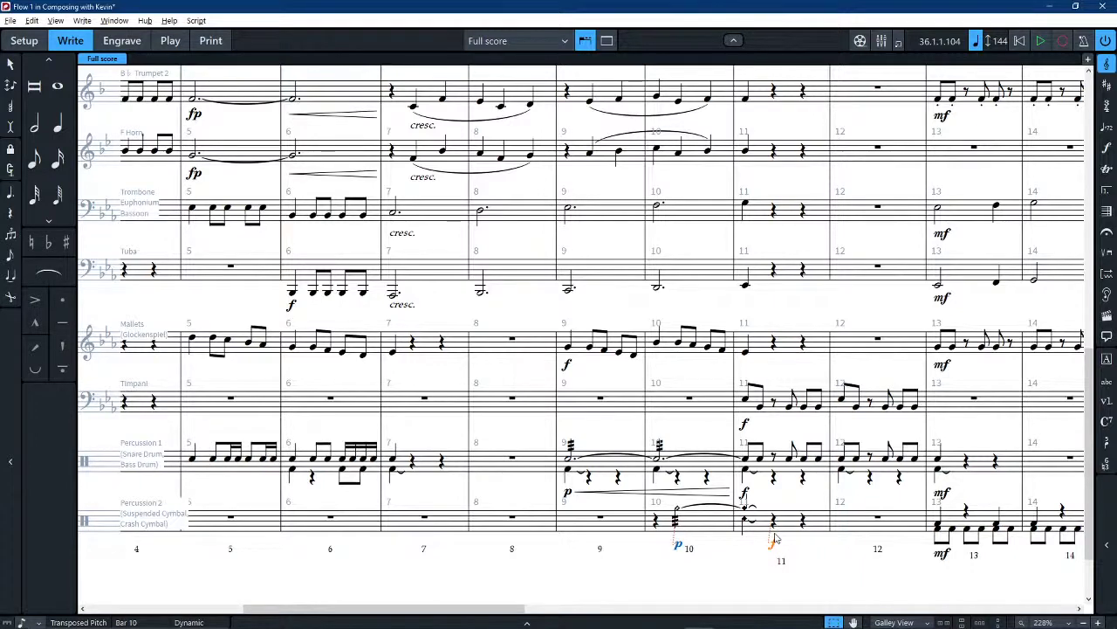
key("Delete")
Add an f dynamic under Percussion 2's crash cymbal note at the start of bar 11
left_click(747, 521)
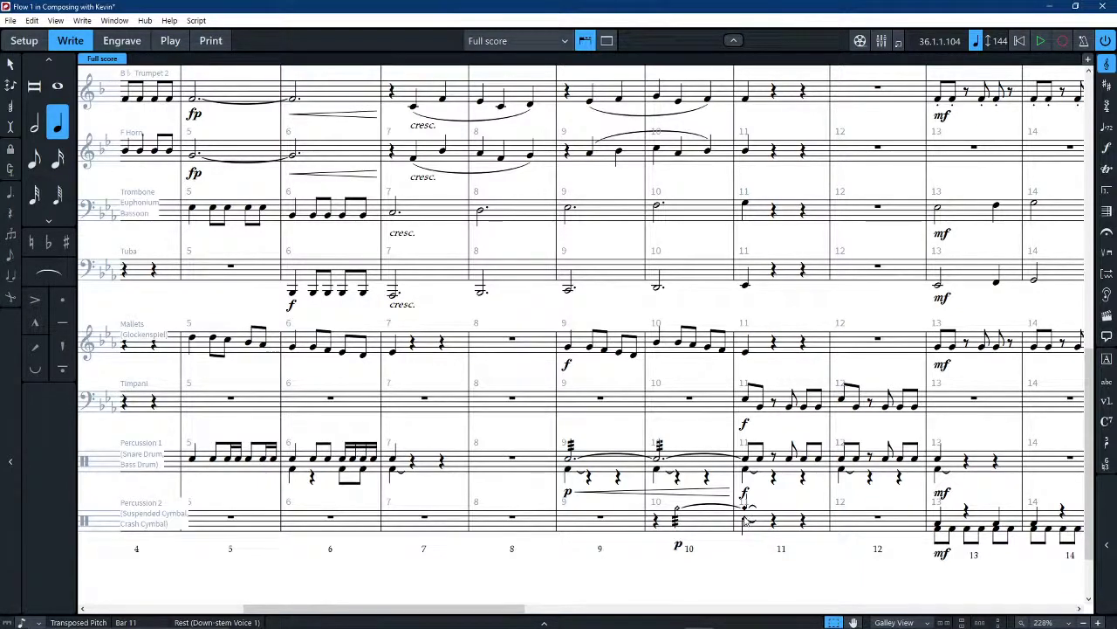
type("Cr. Cym.")
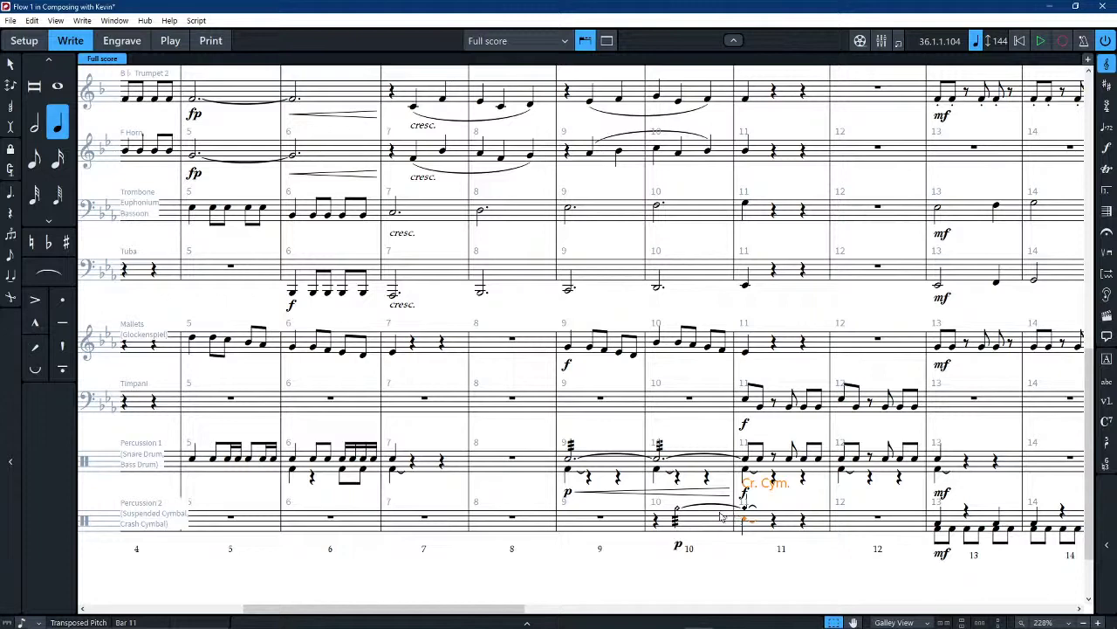
key("shift+d")
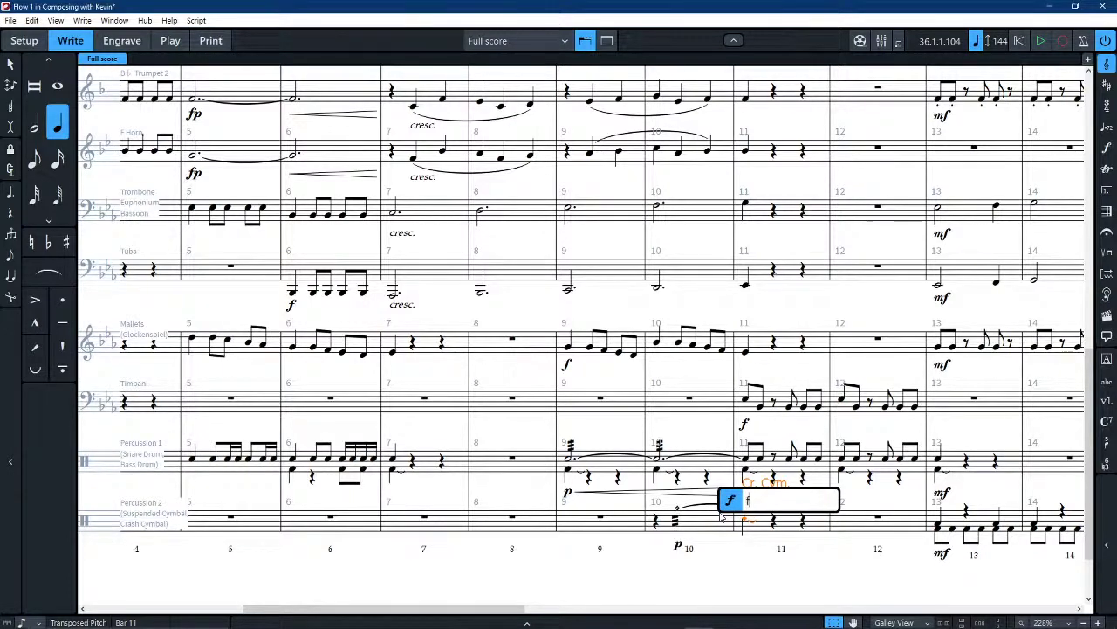
key("Return")
Add a crescendo hairpin under Percussion 2's suspended cymbal roll, leading from the p in bar 10 to the f in bar 11
left_click(680, 513)
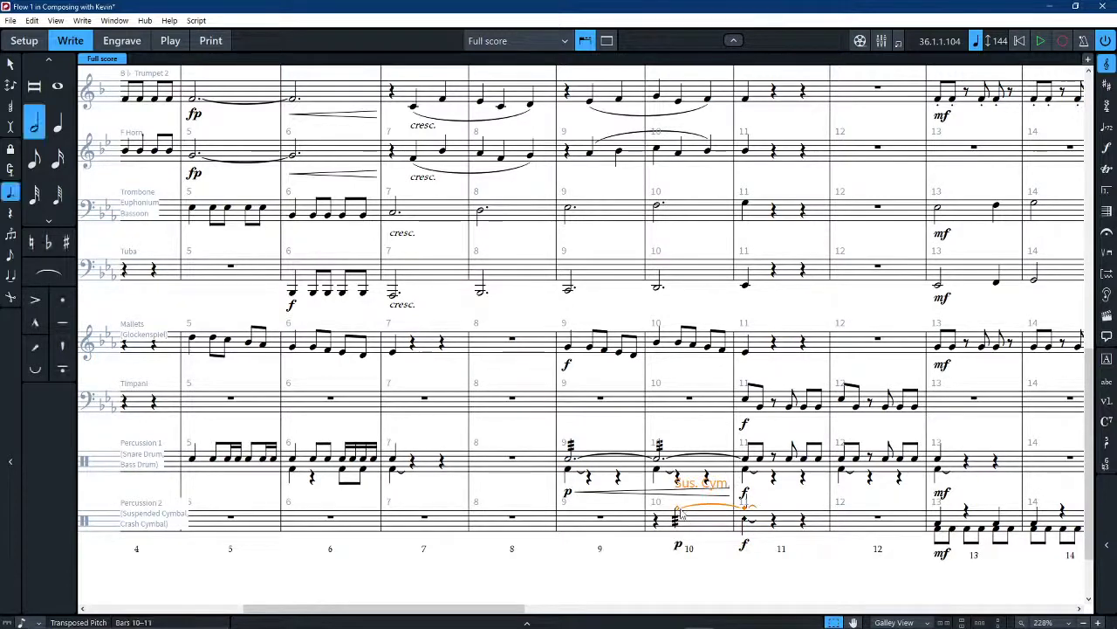
key("shift+d")
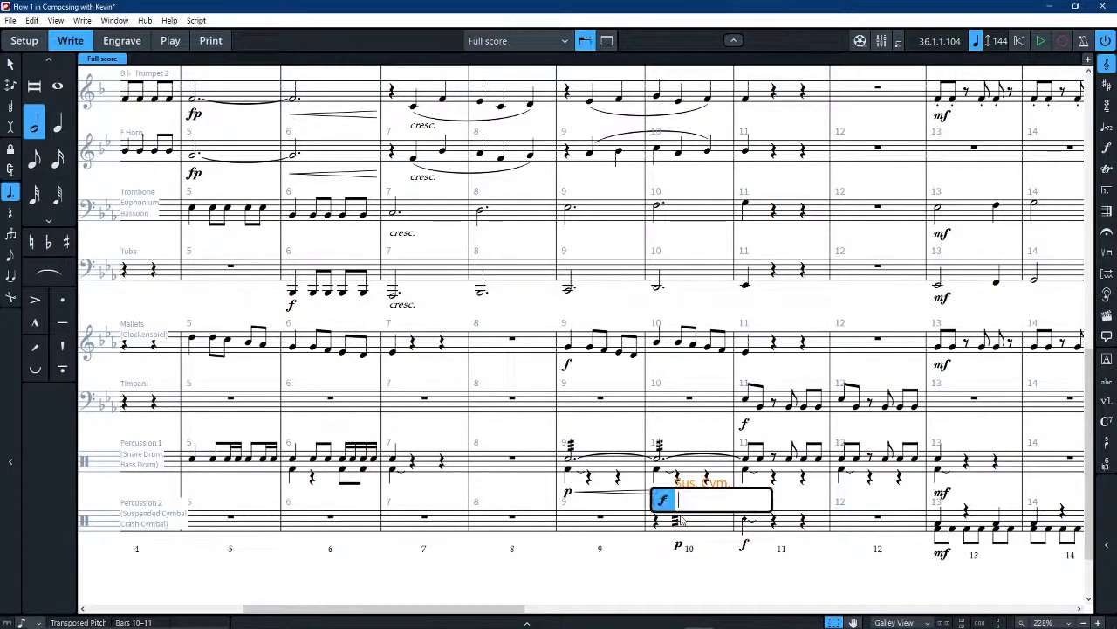
type("f<")
key("Return")
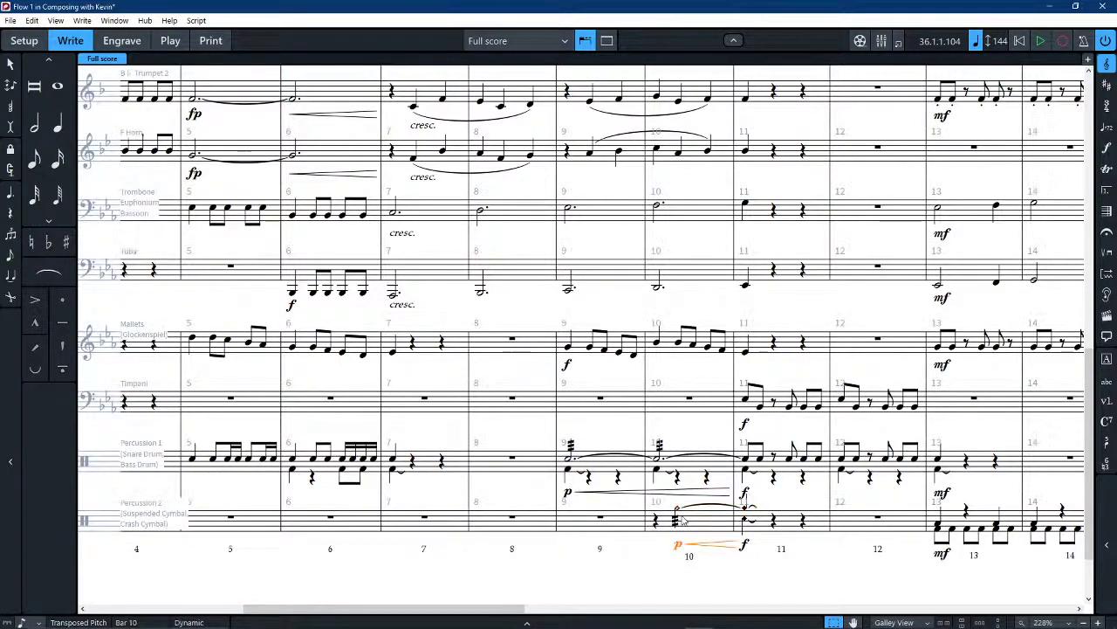
key("Escape")
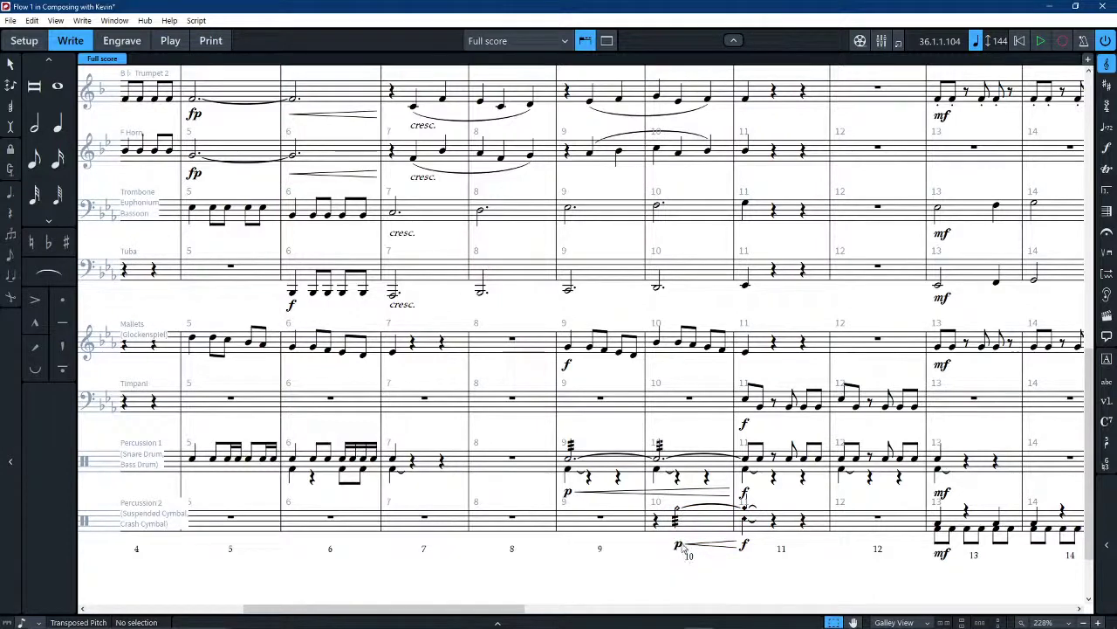
Try shifting Percussion 2's f dynamic forward and back along the staff, returning it to the start of bar 11
left_click(681, 546)
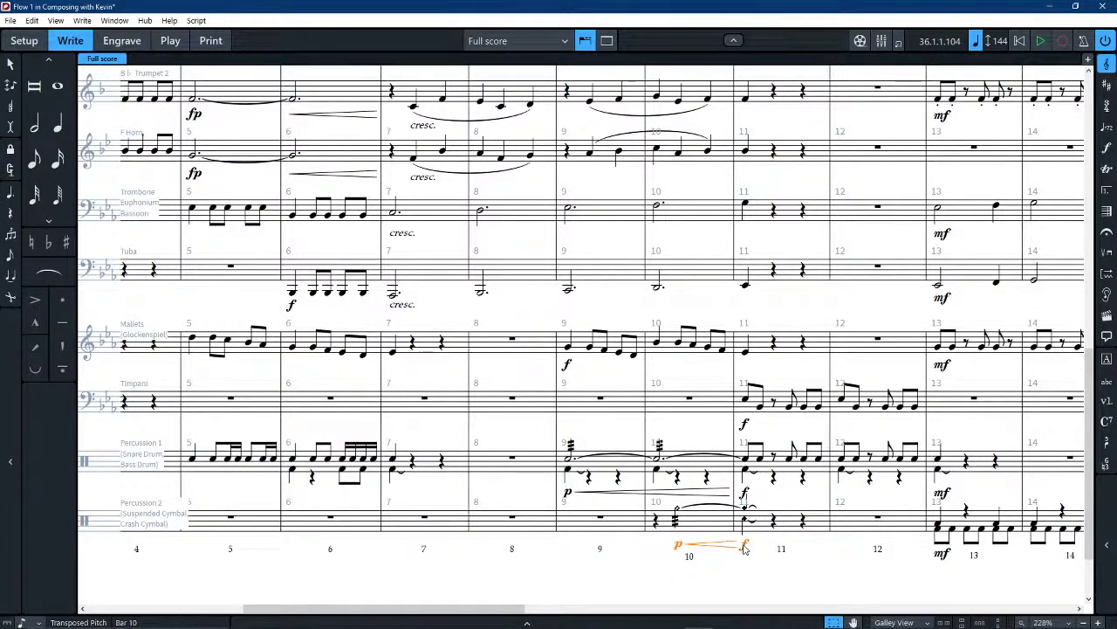
left_click(743, 545)
key("alt+Right")
key("alt+Right")
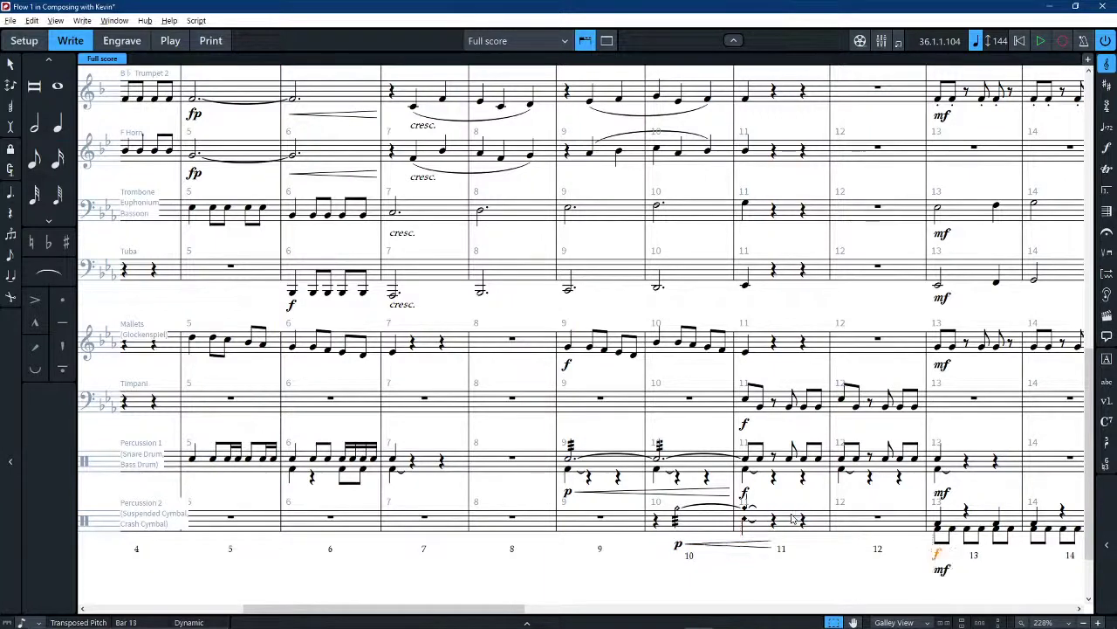
key("alt+Left")
key("alt+Left")
key("alt+Left")
key("alt+Right")
key("alt+Right")
key("alt+Right")
key("alt+Left")
key("alt+Left")
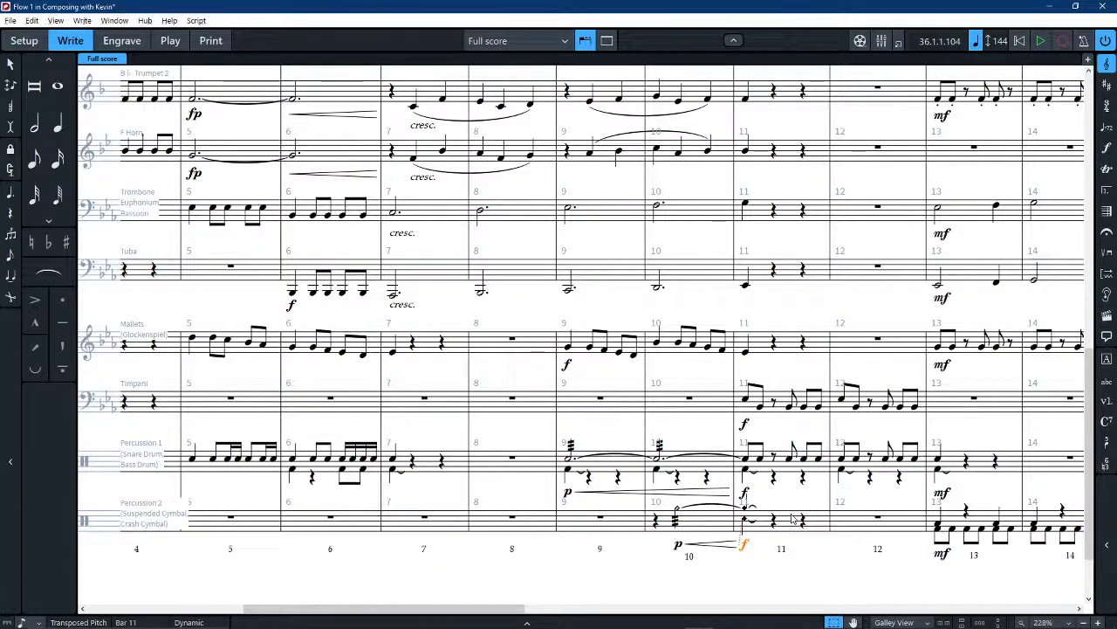
key("Left")
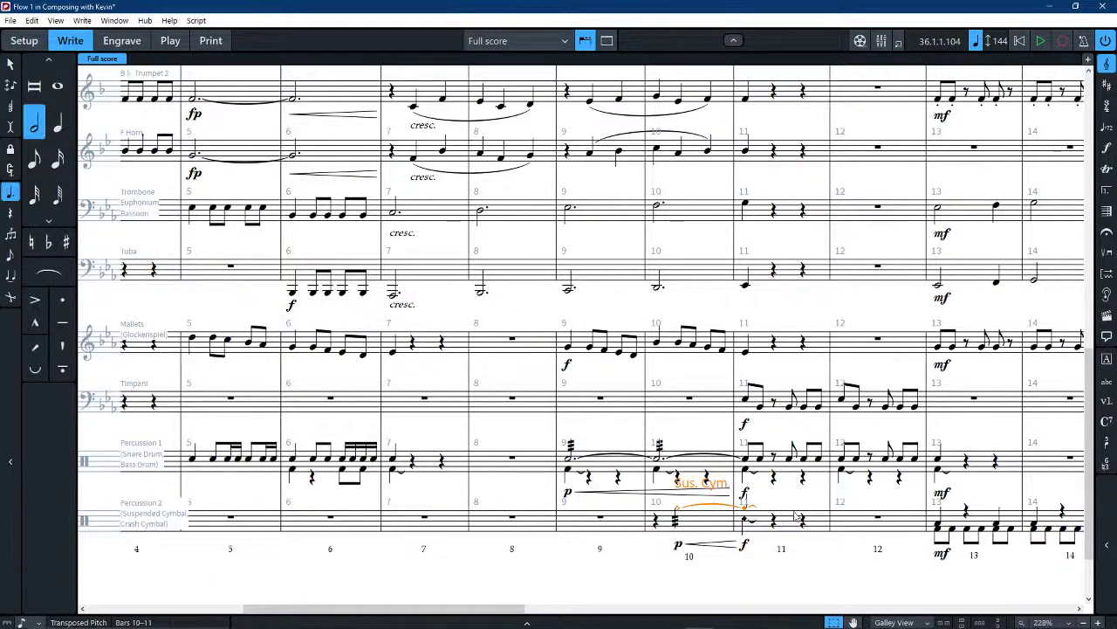
key("Escape")
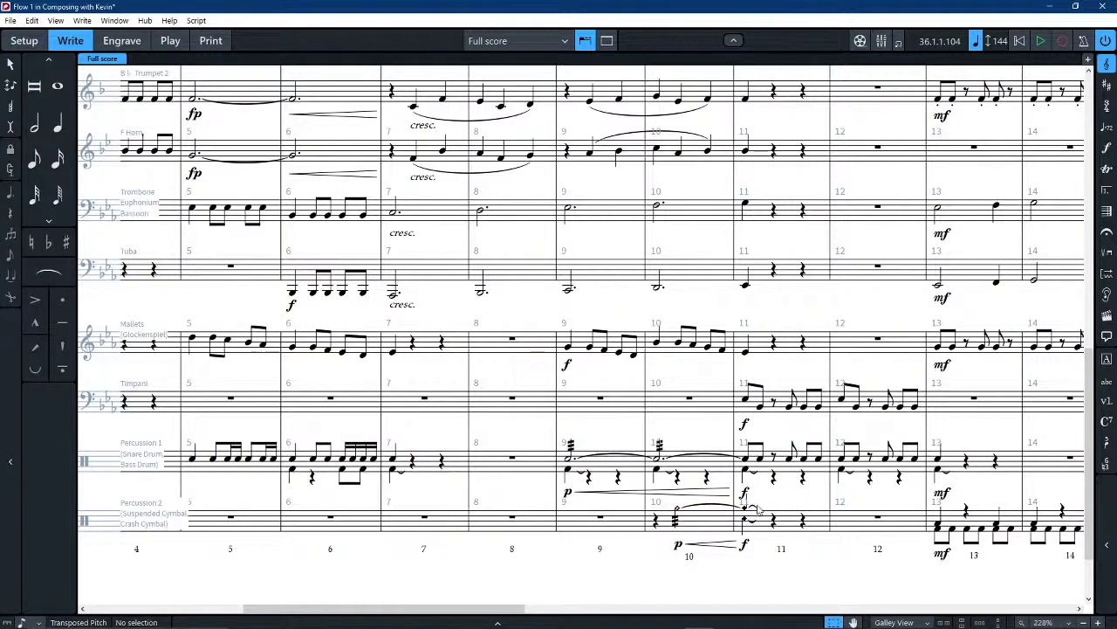
Check the laissez vibrer tie property of Percussion 2's suspended cymbal roll in bars 10–11
left_click(753, 510)
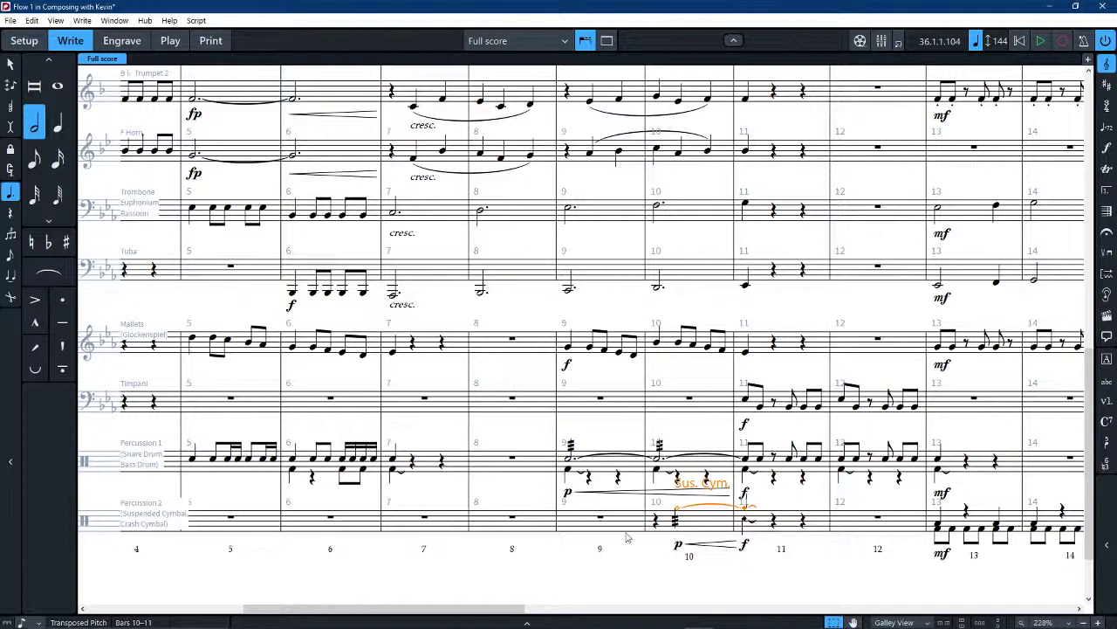
left_click(526, 622)
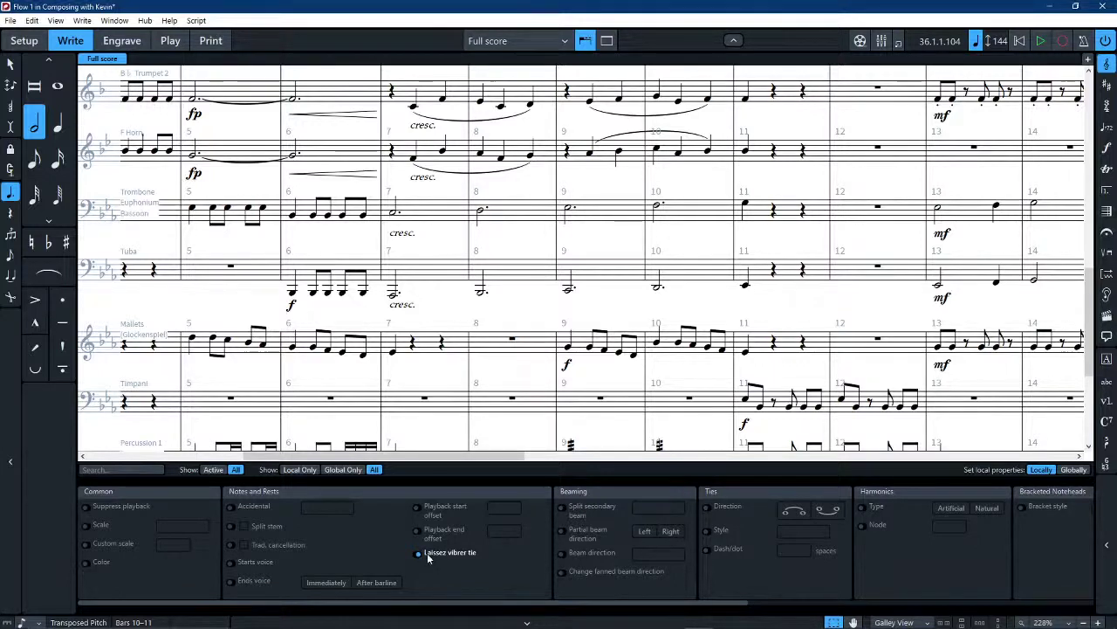
left_click(526, 621)
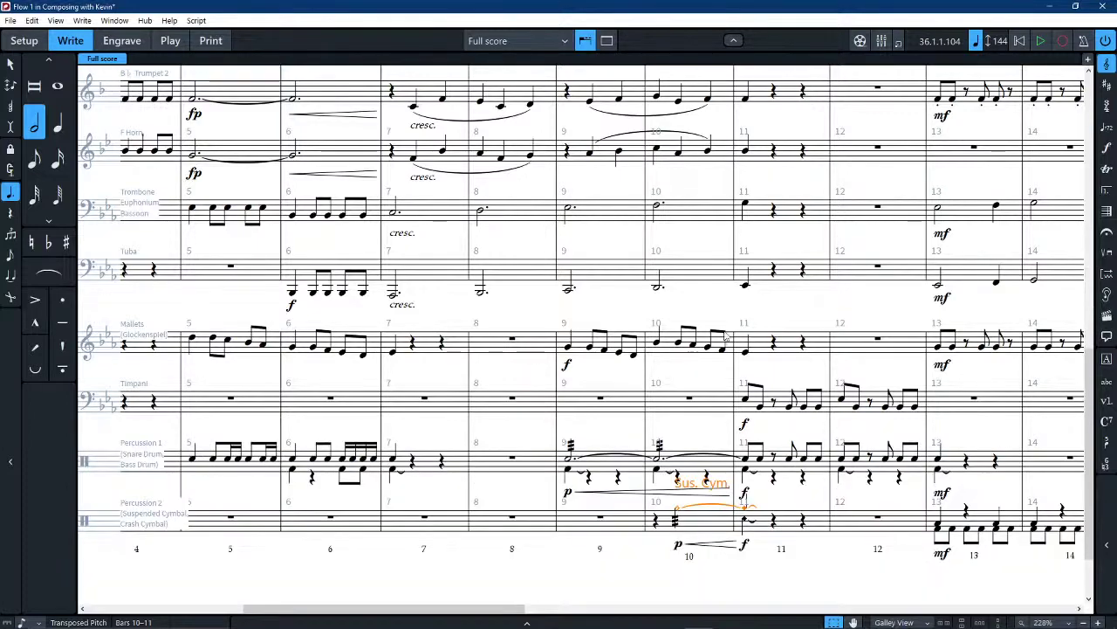
Copy Percussion 2's p < f dynamics from bars 10–11 to the suspended cymbal roll in bars 29–30
scroll(642, 563, "down", 2)
scroll(633, 524, "right", 6)
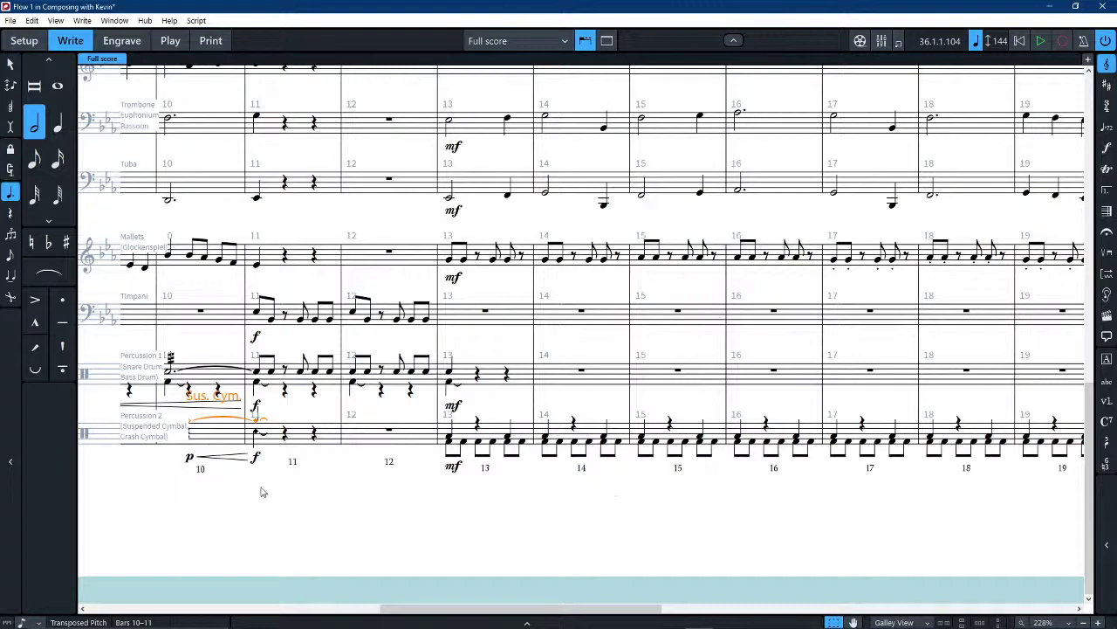
left_click(190, 460)
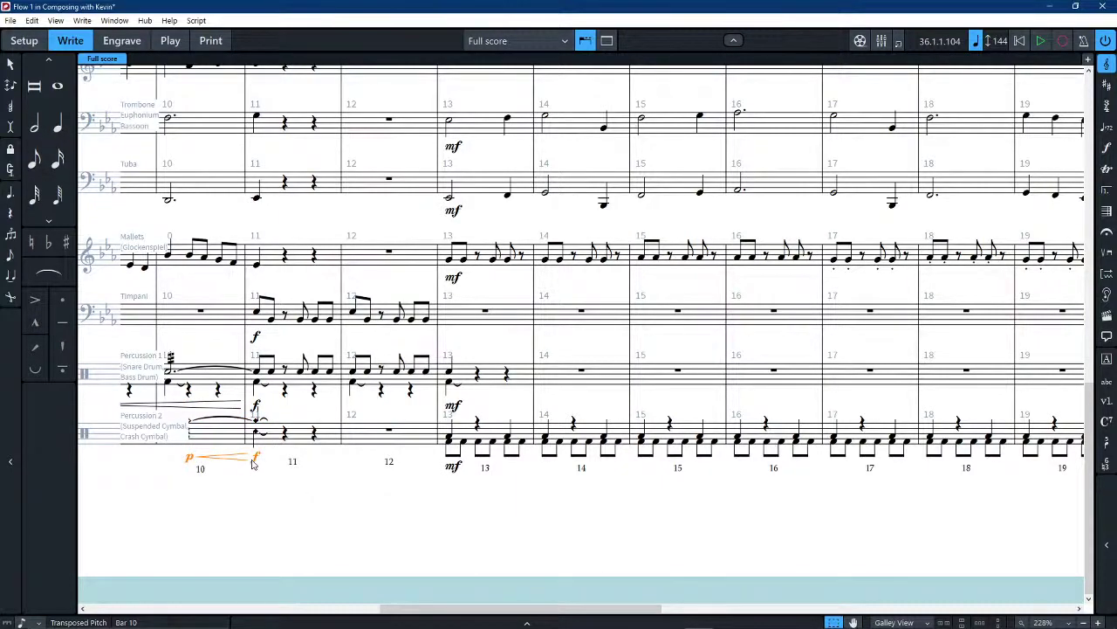
scroll(257, 462, "right", 12)
scroll(275, 458, "right", 2)
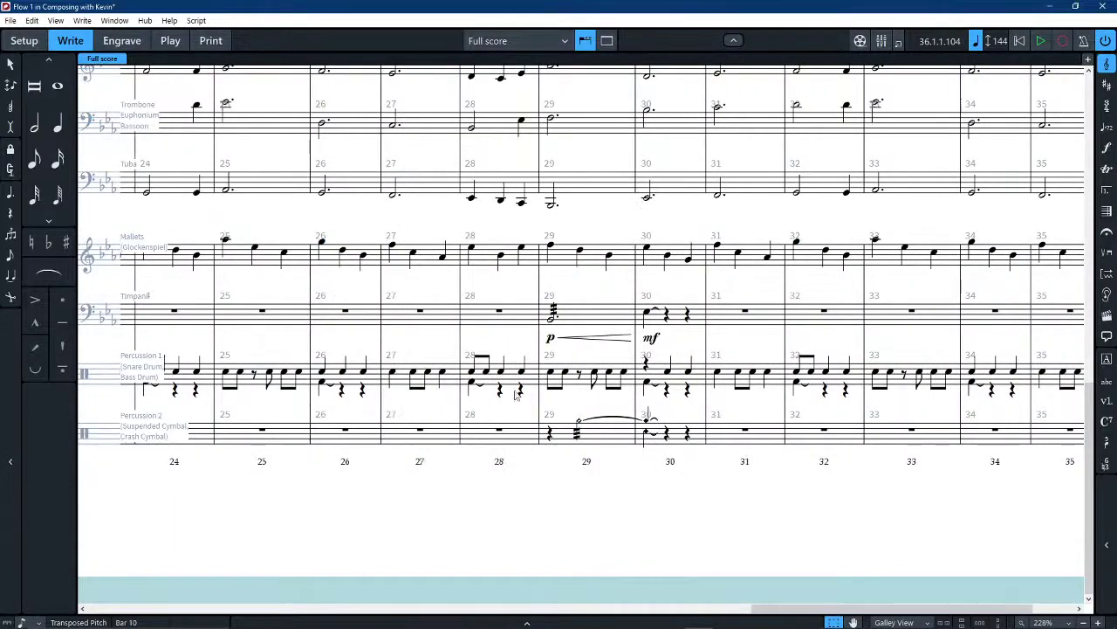
left_click(580, 426, "alt")
key("Escape")
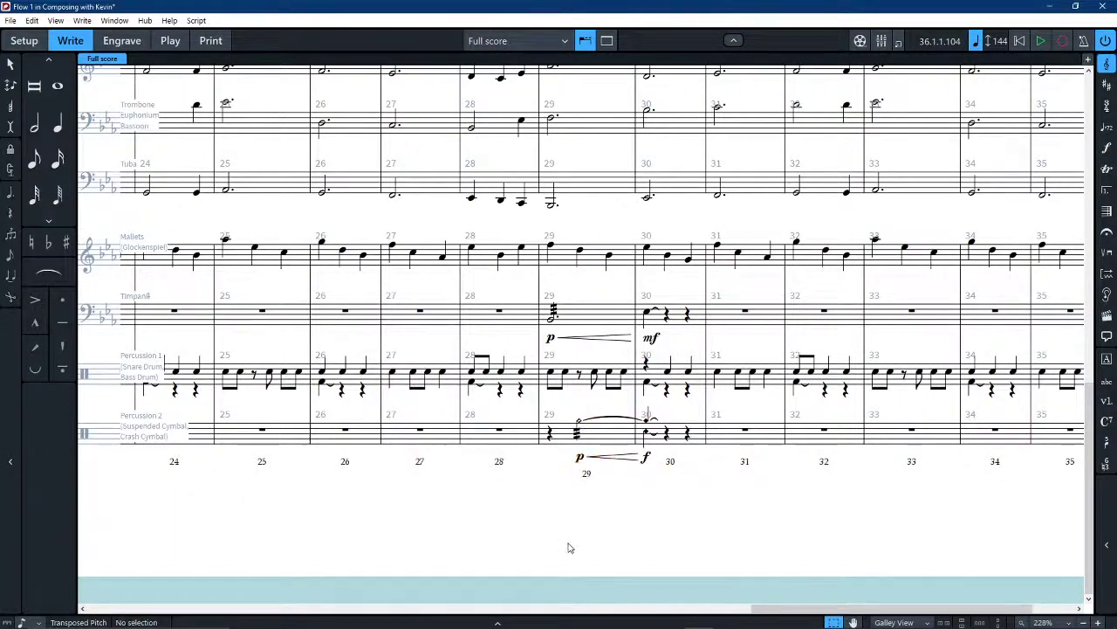
Turn the stems of Percussion 2's suspended cymbal rolls in bars 29 and 10 upward, placing their tremolo strokes above the notes
left_click(578, 426)
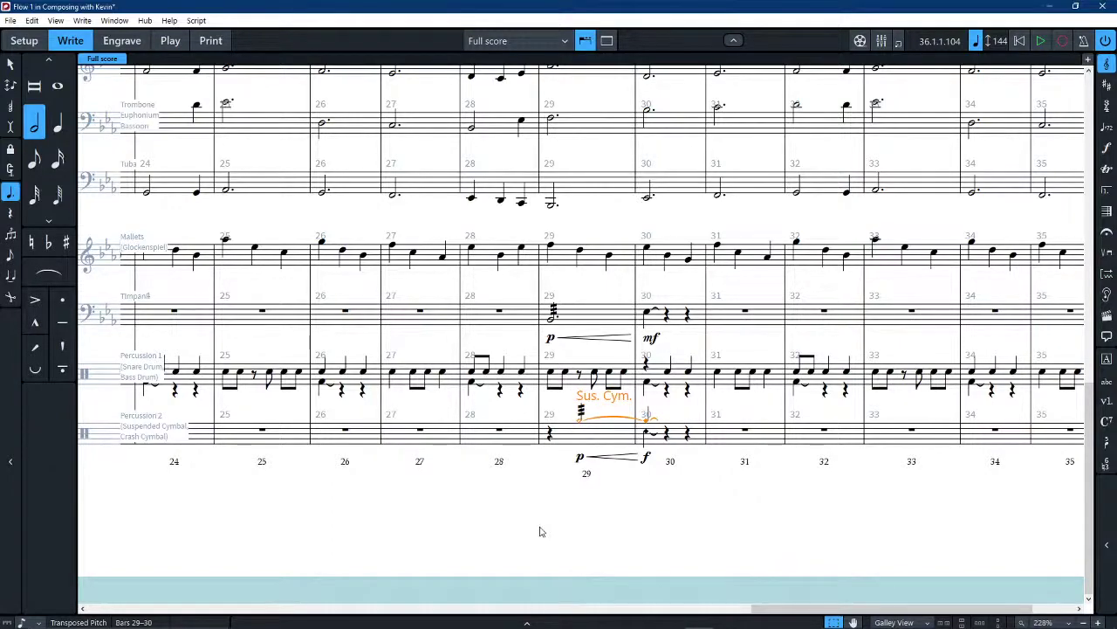
key("Escape")
scroll(474, 530, "left", 10)
scroll(289, 467, "left", 7)
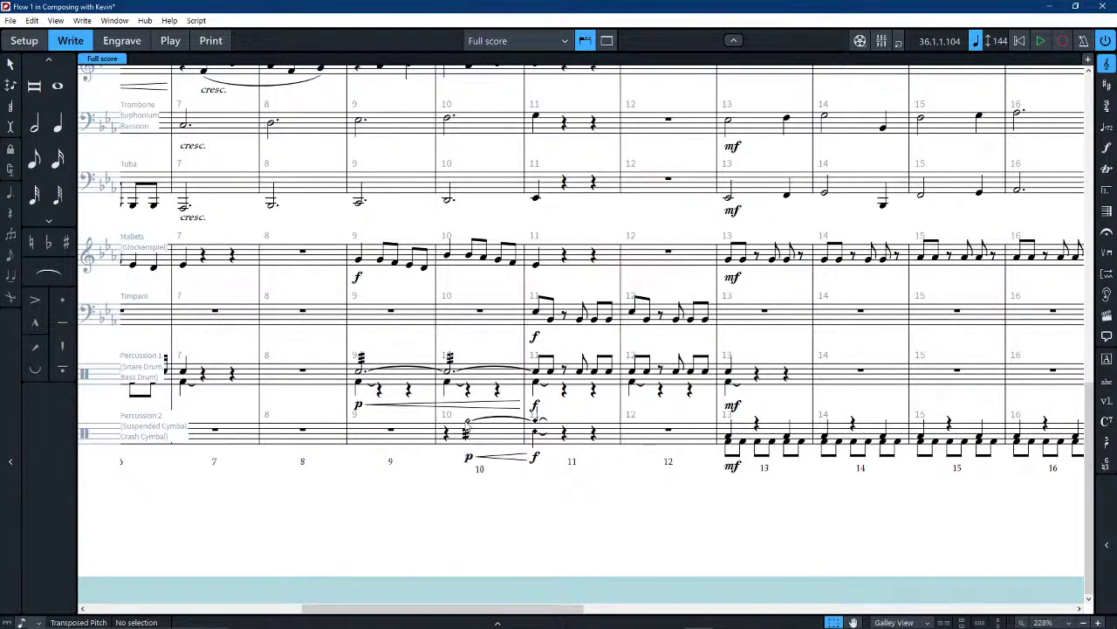
left_click(466, 425)
left_click(533, 529)
scroll(540, 427, "right", 2)
scroll(540, 430, "right", 15)
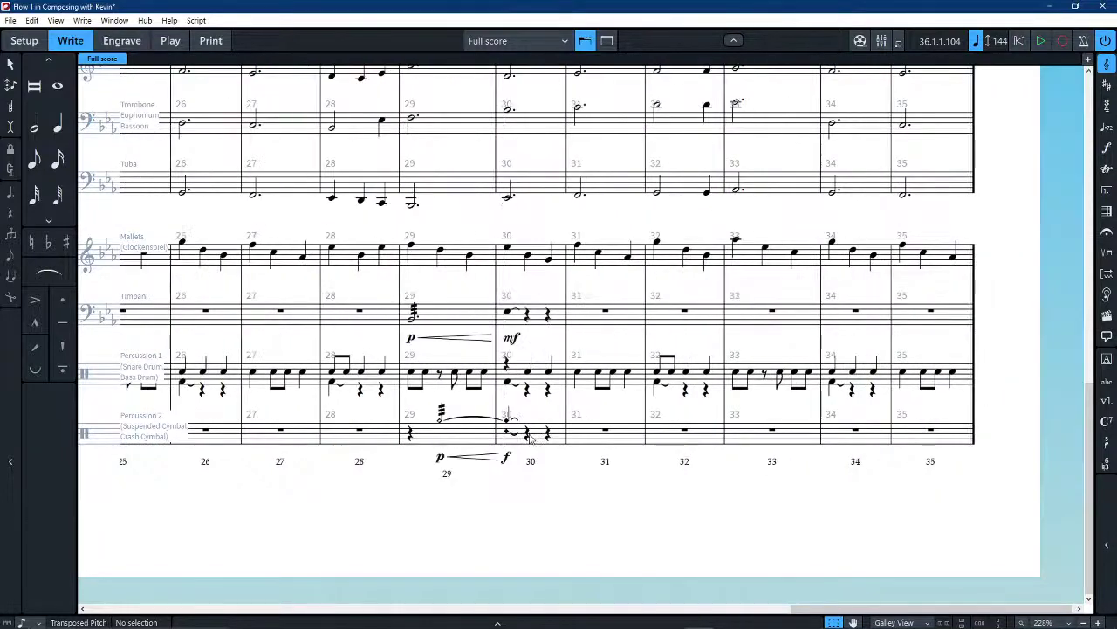
Turn the snare drum stems upward in Percussion 1's bars 23, 25, 27, 29, 31, 33 and 35
scroll(563, 530, "down", 2)
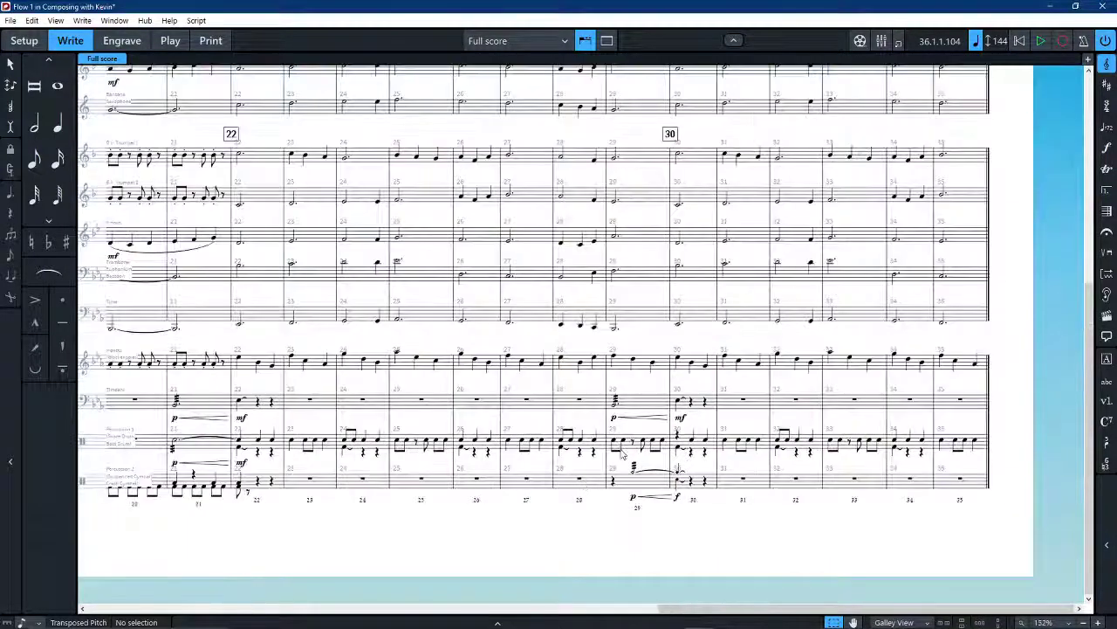
left_click(630, 449)
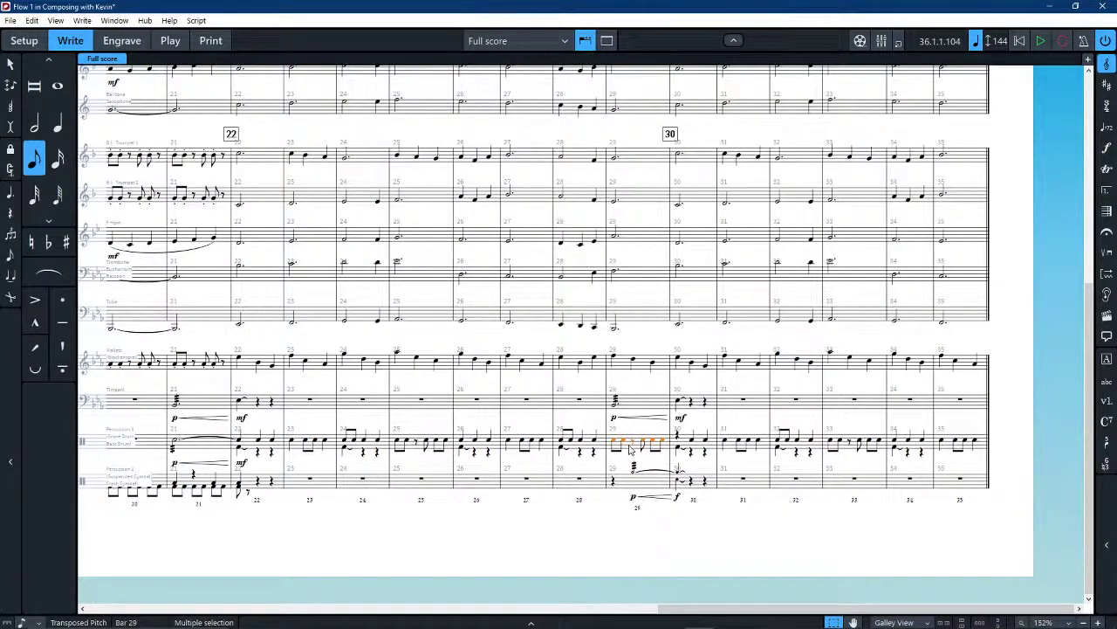
left_click(606, 541)
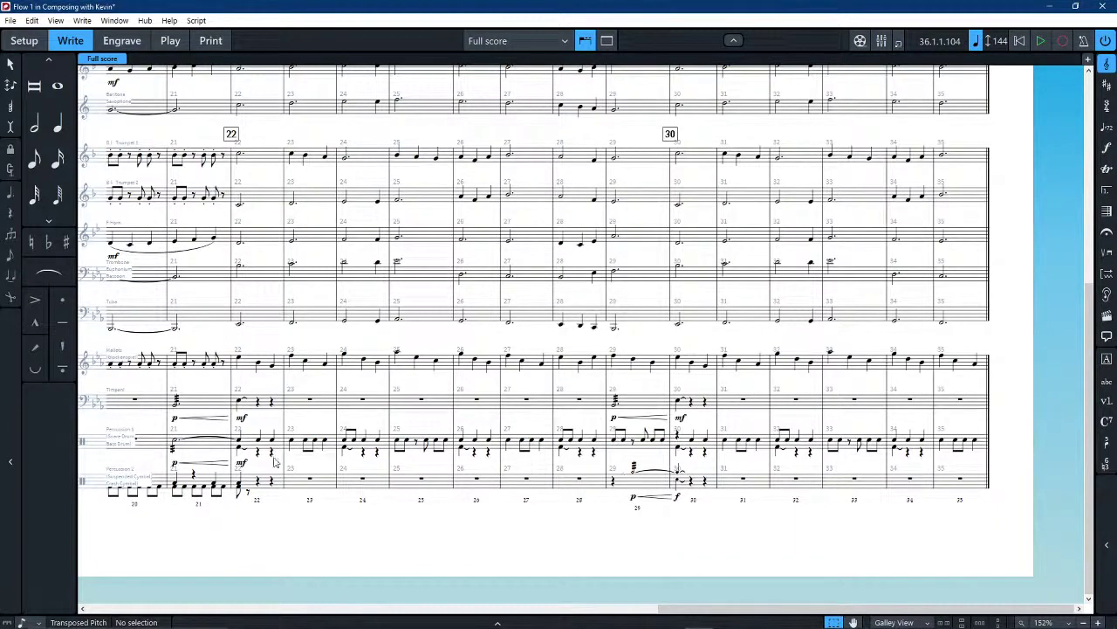
left_click(414, 450)
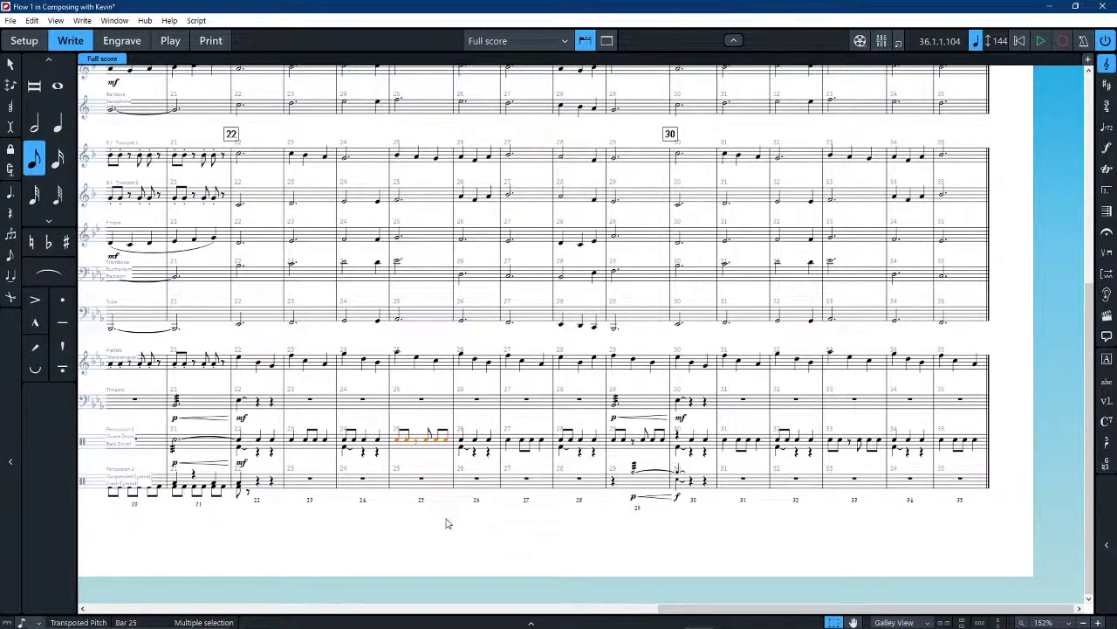
left_click(516, 451)
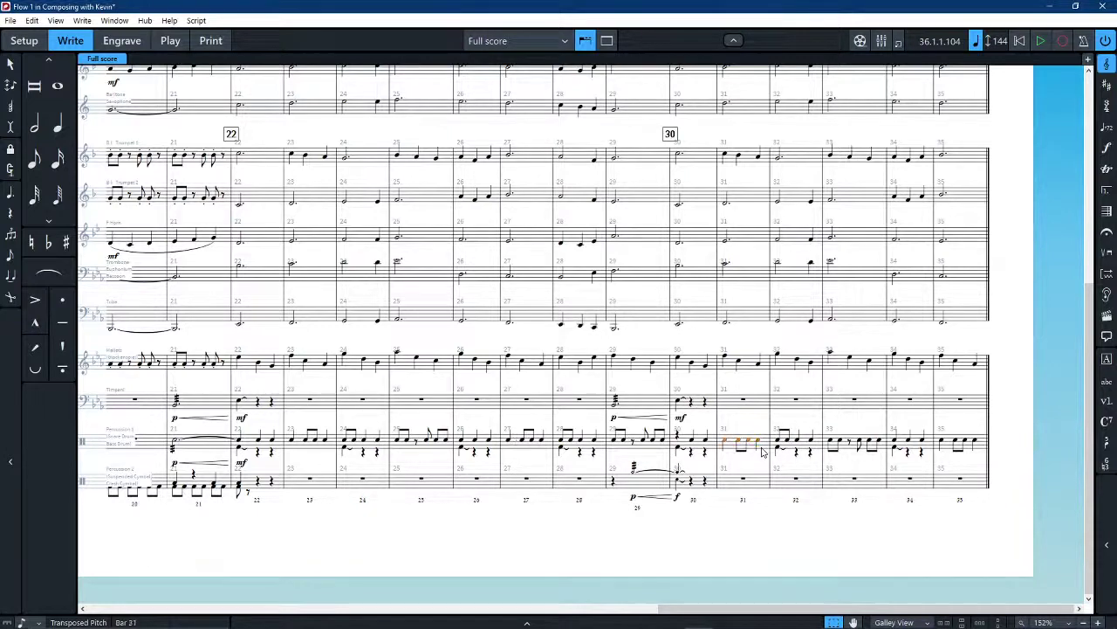
left_click(843, 447)
key("ctrl+v")
left_click(841, 556)
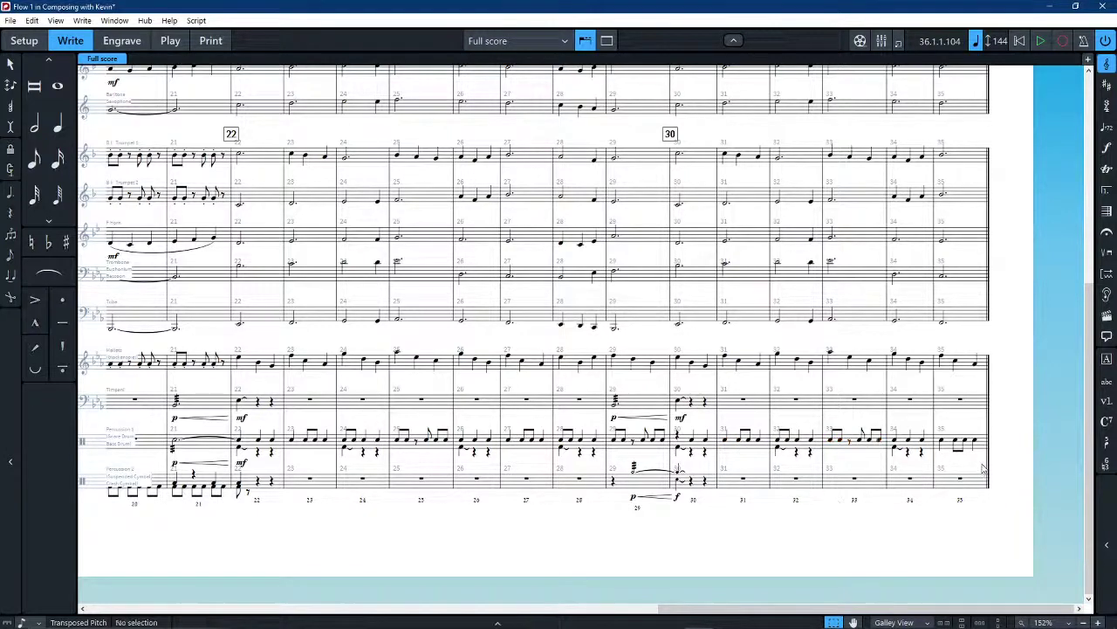
left_click(961, 444)
key("ctrl+v")
left_click(893, 554)
Enter a dotted half note for the bass drum at the start of bar 29 in Percussion 1
scroll(867, 548, "left", 3)
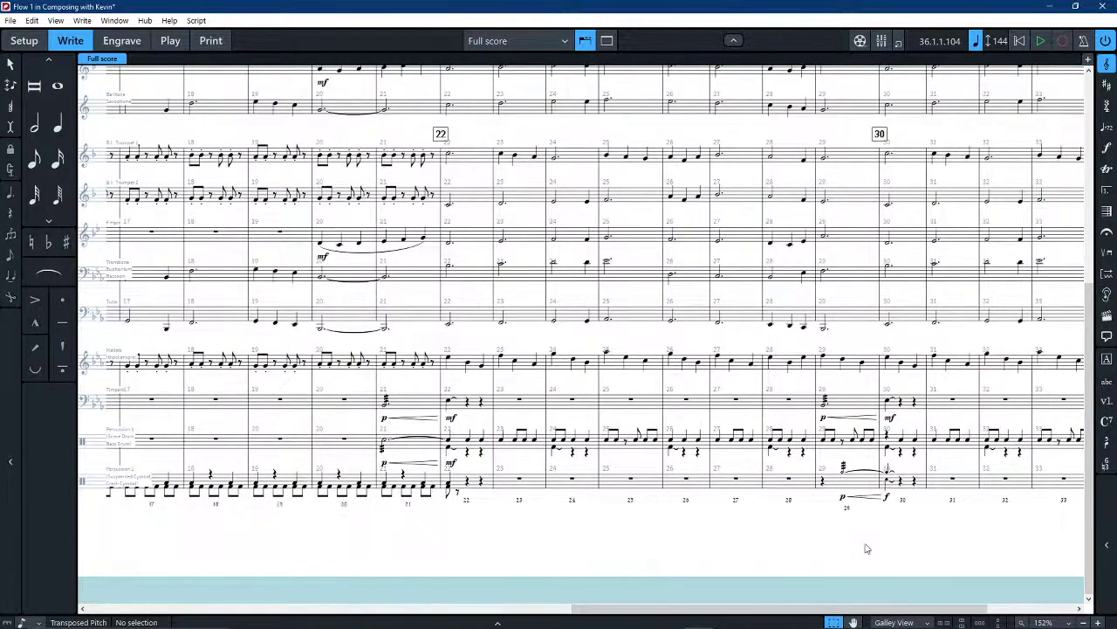
scroll(867, 548, "left", 10)
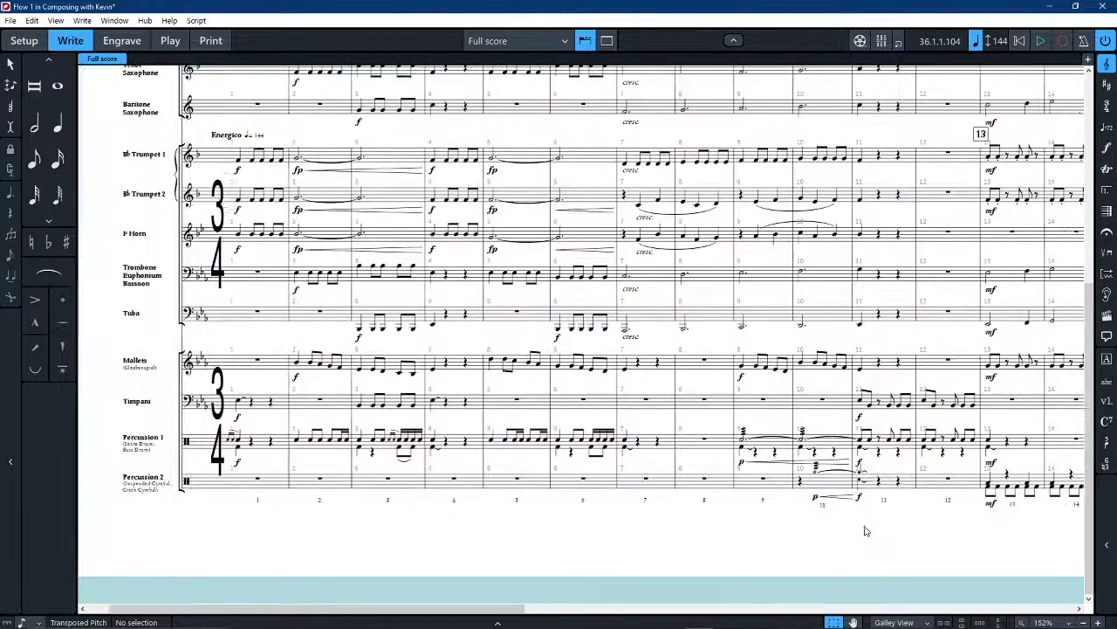
scroll(860, 529, "right", 12)
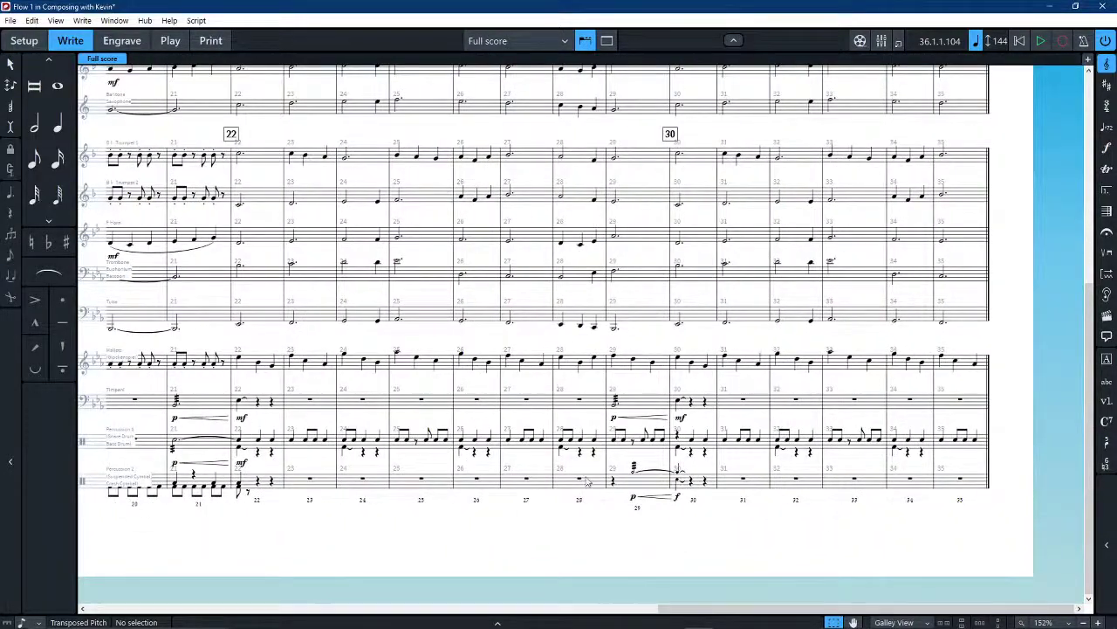
scroll(647, 489, "up", 5)
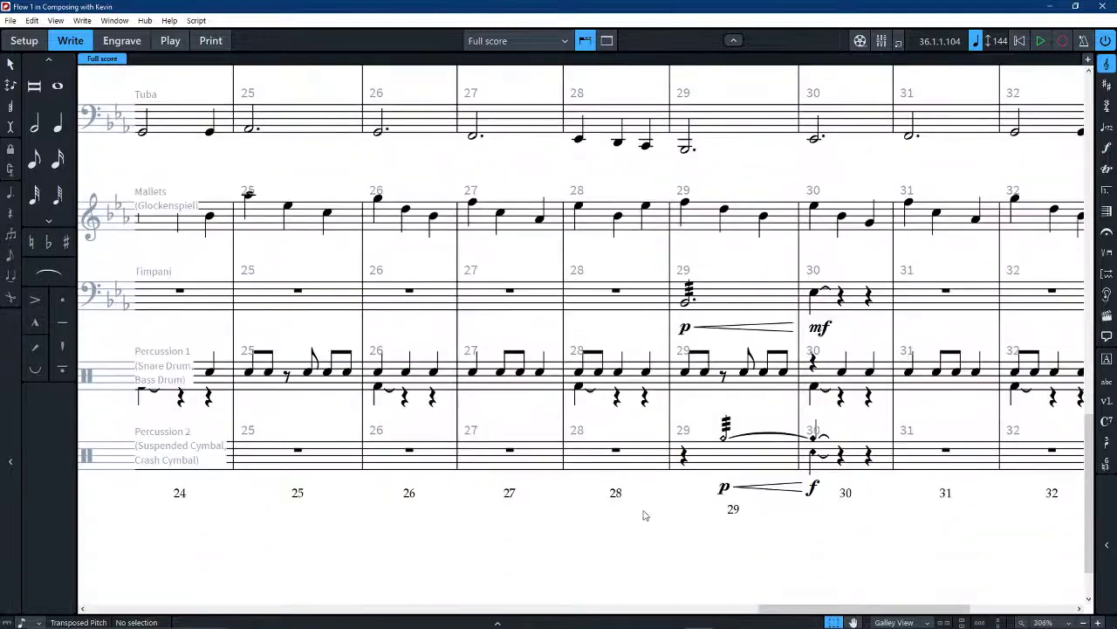
scroll(646, 510, "right", 2)
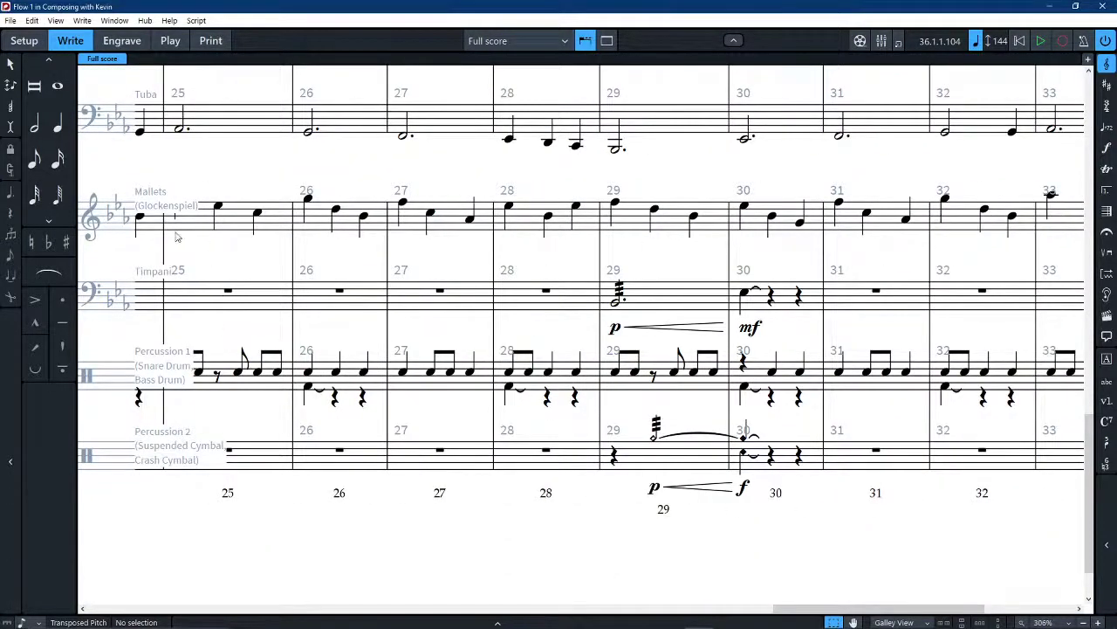
left_click(34, 125)
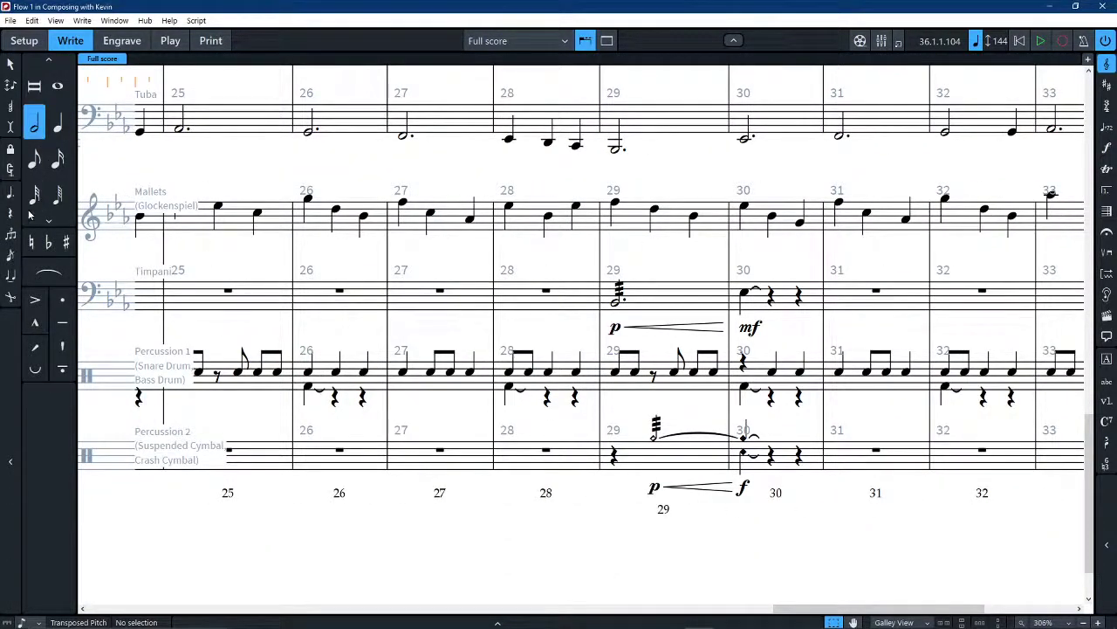
left_click(11, 192)
double_click(620, 392)
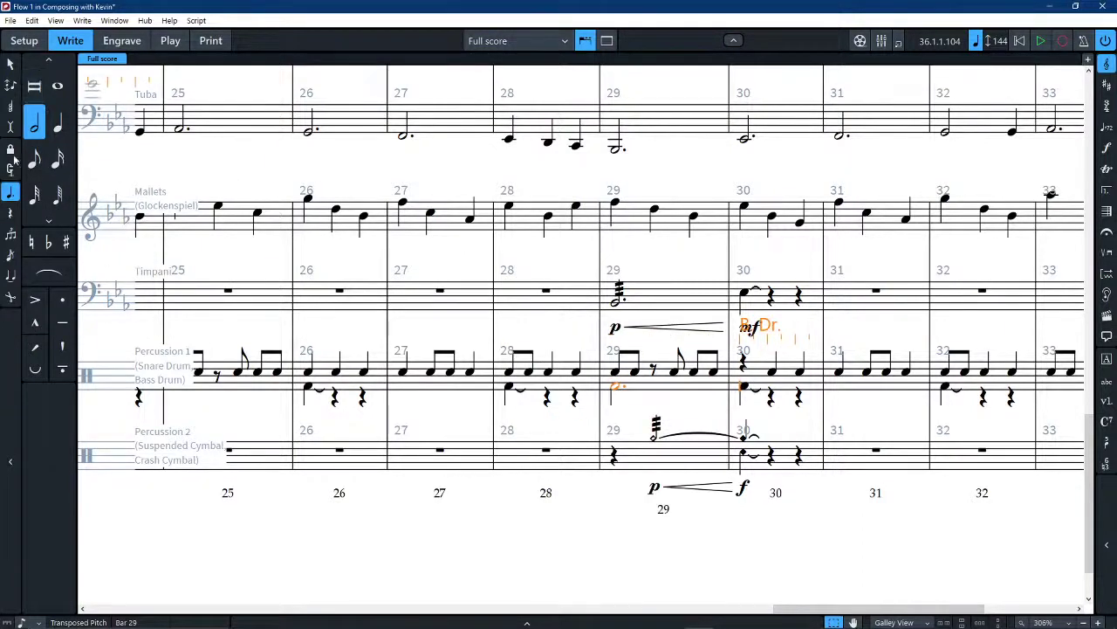
Try to tie the bass drum's dotted half note in Percussion 1's bar 29 to the quarter note in bar 30
left_click(11, 273)
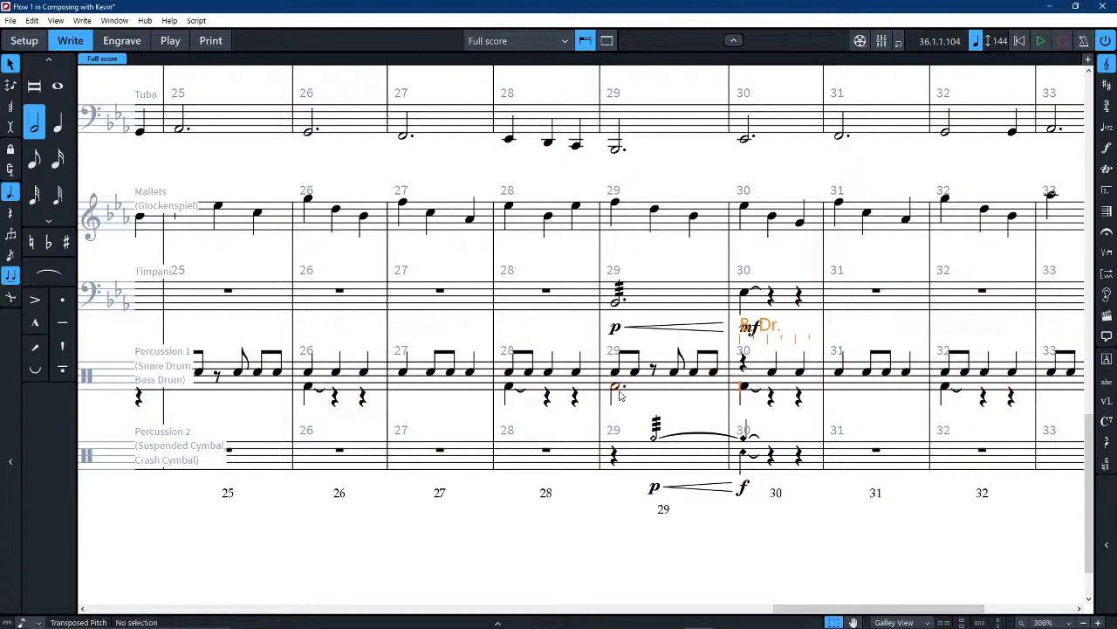
left_click(614, 327)
left_click(10, 274)
key("8")
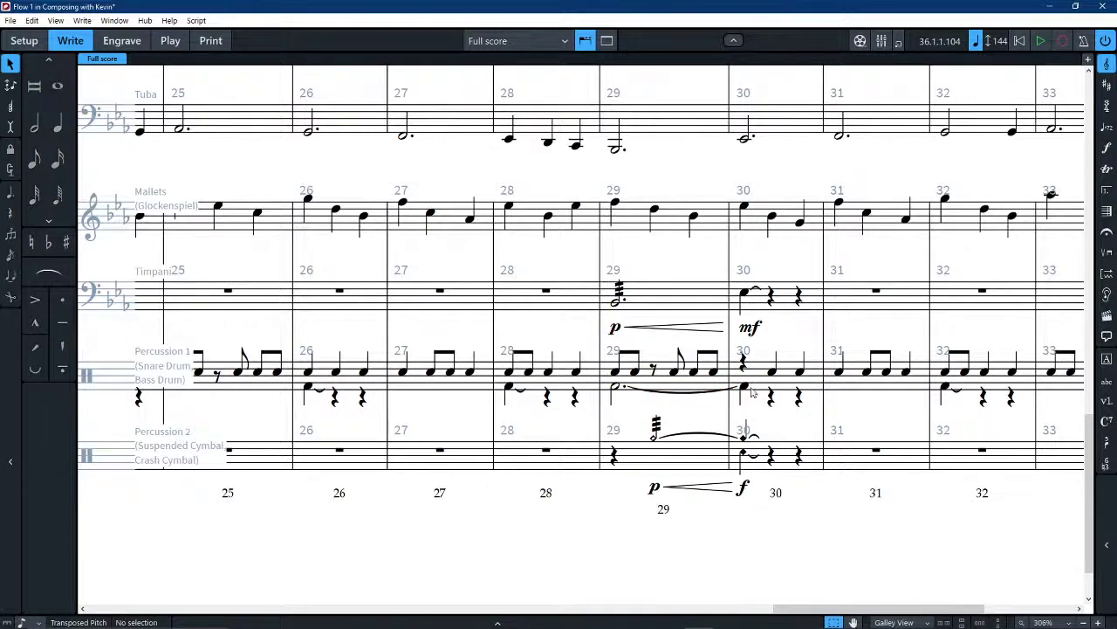
key("Escape")
left_click(730, 391)
key("7")
left_click(744, 389)
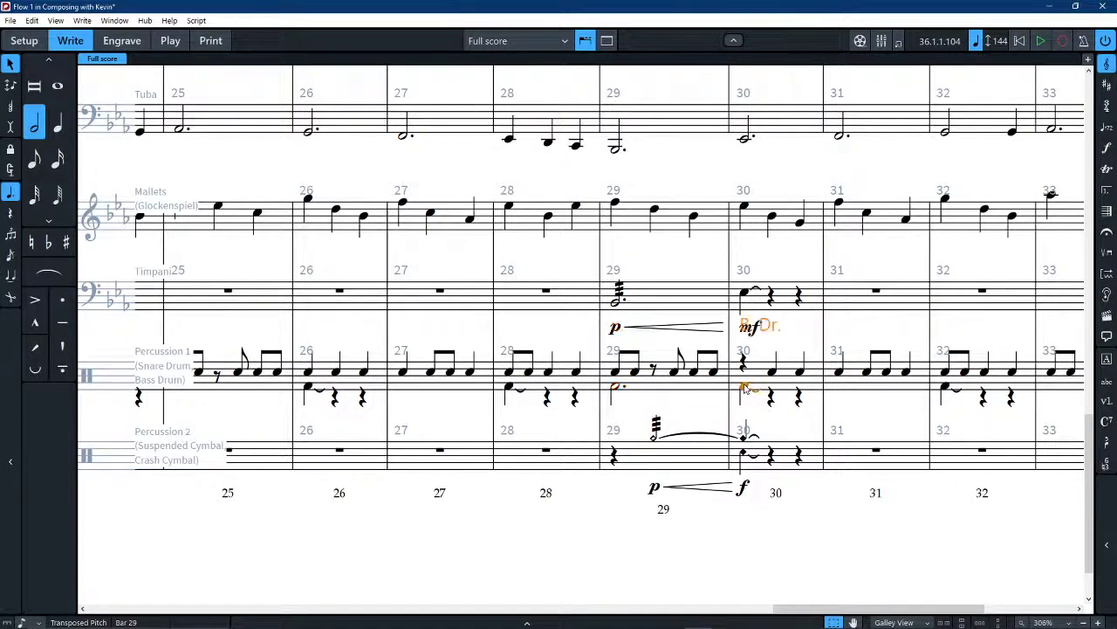
Try to set the single stem tremolo property of Percussion 1's bar 30 bass drum note in Engrave mode, and return to Write mode
left_click(119, 43)
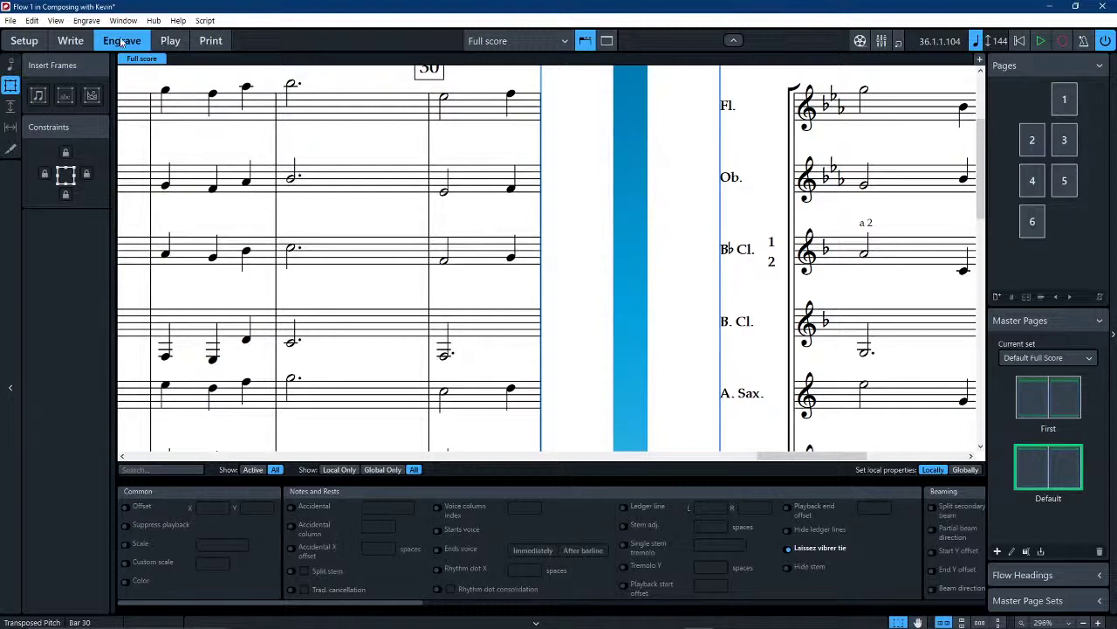
left_click(623, 545)
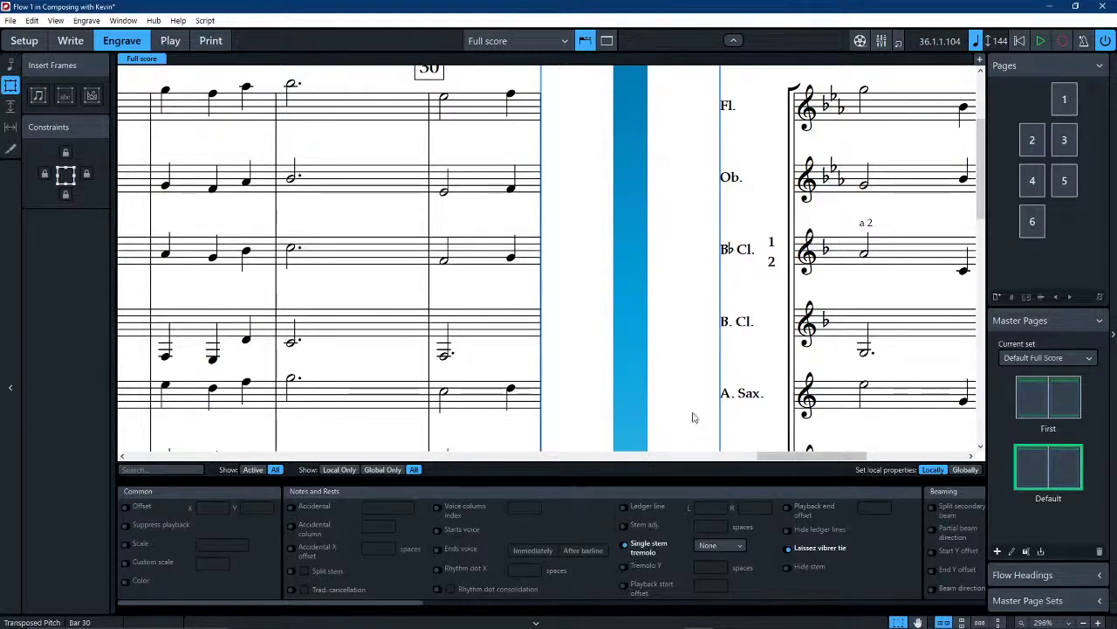
key("ctrl+8")
scroll(598, 510, "down", 3)
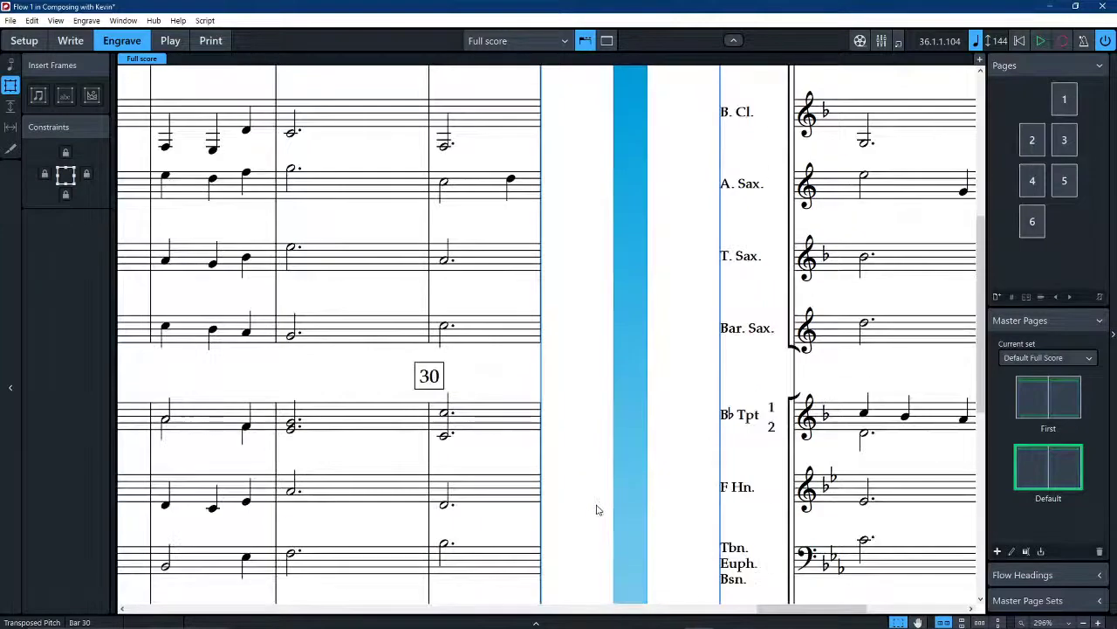
scroll(595, 524, "down", 8)
scroll(594, 524, "left", 3)
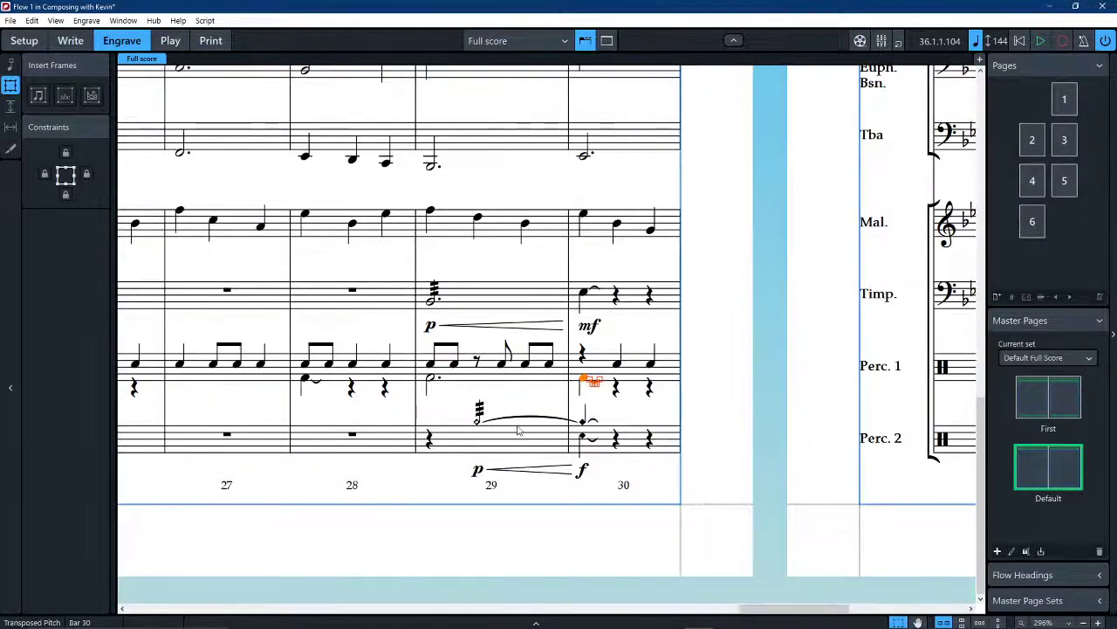
left_click(431, 381)
left_click(78, 47)
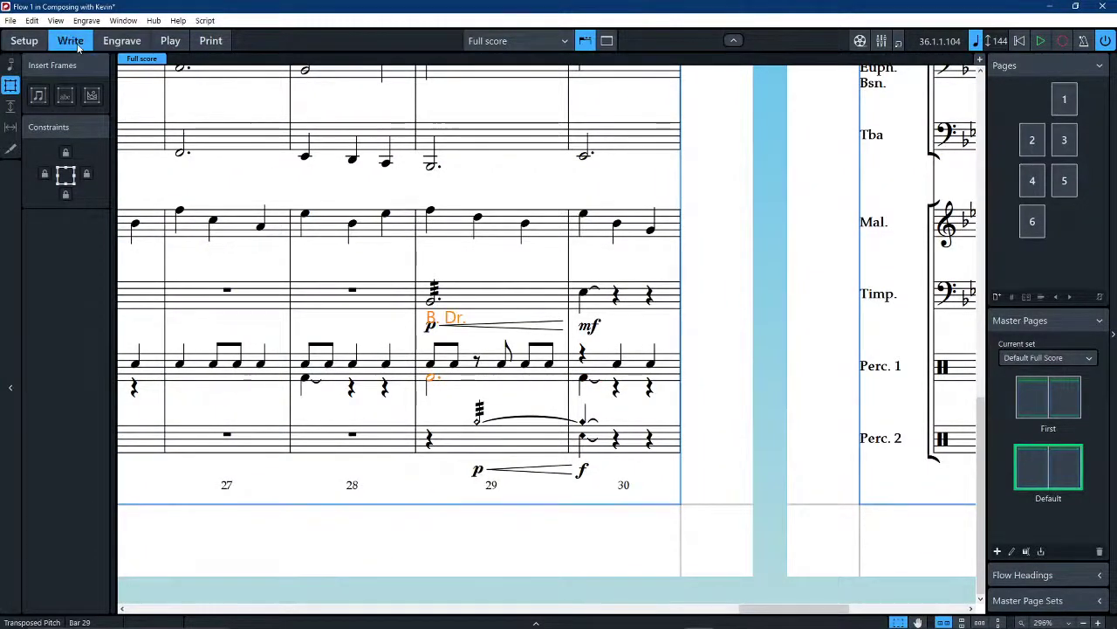
Tie the bass drum's dotted half note in bar 29 to bar 30 and give it a three-stroke tremolo
scroll(506, 376, "down", 8)
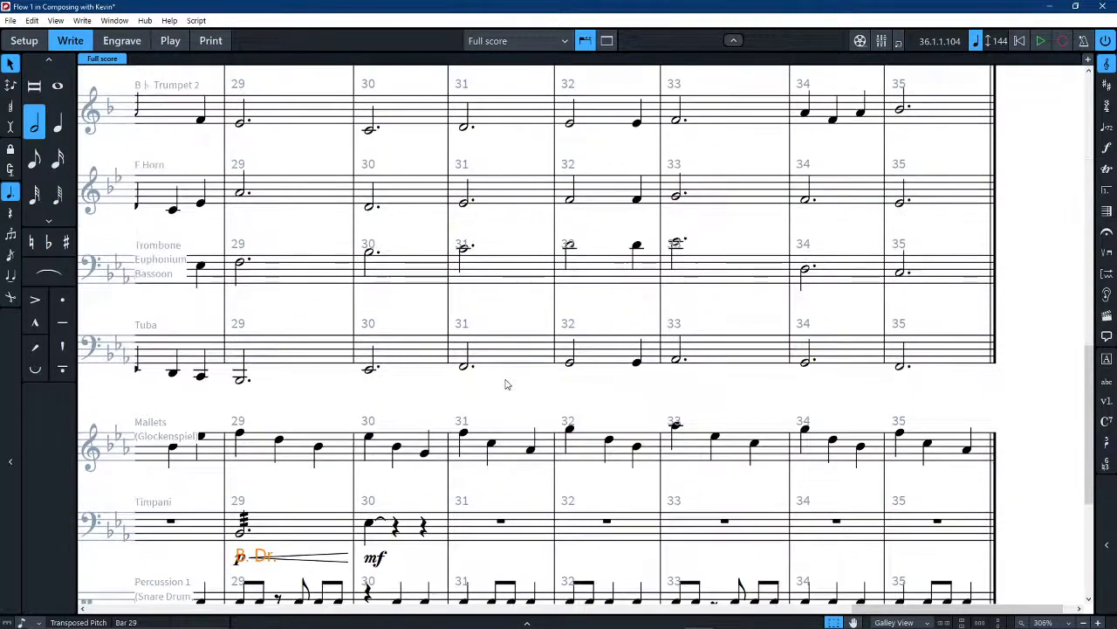
scroll(505, 384, "down", 5)
scroll(523, 393, "left", 4)
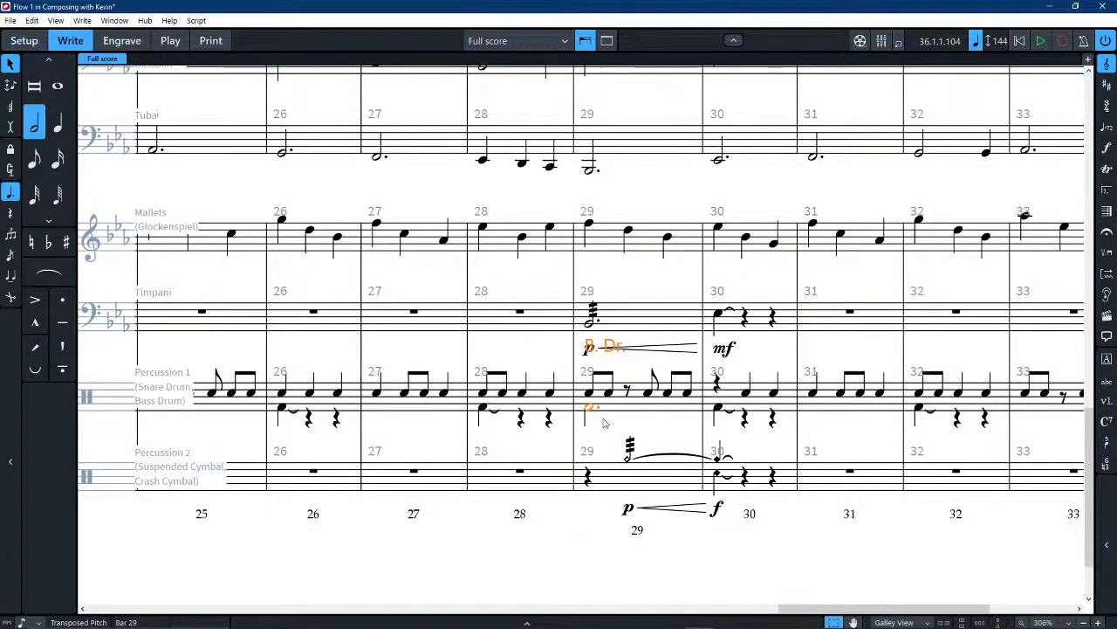
key("8")
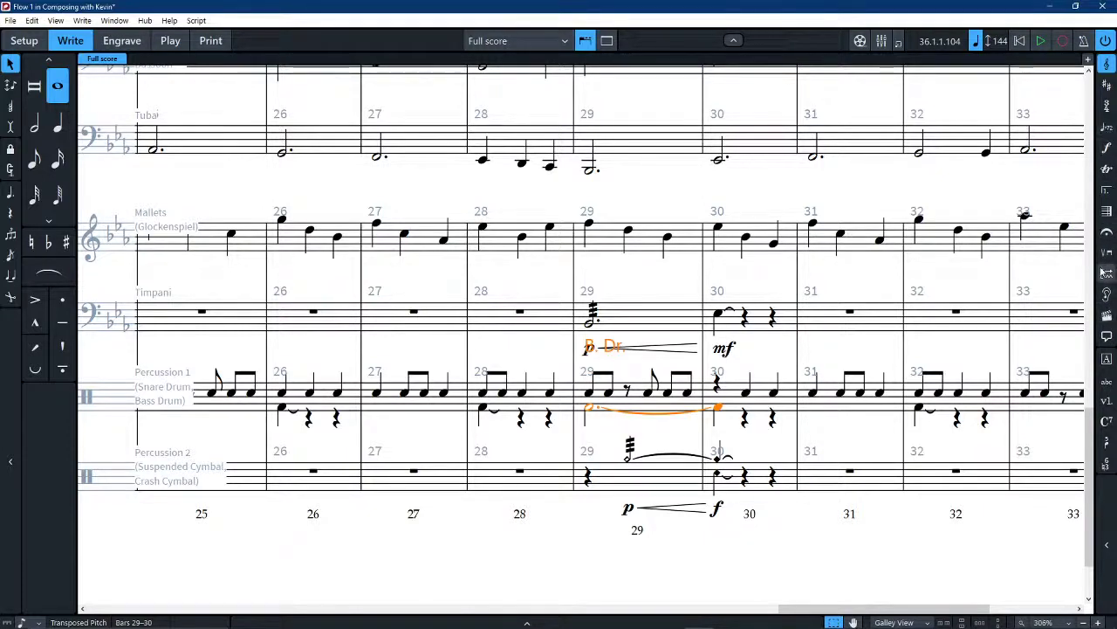
left_click(1106, 190)
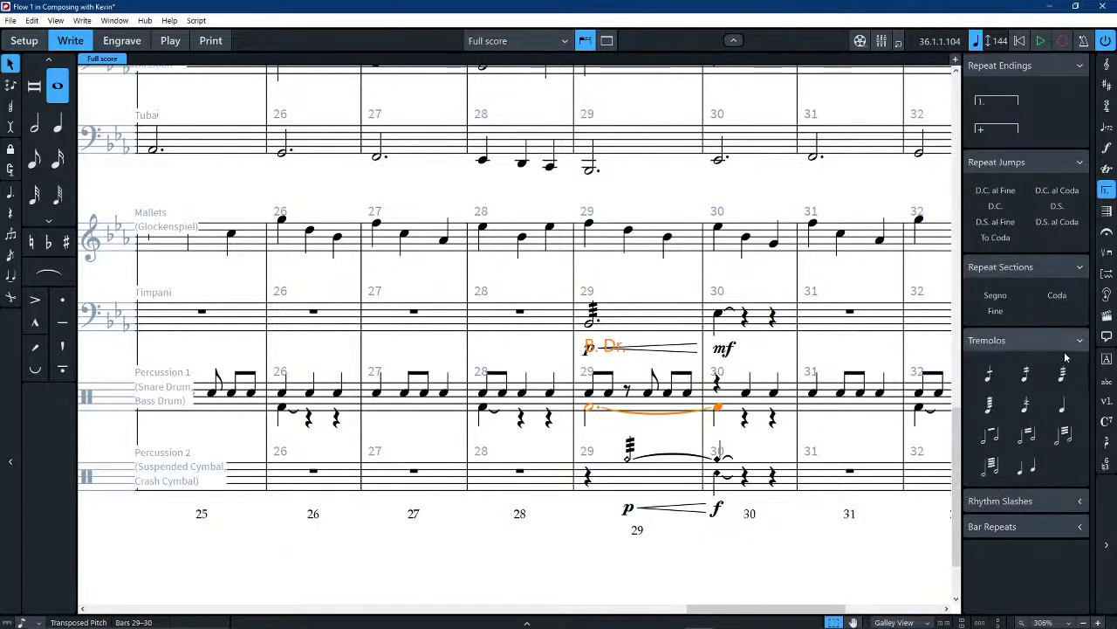
left_click(1062, 373)
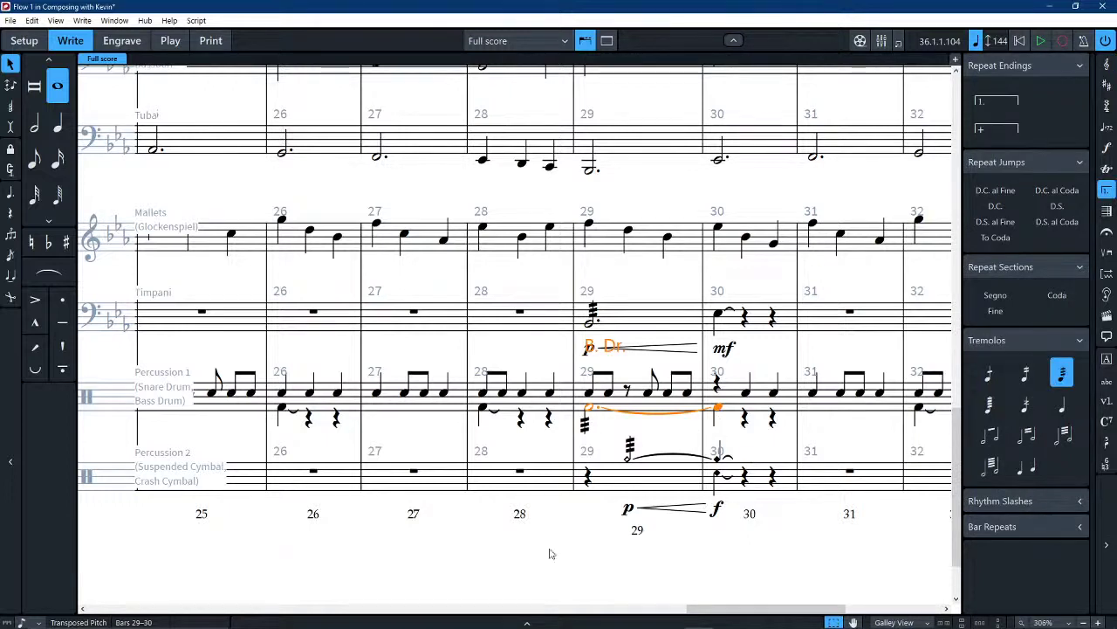
Enable the laissez vibrer tie on the tied bass drum roll in Percussion 1's bars 29–30
left_click(526, 622)
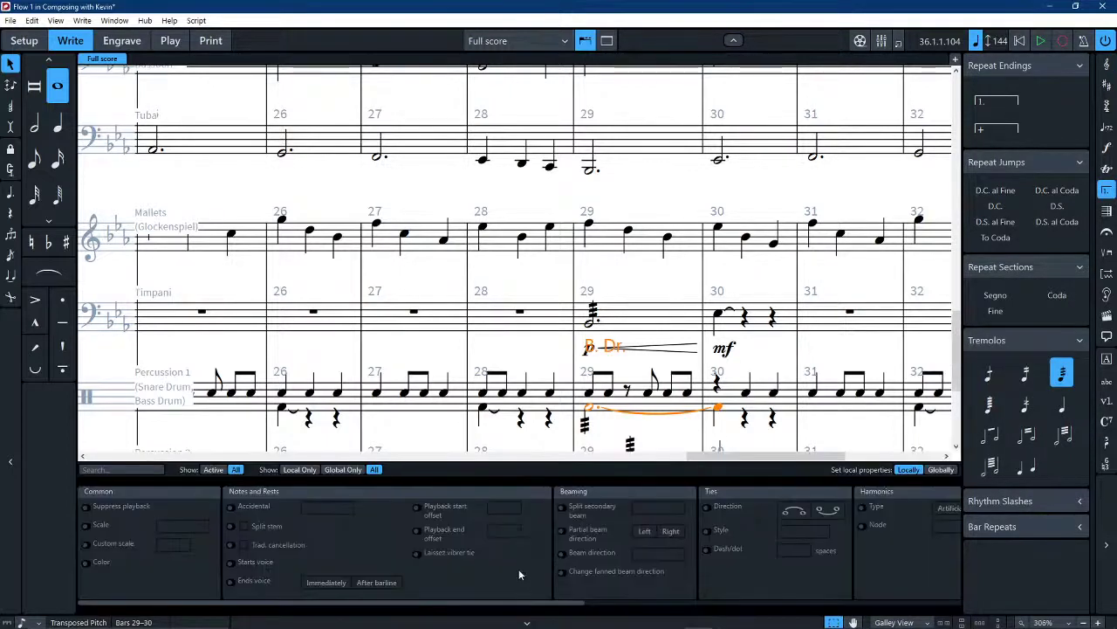
left_click(418, 552)
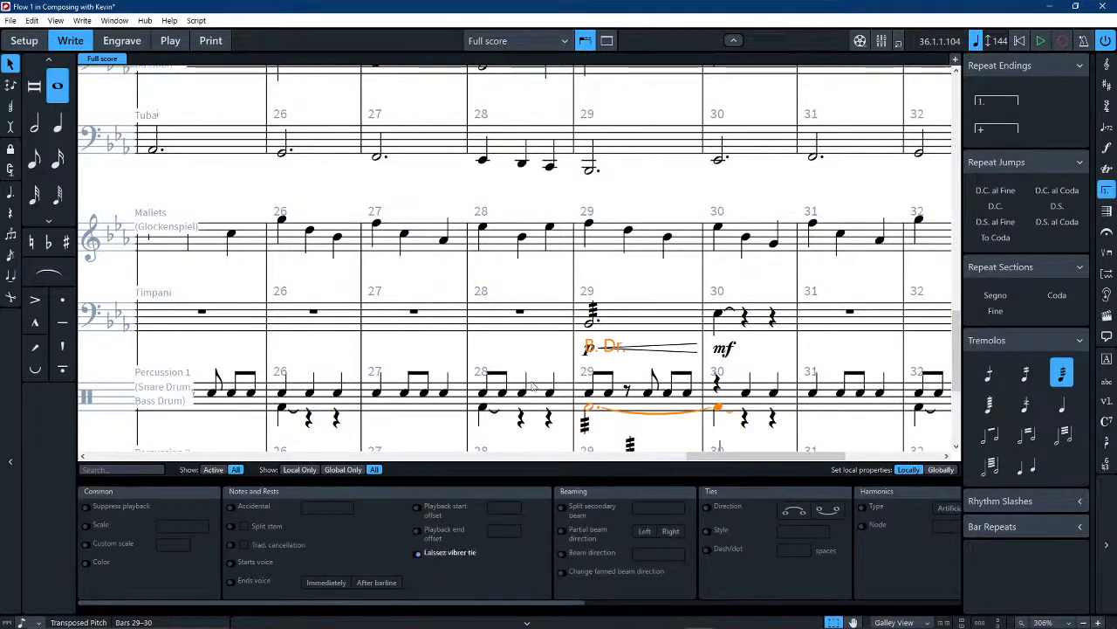
left_click(523, 619)
left_click(758, 530)
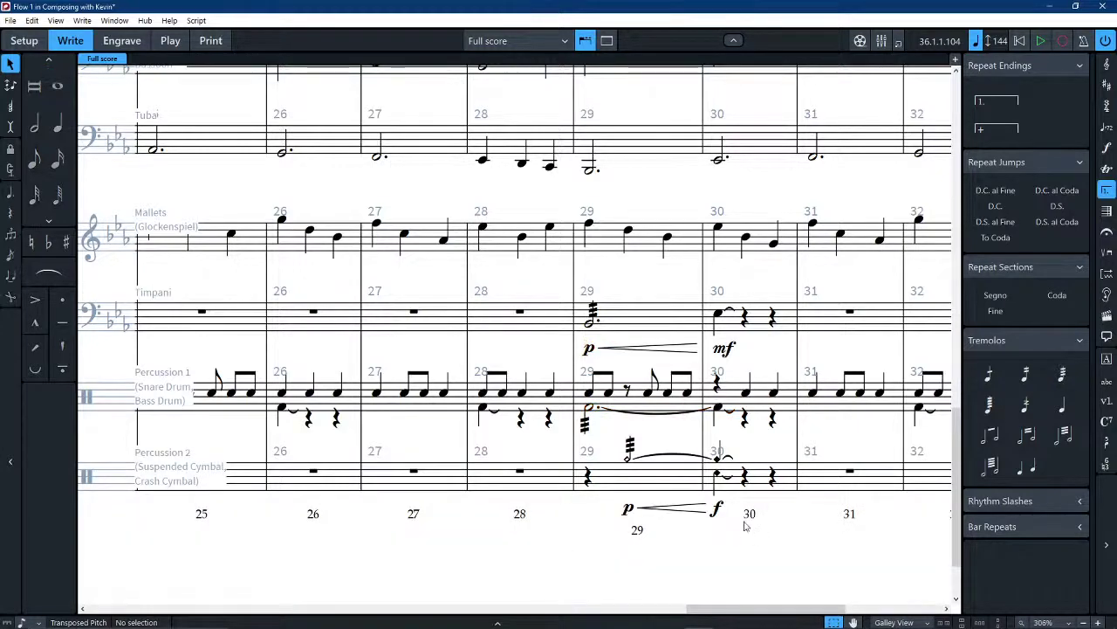
Add p<f dynamics to the tied bass drum roll starting in Percussion 1's bar 29
left_click(586, 410)
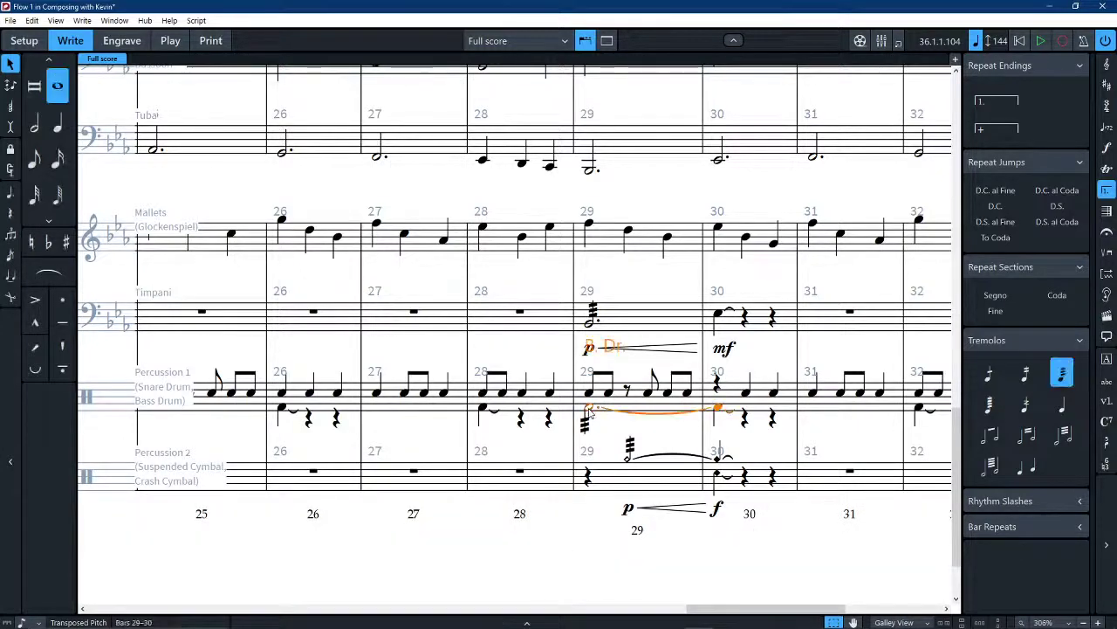
key("shift+d")
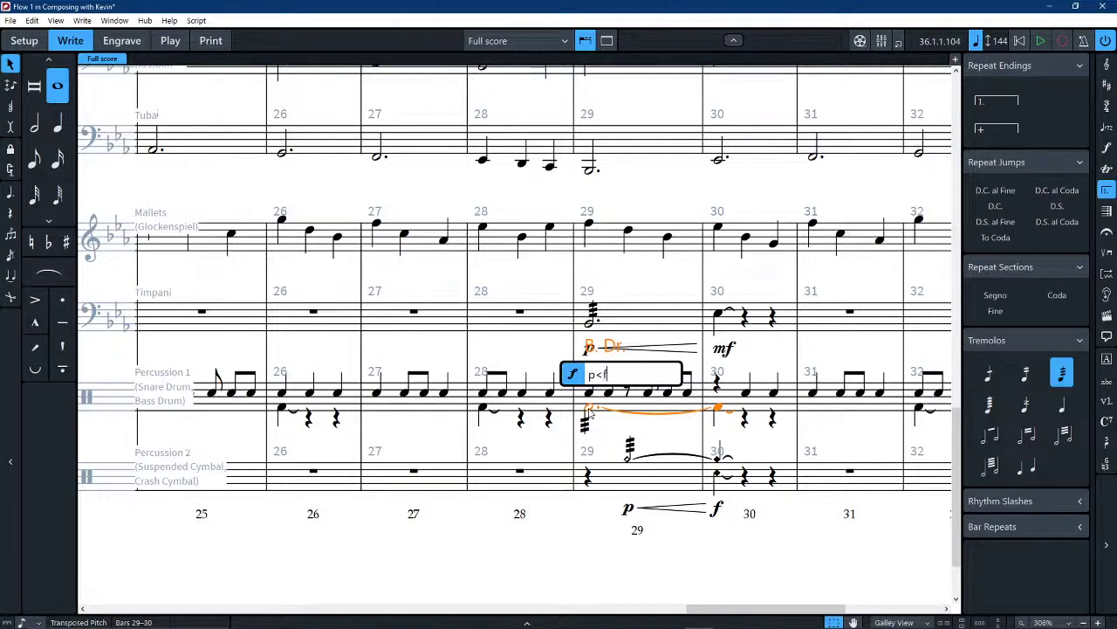
key("Return")
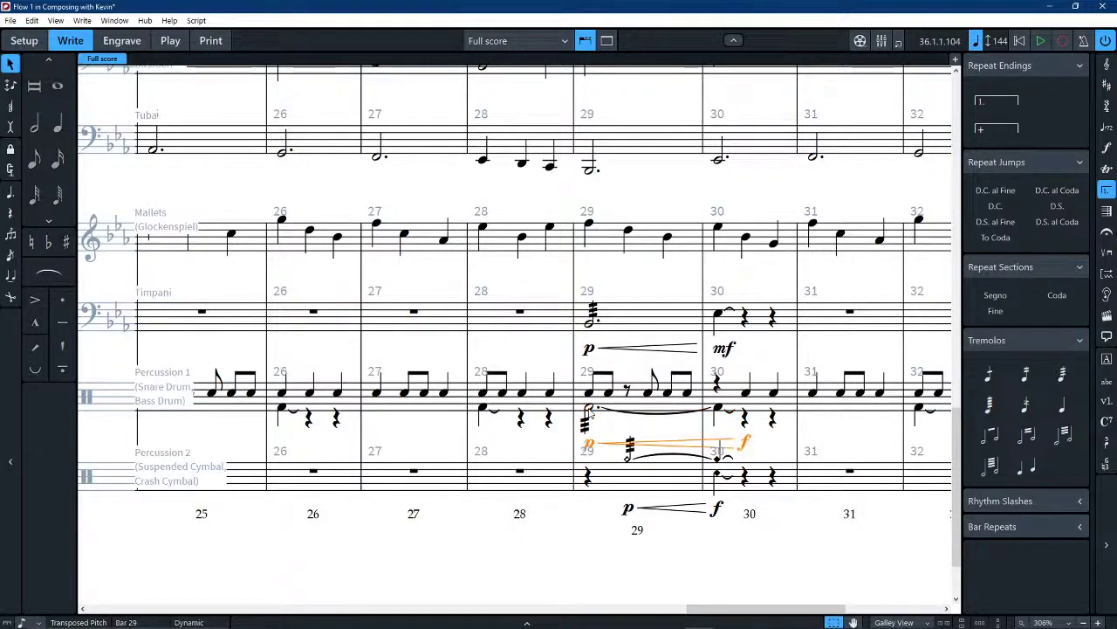
key("Escape")
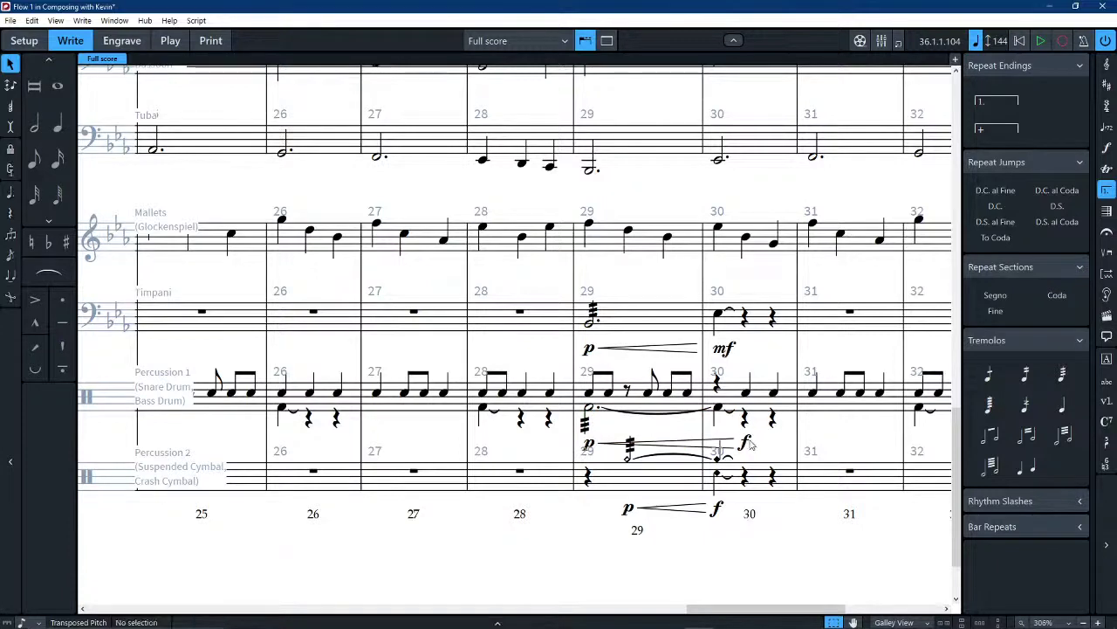
Try to move the f of Percussion 1's new dynamics to bar 30's downbeat with the p at the start of bar 29
left_click(747, 443)
key("alt+Left")
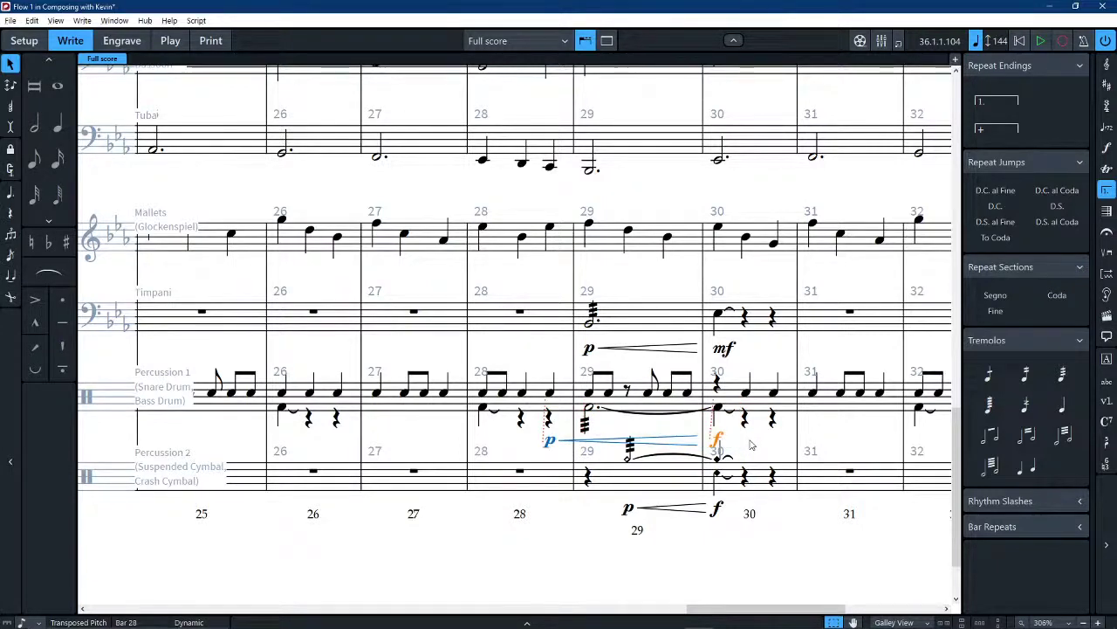
left_click(549, 440)
key("alt+Right")
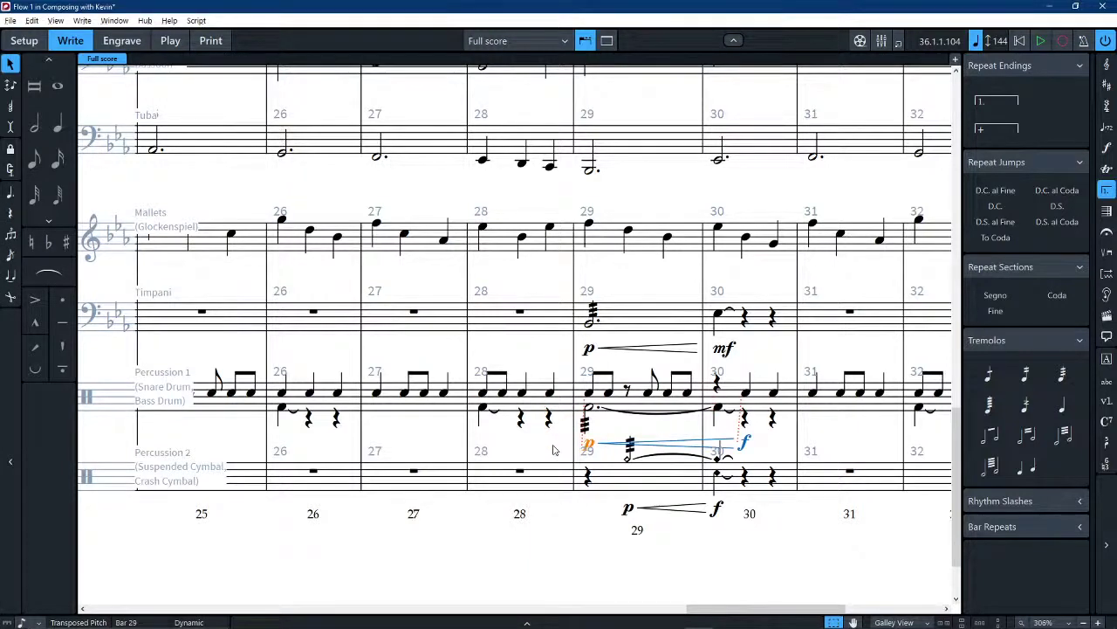
Delete the crescendo hairpin between Percussion 1's p and f, and try shifting the f back to bar 30's downbeat
left_click(687, 442)
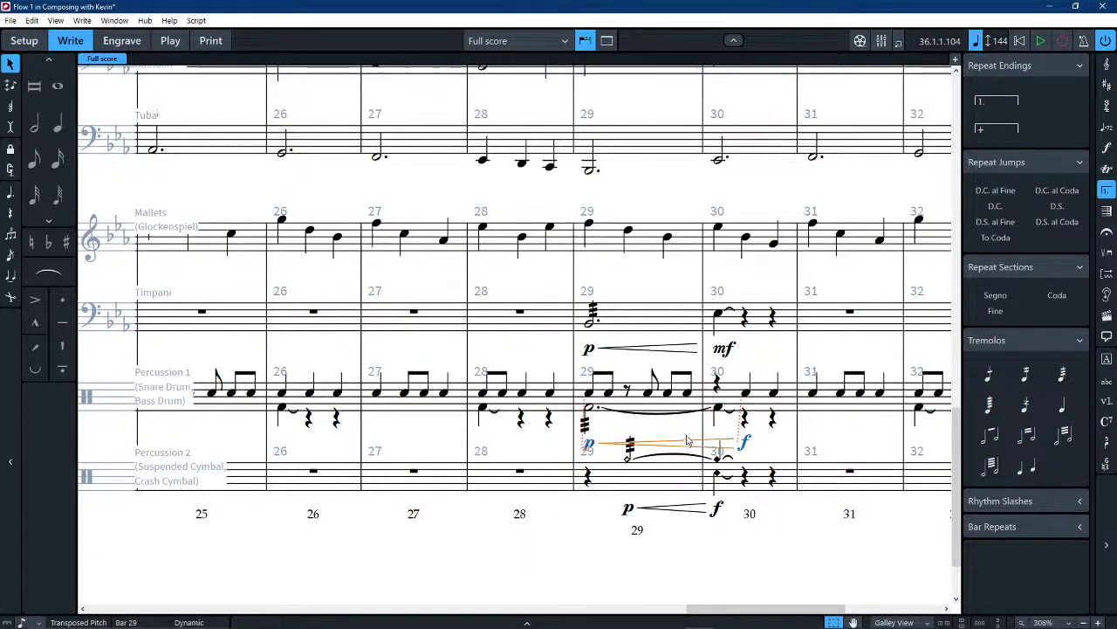
left_click(745, 444)
key("alt+Left")
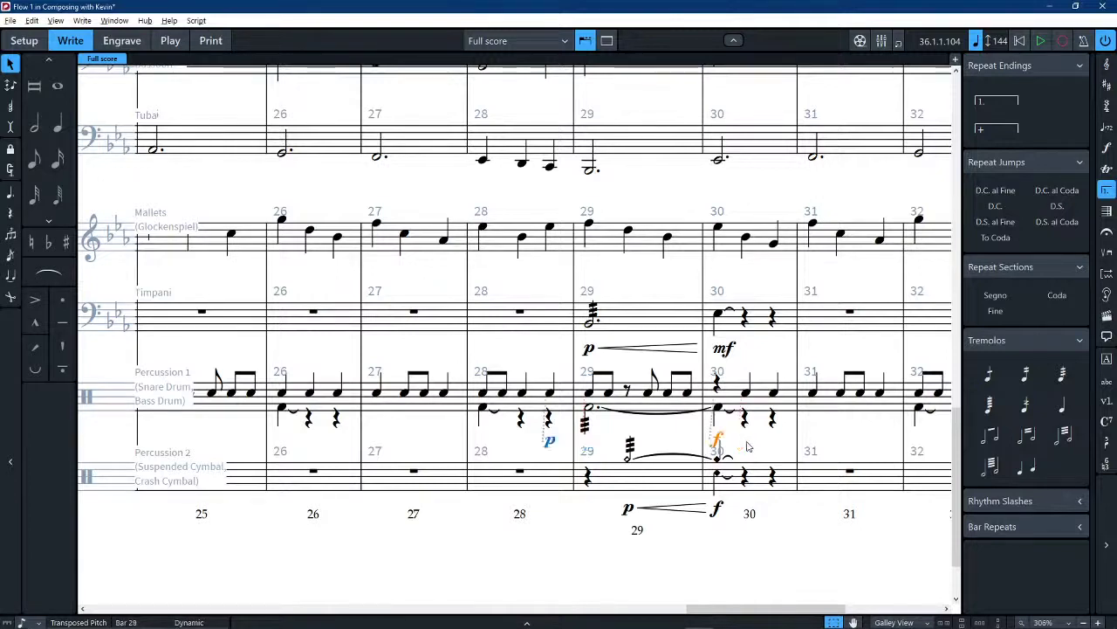
key("alt+Right")
key("Escape")
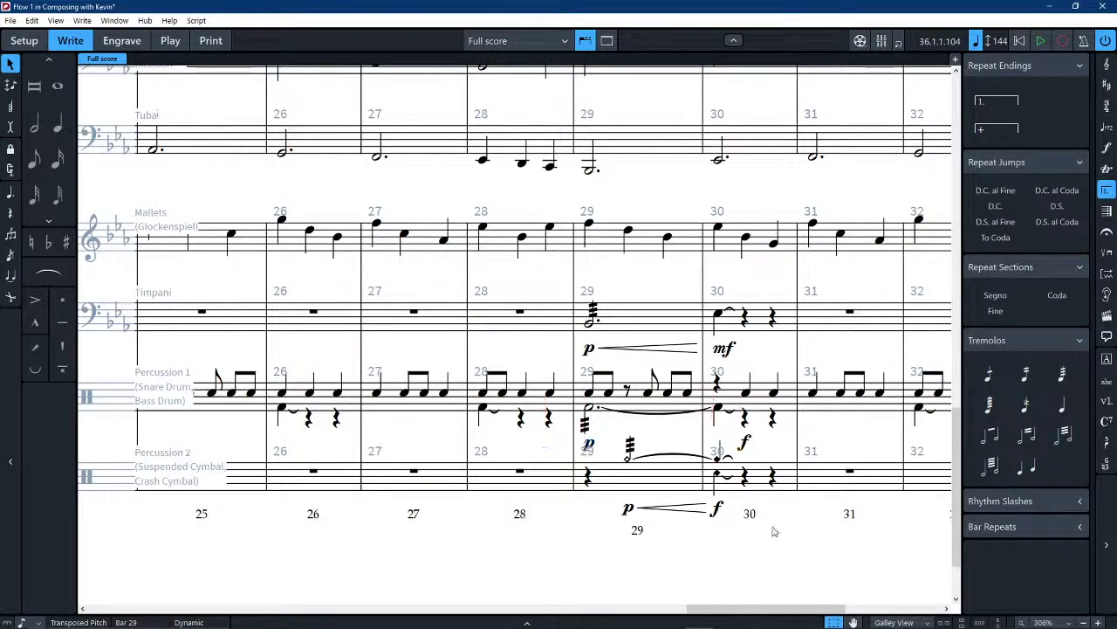
Try to attach an f dynamic to the tied bass drum note at the start of bar 30
left_click(719, 411)
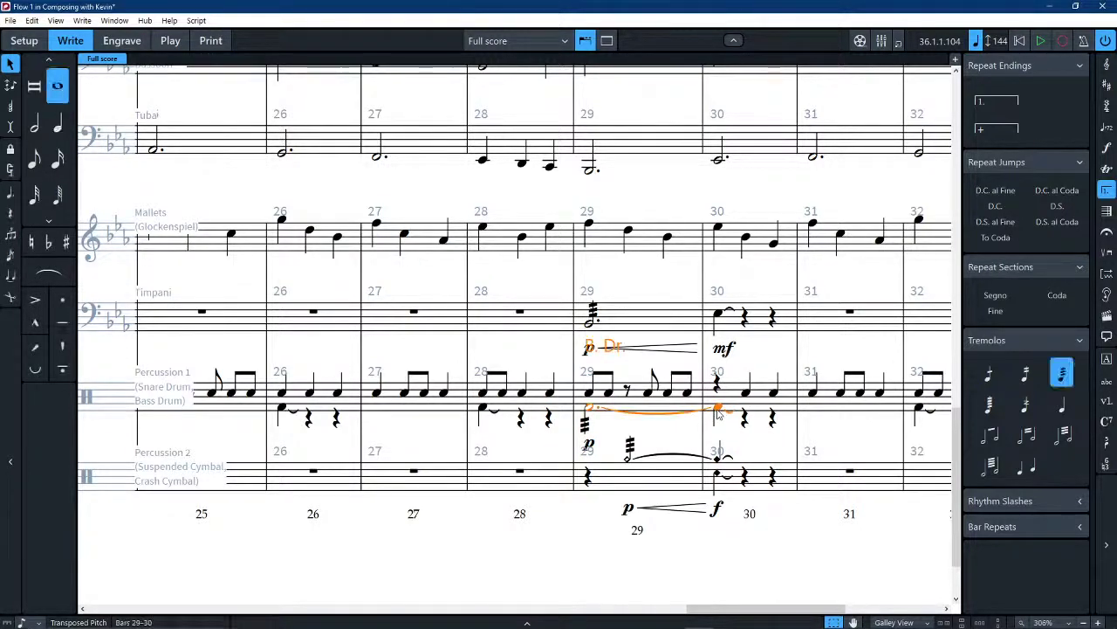
key("shift+d")
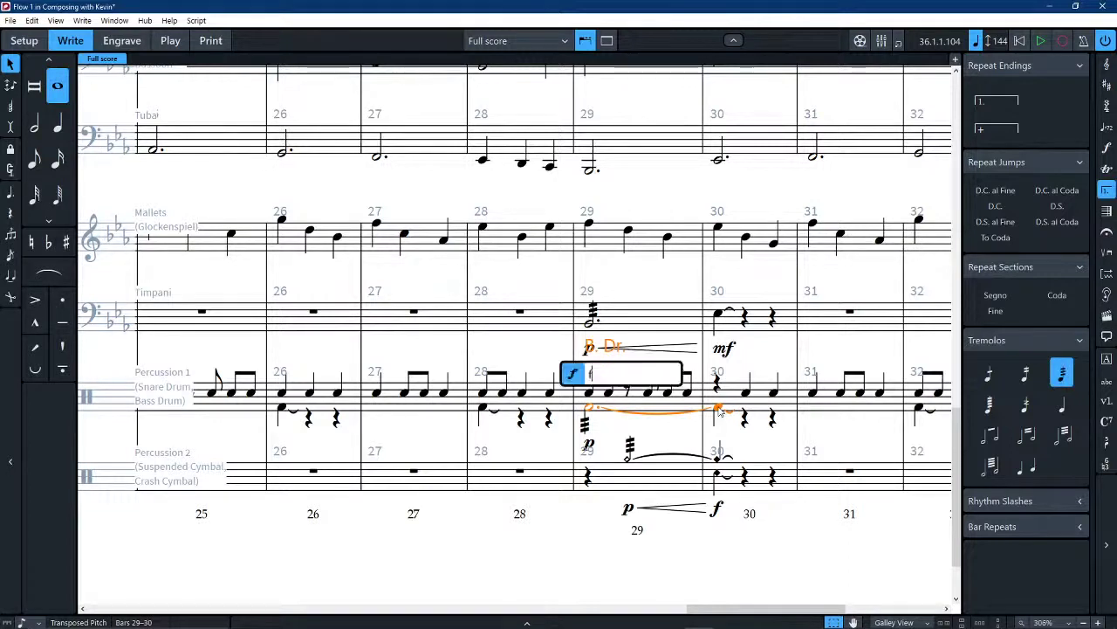
key("Return")
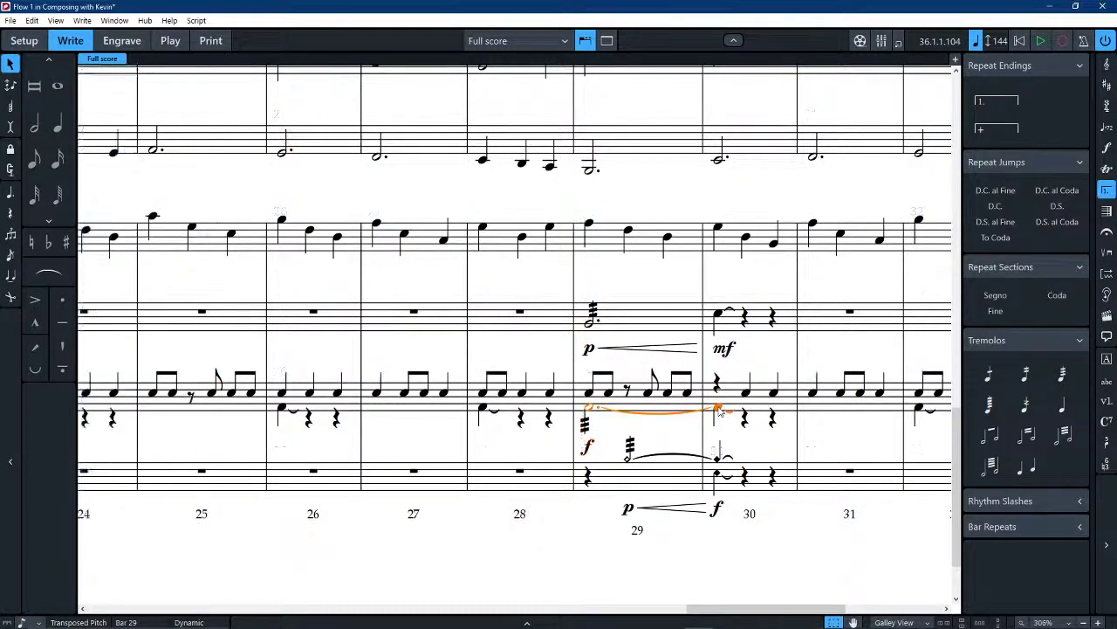
Add an f dynamic at Percussion 1's second-beat rest in bar 30 and shift it back to the downbeat
left_click(744, 420)
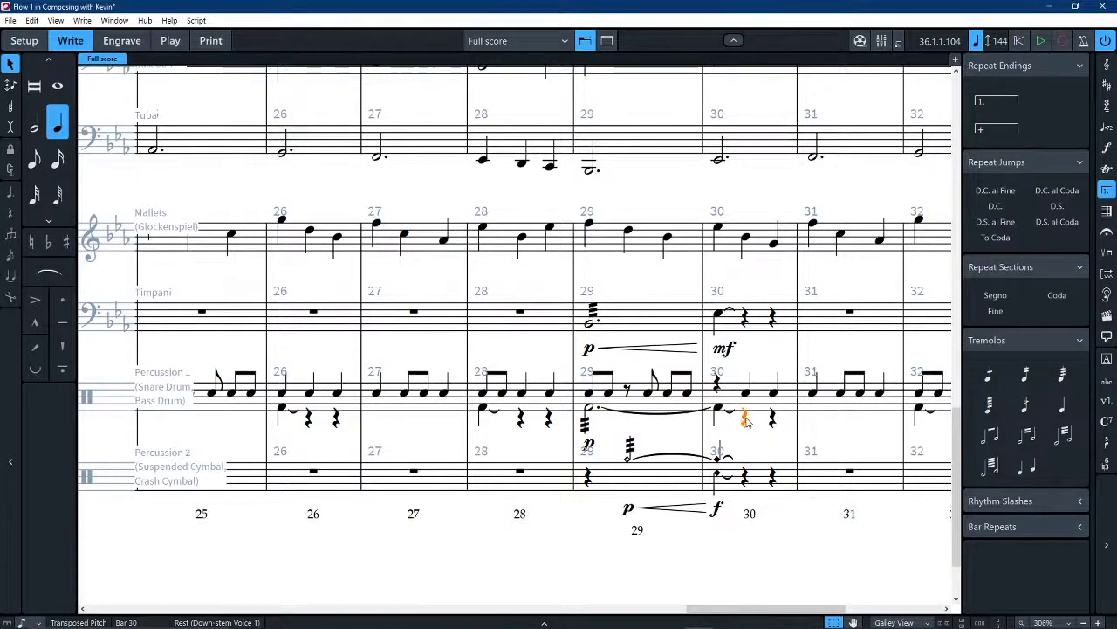
key("shift+d")
type("f")
key("Return")
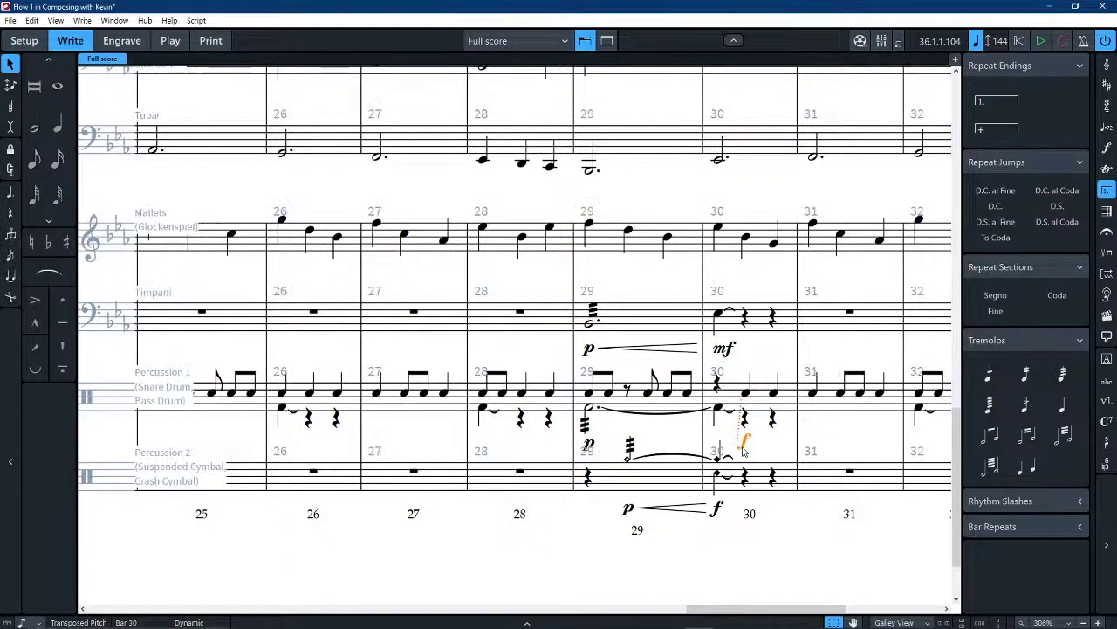
key("alt+Left")
Select Percussion 1's notes across bar 29 together with the bass drum roll and add a p< crescendo
left_click(589, 411)
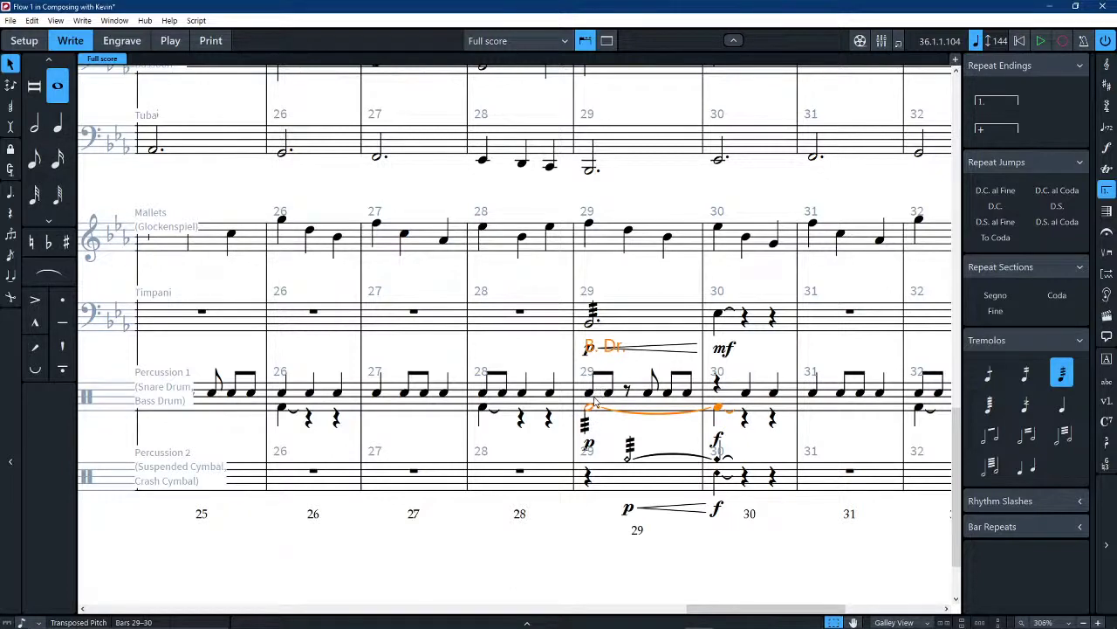
key("shift+Right")
key("shift+Right")
key("shift+Right")
key("shift+Right")
key("shift+Right")
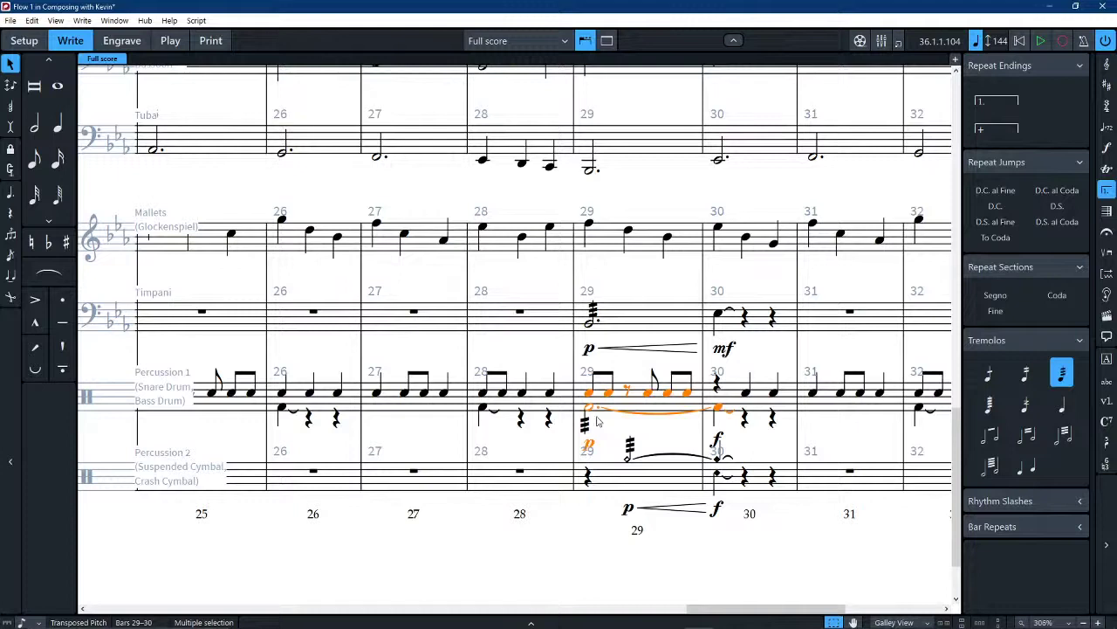
key("shift+d")
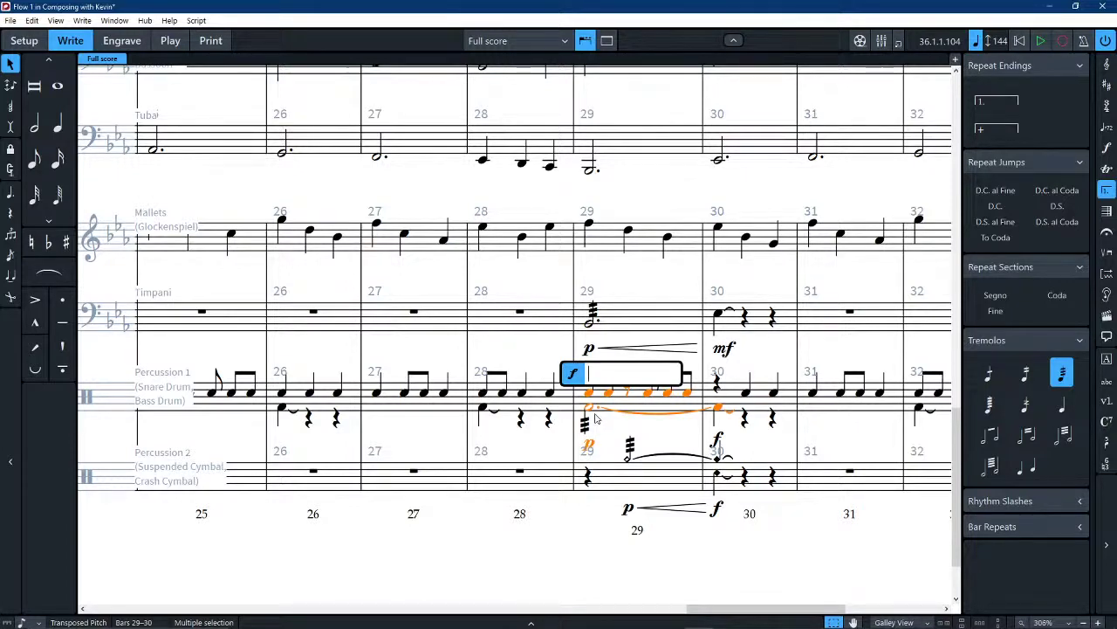
type("p<")
key("Return")
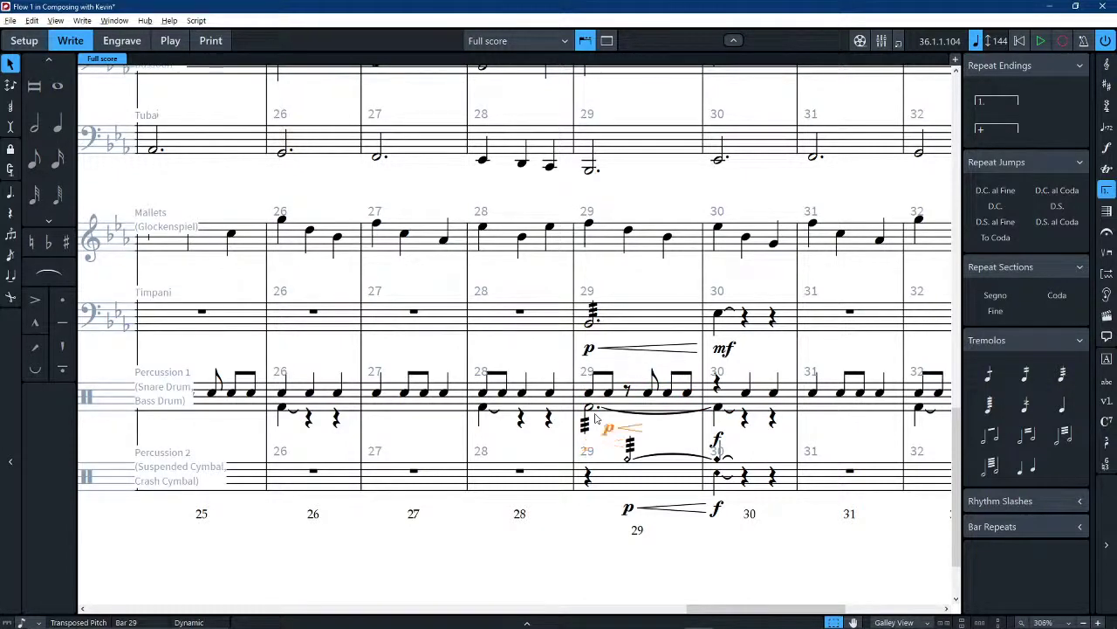
left_click(656, 553)
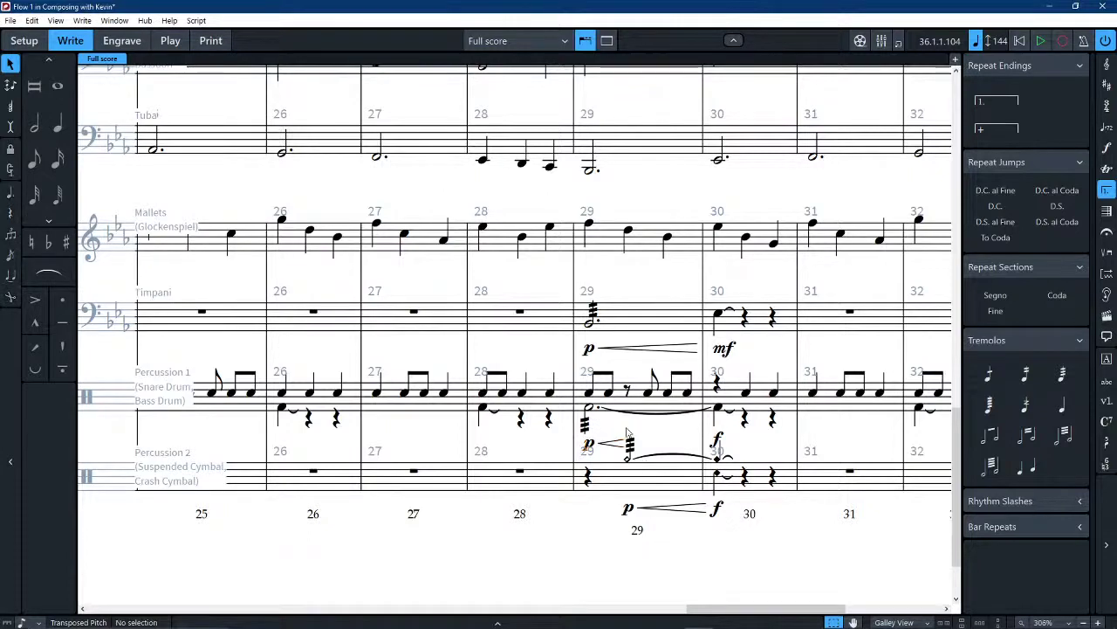
Extend Percussion 1's crescendo hairpin across bar 29 until it reaches the f at bar 30
left_click(628, 444)
left_click_drag(628, 445, 705, 451)
left_click(707, 563)
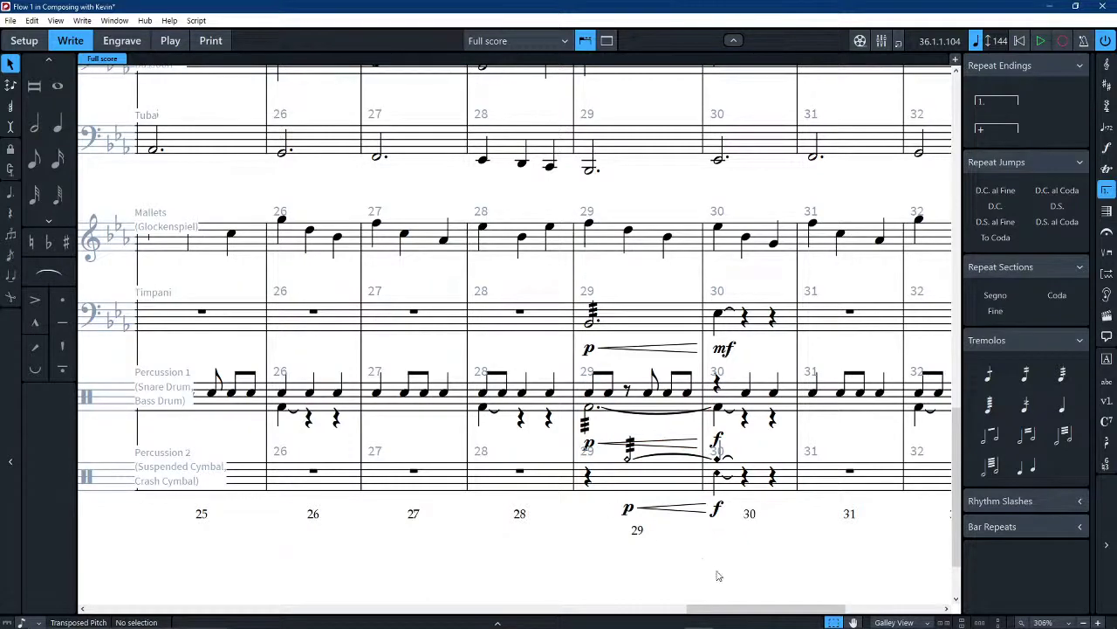
Insert 20 empty bars at the end of the flow
scroll(703, 476, "right", 3)
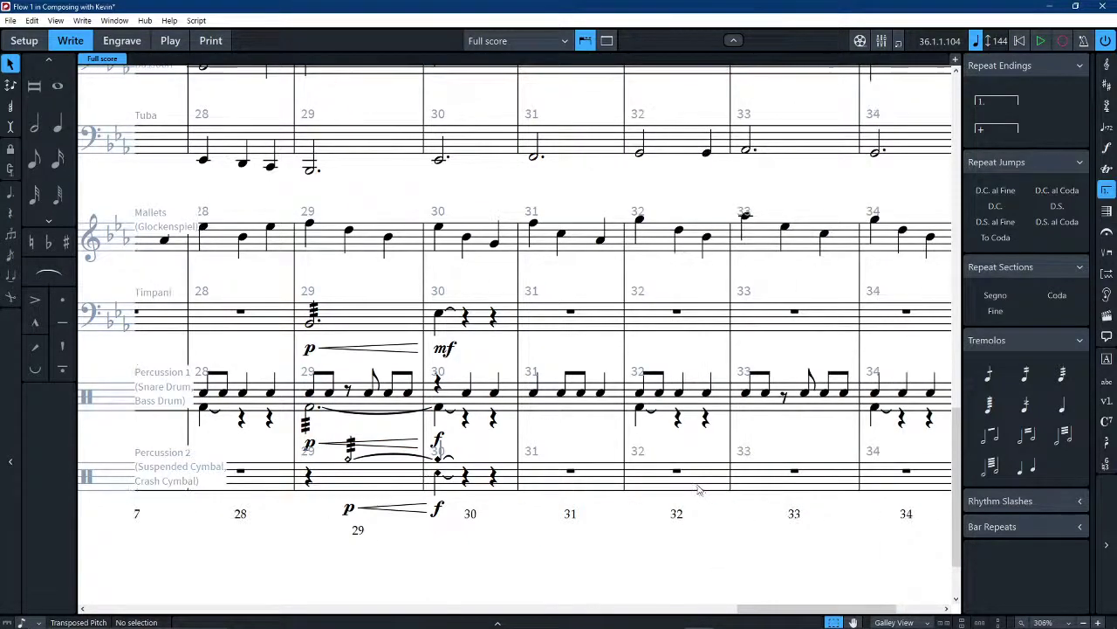
scroll(494, 460, "down", 3, "ctrl")
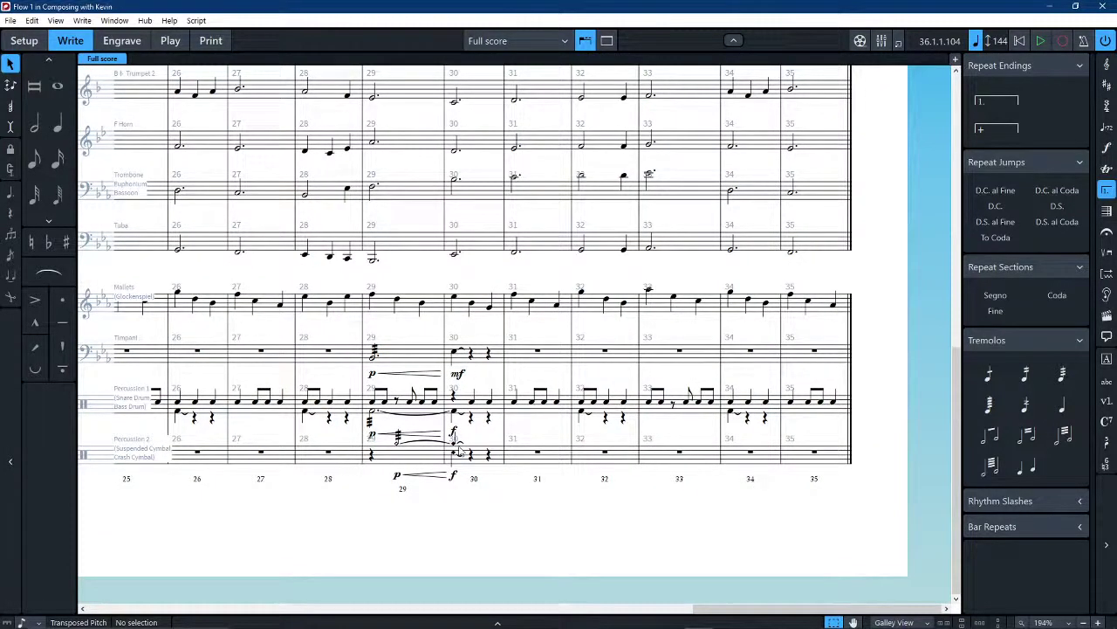
left_click(852, 111)
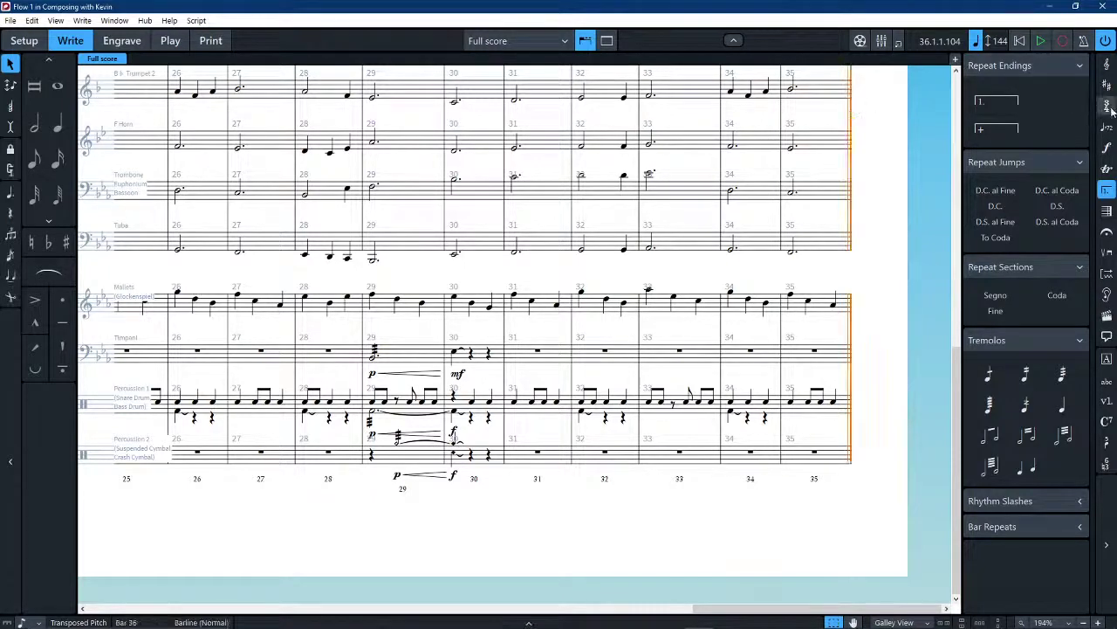
left_click(1107, 212)
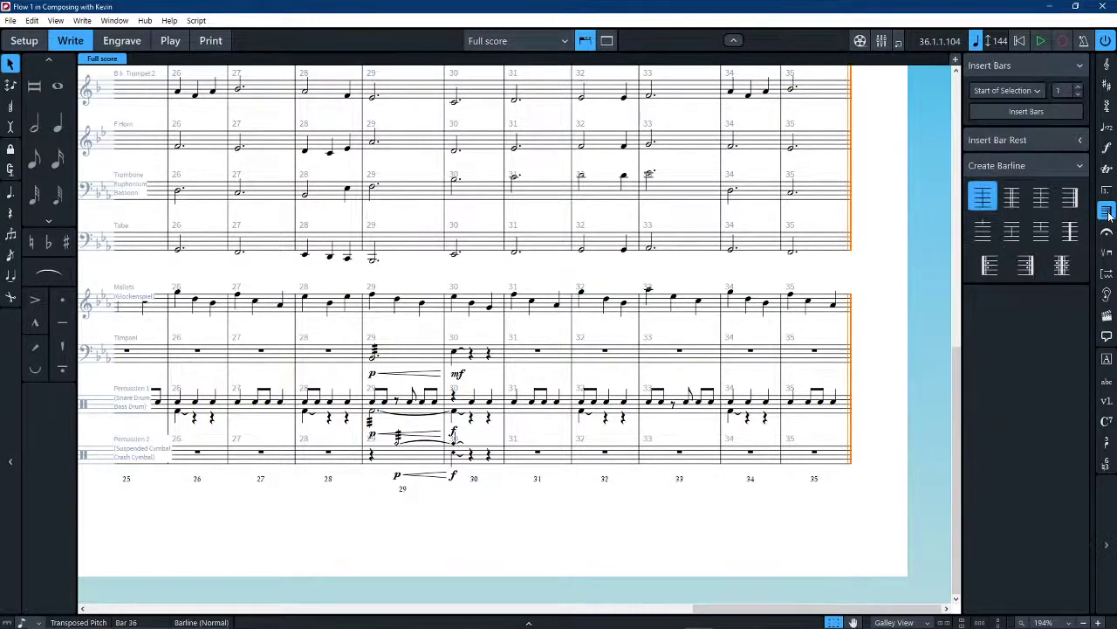
left_click(1008, 91)
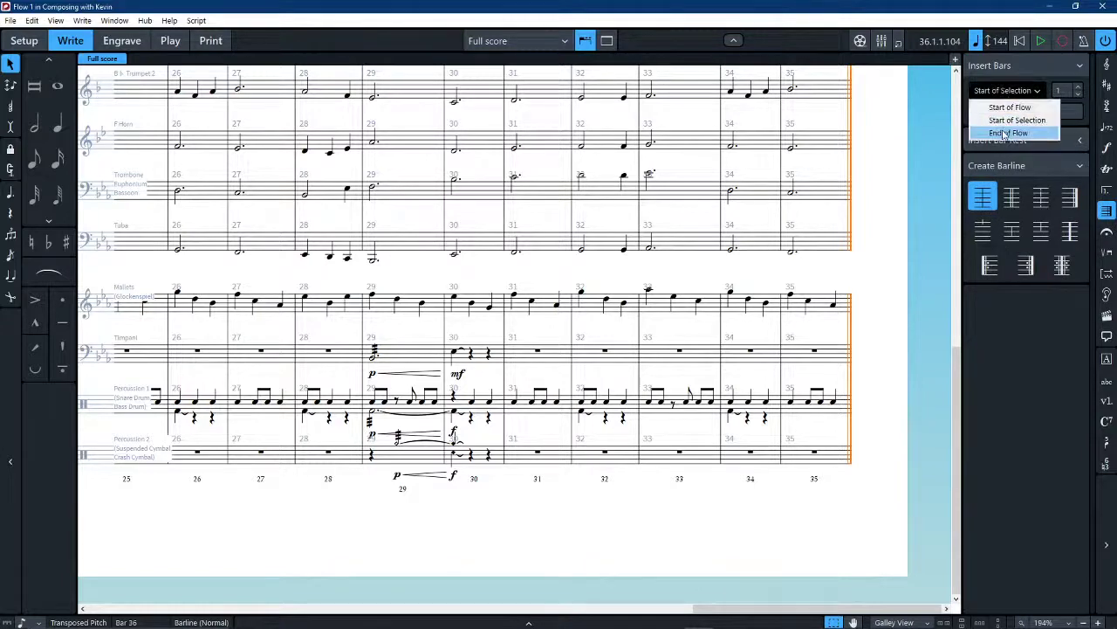
left_click(1006, 133)
left_click(1060, 90)
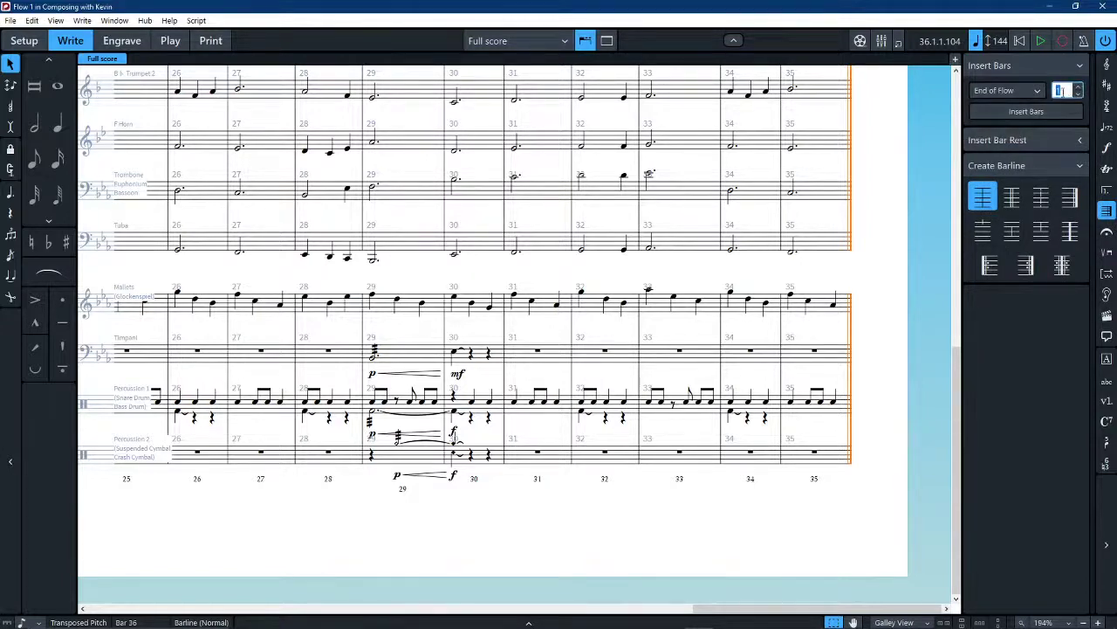
type("20")
left_click(1025, 114)
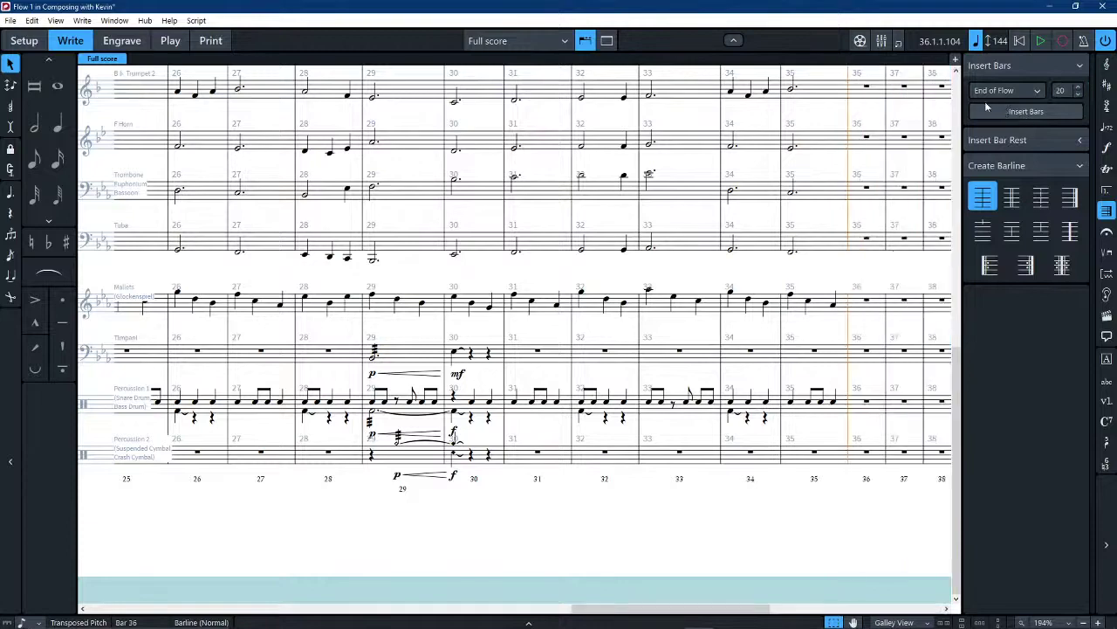
key("Escape")
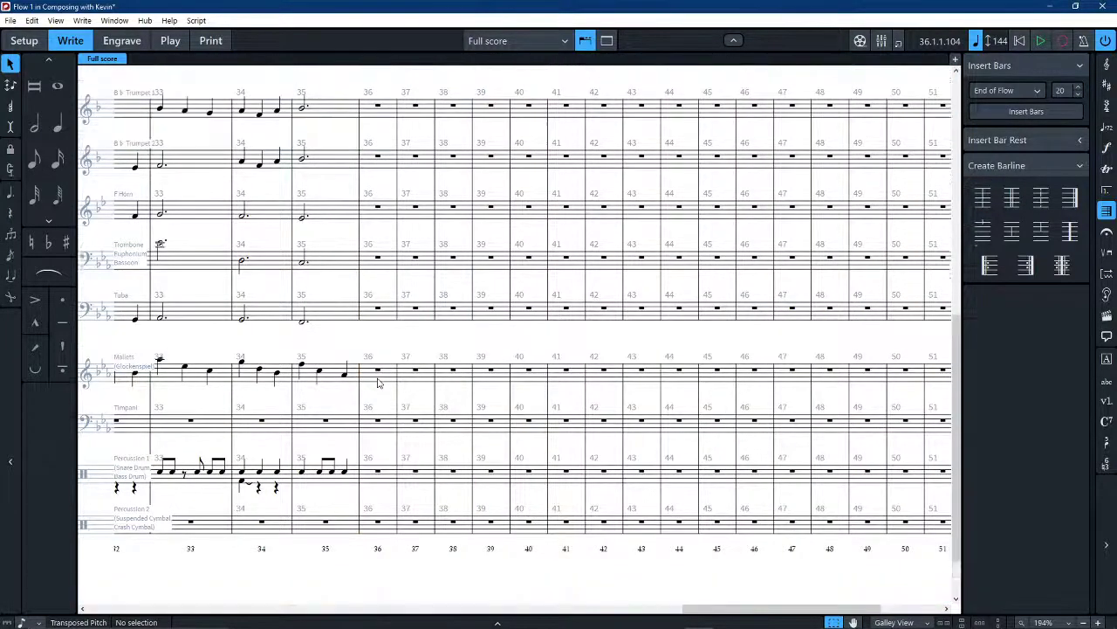
Switch the transport readout to elapsed time and review the score from the opening through the empty bars after bar 35
scroll(373, 382, "down", 4)
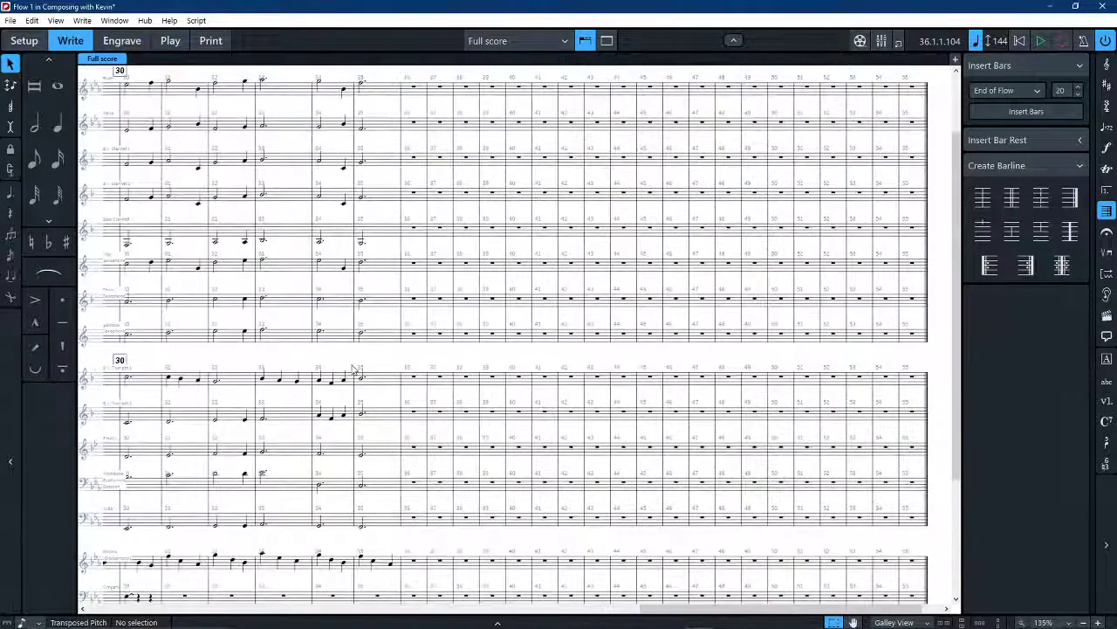
scroll(353, 370, "left", 5)
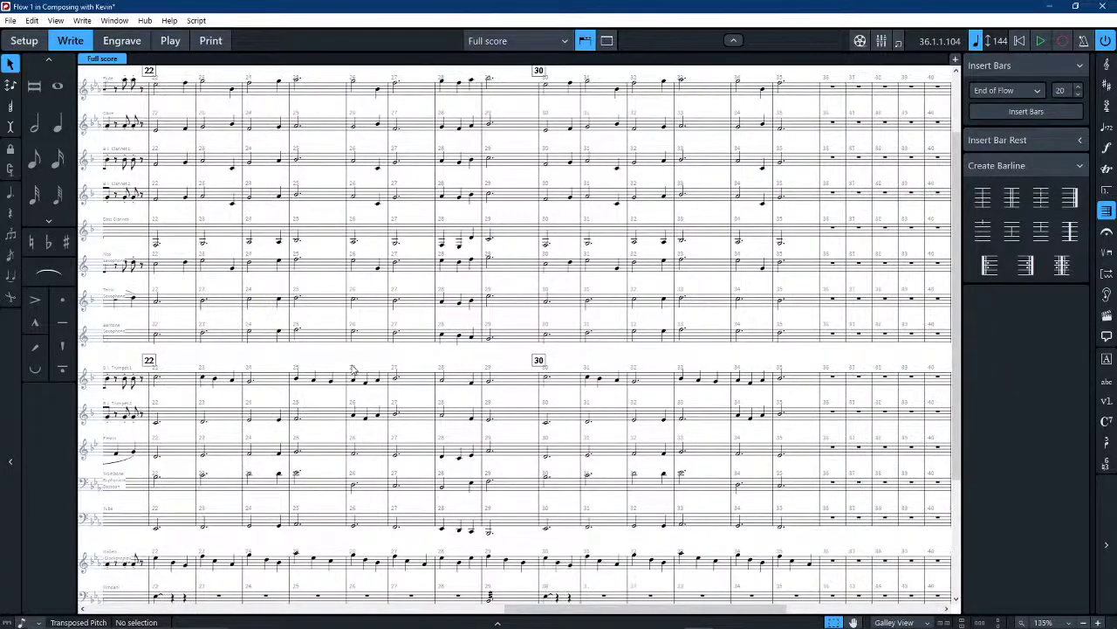
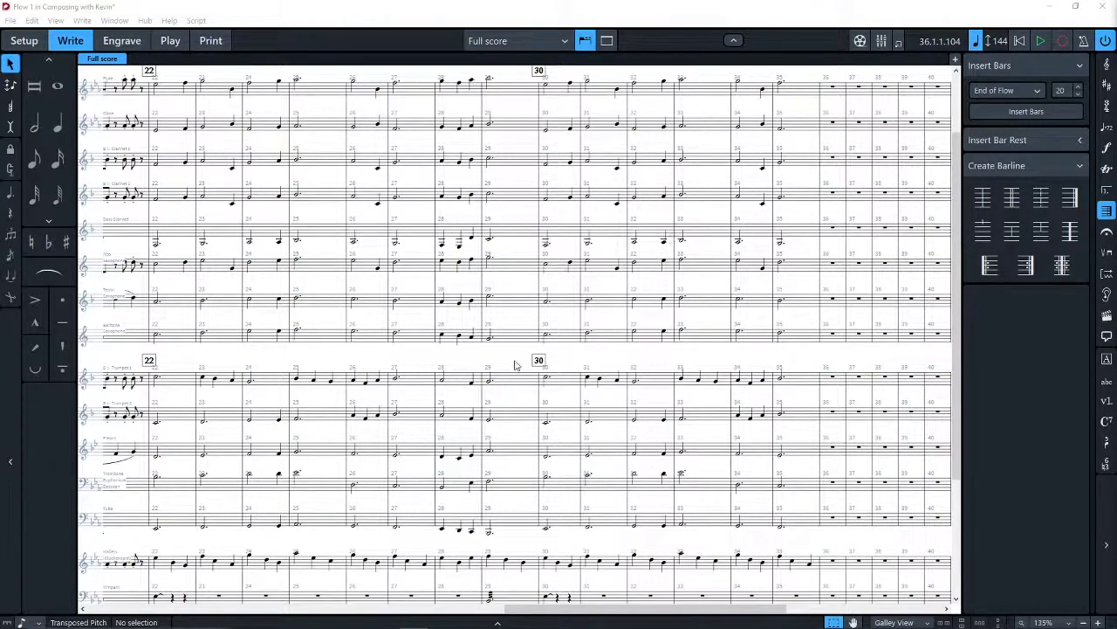
left_click(939, 42)
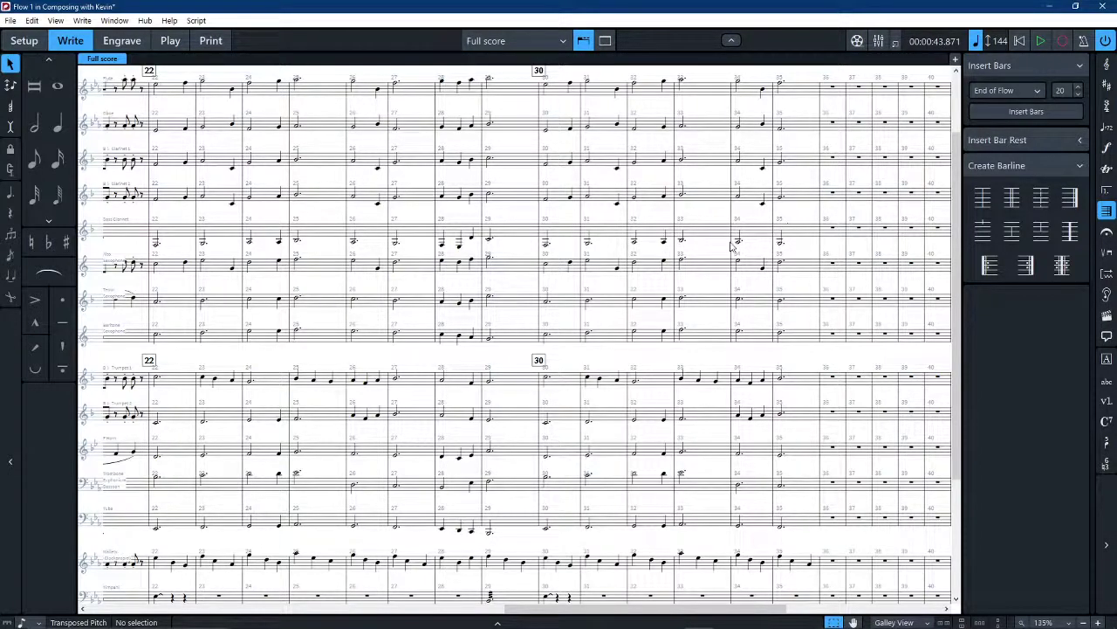
scroll(709, 271, "left", 15)
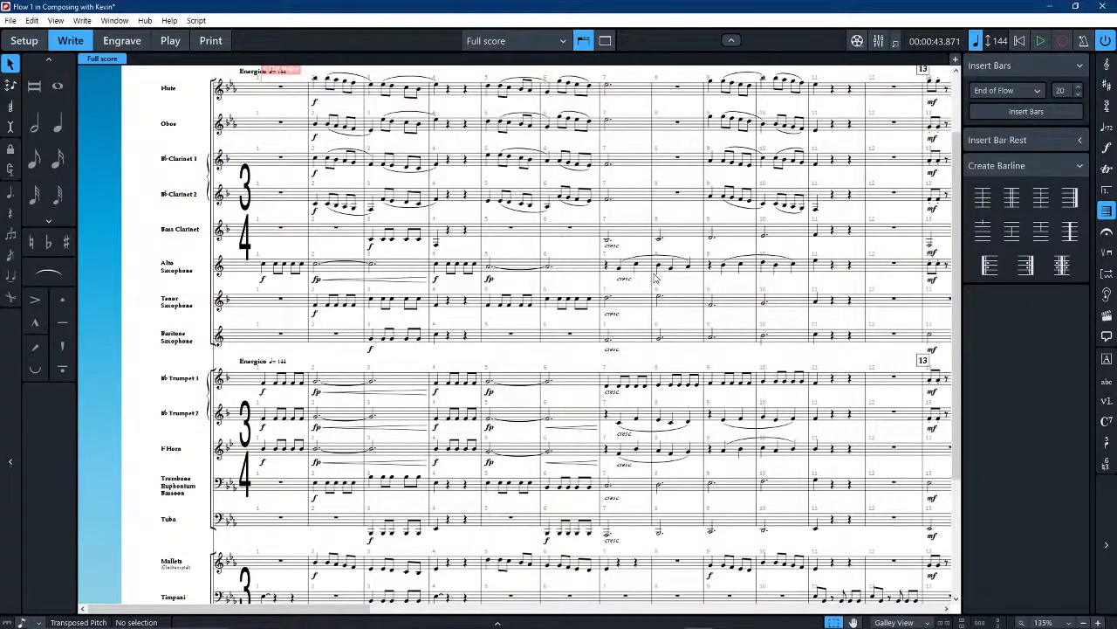
scroll(655, 278, "right", 14)
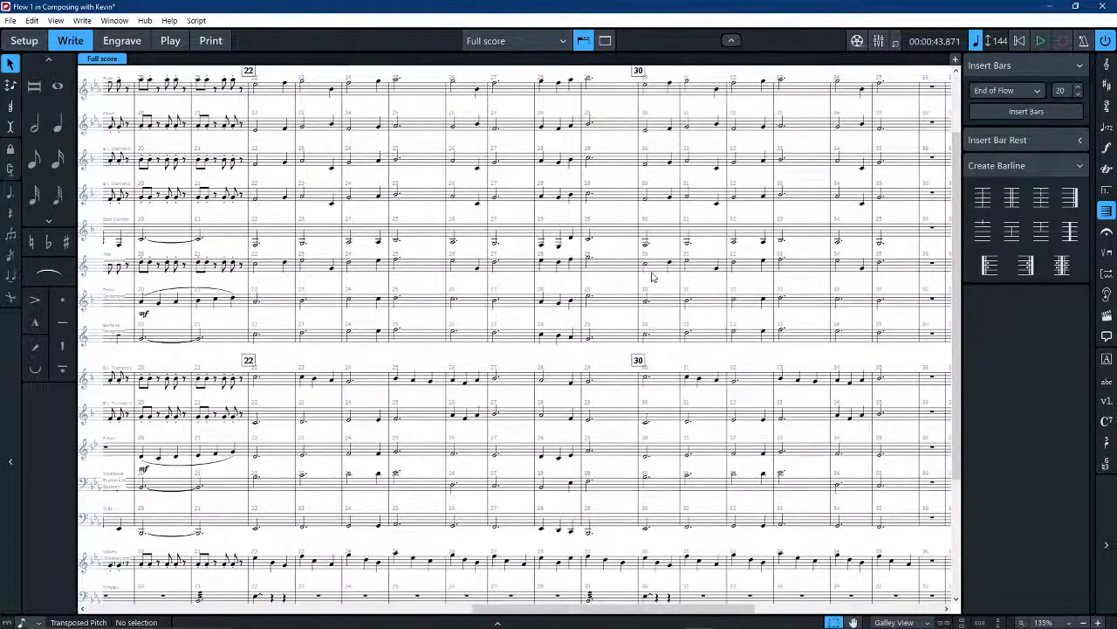
scroll(652, 277, "right", 5)
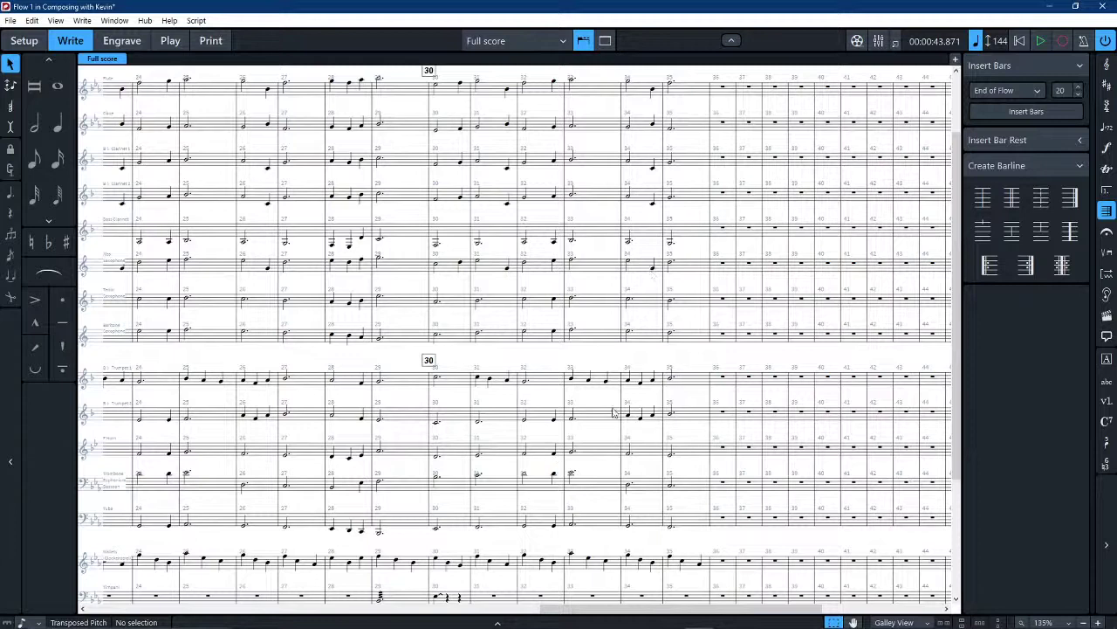
scroll(369, 380, "left", 2)
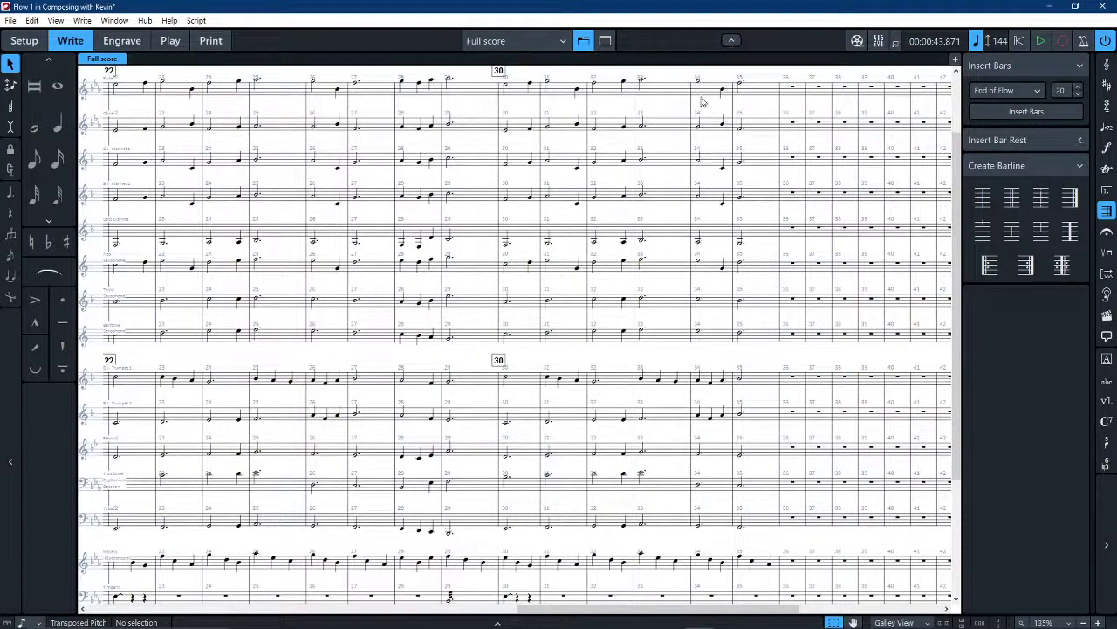
Select bars 28–29 across all staves, percussion included, and copy them to start at bar 36
left_click(402, 83)
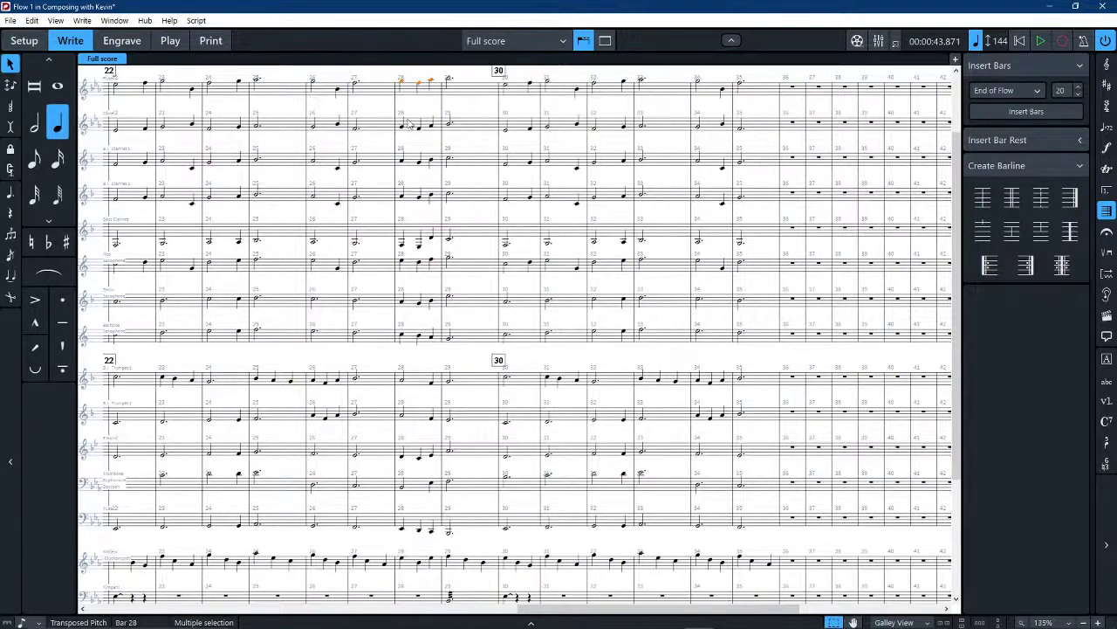
scroll(397, 288, "down", 5)
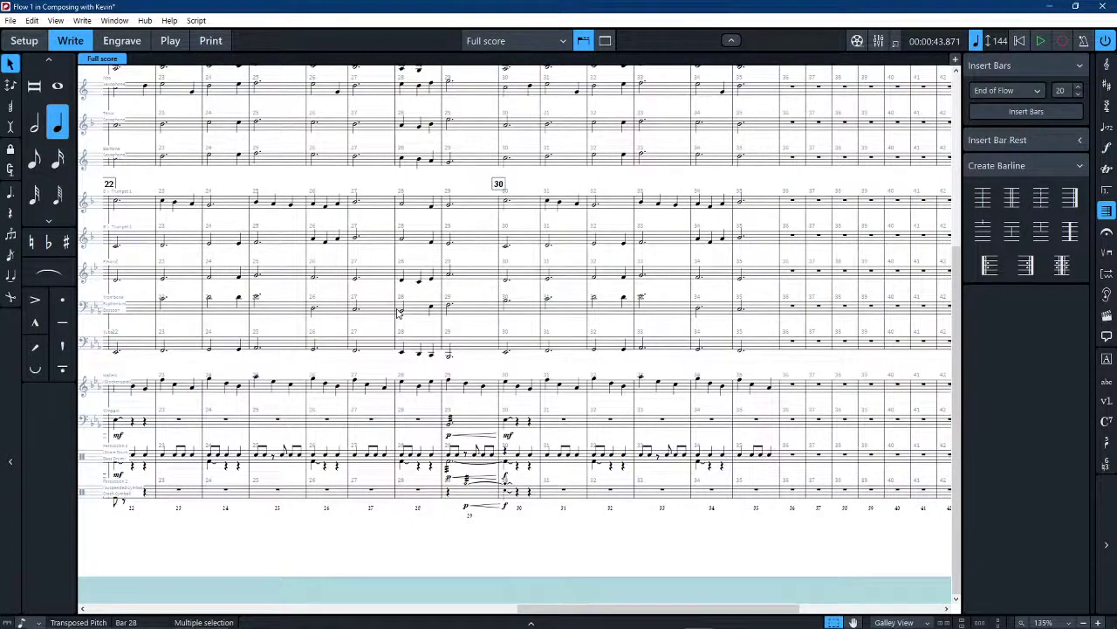
left_click(476, 350, "shift")
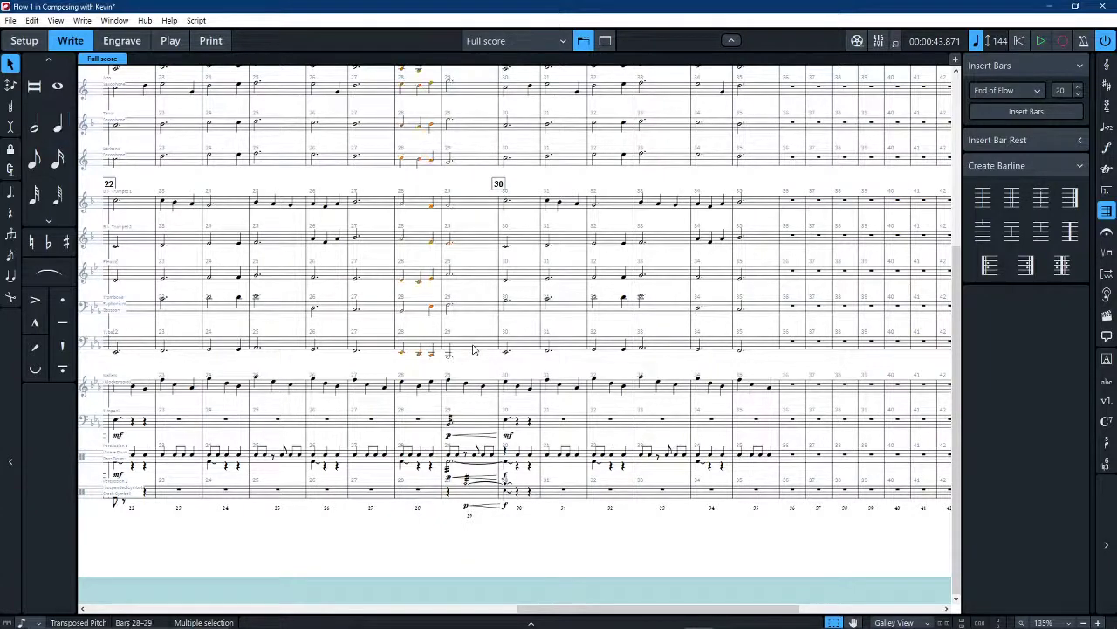
left_click(487, 494, "shift")
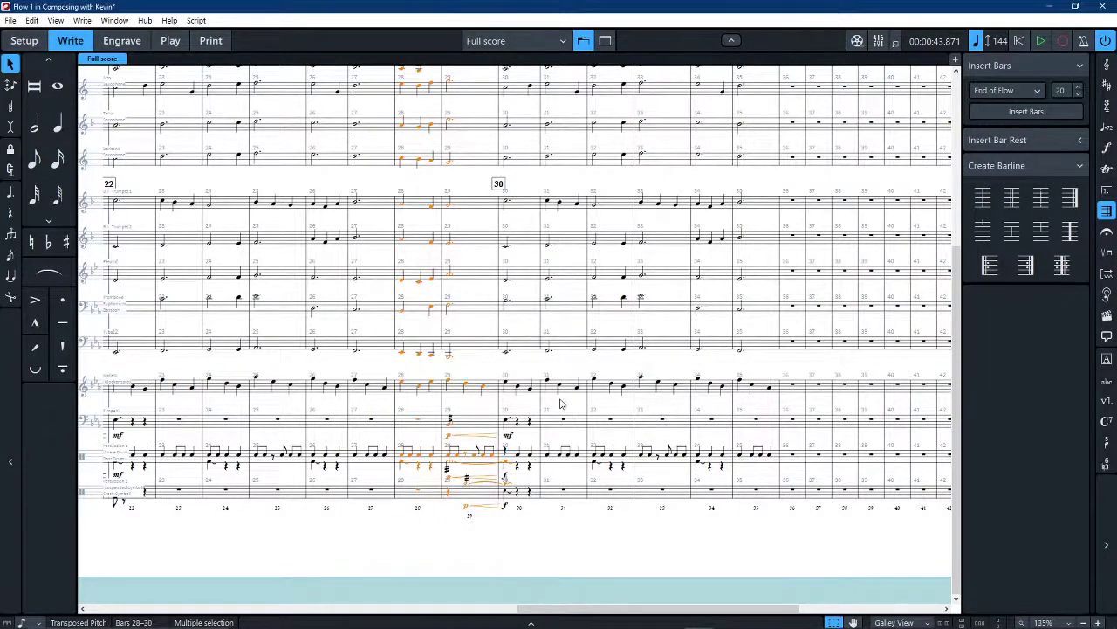
scroll(621, 332, "up", 5)
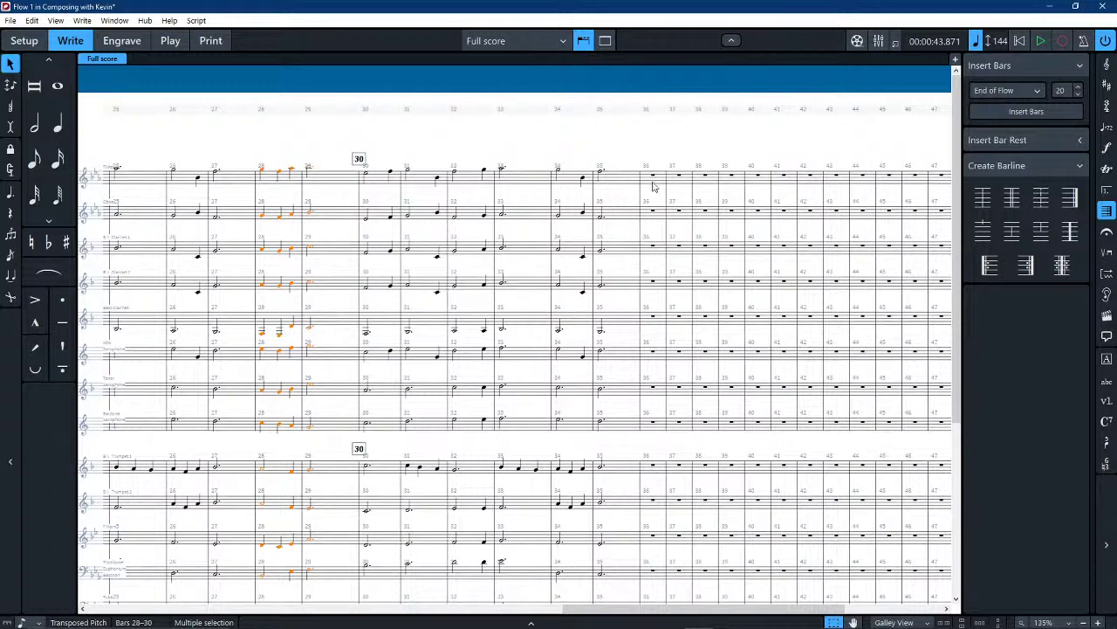
left_click(653, 186, "alt")
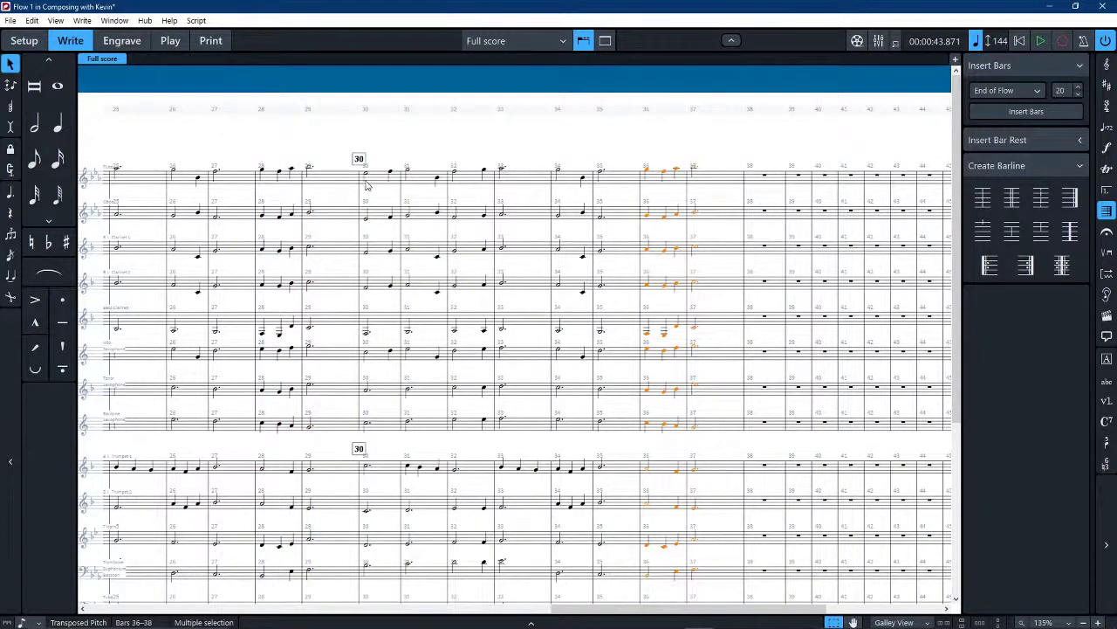
left_click(663, 147)
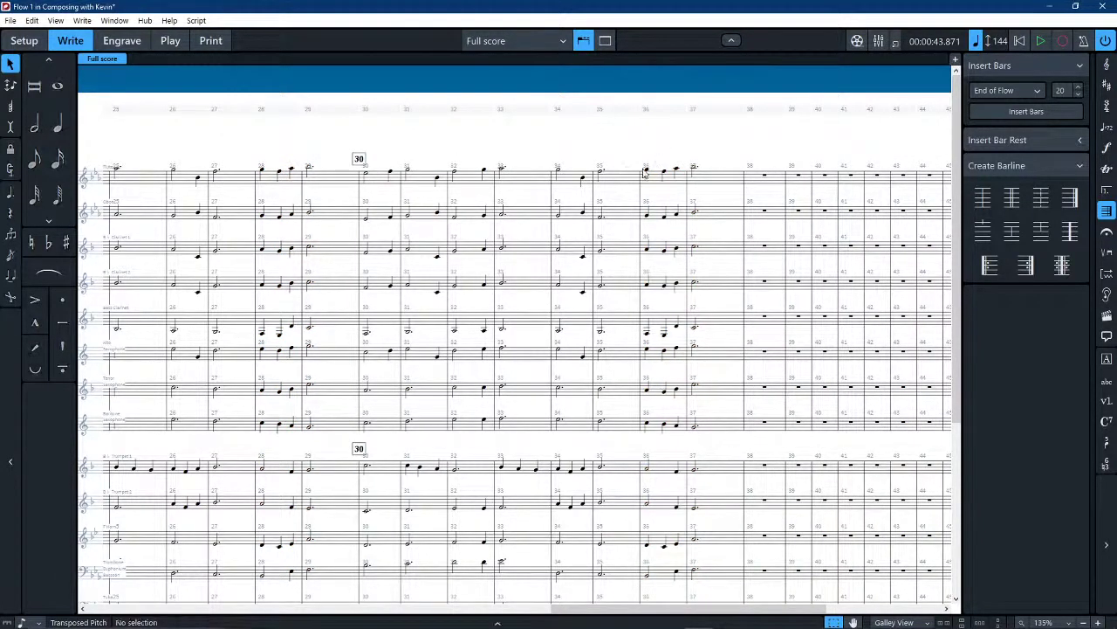
Lower the flute's last quarter note in bar 36 and set its dotted half note in bar 37 to Eb5
left_click(647, 172)
key("alt+Up")
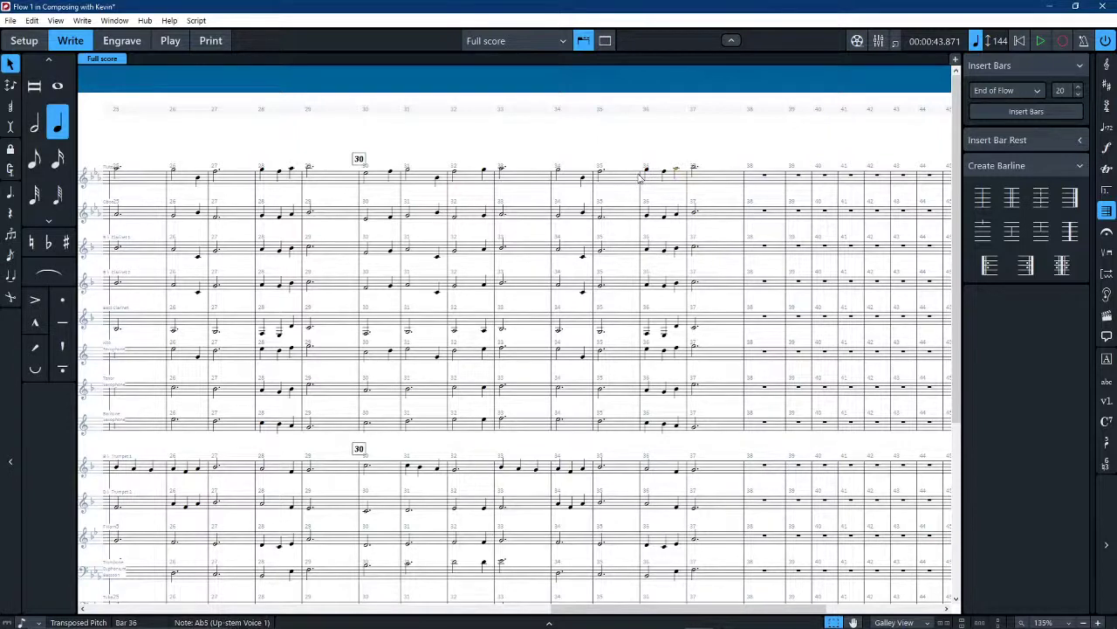
key("Right")
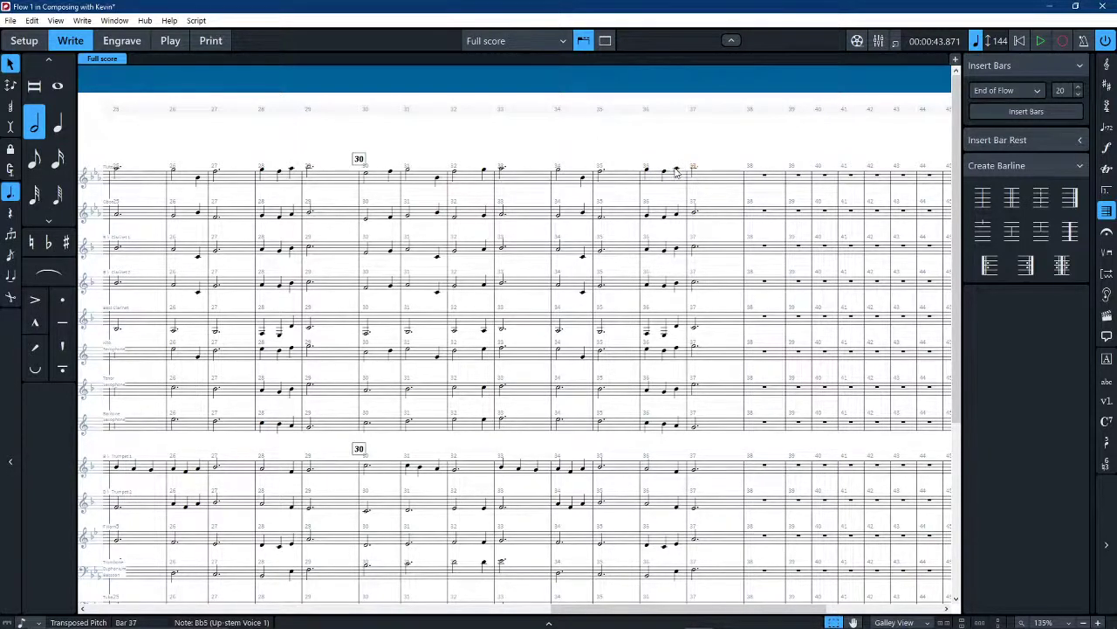
left_click(676, 171)
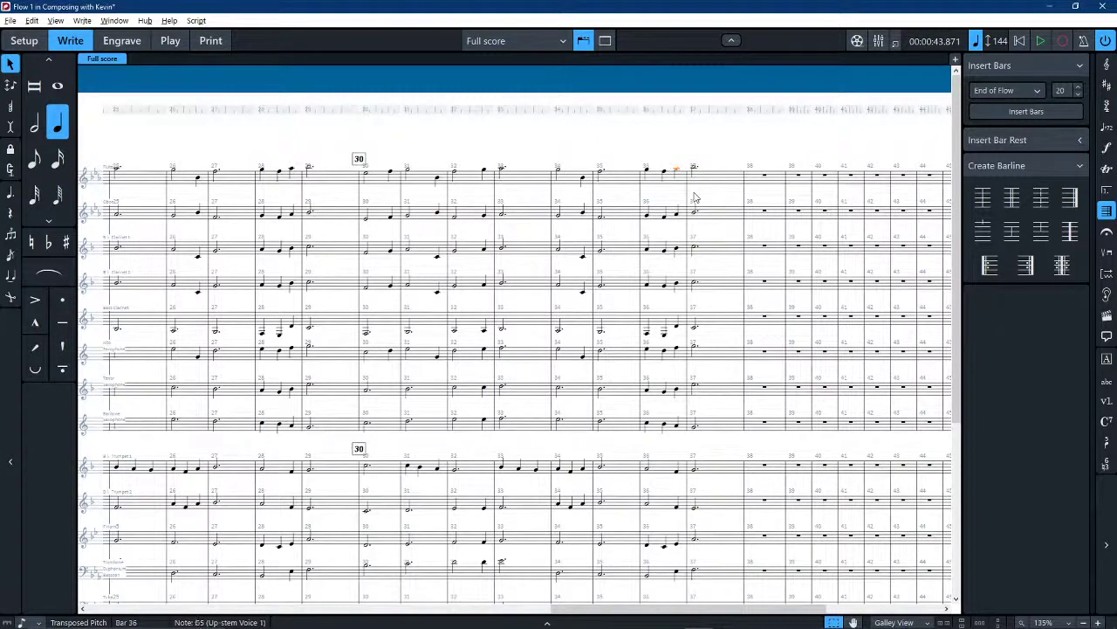
key("alt+Down")
key("6")
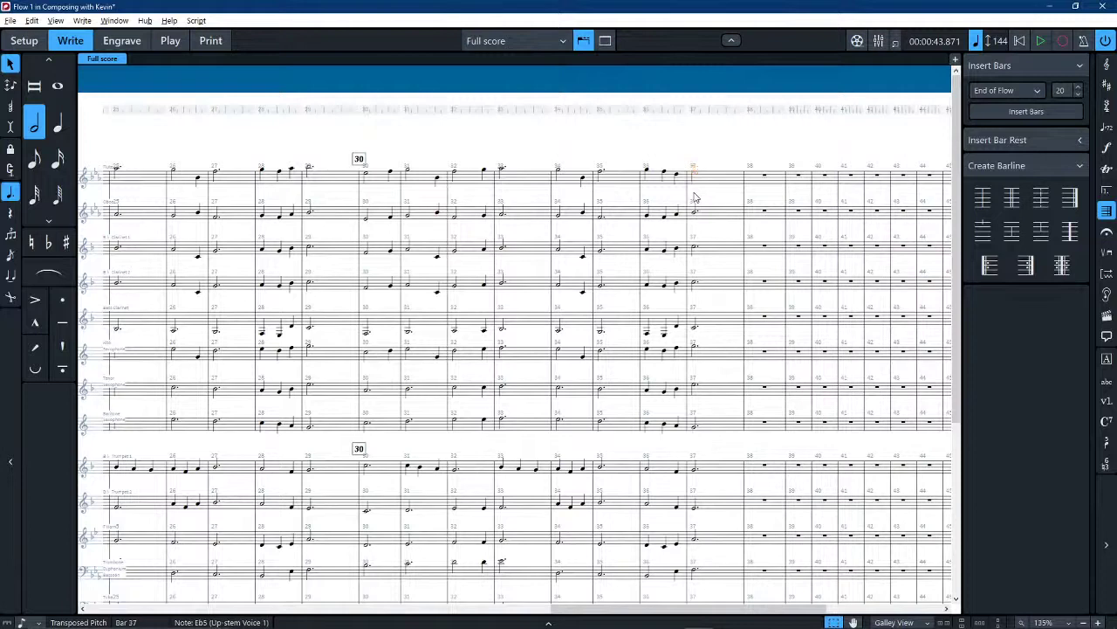
Raise the flute's last quarter note in bar 36 to G5
left_click(646, 172)
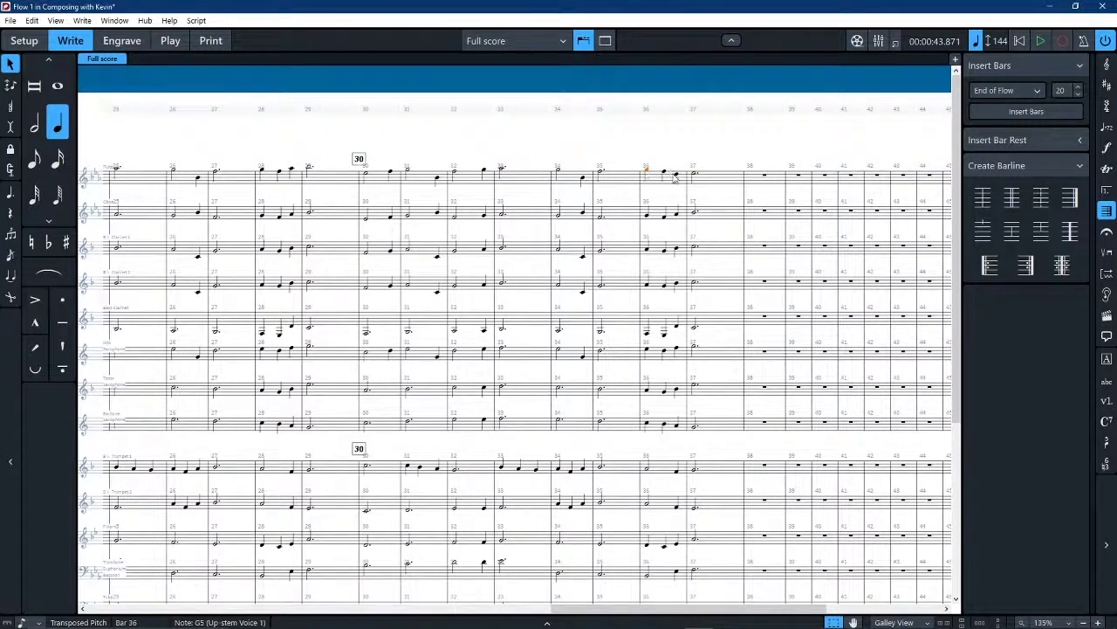
left_click(676, 177)
key("alt+Up")
key("alt+Up")
key("alt+Up")
left_click(718, 149)
left_click(723, 181)
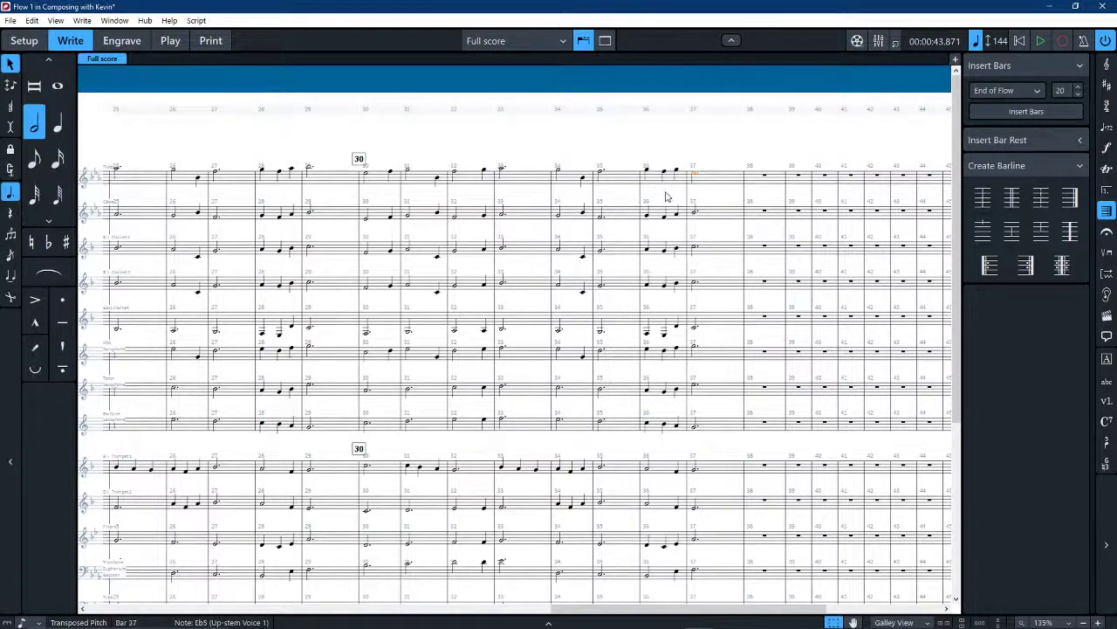
Copy the flute's bars 36–37 to the oboe and both clarinets, transposed an octave lower
left_click(654, 181, "shift")
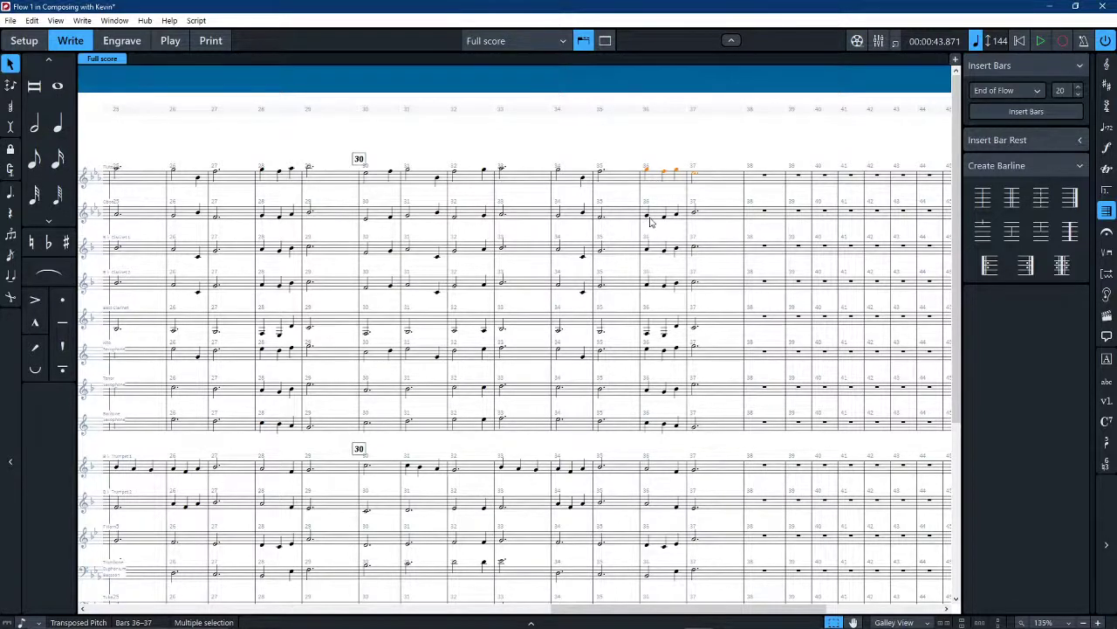
left_click(655, 219)
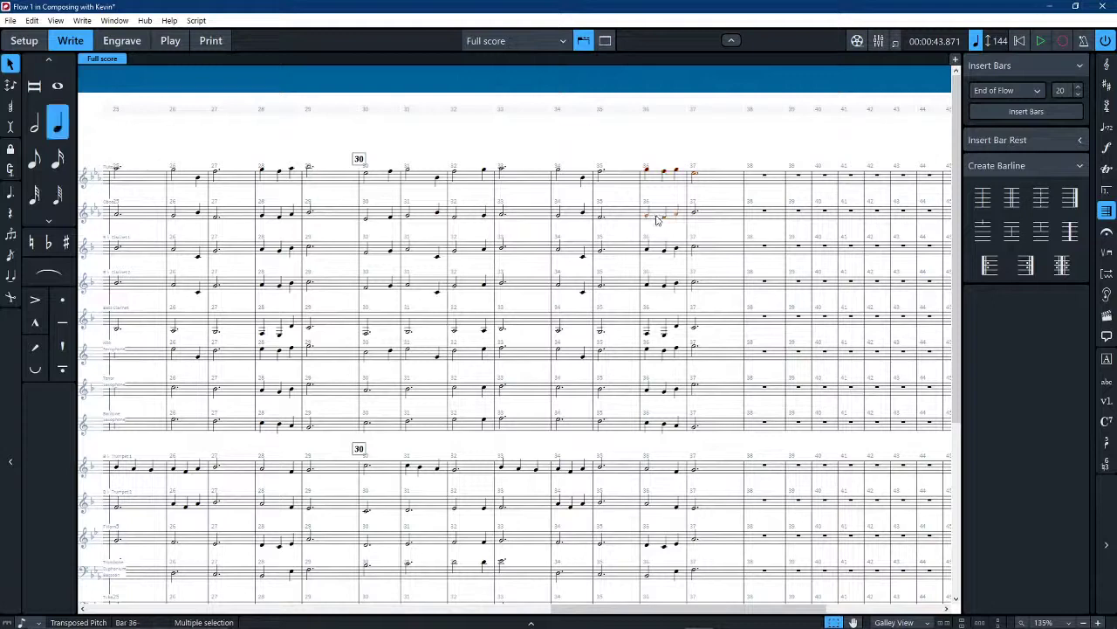
left_click(657, 220, "shift")
key("alt+Down")
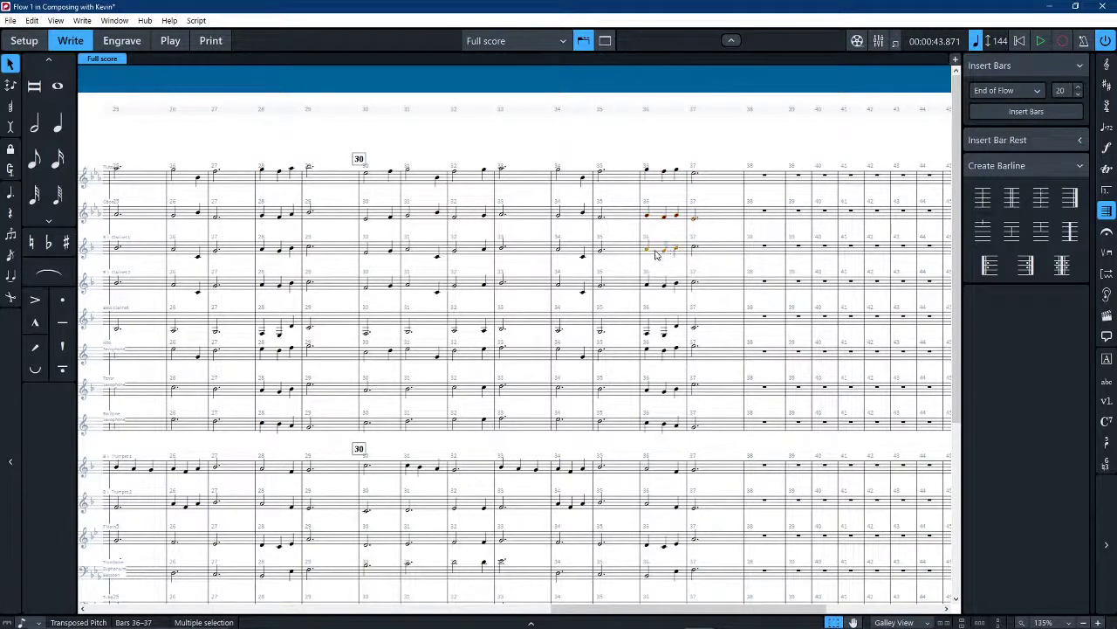
key("ctrl+Down")
key("ctrl+Down")
left_click(717, 312)
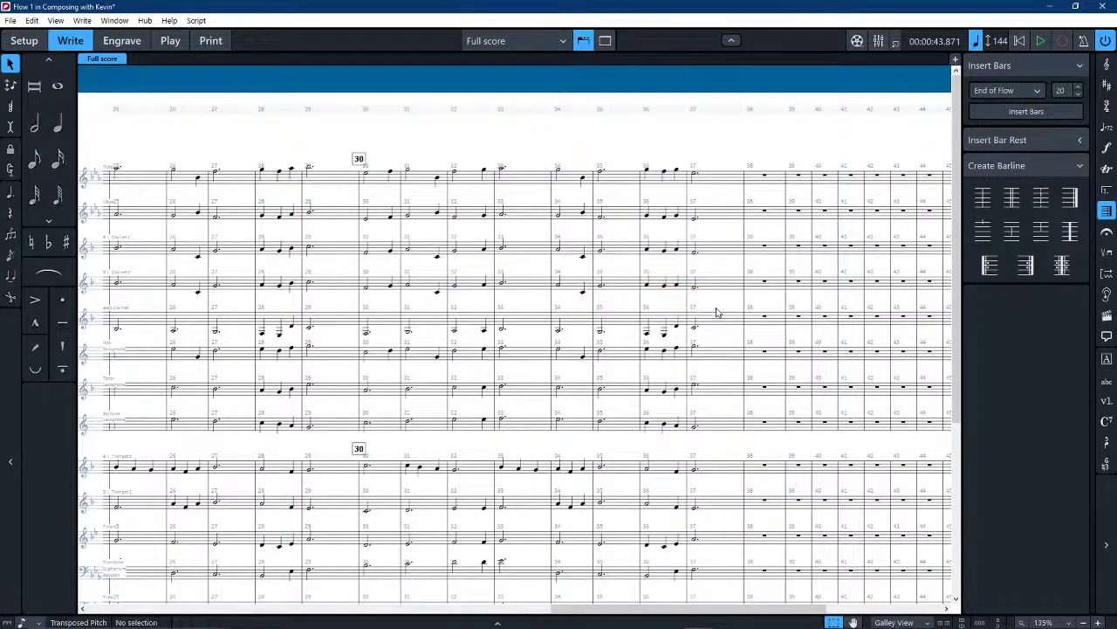
Adjust the pitches of the bass clarinet's quarter notes in bar 36
left_click(647, 334)
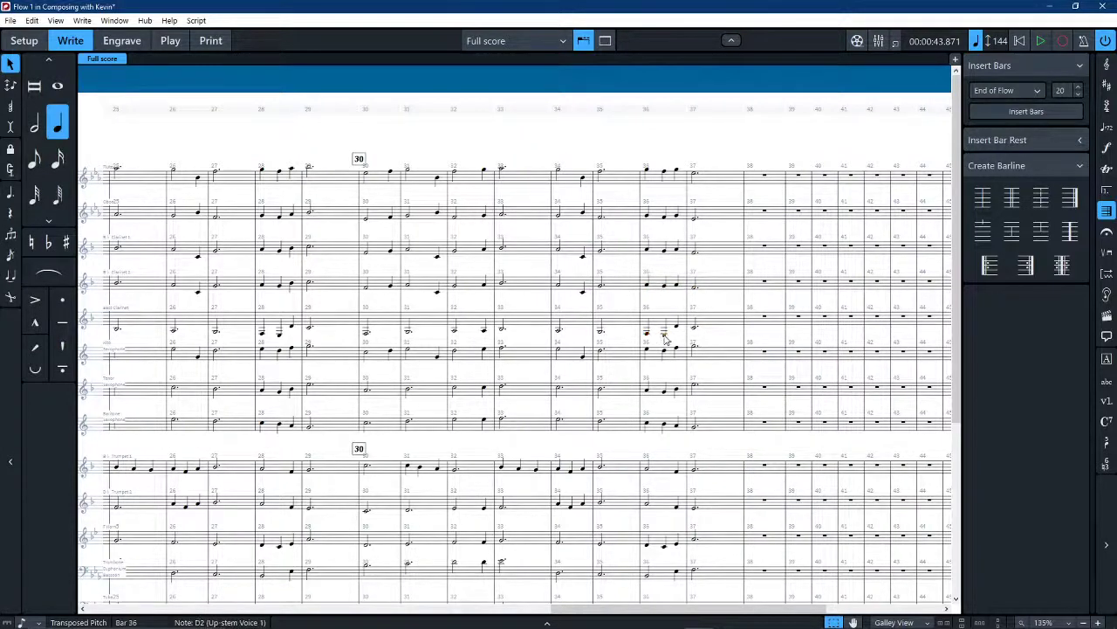
left_click(665, 335)
key("alt+Down")
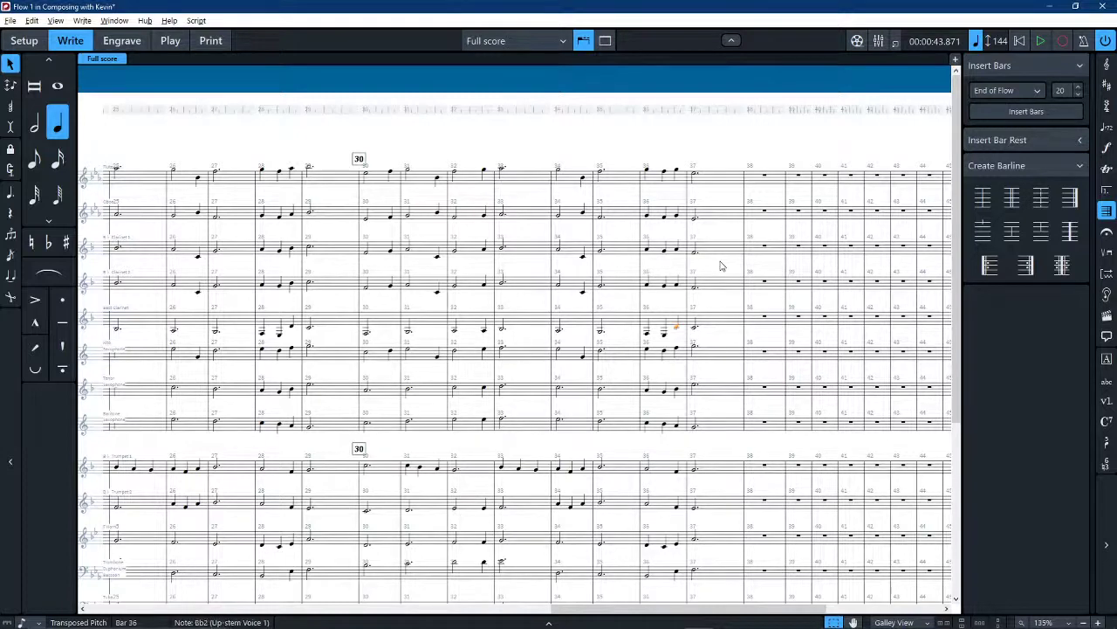
Raise the bass clarinet's dotted half note in bar 37 to Eb3
key("Right")
key("alt+Up")
key("alt+Up")
key("alt+Up")
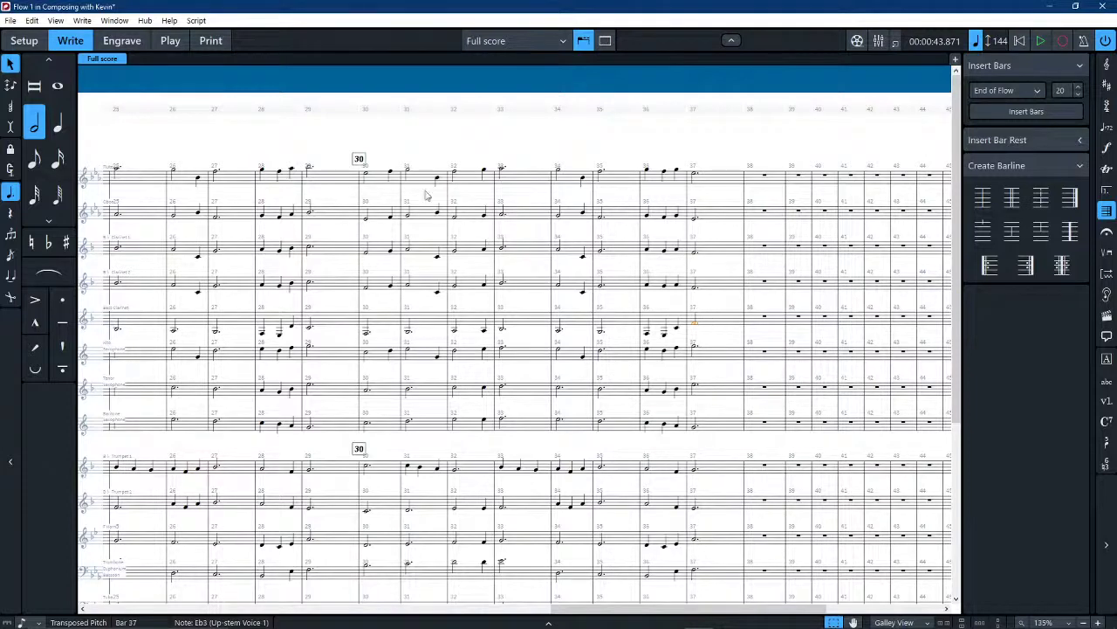
Play back bars 30–37 of the flute through bass clarinet staves, stopping after bar 37
left_click(368, 178, "shift")
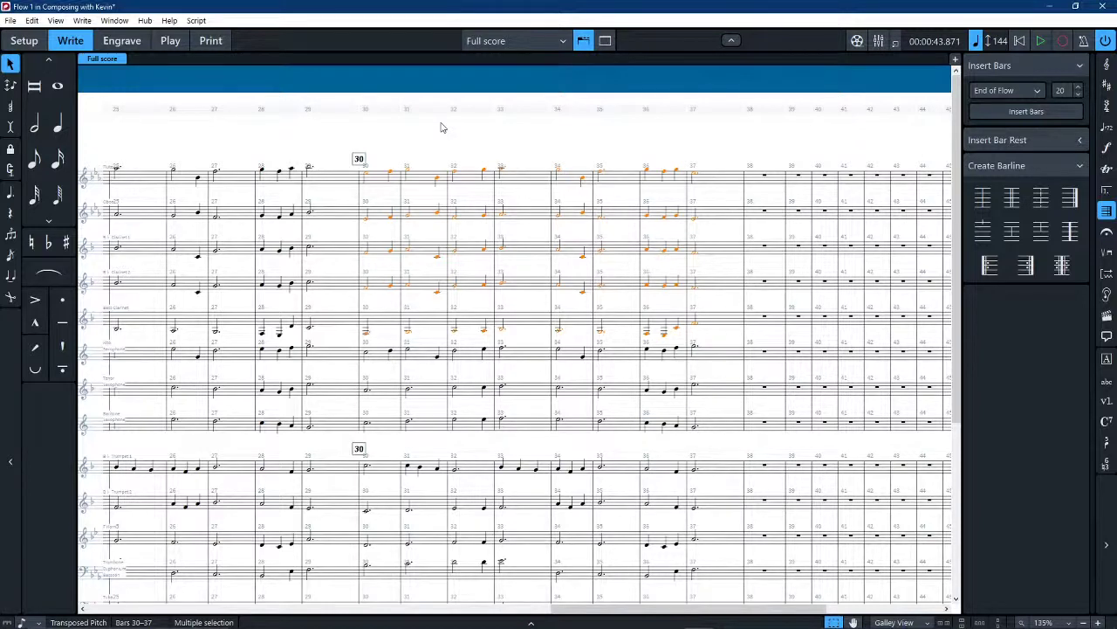
key("p")
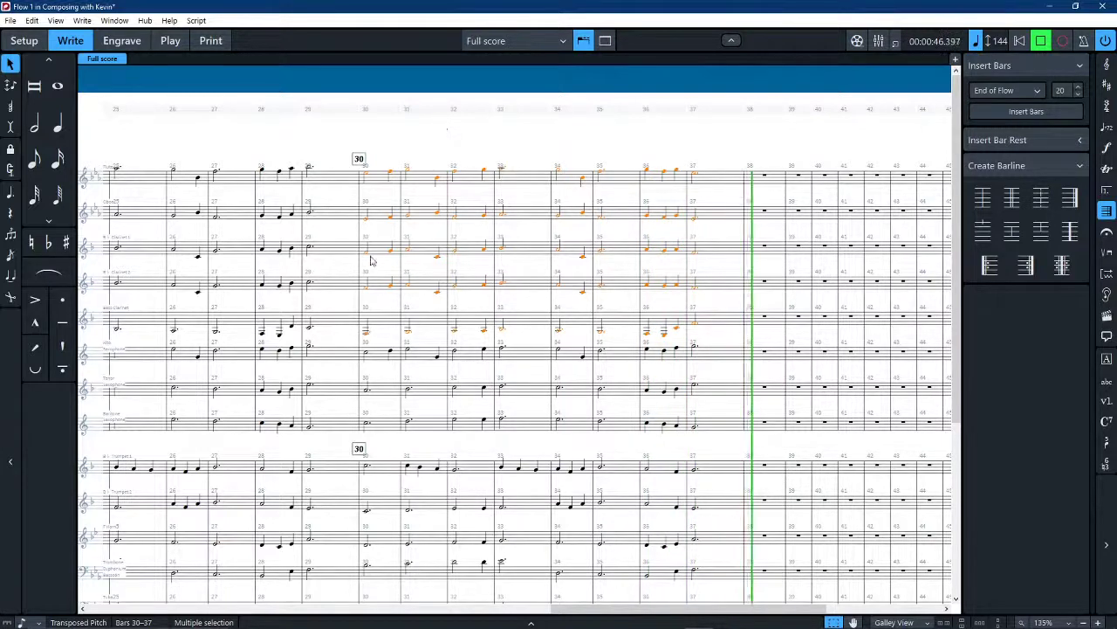
left_click(599, 139)
key("space")
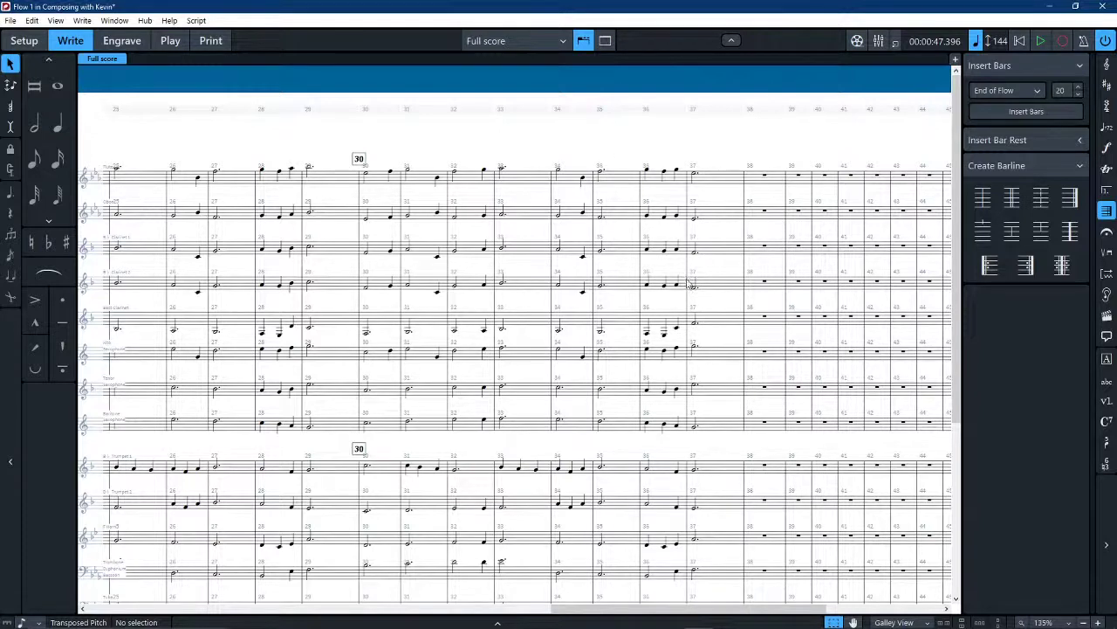
Raise the second note of the bass clarinet's bar 36 to F2
left_click(665, 337)
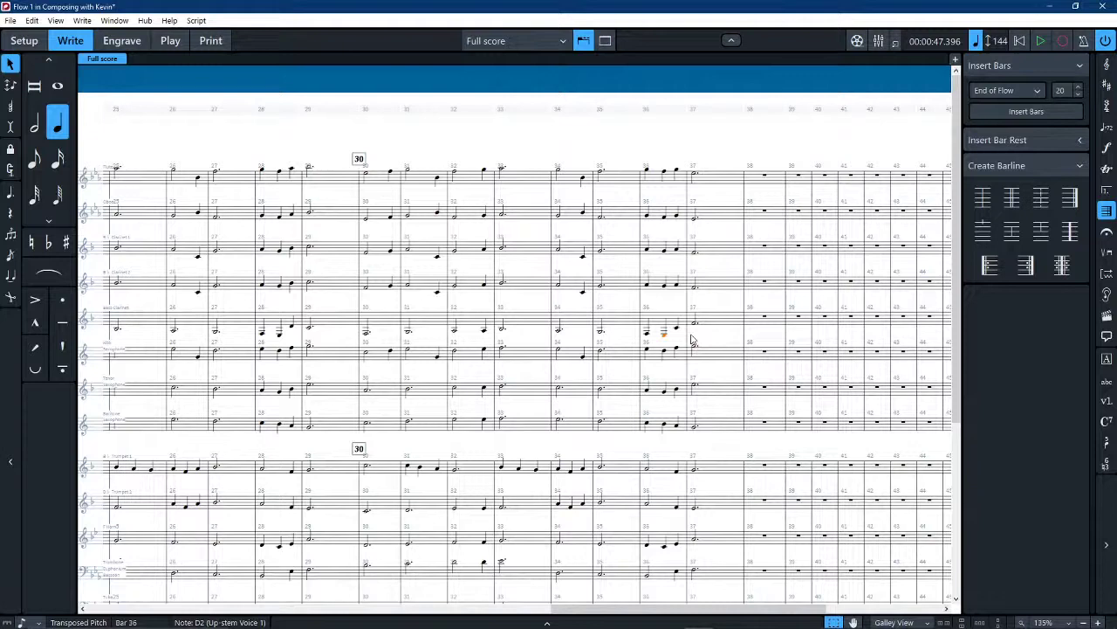
key("alt+Up")
key("Right")
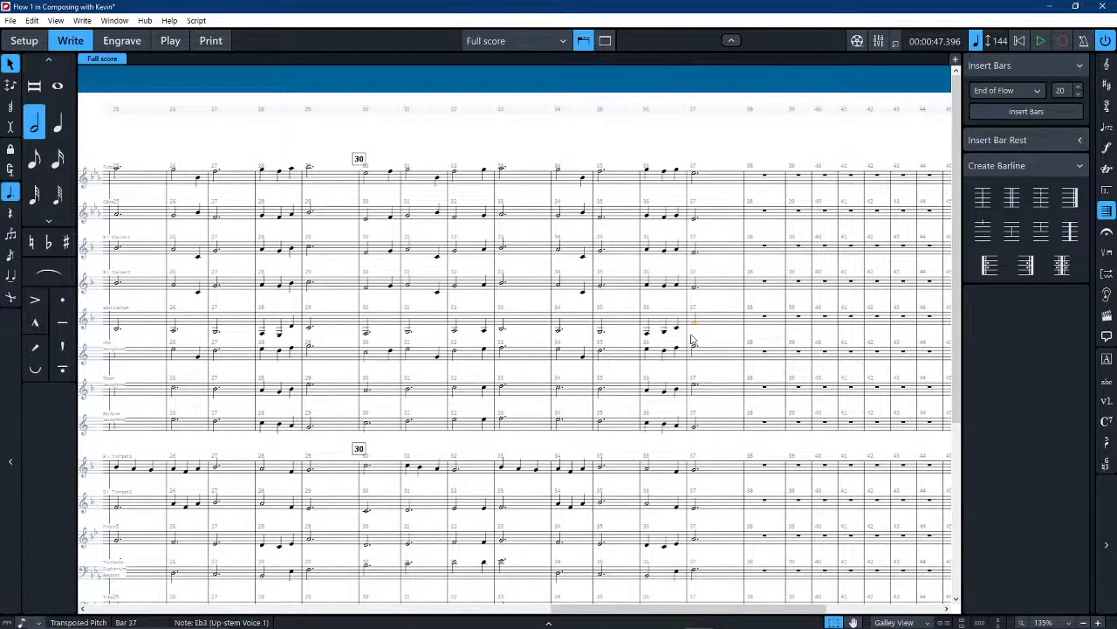
key("Left")
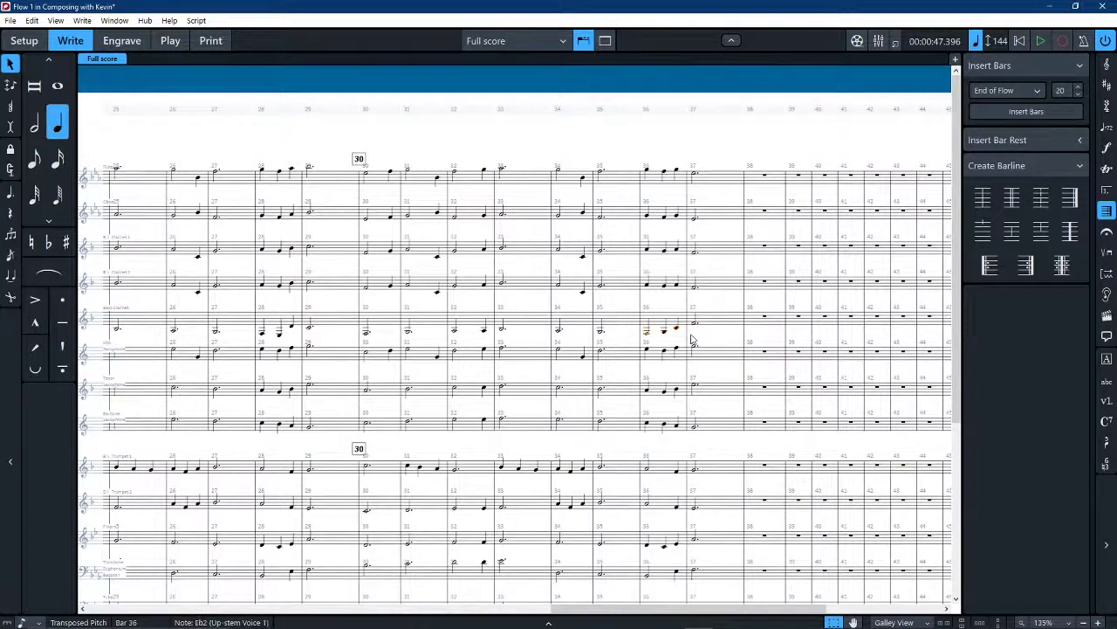
Raise the first note of the bass clarinet's bar 36 to Bb2
key("alt")
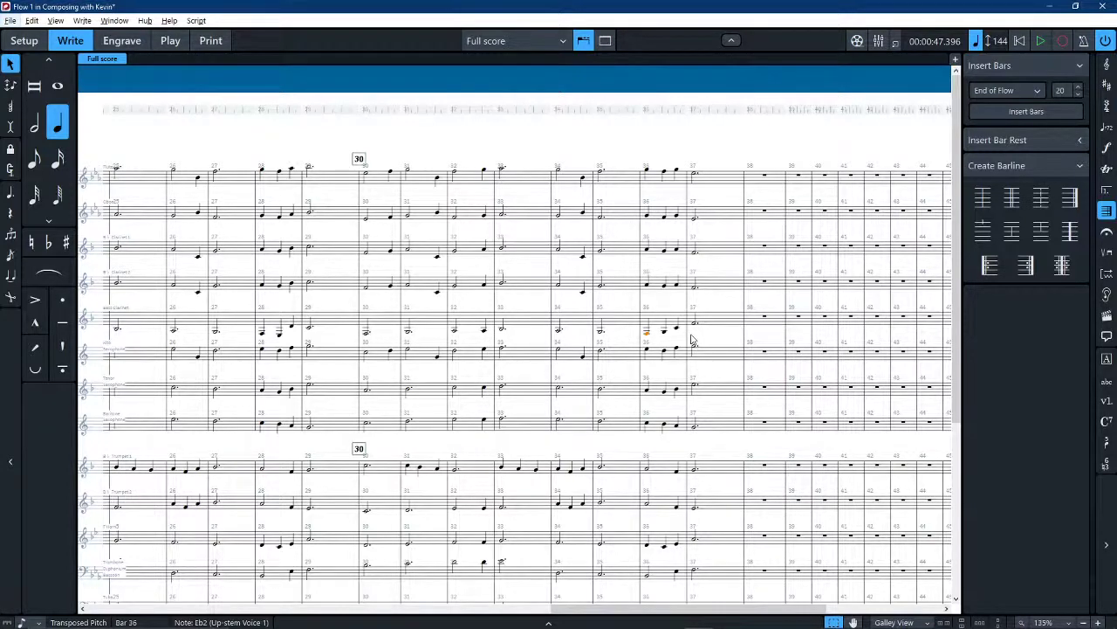
key("alt+Up")
key("alt+Up")
key("alt+Up")
key("alt+Up")
key("alt")
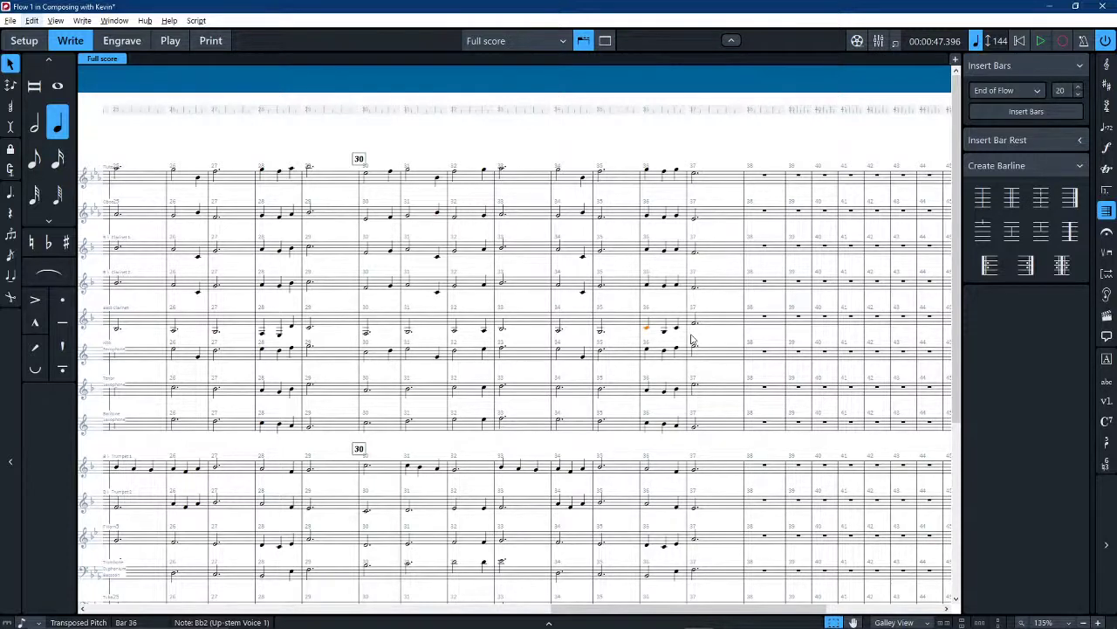
Raise the bass clarinet's second note in bar 36 above Ab2 and its third note to D3
key("Right")
left_click(666, 332)
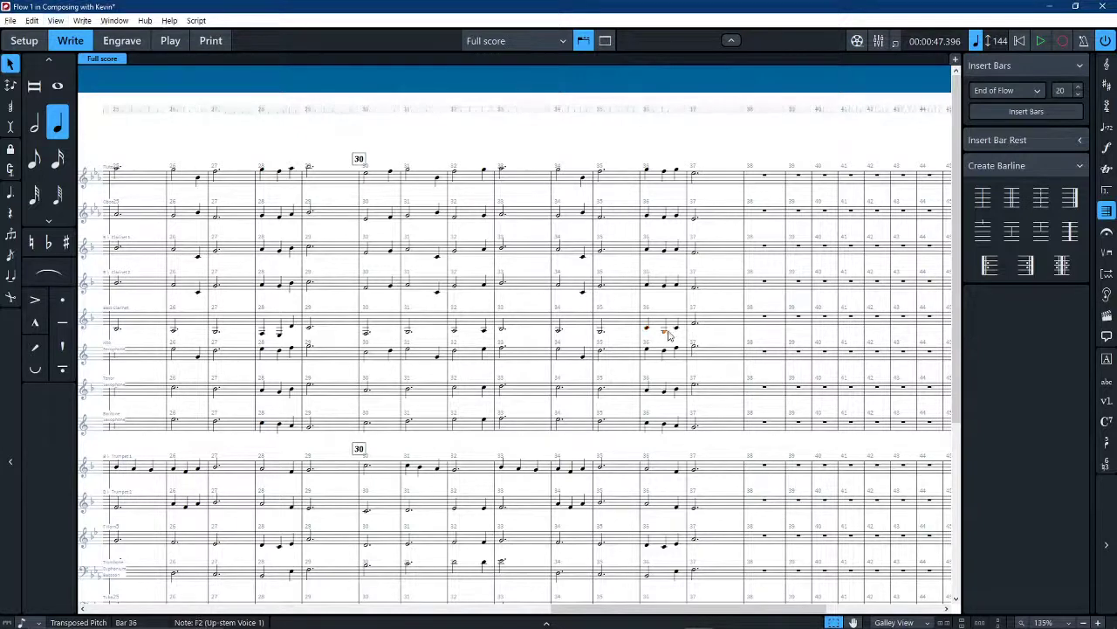
key("alt+Up")
key("alt+Up")
key("alt+Up")
key("alt+Up")
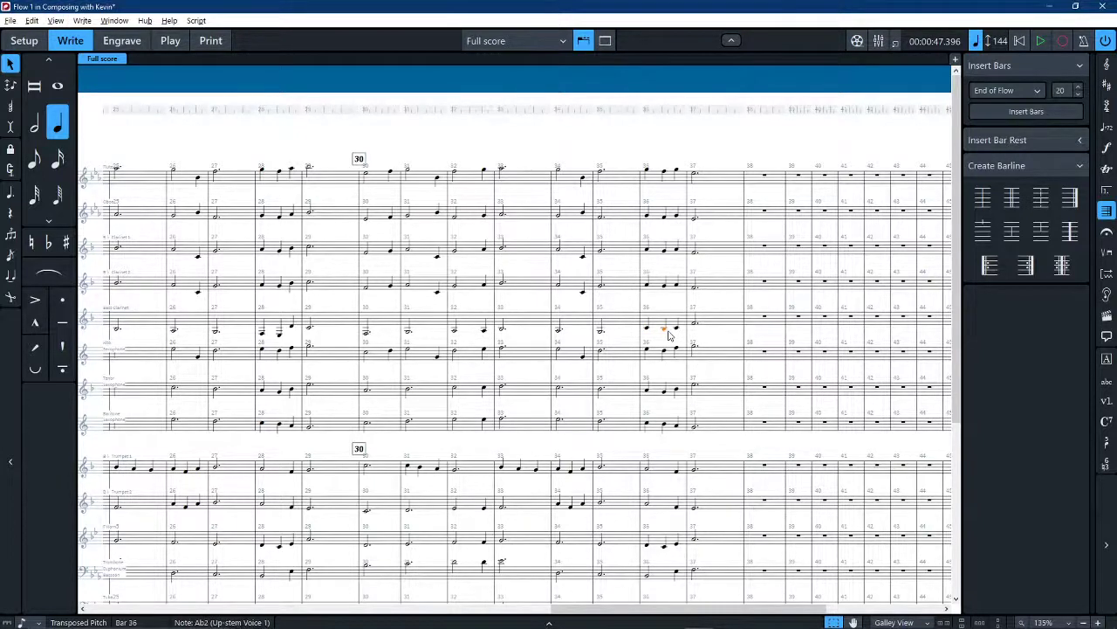
key("alt+Up")
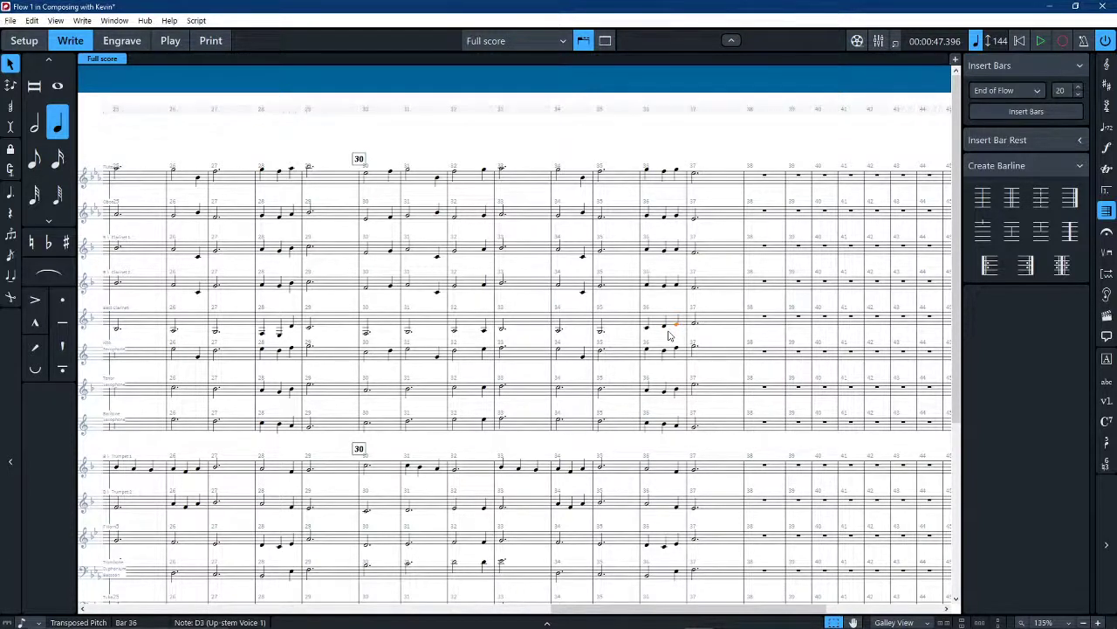
key("Right")
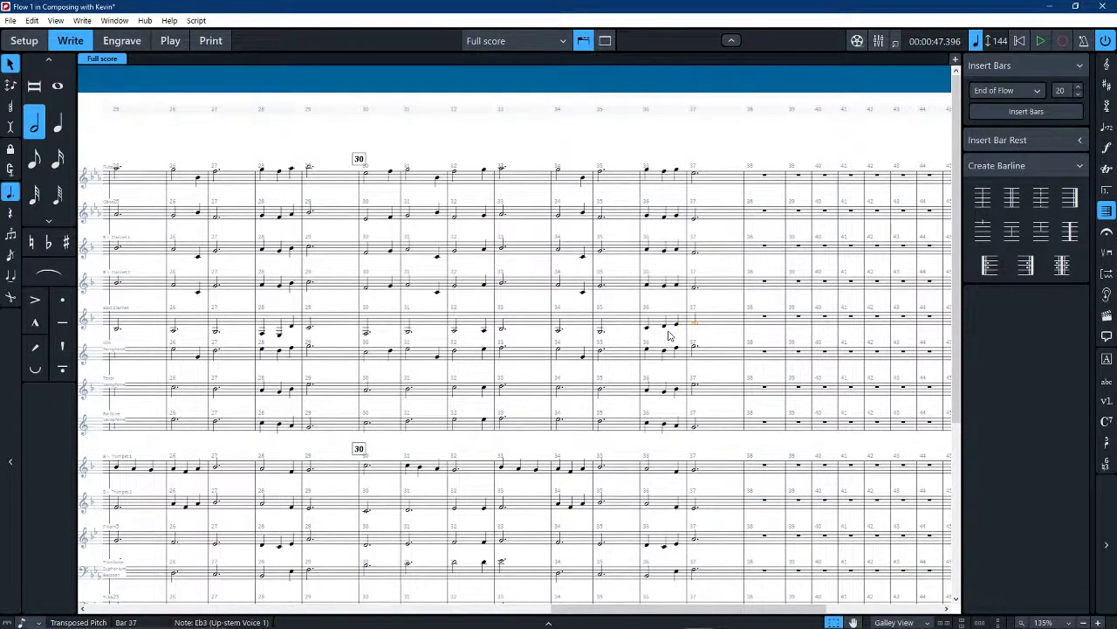
Play back the flute through bass clarinet passage in bars 30–37 with the revised bass clarinet line
left_click(375, 180, "shift")
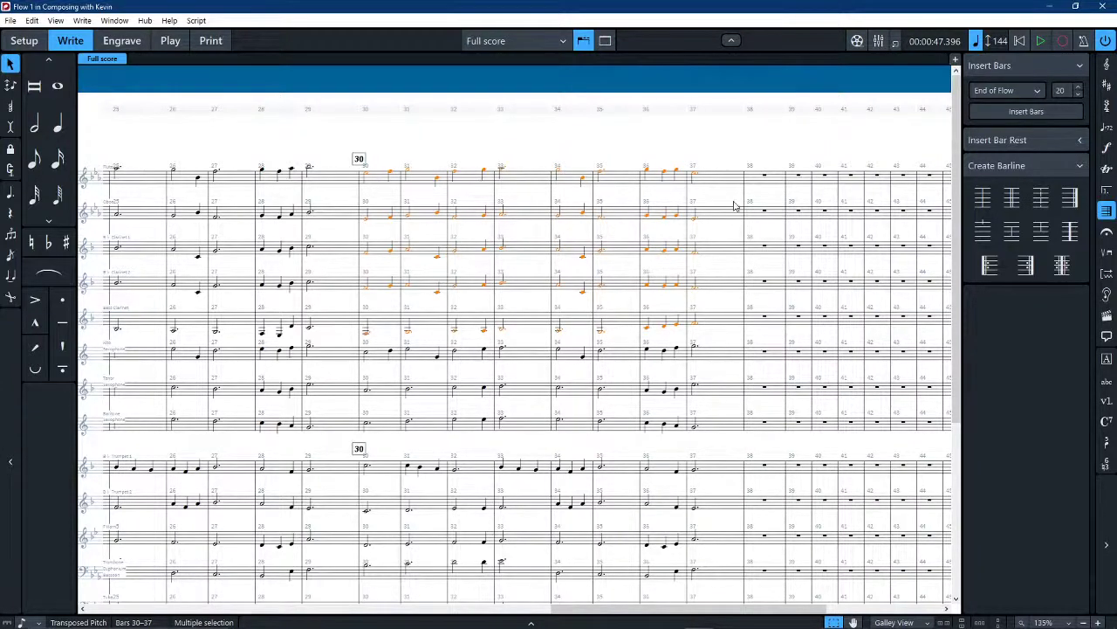
key("p")
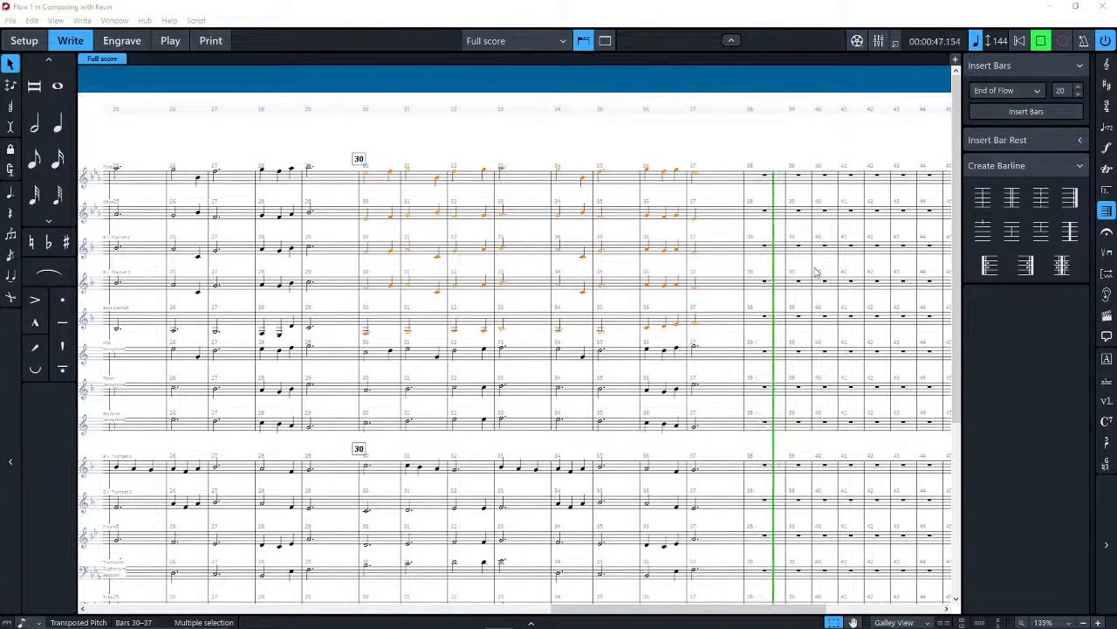
left_click(709, 190)
key("space")
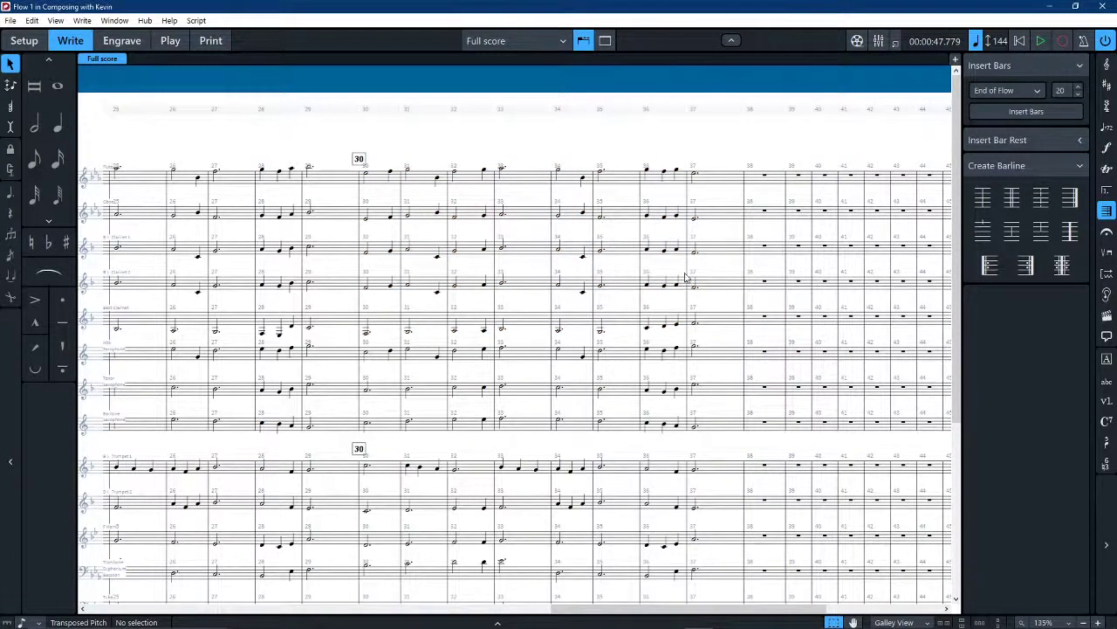
Copy the bass clarinet's bars 30–37 into the tuba staff, starting at bar 30
double_click(719, 319)
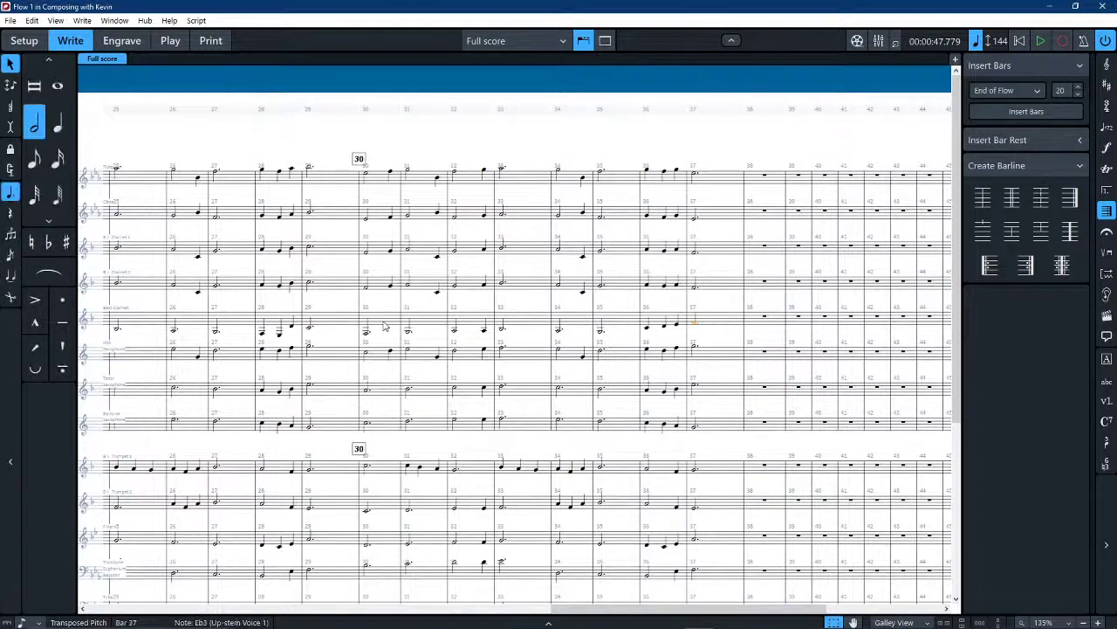
key("Escape")
scroll(384, 332, "down", 3)
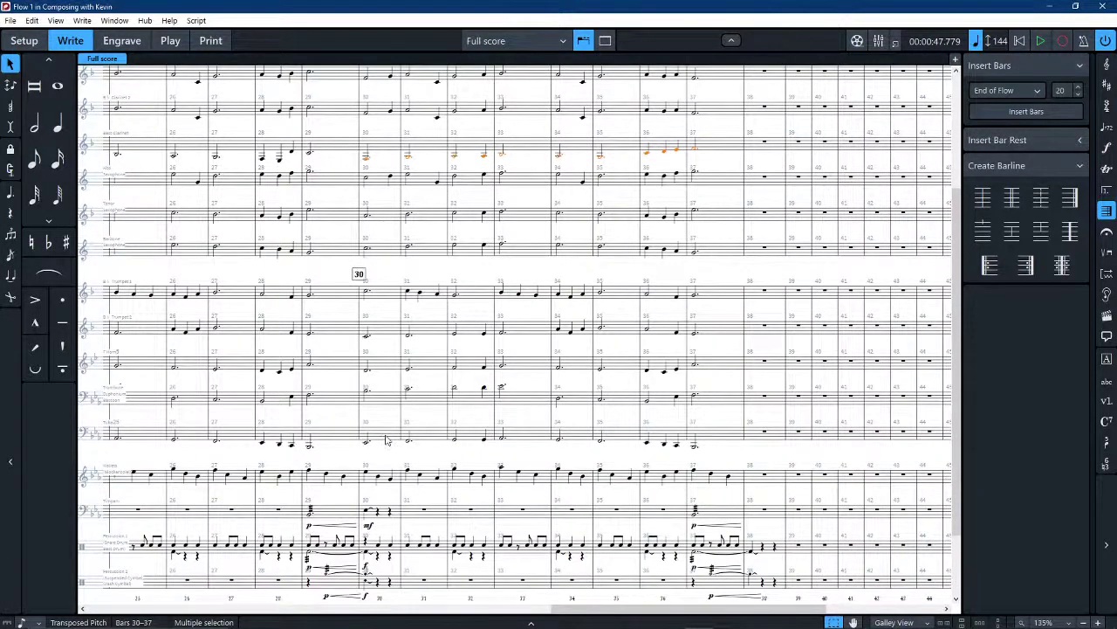
left_click(387, 439, "alt")
key("Escape")
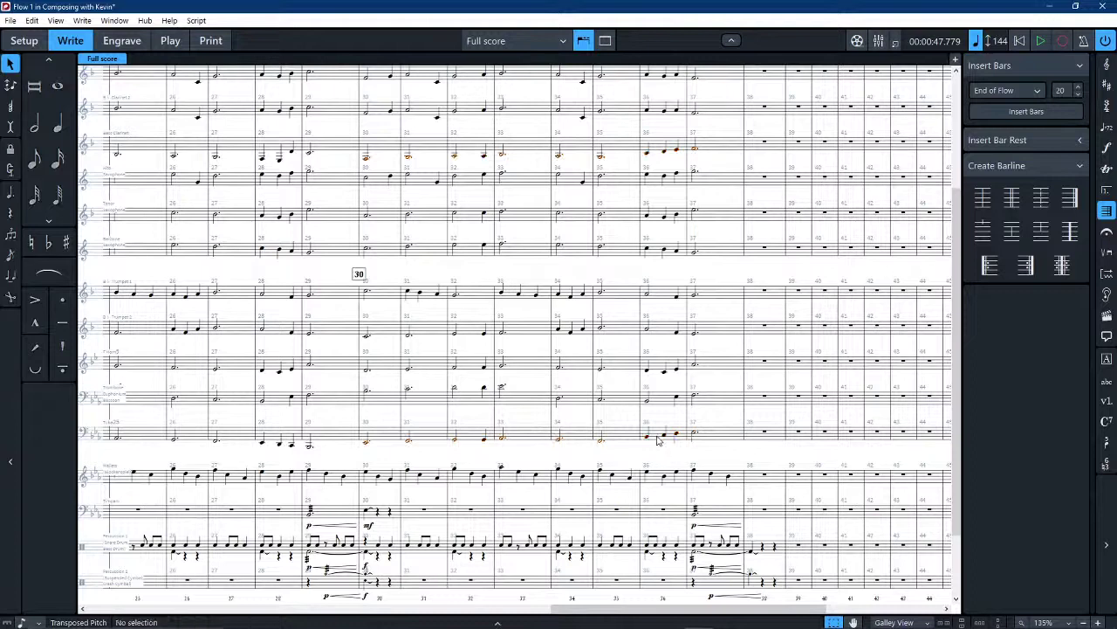
Transpose the tuba's notes in bars 36–37 down an octave
left_click(658, 437)
left_click(725, 434, "shift")
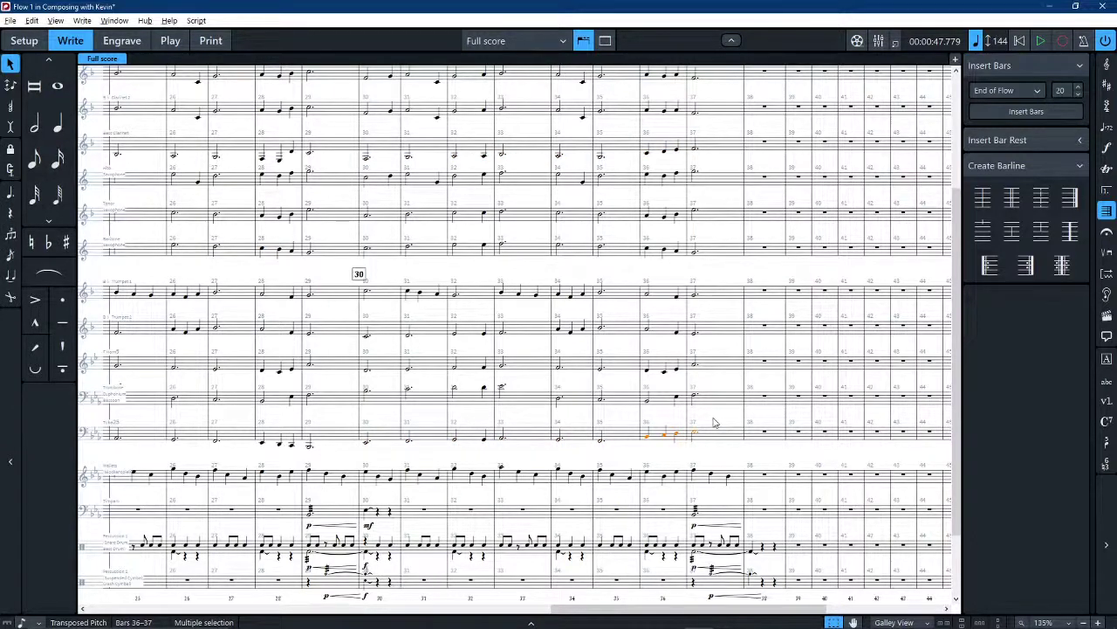
key("ctrl+alt+Down")
scroll(659, 324, "up", 2)
scroll(664, 440, "up", 2)
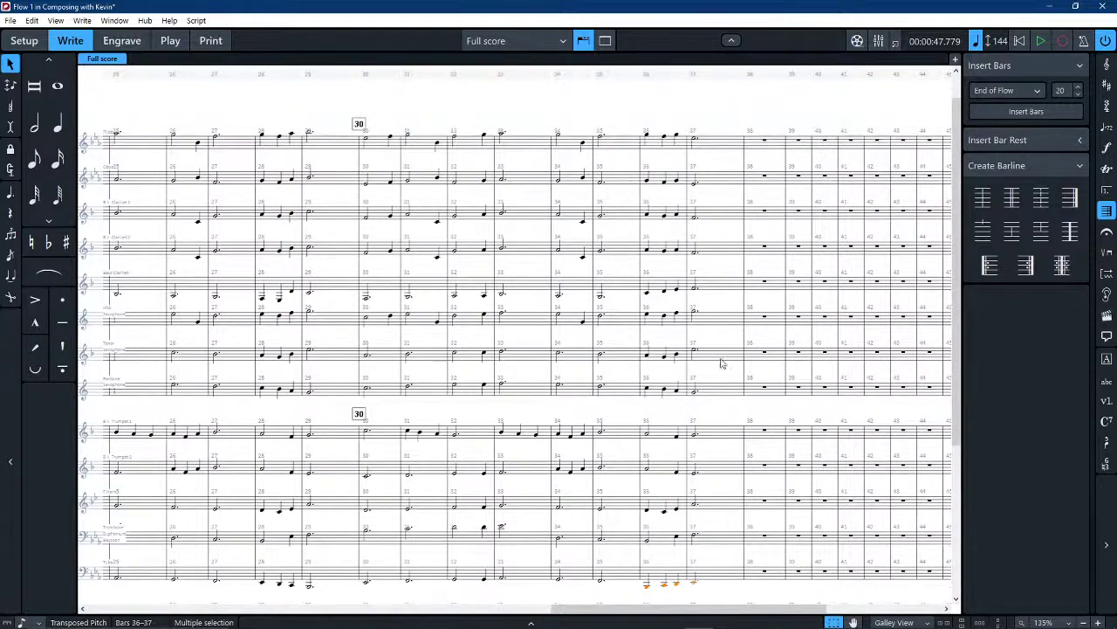
Replace the baritone saxophone's bars 30–37 with a copy of the bass line
left_click(366, 389)
key("shift+n")
scroll(378, 395, "down", 2)
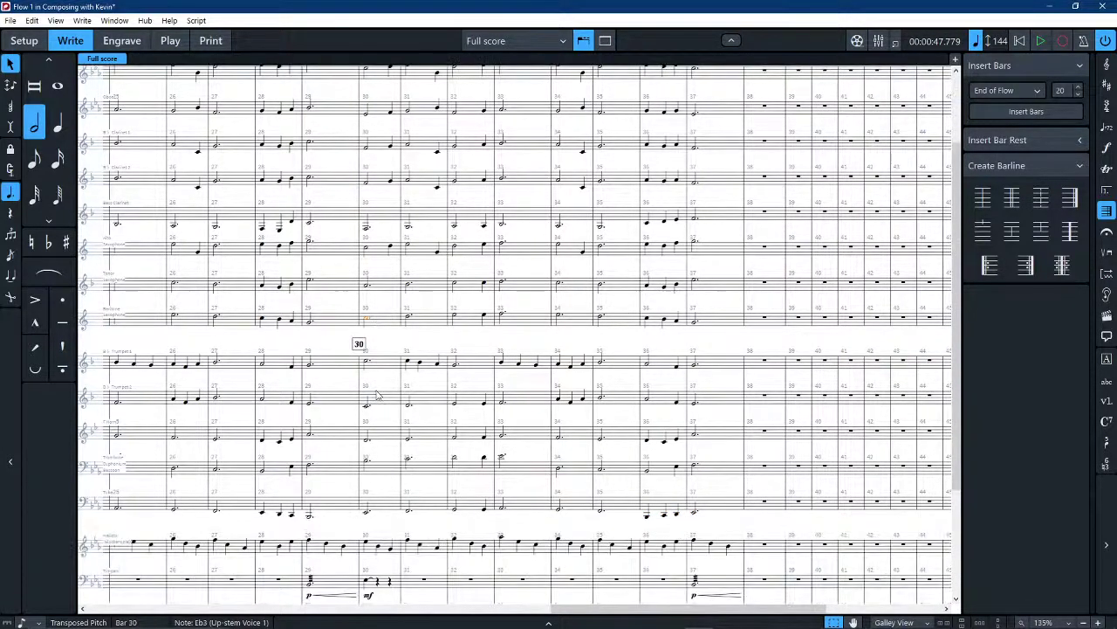
key("Escape")
key("ctrl+shift+a")
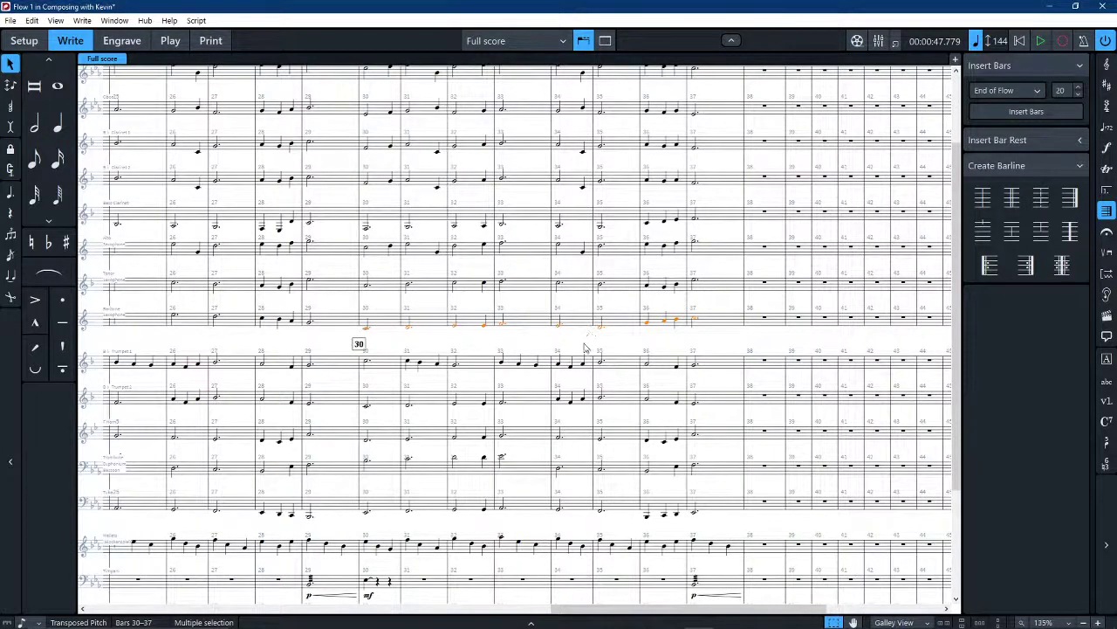
Transpose the baritone saxophone's notes in bars 30–35 up an octave
key("shift+n")
key("Escape")
left_click(621, 326, "shift")
key("ctrl+alt+Up")
key("shift+n")
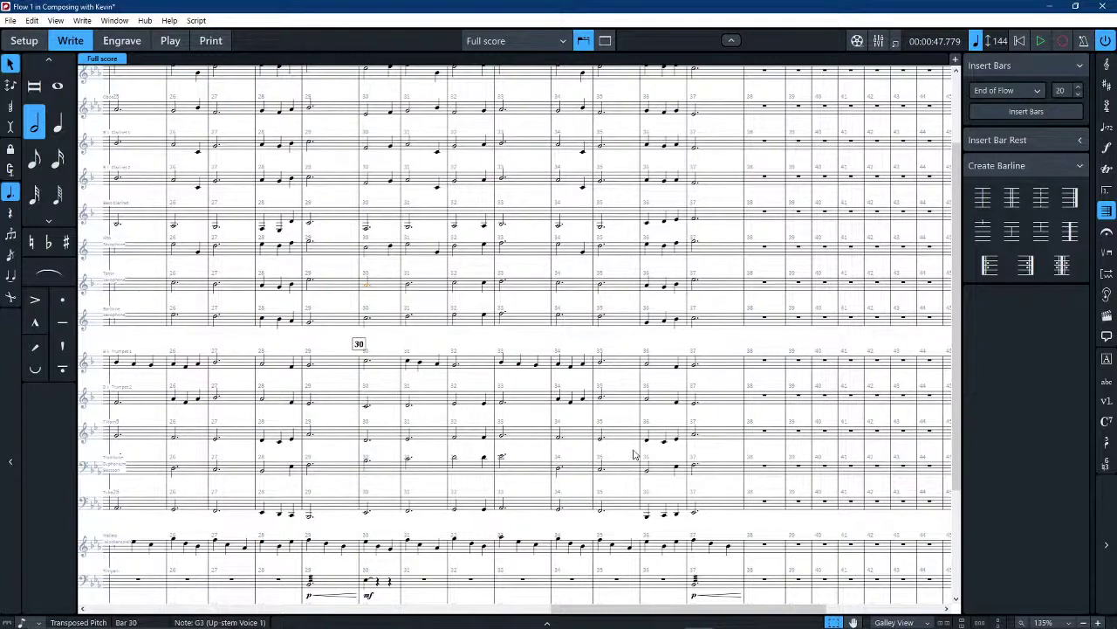
Copy the three quarter notes of Clarinet 2's bar 36 into Trumpet 1's bar 36
left_click(647, 470)
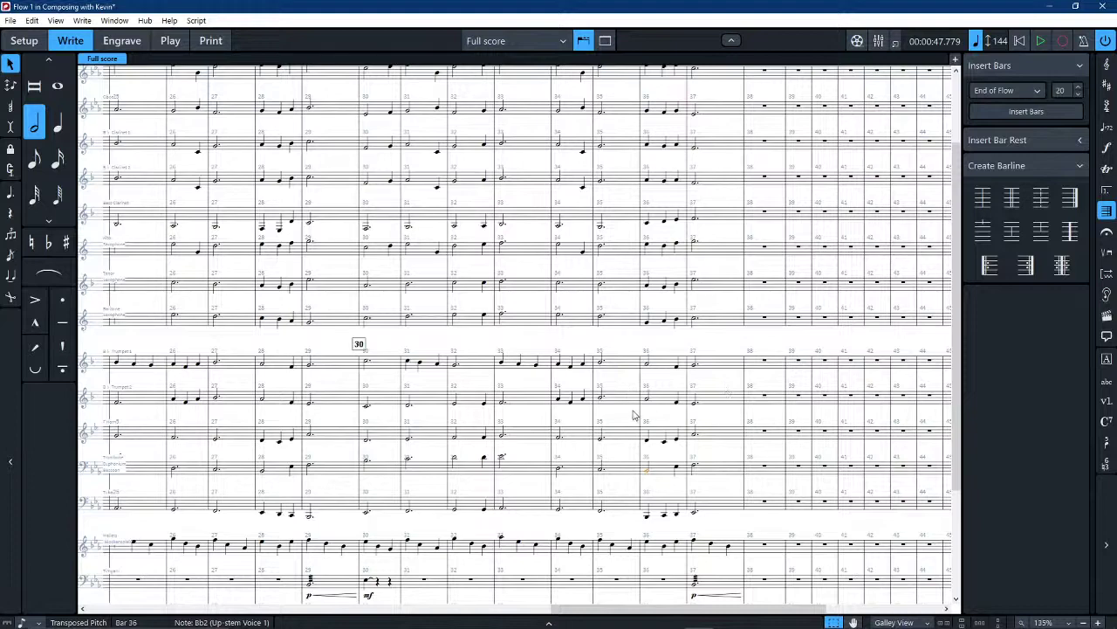
scroll(566, 437, "right", 2)
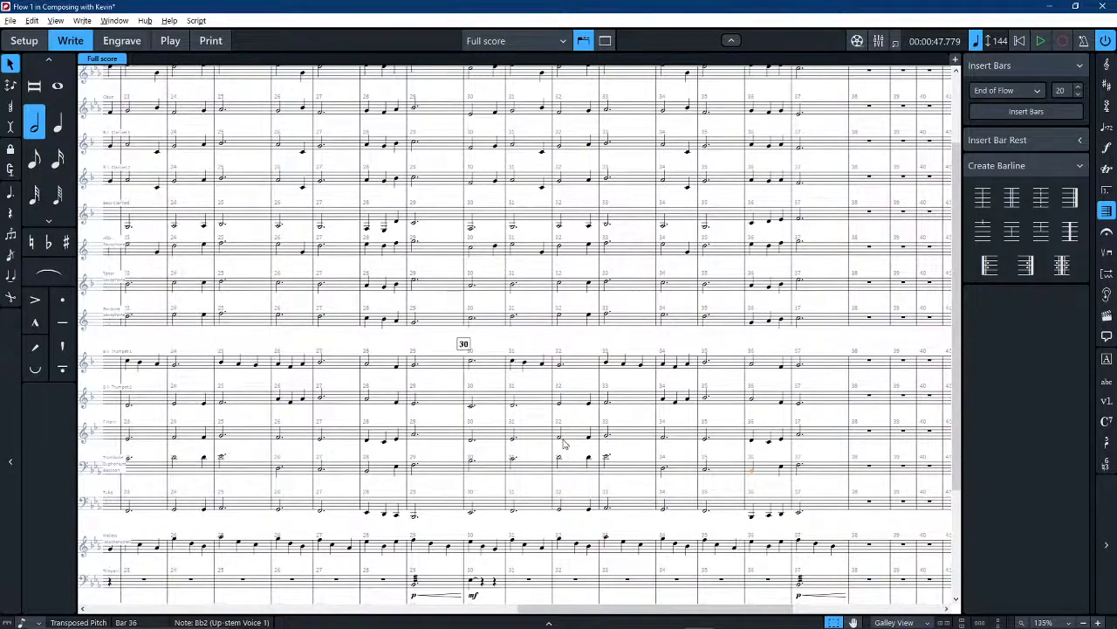
scroll(564, 446, "up", 3, "ctrl")
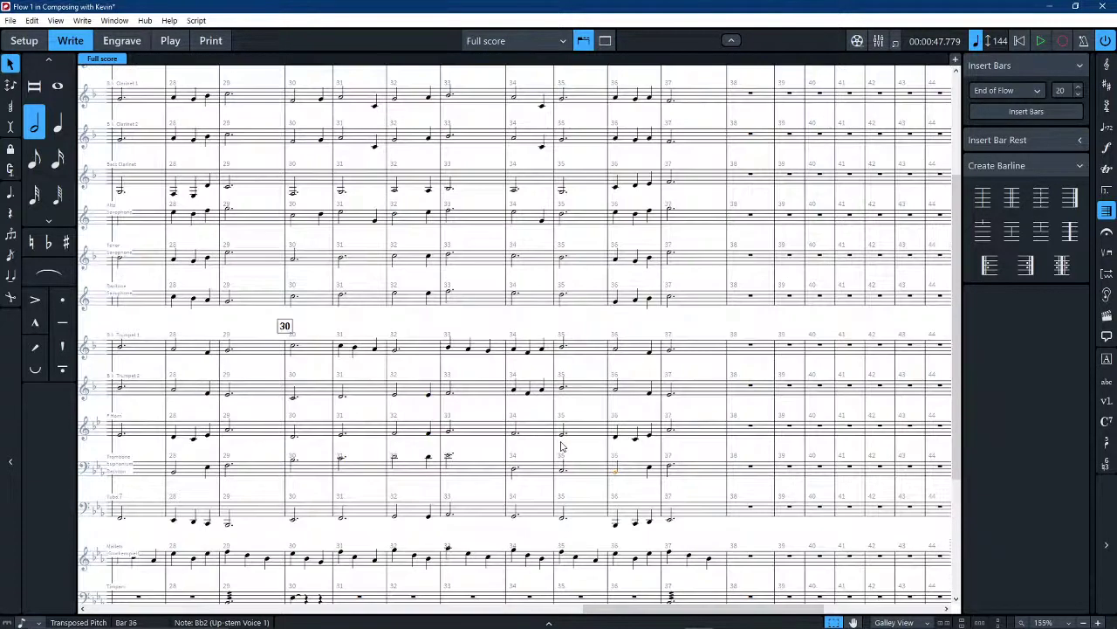
scroll(561, 446, "up", 1, "ctrl")
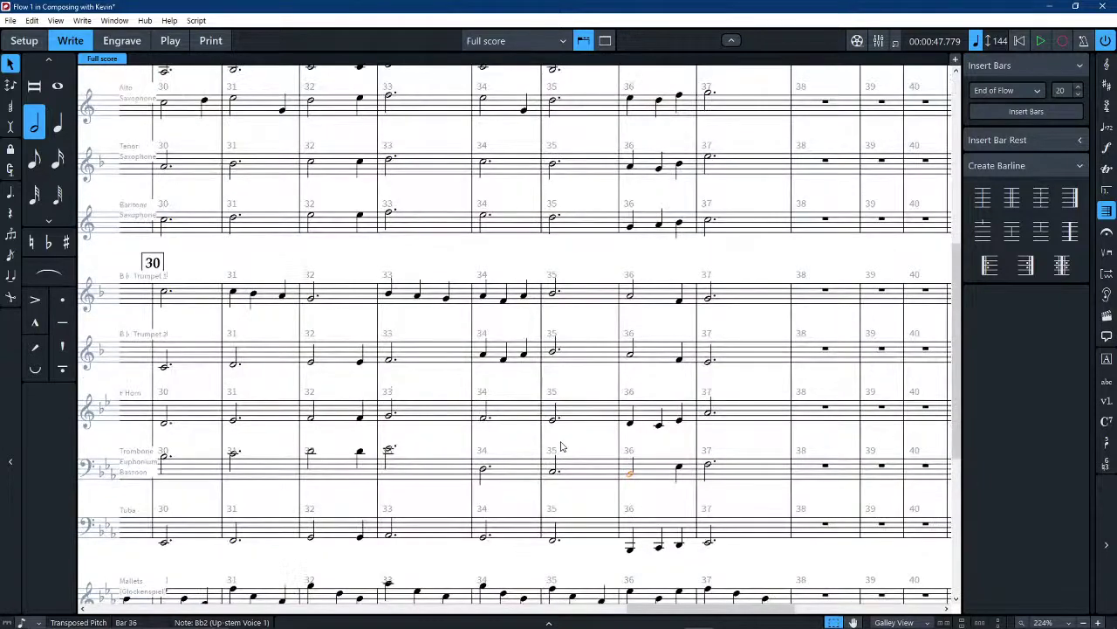
scroll(562, 447, "up", 3)
scroll(561, 447, "up", 2)
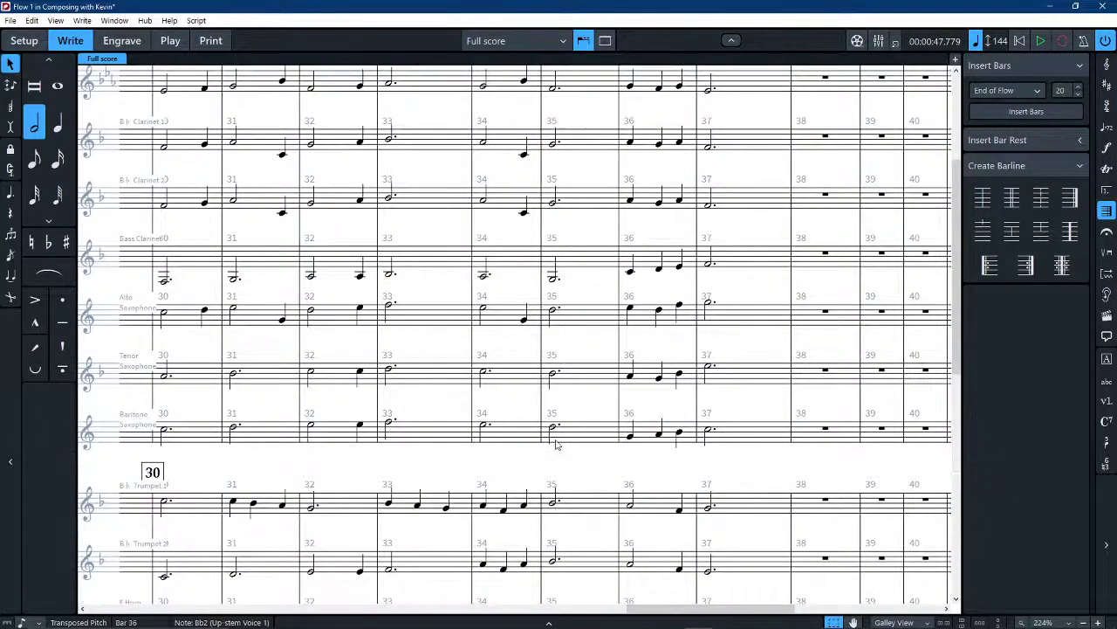
left_click(646, 206)
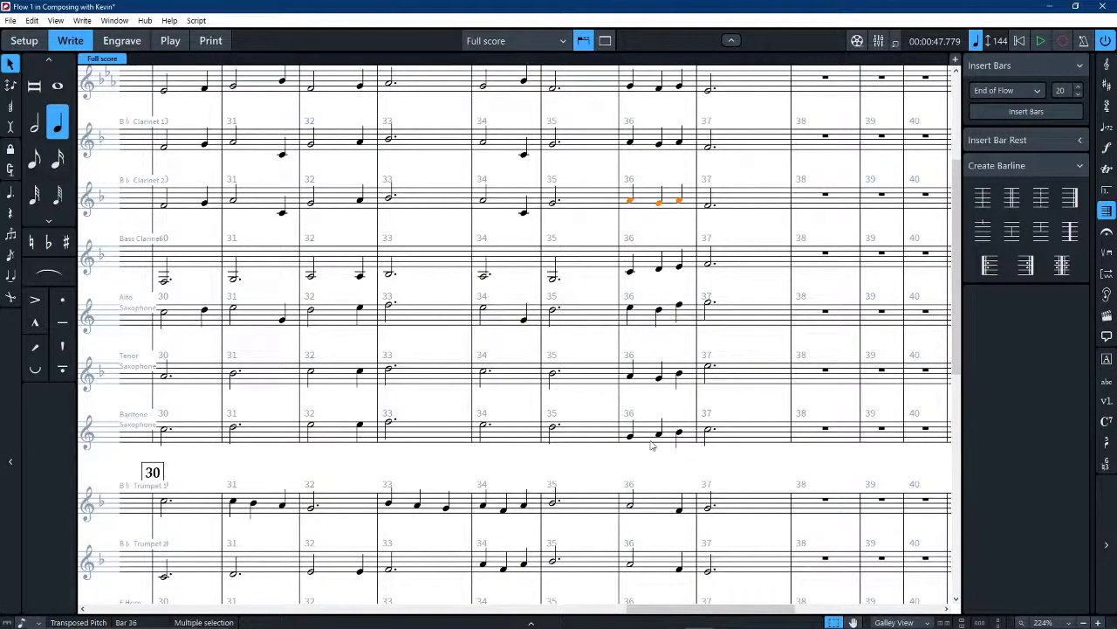
key("ctrl+c")
left_click(651, 505)
key("ctrl+v")
left_click(724, 463)
Lower the last note of Trumpet 1's bar 36 by two steps and copy the bar's three notes into Trumpet 2
left_click(680, 505)
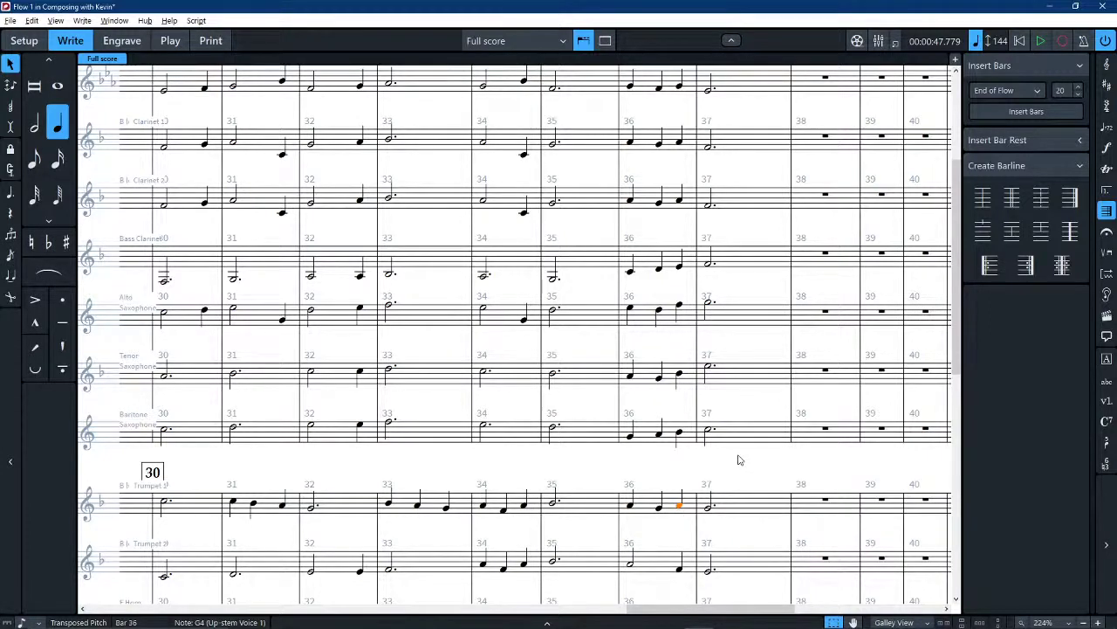
key("alt+Down")
key("alt+Down")
left_click(634, 506, "shift")
left_click(655, 566, "alt")
Replace the notes in the trombone's bar 36 with a copy of the tuba's bar 36
scroll(659, 550, "down", 2)
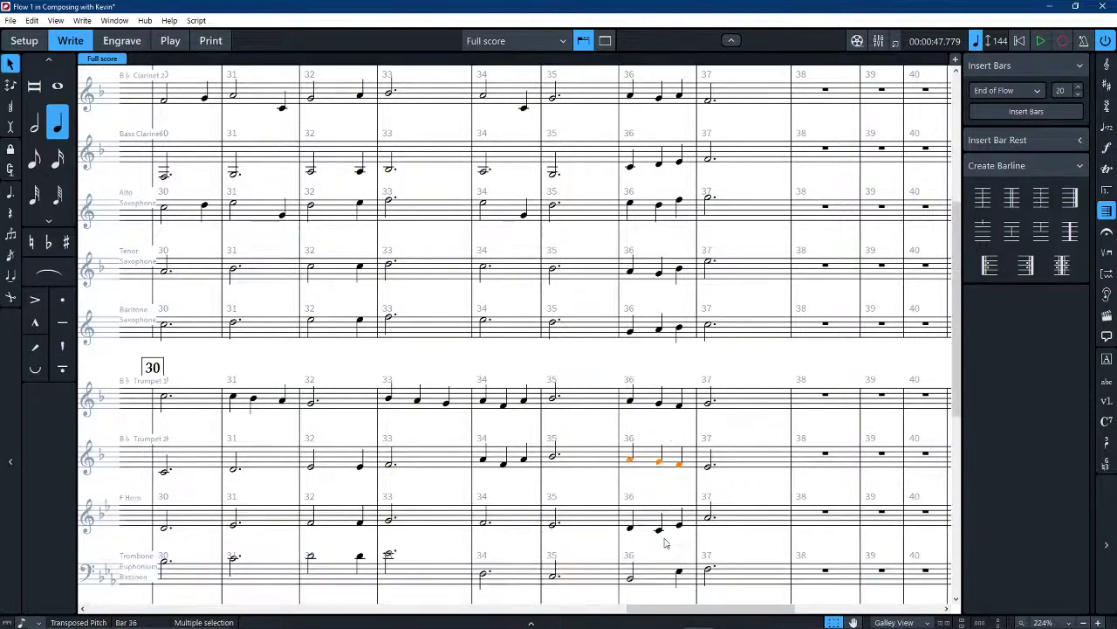
scroll(514, 408, "down", 1)
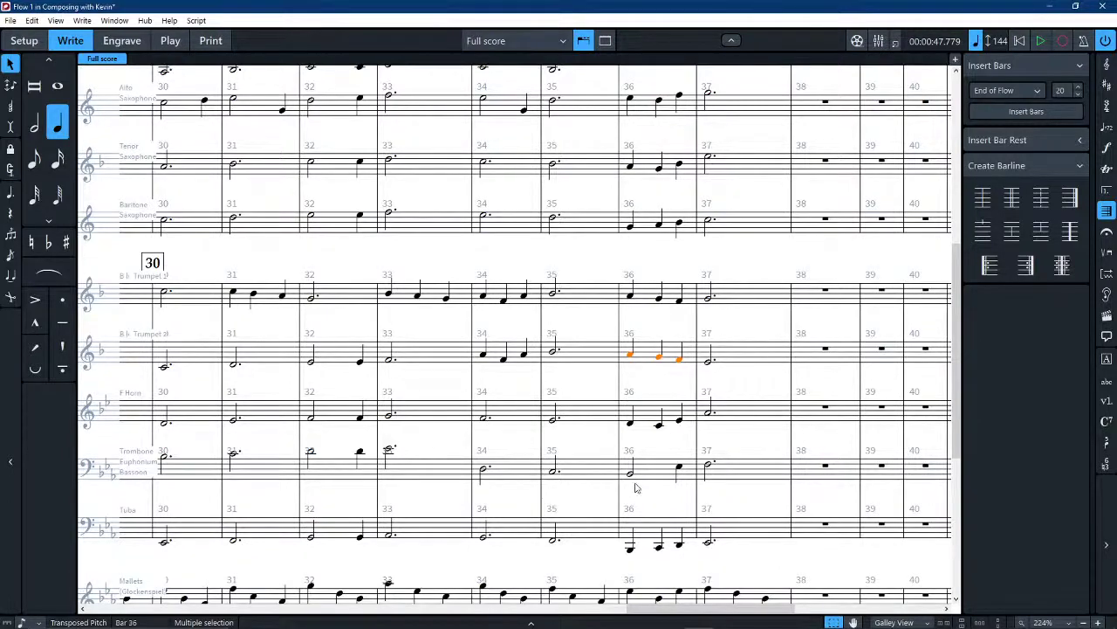
left_click(634, 475)
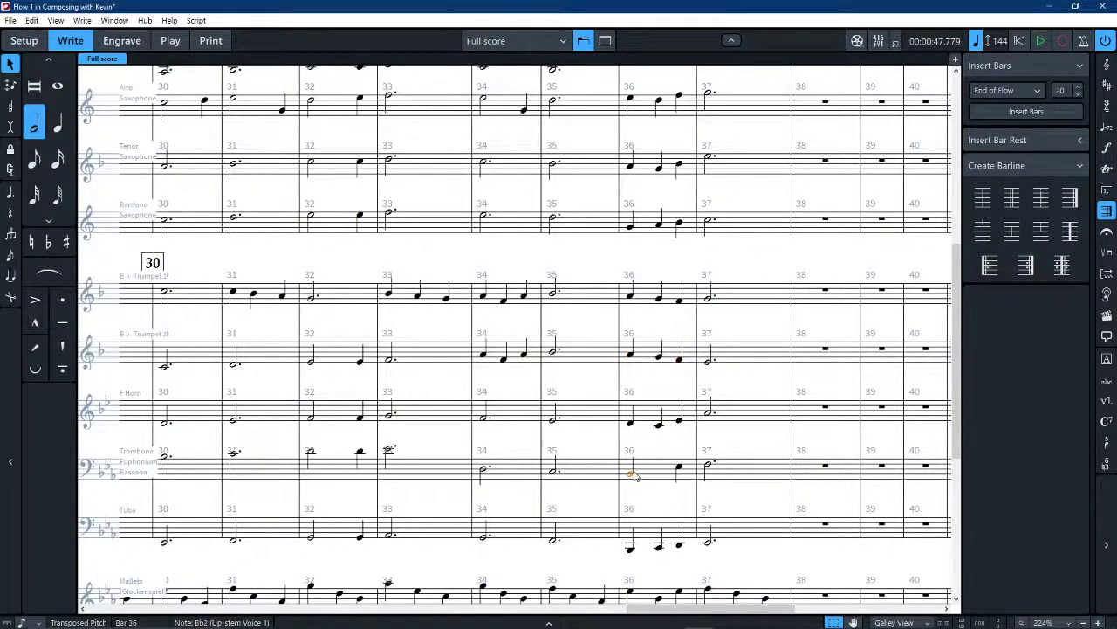
left_click(644, 525)
left_click(649, 469, "shift")
key("ctrl+v")
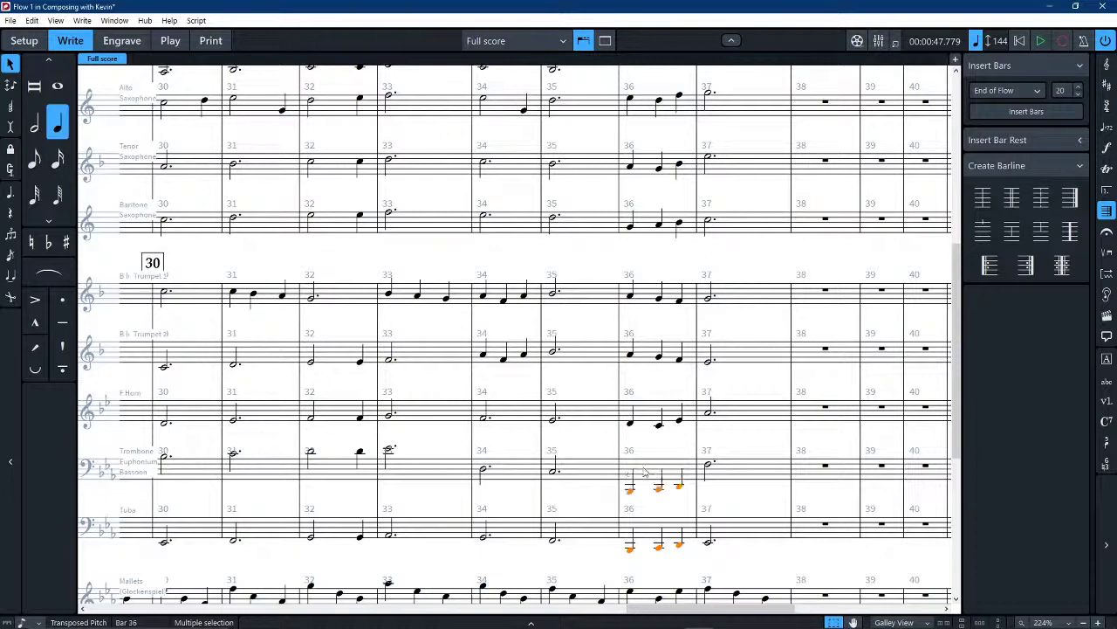
Transpose the trombone's three quarter notes in bar 36 up an octave, leaving the tuba's notes at their original pitch
key("ctrl+alt+Up")
key("ctrl+alt+Down")
key("ctrl+alt+Up")
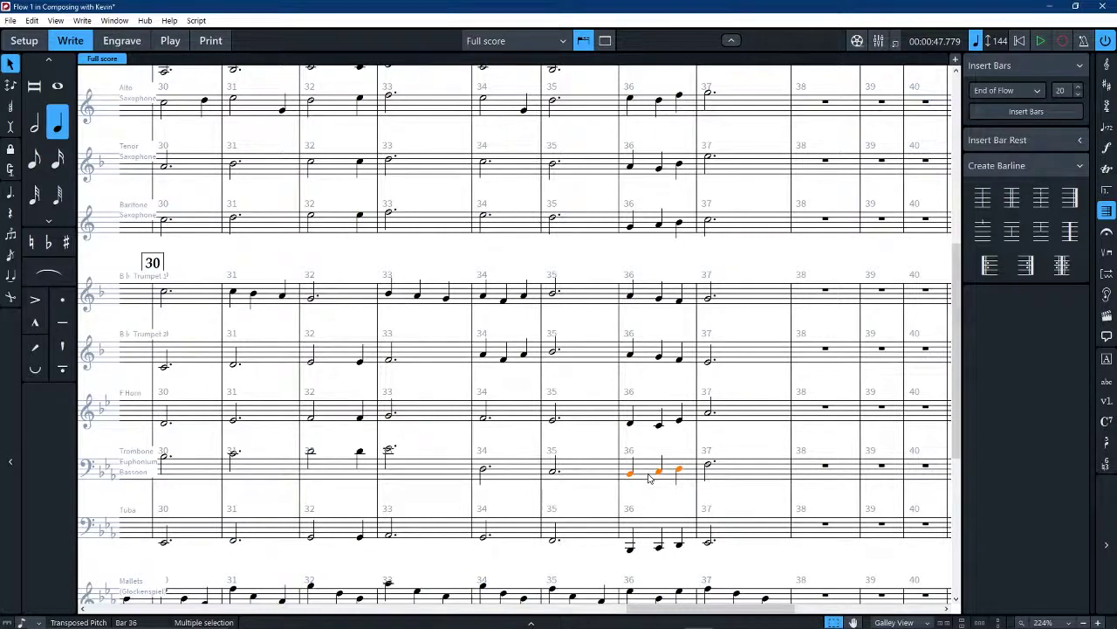
Copy Clarinet 2's dotted half note in bar 37 into the alto saxophone's bar 37
scroll(649, 476, "up", 1)
scroll(653, 415, "up", 1)
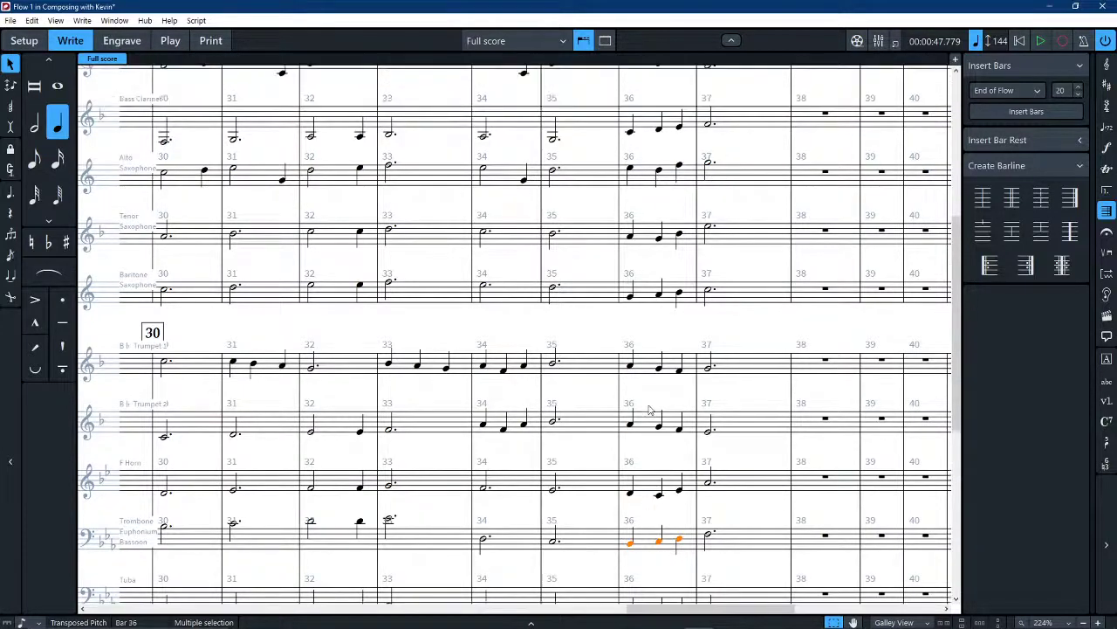
left_click(643, 373)
scroll(419, 306, "up", 3)
left_click(205, 165)
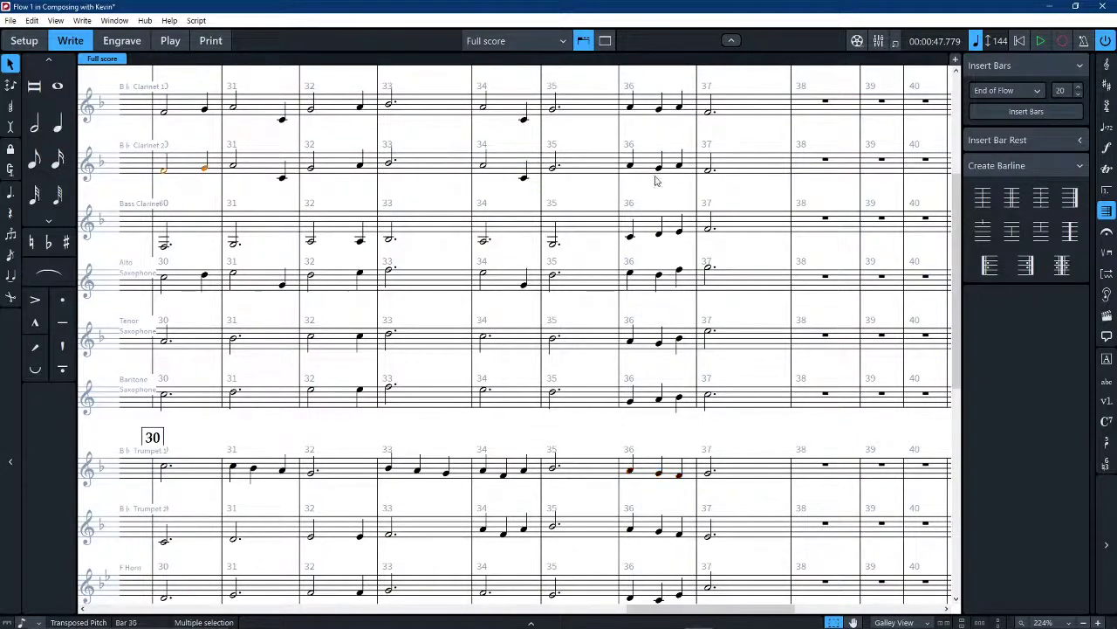
left_click(656, 174, "shift")
left_click(179, 286, "ctrl")
left_click(679, 274, "ctrl+shift")
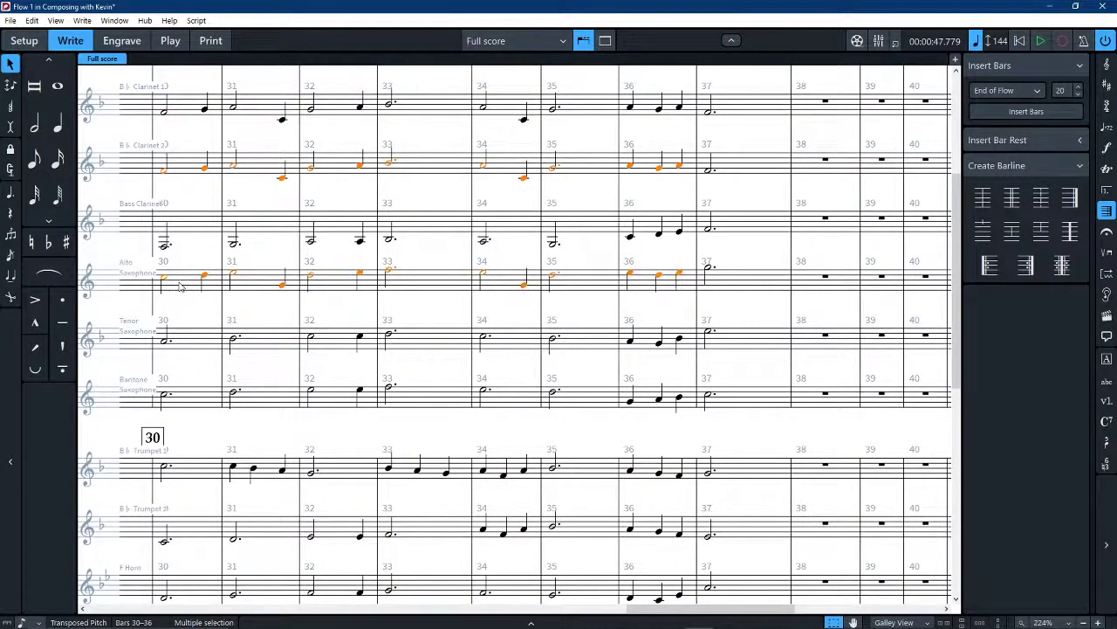
key("Escape")
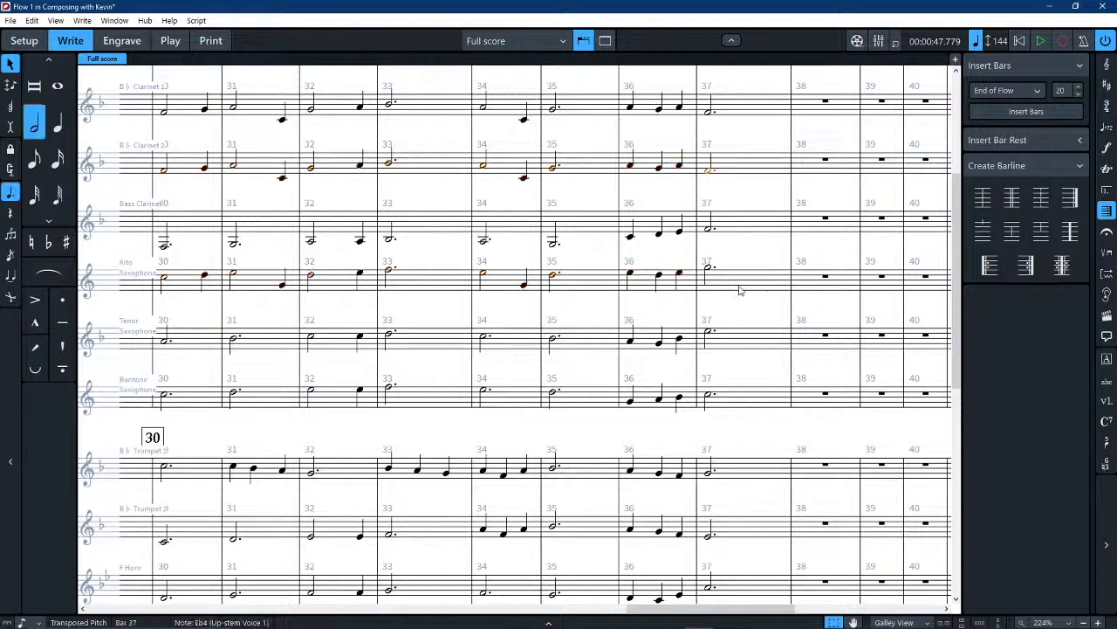
scroll(756, 372, "down", 1)
scroll(753, 380, "down", 2)
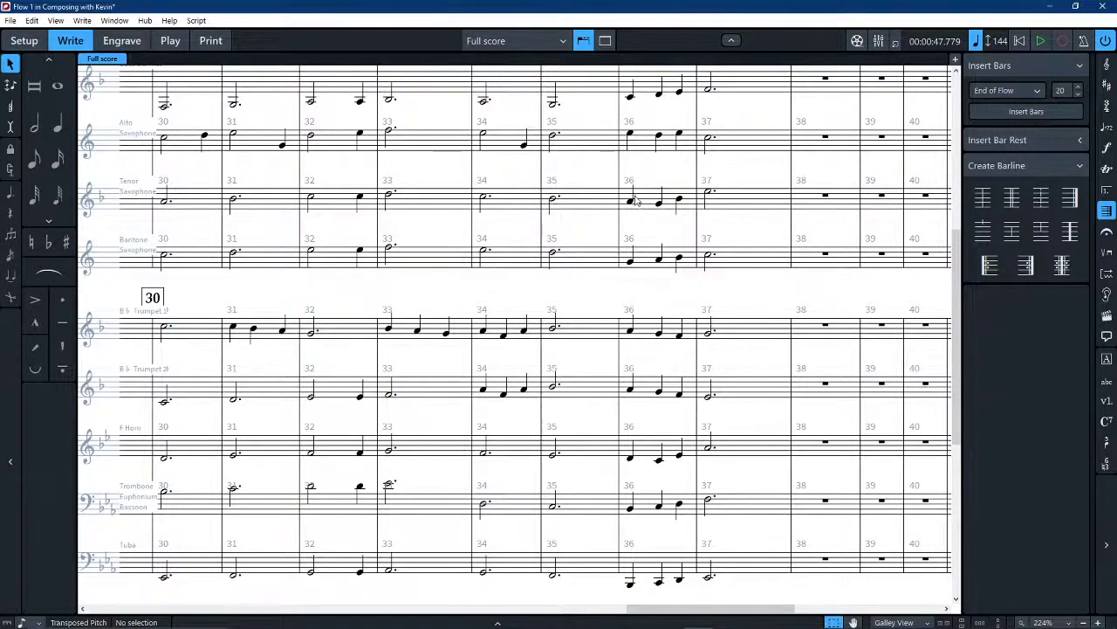
Lower the tenor saxophone's last note of bar 36 by two steps and its bar 37 note by four steps
scroll(640, 205, "up", 2)
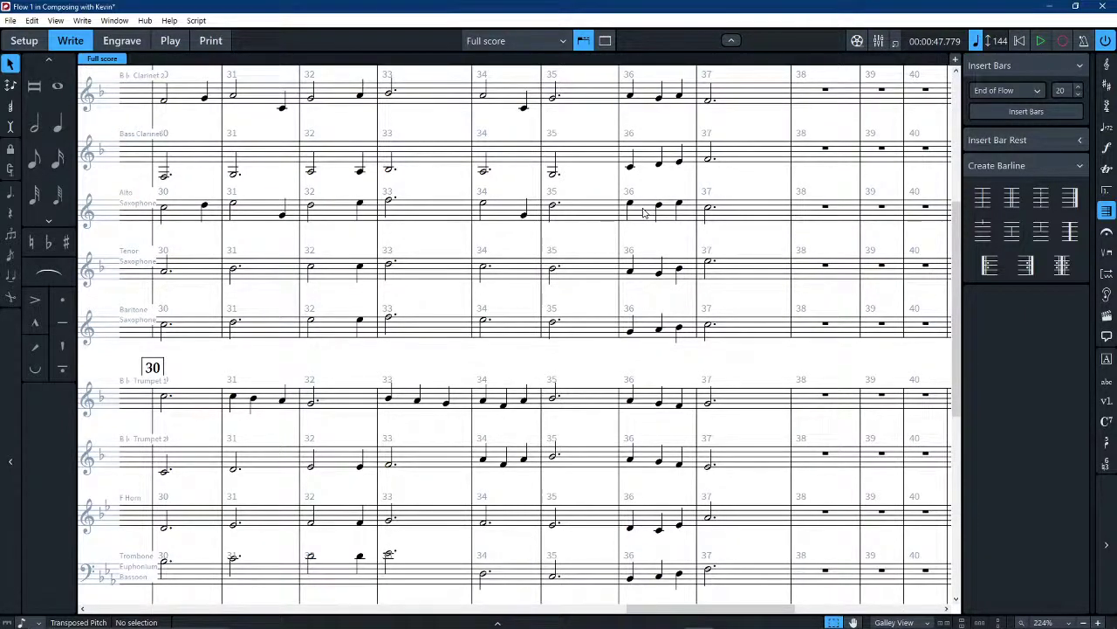
left_click(684, 271)
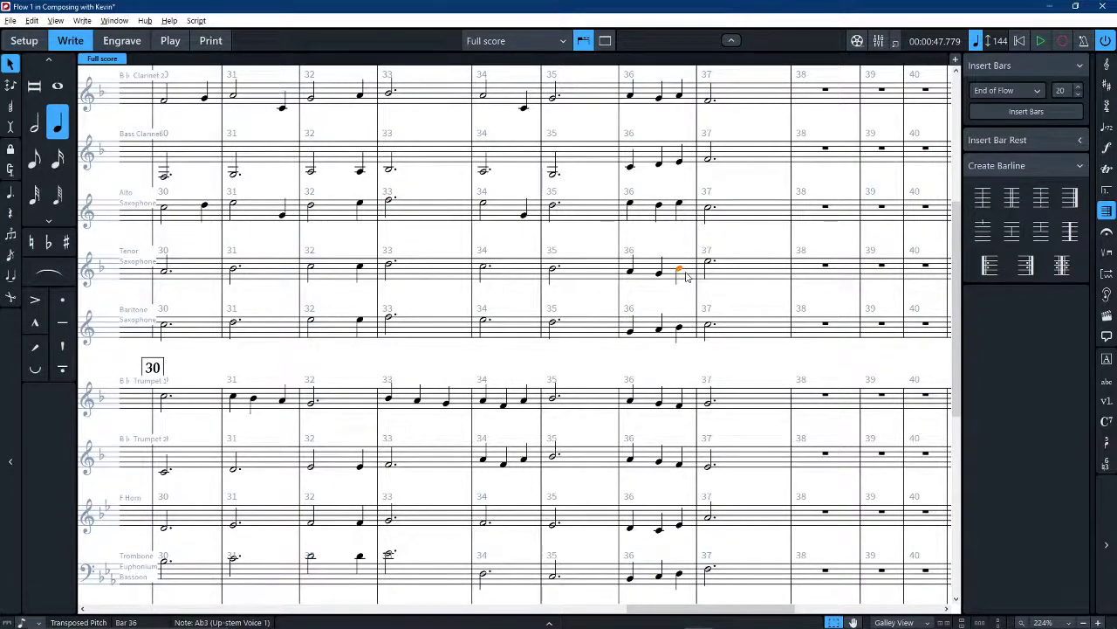
key("alt+Down")
key("alt+Down")
key("Right")
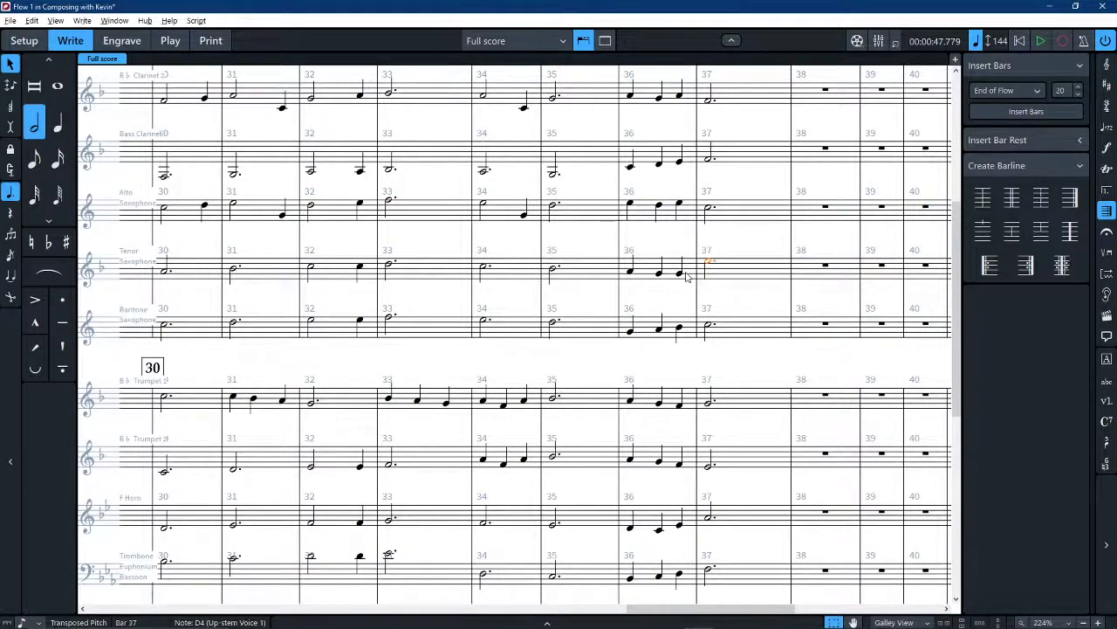
key("alt+Down")
key("alt+Down")
key("alt+Down")
key("alt+Down")
Copy the tenor saxophone's notes in bars 36–37 into the F Horn staff at bar 36
left_click(655, 272, "shift")
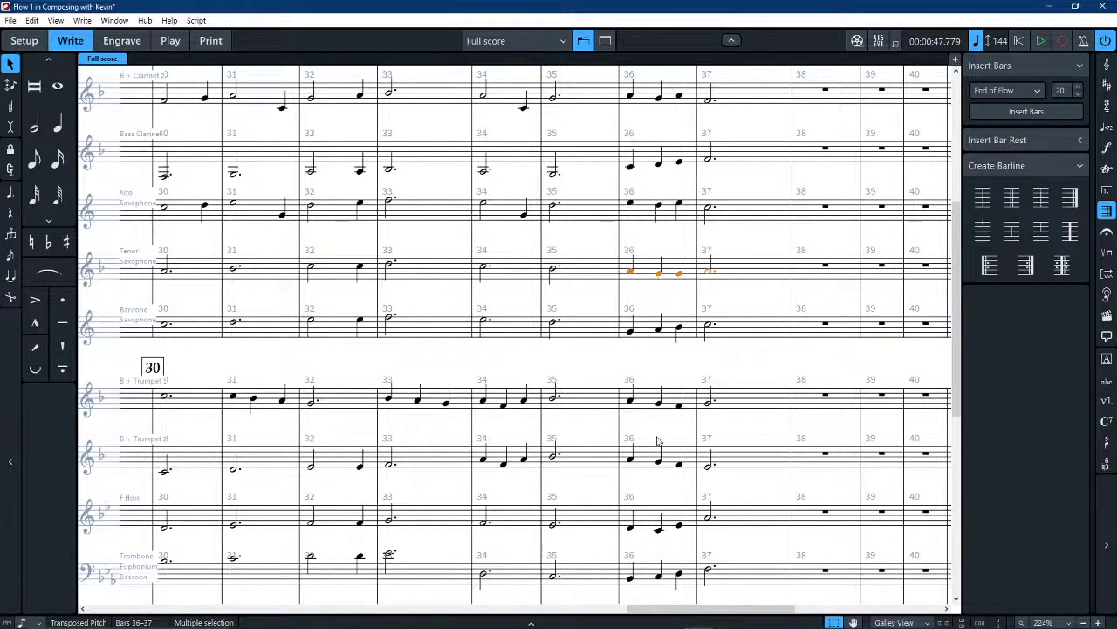
key("ctrl+c")
left_click(643, 523)
key("ctrl+v")
key("Escape")
Play back the revised passage through bar 36
scroll(736, 490, "down", 3)
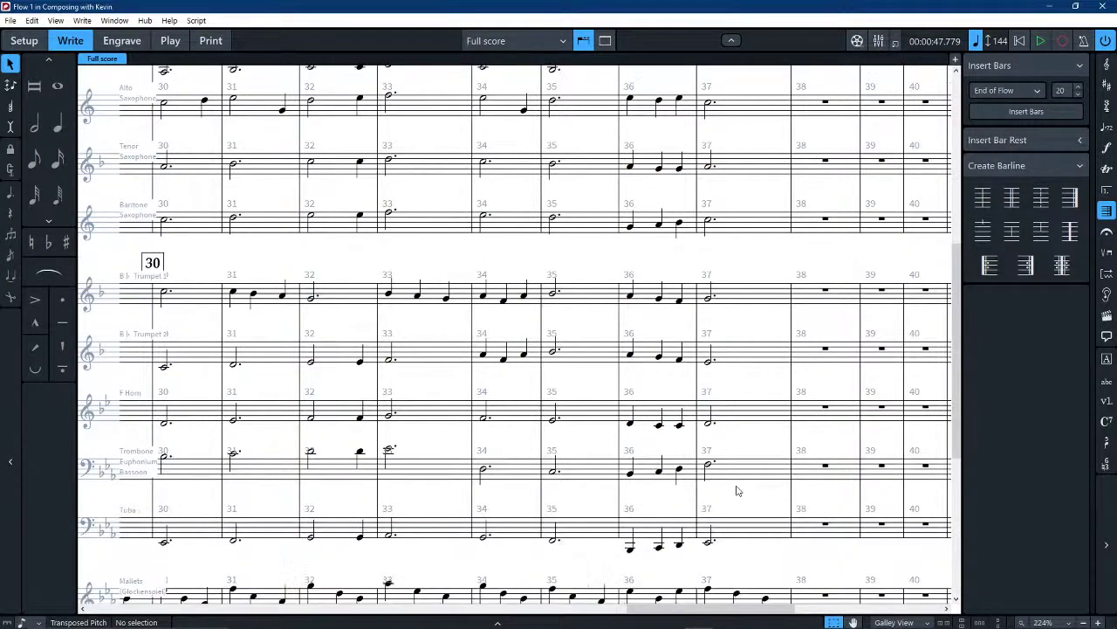
scroll(736, 491, "down", 3)
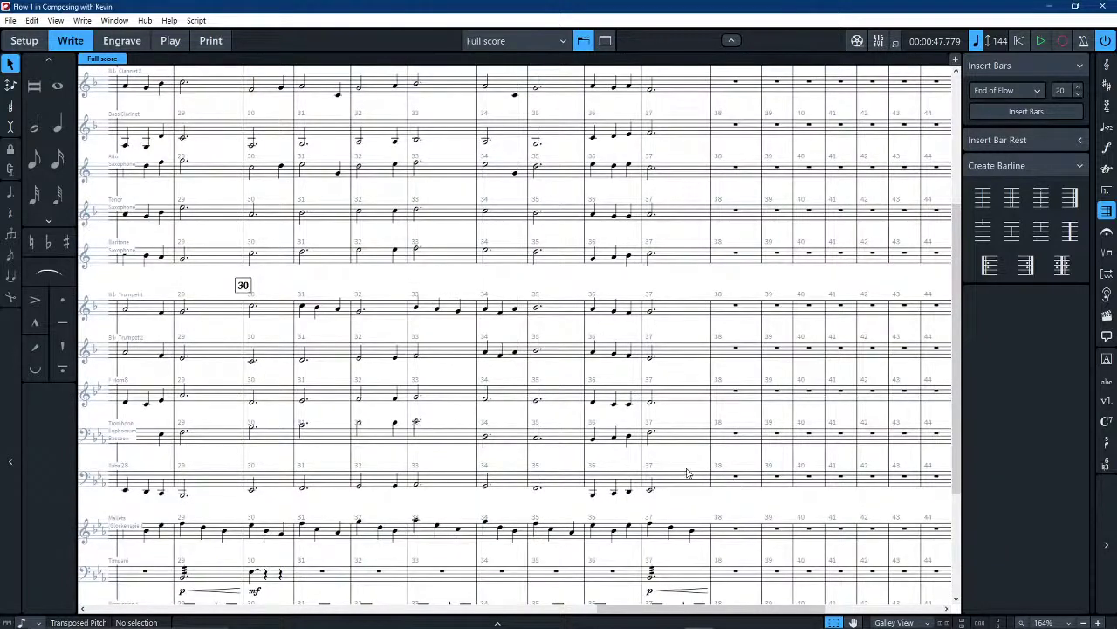
key("space")
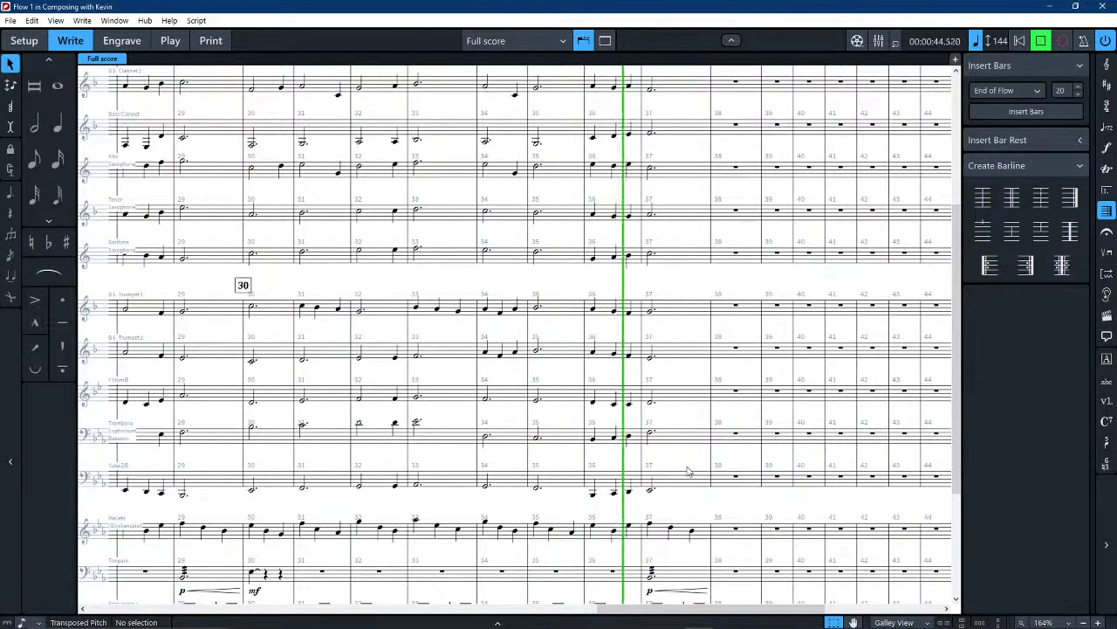
key("space")
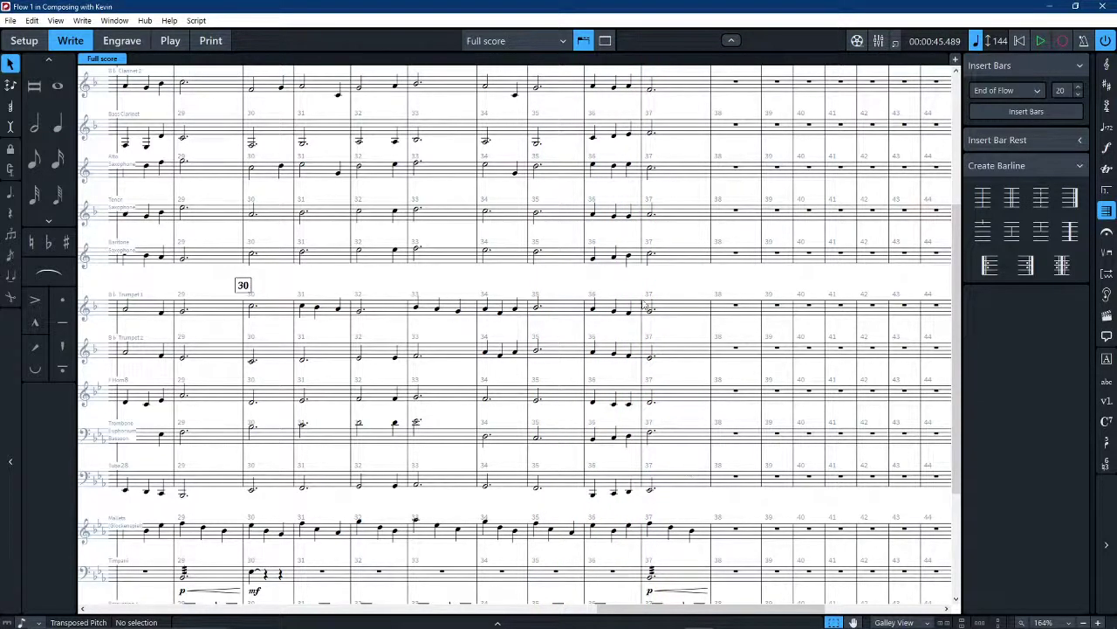
Switch the score from transposed pitch to concert pitch
left_click(33, 20)
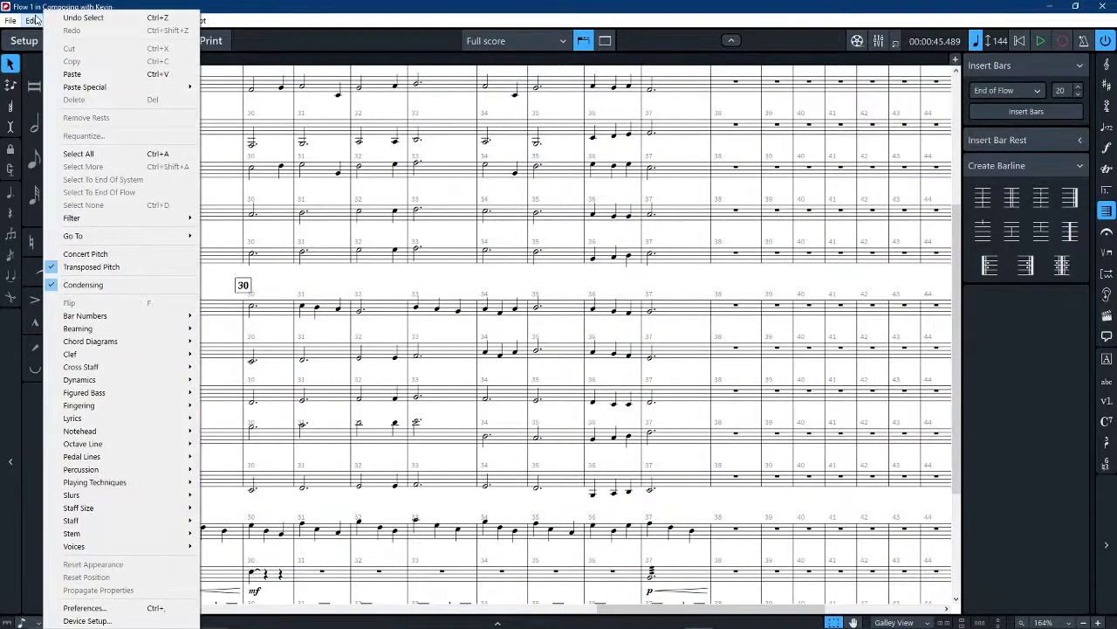
left_click(112, 253)
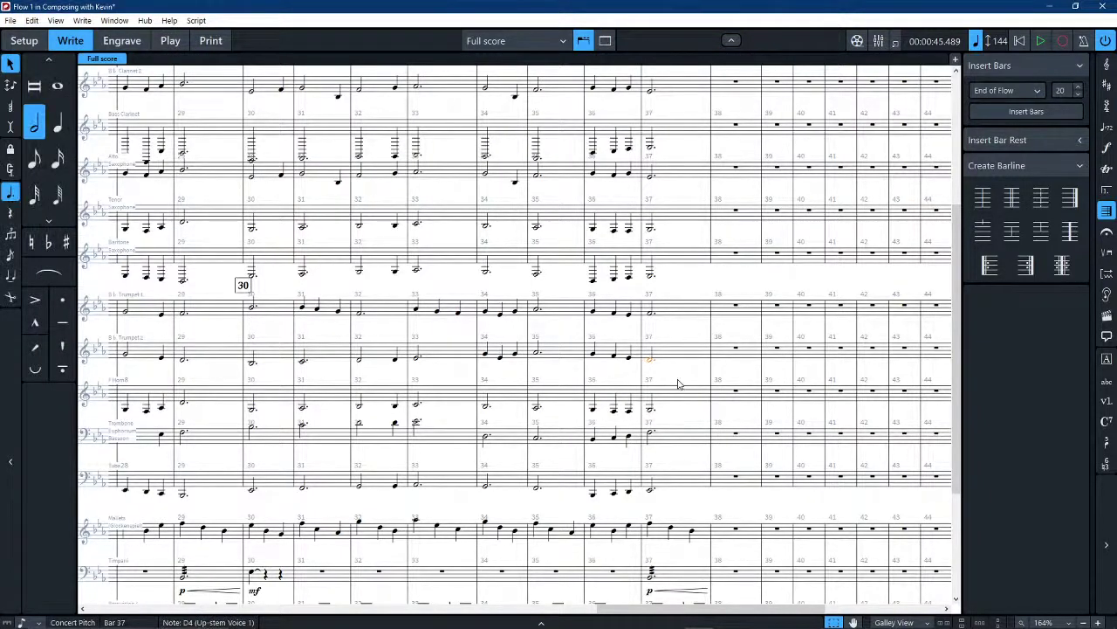
scroll(677, 428, "up", 2, "ctrl")
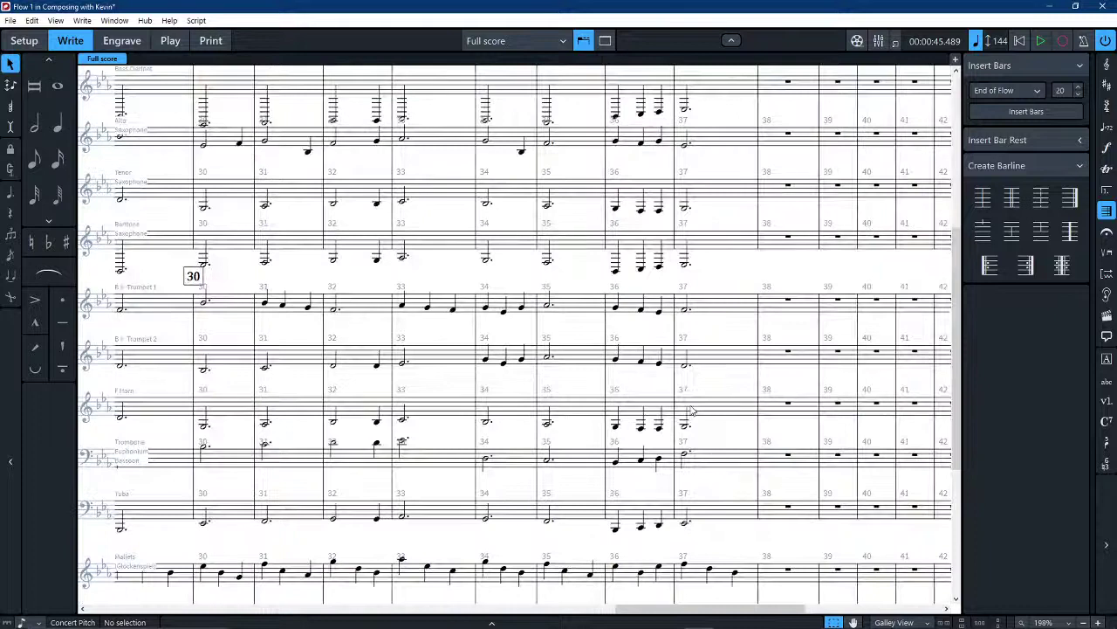
Raise the F Horn's bar 37 note and the last note of its bar 36 by one step each
left_click(690, 413)
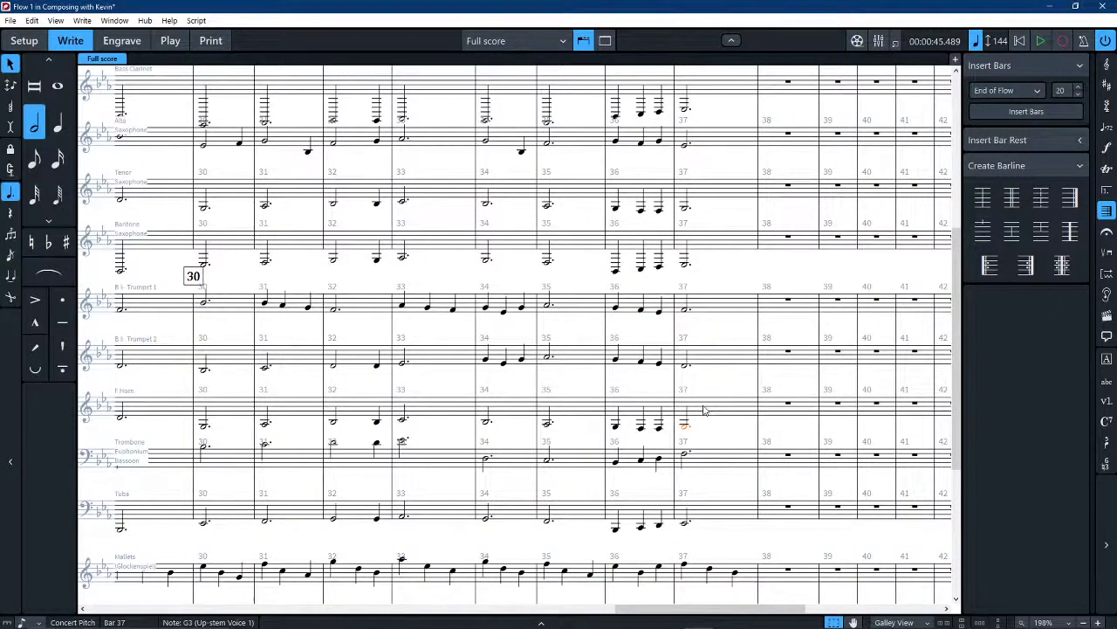
key("alt+Up")
left_click(659, 428)
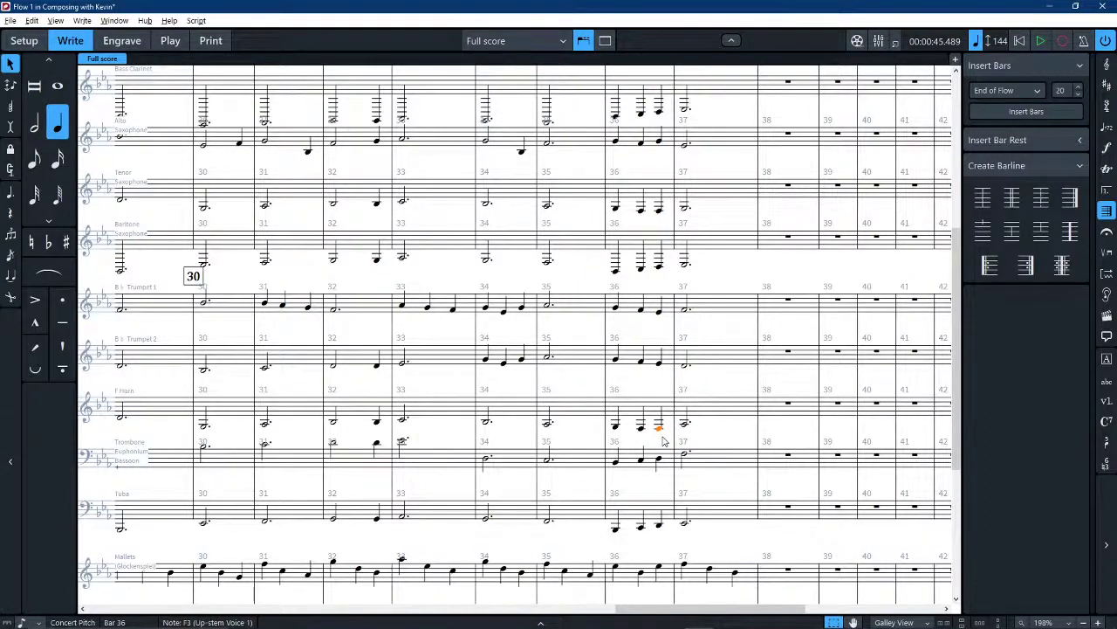
key("alt+Up")
Raise the tenor saxophone's last note of bar 36 and its bar 37 note by one step each
scroll(629, 449, "up", 2)
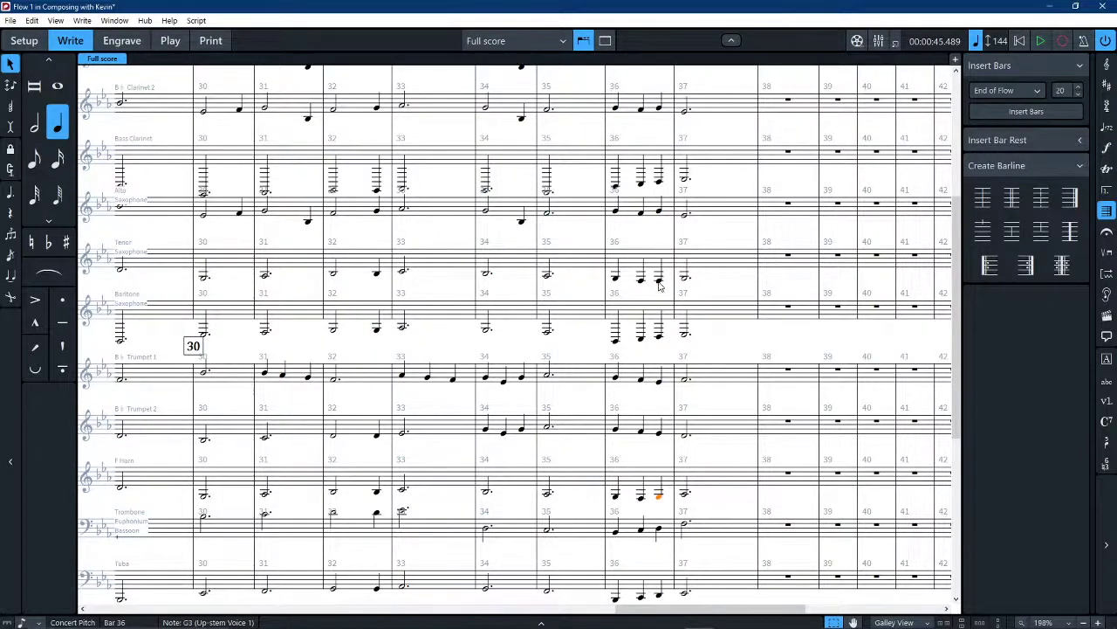
left_click(658, 280)
key("Right")
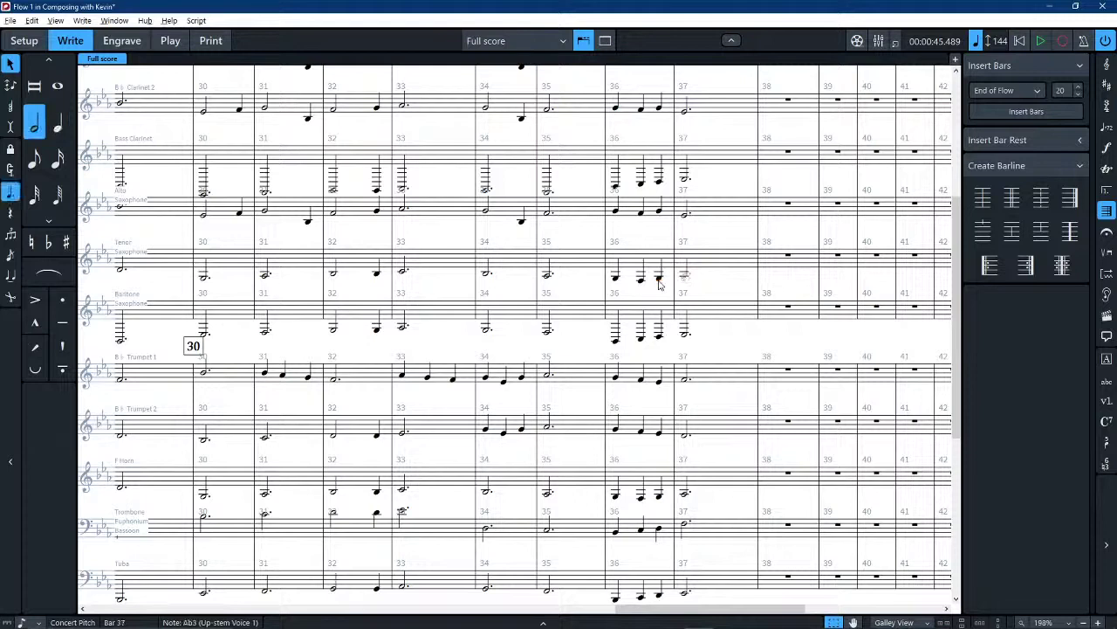
key("e")
Lower Trumpet 1's dotted half note in bar 37 by one step and select the last note of its bar 36
left_click(711, 380)
key("alt+Down")
key("Left")
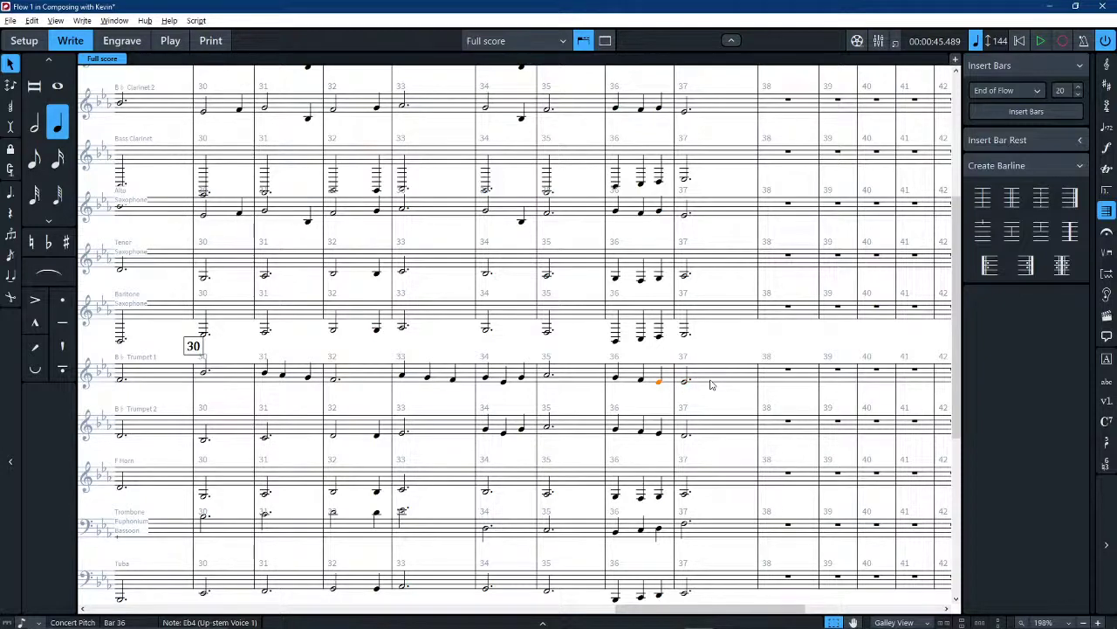
Lower the trombone's two notes in bar 32 by two steps and its dotted half note in bar 33 by four steps
scroll(626, 548, "left", 3)
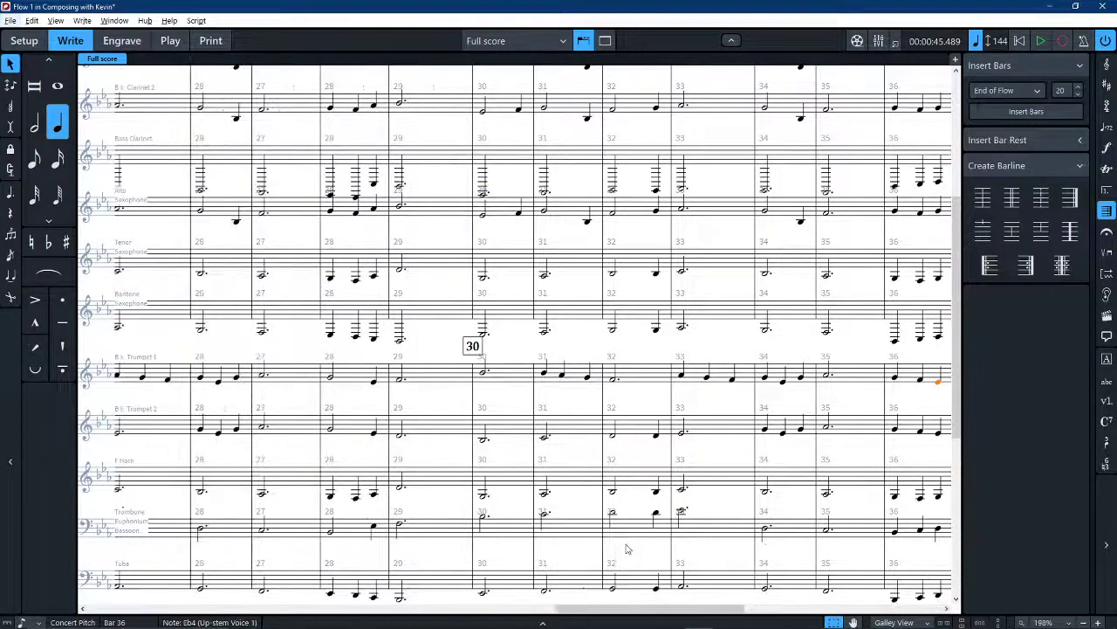
scroll(626, 548, "left", 3)
scroll(623, 550, "right", 4)
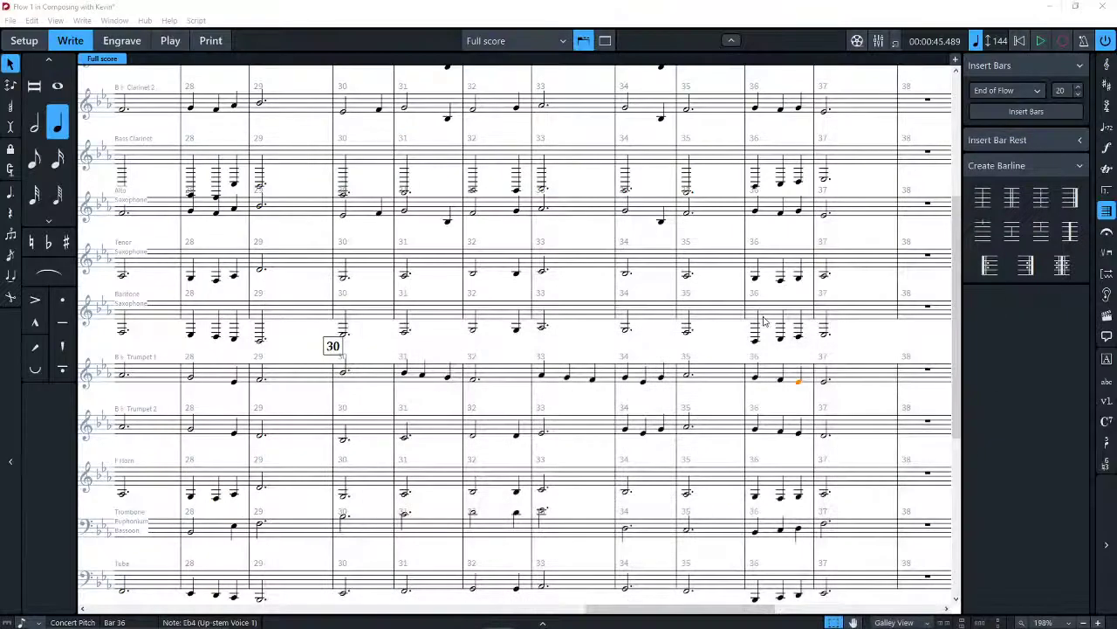
scroll(631, 373, "down", 3)
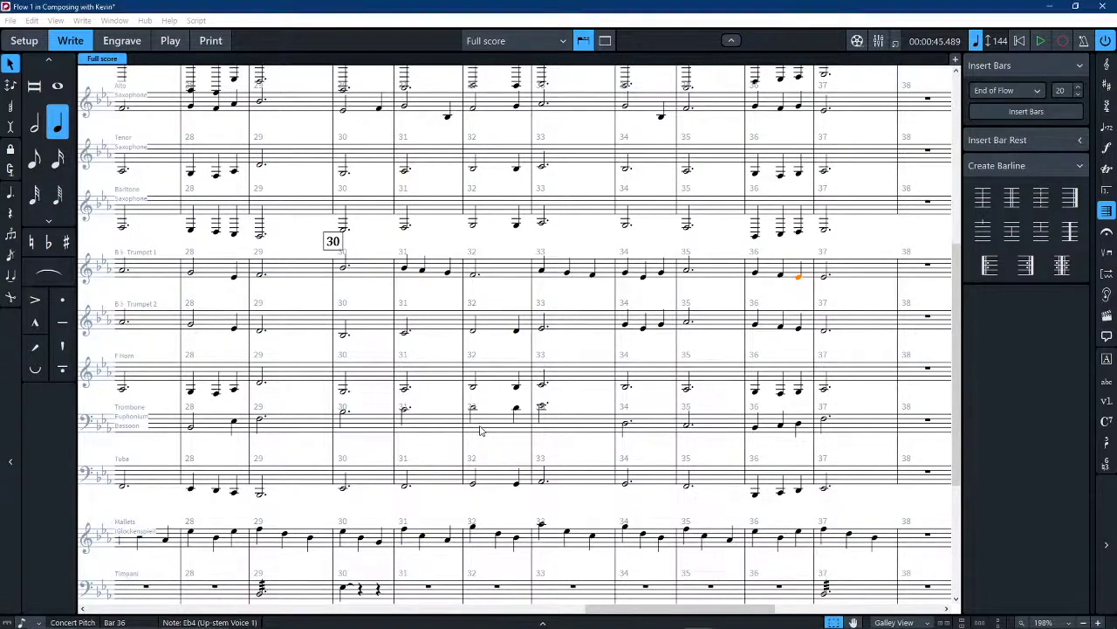
left_click(480, 429)
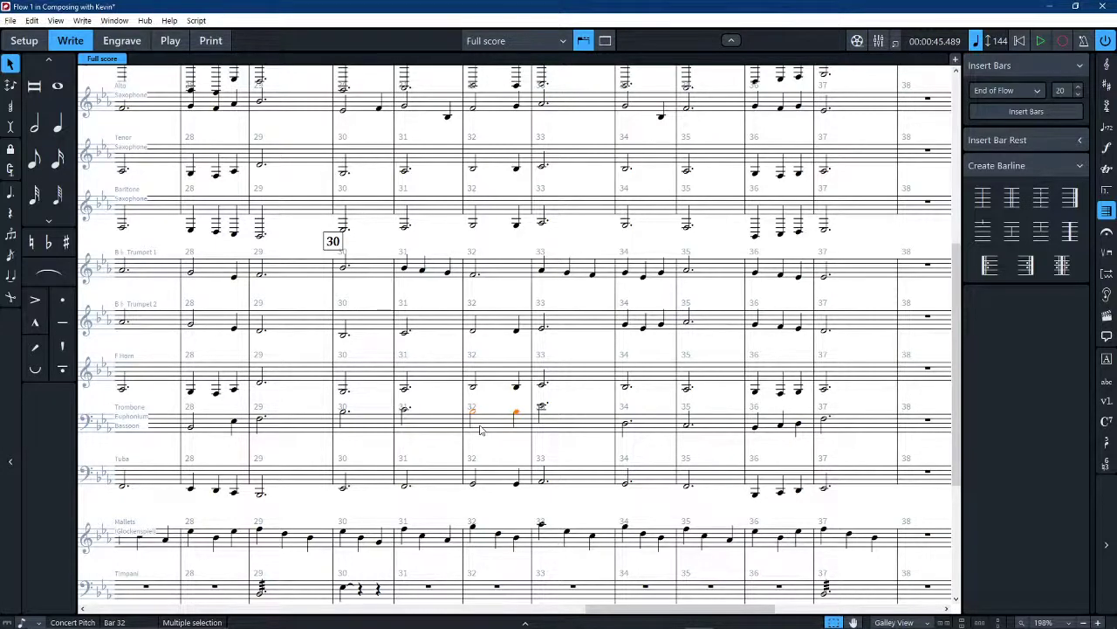
left_click(566, 422)
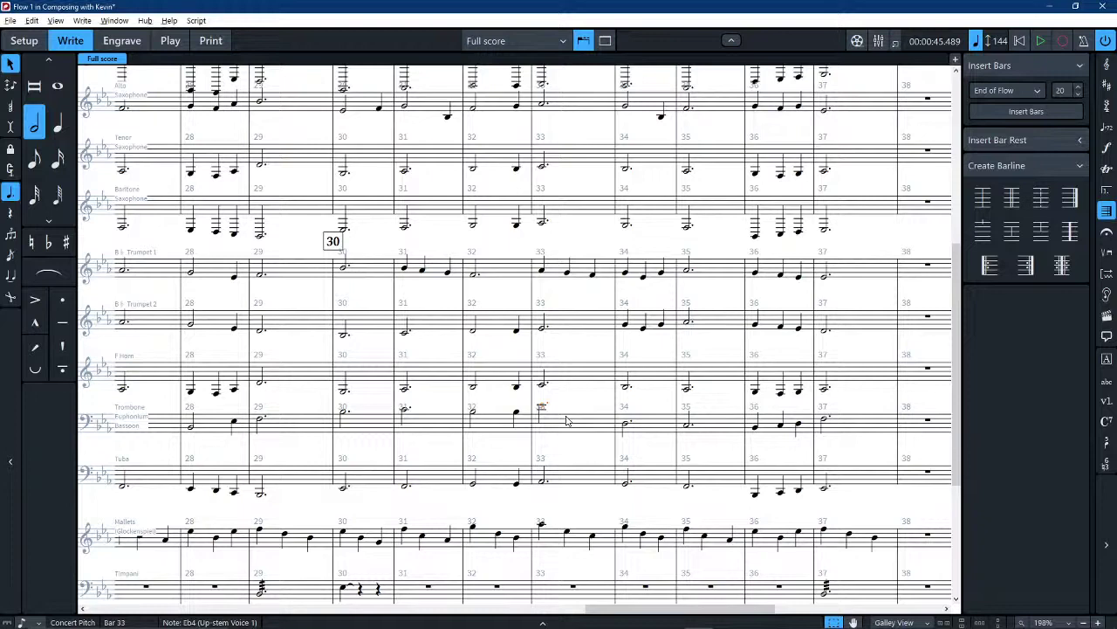
key("alt+Down")
key("alt+Down")
key("alt+Down")
key("alt+Down")
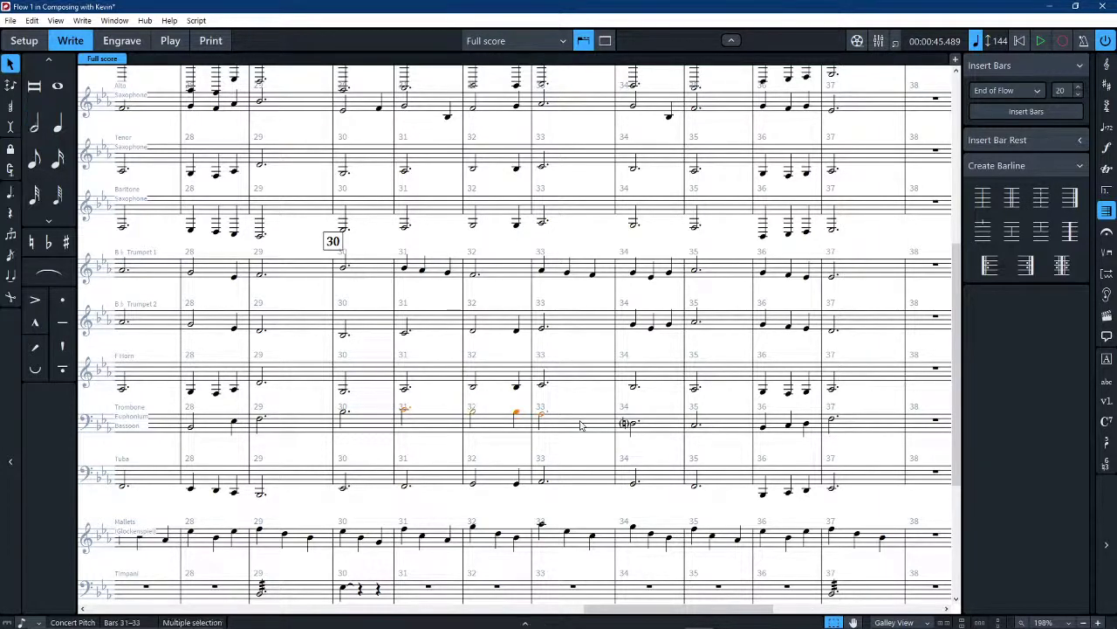
Select the trombone's notes in bars 31–33 and compare them with the woodwind and brass staves in those bars
key("shift+Left")
key("shift+Left")
key("shift+Left")
scroll(552, 454, "up", 2)
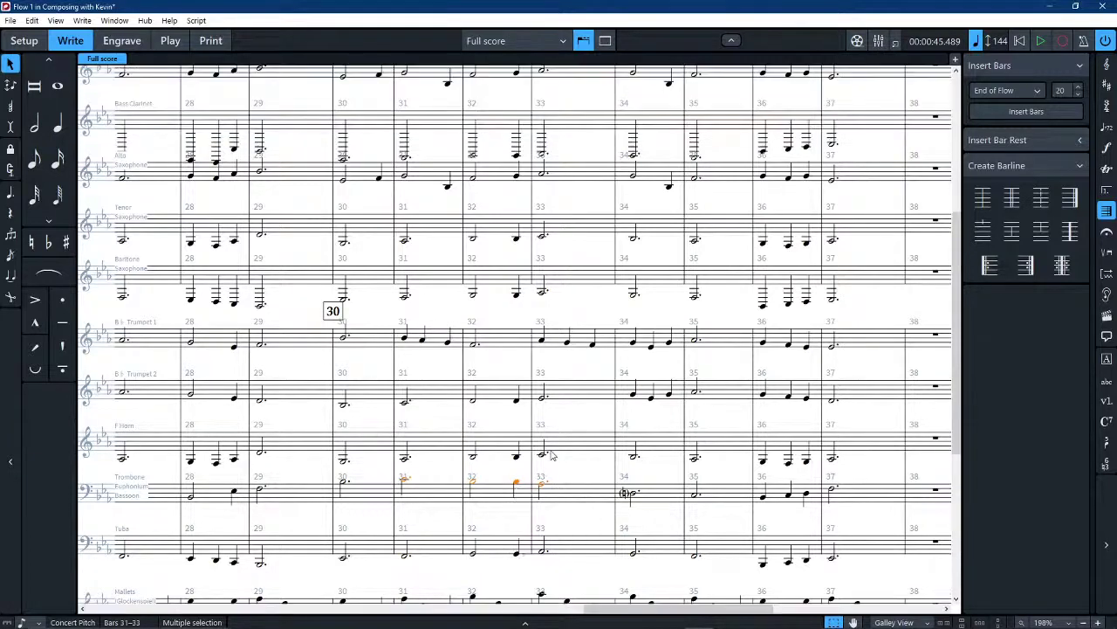
scroll(589, 388, "up", 2)
scroll(561, 207, "down", 4)
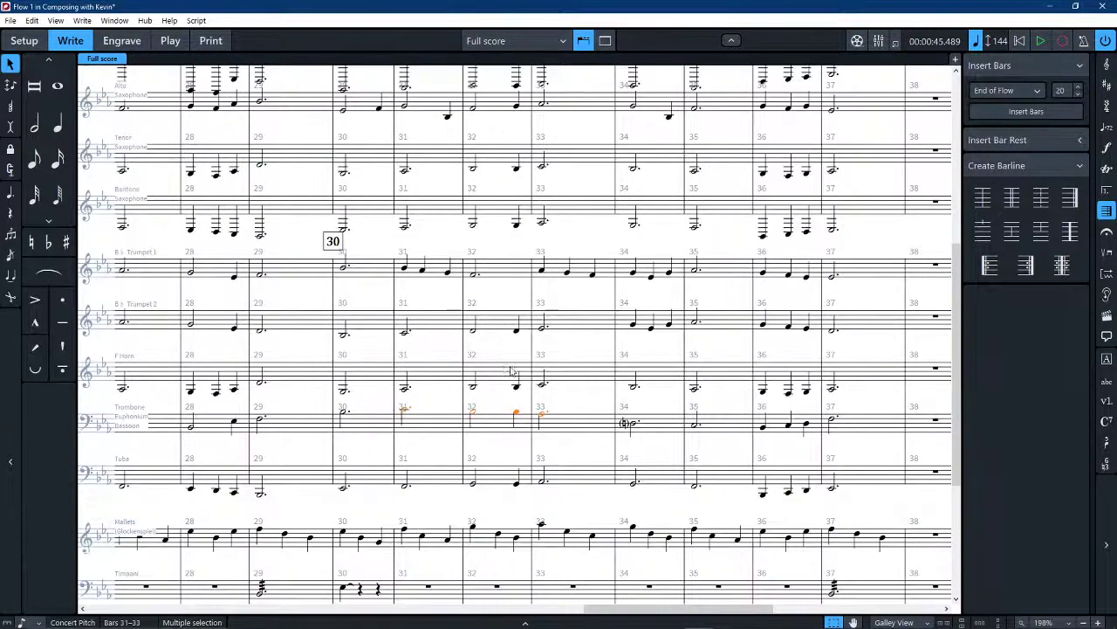
scroll(523, 355, "up", 4)
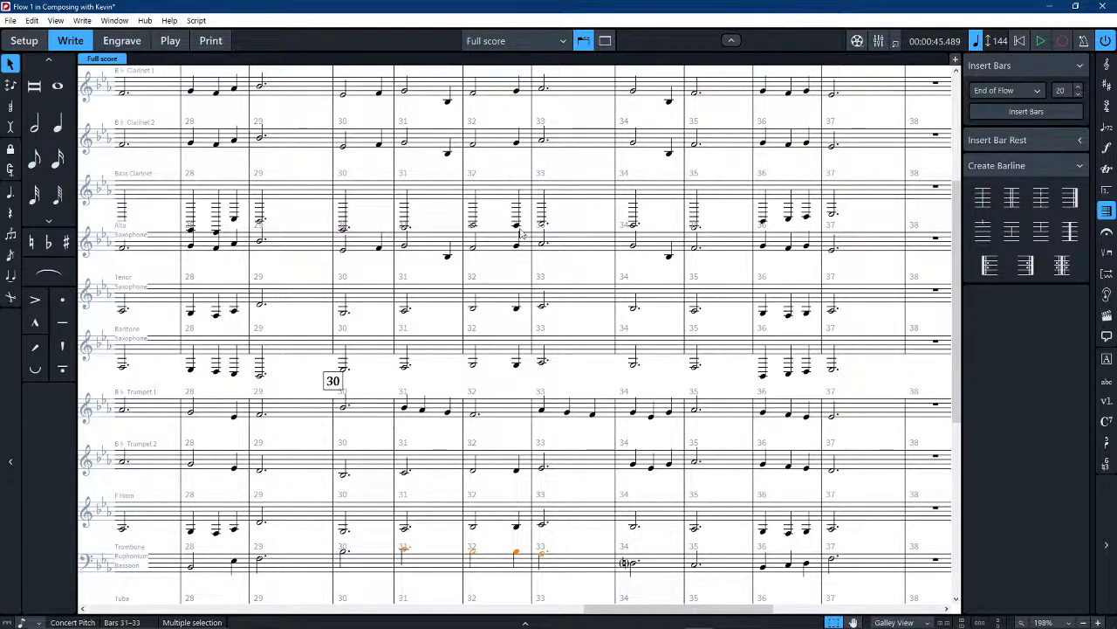
scroll(523, 234, "right", 1)
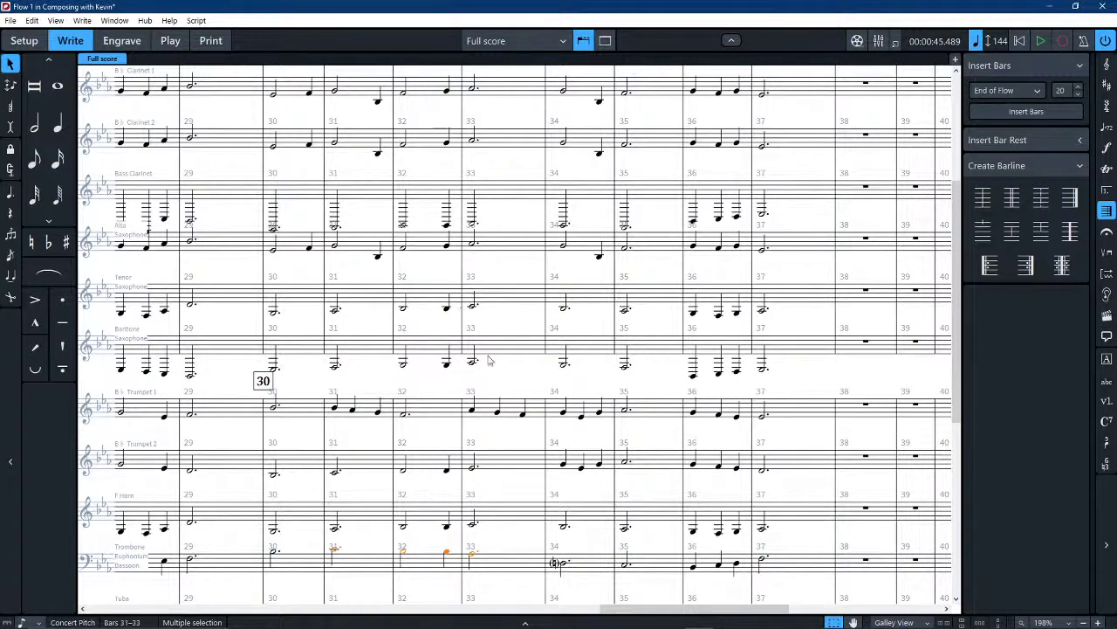
Raise Trumpet 2's dotted half note in bar 37 by one step to Eb4
left_click(778, 489)
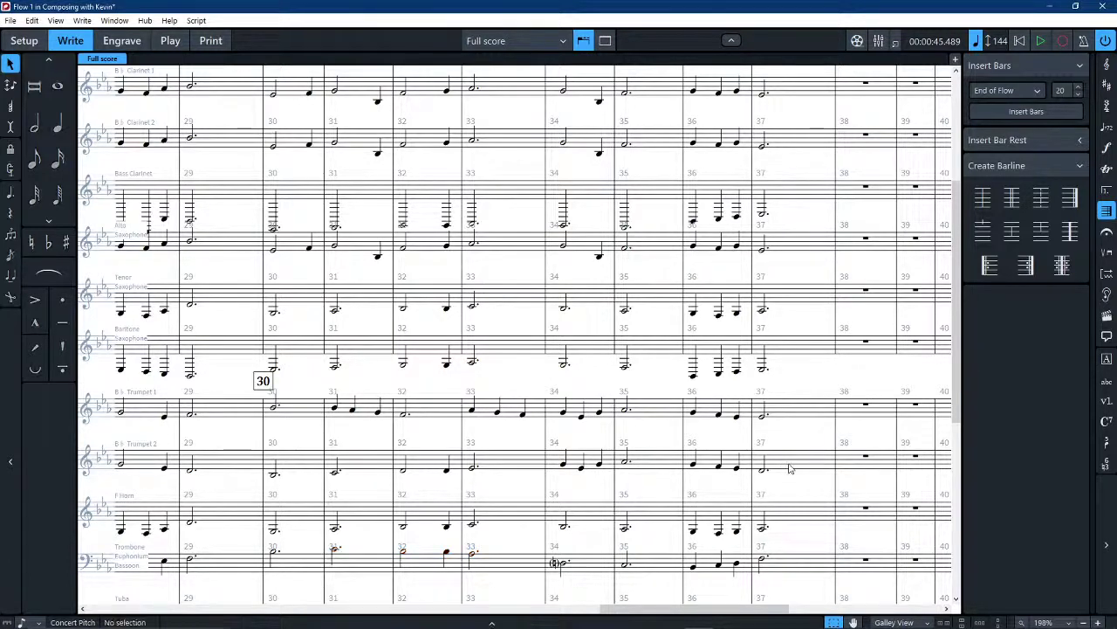
left_click(764, 468)
key("alt+Up")
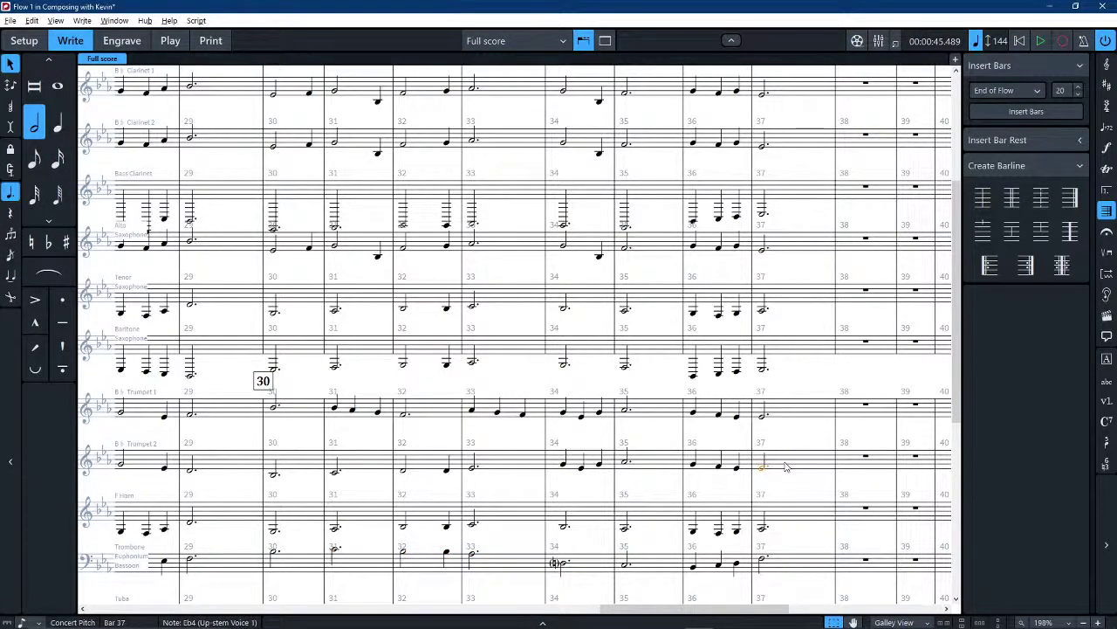
scroll(784, 461, "down", 1)
scroll(784, 461, "down", 1)
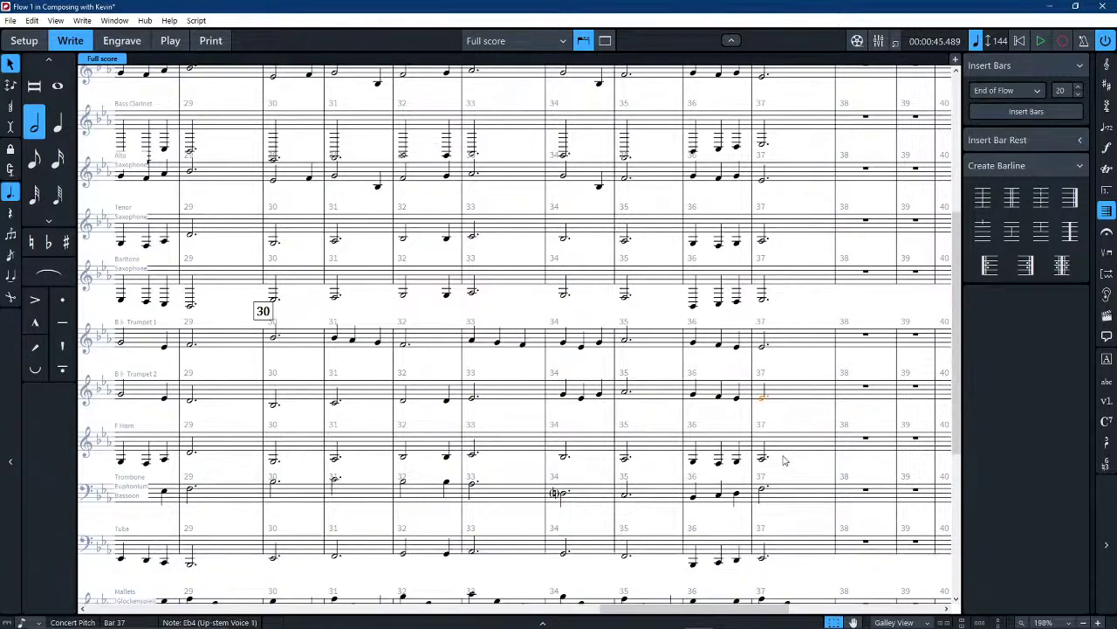
Lower the last note of bar 36 by one step in both Trumpet 1 and Trumpet 2
left_click(738, 399)
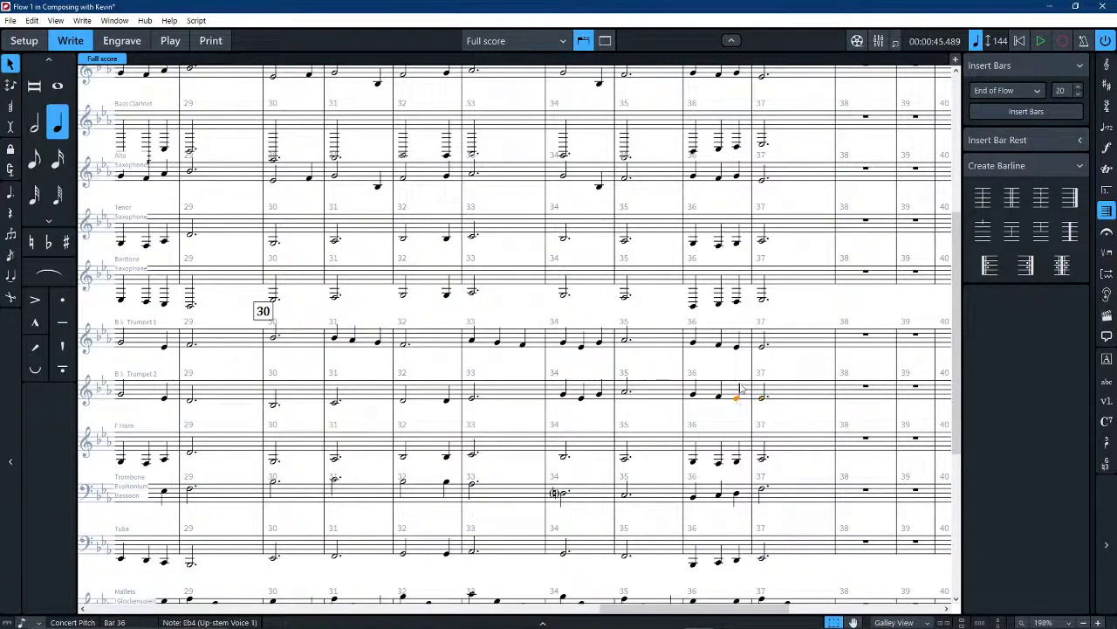
left_click(739, 348, "ctrl")
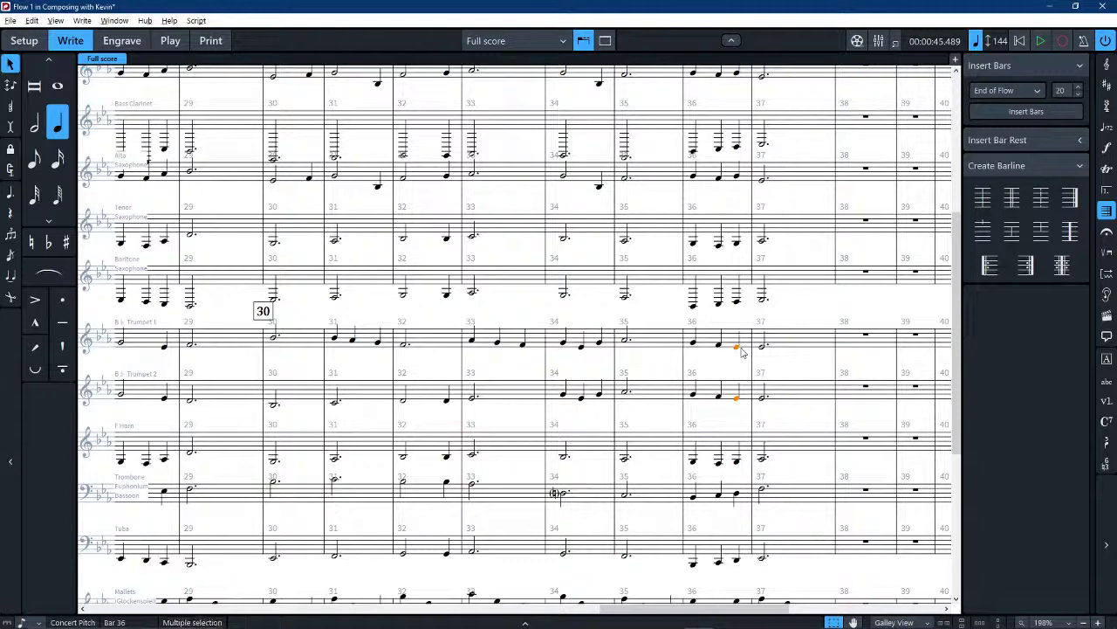
key("alt+Down")
Lower the last note of bar 36 by one step to F3 in the F horn and the tenor saxophone
left_click(736, 464)
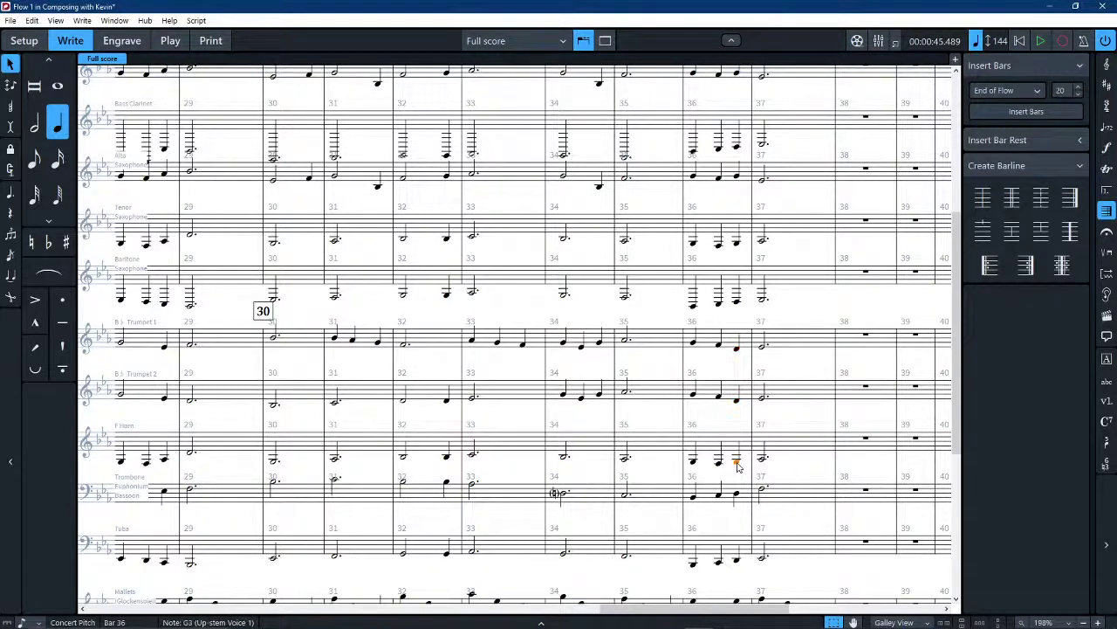
key("alt+Down")
key("Escape")
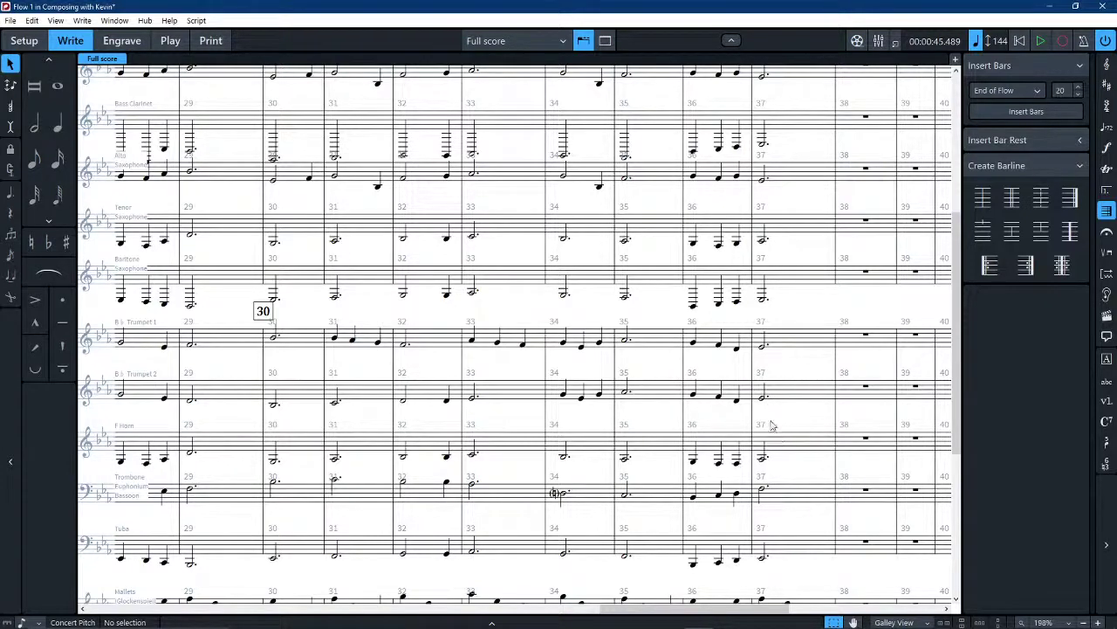
scroll(761, 388, "up", 2)
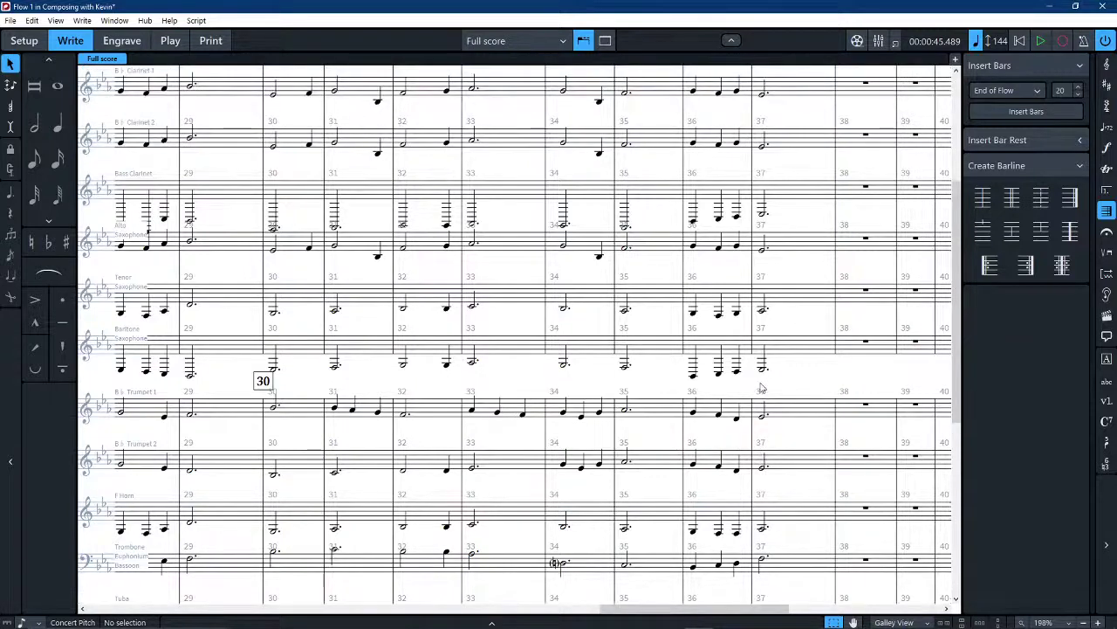
left_click(735, 315)
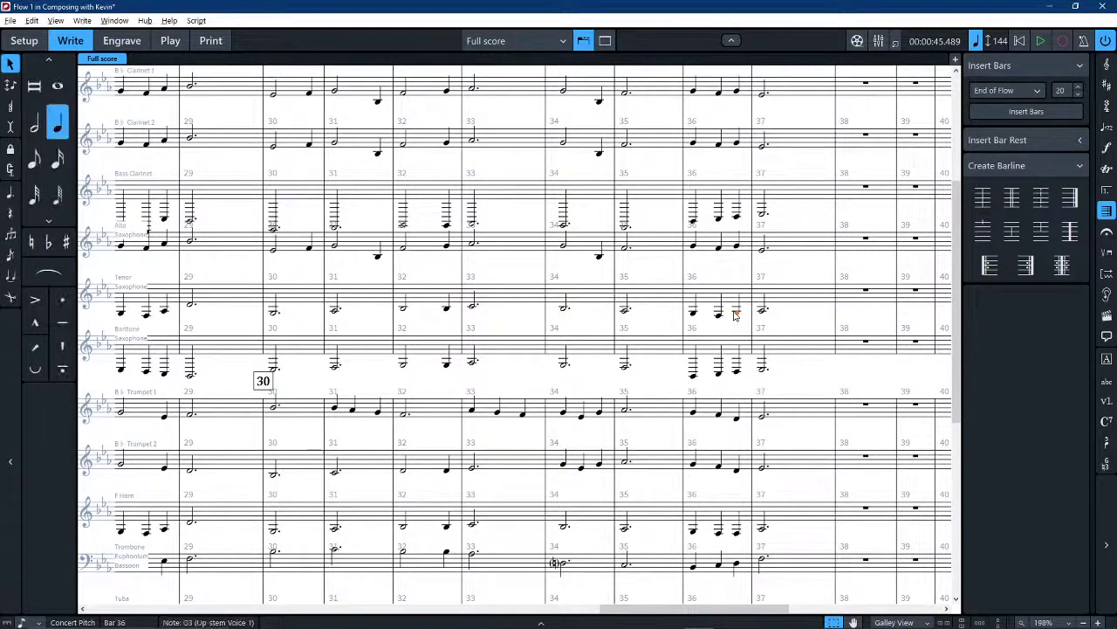
key("alt+Down")
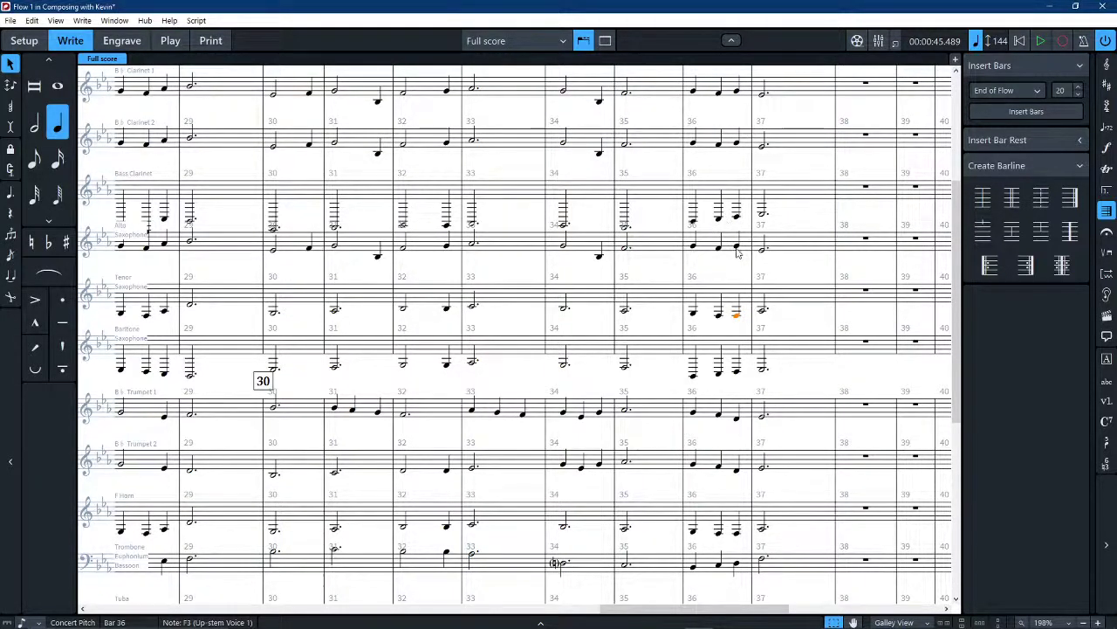
Compare bar 36 across the woodwinds, and raise the last note of that bar back one step in the F horn and tenor saxophone
left_click(736, 249)
scroll(737, 252, "up", 2)
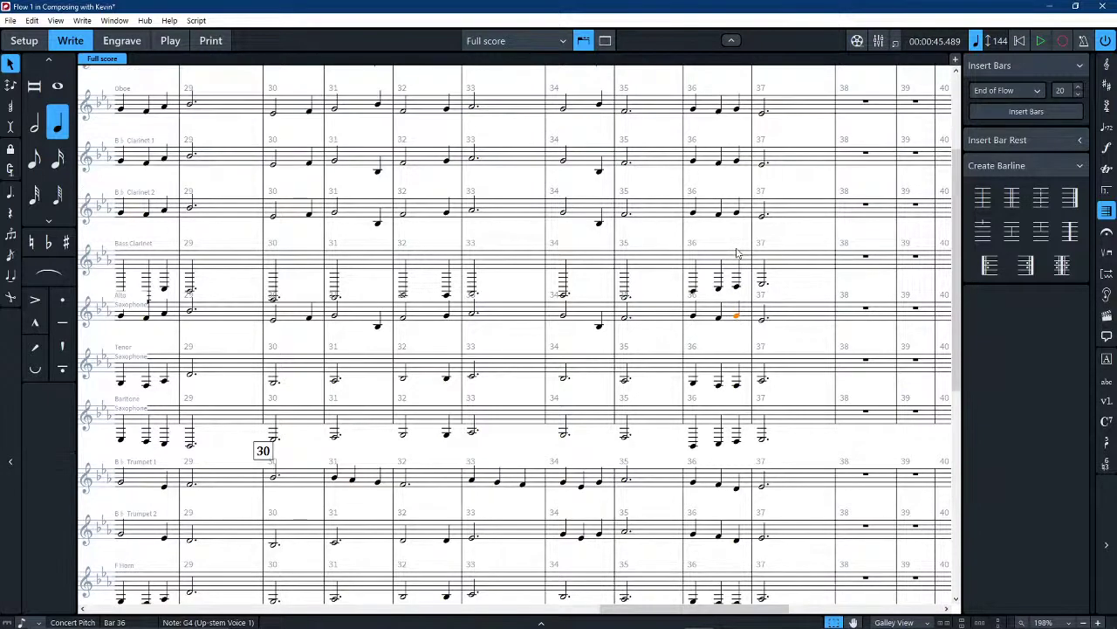
scroll(737, 252, "up", 2)
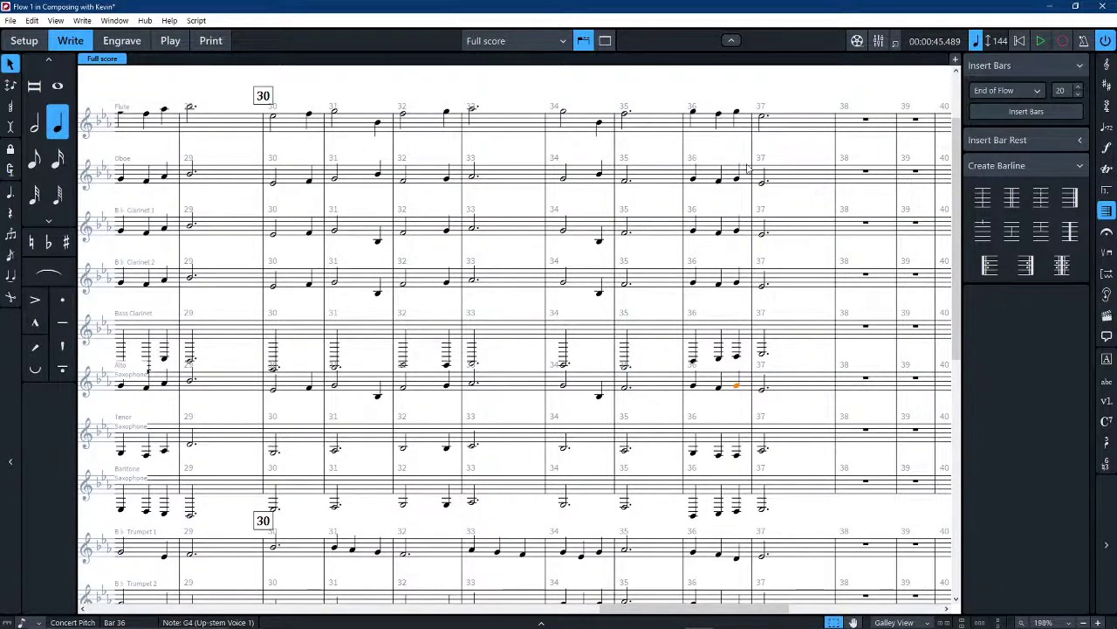
scroll(747, 172, "down", 9)
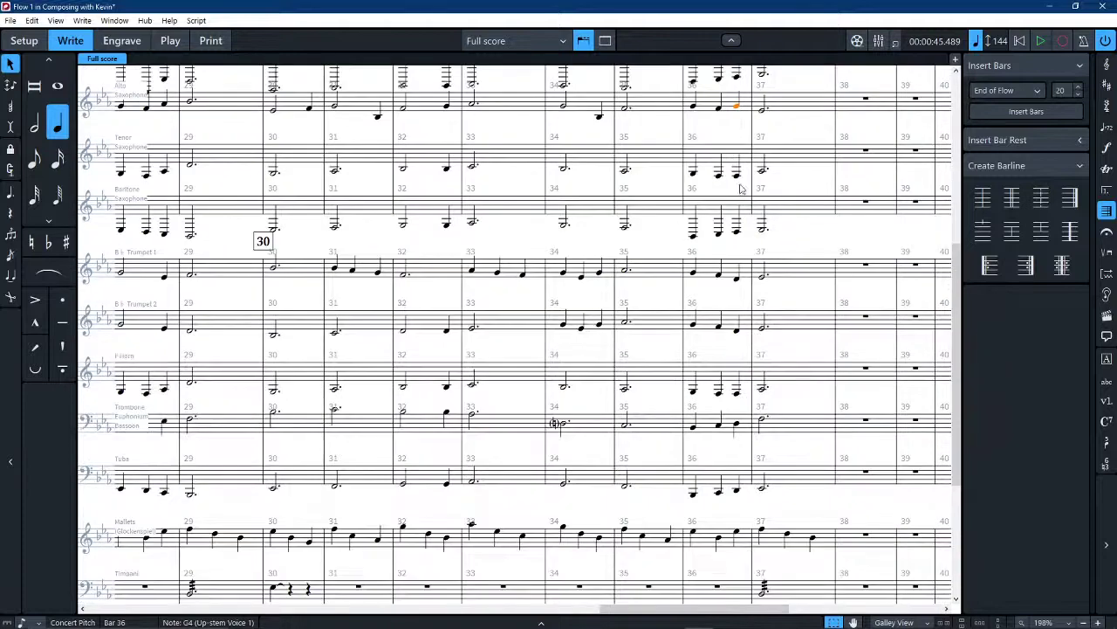
left_click(736, 357)
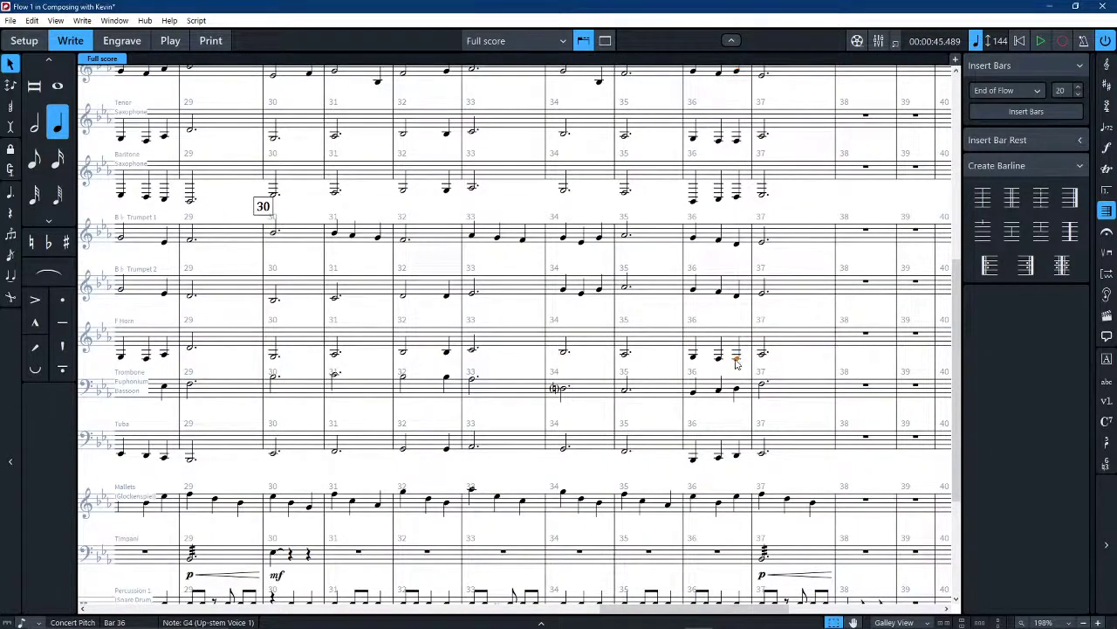
key("alt+Up")
left_click(736, 140)
Raise the second note of bar 36 in the mallets staff by one step
left_click(737, 502)
key("Left")
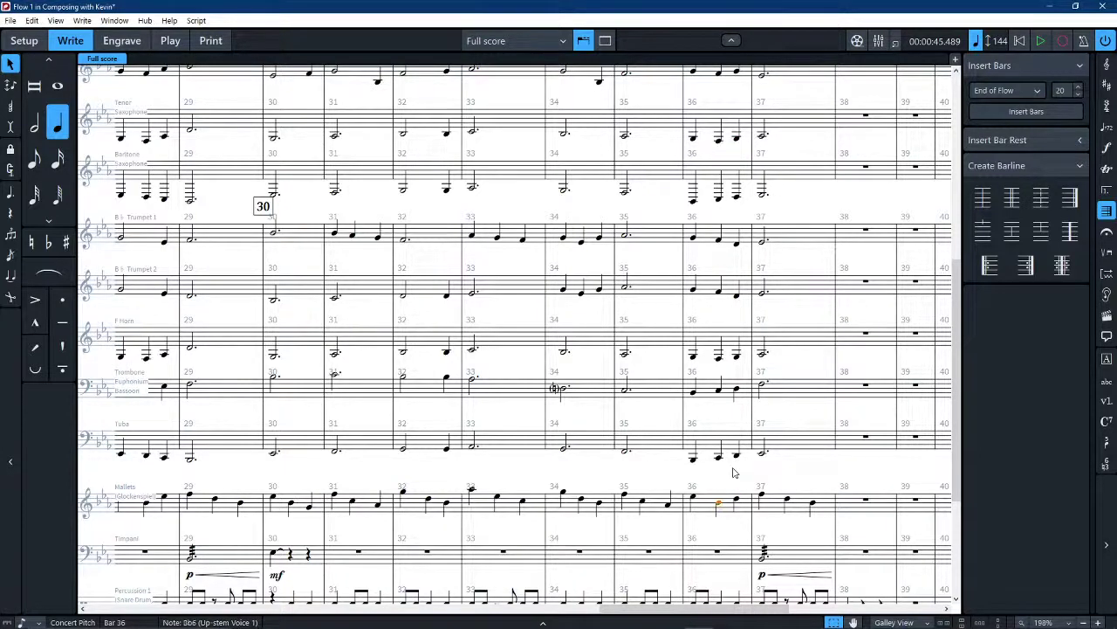
key("alt+Up")
key("Right")
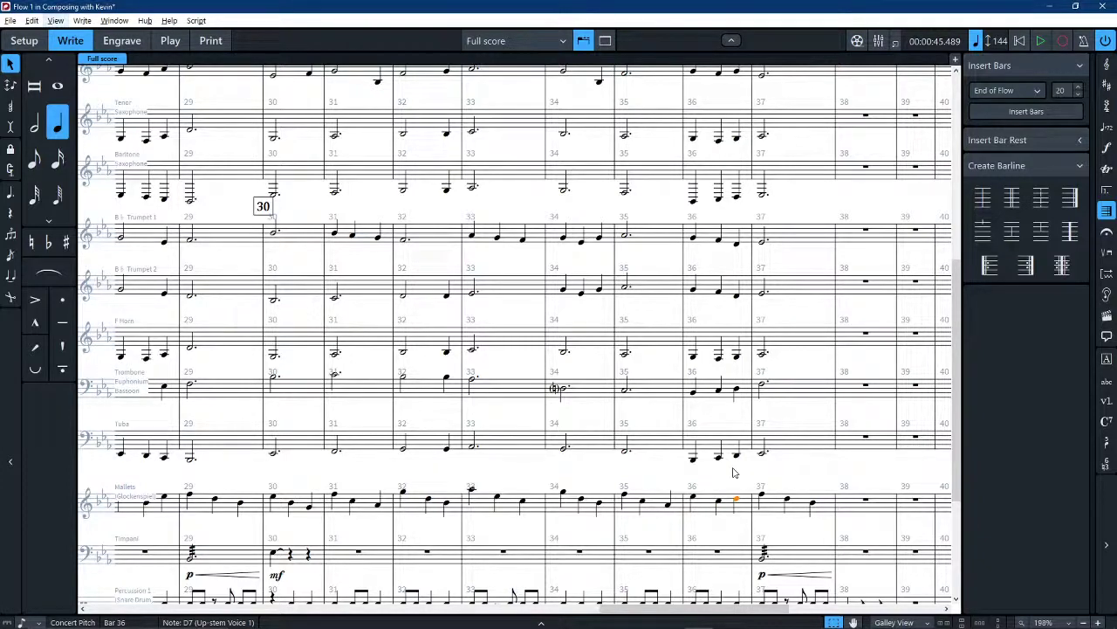
Change the three mallet notes in bar 37 to Eb7, Bb6 and G6, and briefly play back the score
key("Right")
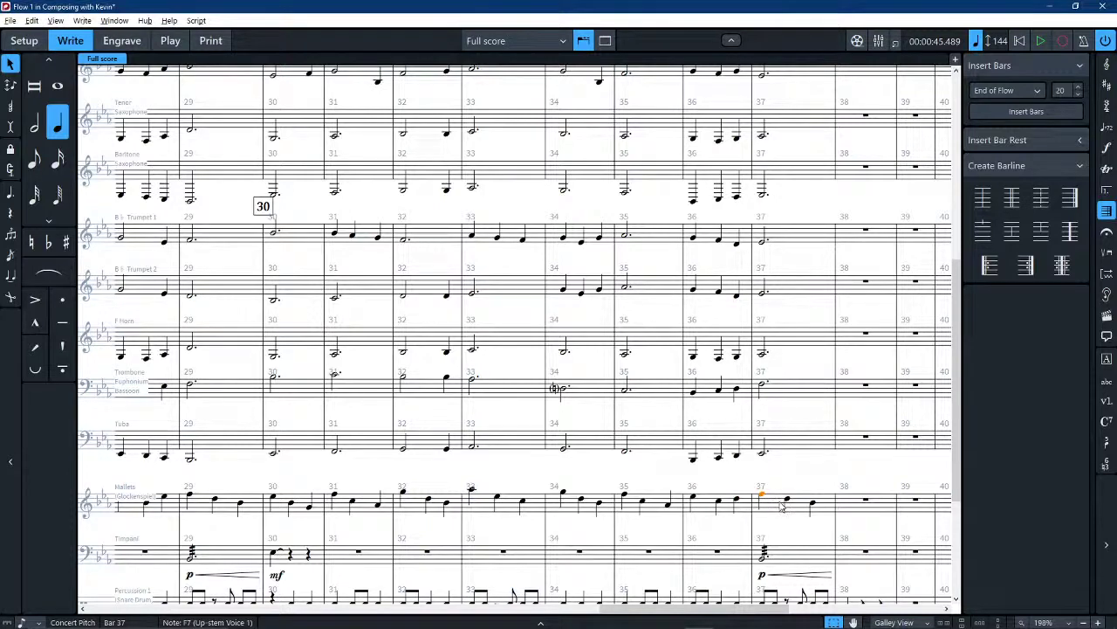
key("alt+Down")
key("Right")
key("alt+Down")
key("Right")
key("alt+Down")
key("alt+Down")
key("space")
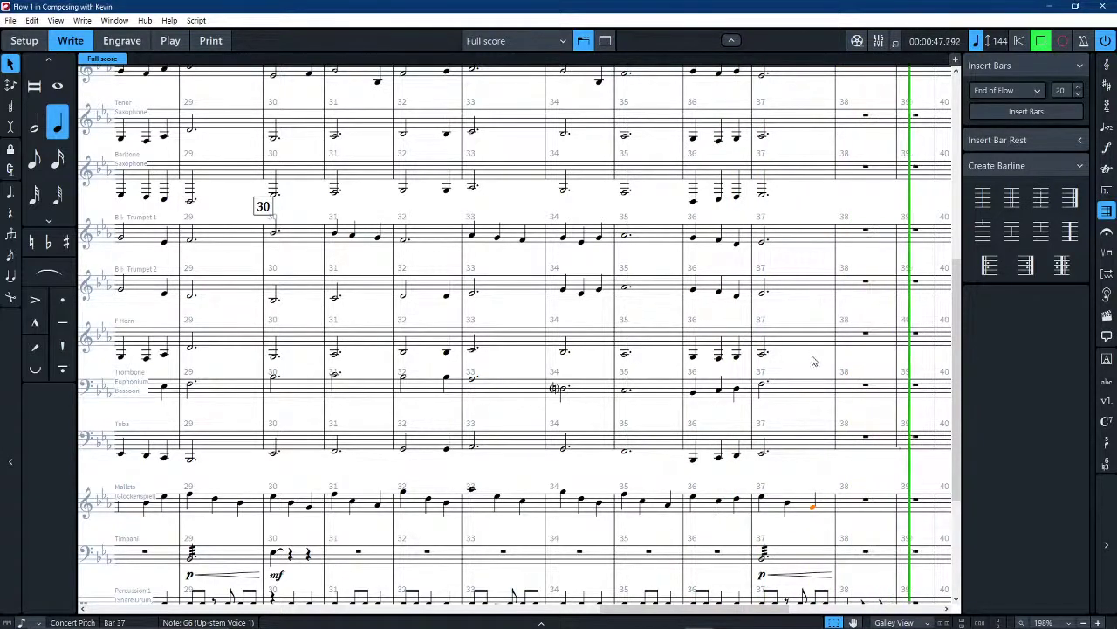
key("space")
Lower the dotted half notes in bar 37 of the trombone and F horn by one step each
scroll(803, 361, "right", 3)
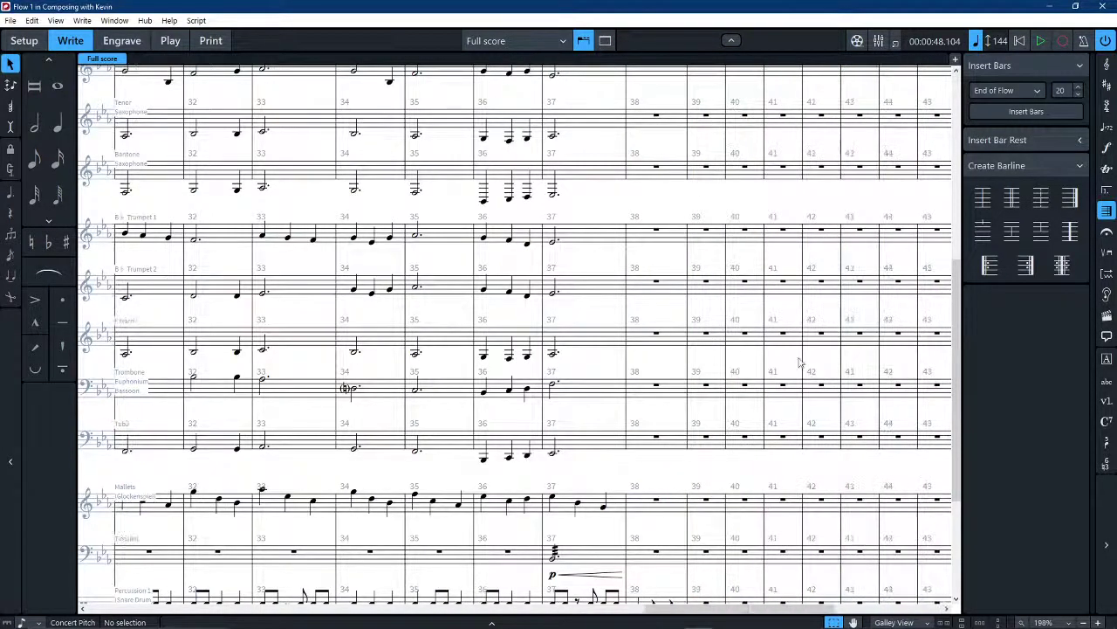
left_click(554, 385)
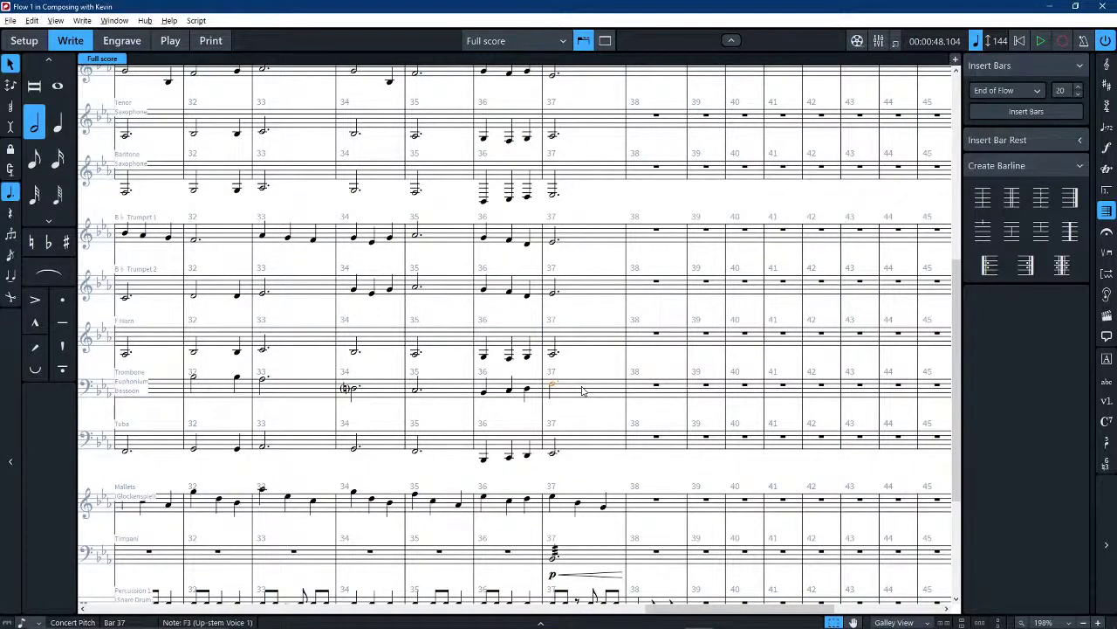
key("alt+Down")
key("alt+Up")
key("alt+Up")
key("Escape")
key("Escape")
Lower Trumpet 2's dotted half note in bar 37 by three steps to Bb3
left_click(587, 289)
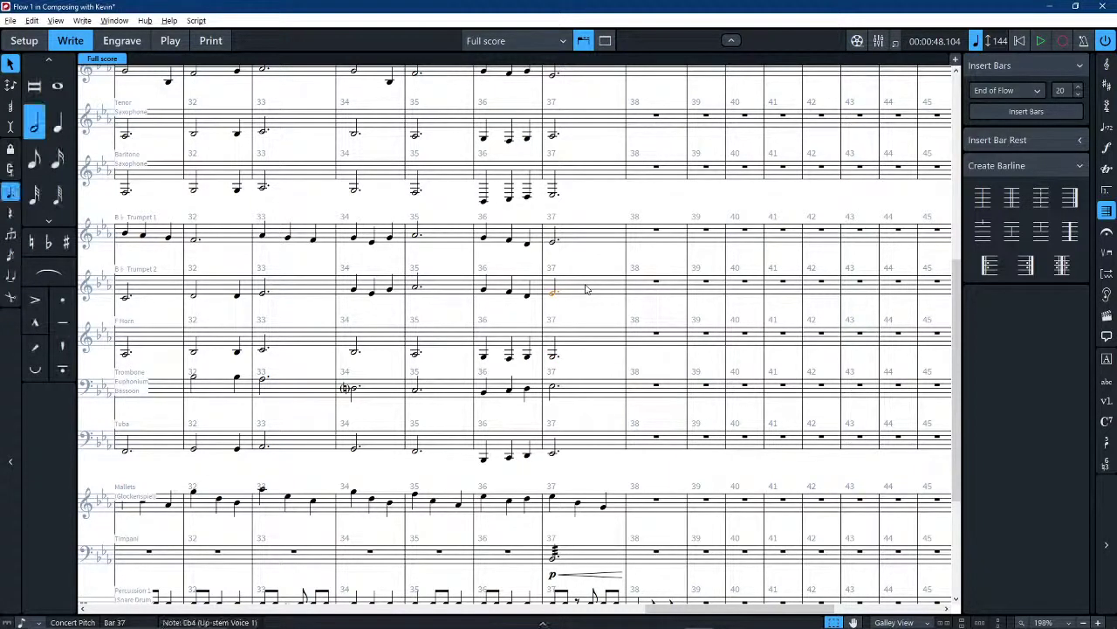
key("alt+Down")
key("alt+Down")
key("alt+Down")
scroll(587, 390, "up", 3)
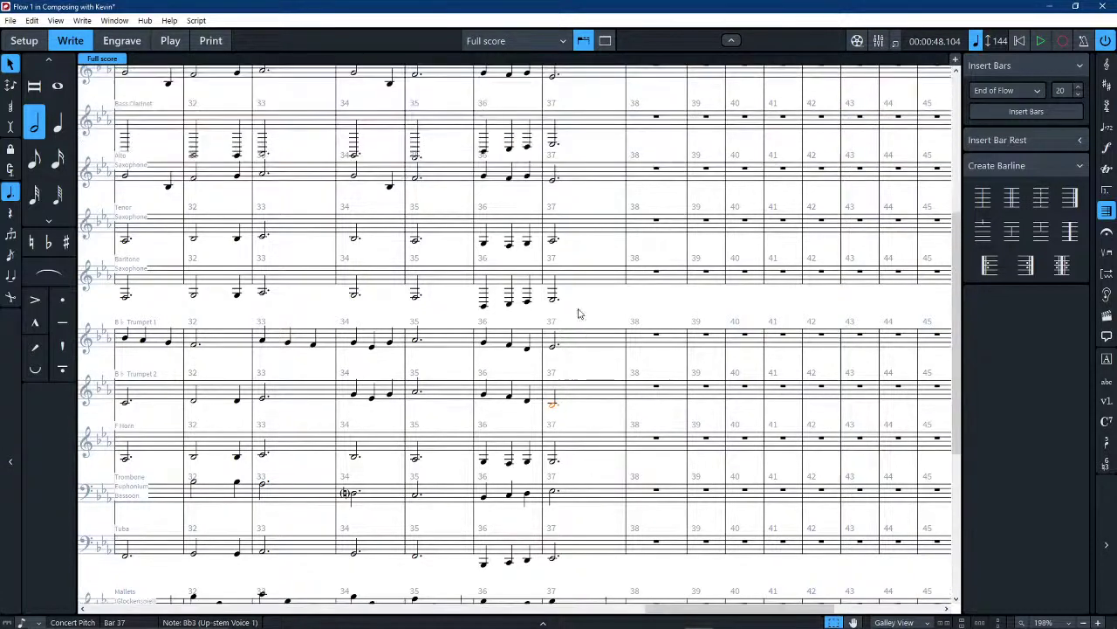
Lower the tenor saxophone's dotted half note in bar 37 by one step to G3
key("alt+Down")
key("ctrl+Up")
key("ctrl+Up")
key("ctrl+Up")
key("alt+Down")
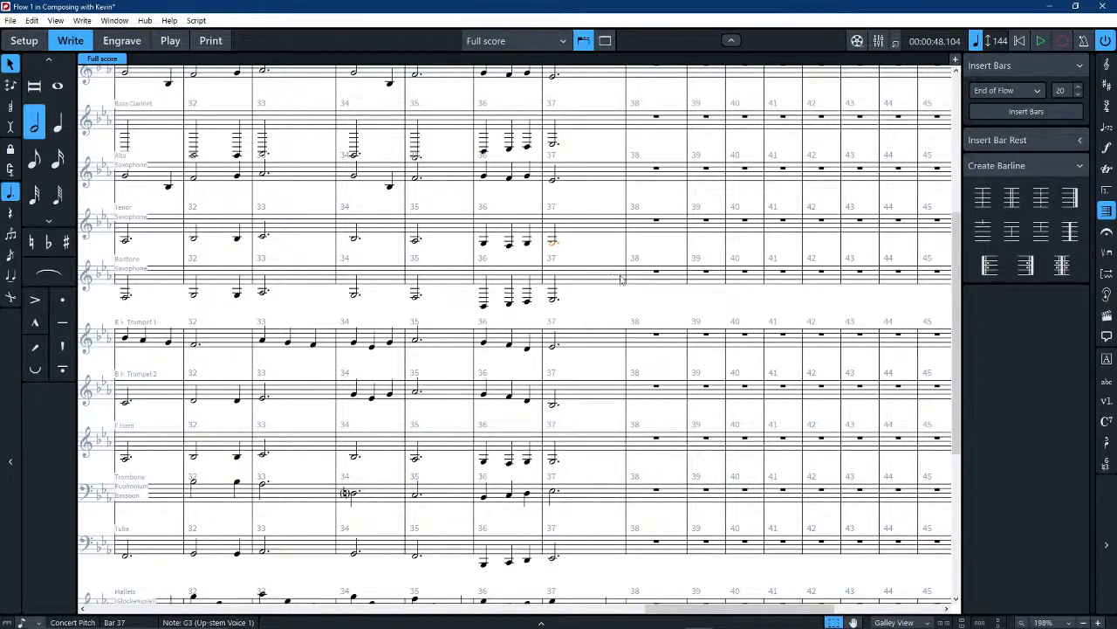
Switch the score from concert pitch to transposed pitch and play back the passage leading into bar 38
scroll(569, 366, "up", 1)
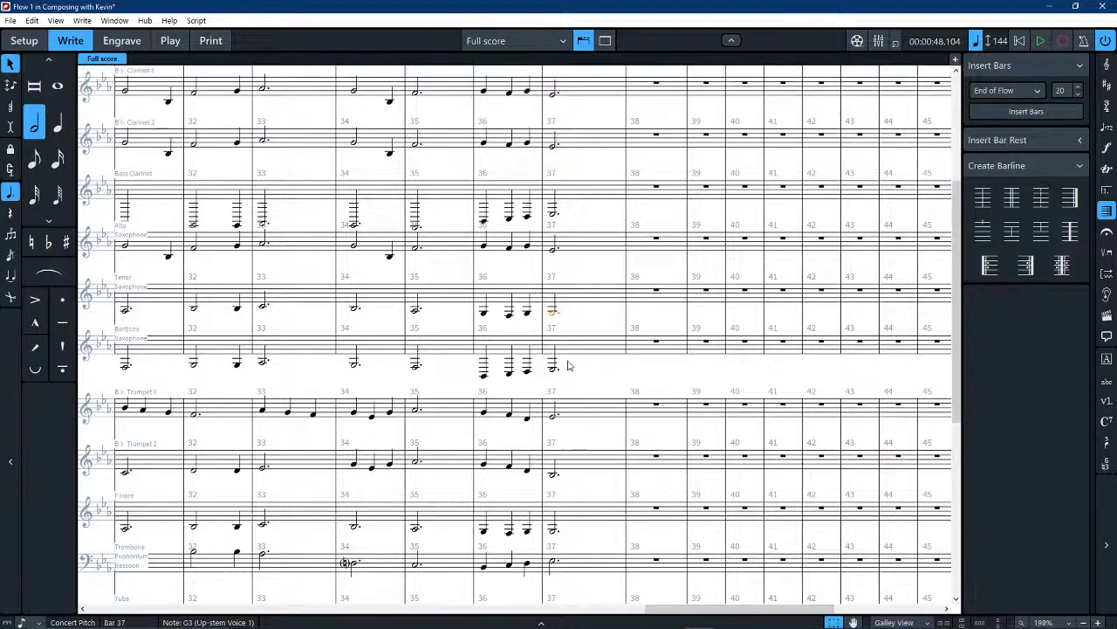
scroll(569, 365, "up", 1)
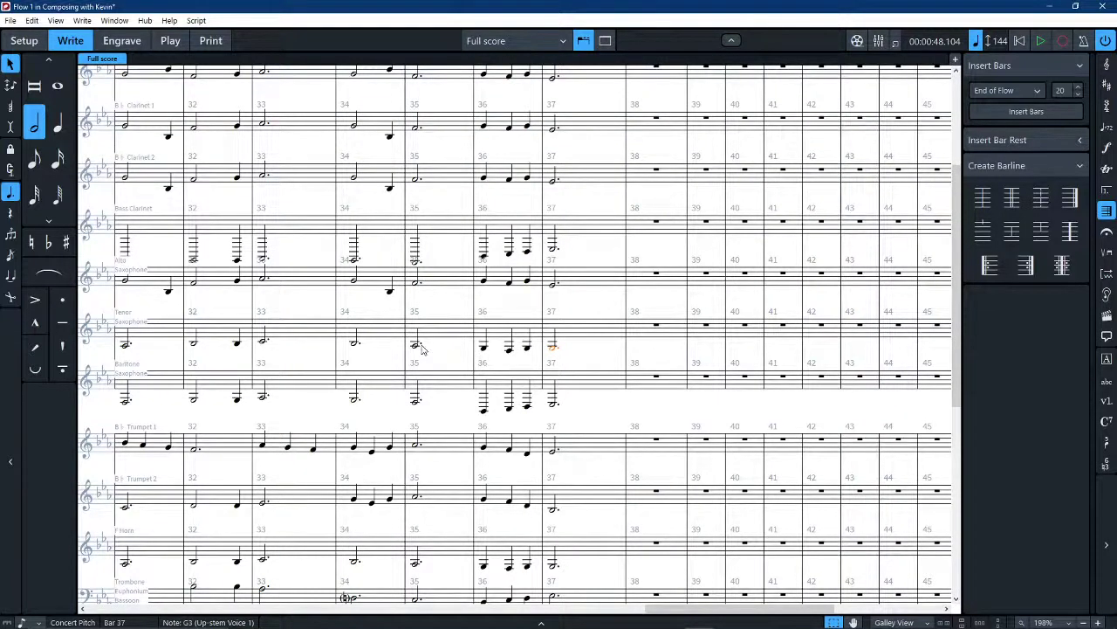
scroll(670, 375, "down", 3)
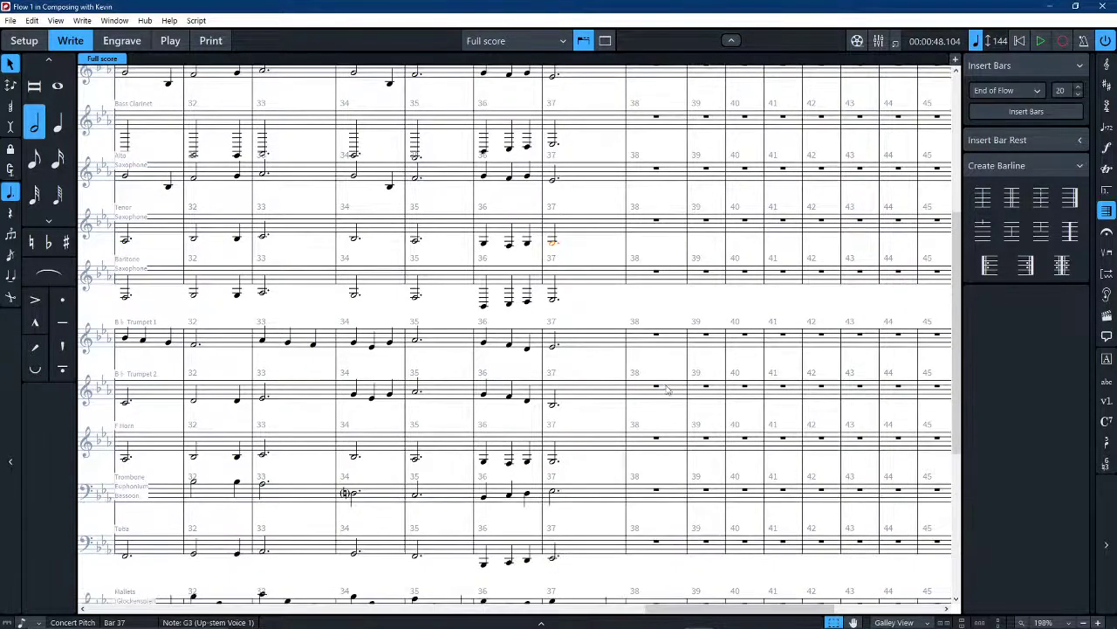
scroll(677, 406, "down", 3)
scroll(677, 406, "left", 2)
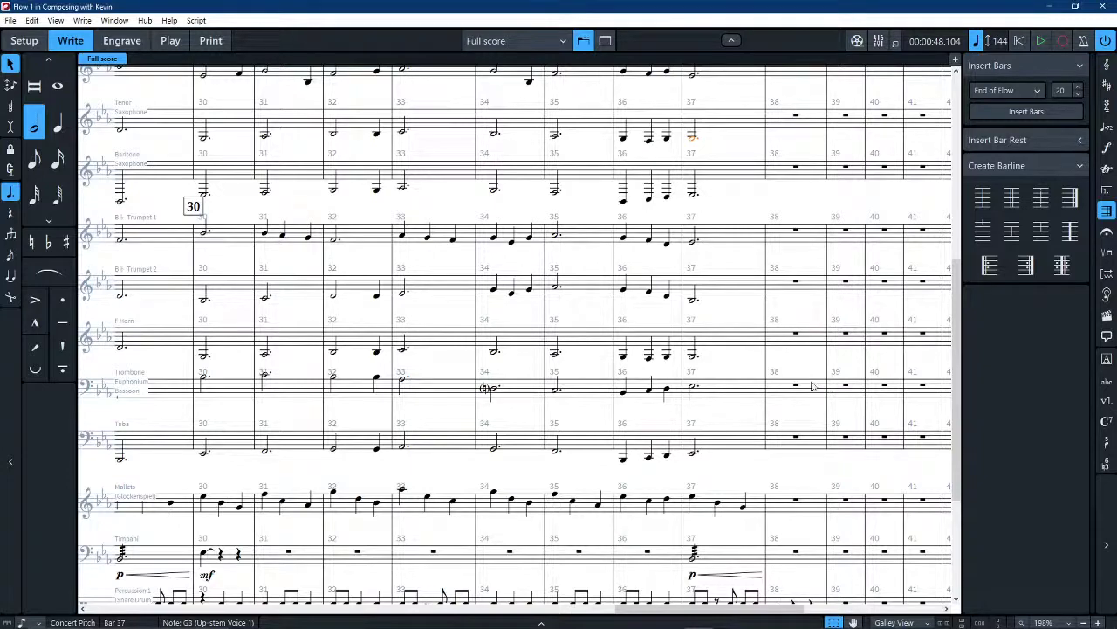
left_click(31, 20)
left_click(116, 266)
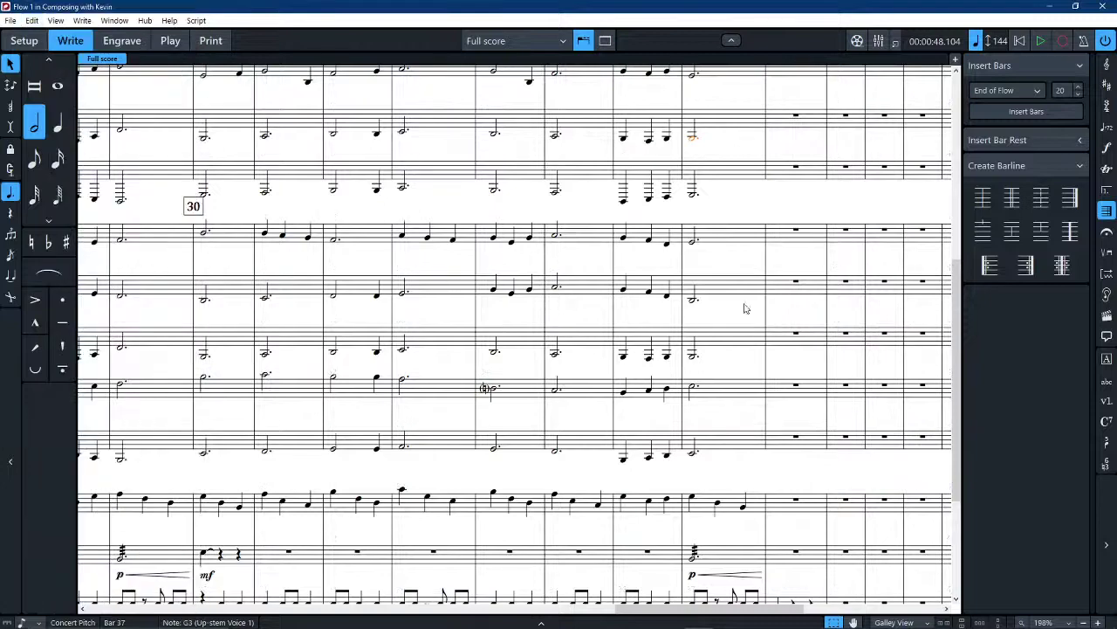
key("ctrl+minus")
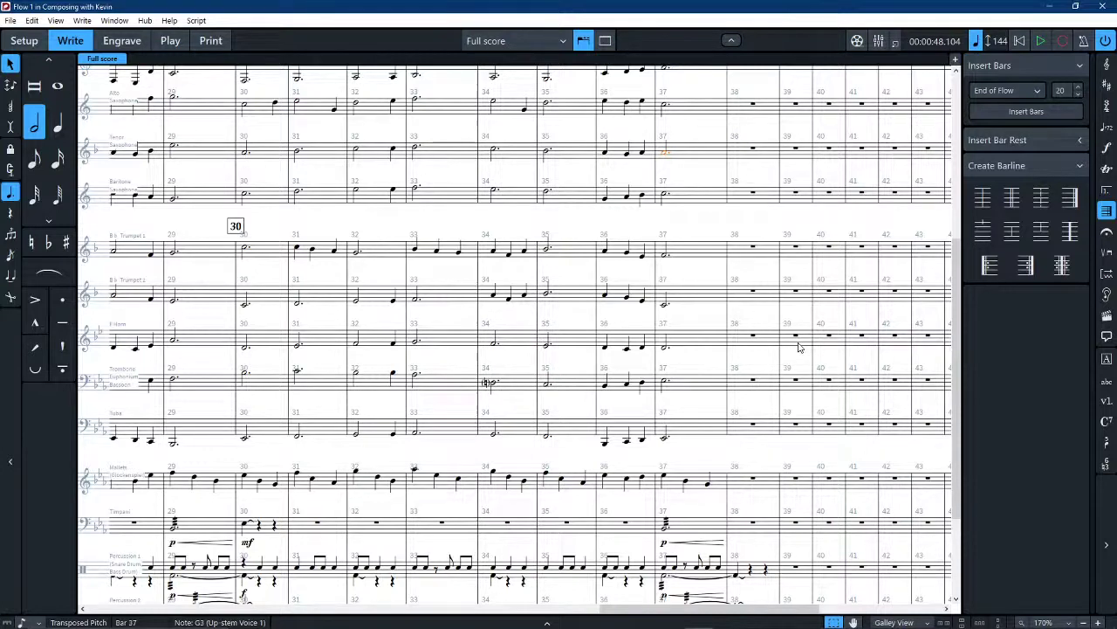
key("space")
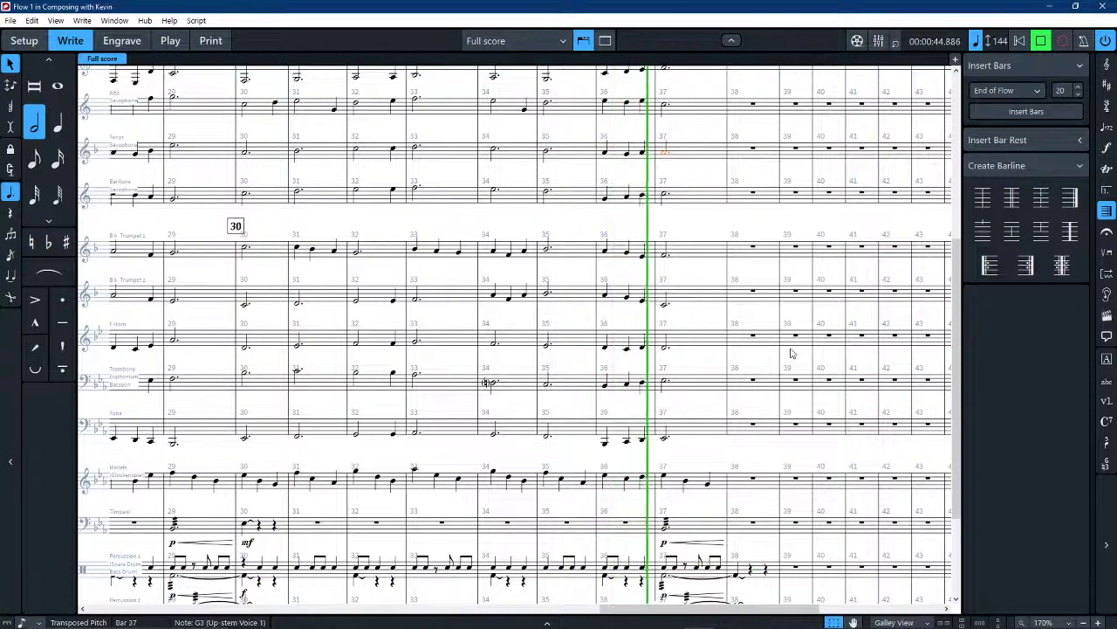
left_click(761, 351)
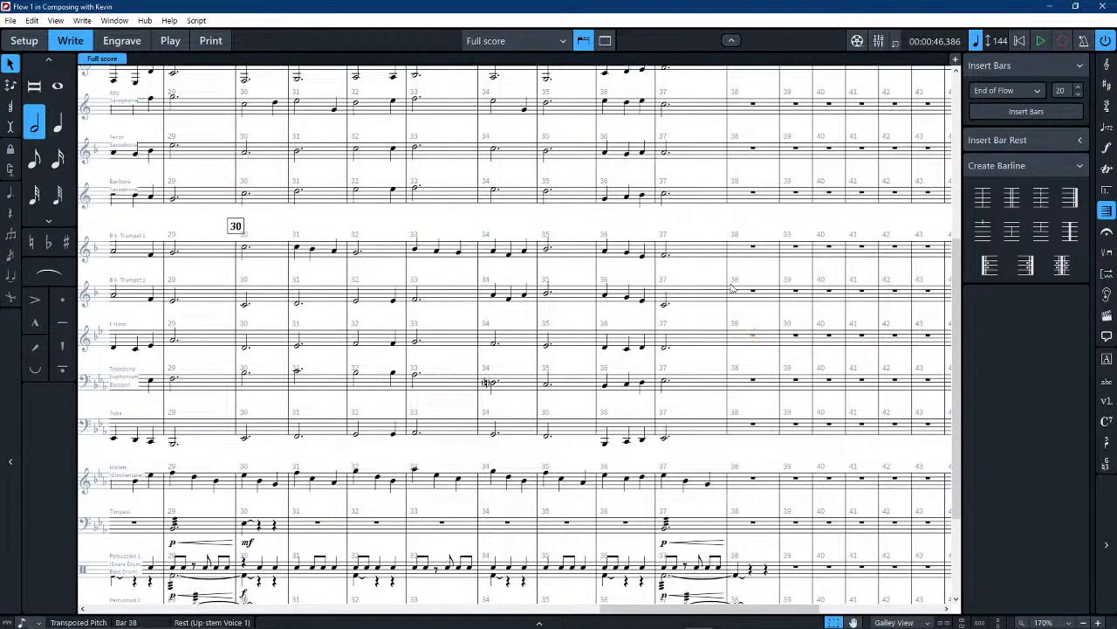
Delete the second note of bar 36 in the tuba, baritone saxophone and bass clarinet, leaving rests on beat two
left_click(626, 443)
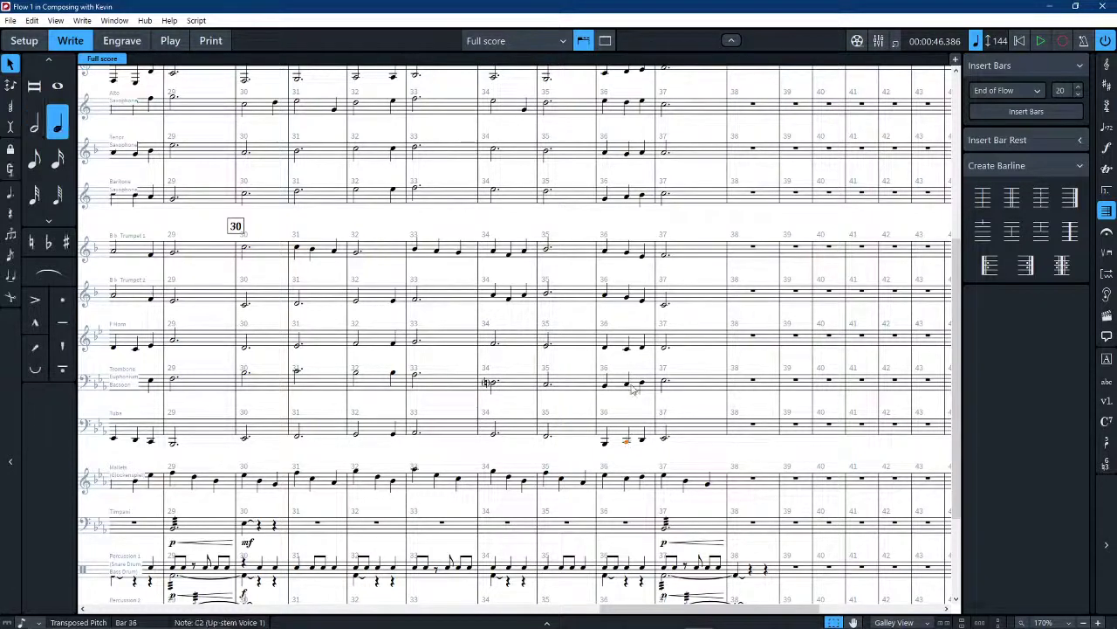
left_click(626, 197)
key("Delete")
scroll(629, 240, "up", 1)
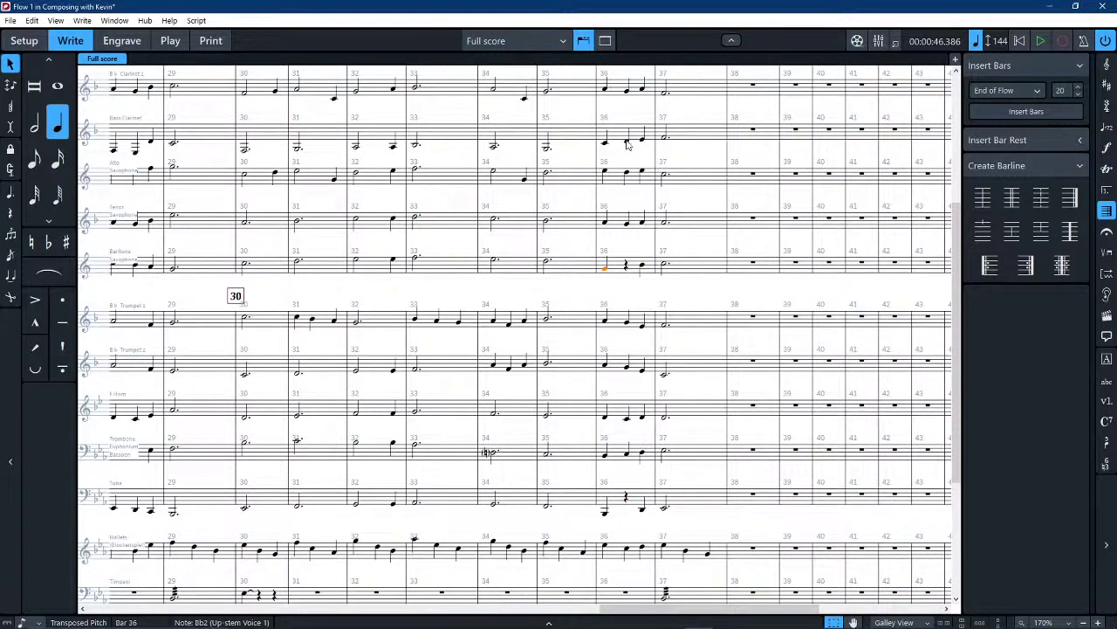
left_click(626, 141)
key("Delete")
Lower the last note of bar 36 to match the bar's first note in the bass clarinet, and to Bb1 in the tuba
key("d")
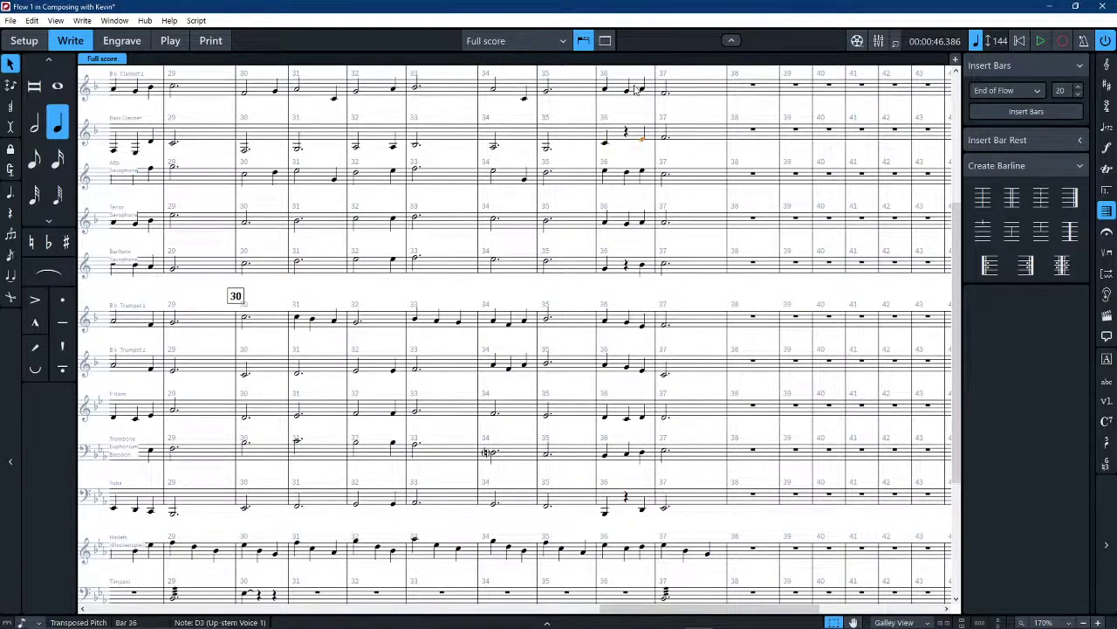
left_click(642, 143)
left_click(642, 512)
key("b")
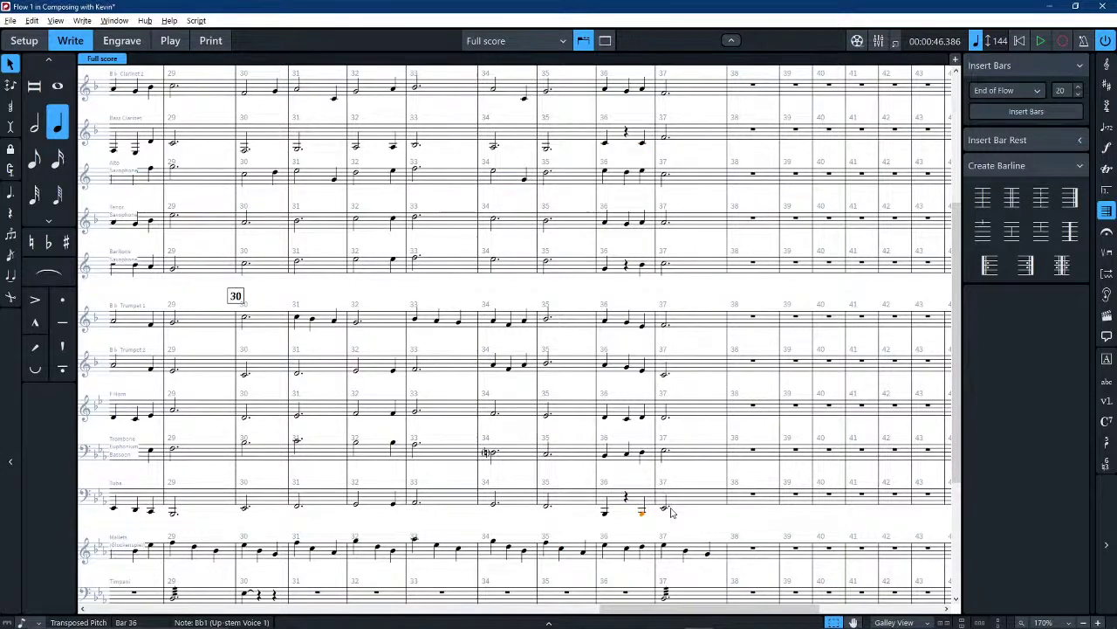
Copy the tuba's bars 36–37 into the timpani staff and raise the selected tuba and timpani notes by an octave
scroll(671, 512, "down", 2)
left_click(635, 431)
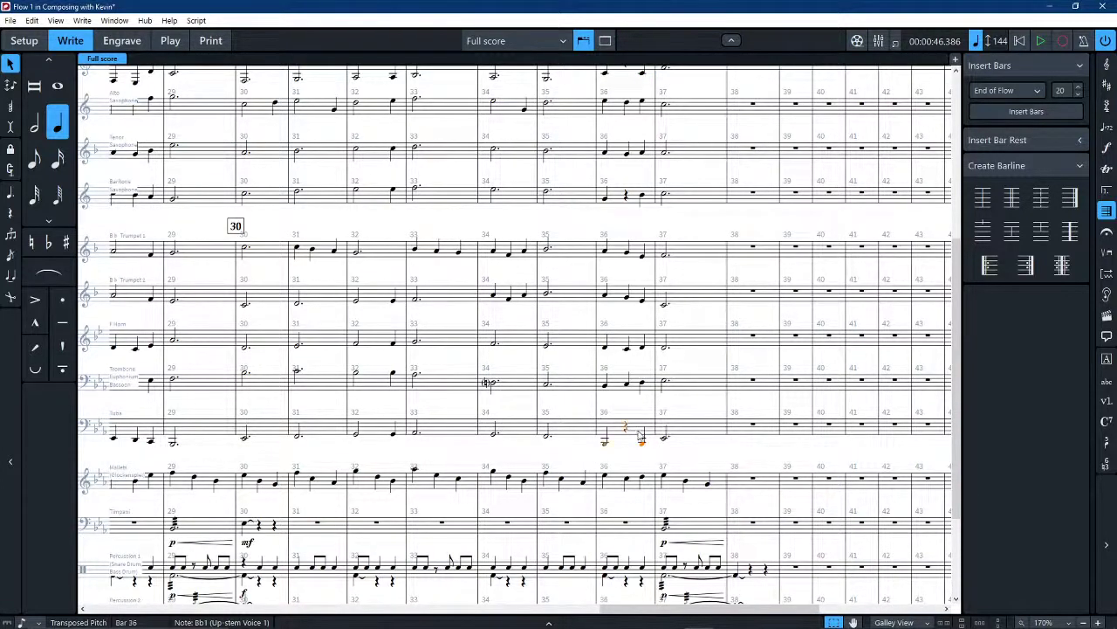
left_click(685, 427, "shift")
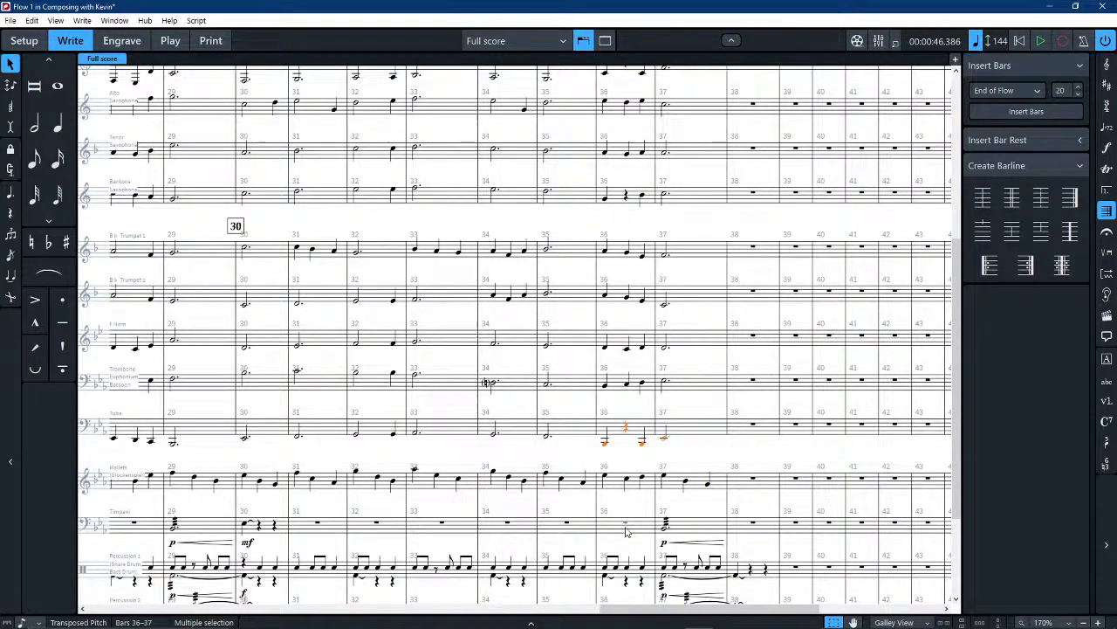
left_click(626, 526, "alt")
key("ctrl+alt+Up")
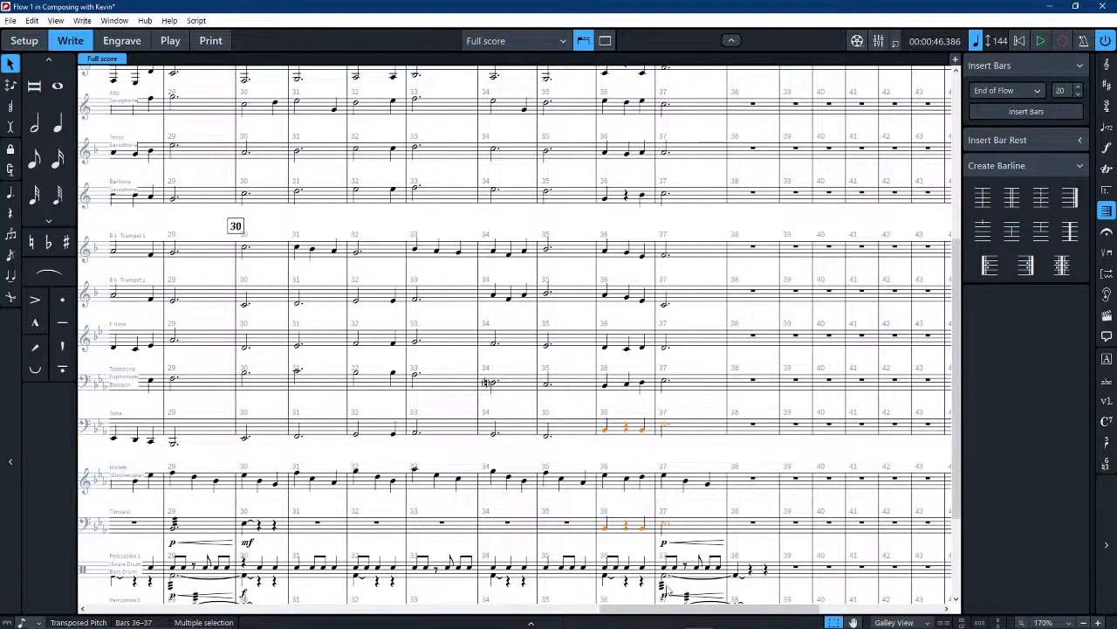
In timpani bar 37, remove the hairpin, shorten the note to a quarter note, and add a laissez vibrer tie
left_click(662, 525)
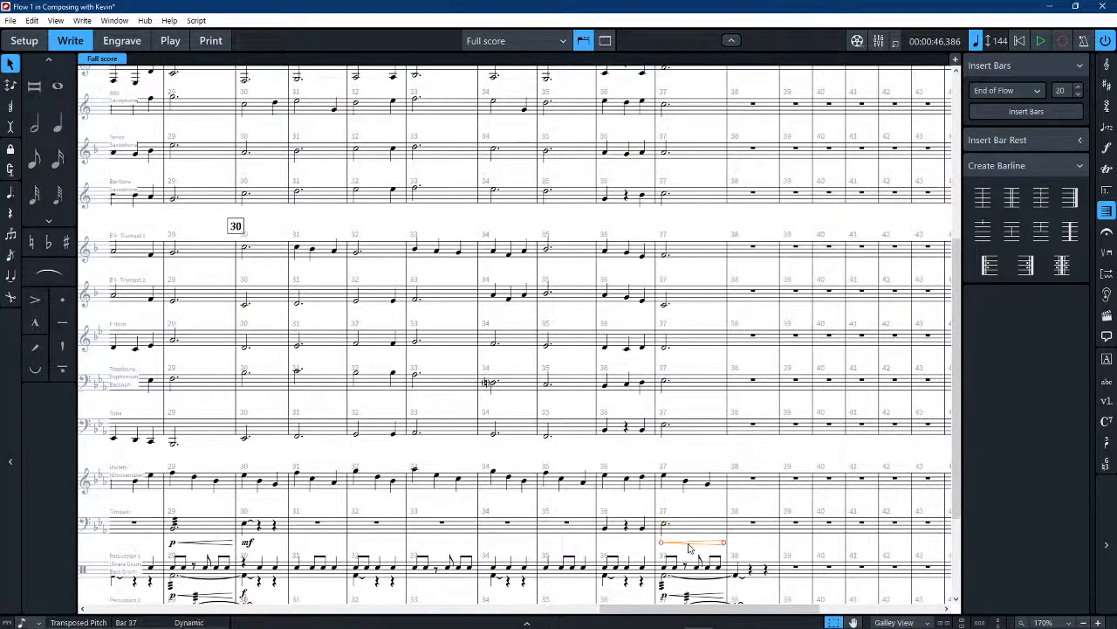
left_click(59, 127)
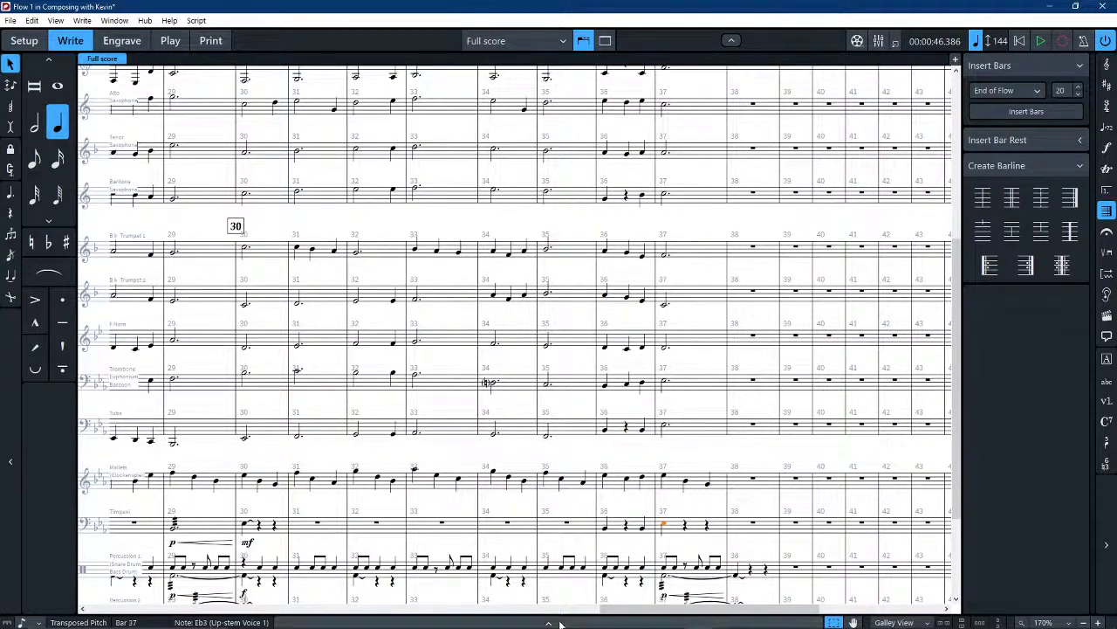
left_click(557, 620)
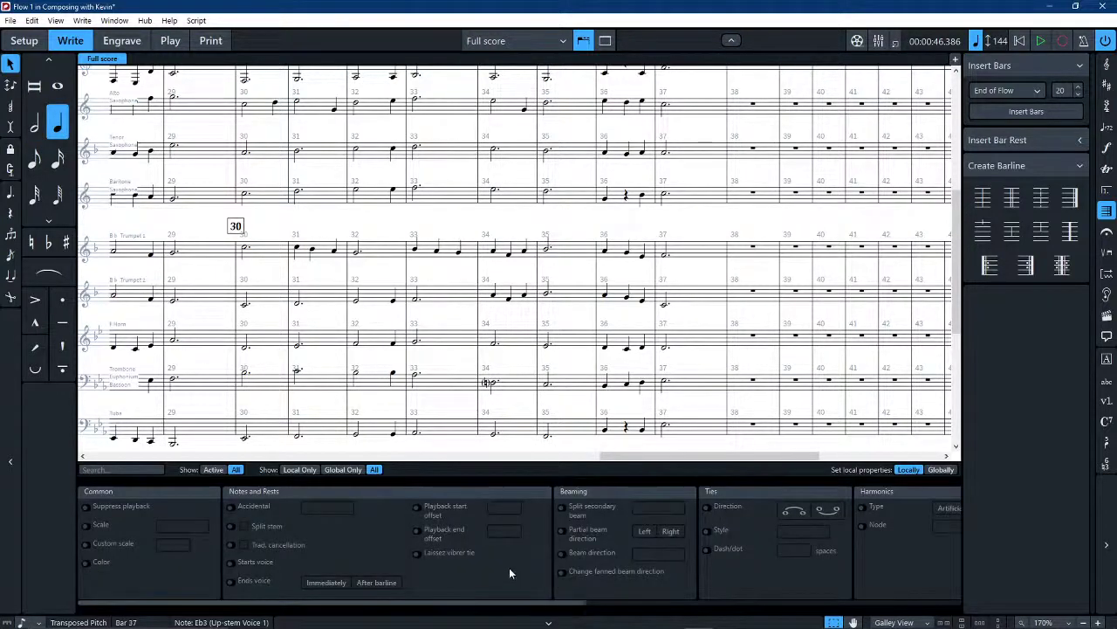
left_click(417, 554)
left_click(550, 621)
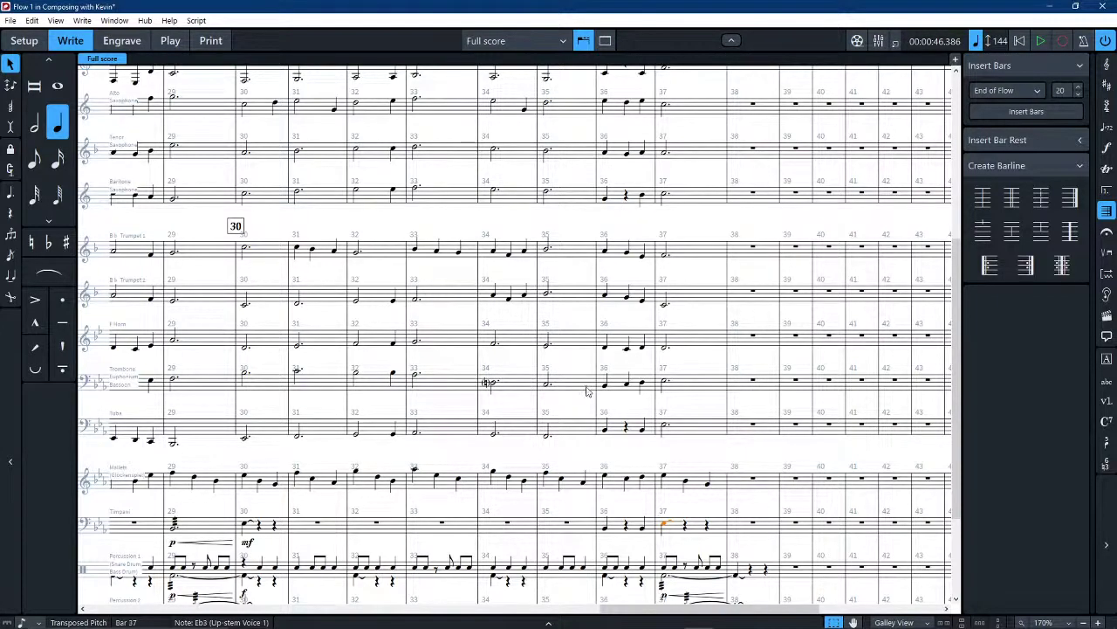
Examine bars 36–37 across the woodwind, brass and percussion staves, including the tuba, baritone saxophone and flute parts
scroll(572, 393, "up", 5)
scroll(624, 384, "down", 2)
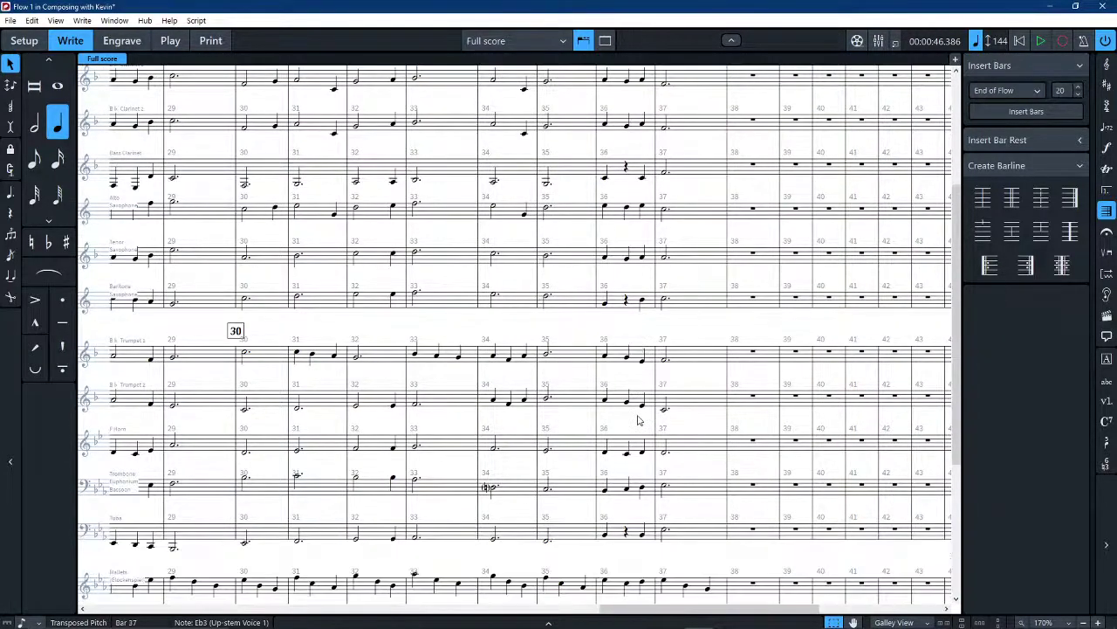
left_click(618, 540)
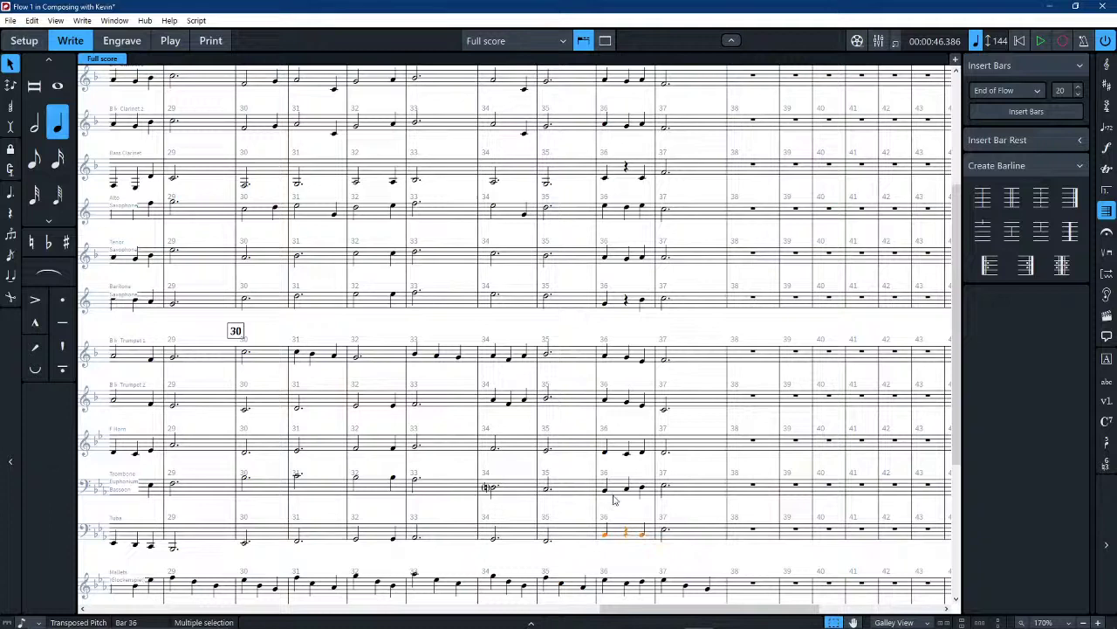
left_click(616, 307)
left_click(676, 326)
scroll(676, 326, "up", 2)
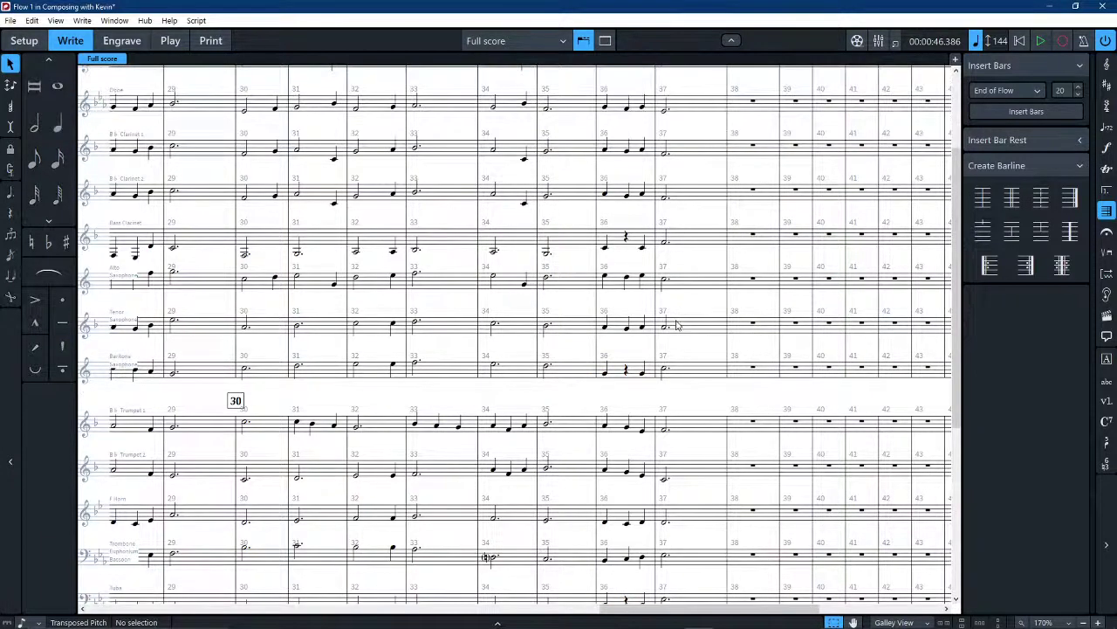
scroll(676, 325, "up", 2)
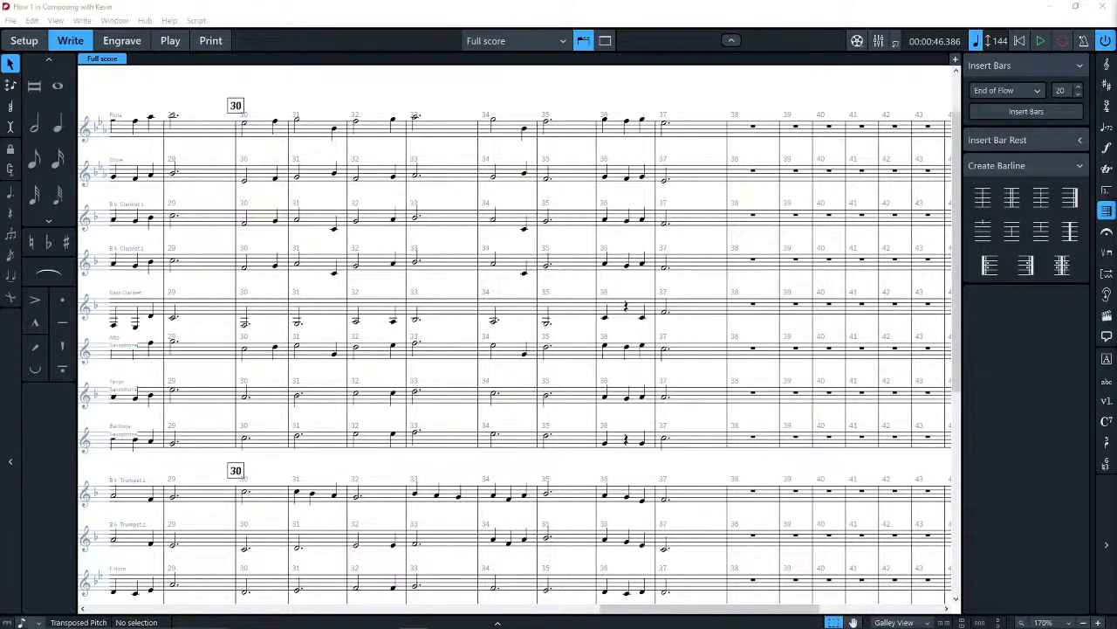
left_click(627, 122)
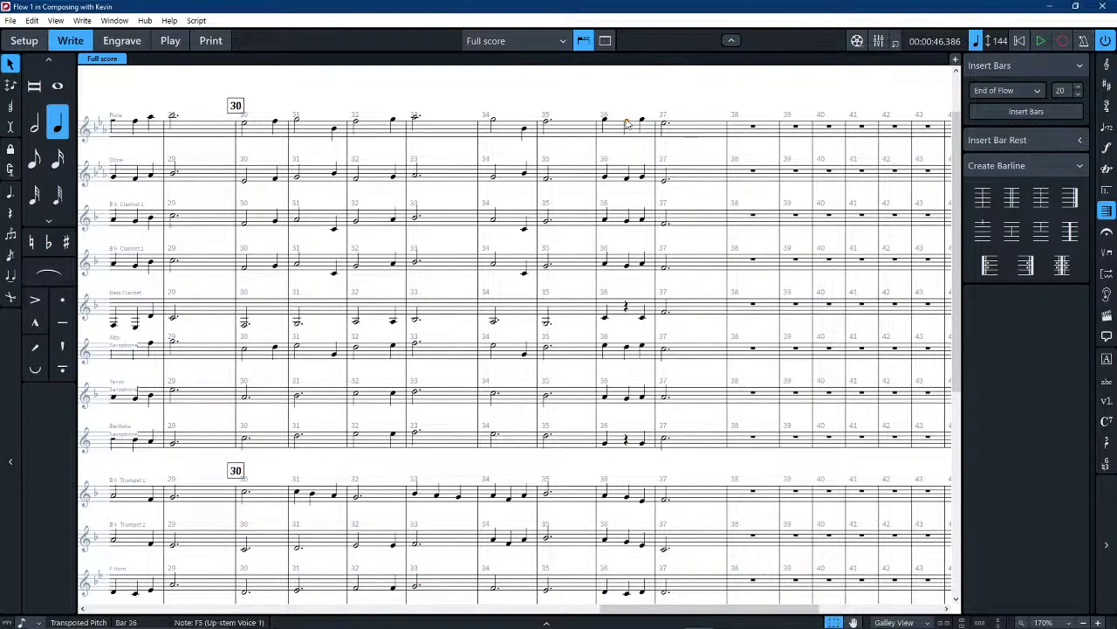
scroll(626, 127, "down", 10)
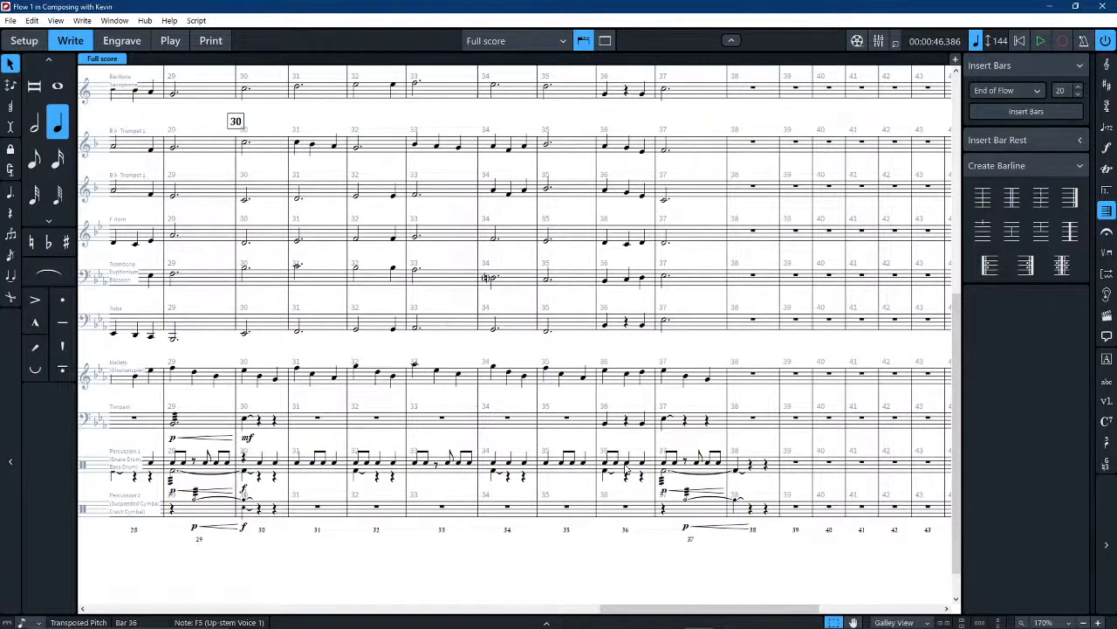
scroll(625, 467, "down", 2)
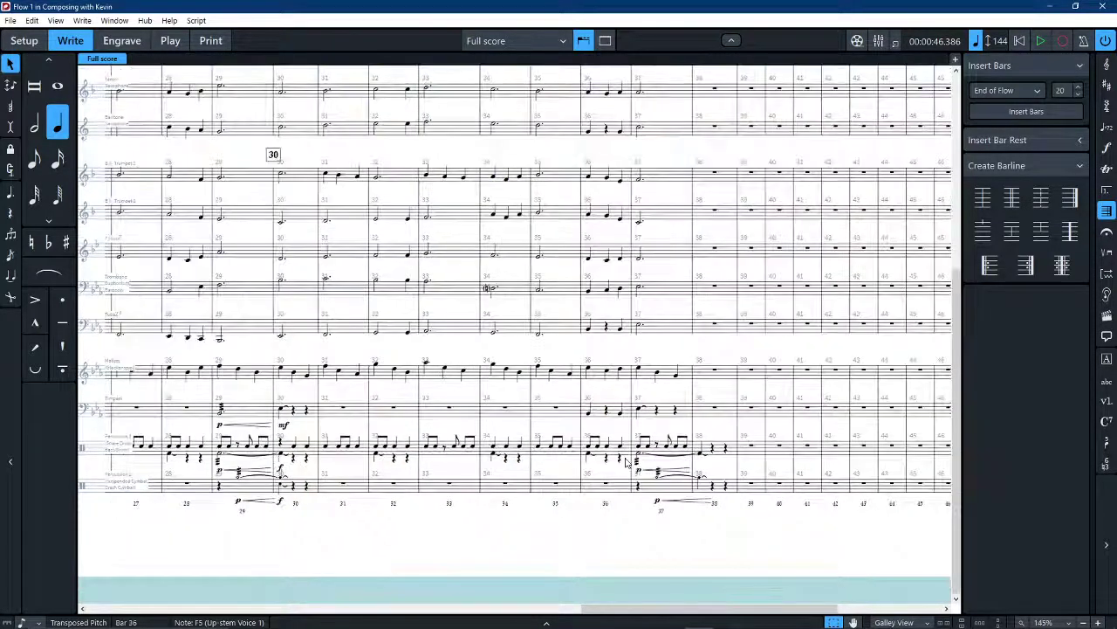
scroll(625, 463, "up", 1)
scroll(625, 463, "left", 2)
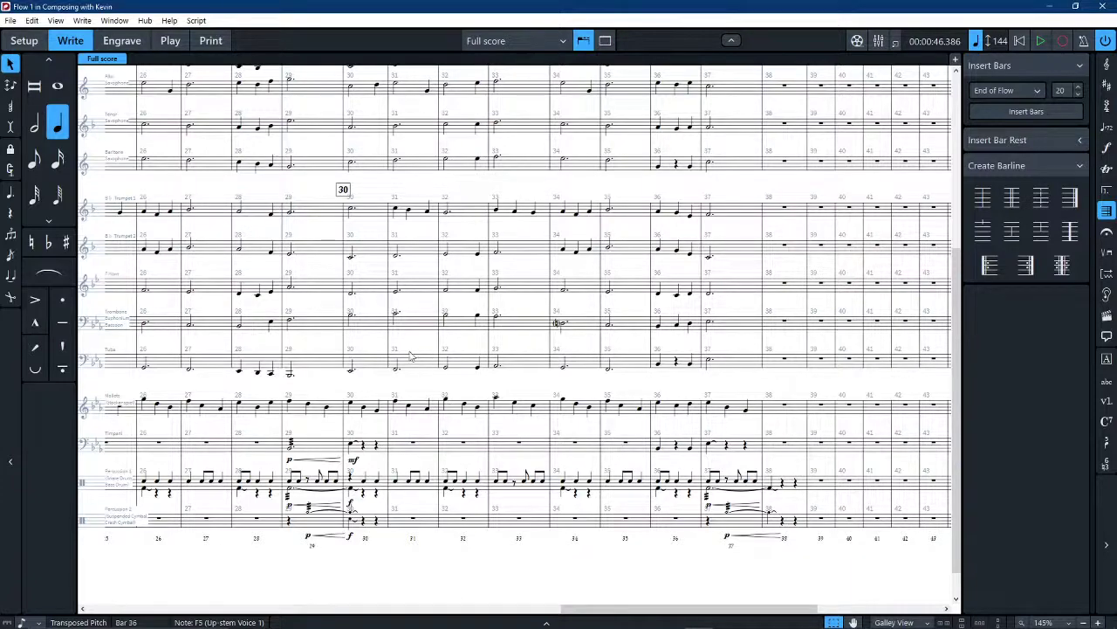
scroll(454, 385, "up", 2)
scroll(447, 384, "down", 4)
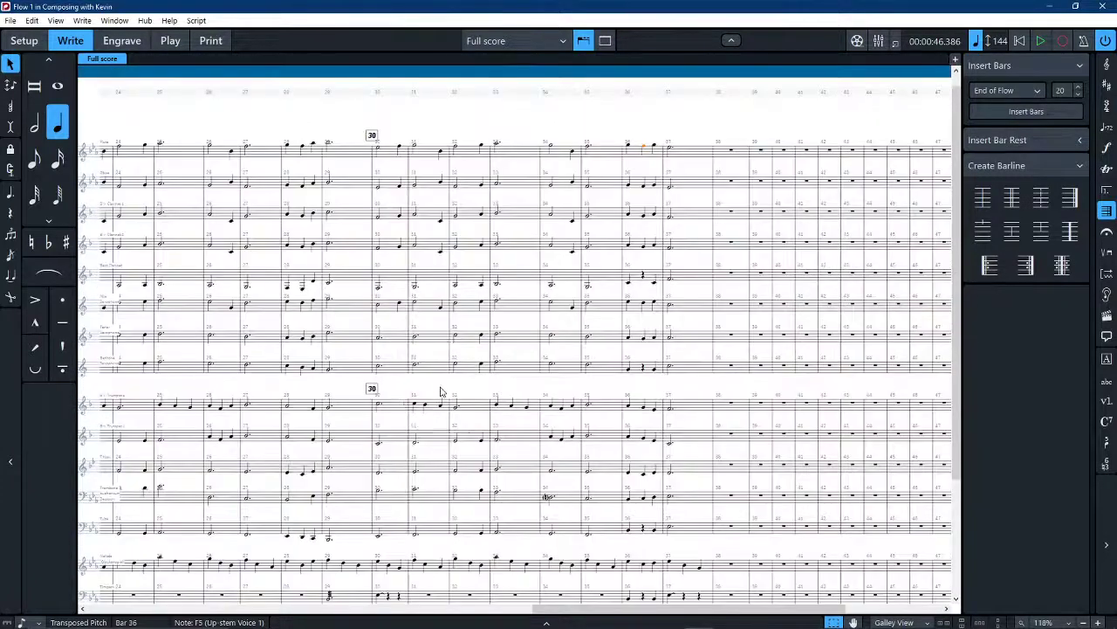
scroll(440, 390, "down", 2)
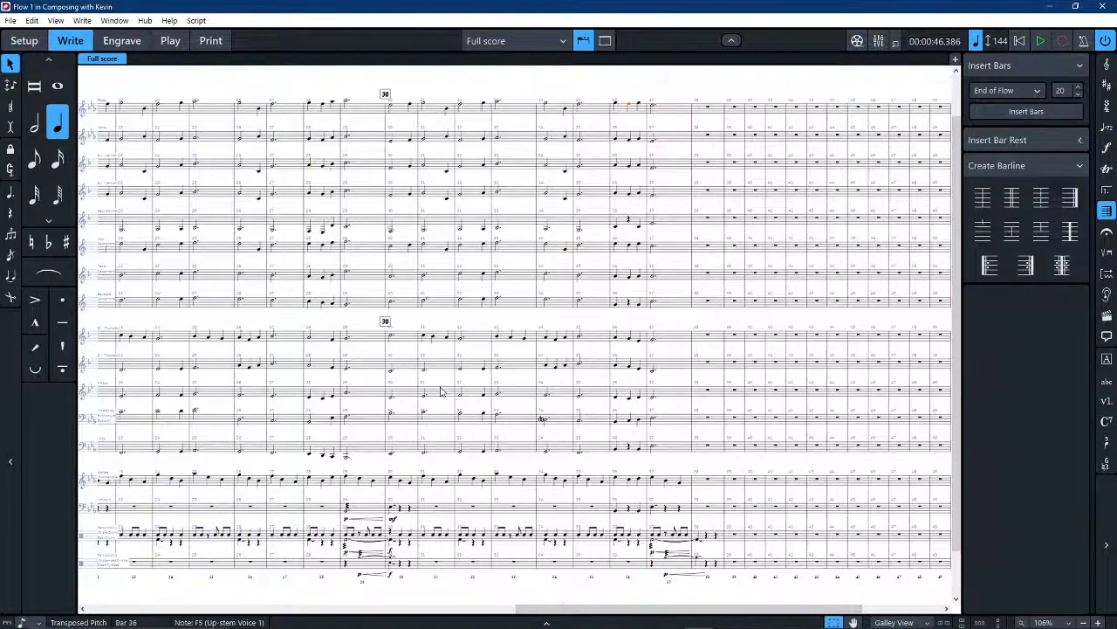
Play back the full score from bar 22 through the cadence into bar 38
scroll(441, 391, "left", 2)
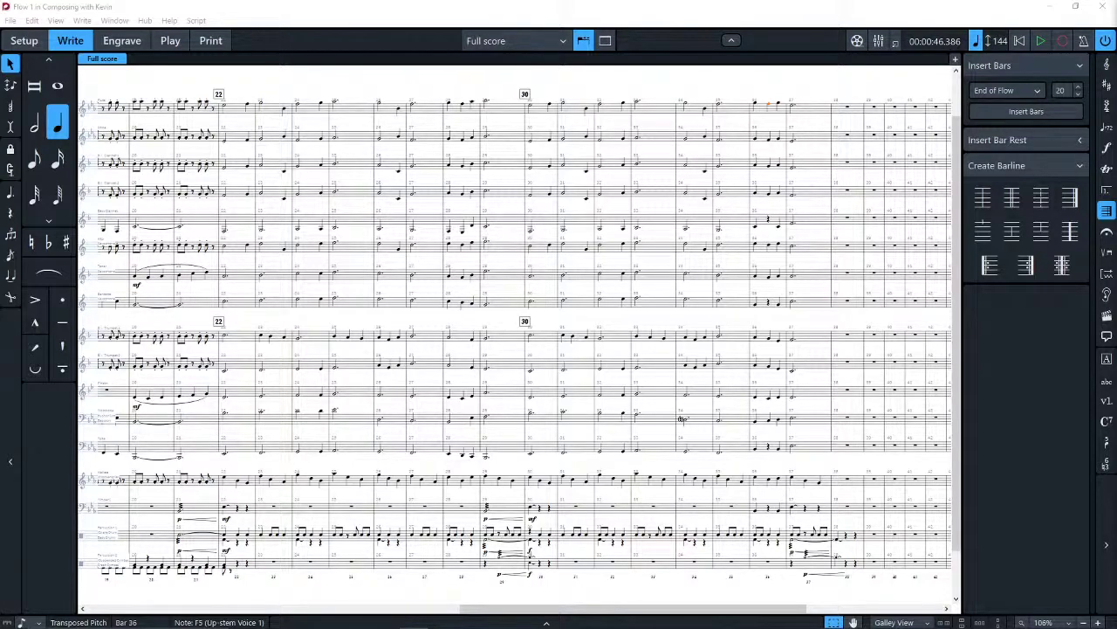
left_click(605, 92)
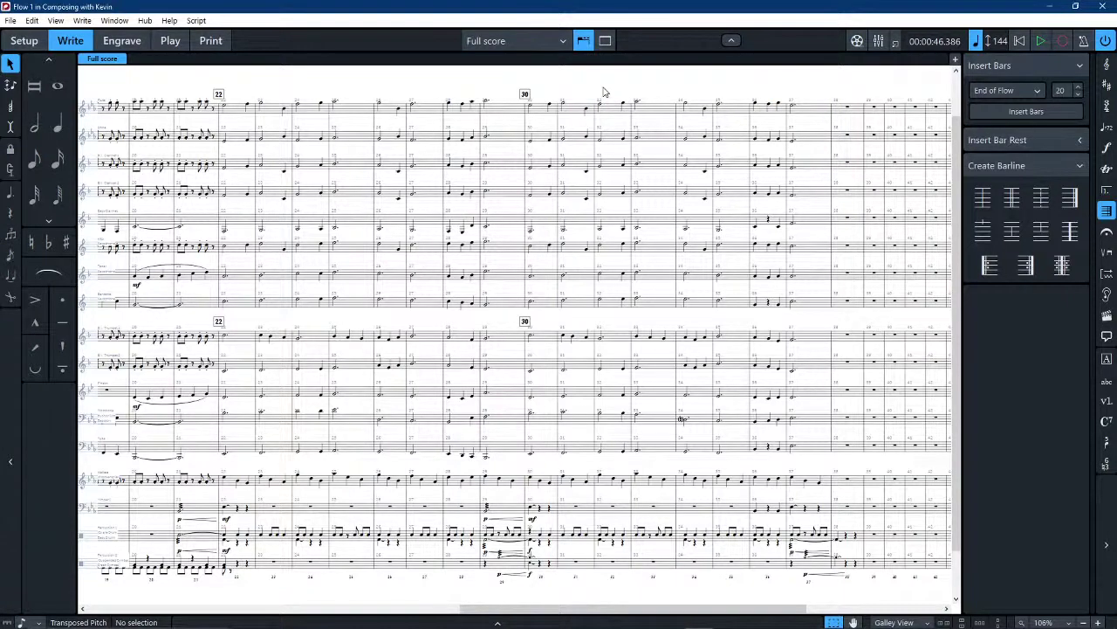
scroll(536, 262, "left", 4)
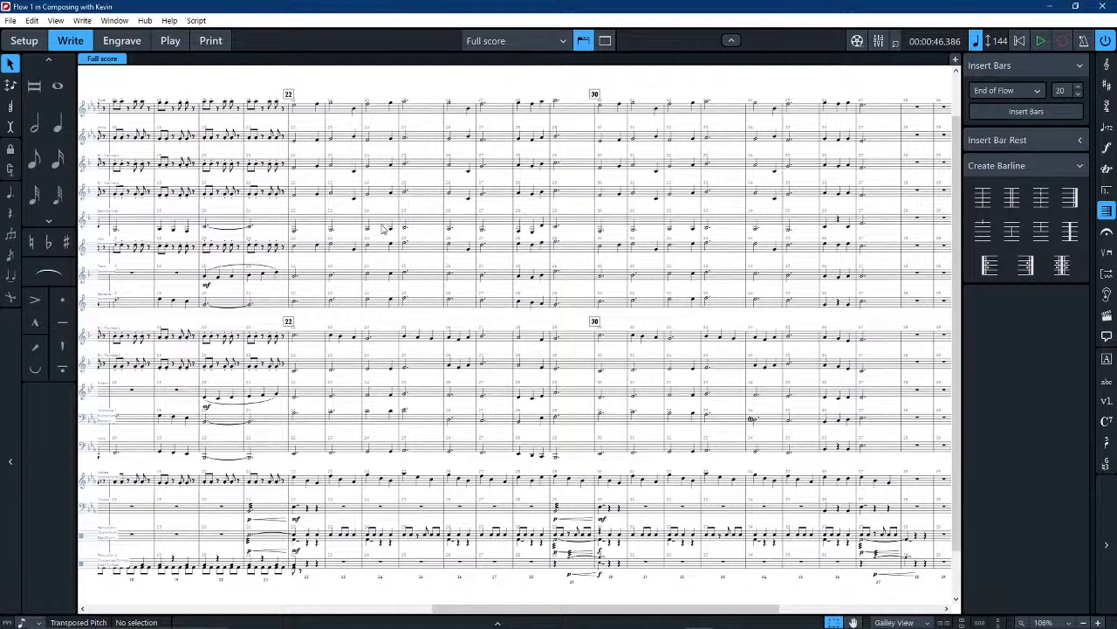
left_click(306, 111)
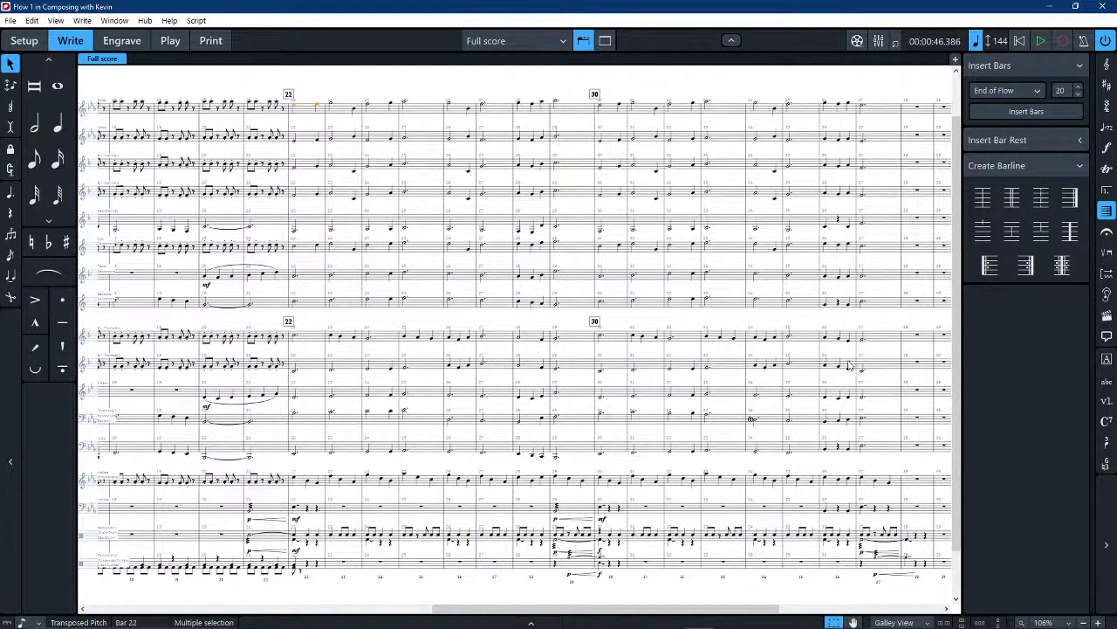
key("p")
left_click(343, 86)
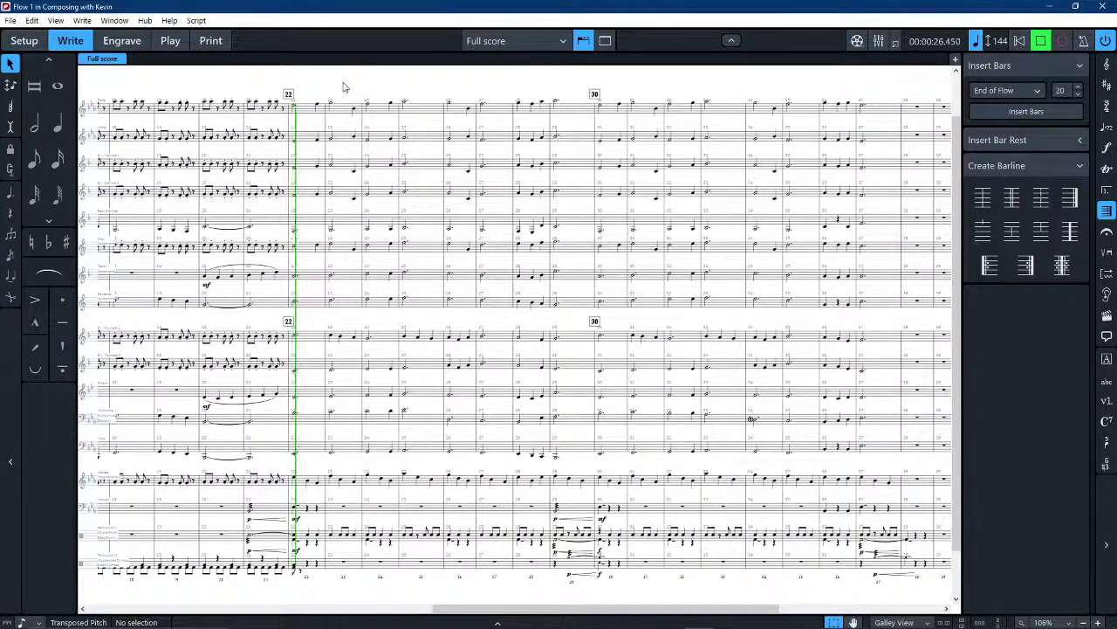
key("space")
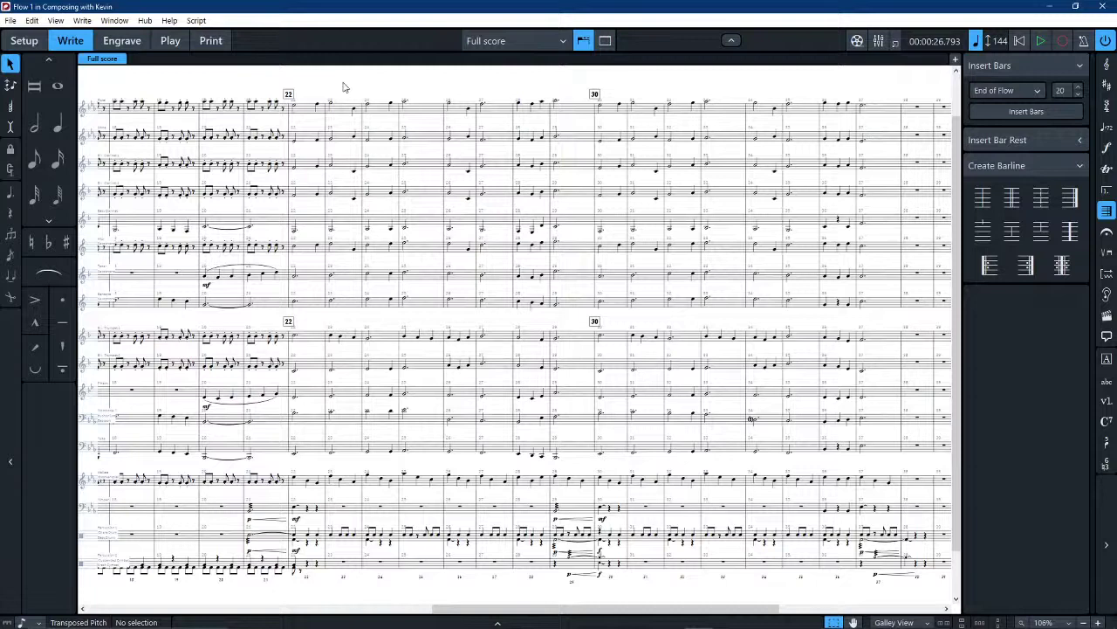
key("space")
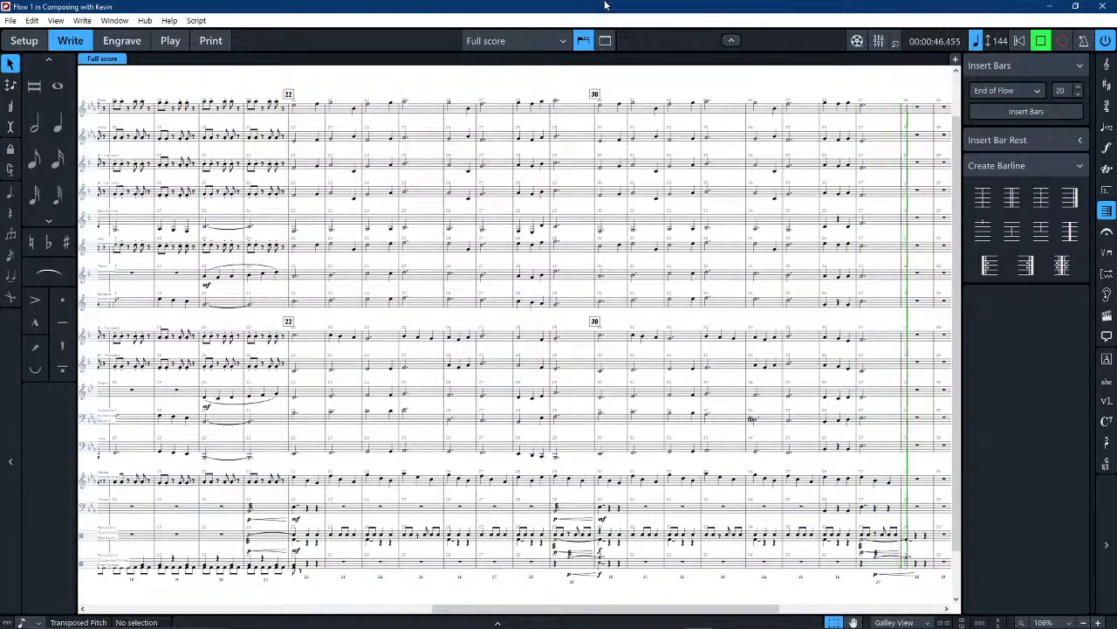
key("space")
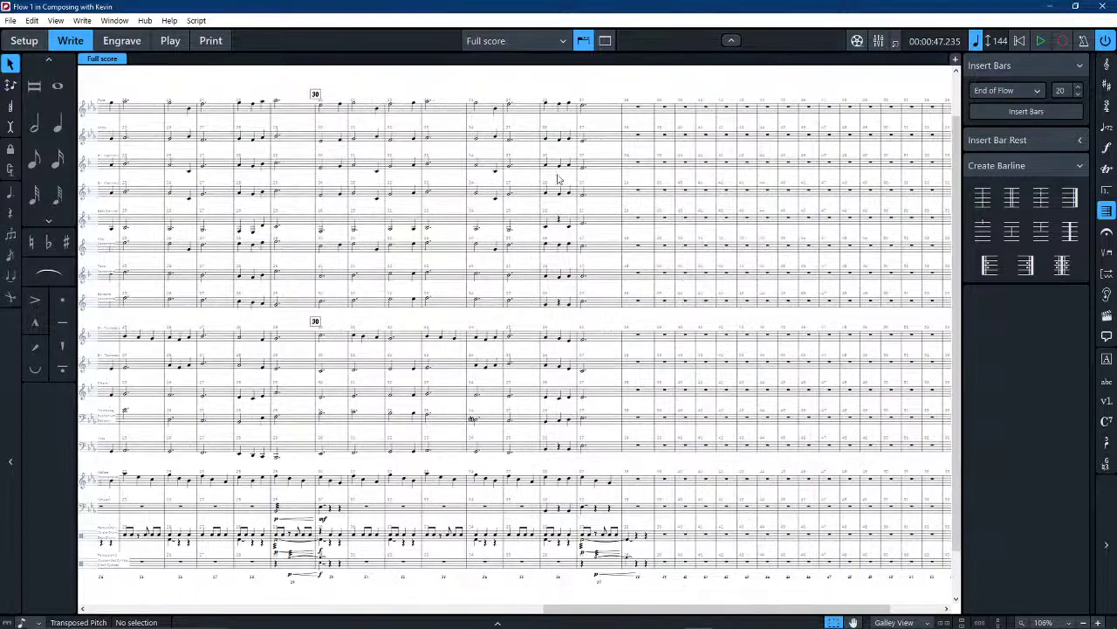
Delete the second note of bar 36 in the remaining woodwind, brass and mallet staves, leaving rests on beat two
scroll(547, 304, "up", 2)
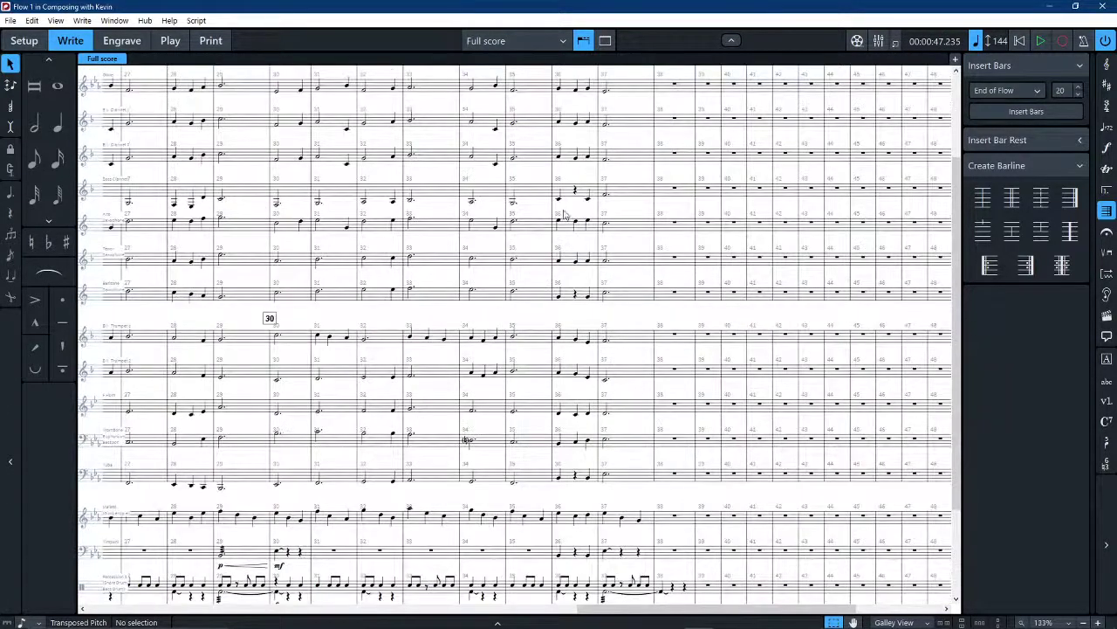
scroll(565, 209, "up", 2)
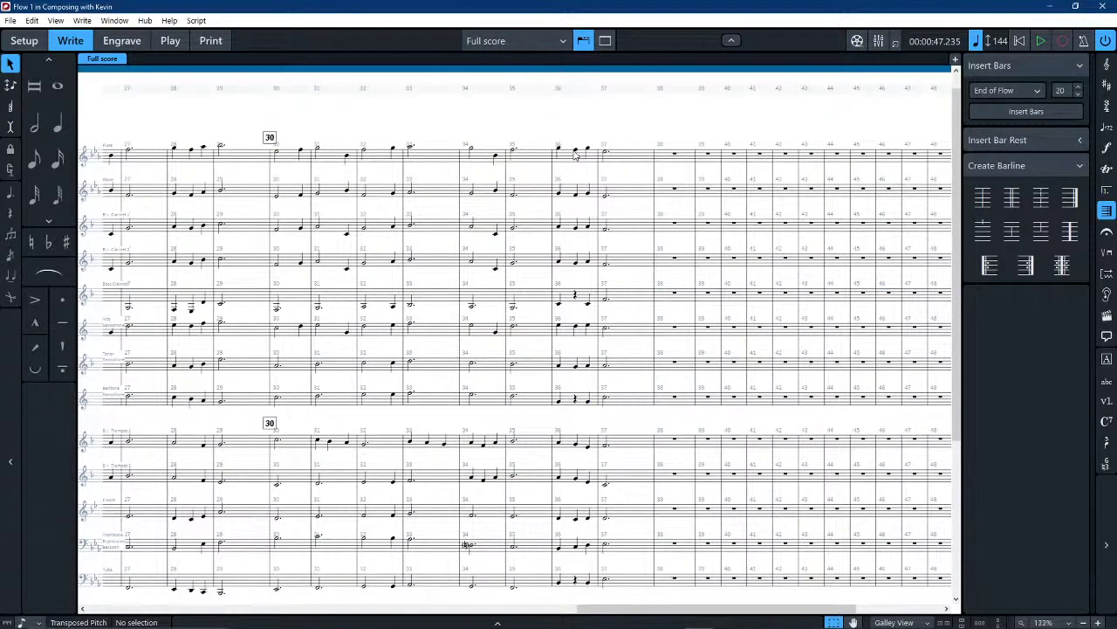
left_click(577, 155)
scroll(576, 155, "down", 4)
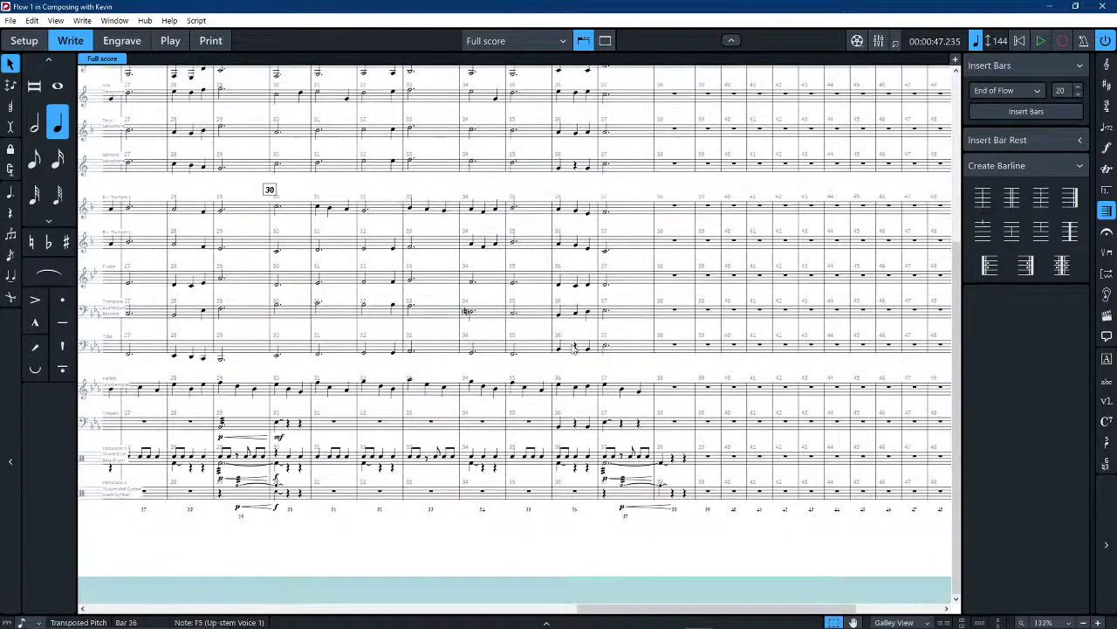
left_click(575, 390)
scroll(567, 391, "up", 4)
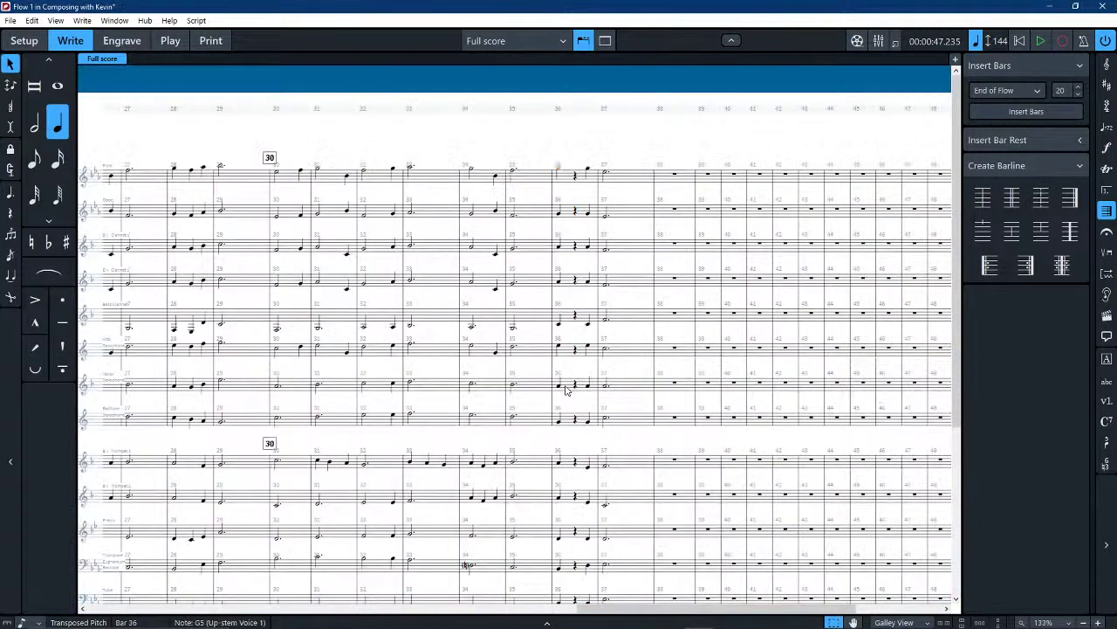
scroll(563, 395, "down", 4)
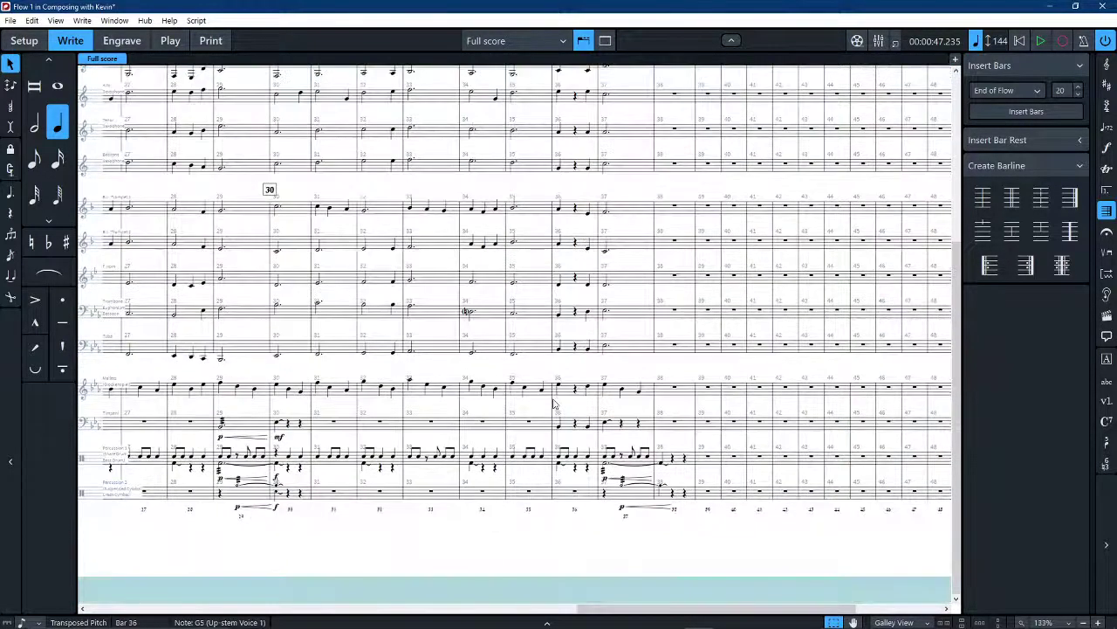
key("Escape")
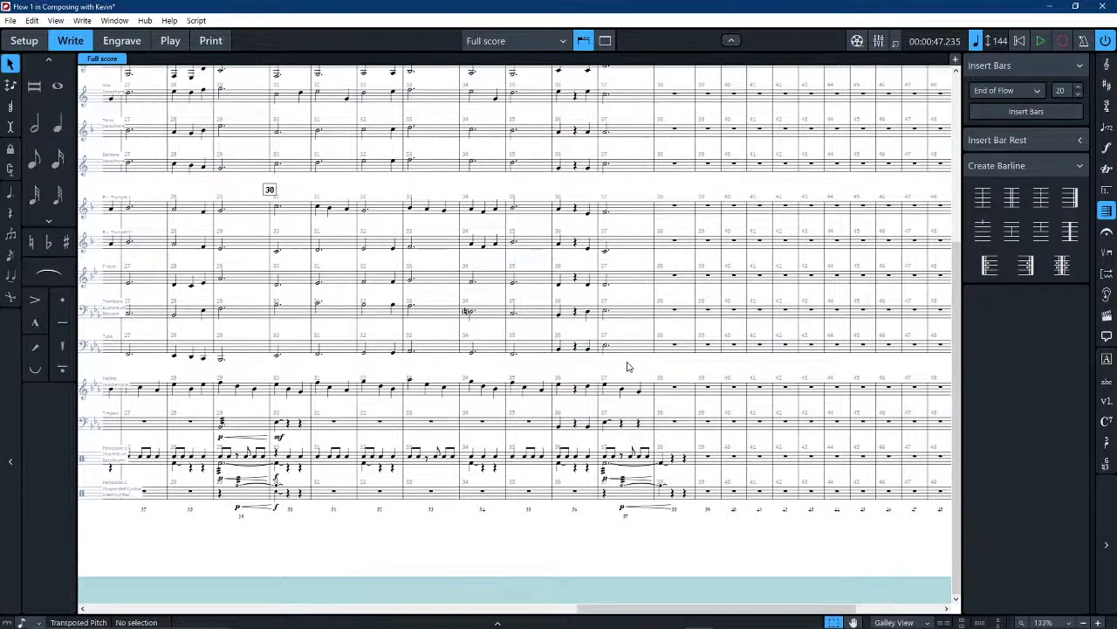
Play back the passage from bar 22 again to hear the revised bar 36 cadence, stopping after bar 37
scroll(623, 365, "up", 4)
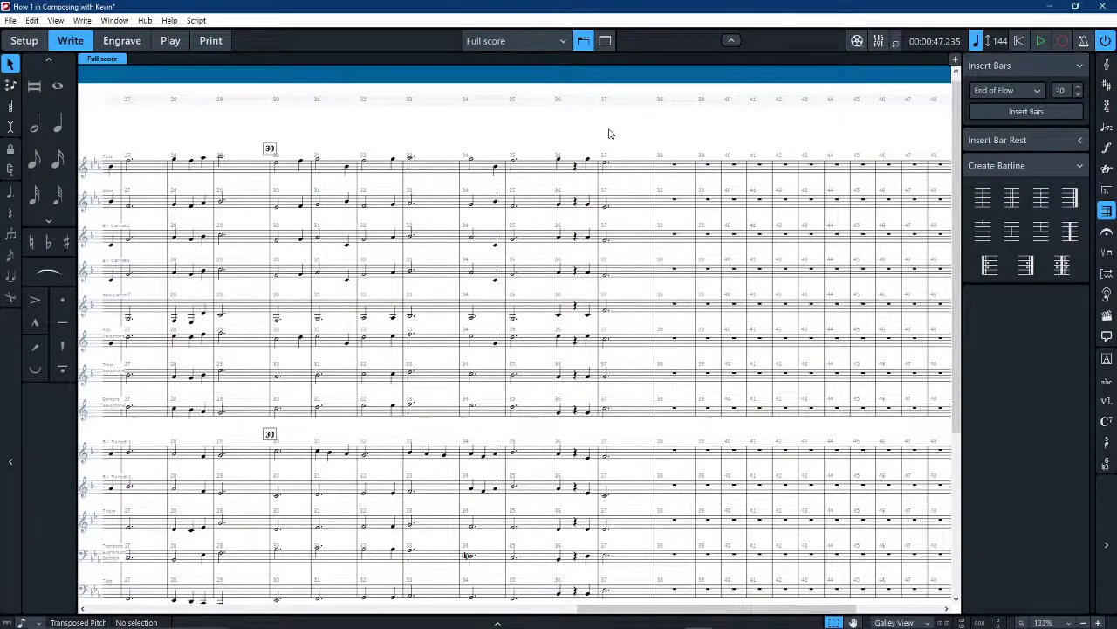
key("space")
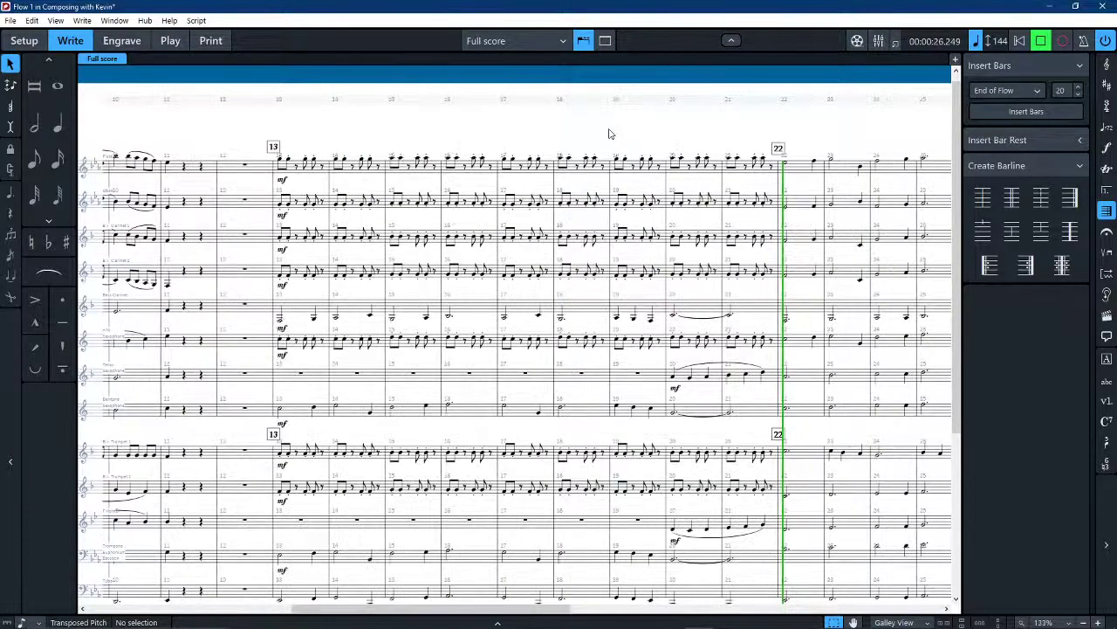
scroll(609, 134, "down", 2)
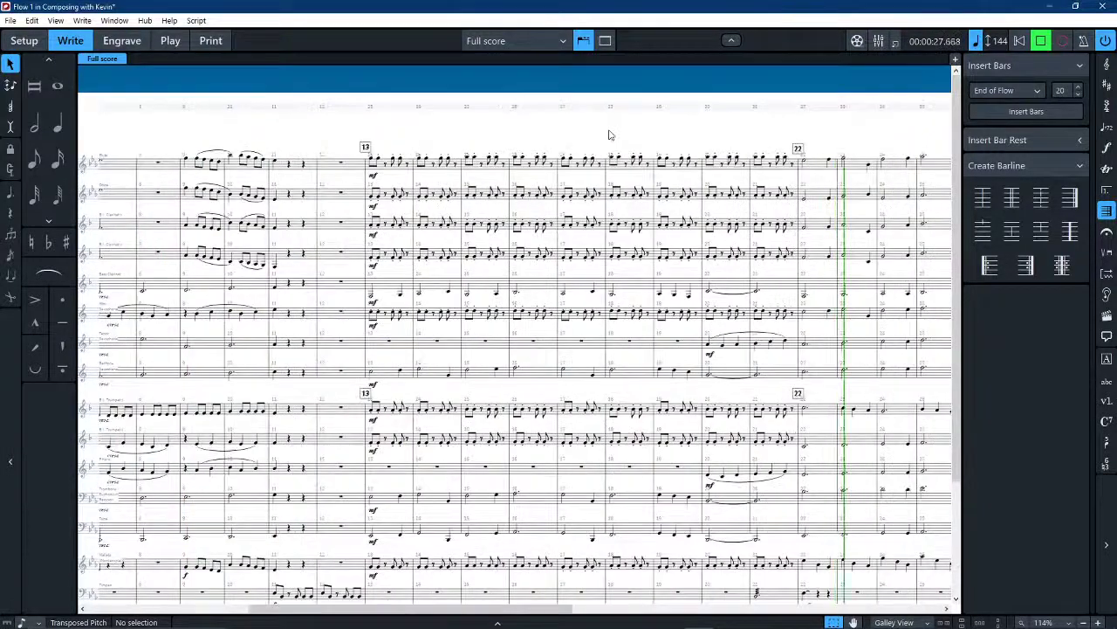
scroll(609, 134, "down", 1)
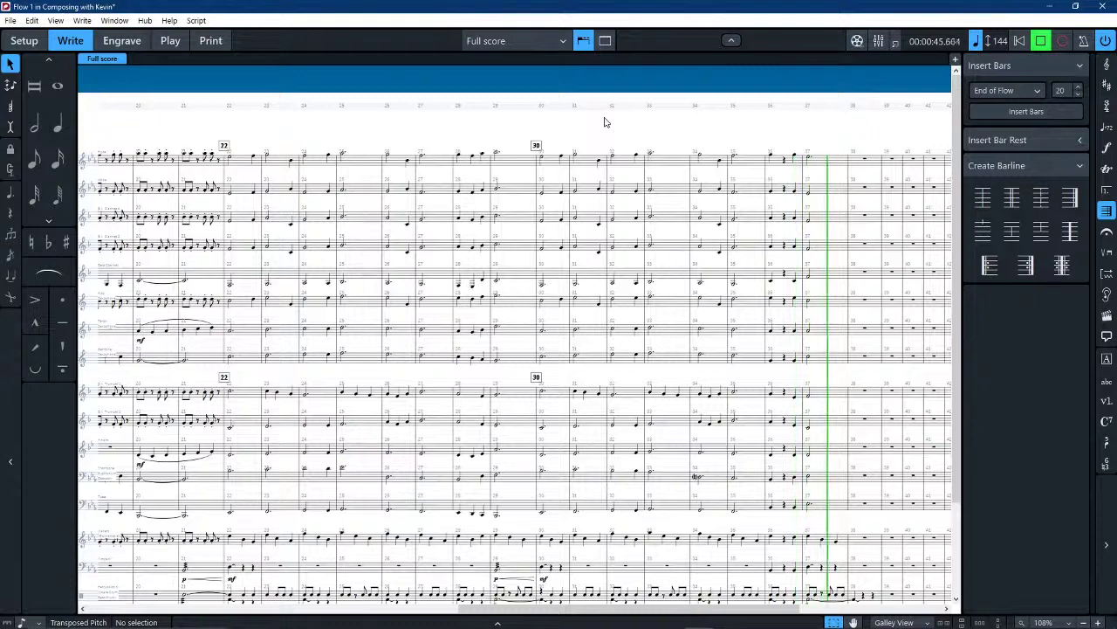
key("space")
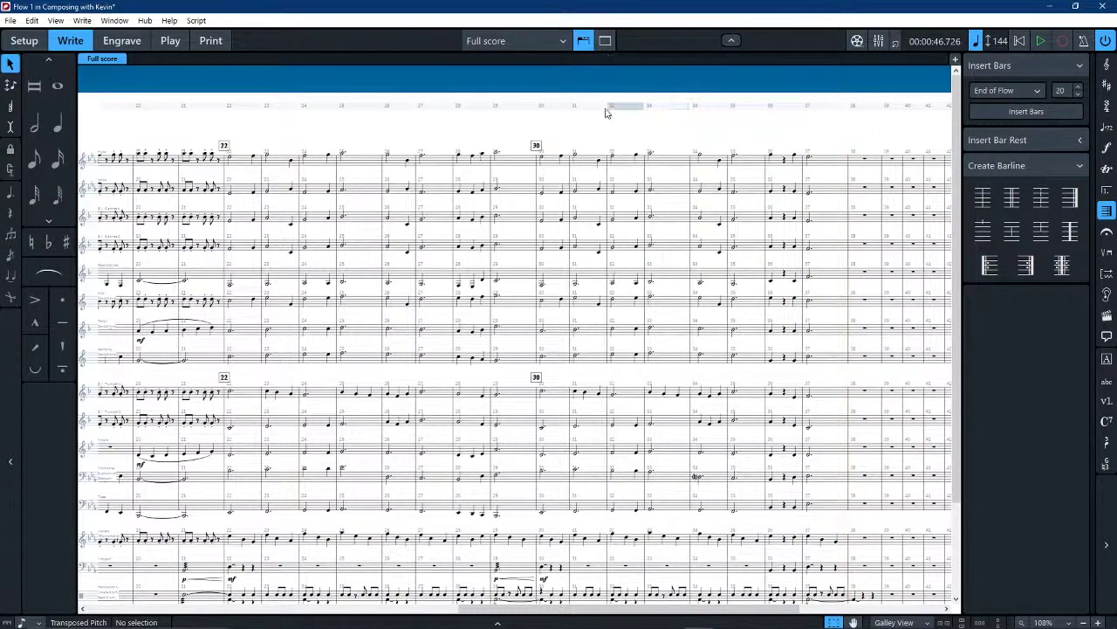
scroll(602, 112, "right", 3)
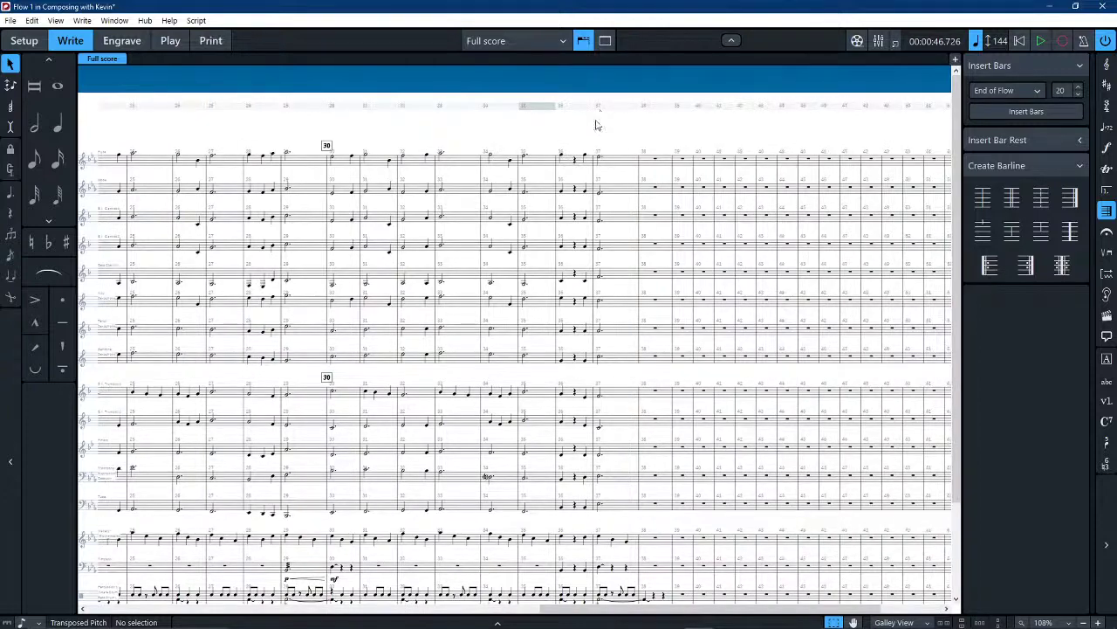
scroll(578, 428, "up", 4)
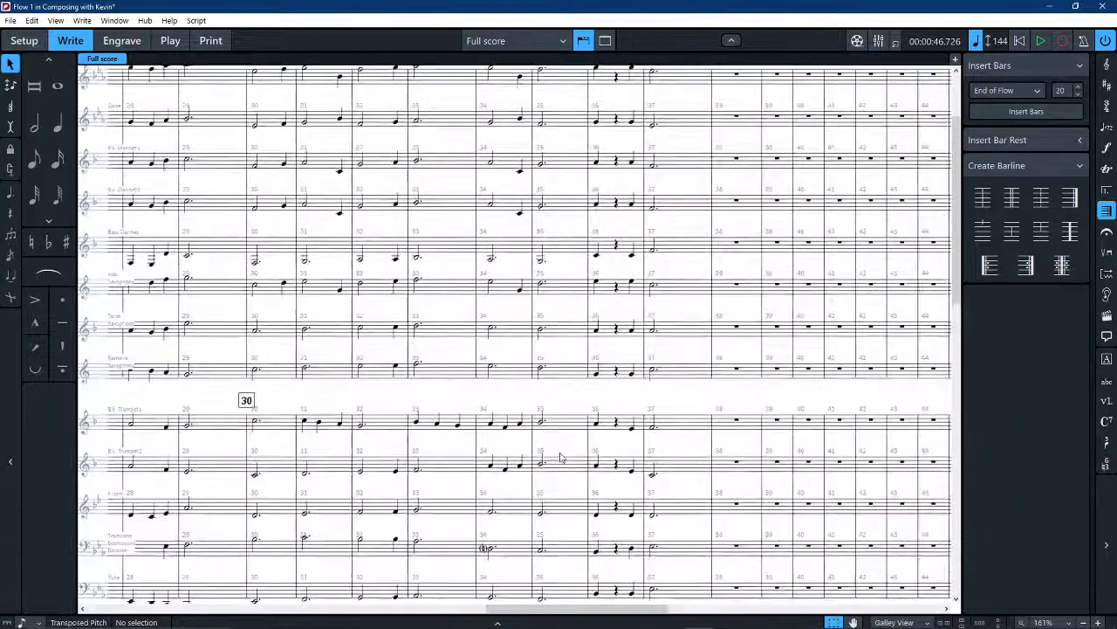
Restore the melody's quarter note on beat two of bar 36 in Trumpet 1, Clarinets 1 and 2 and Flute
scroll(560, 457, "up", 1)
left_click(601, 428)
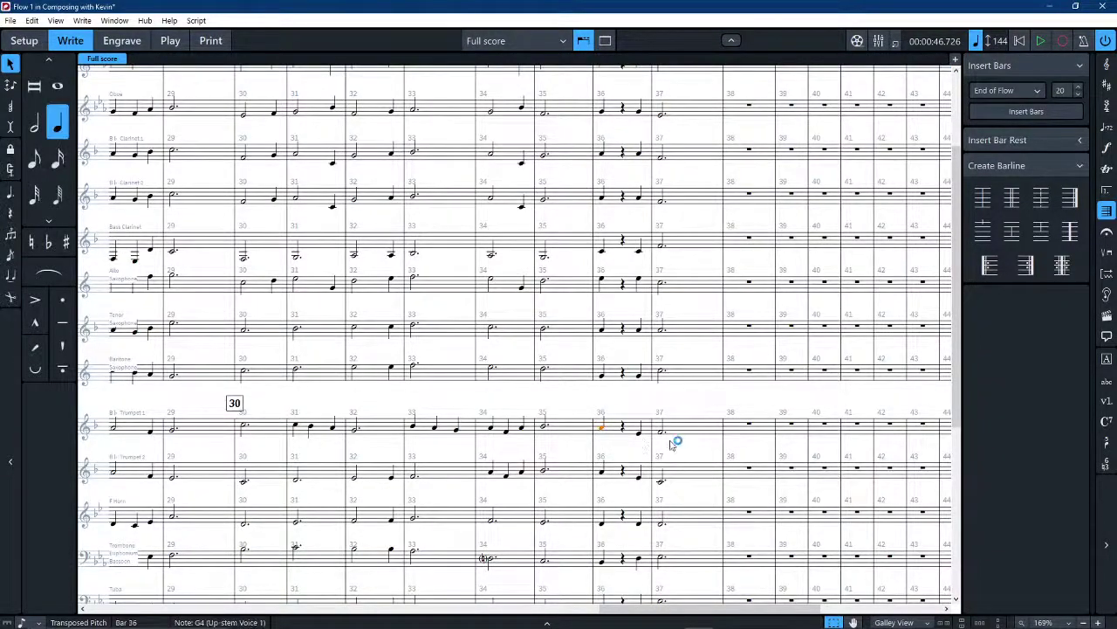
key("Right")
scroll(632, 391, "up", 1)
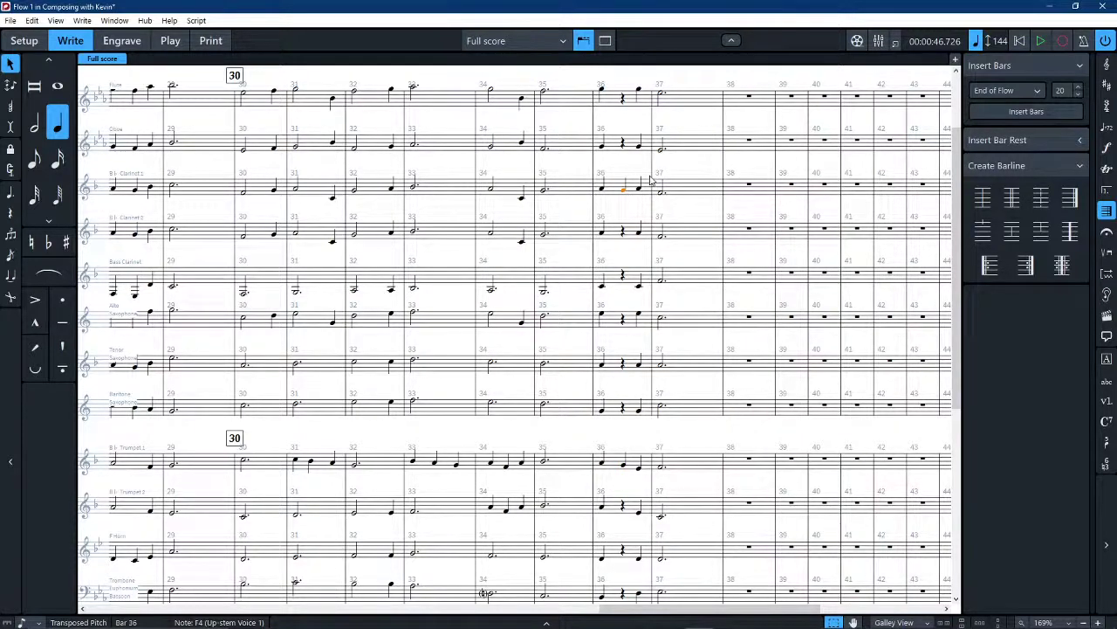
left_click(622, 234)
left_click(622, 100)
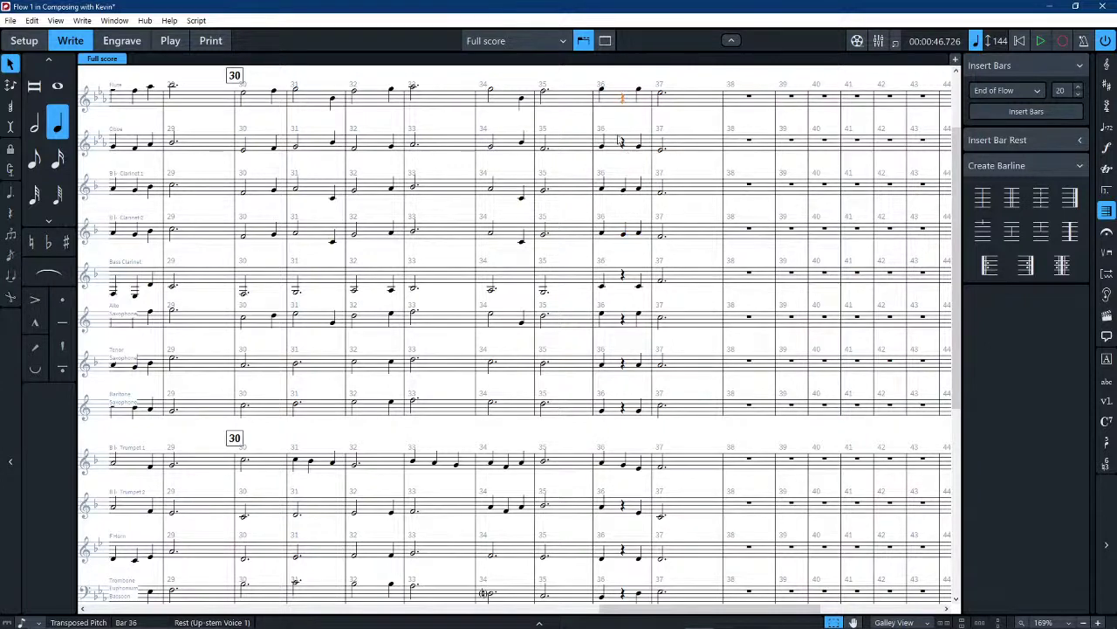
left_click(623, 109)
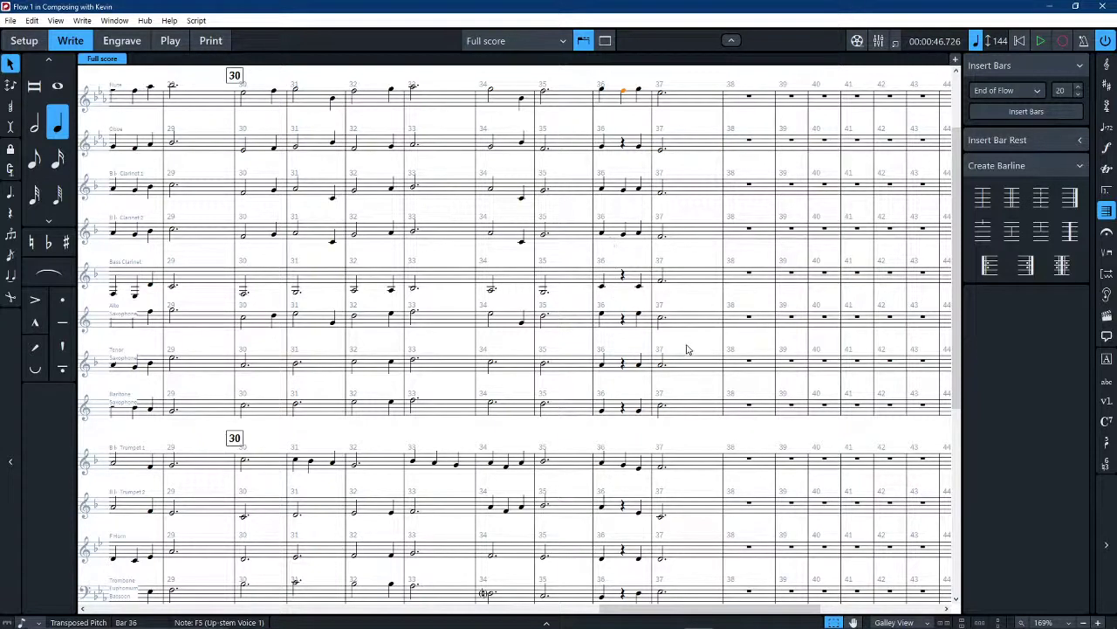
Play back the passage to hear the bar 36 melody, and examine the brass and percussion staves around bars 30–38
key("Escape")
key("space")
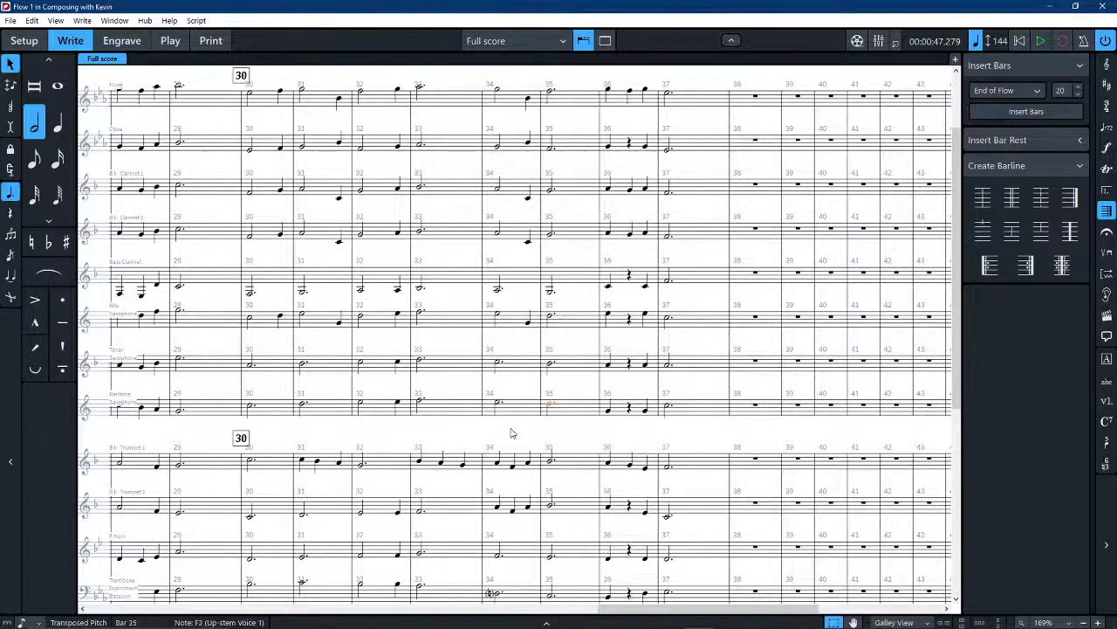
scroll(512, 432, "down", 5)
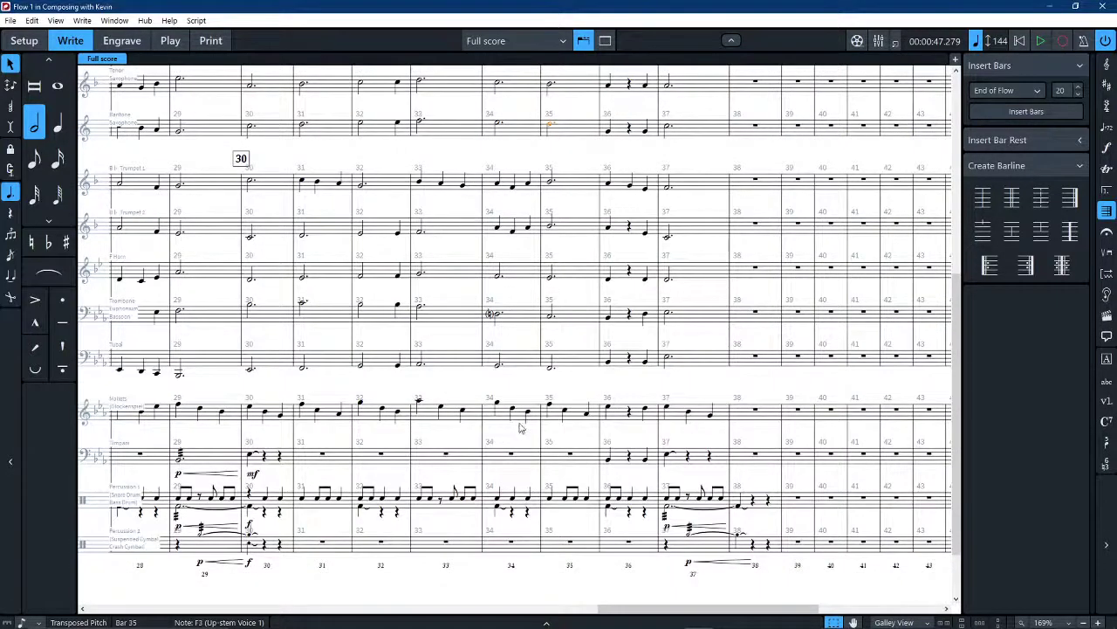
scroll(522, 425, "up", 5)
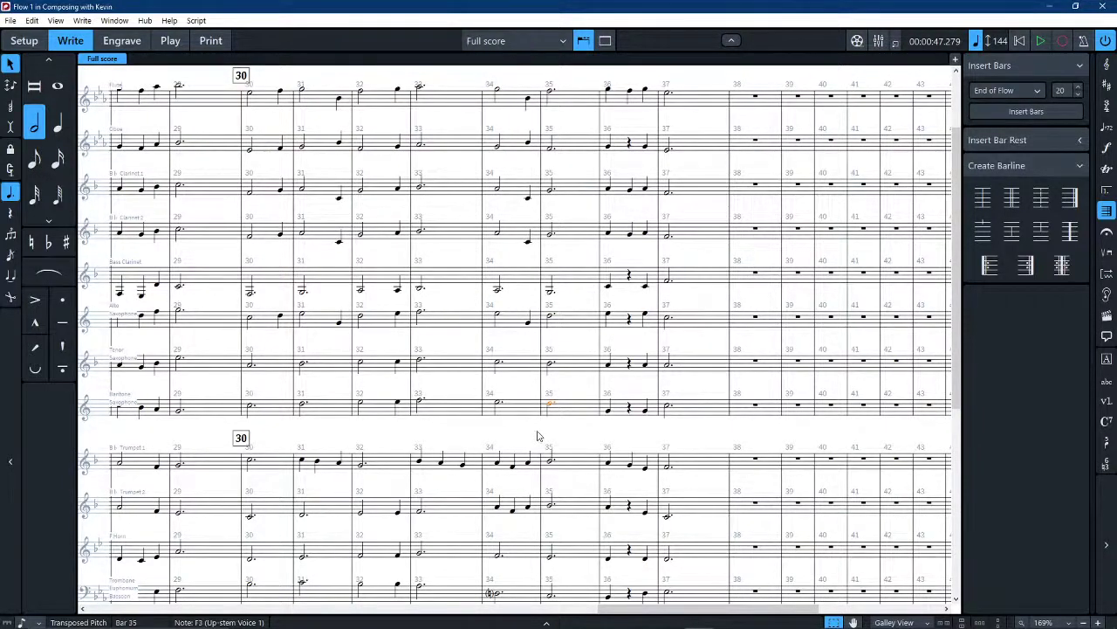
scroll(538, 436, "down", 6)
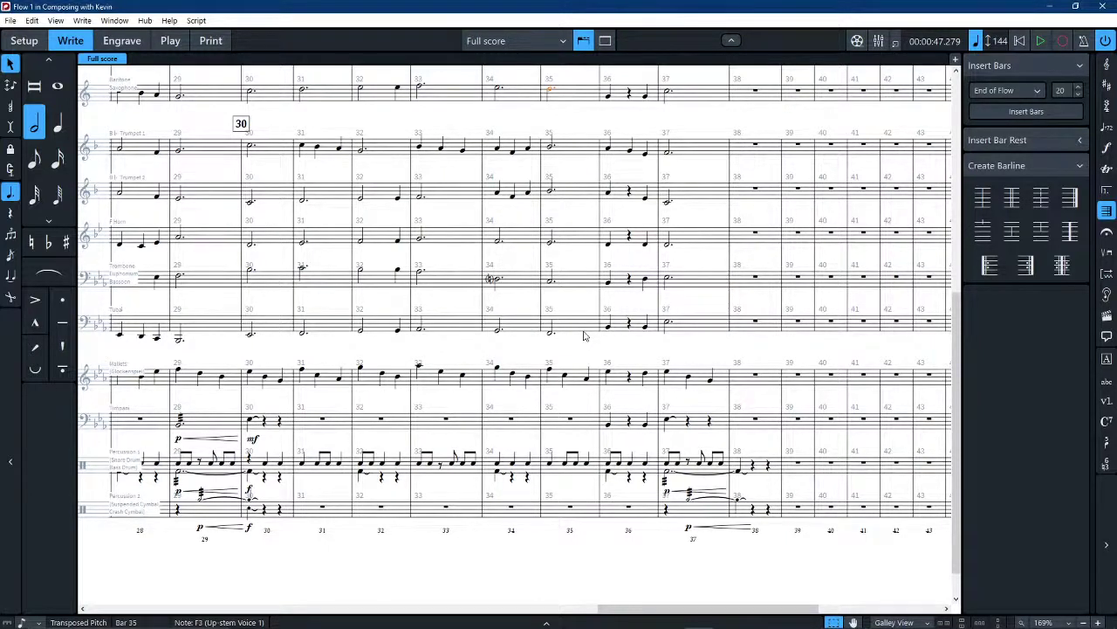
left_click(281, 521)
left_click(765, 517, "shift")
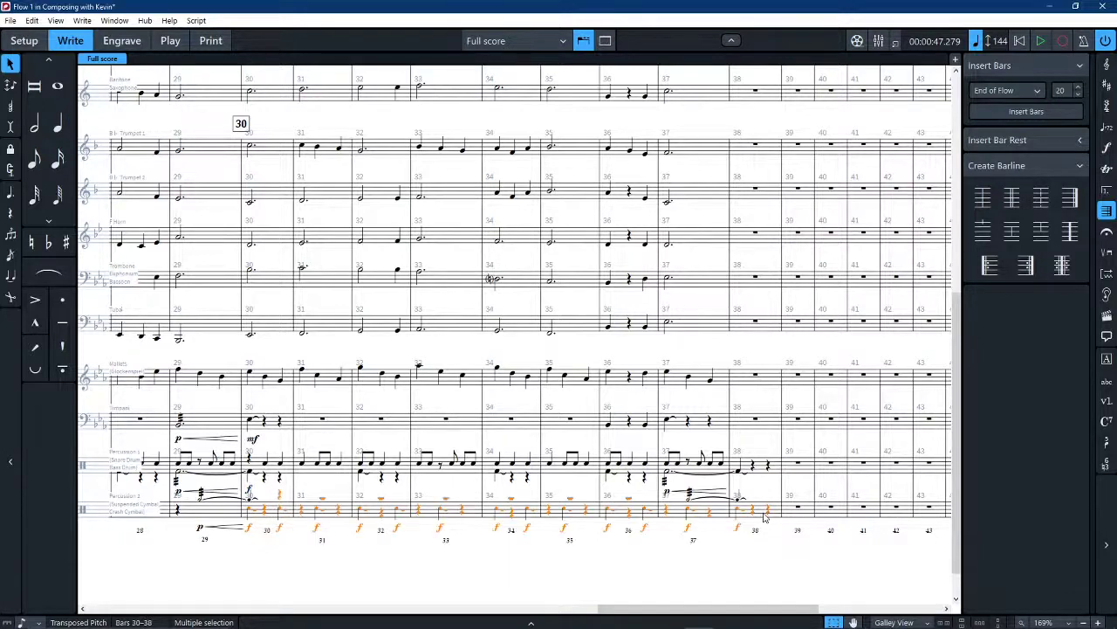
key("Delete")
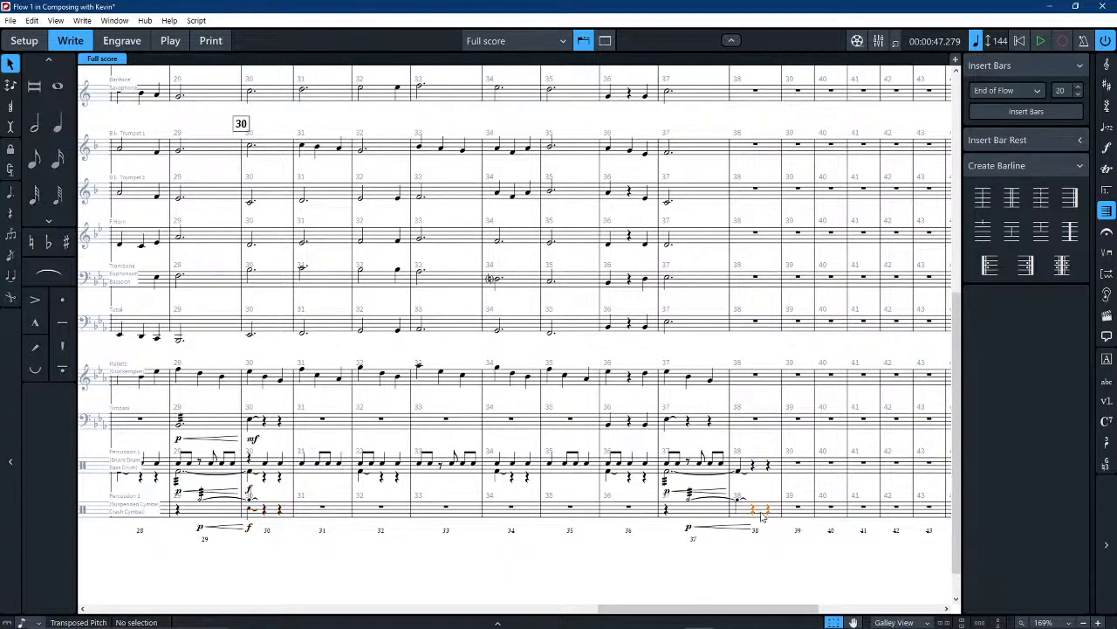
left_click(761, 517)
key("ctrl+v")
key("ctrl+z")
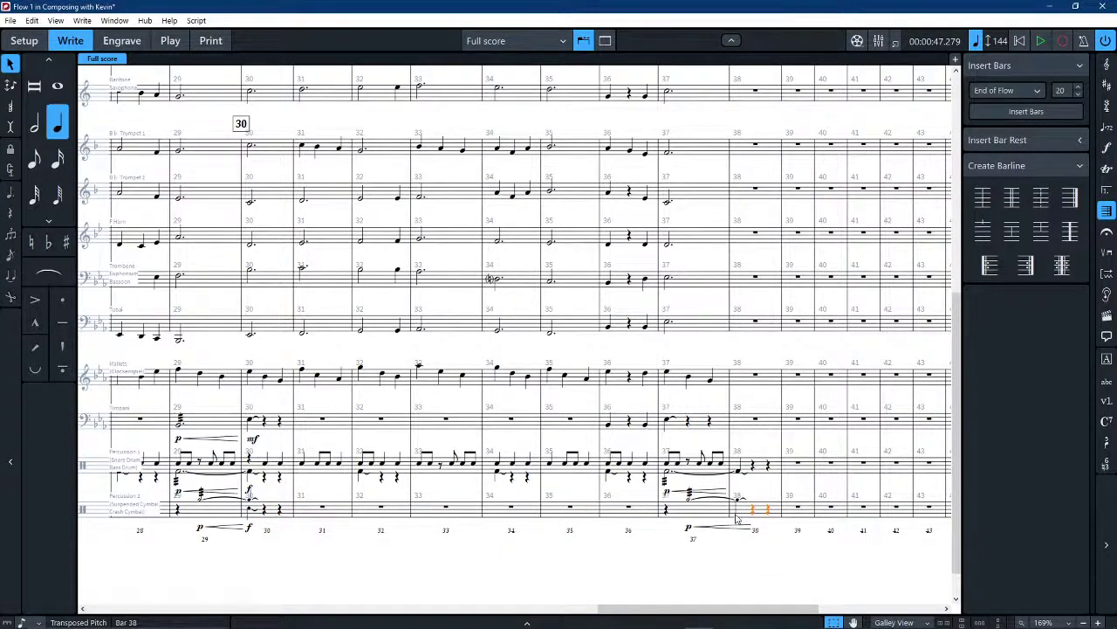
Copy the Percussion 2 cymbal roll, crescendo and forte crash from bars 29–30 into bars 37–38
left_click(234, 513)
left_click(280, 515, "shift")
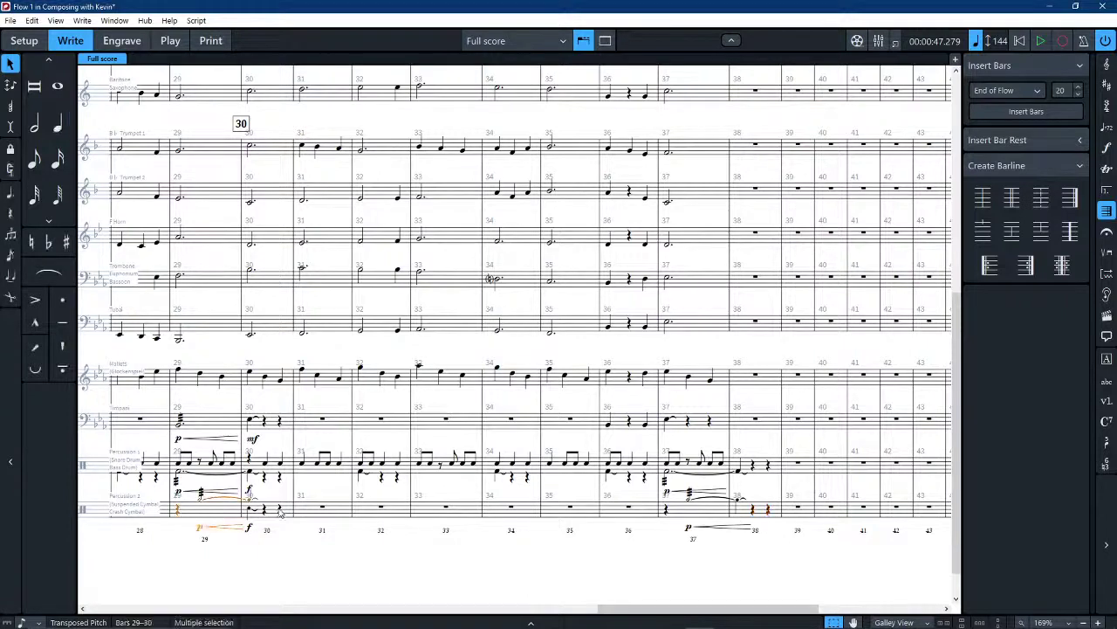
left_click(690, 515, "alt")
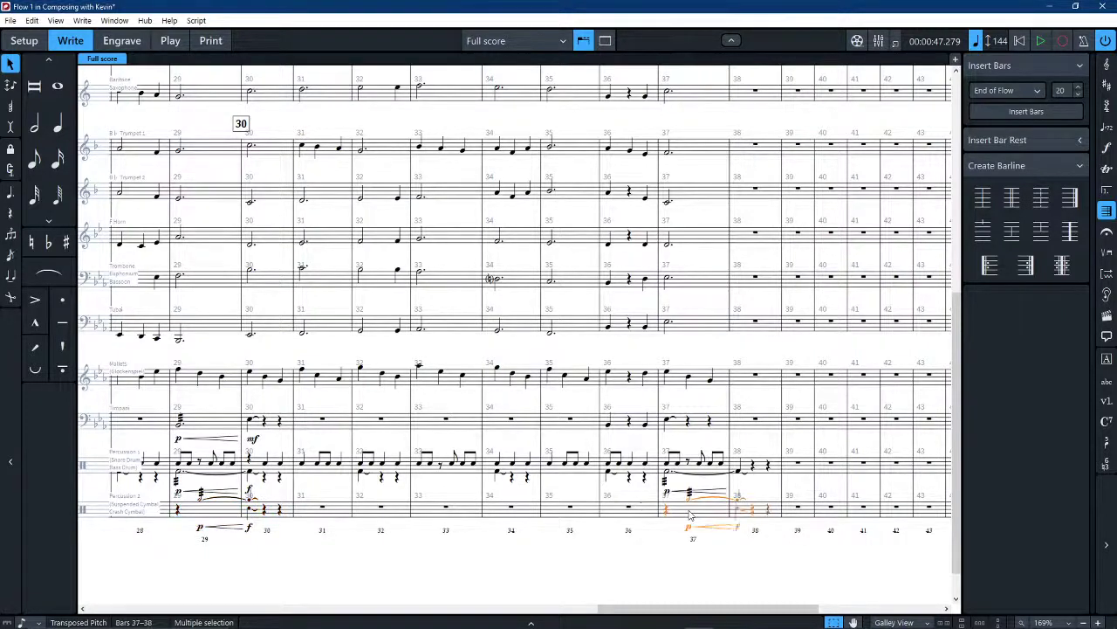
left_click(632, 557)
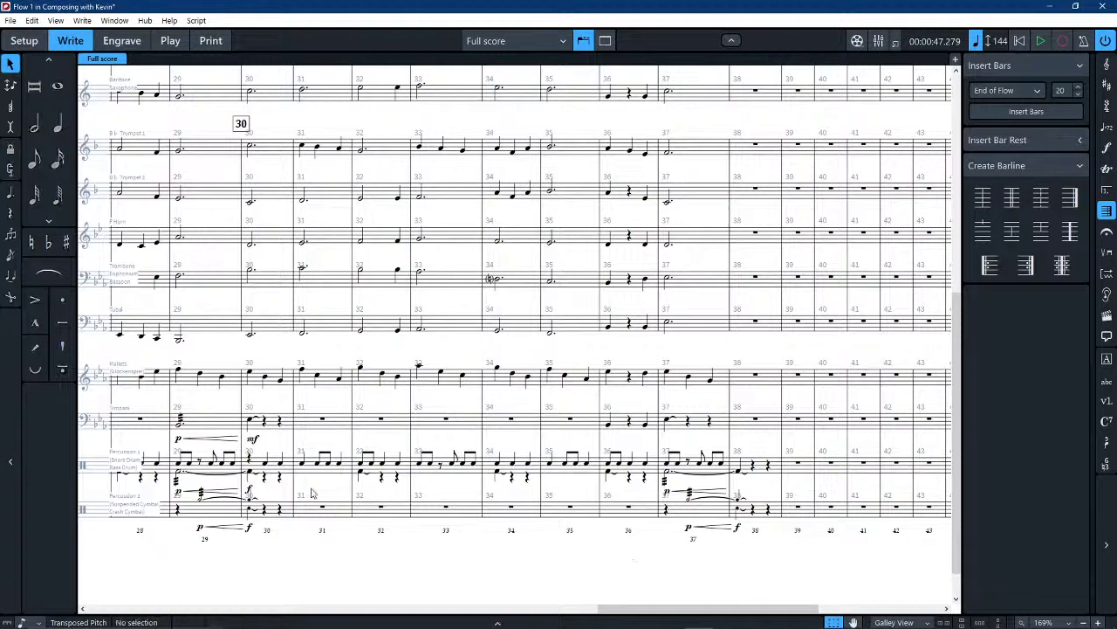
Copy the Percussion 1 snare and bass drum material with its dynamics from bars 29–30 into bars 37–38
left_click(227, 469)
left_click(280, 472, "shift")
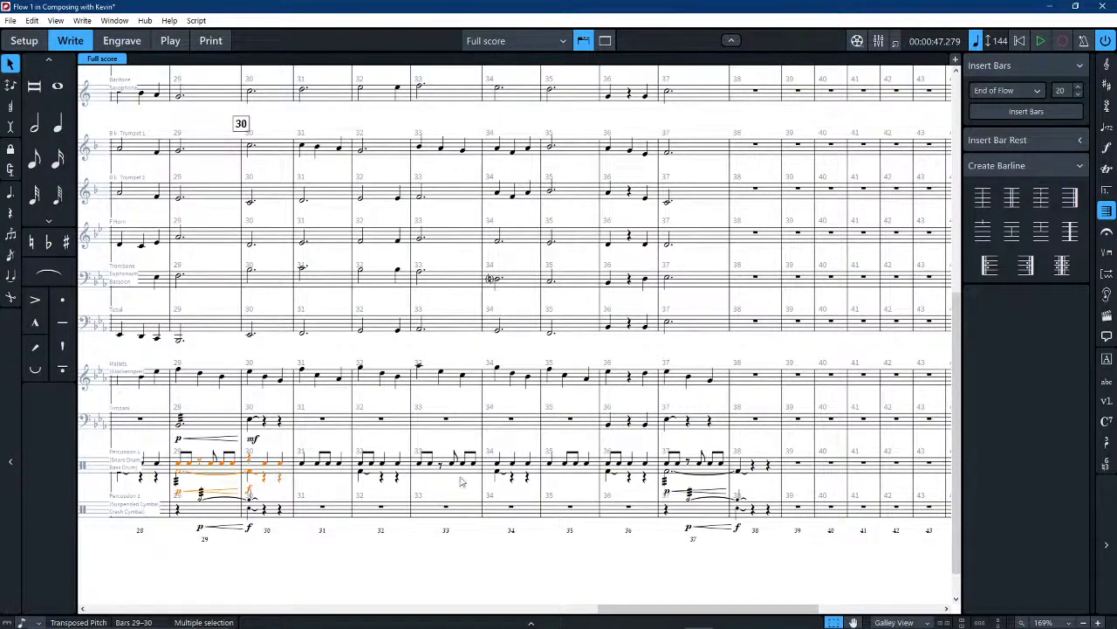
left_click(667, 470, "alt")
key("Escape")
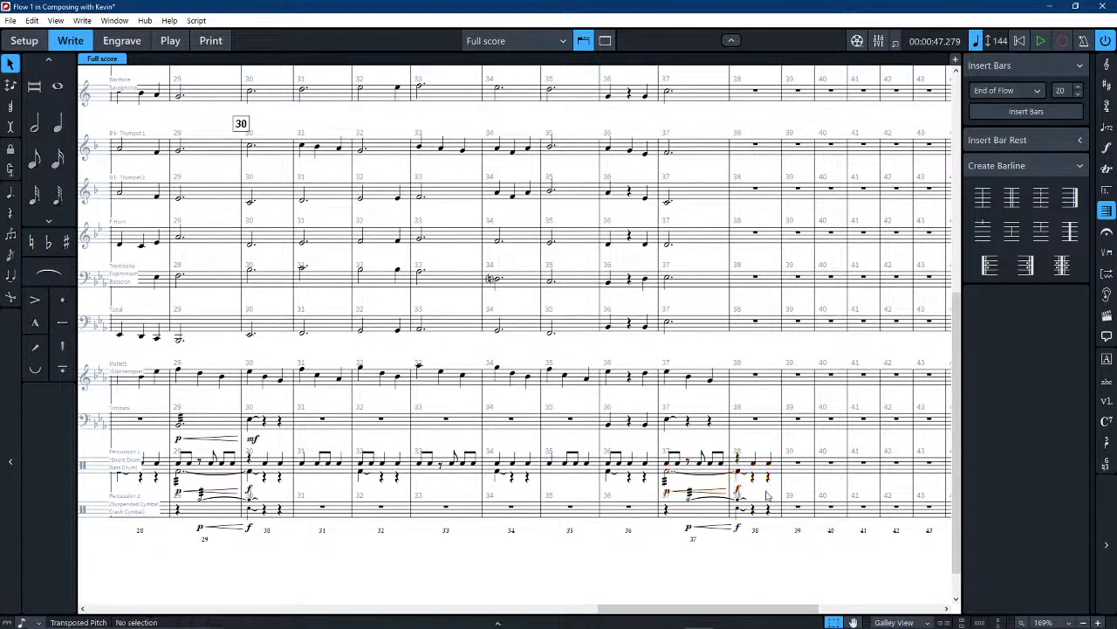
left_click(770, 467)
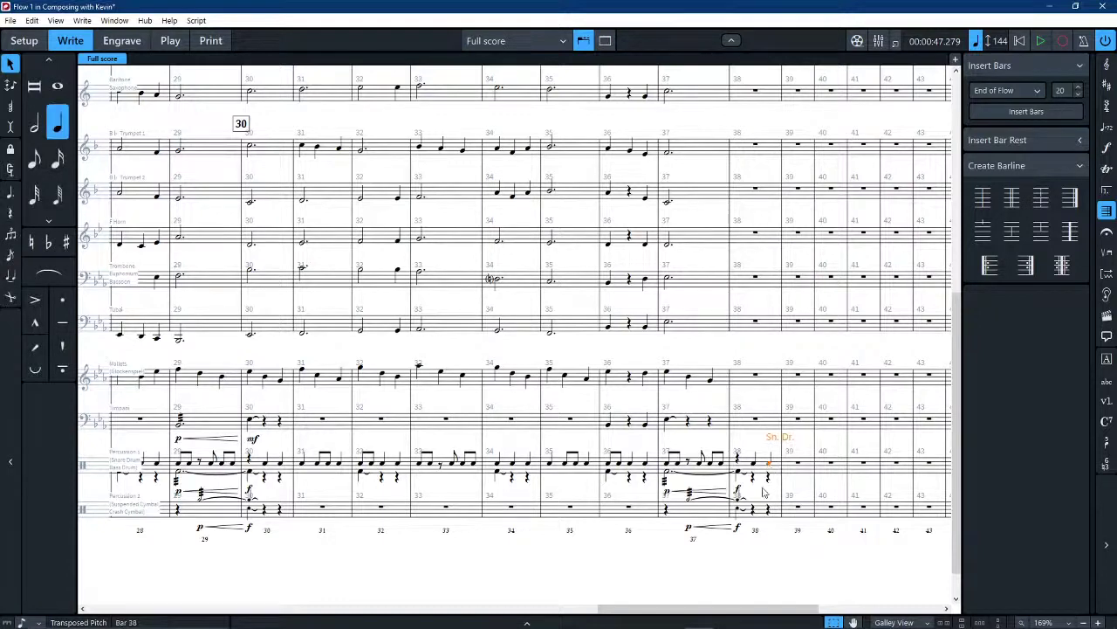
left_click(763, 463)
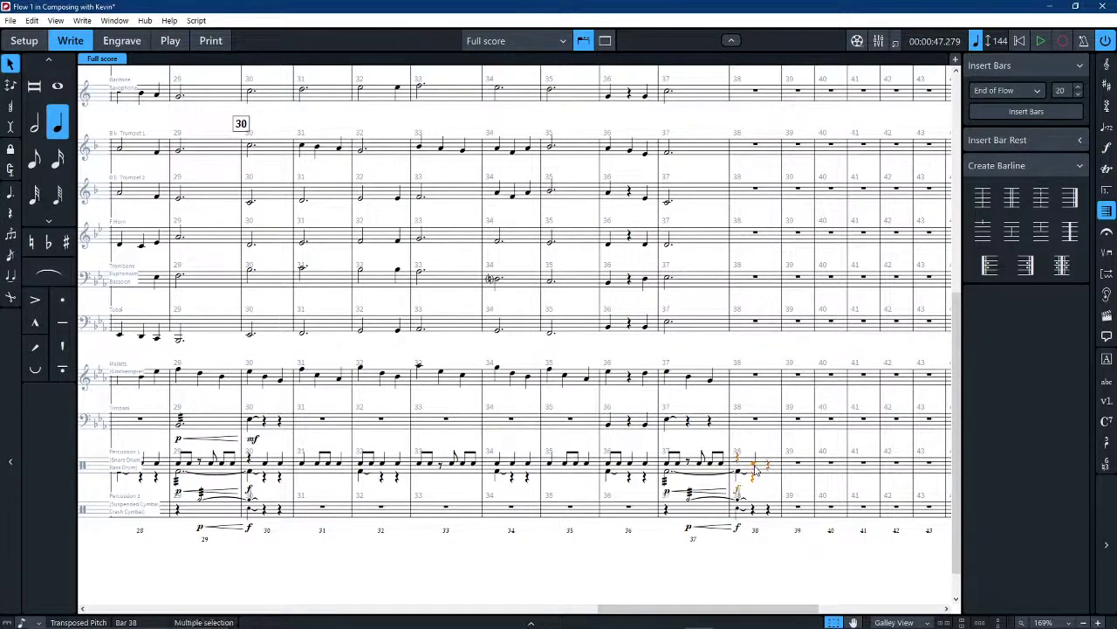
key("Left")
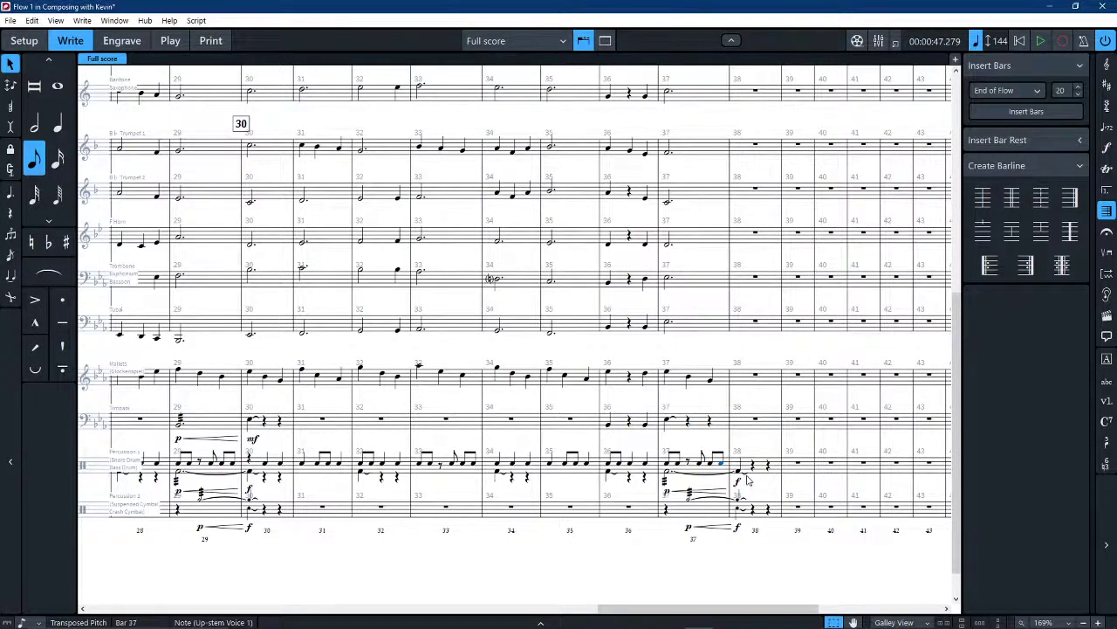
left_click(752, 471)
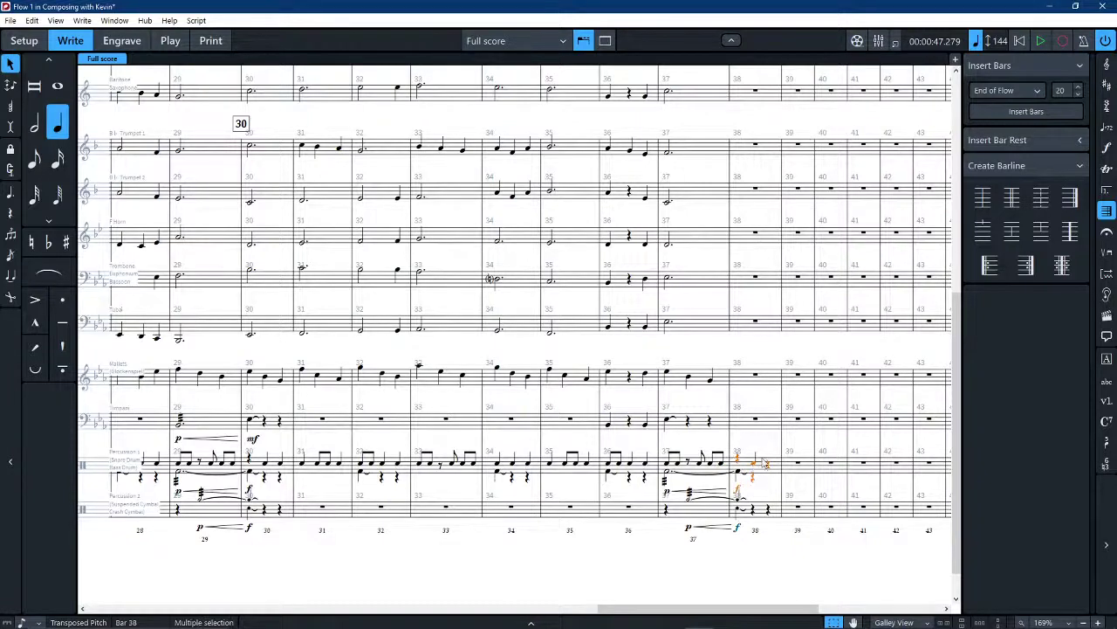
left_click(752, 468)
double_click(762, 479)
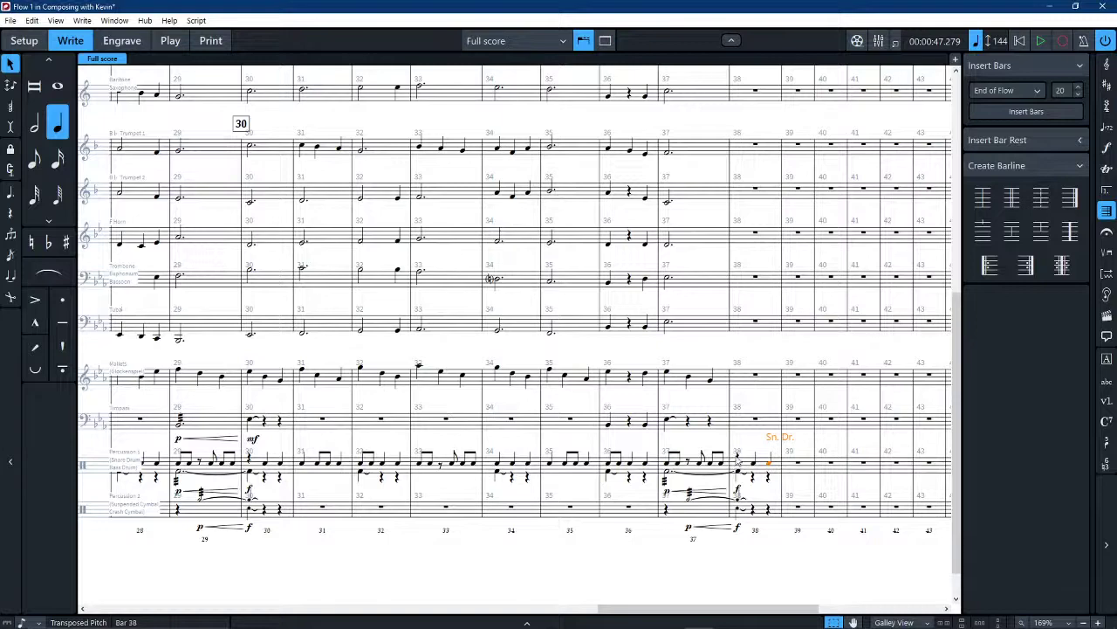
key("Escape")
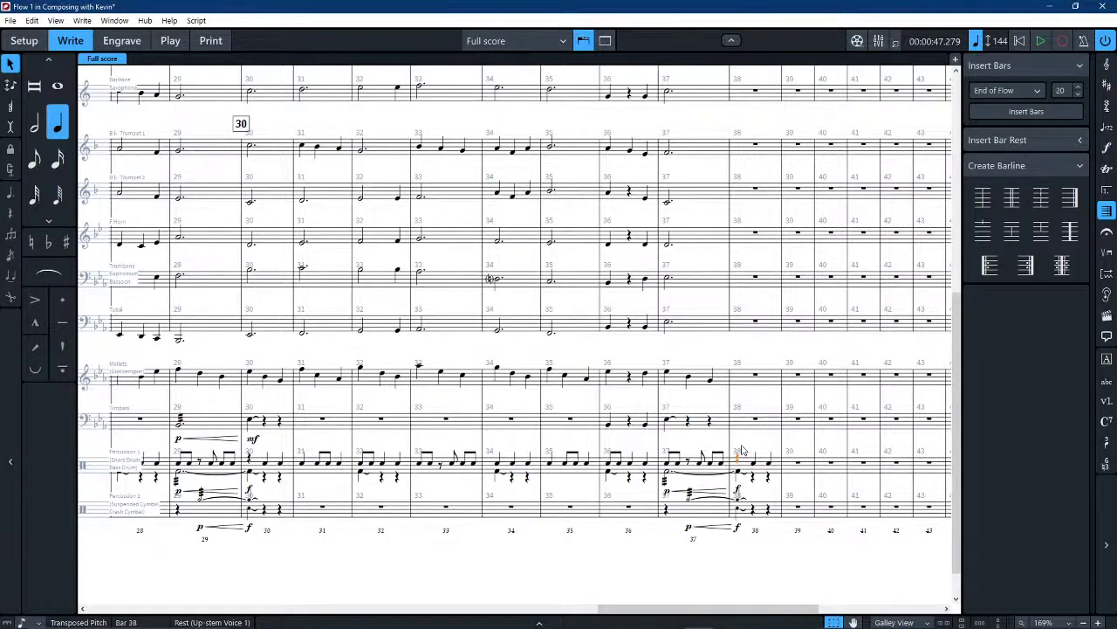
Delete the snare drum notes on beats two and three of bar 38 in Percussion 1
scroll(743, 449, "up", 3)
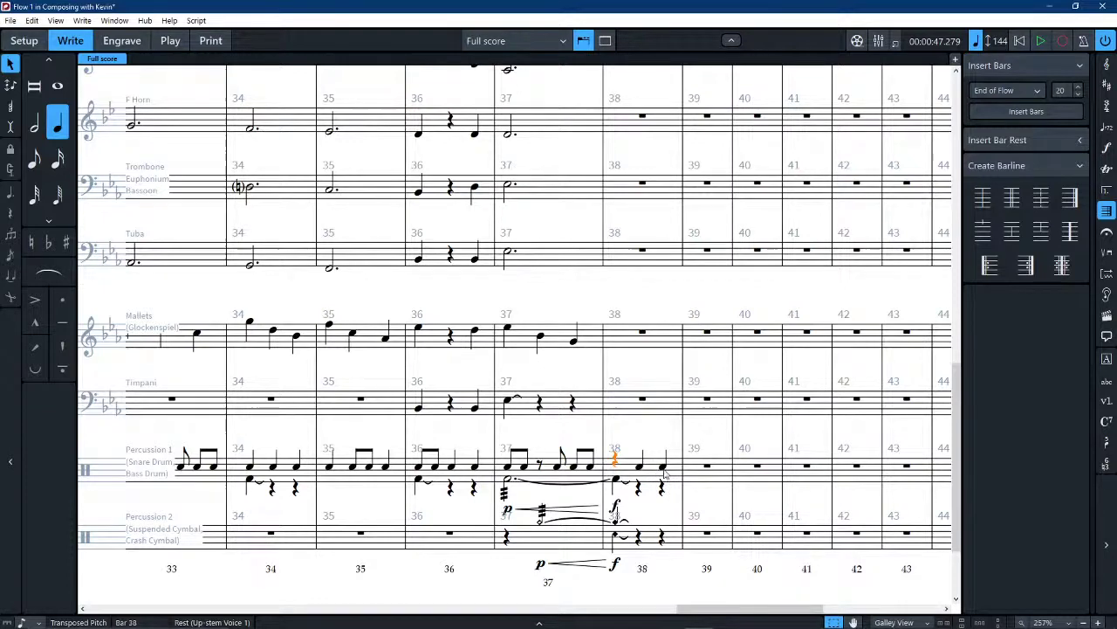
key("Return")
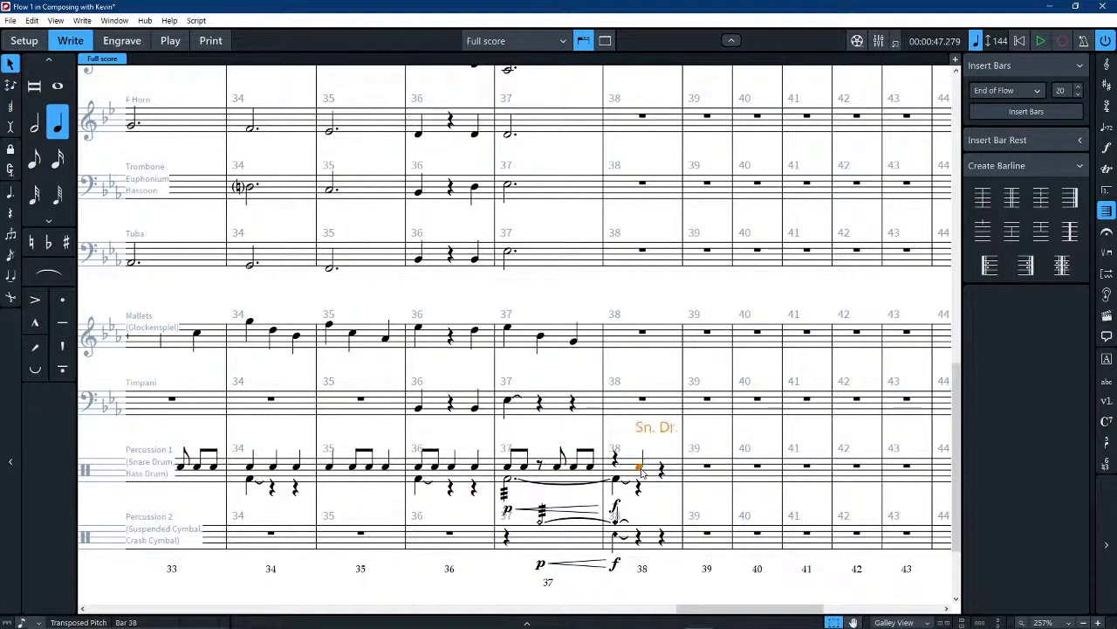
key("Escape")
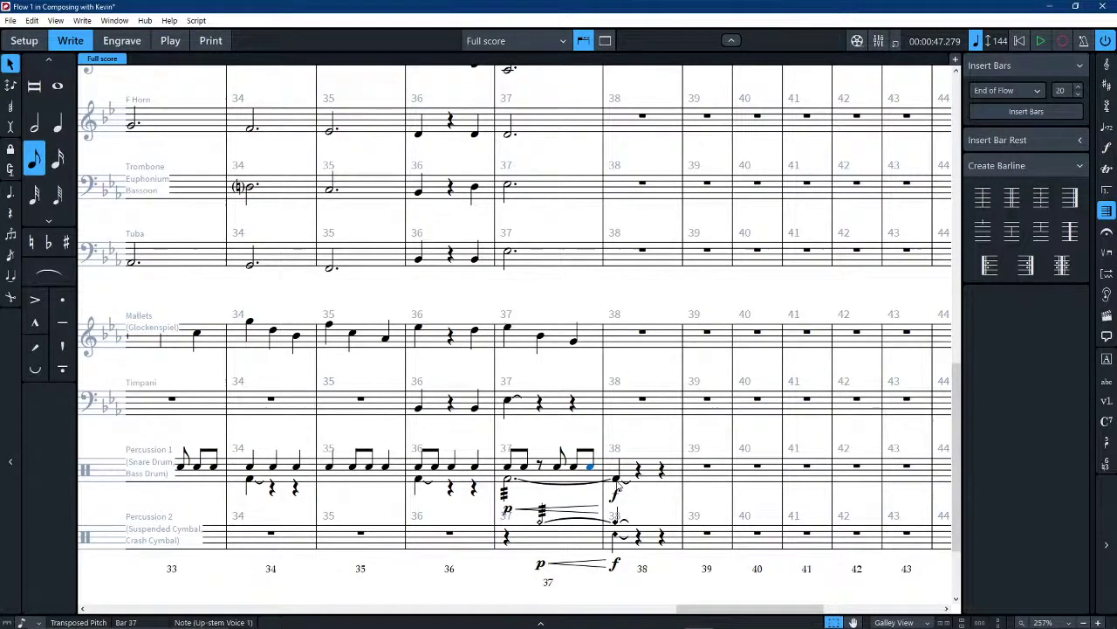
left_click(618, 480)
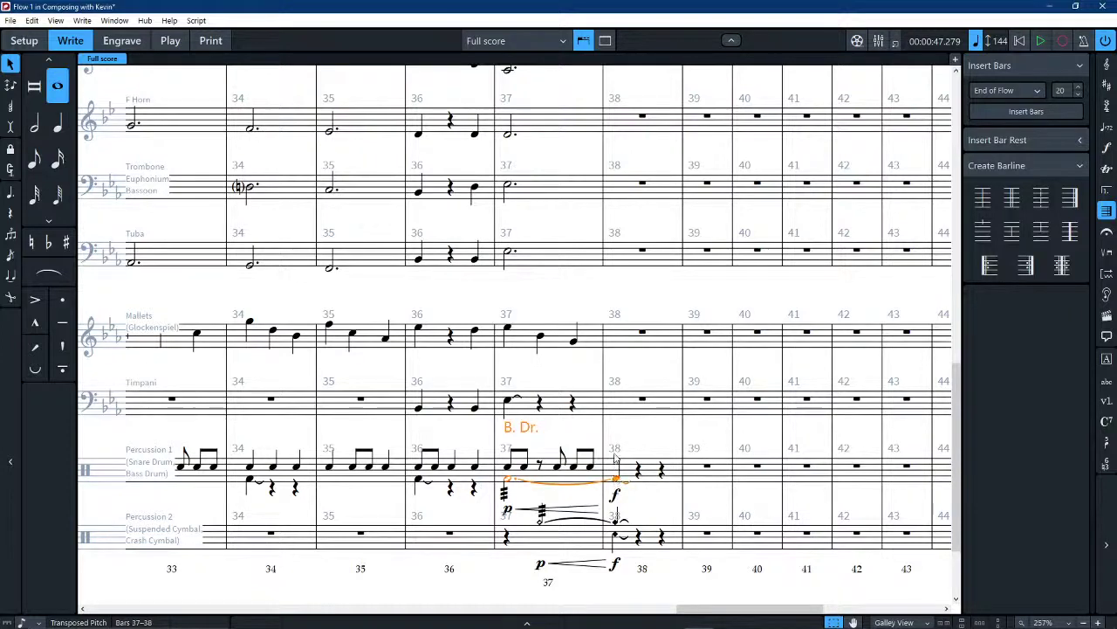
key("f")
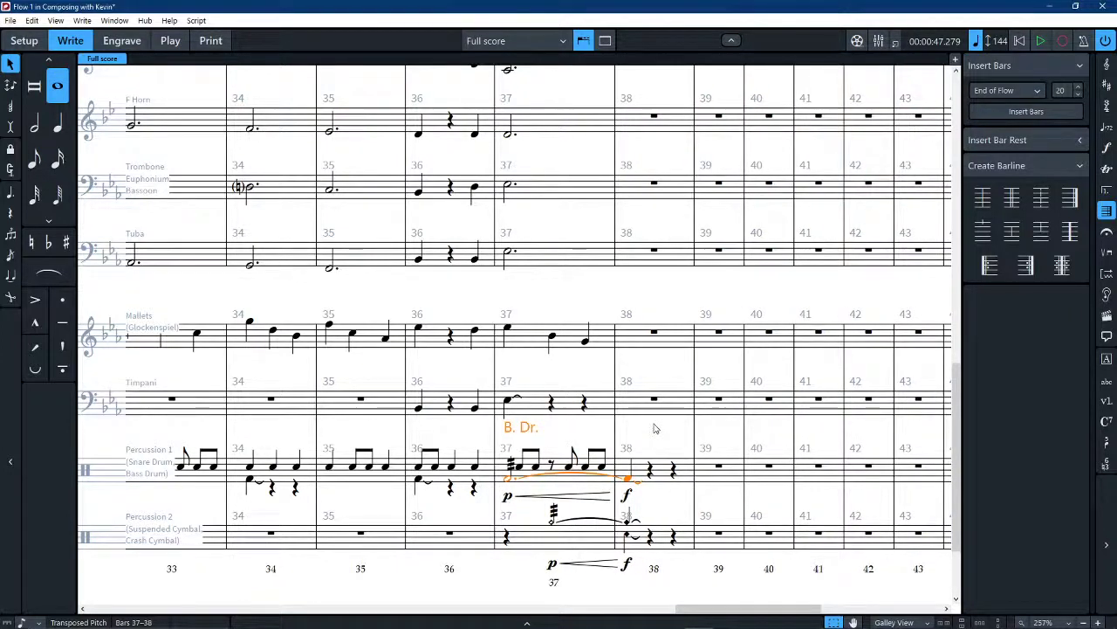
key("Escape")
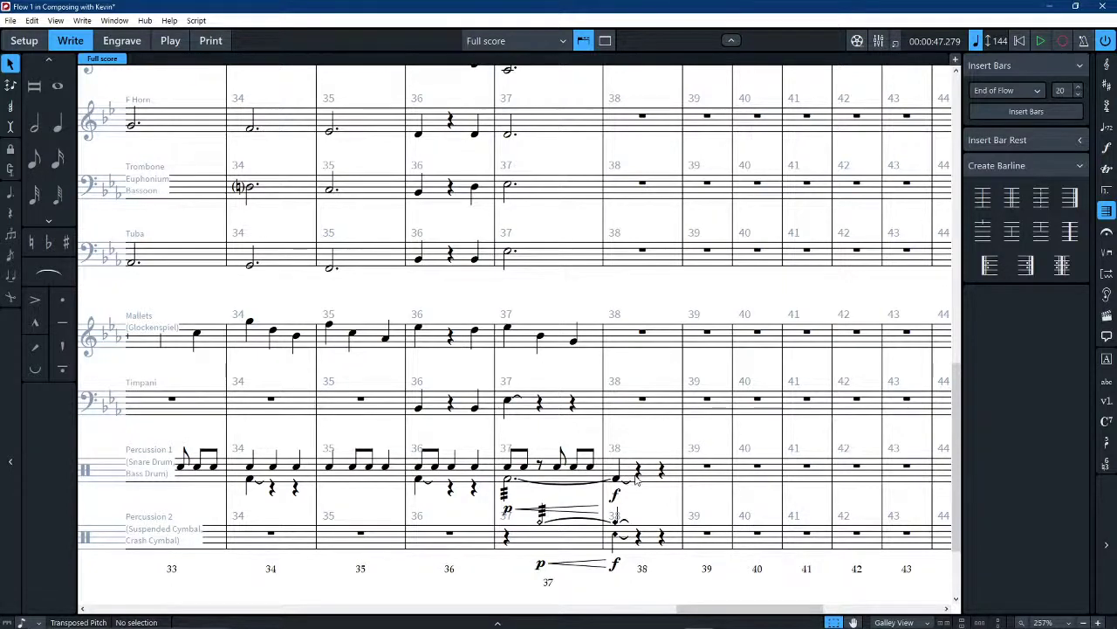
Copy the last snare quarter note of bar 36 into bar 38 and move it to beat one above the bass drum note
left_click(475, 468)
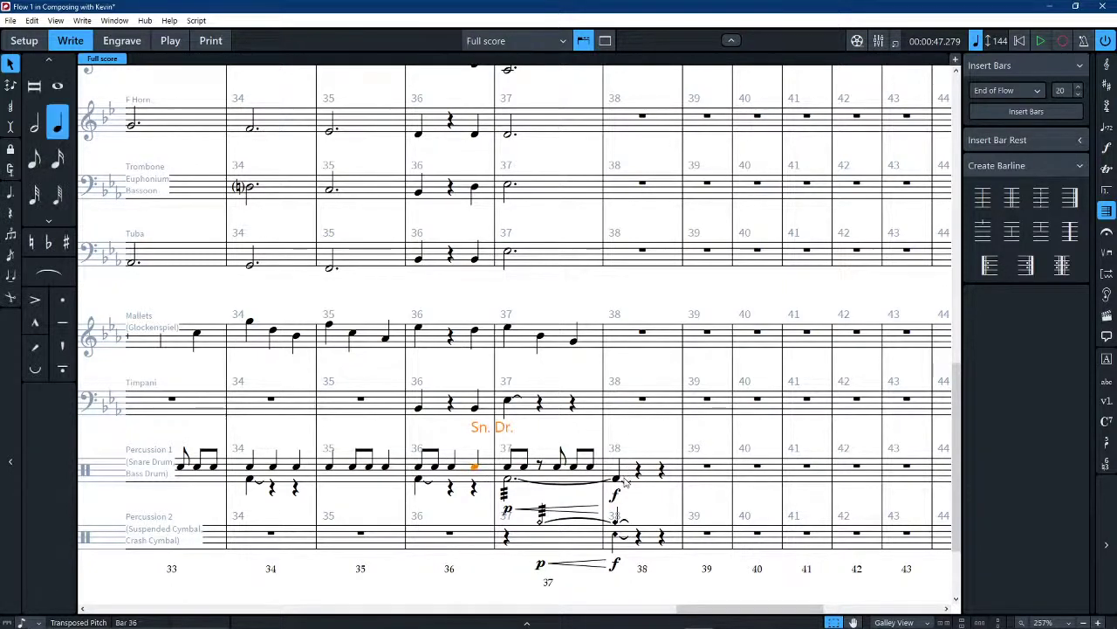
left_click(615, 480)
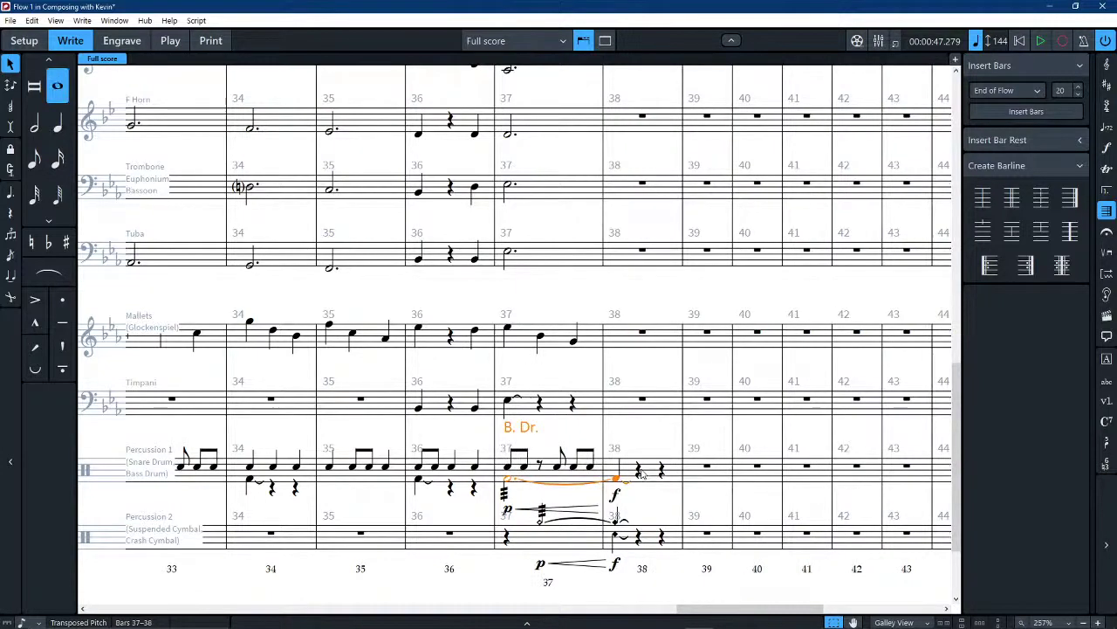
left_click(640, 472, "ctrl")
key("ctrl+z")
key("ctrl+y")
key("Escape")
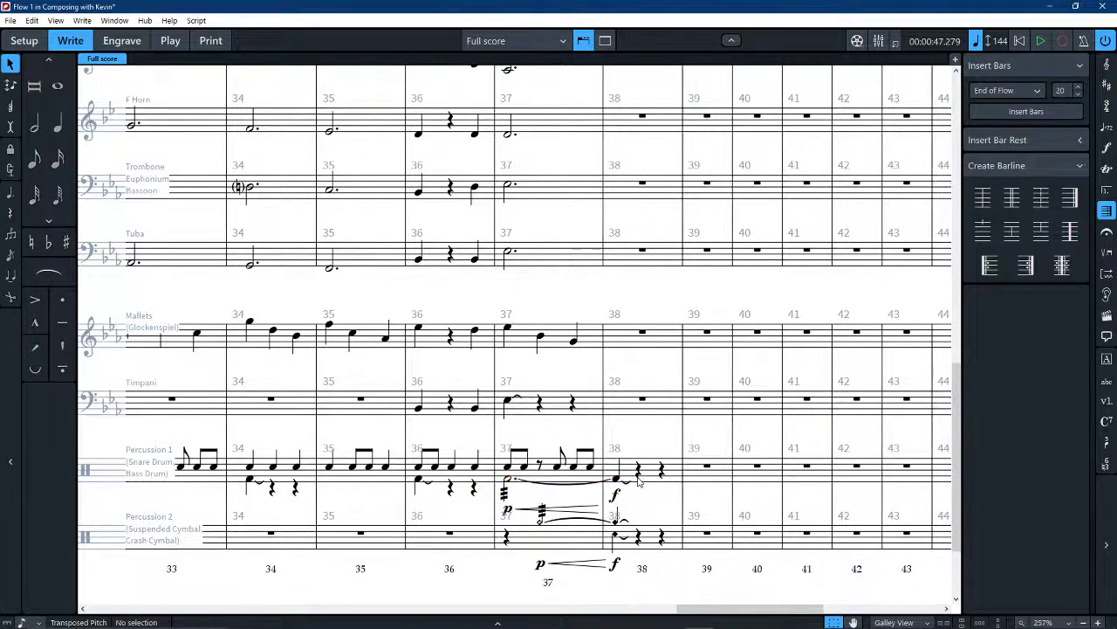
left_click(638, 477)
key("ctrl+v")
key("alt+Left")
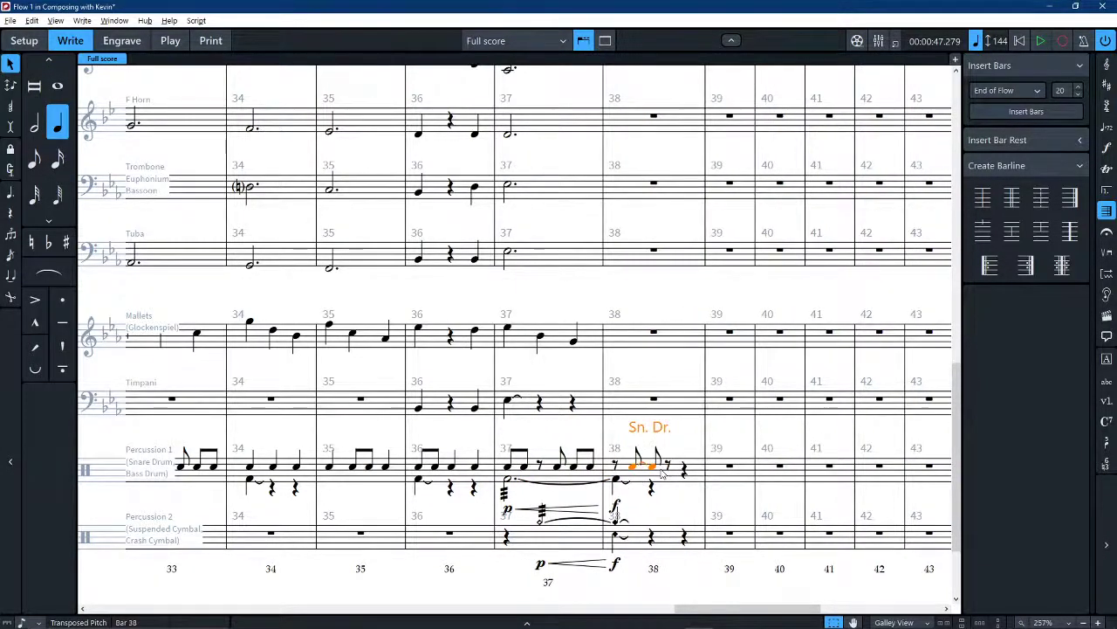
key("alt+Left")
key("shift+Right")
key("shift+Right")
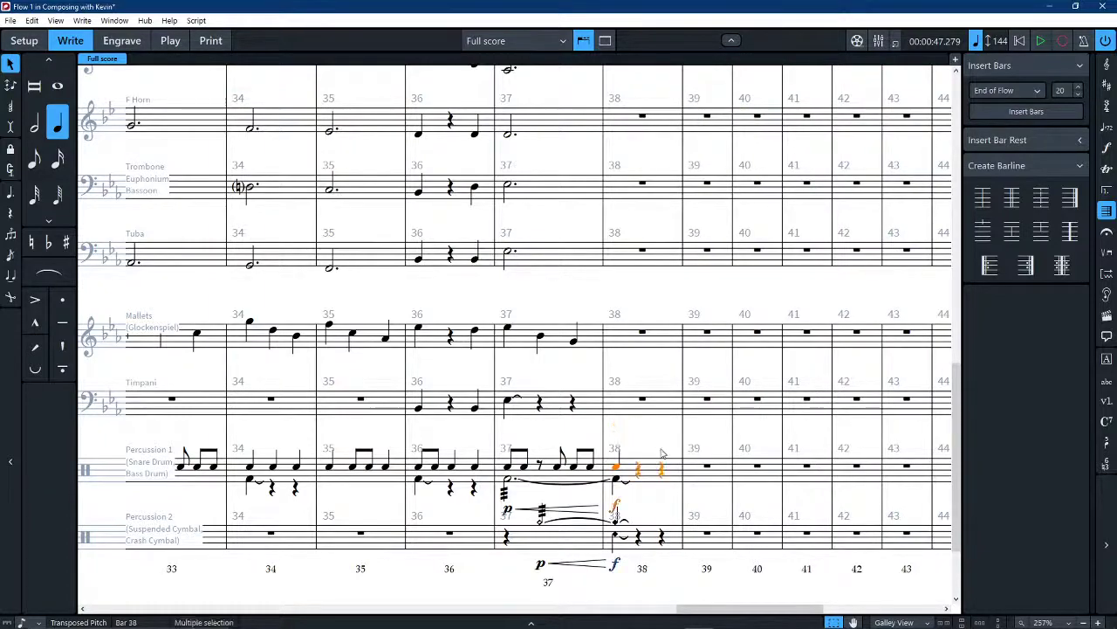
scroll(671, 444, "down", 5)
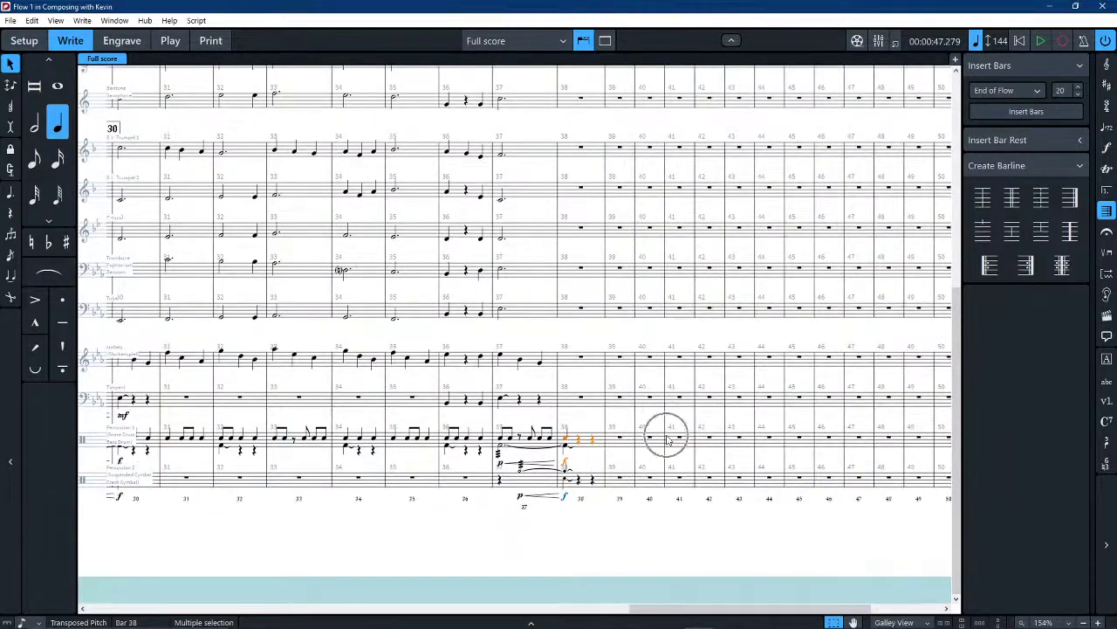
scroll(646, 441, "down", 2)
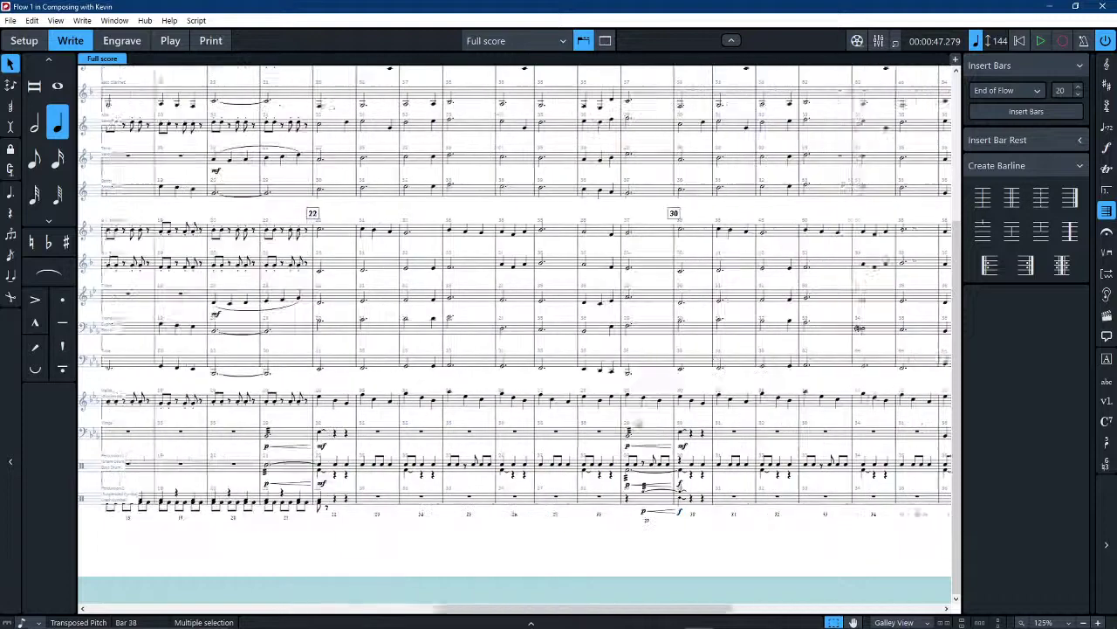
Review the timpani and percussion writing from the opening through bar 22 for rhythmic material to reuse
scroll(644, 399, "left", 3)
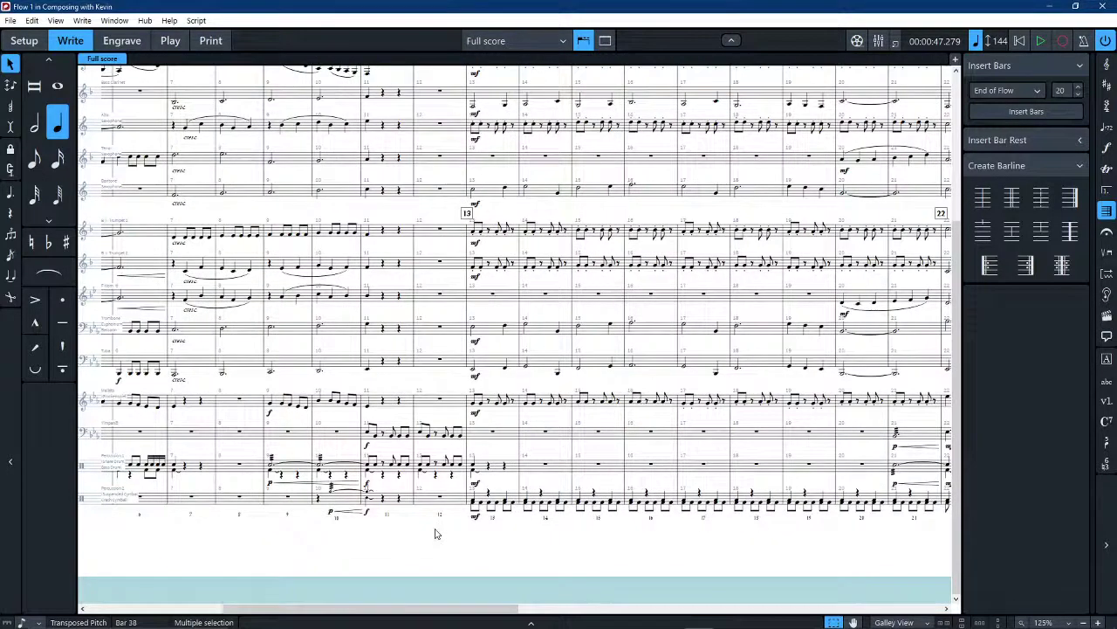
left_click(441, 471)
scroll(374, 452, "left", 2)
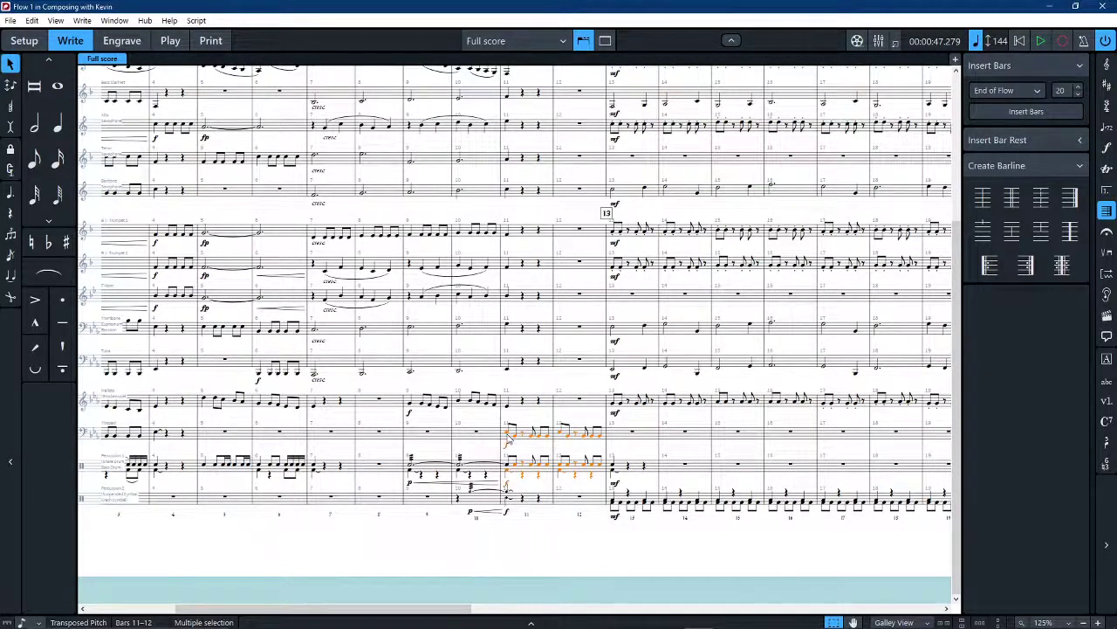
scroll(469, 368, "left", 4)
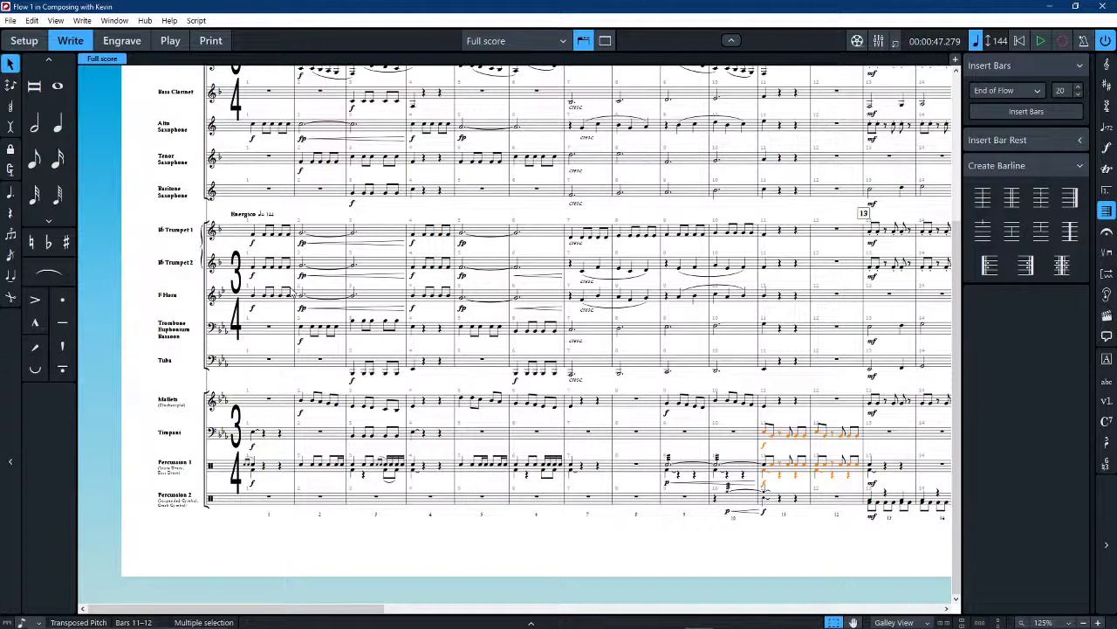
scroll(293, 293, "right", 8)
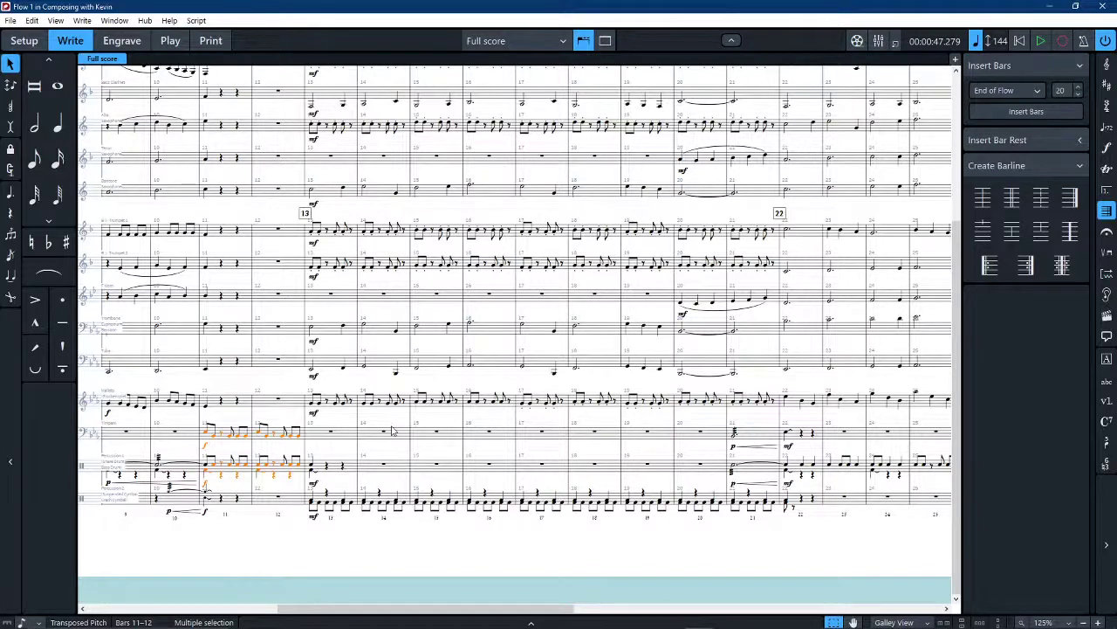
scroll(314, 565, "down", 3)
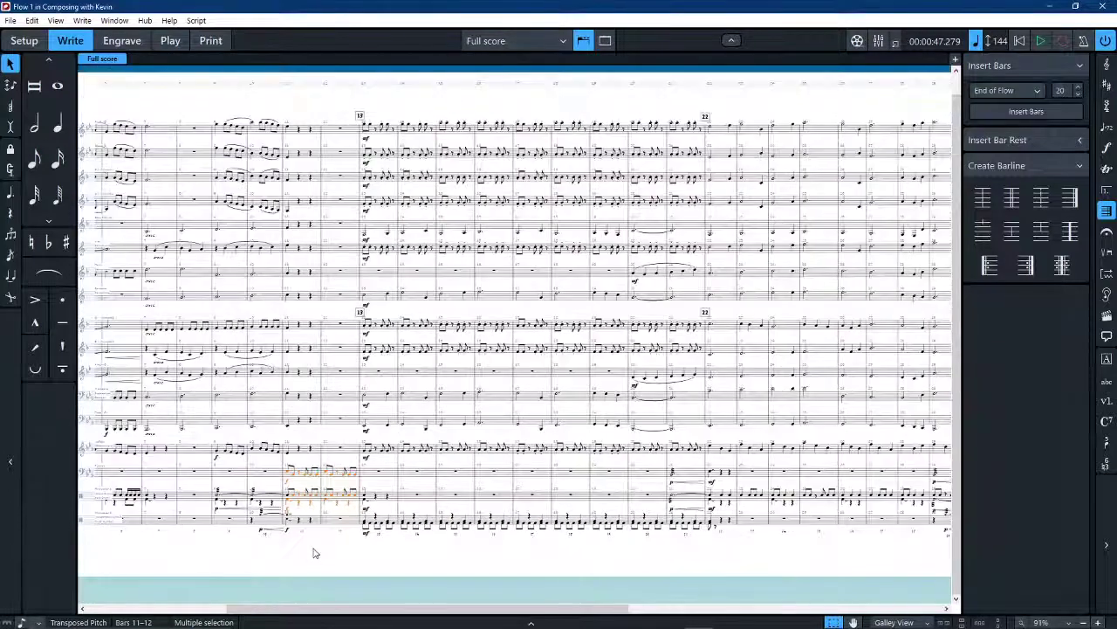
left_click(313, 553)
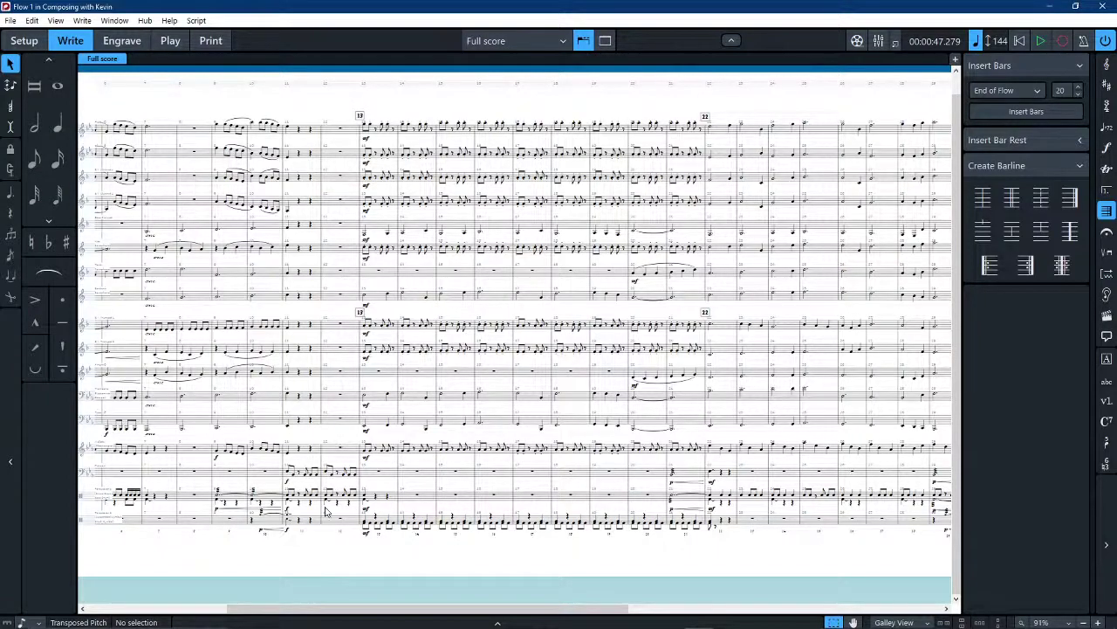
scroll(325, 509, "up", 5)
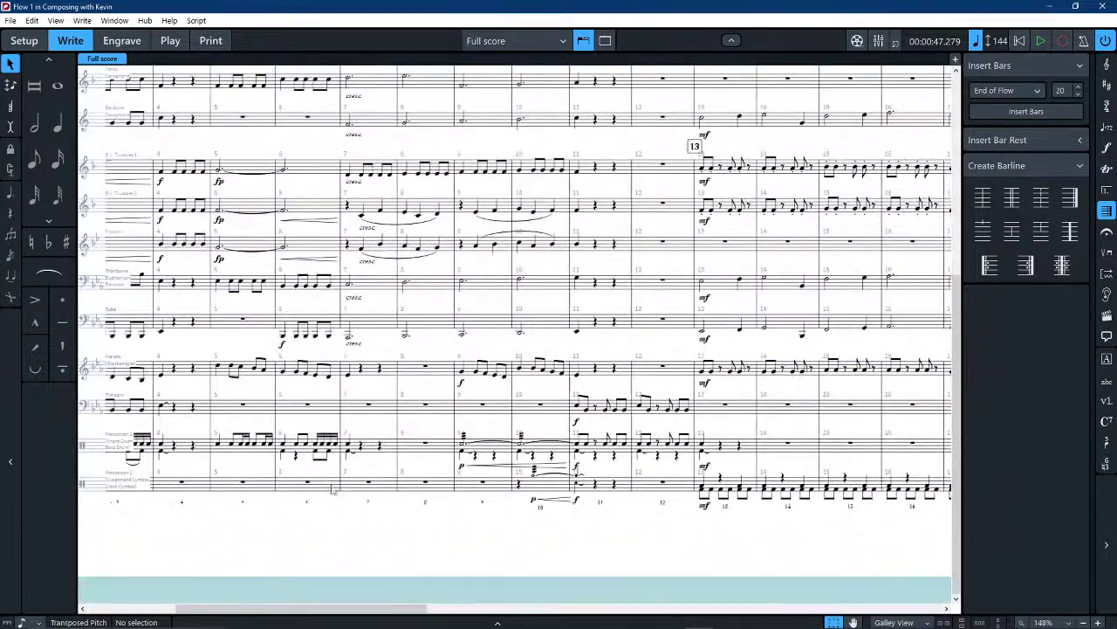
scroll(600, 472, "up", 2)
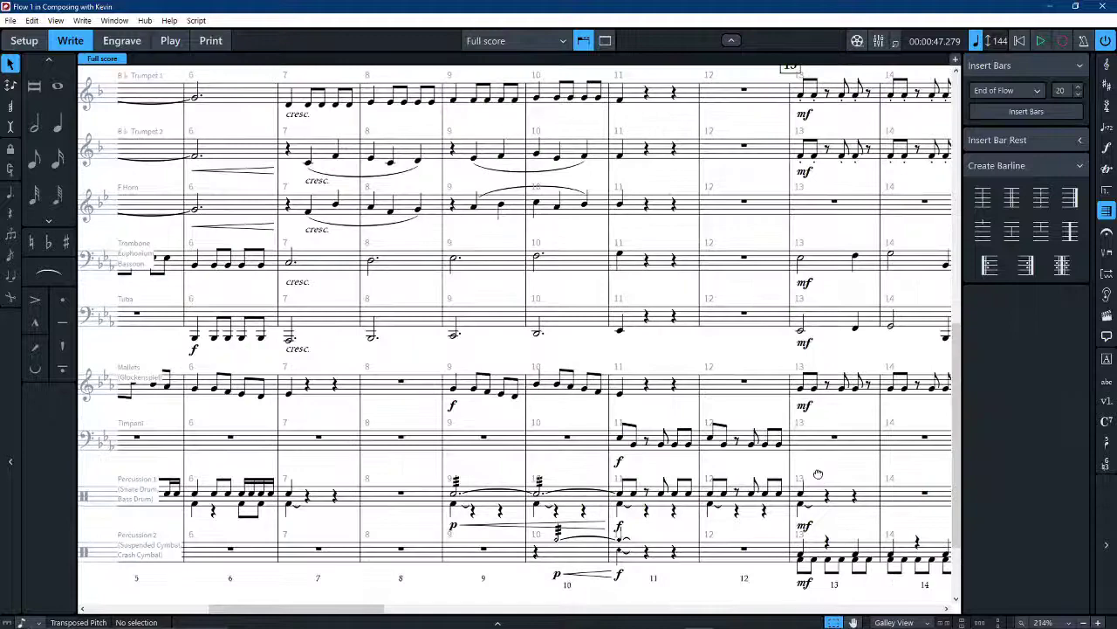
left_click_drag(818, 478, 701, 399)
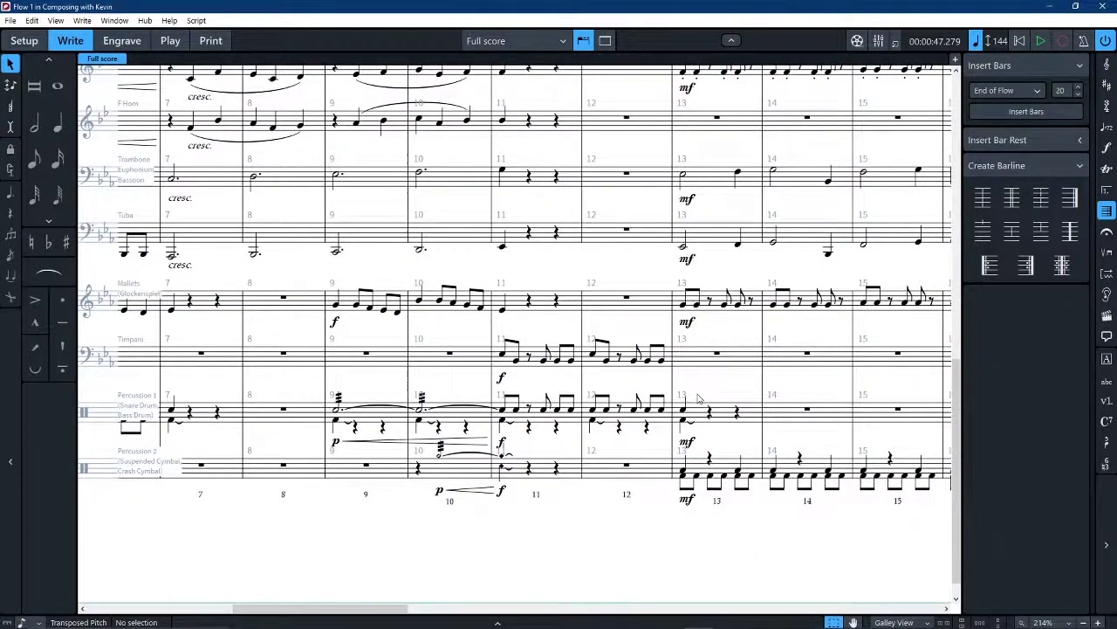
Copy the Timpani and Percussion 1 rhythm with its forte dynamics from bars 11–12 into bars 38–39
scroll(698, 398, "right", 4)
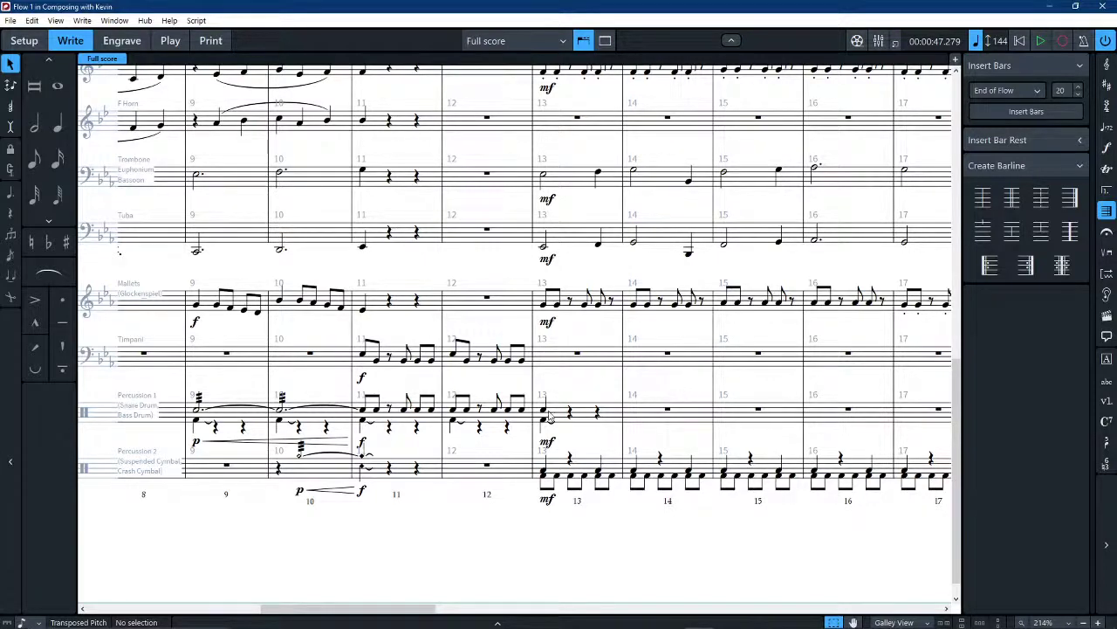
left_click(502, 427)
left_click(384, 363, "shift")
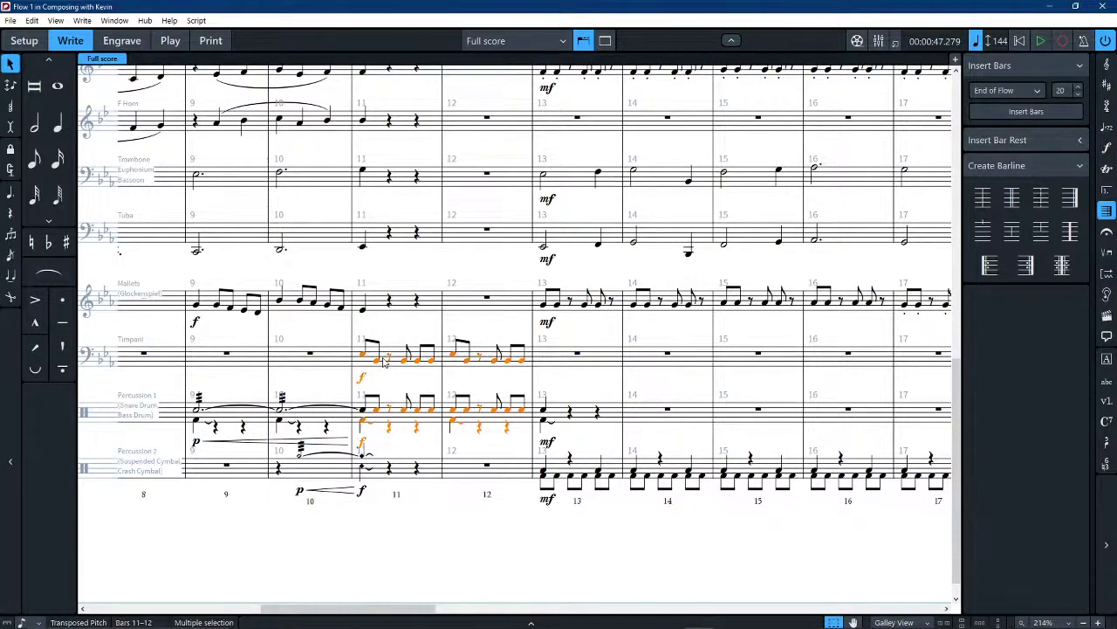
scroll(384, 362, "right", 15)
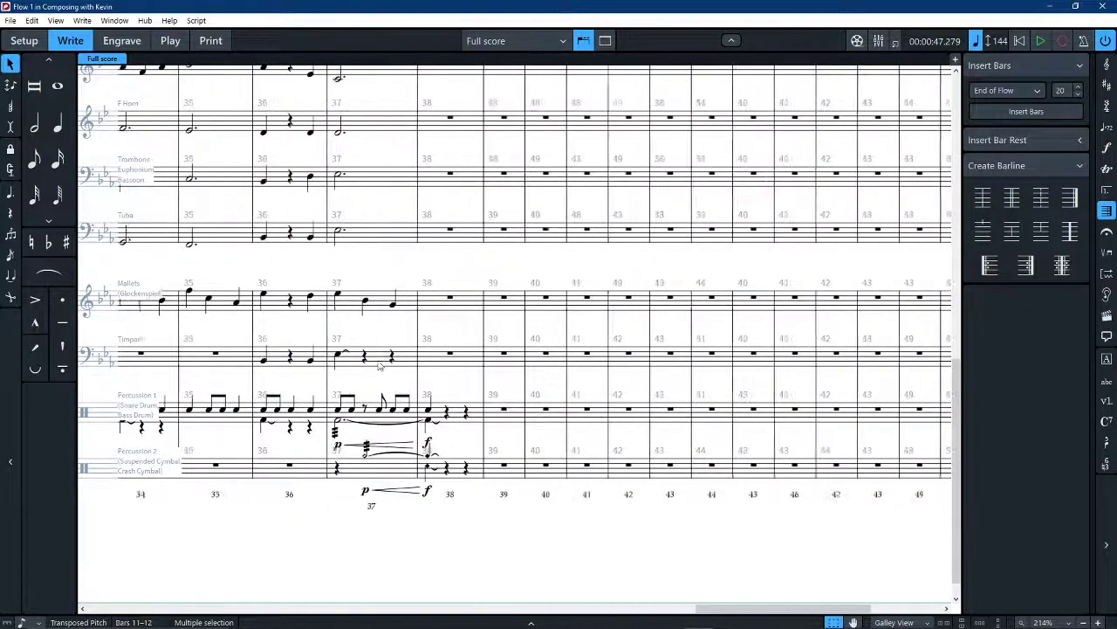
left_click(426, 358)
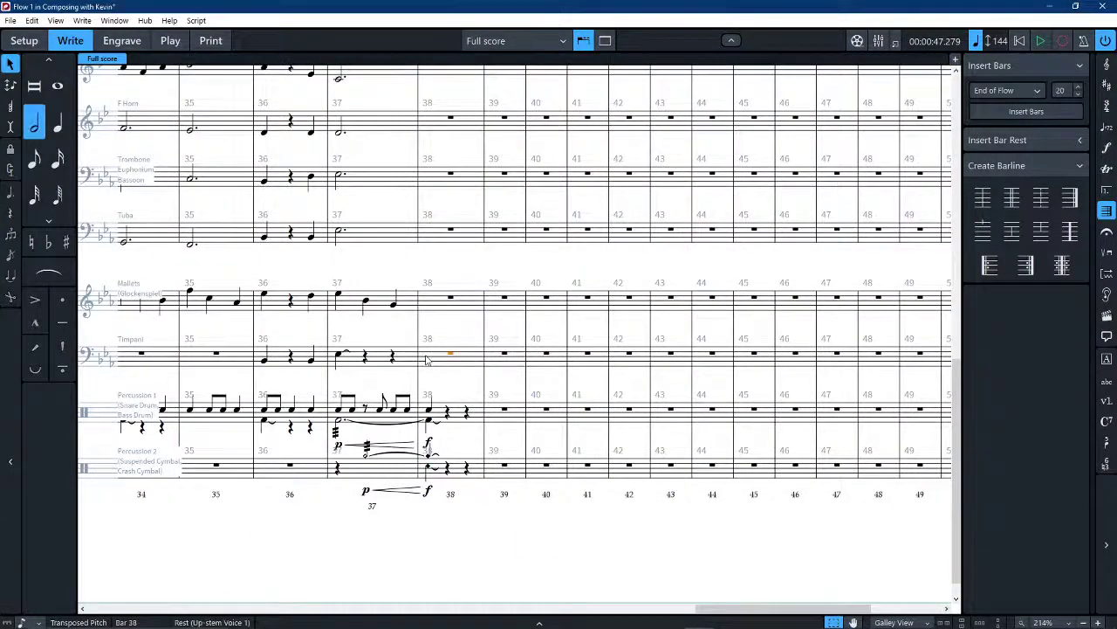
key("ctrl+v")
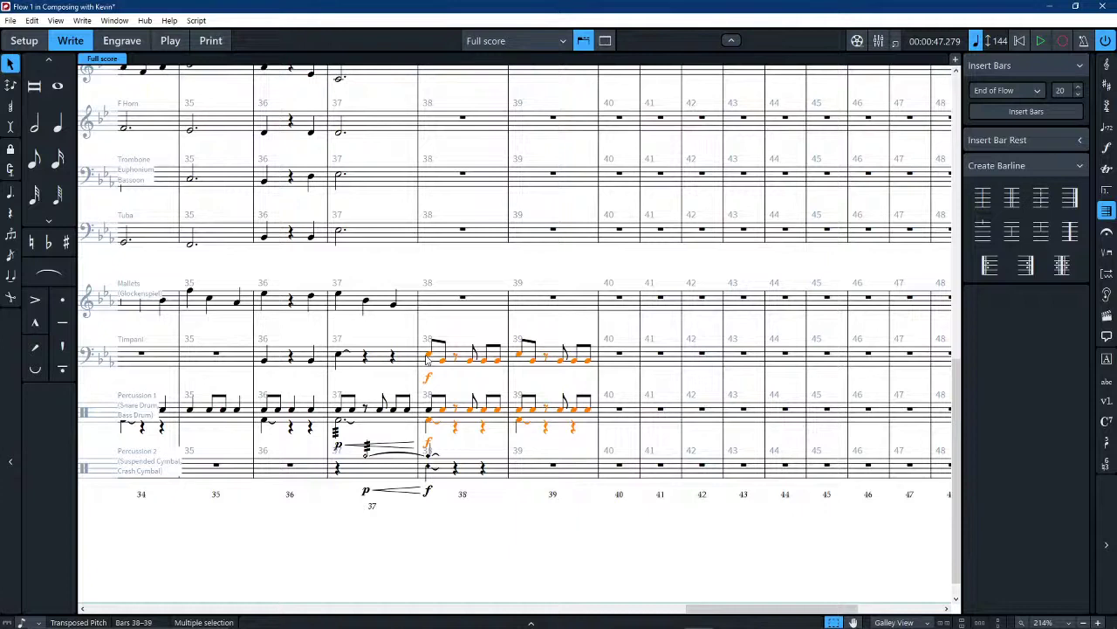
key("Escape")
Try to tie the Percussion 1 bass drum roll in bar 37 to the bass drum note on beat one of bar 38
left_click(341, 423)
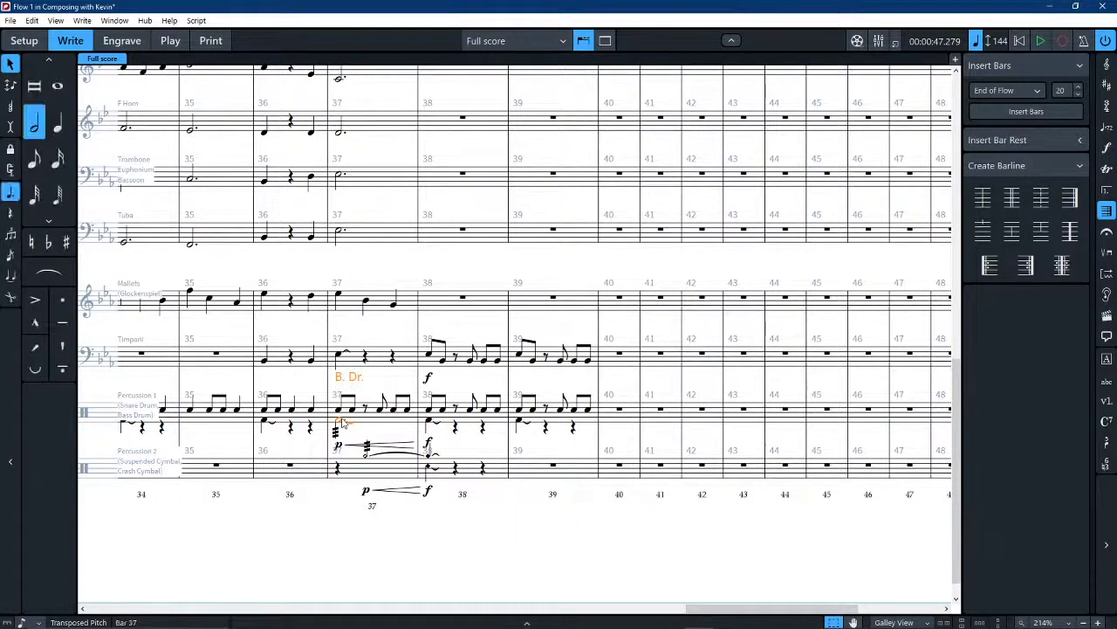
key("t")
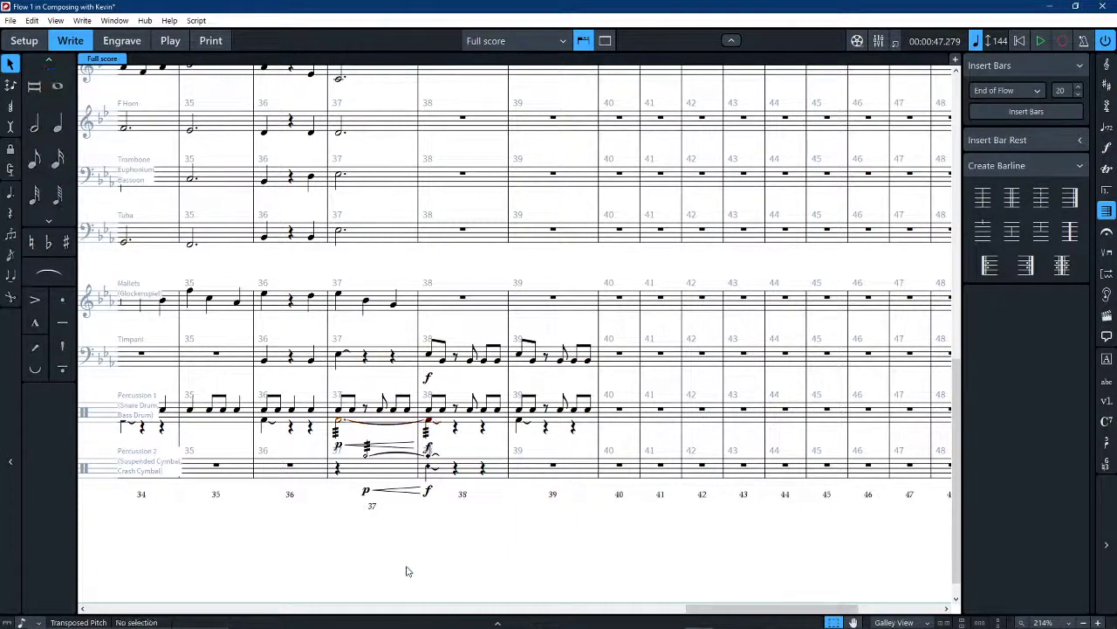
left_click(436, 433)
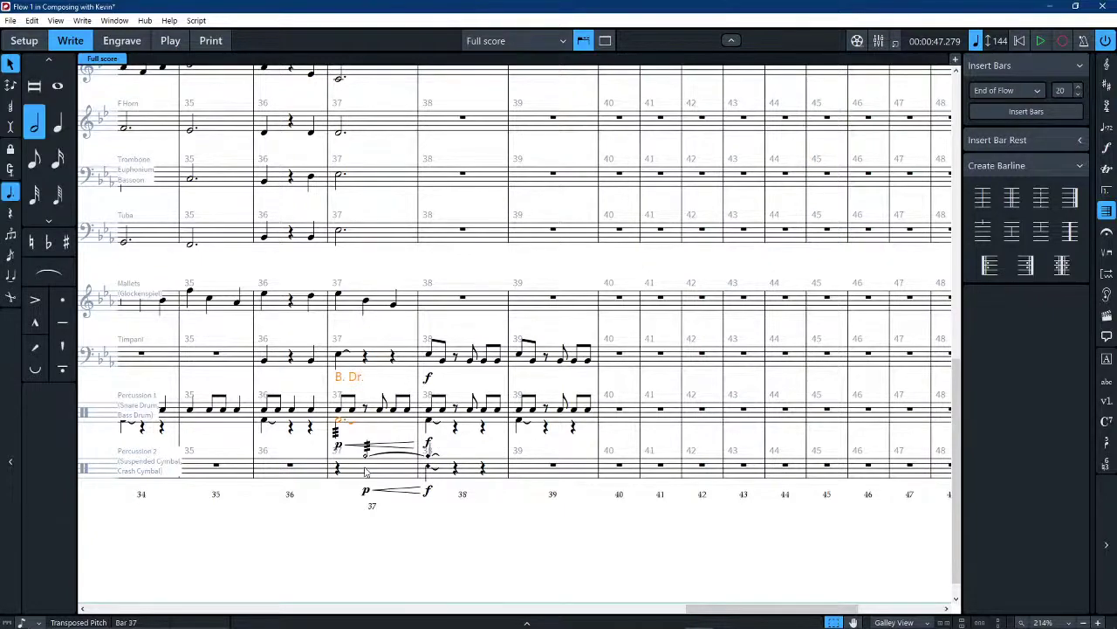
key("ctrl+z")
key("ctrl+z")
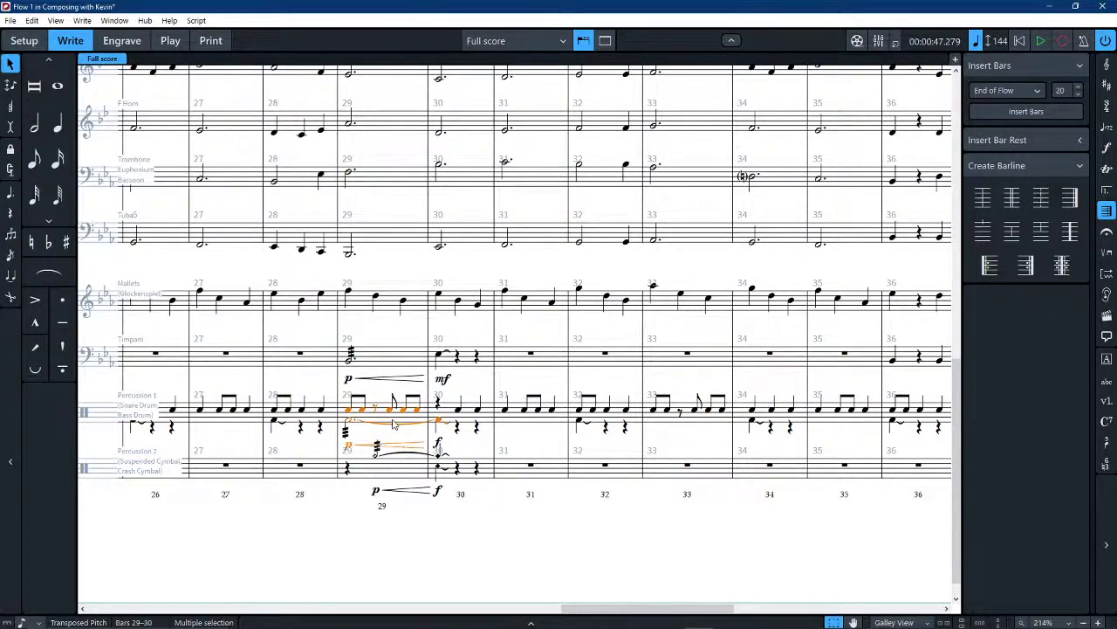
Restore the tie from the bar 37 bass drum roll into the downbeat of bar 38 in Percussion 1, matching bars 29–30
key("ctrl+y")
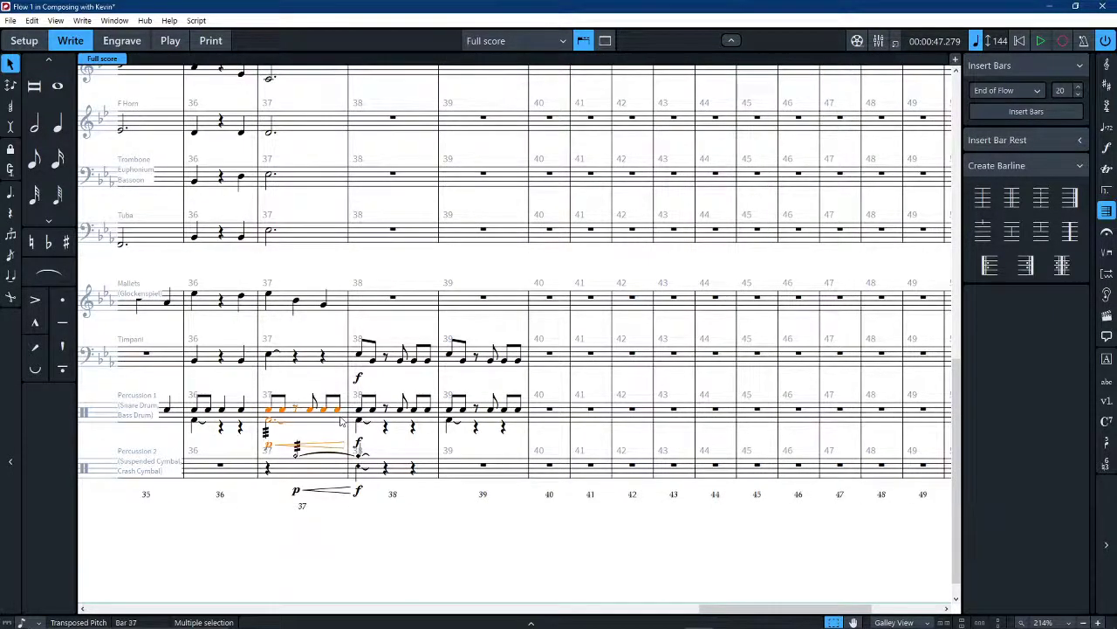
left_click(333, 534)
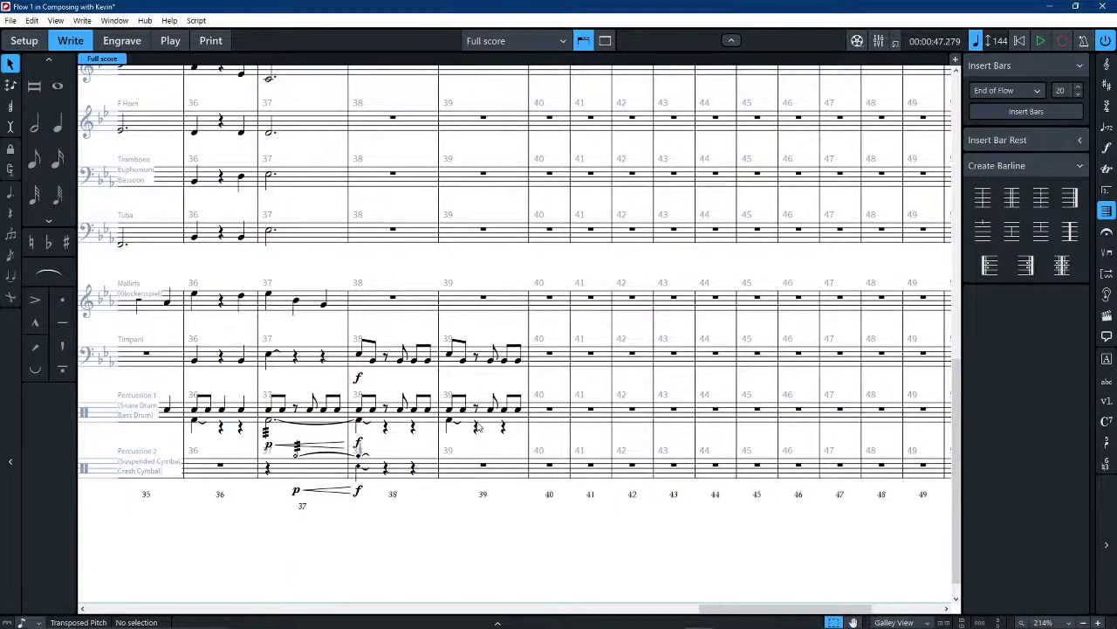
Repeat the bar 39 Timpani and Percussion 1 pattern twice to fill bars 40 and 41
left_click(491, 424)
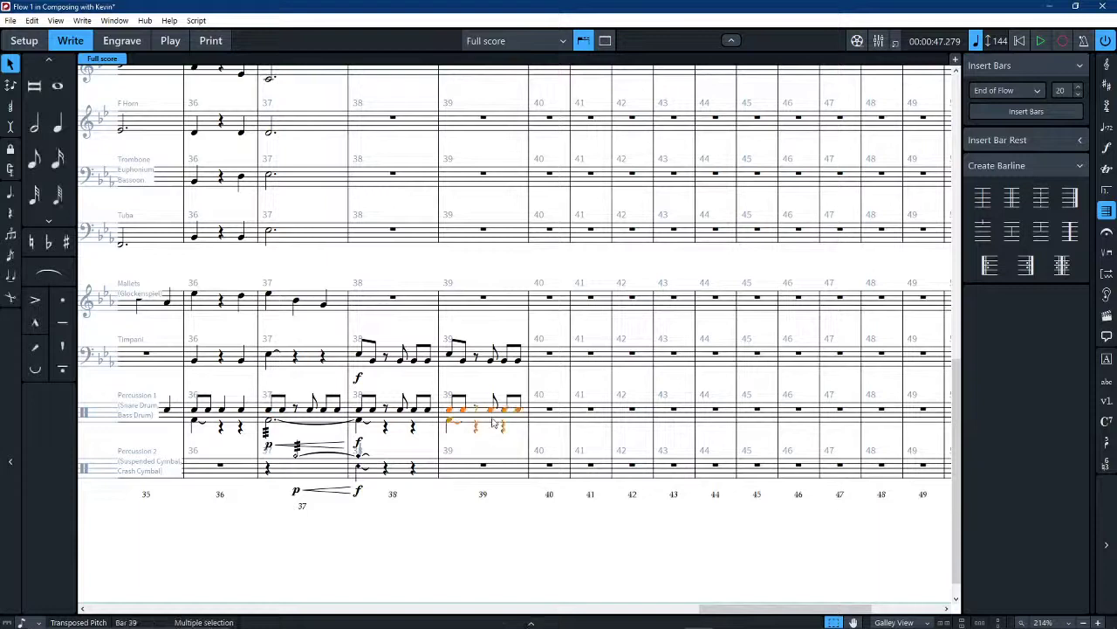
left_click(461, 365, "shift")
key("r")
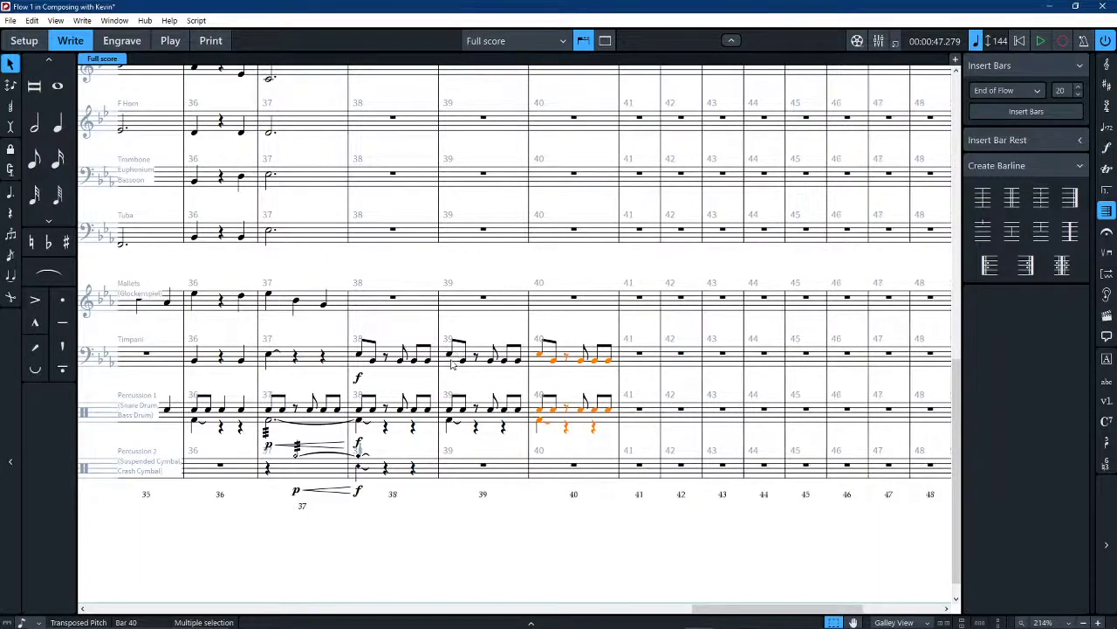
key("r")
left_click(510, 542)
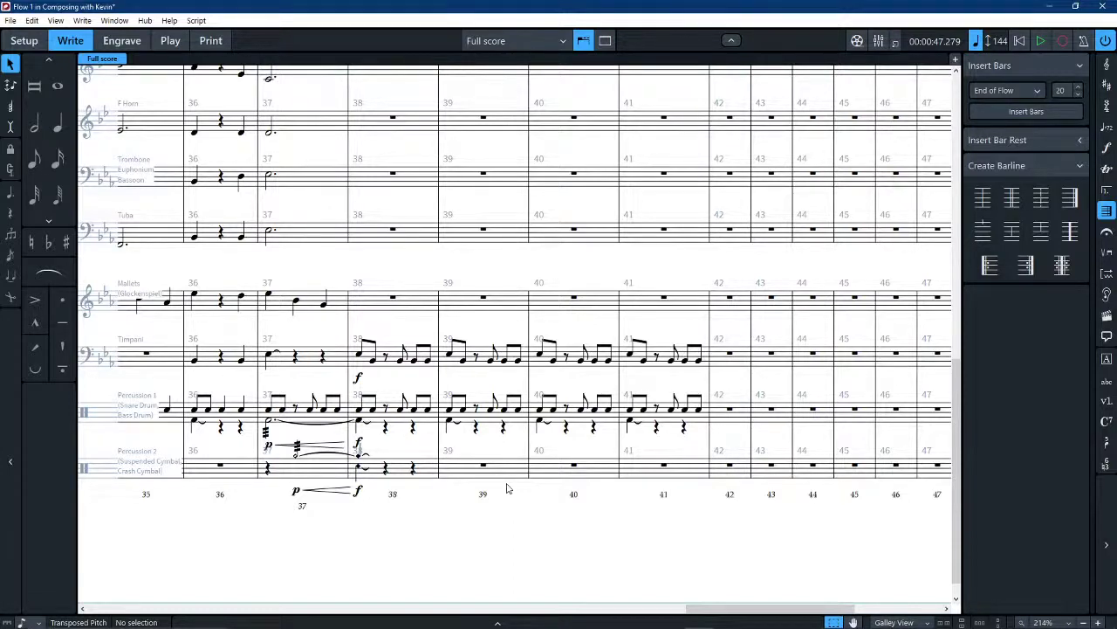
Rewrite the timpani in bar 40 as three quarter notes: E♭, B♭, E♭
left_click(540, 359)
left_click(57, 124)
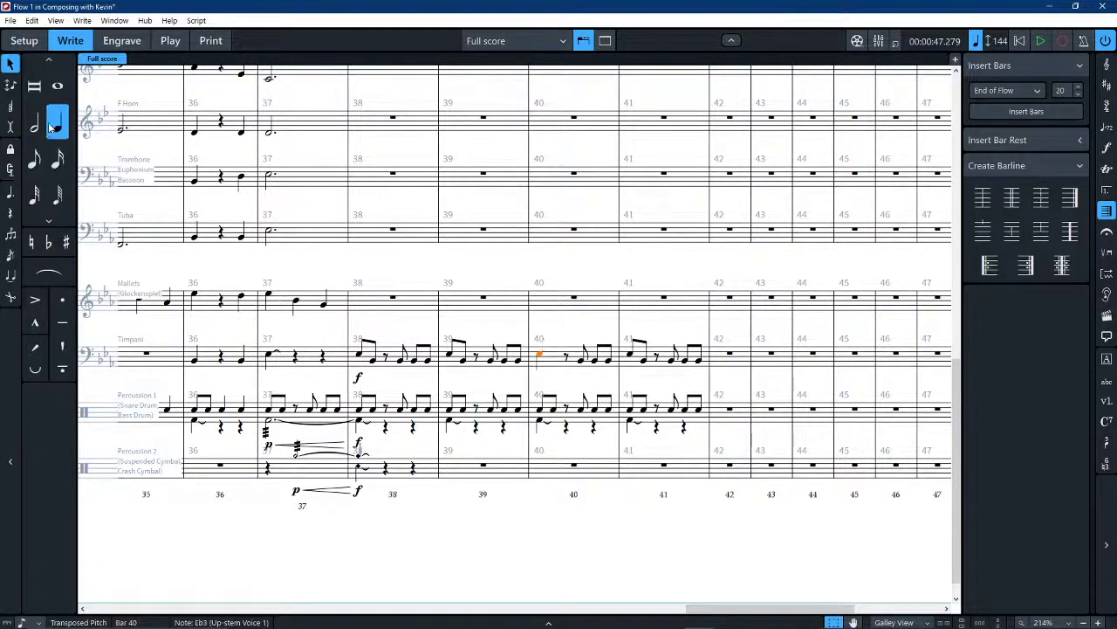
key("e")
key("alt+b")
key("e")
left_click(543, 357, "shift")
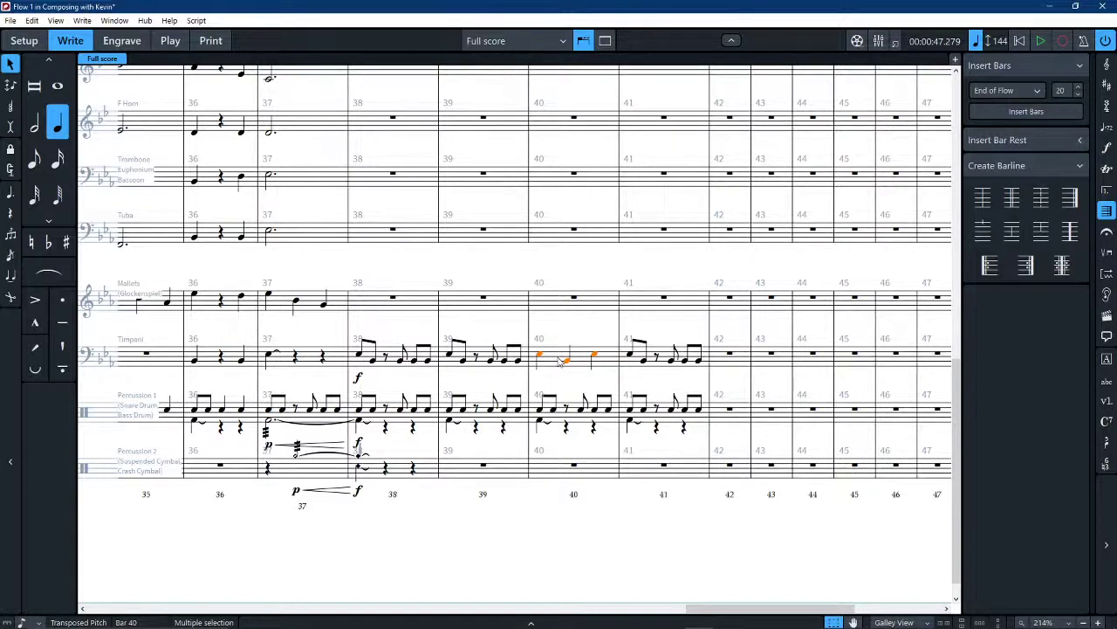
Replace beat one of timpani bar 40 with two E♭ eighth notes, using the opening eighth-note pair from bar 39
left_click(451, 356)
left_click(463, 360, "ctrl")
key("ctrl+c")
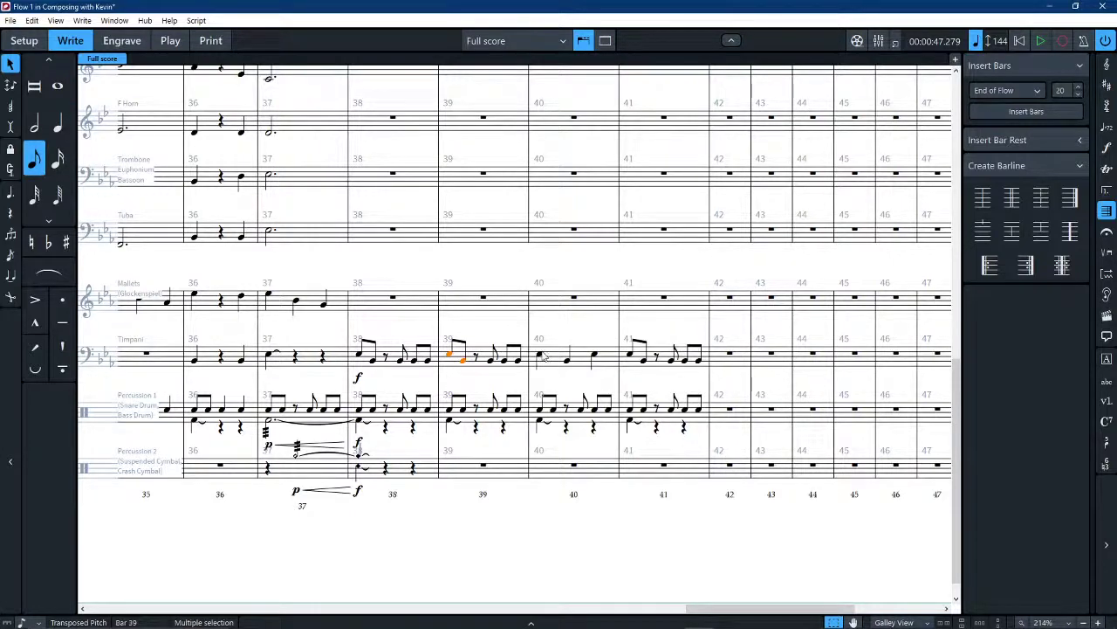
left_click(541, 353)
key("ctrl+v")
left_click(557, 348)
left_click(553, 358)
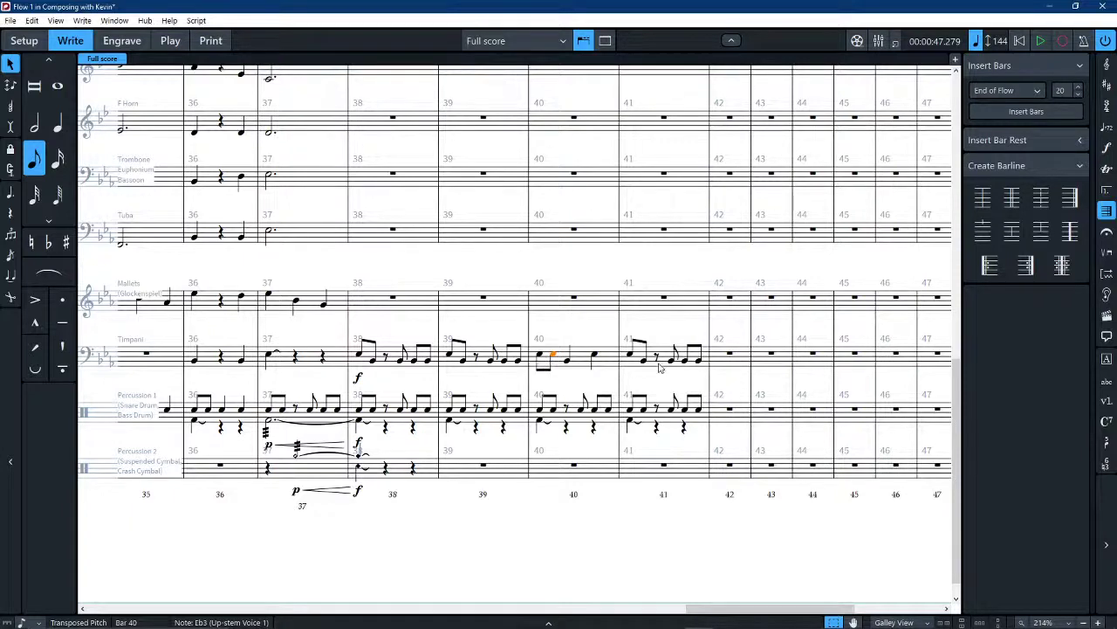
left_click(592, 329)
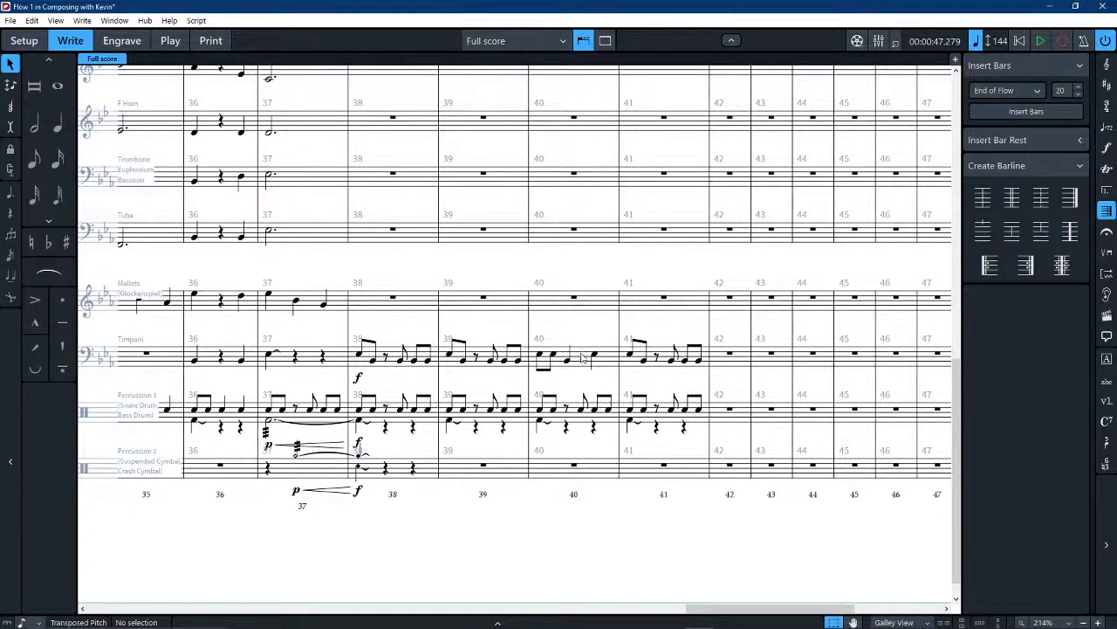
Repeat the timpani figure from bar 40 in bar 41
left_click(616, 346)
key("r")
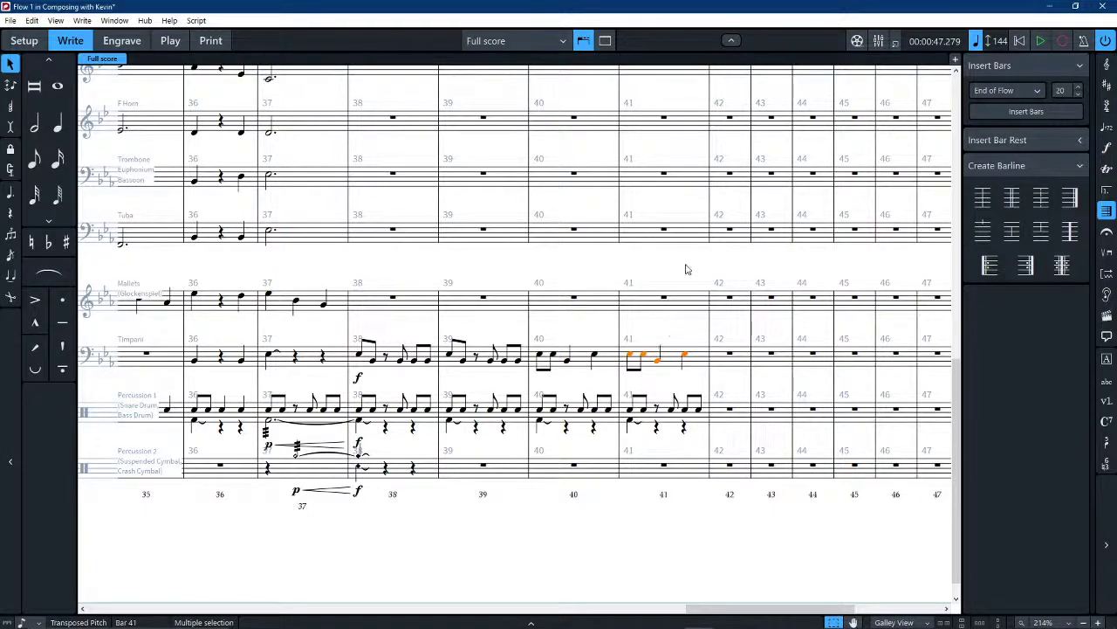
left_click(686, 270)
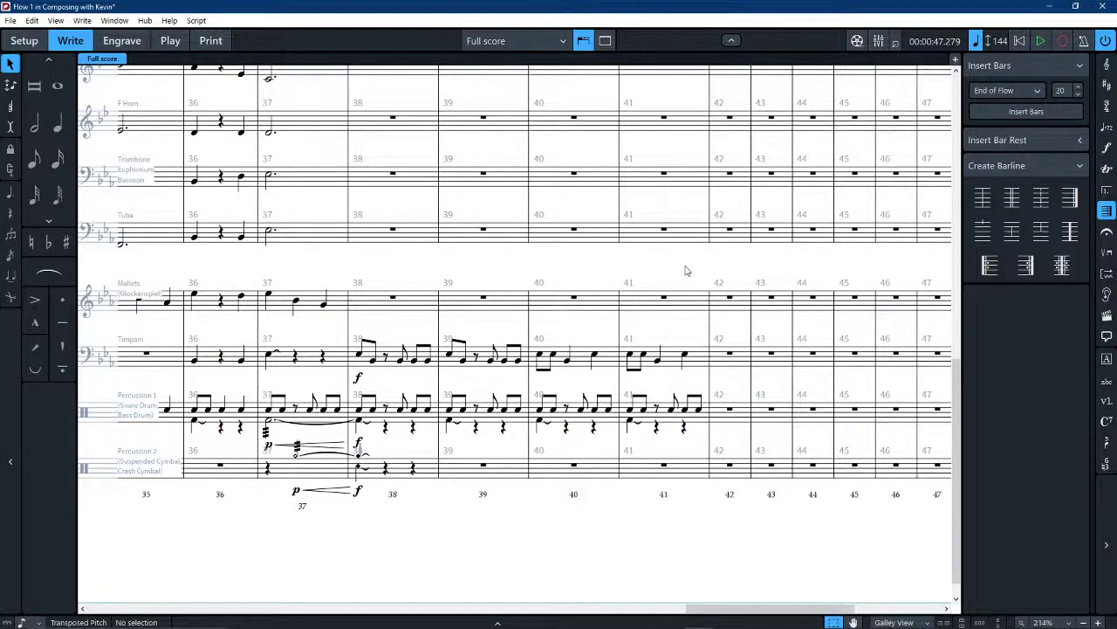
Change the Percussion 1 snare rhythm in bars 40 and 41 to two eighths, a quarter on beat two, and two eighths
left_click(583, 412)
key("Delete")
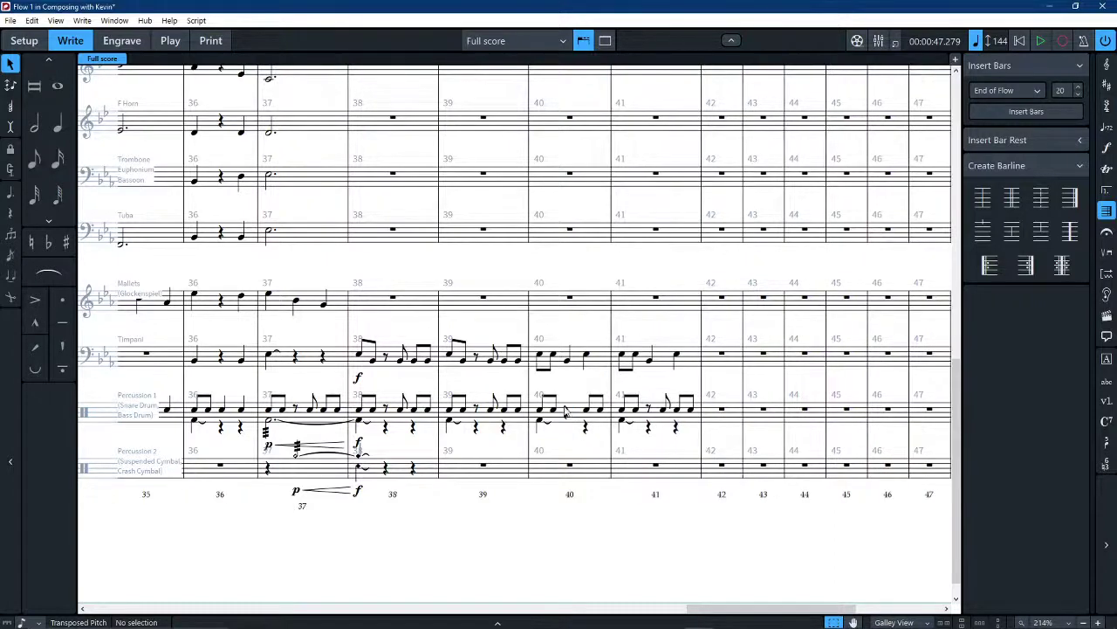
left_click(568, 414)
key("ctrl+v")
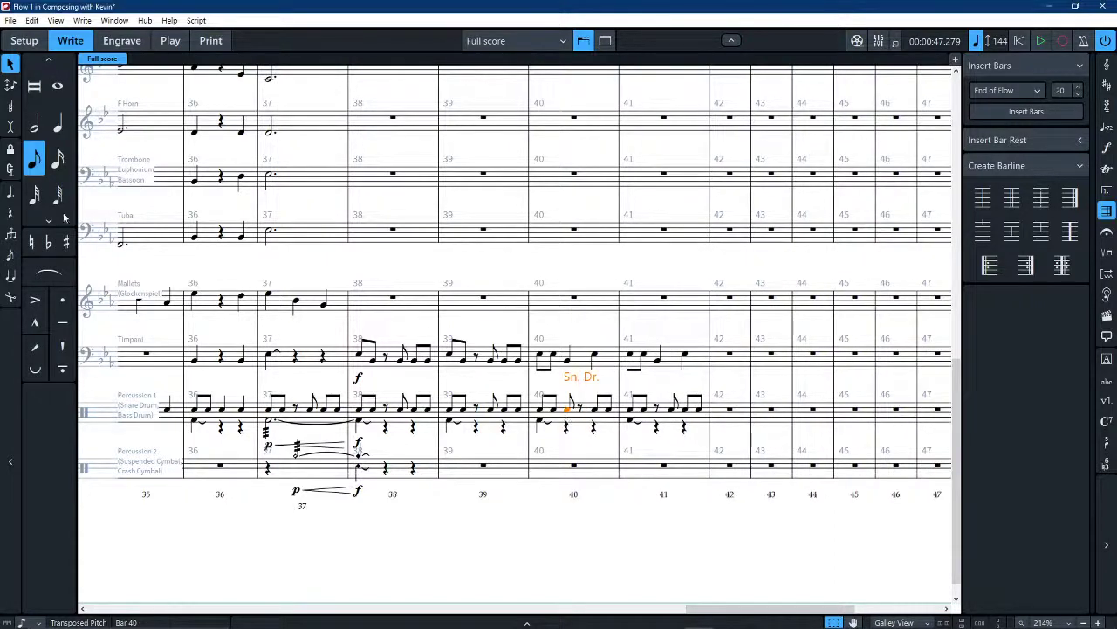
left_click(63, 137)
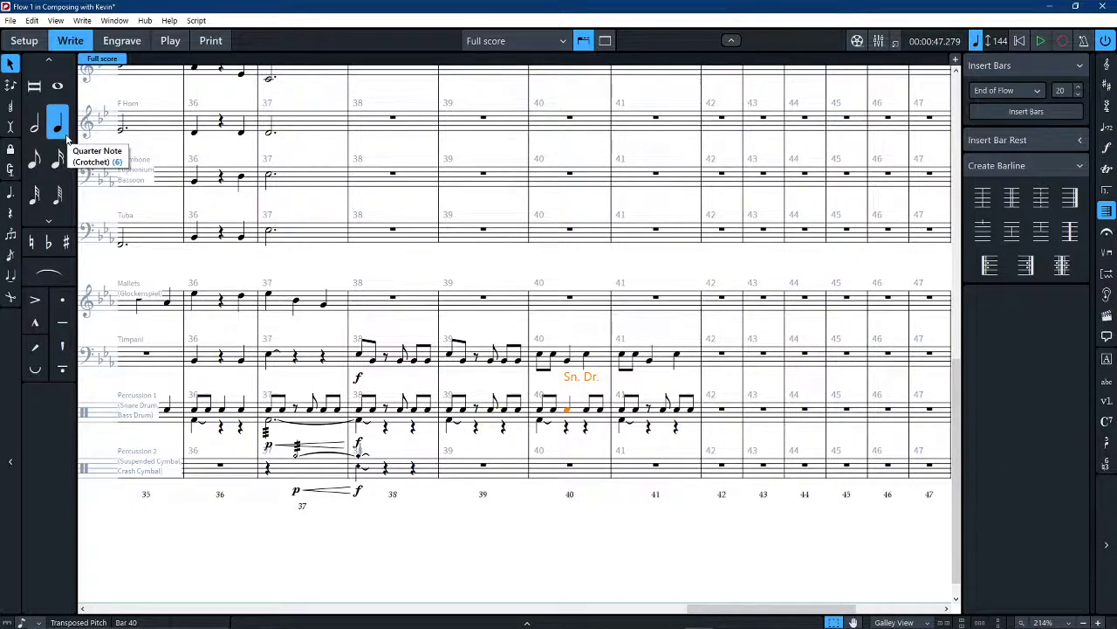
left_click(649, 409)
key("Delete")
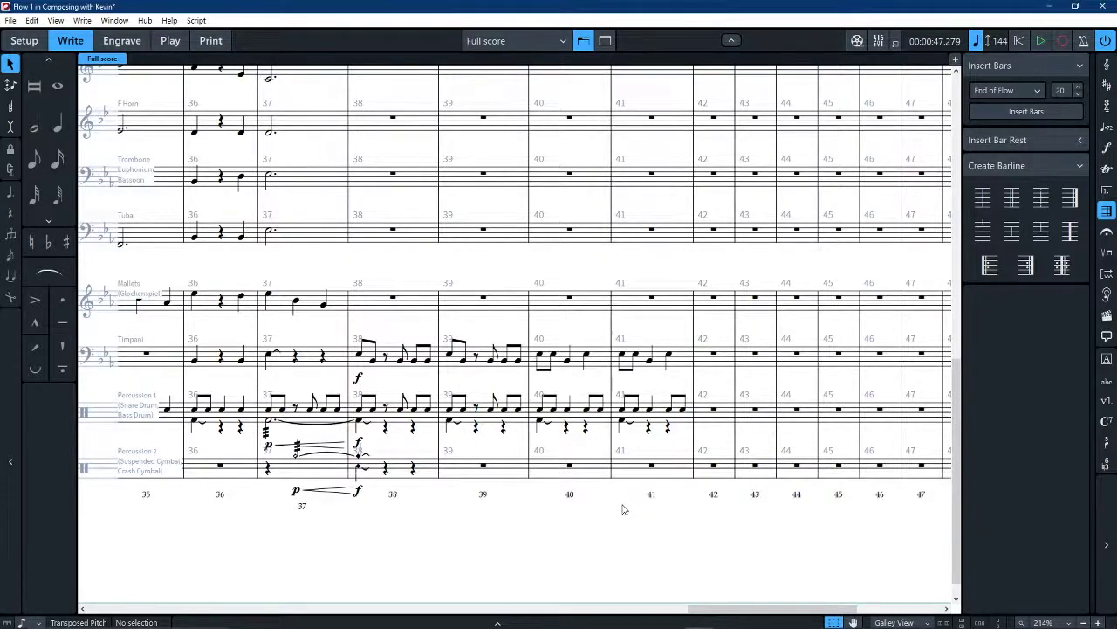
Review the timpani and percussion parts from bar 1 through bar 41 to compare the opening rhythms with the new groove
scroll(561, 511, "left", 15)
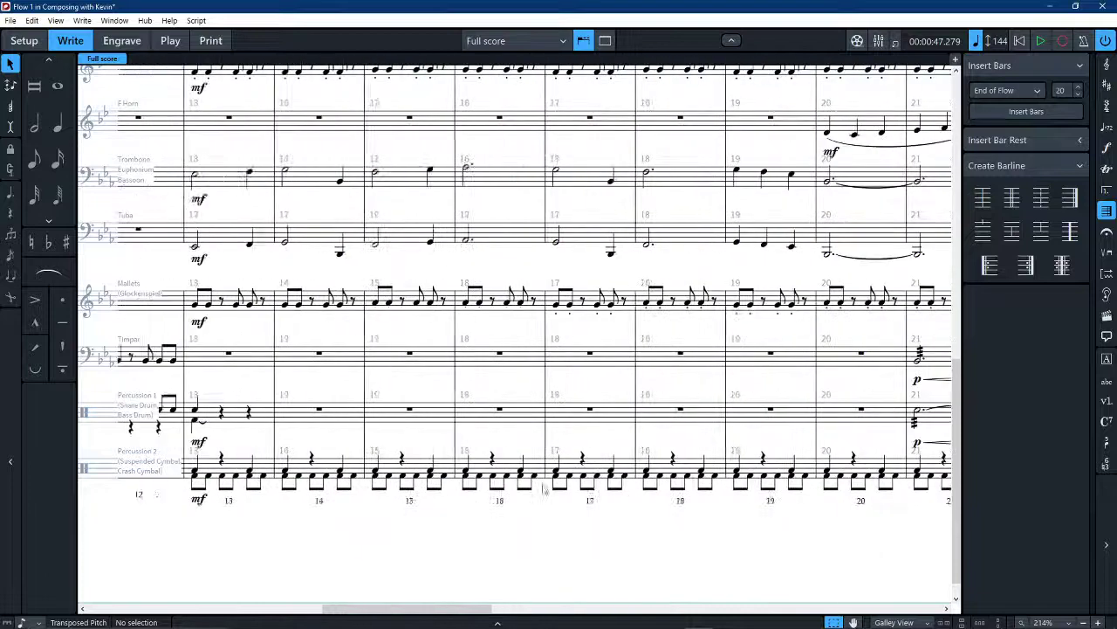
scroll(544, 490, "left", 8)
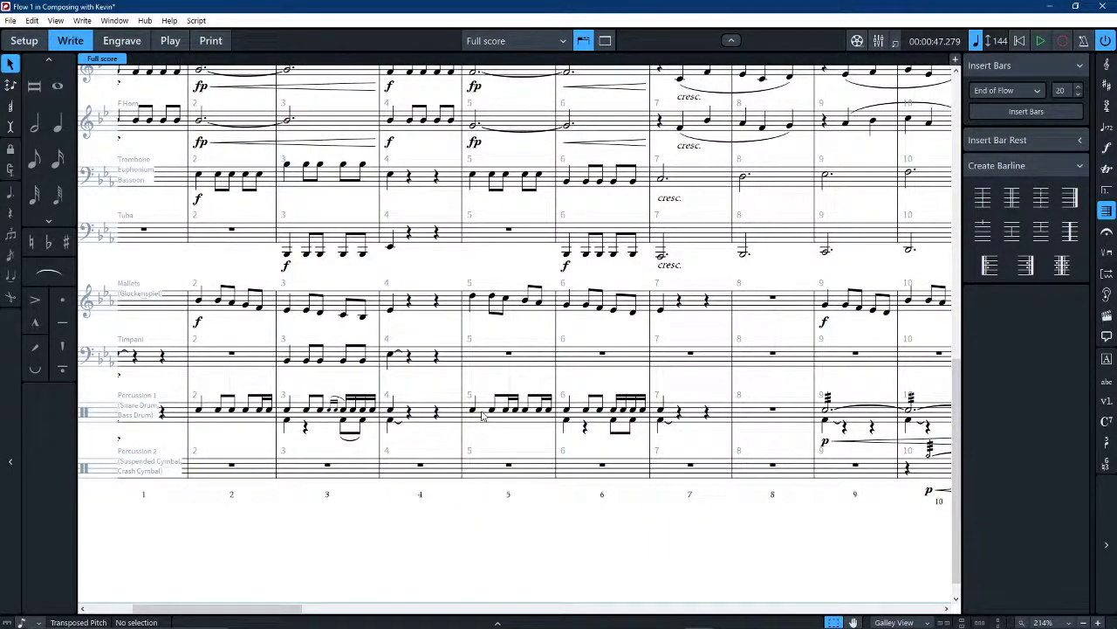
scroll(482, 417, "left", 2)
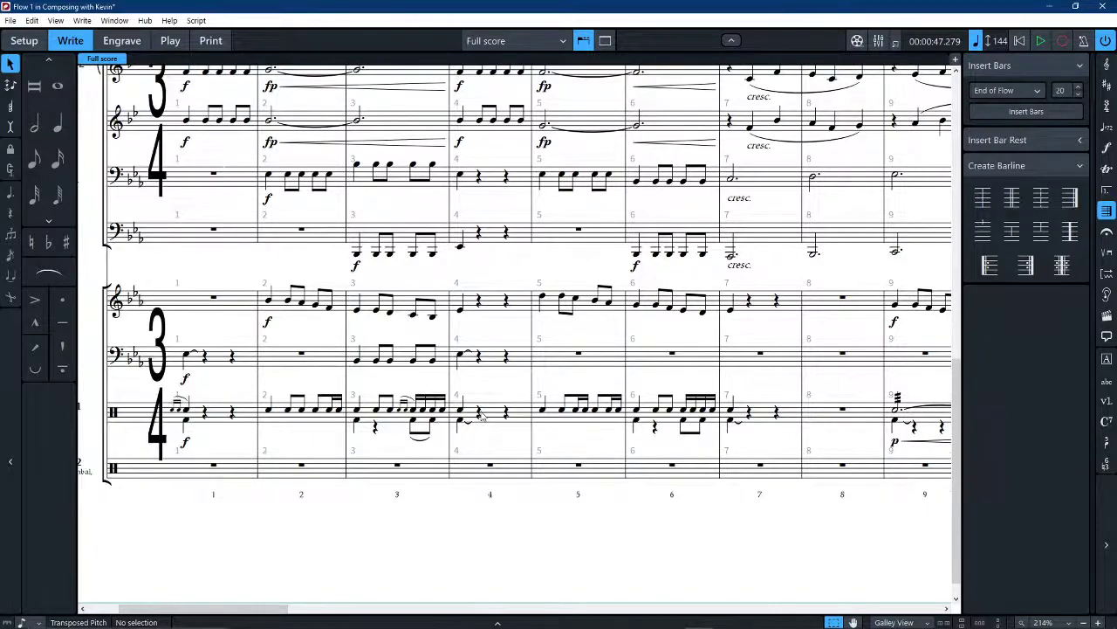
scroll(406, 409, "right", 10)
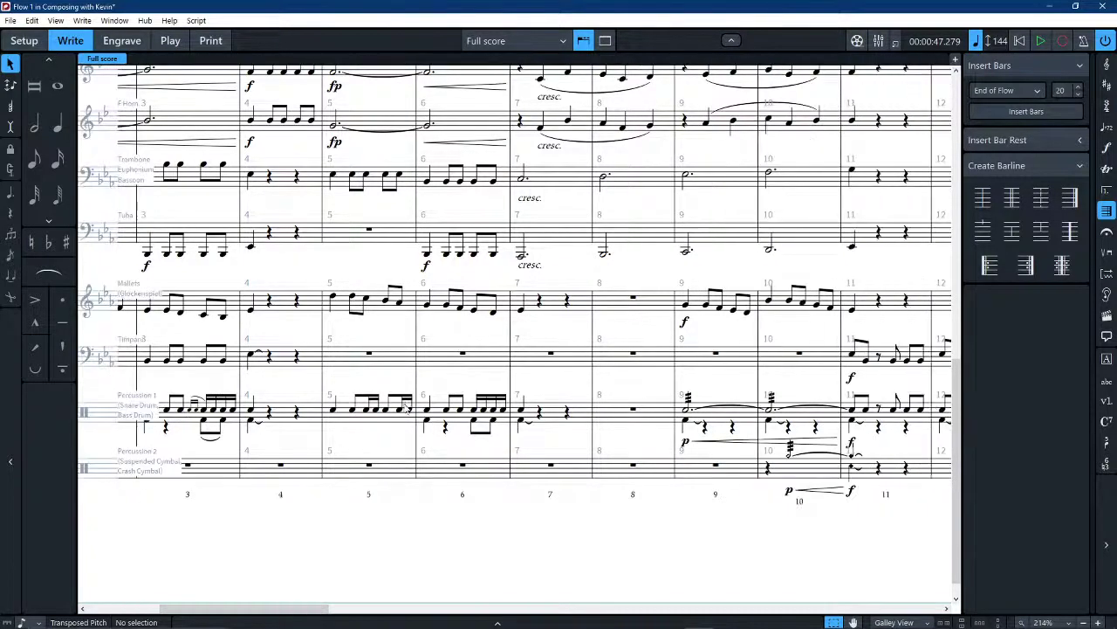
scroll(406, 409, "right", 15)
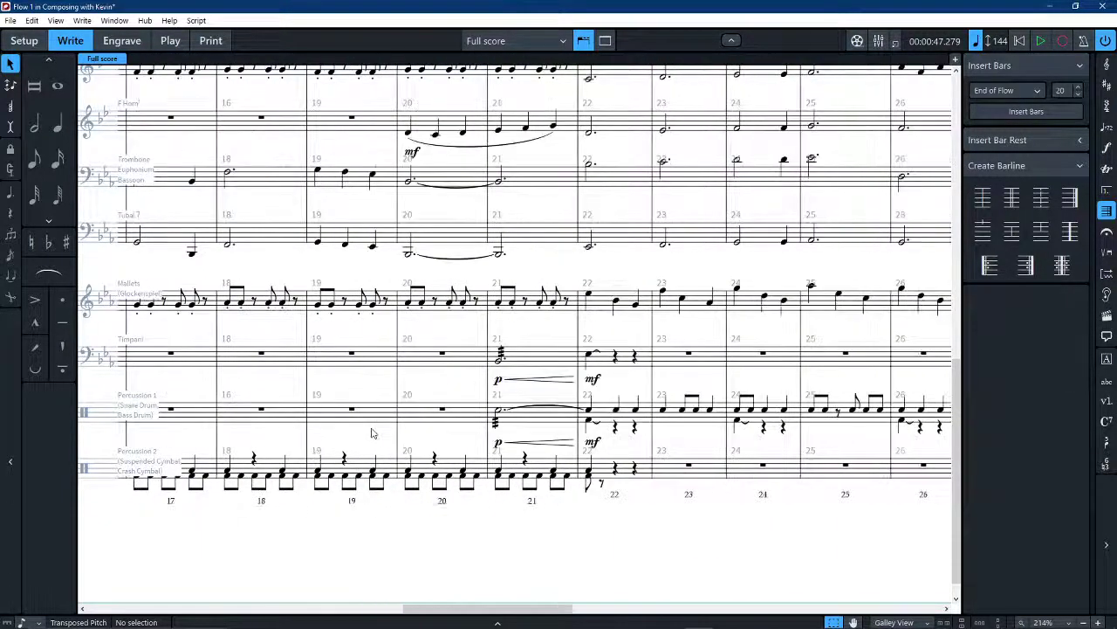
scroll(371, 433, "left", 15)
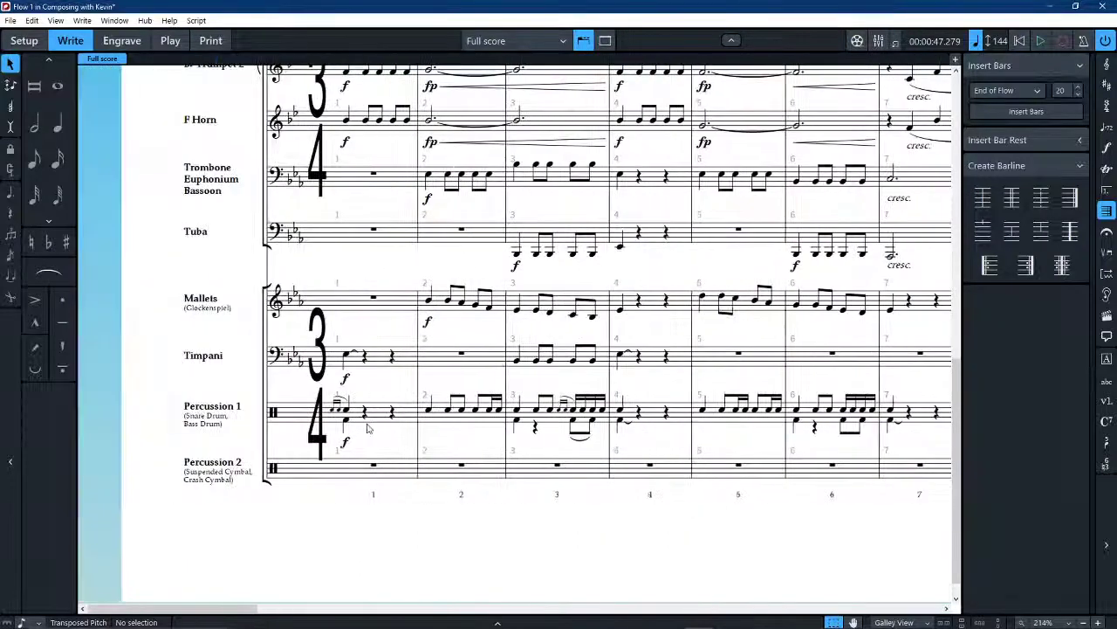
scroll(546, 426, "right", 2)
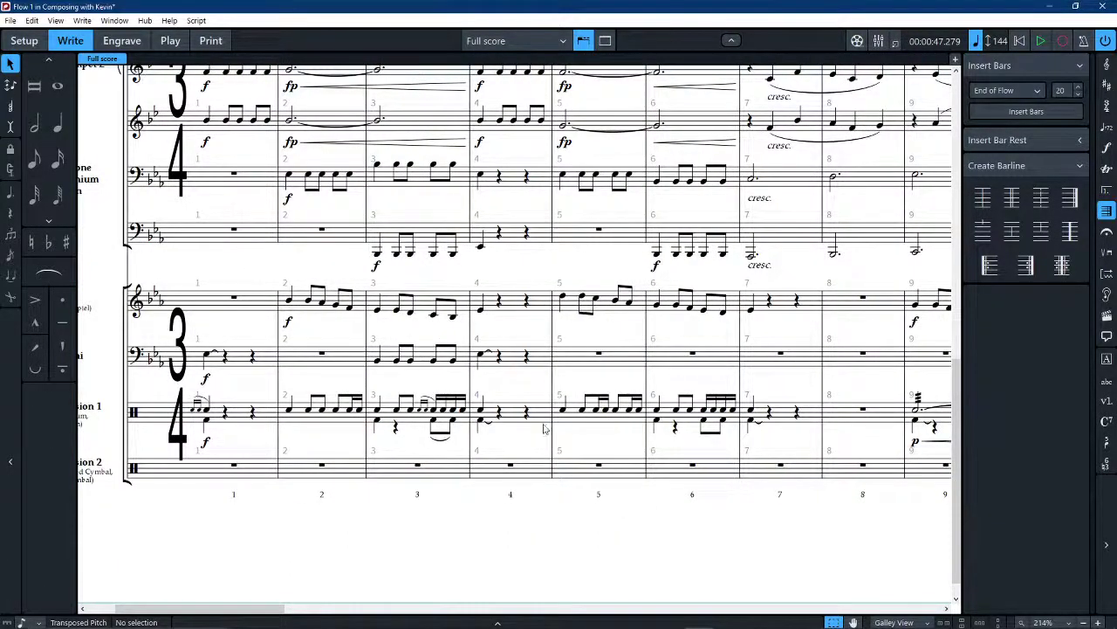
scroll(598, 404, "right", 16)
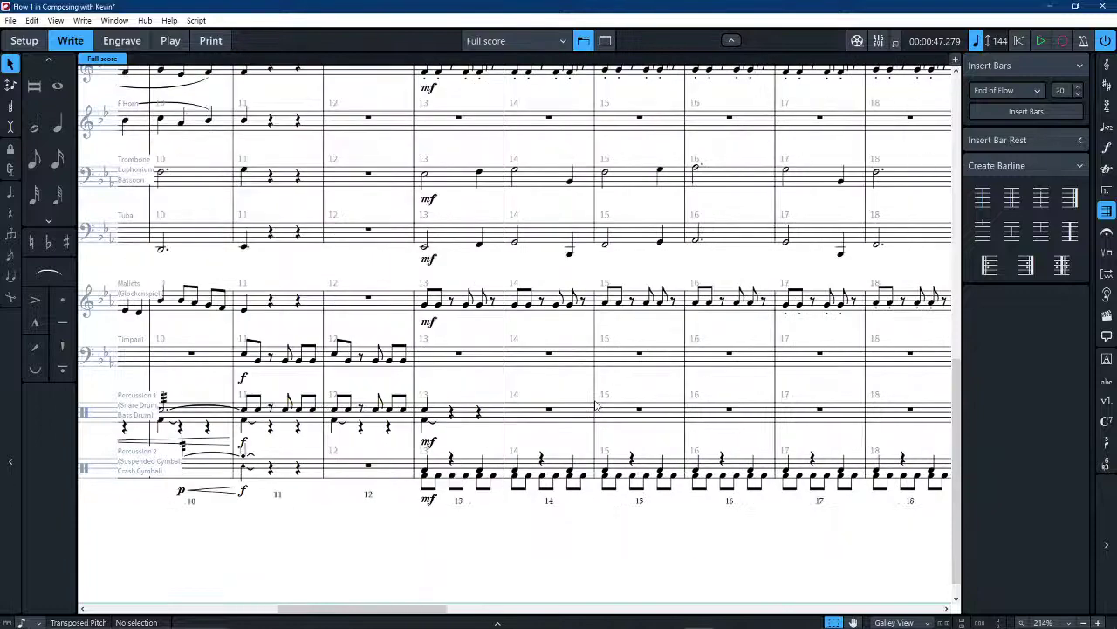
scroll(596, 405, "right", 16)
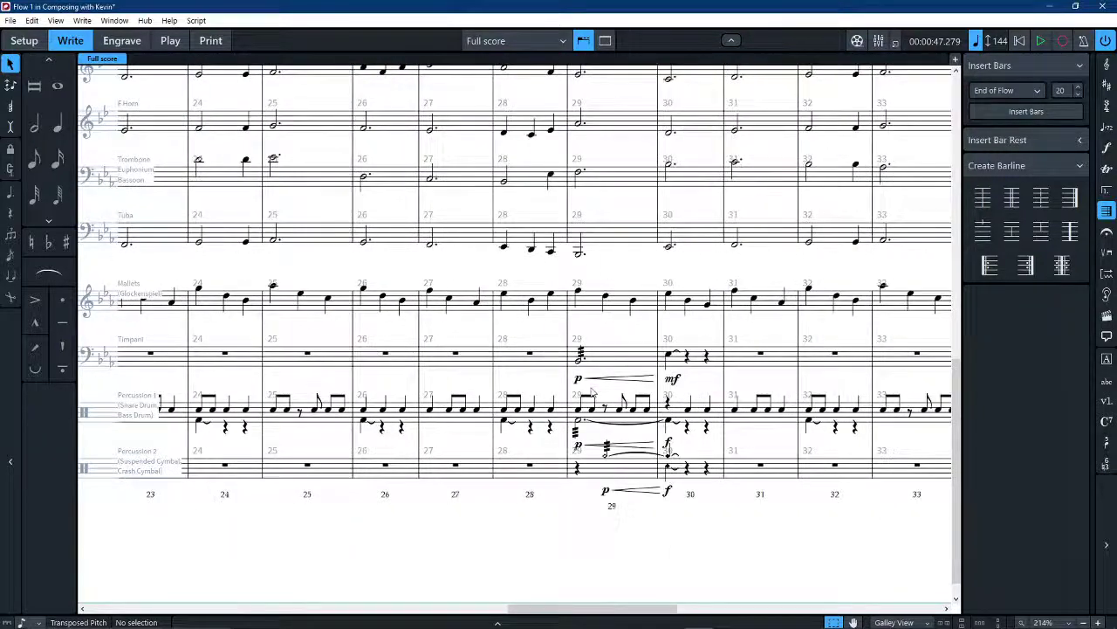
scroll(591, 390, "right", 10)
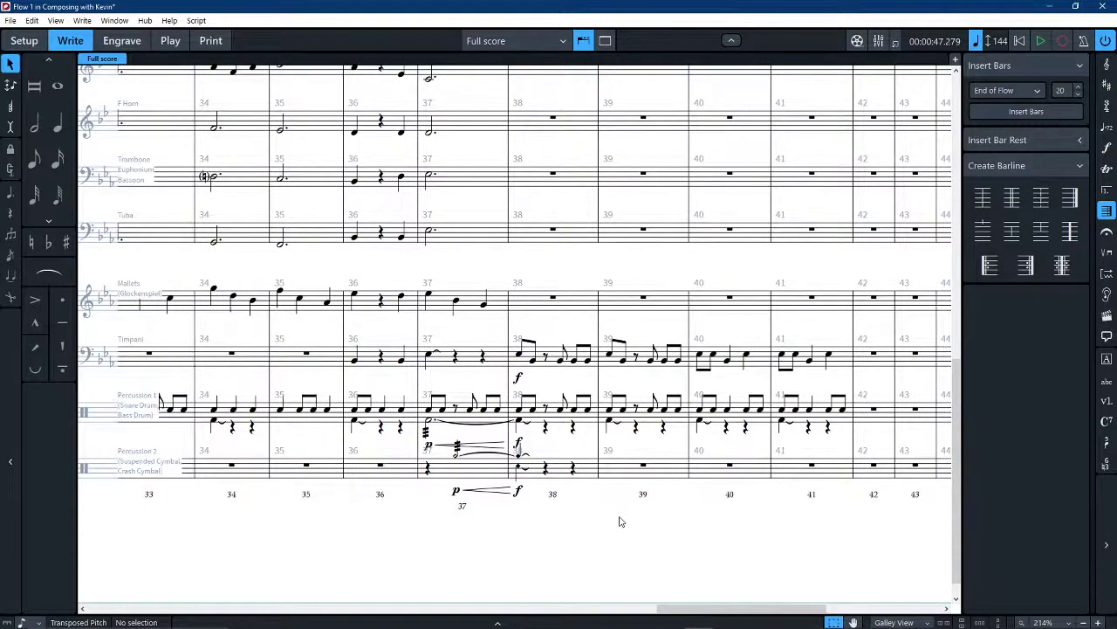
scroll(619, 521, "down", 2)
scroll(620, 517, "left", 10)
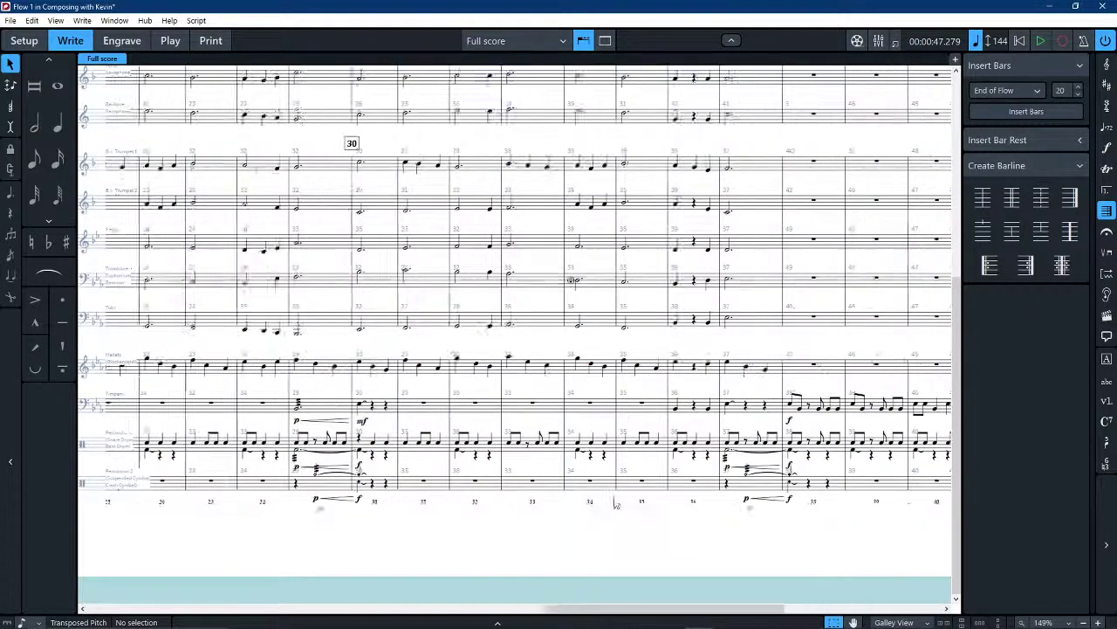
scroll(602, 504, "down", 1)
scroll(587, 499, "left", 12)
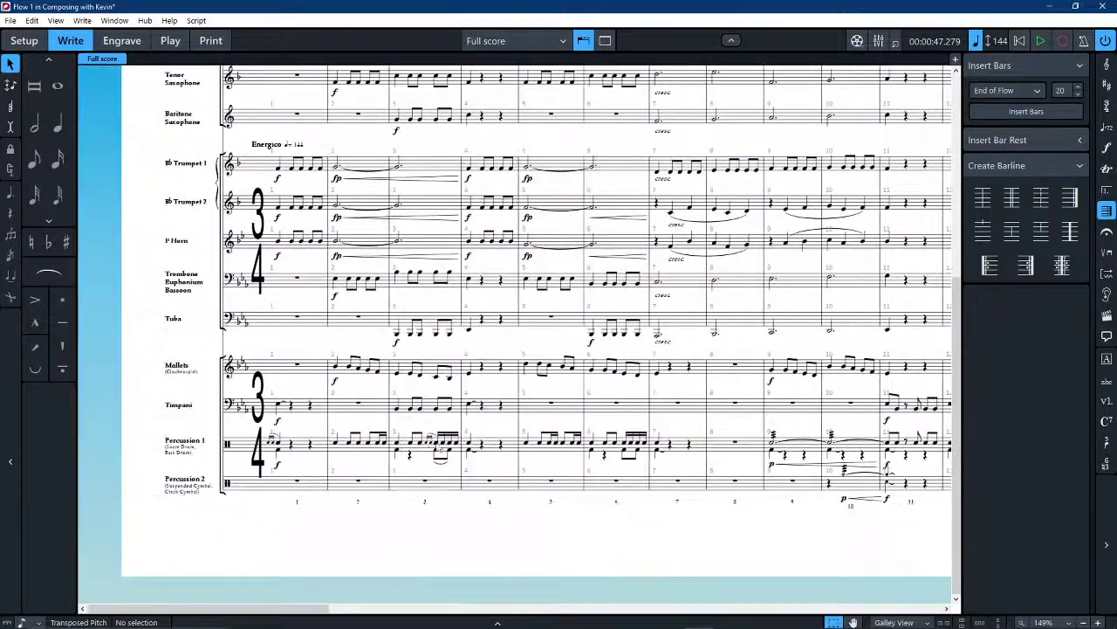
scroll(490, 443, "right", 10)
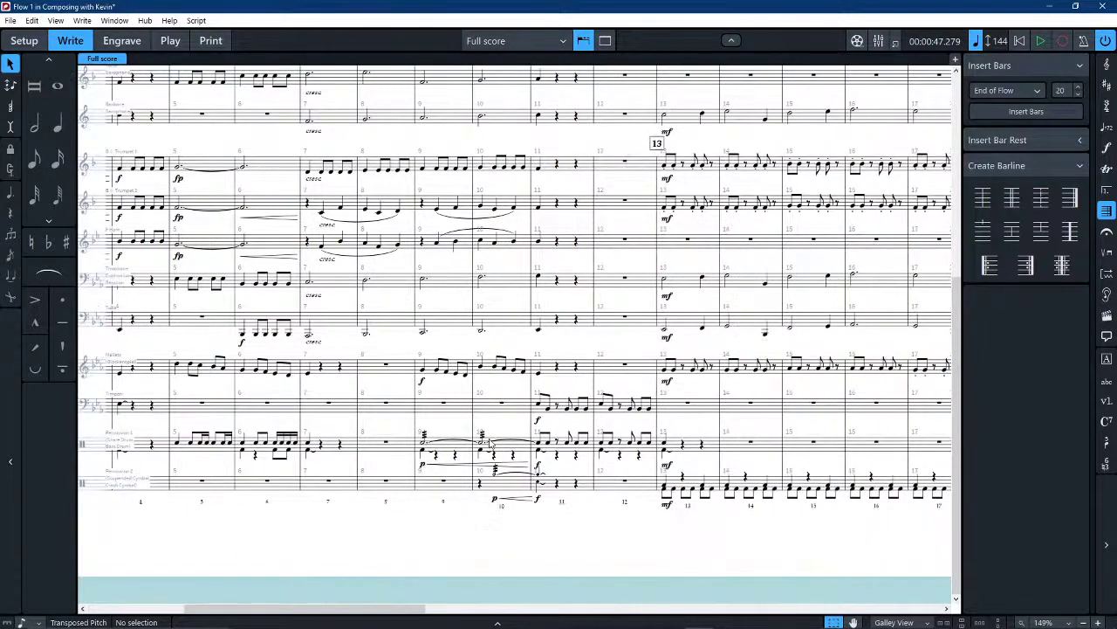
scroll(490, 444, "right", 8)
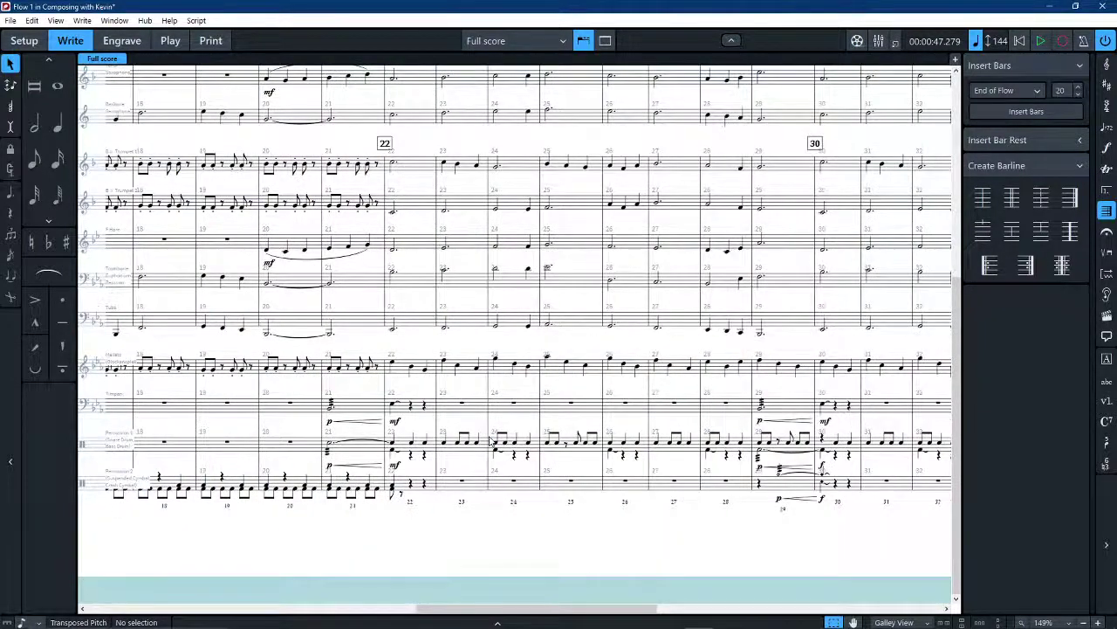
scroll(491, 444, "right", 3)
scroll(491, 444, "right", 3)
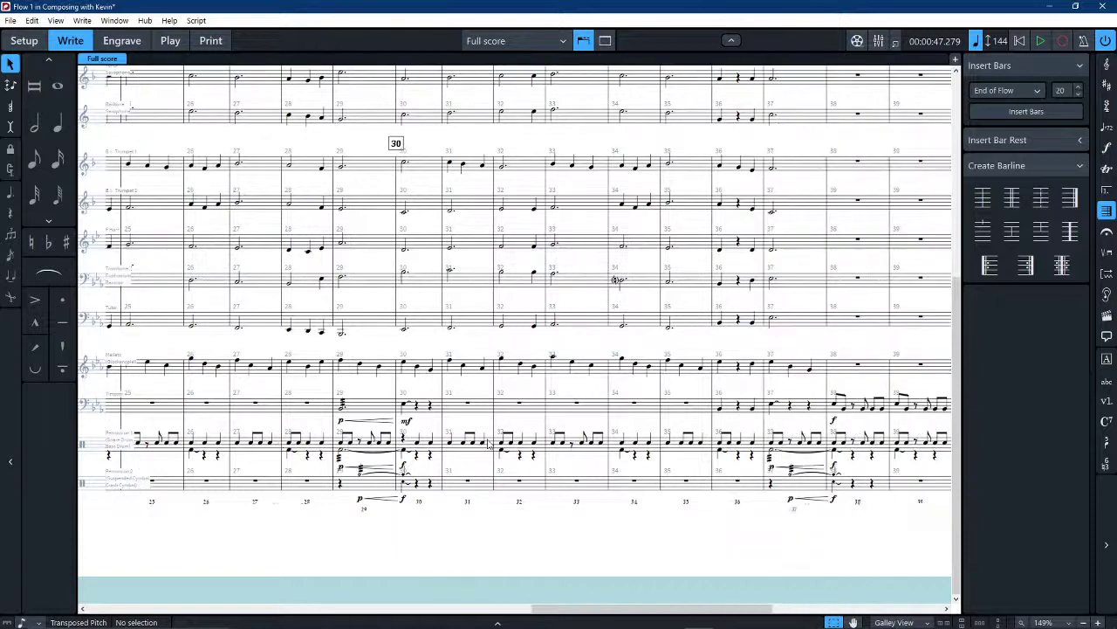
scroll(491, 443, "right", 5)
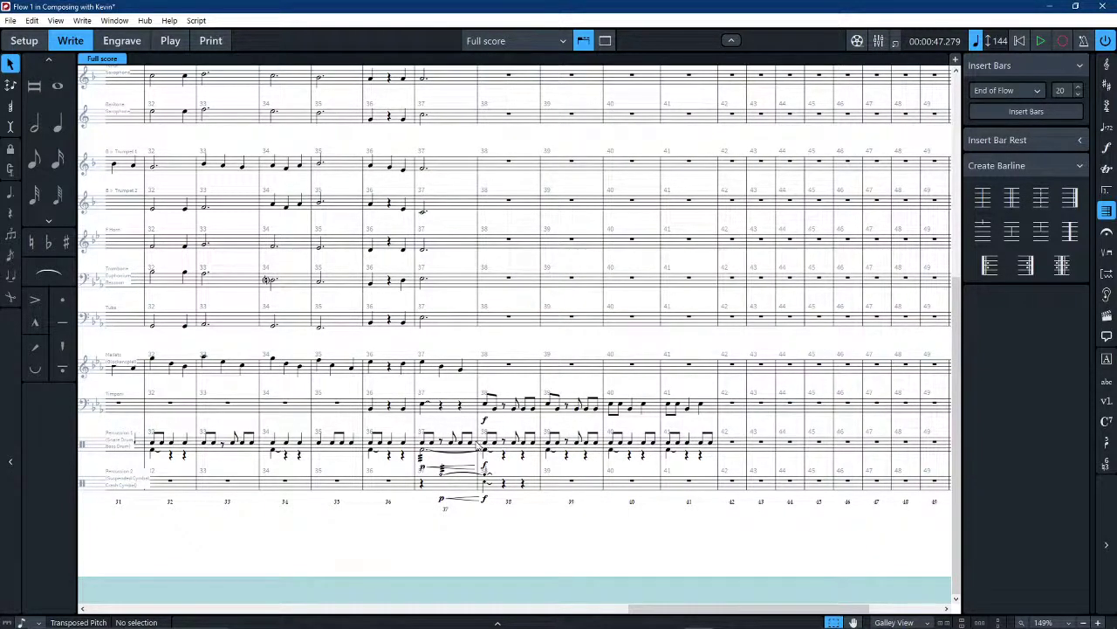
Replace Percussion 1 bar 40 with a copy of the snare and bass drum figure from bar 6
scroll(452, 524, "left", 10)
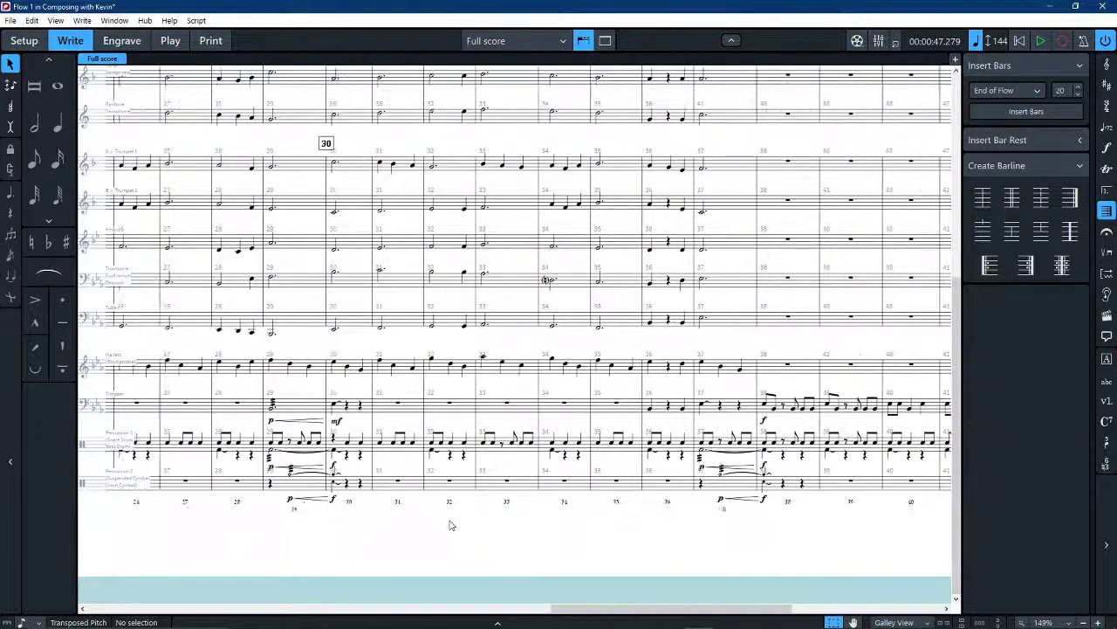
scroll(402, 515, "left", 8)
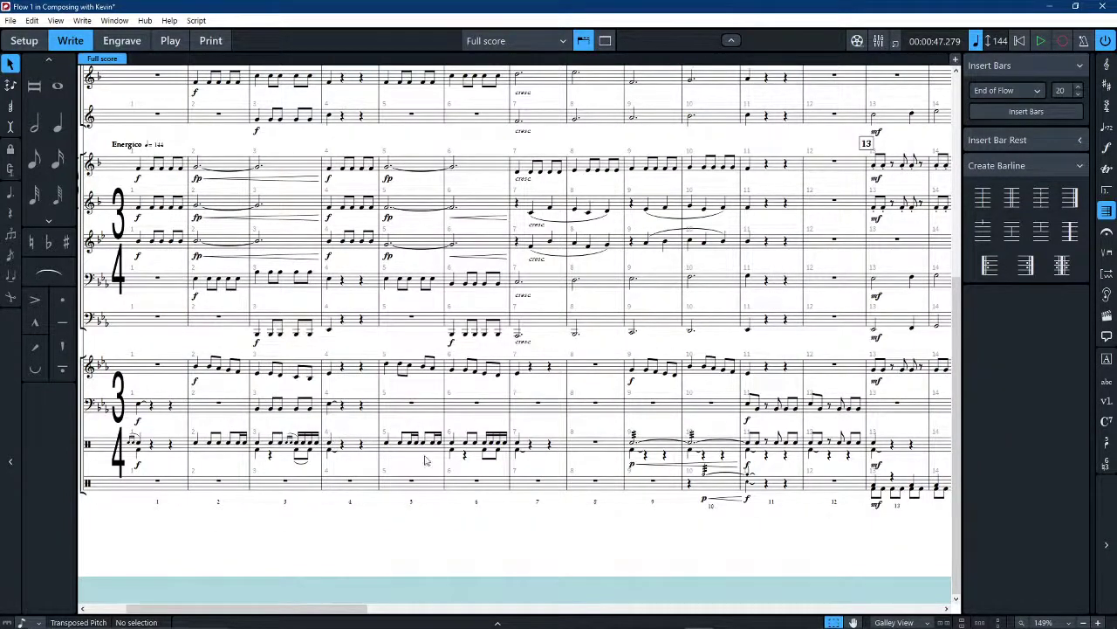
left_click(481, 455)
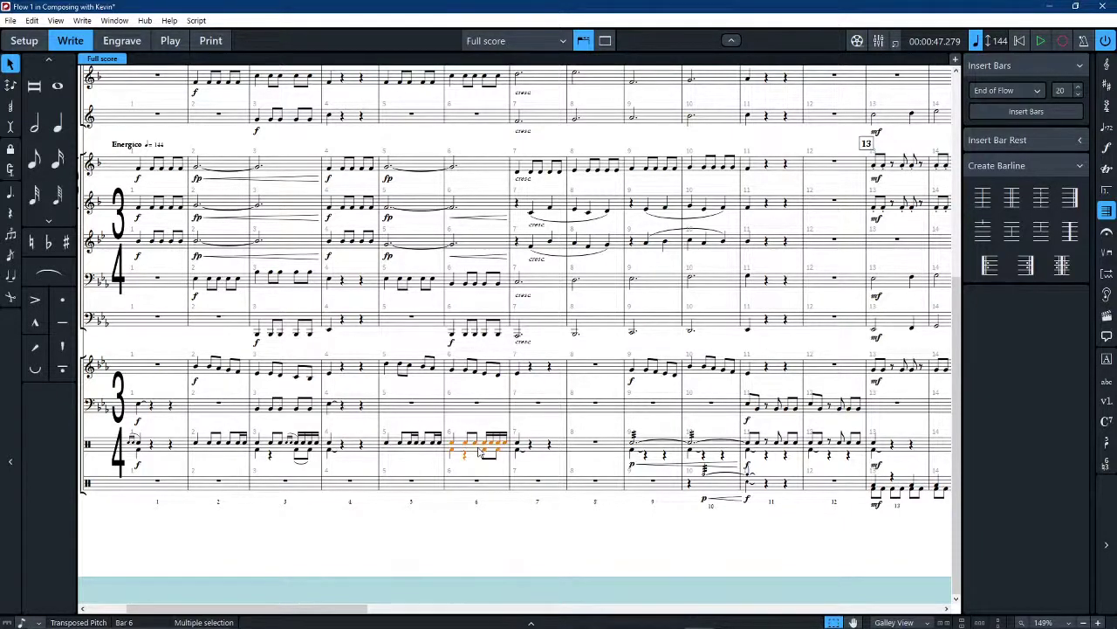
scroll(566, 486, "right", 10)
scroll(566, 485, "right", 8)
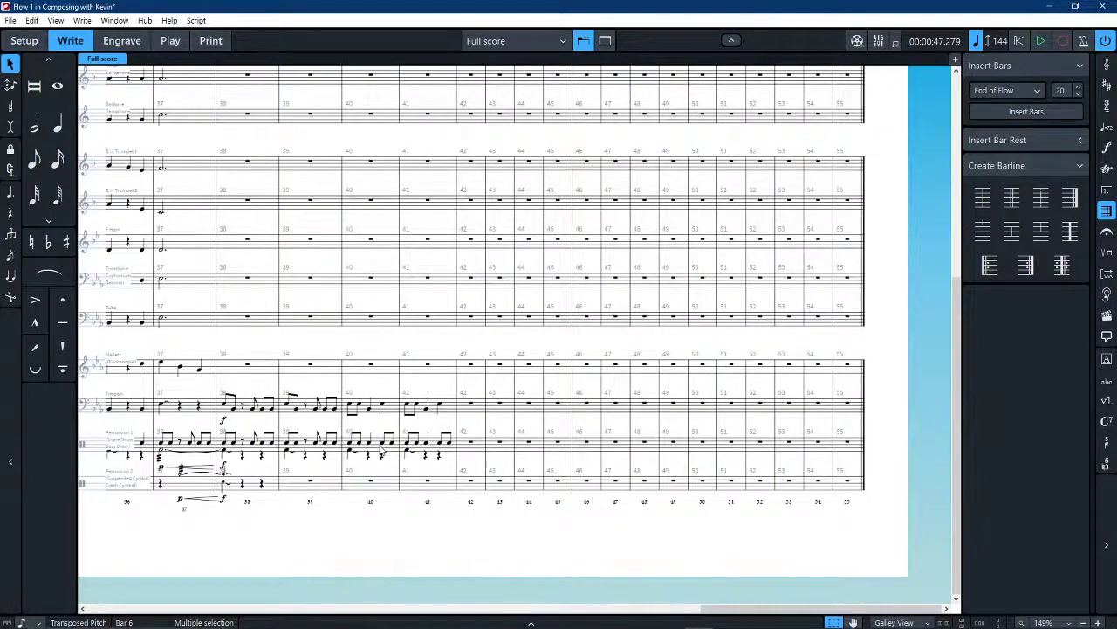
left_click(382, 451)
key("ctrl+v")
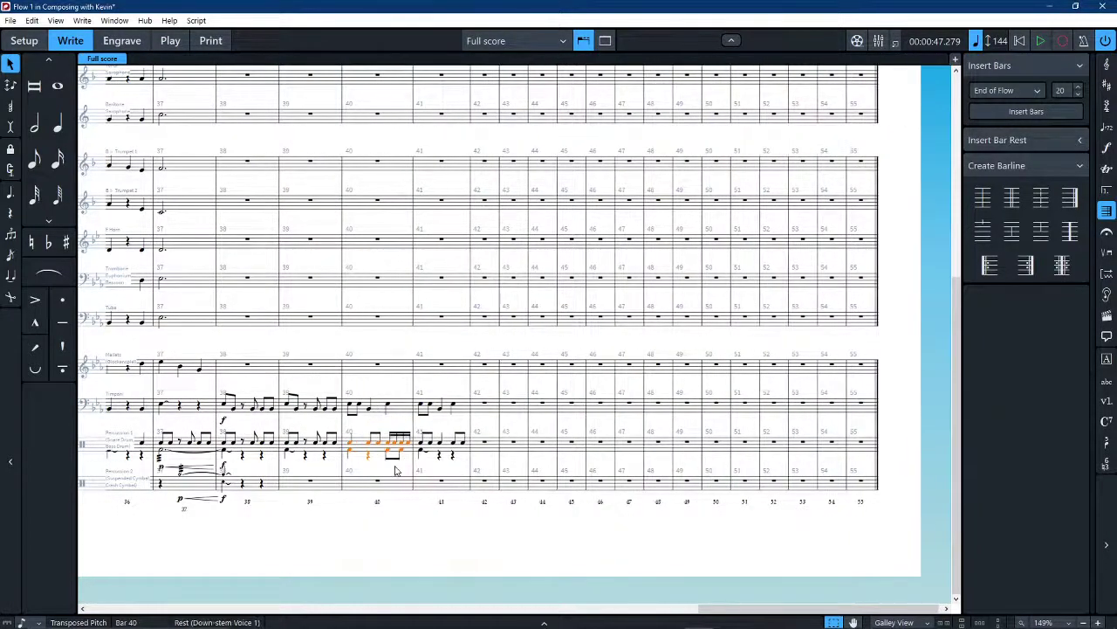
Replace Percussion 1 bar 41 with the same snare and bass drum sixteenth-note figure used in bar 40
left_click(447, 456, "shift")
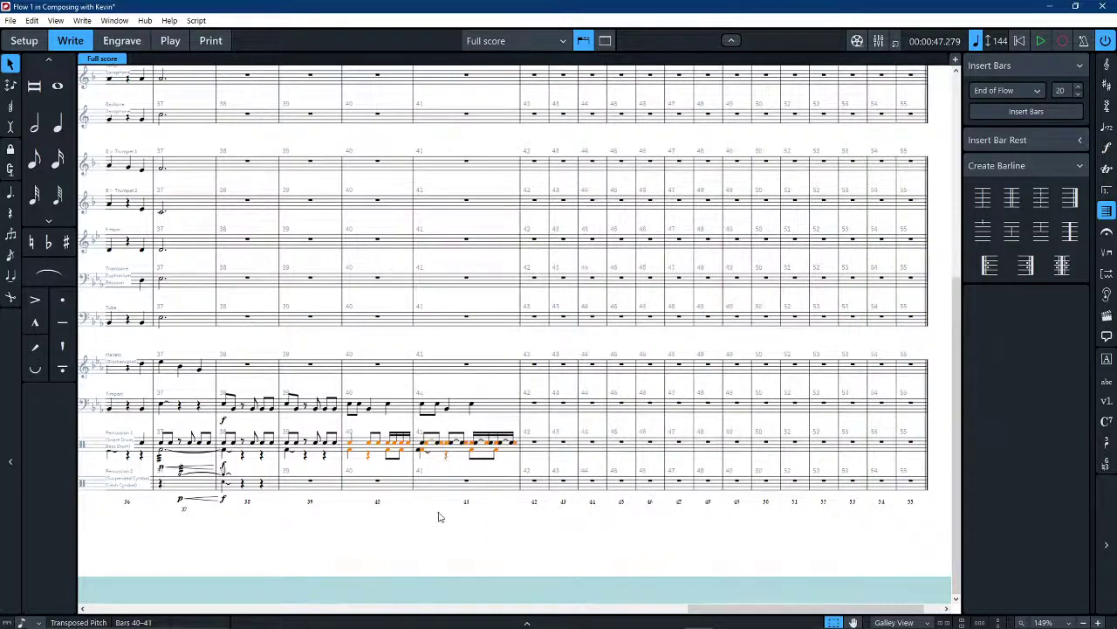
left_click(431, 548)
left_click(447, 454)
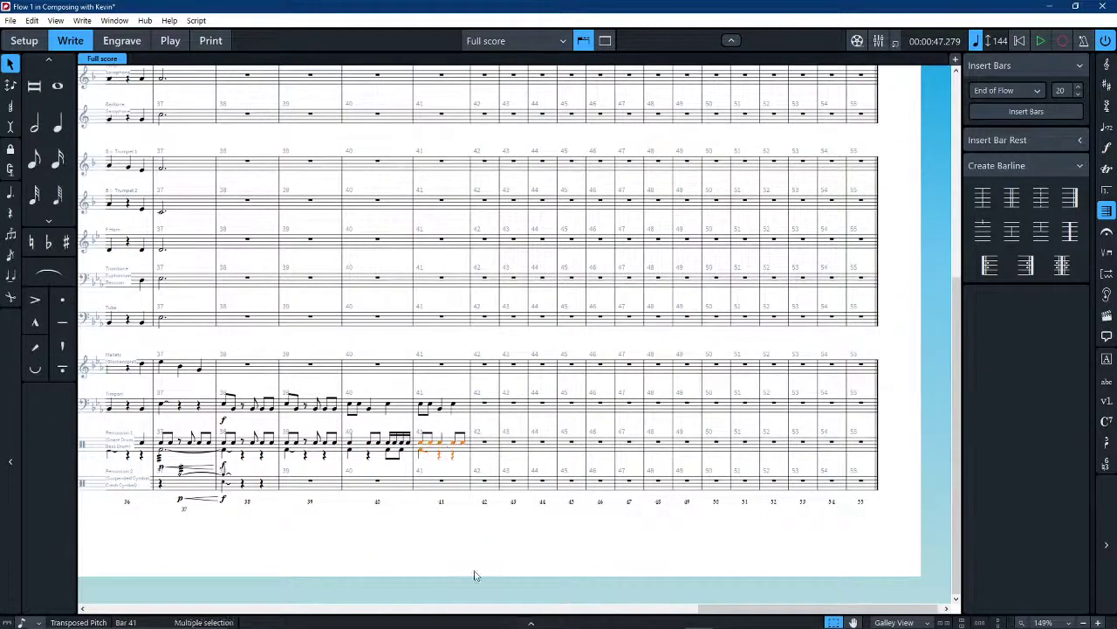
left_click(461, 555)
Play back the score through the new timpani and percussion groove in bars 38–41, stopping at bar 42
scroll(460, 555, "left", 3)
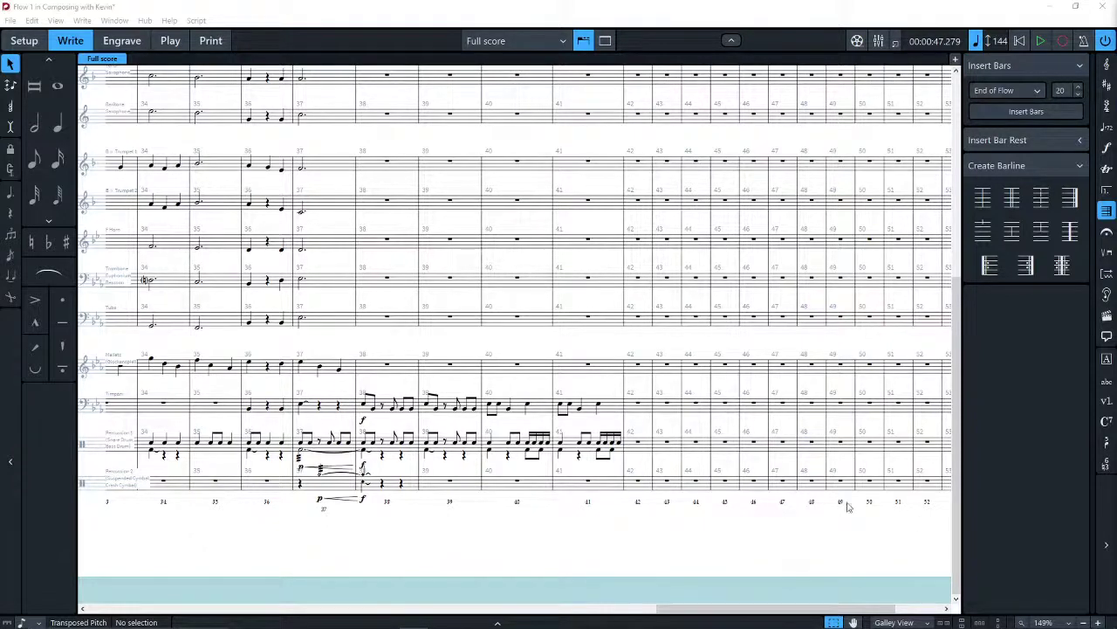
left_click(596, 563)
key("space")
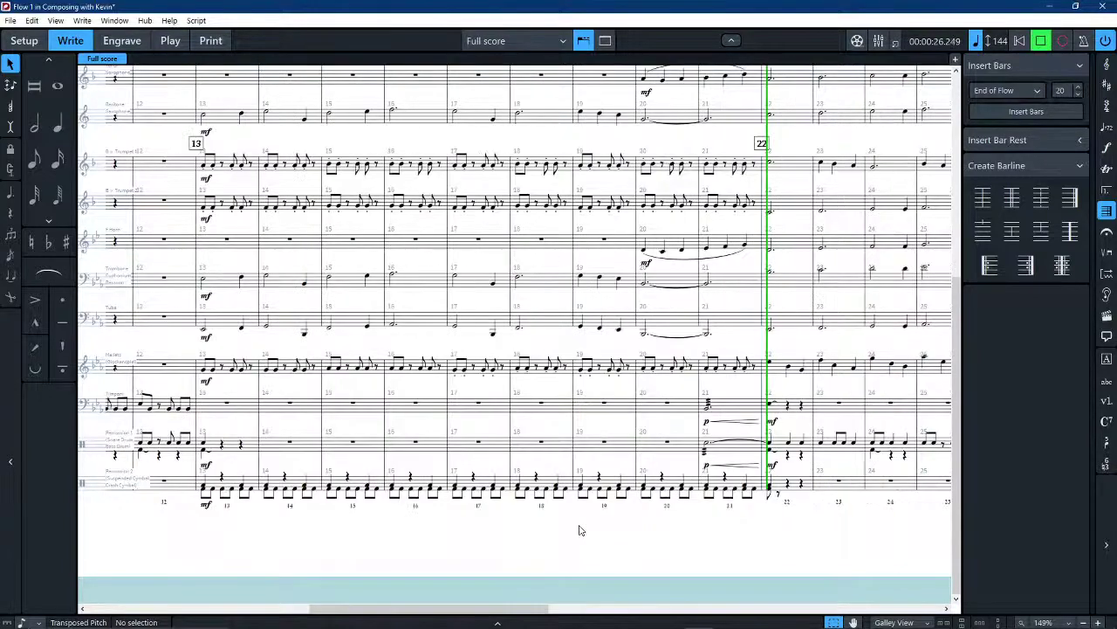
scroll(579, 530, "down", 3, "ctrl")
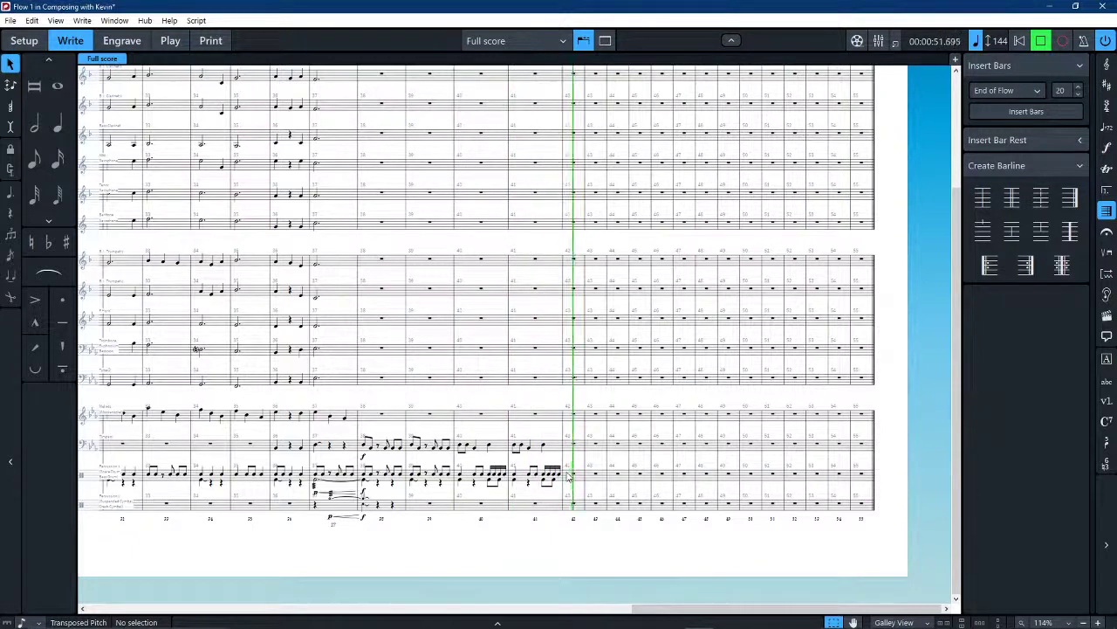
key("space")
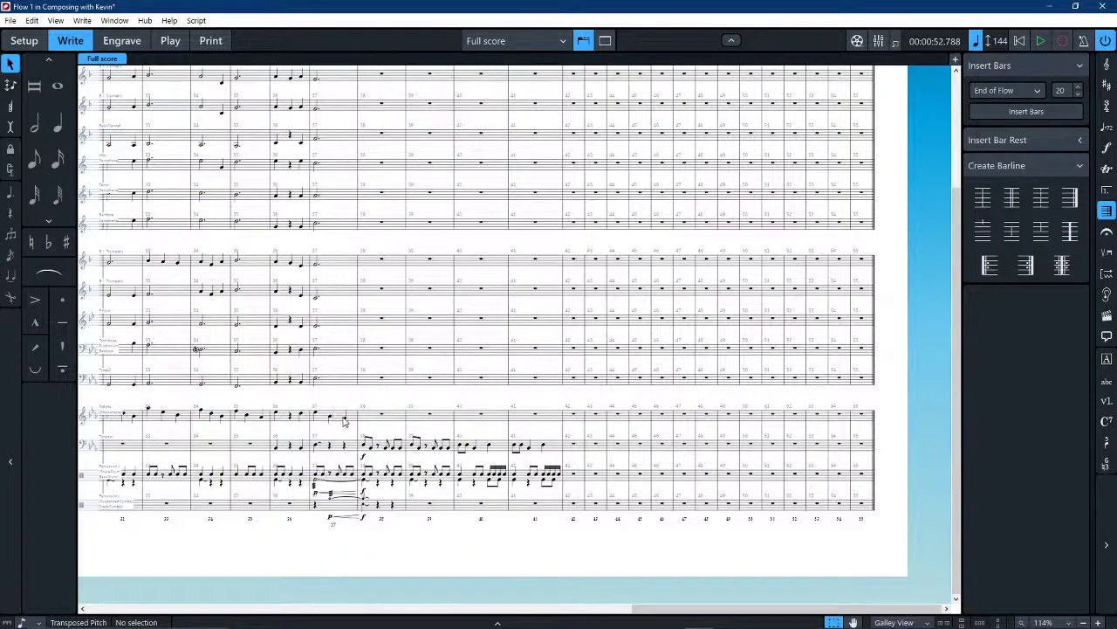
left_click(364, 457)
left_click(455, 511)
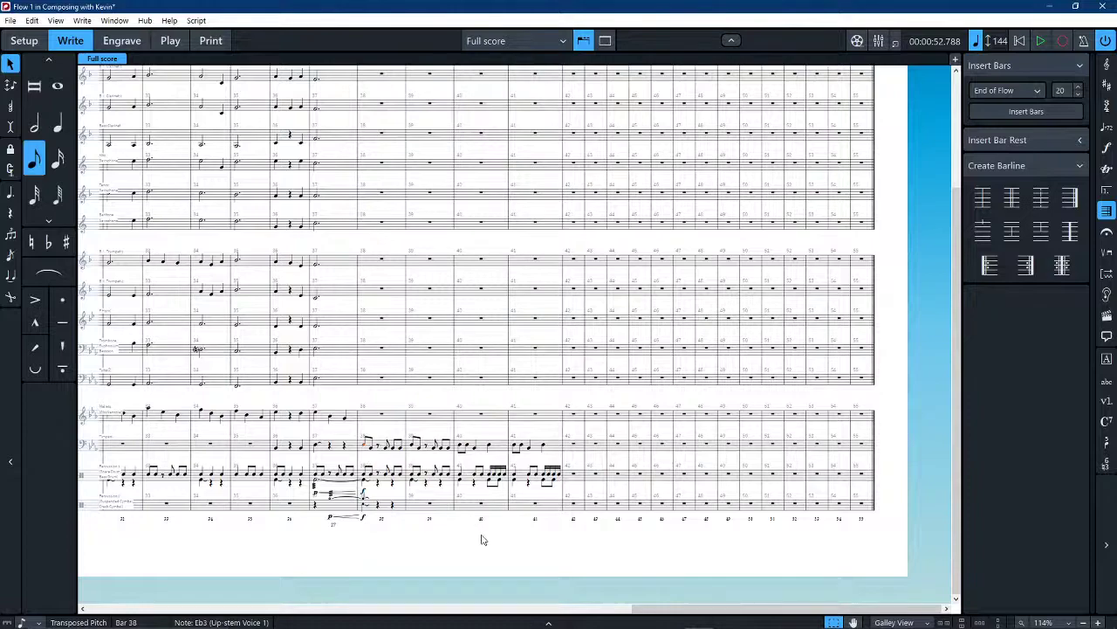
key("Escape")
Copy bars 1–12 of all instruments and paste them starting at bar 42
key("Home")
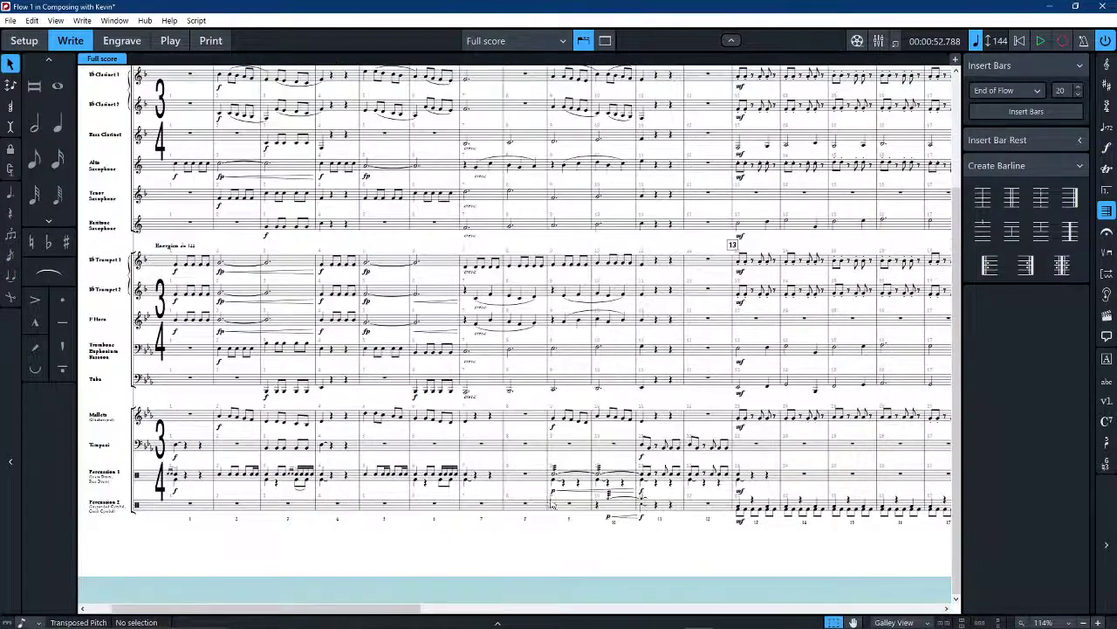
key("ctrl+Home")
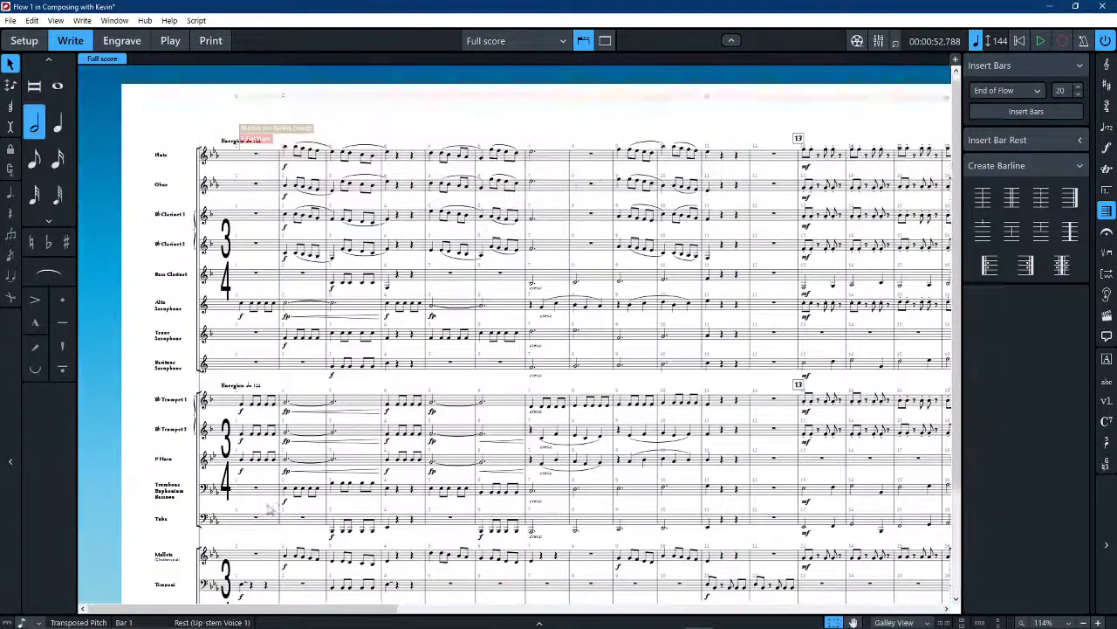
left_click(774, 166, "shift")
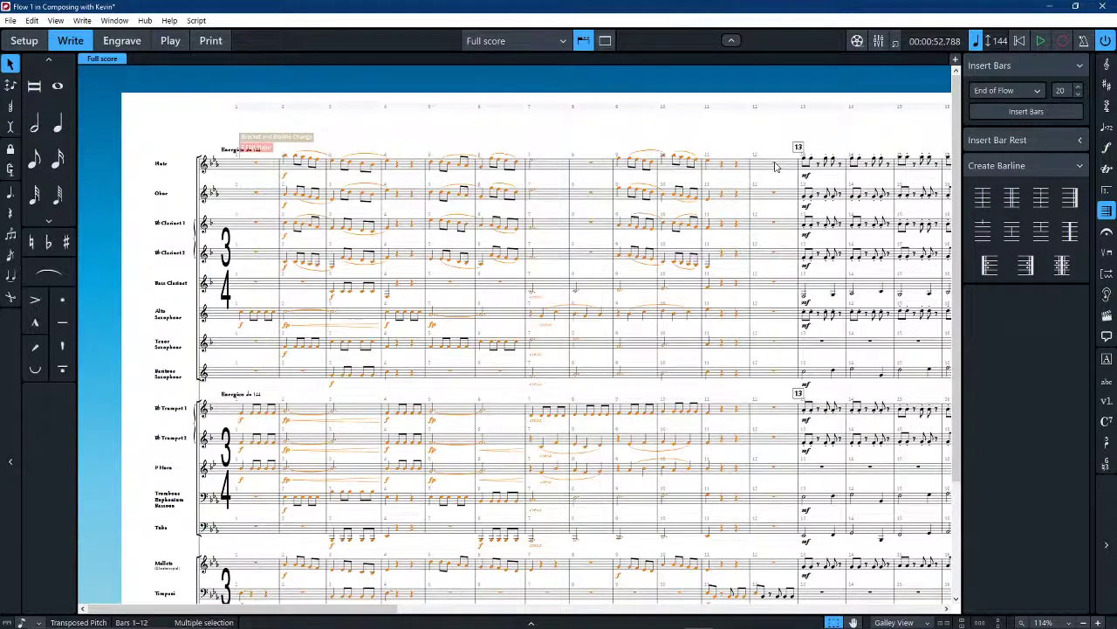
scroll(765, 181, "right", 15)
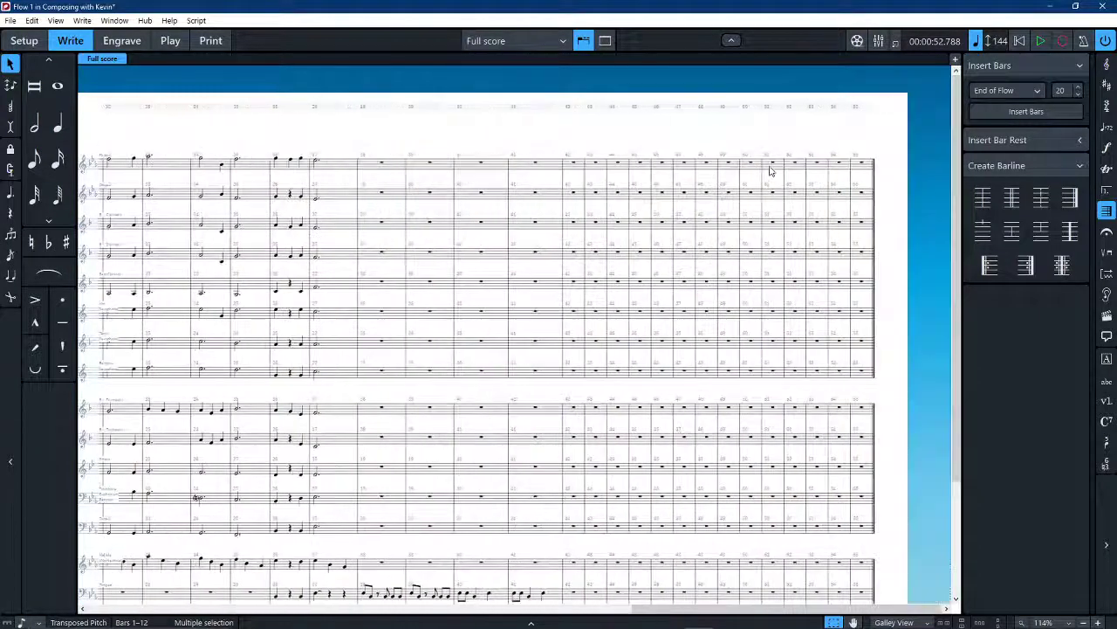
scroll(599, 160, "down", 2)
scroll(597, 214, "up", 2)
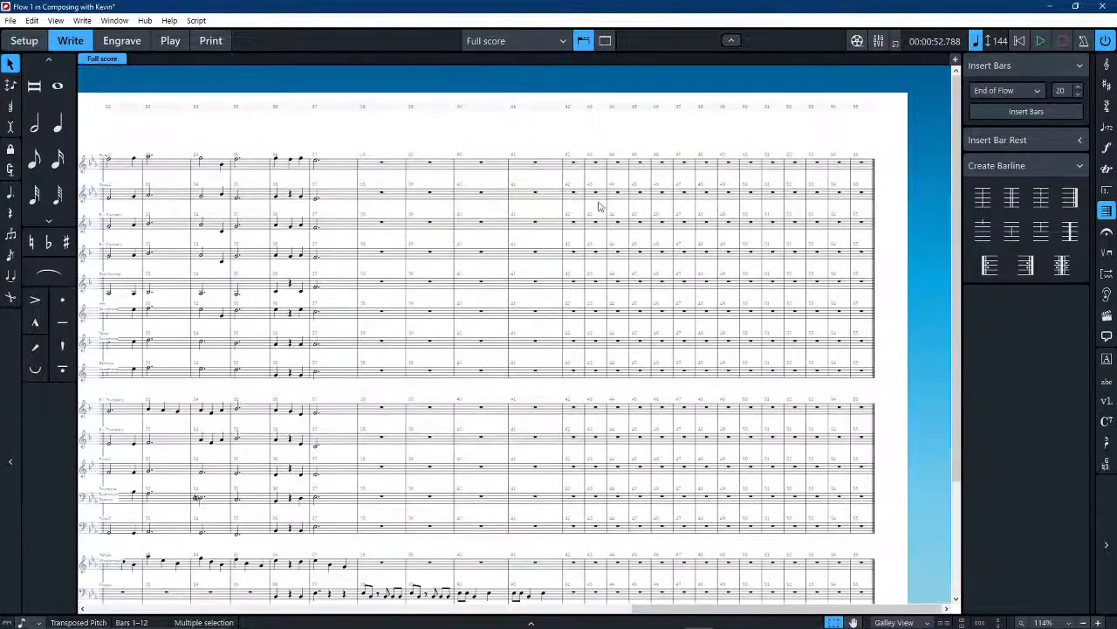
left_click(573, 166, "alt")
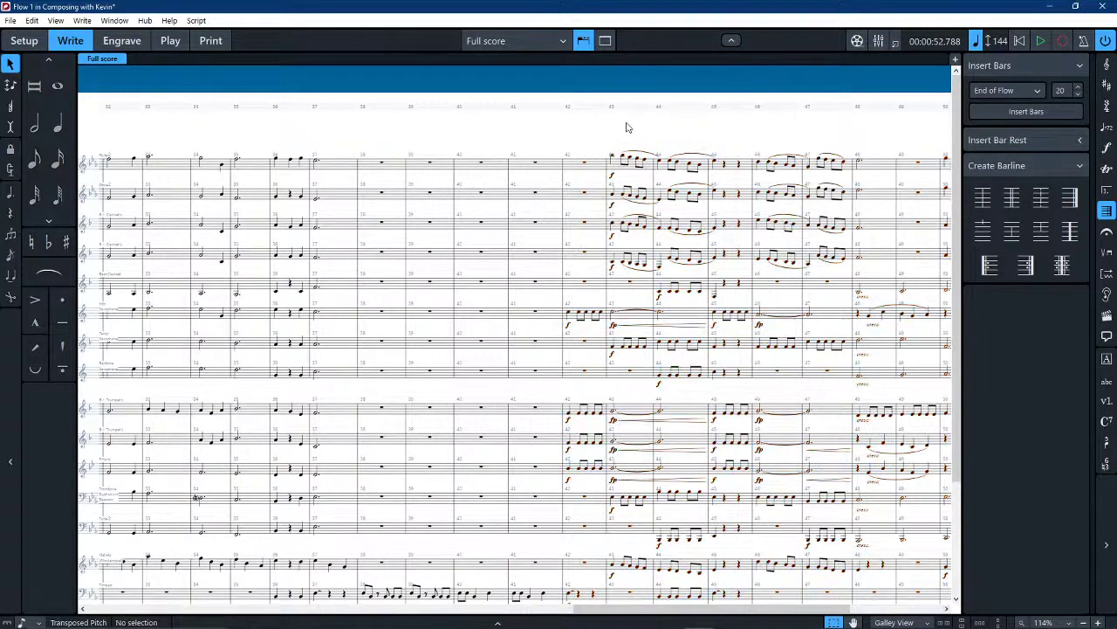
scroll(627, 128, "down", 3)
scroll(642, 316, "right", 3)
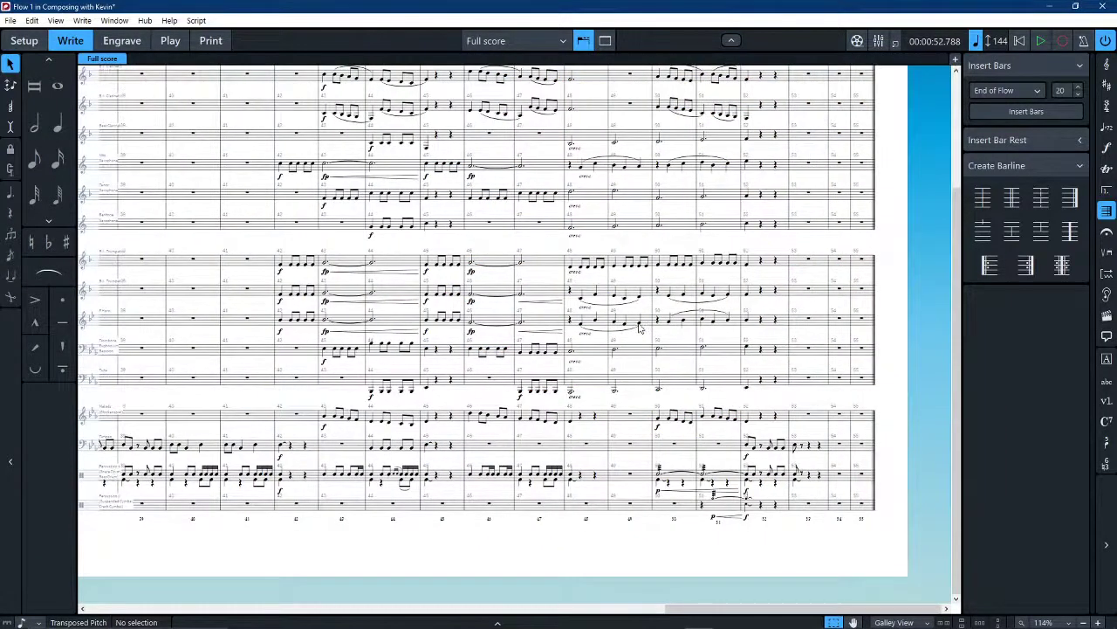
Add rehearsal mark 42 at the start of bar 42, where the opening material returns
scroll(643, 316, "left", 4)
scroll(643, 316, "up", 3)
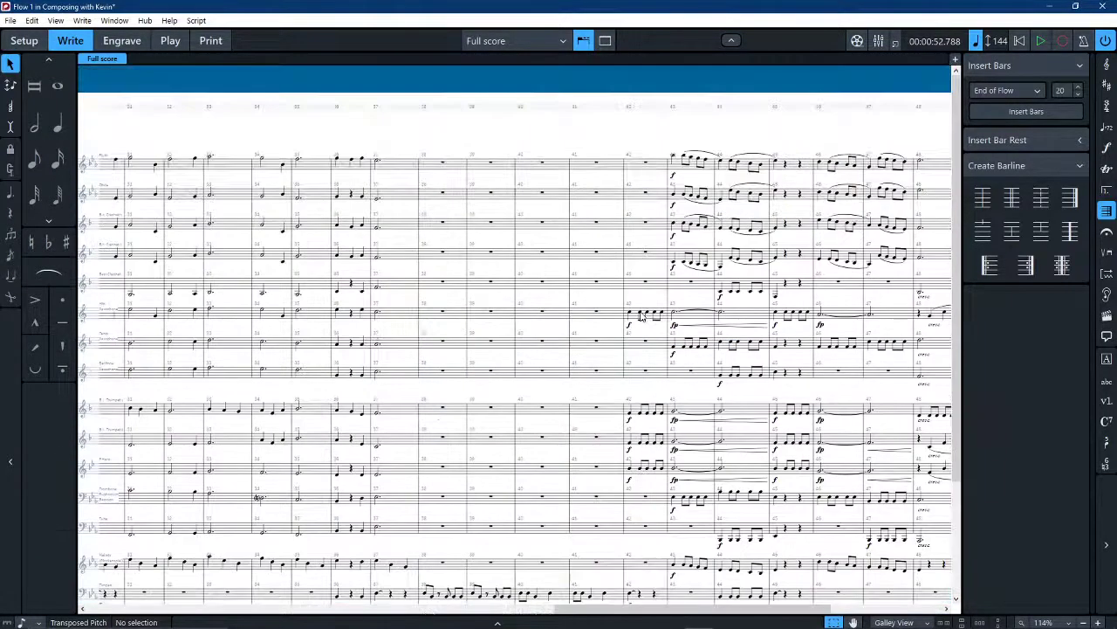
left_click(634, 171)
left_click(656, 130)
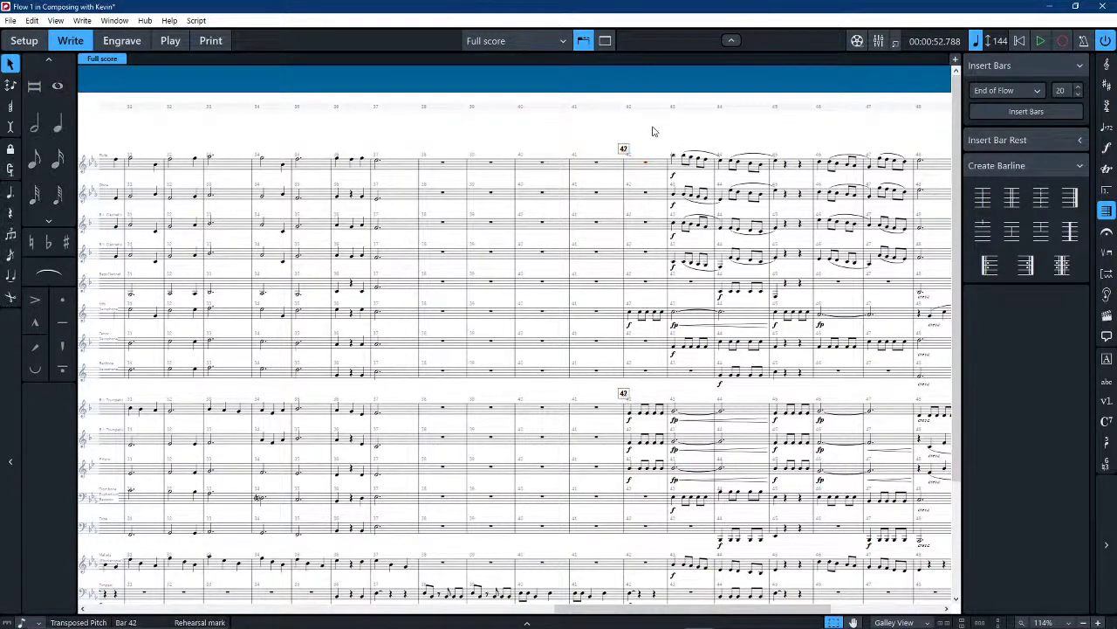
Play back the score from bar 38 through the return of the opening at bar 42, stopping around bar 52
scroll(567, 166, "left", 2)
scroll(563, 167, "right", 3)
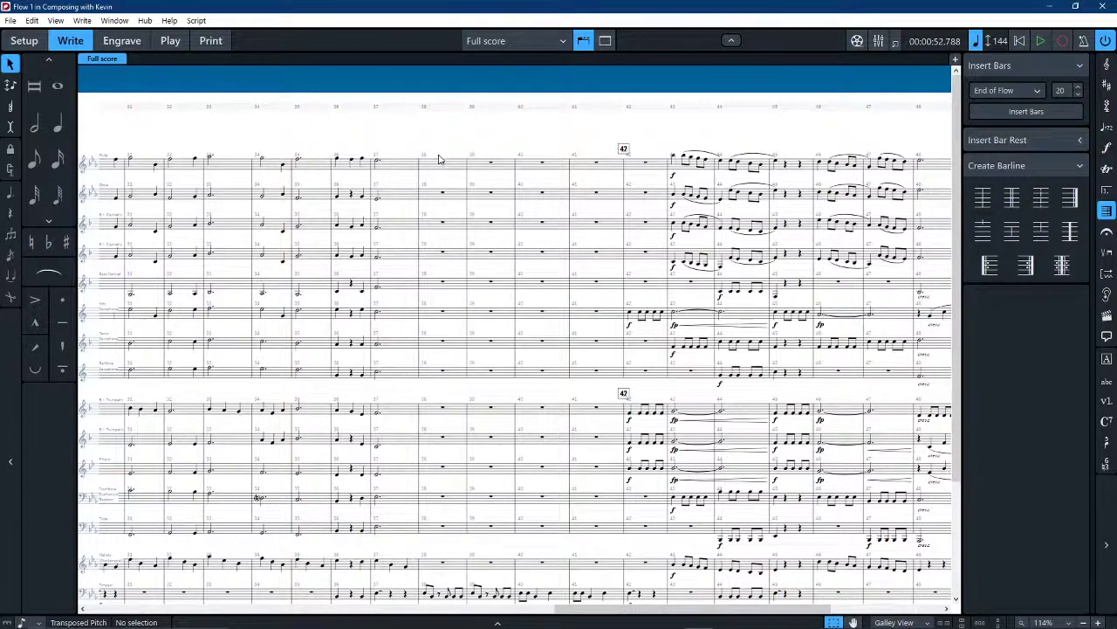
scroll(517, 127, "down", 3)
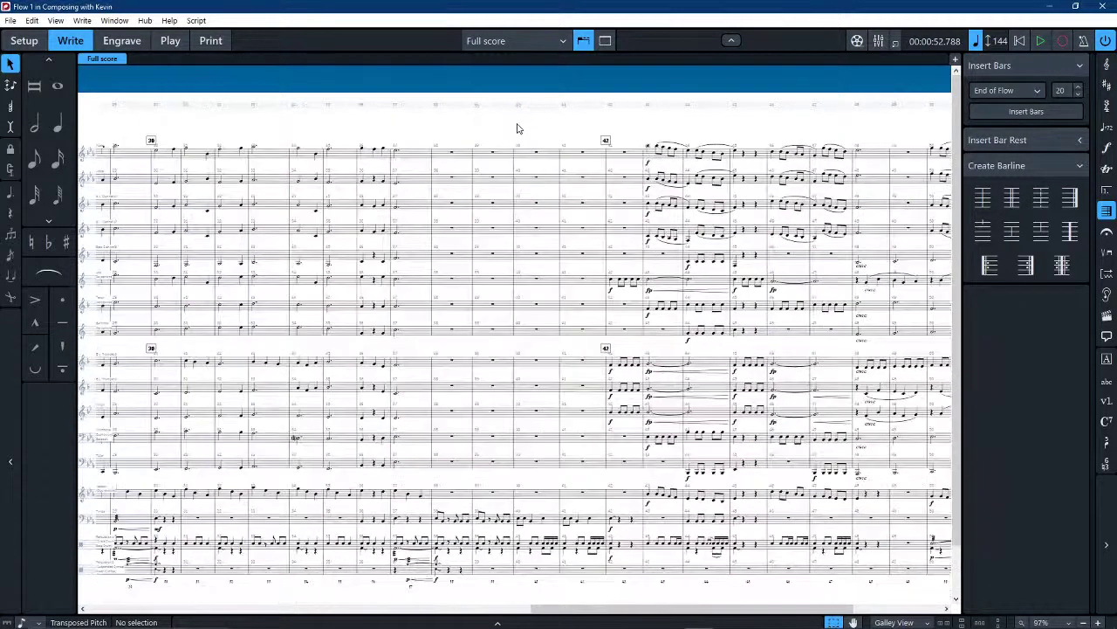
scroll(527, 118, "left", 3)
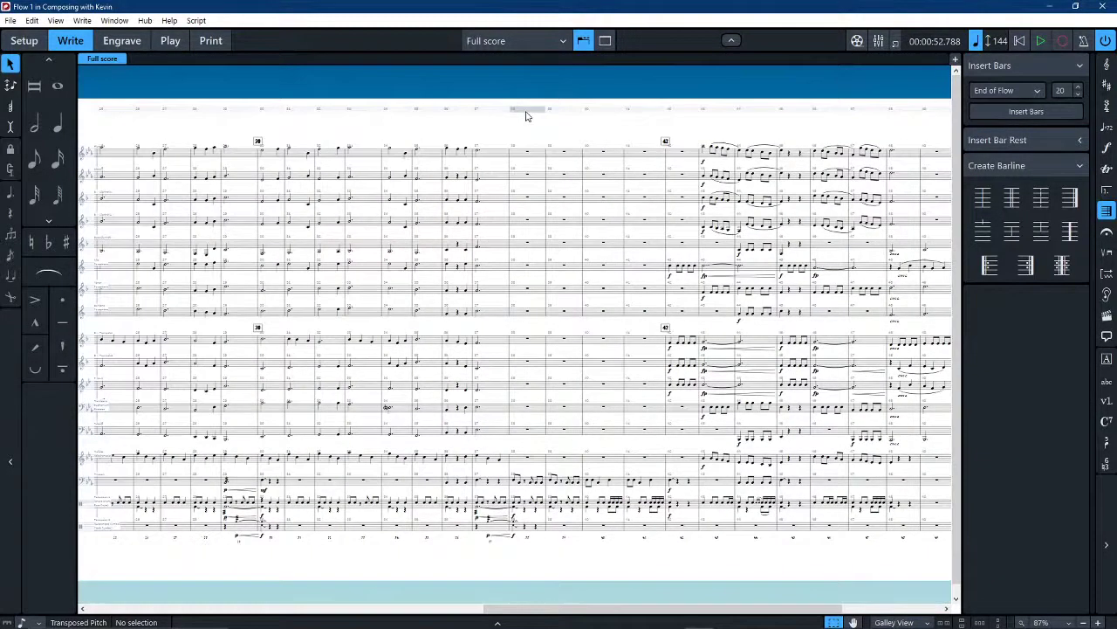
left_click(524, 113)
key("space")
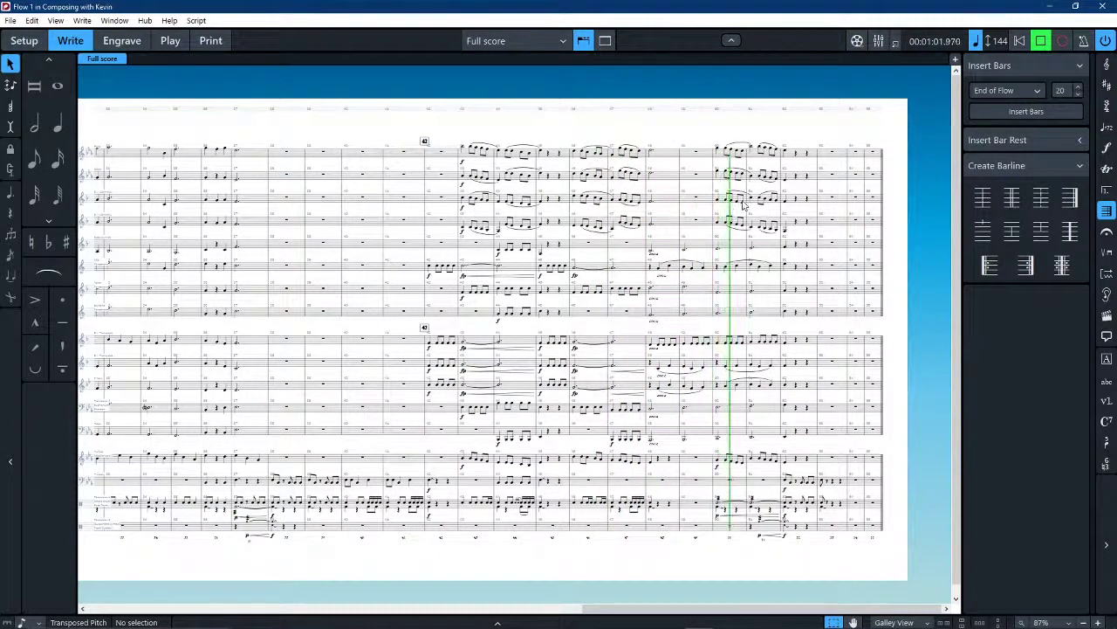
key("space")
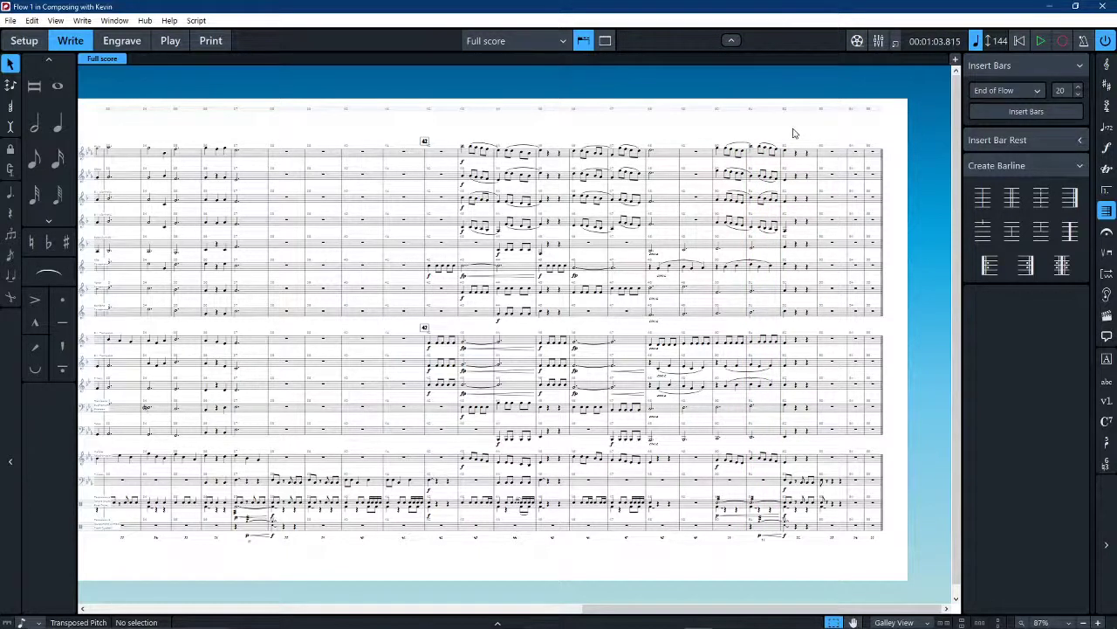
Delete the timpani and percussion notes in bar 53
left_click(834, 531)
left_click(840, 456, "shift")
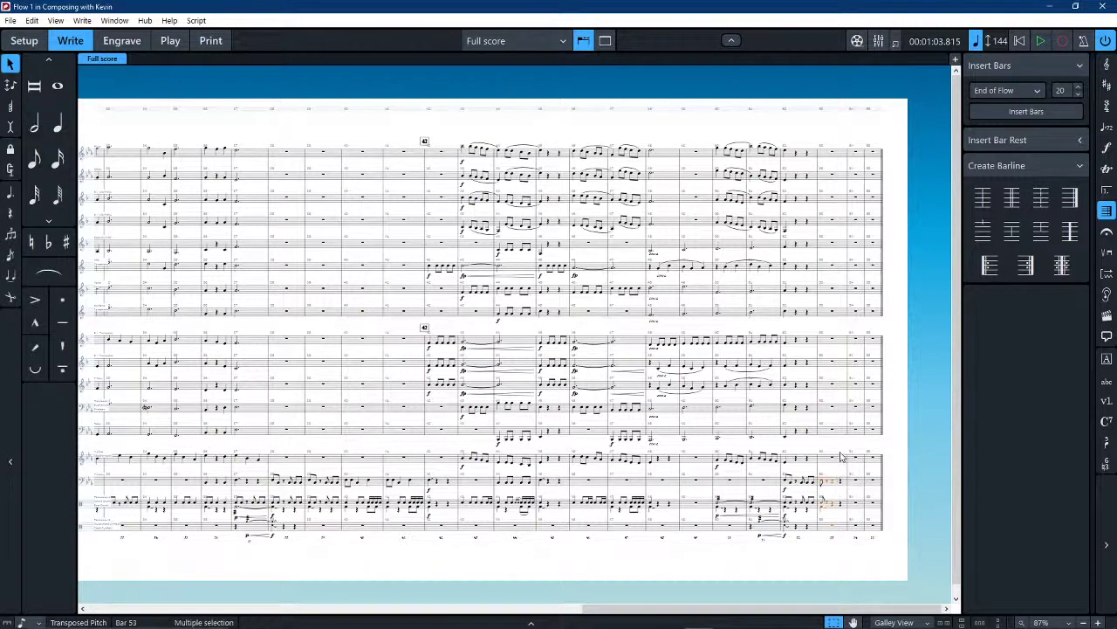
key("Left")
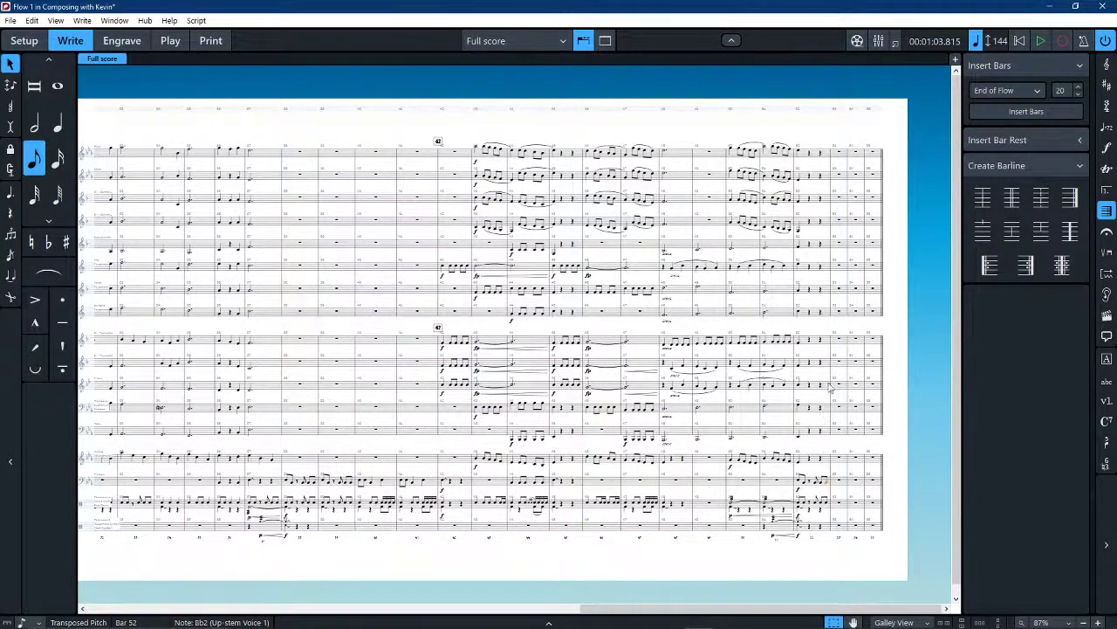
Add a rehearsal mark at the barline starting bar 53
left_click(834, 160)
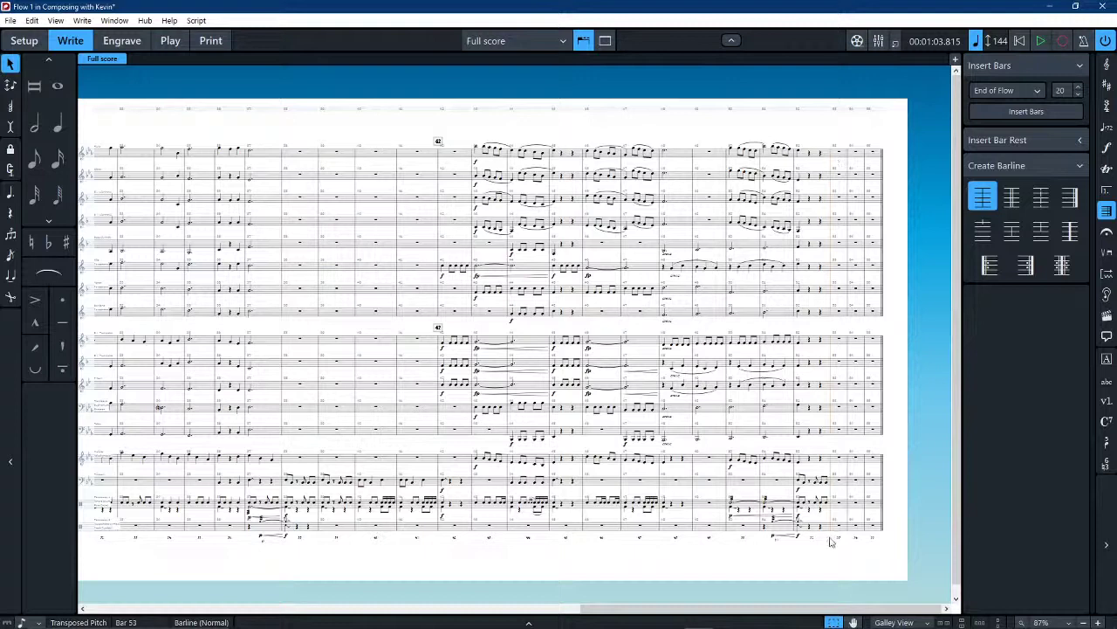
key("shift+a")
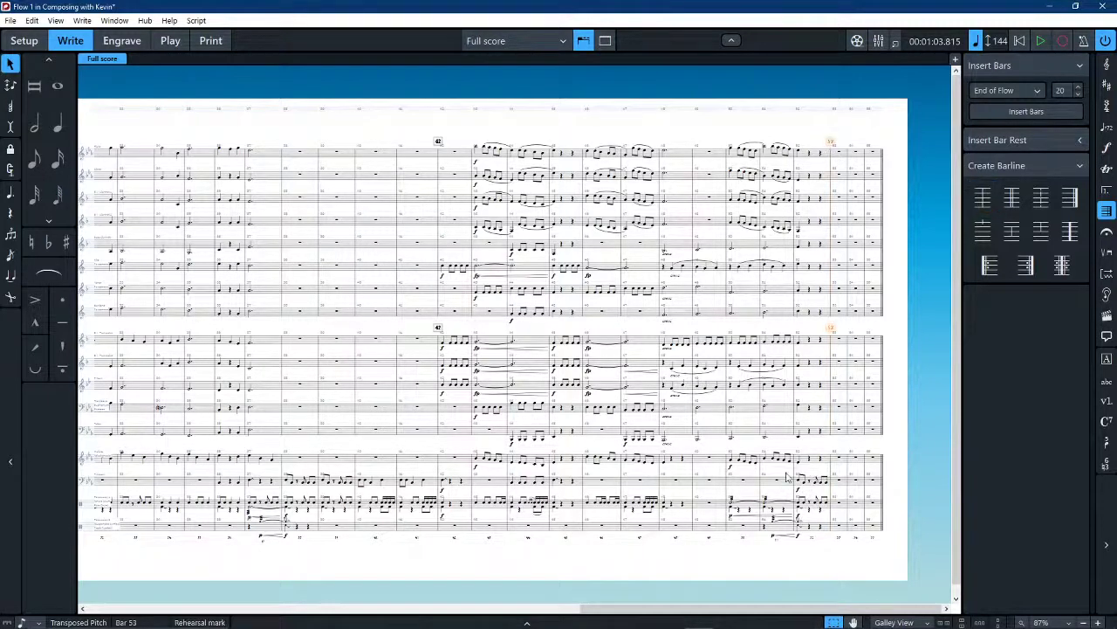
left_click(848, 132)
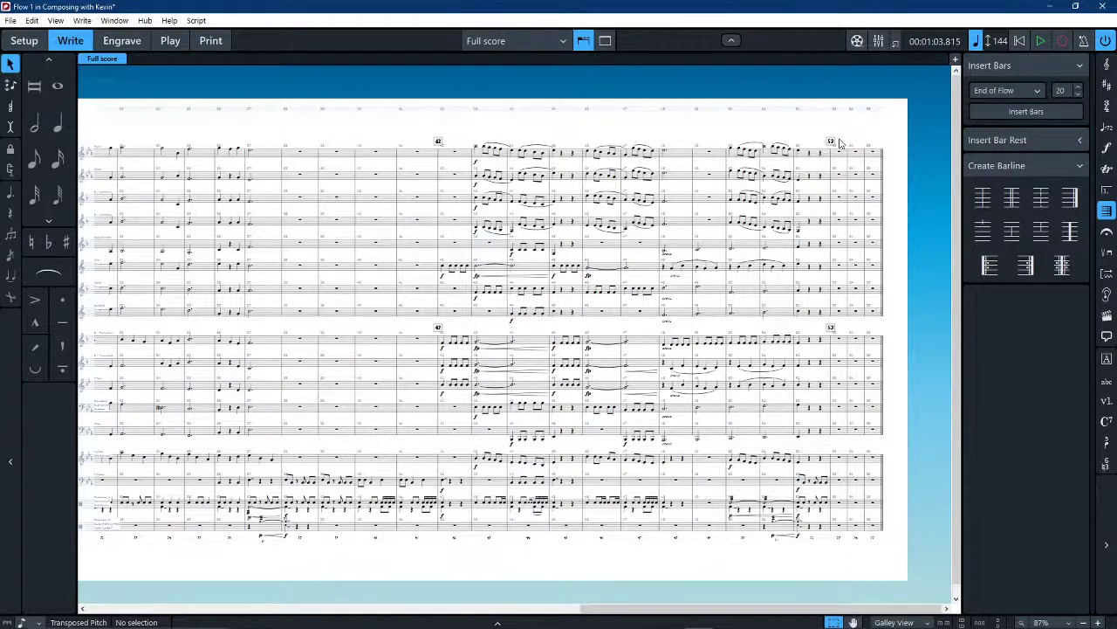
Look over the score from the opening to the last bars and switch it from galley view to page view
scroll(719, 135, "left", 15)
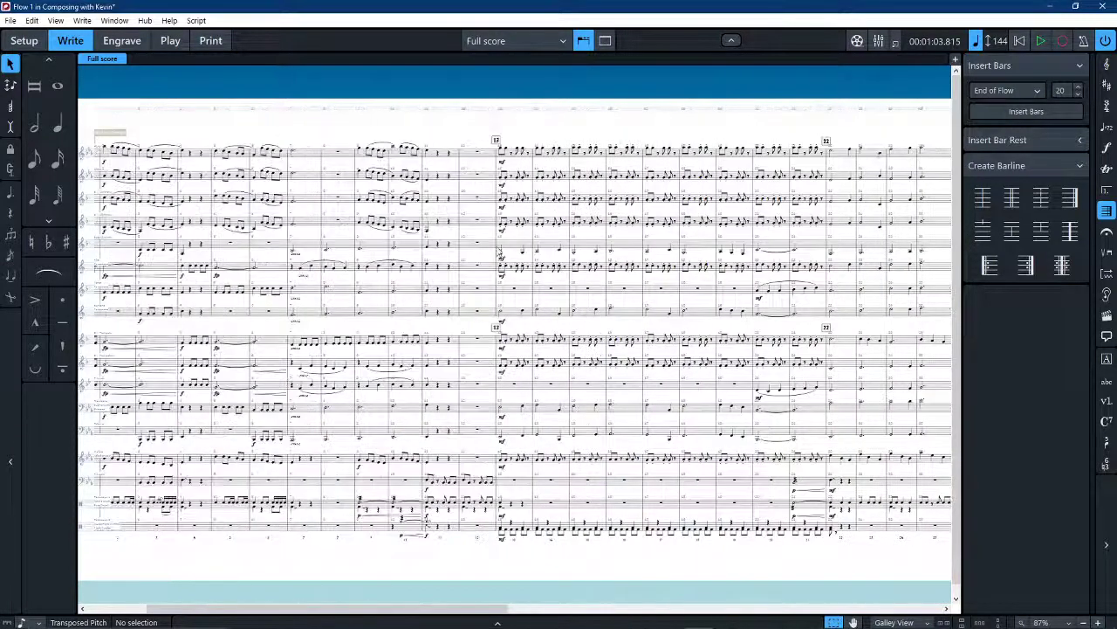
scroll(592, 234, "right", 3)
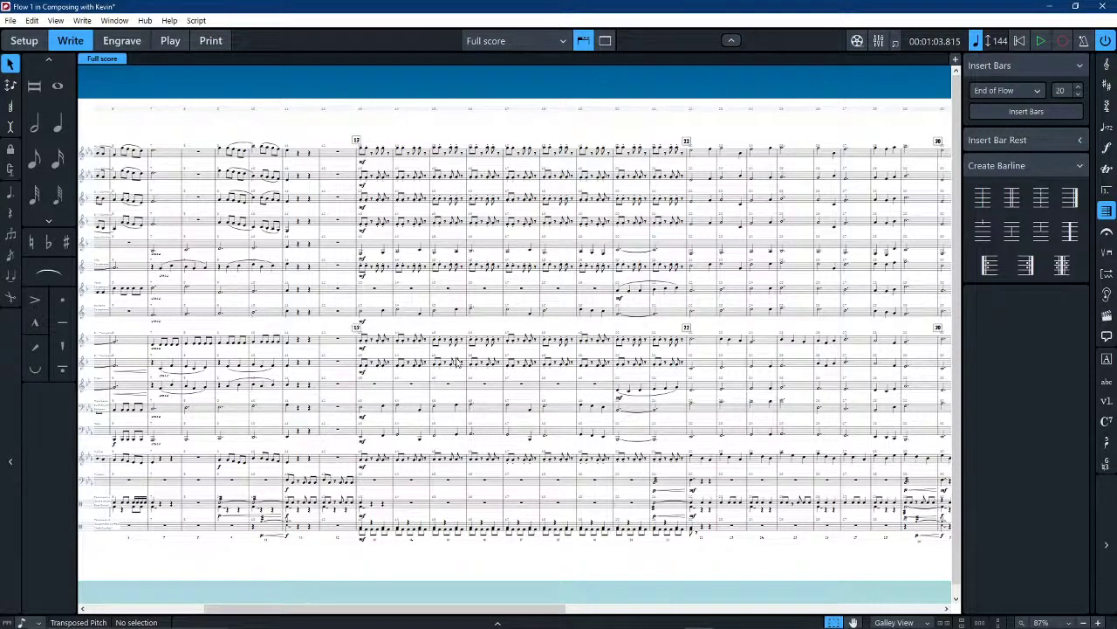
scroll(561, 352, "right", 5)
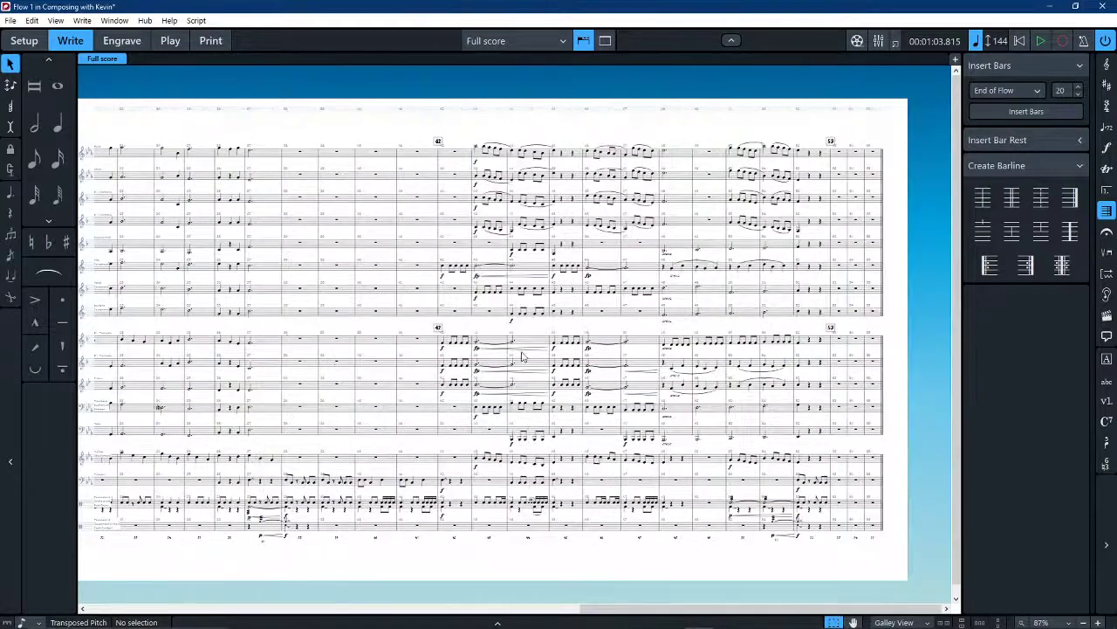
scroll(223, 284, "right", 10)
scroll(722, 251, "left", 15)
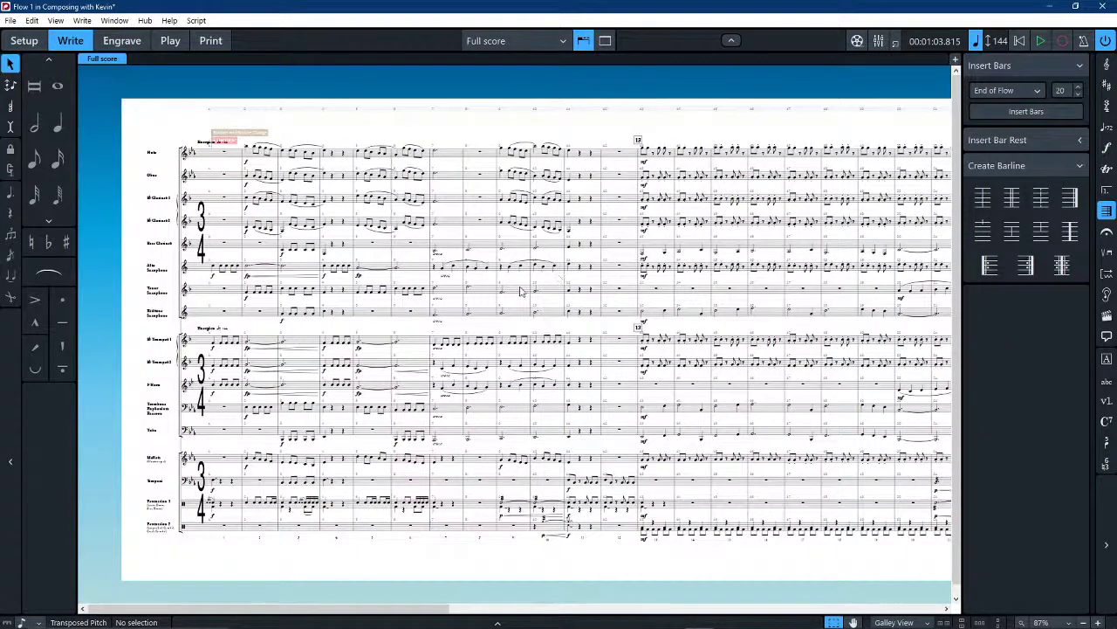
left_click(899, 623)
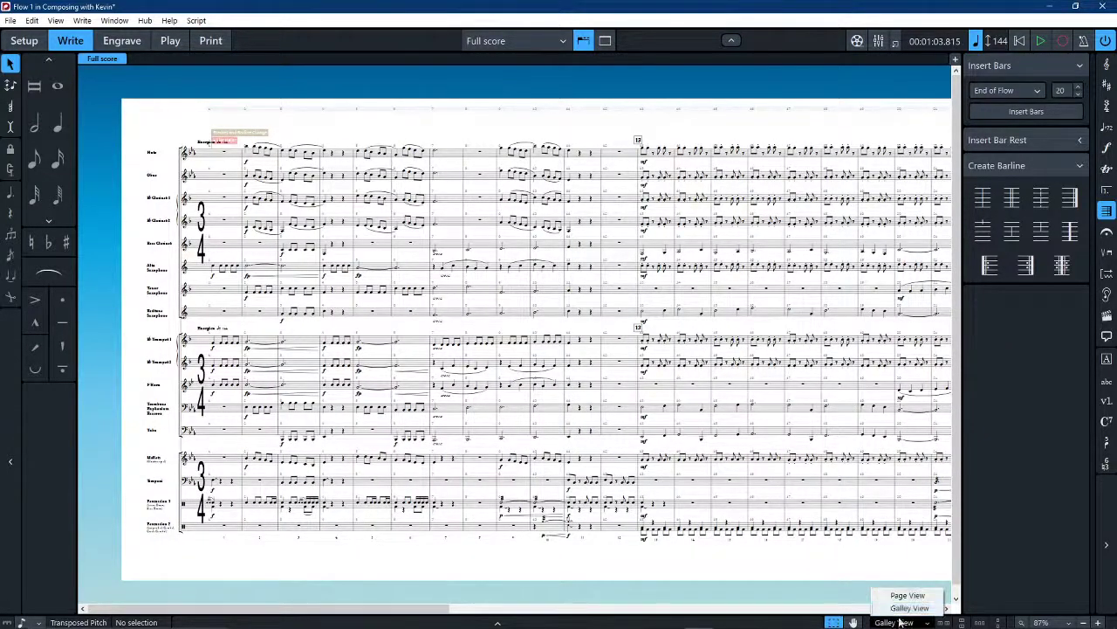
left_click(907, 596)
Review the title on the first page and open the project information
scroll(495, 323, "up", 5)
scroll(494, 322, "up", 2)
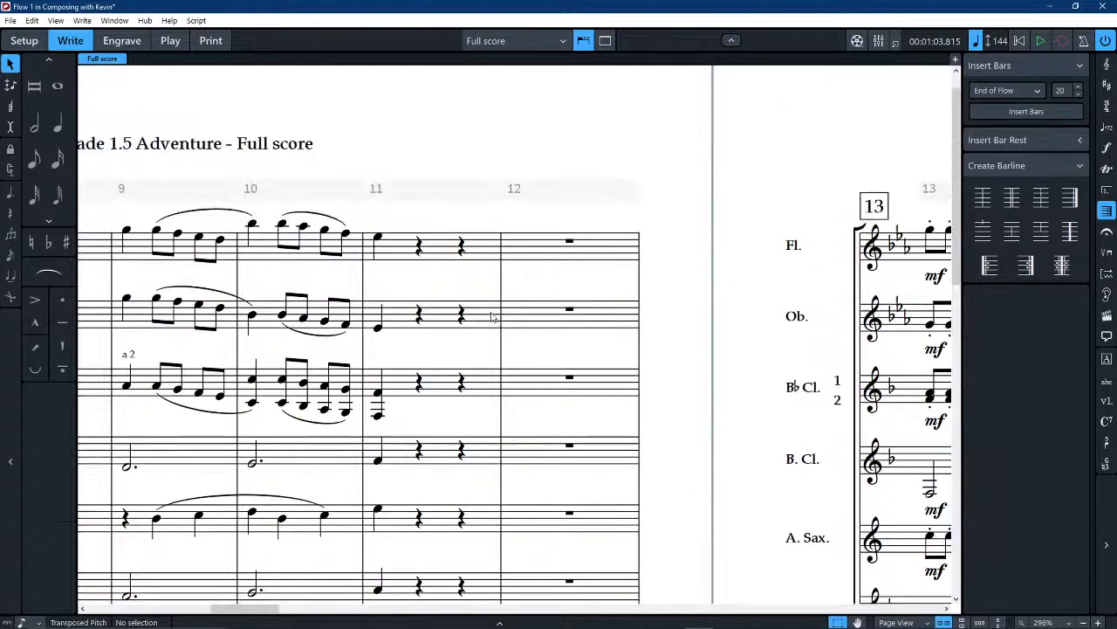
scroll(489, 319, "right", 3)
scroll(489, 319, "down", 2)
scroll(489, 319, "left", 12)
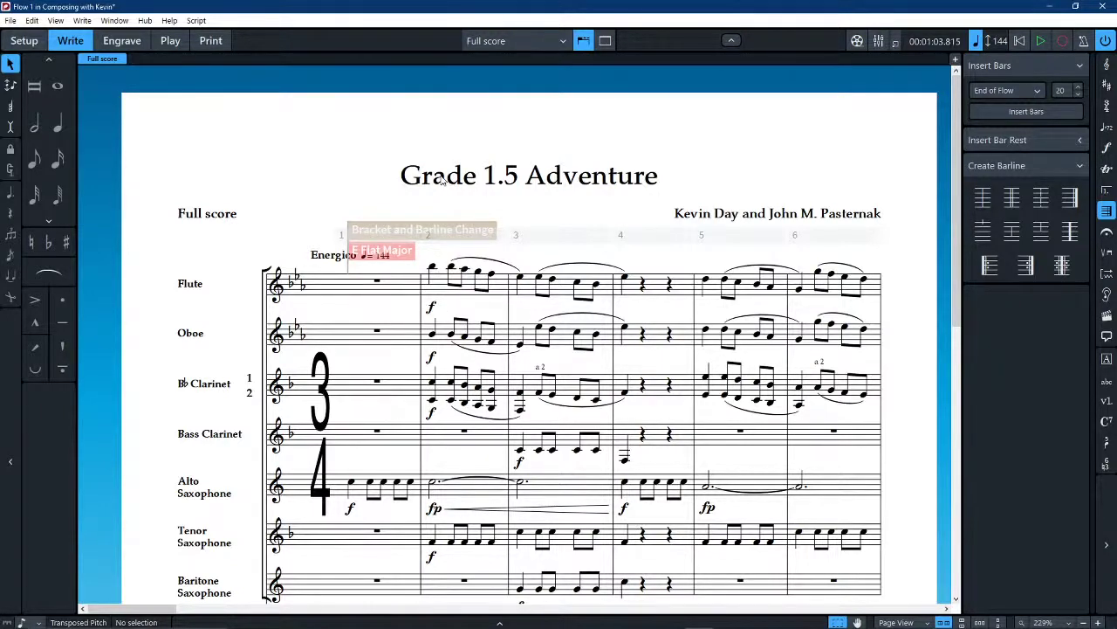
scroll(443, 179, "down", 3)
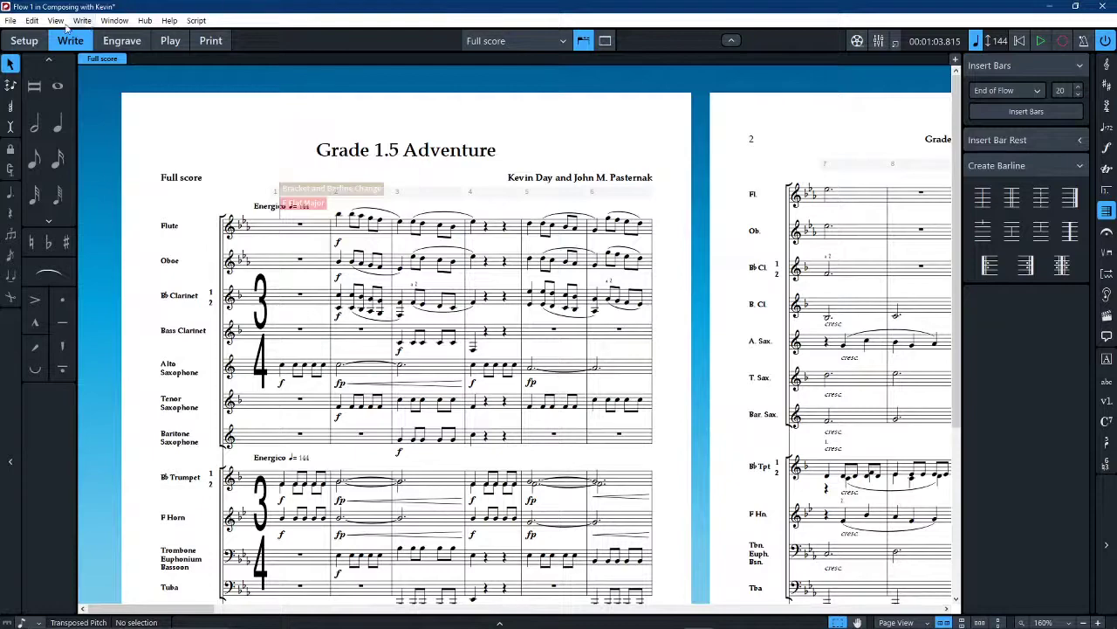
left_click(11, 20)
left_click(57, 209)
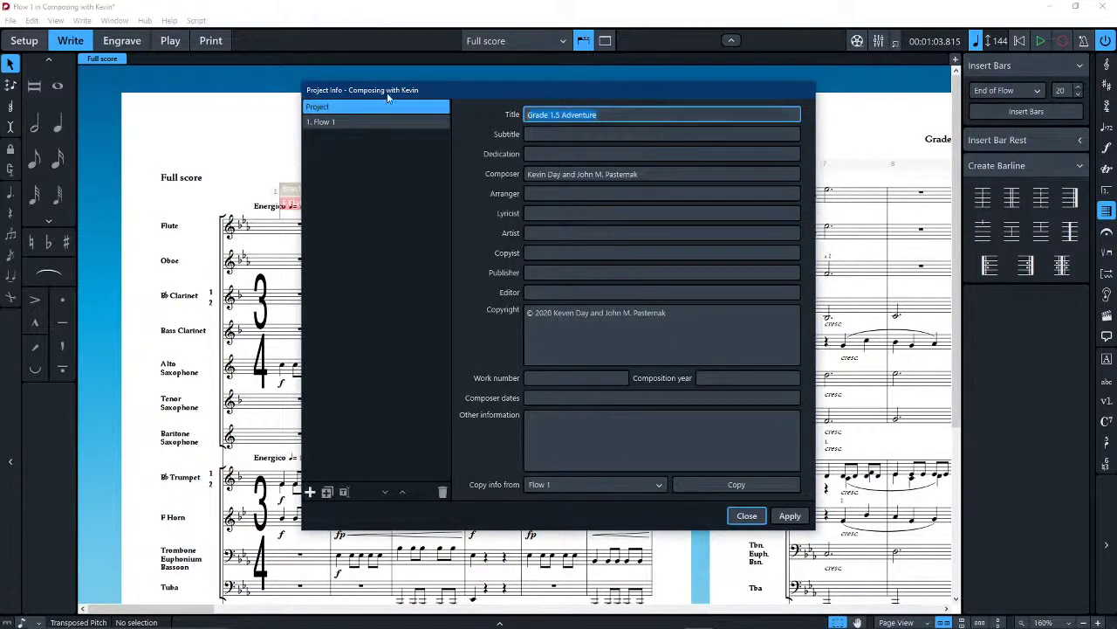
key("BackSpace")
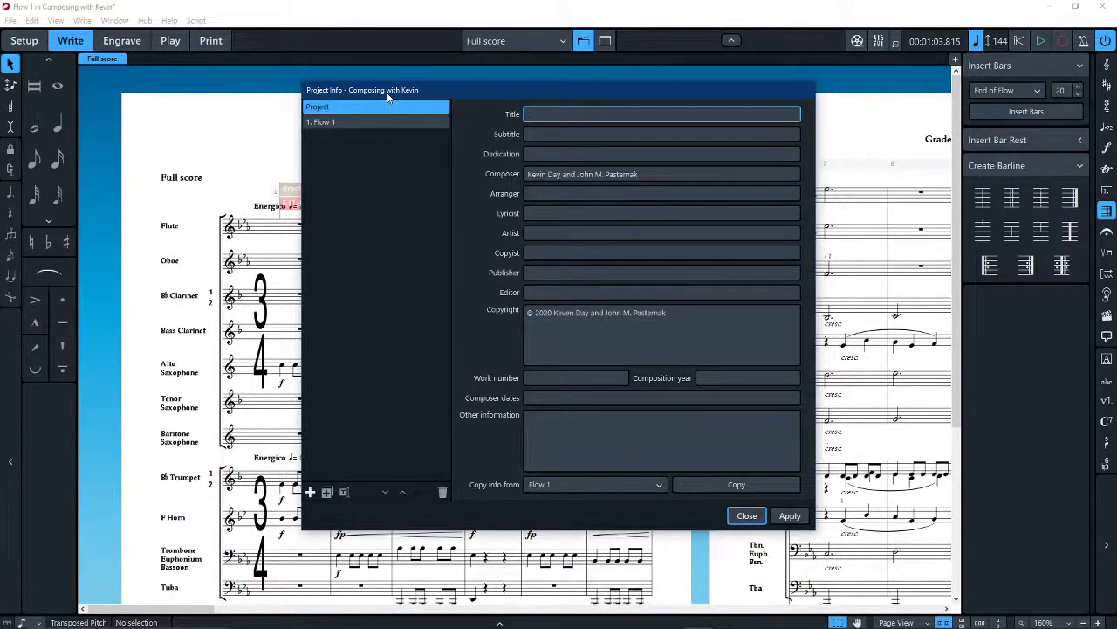
type("Um ahhhhhh")
key("Tab")
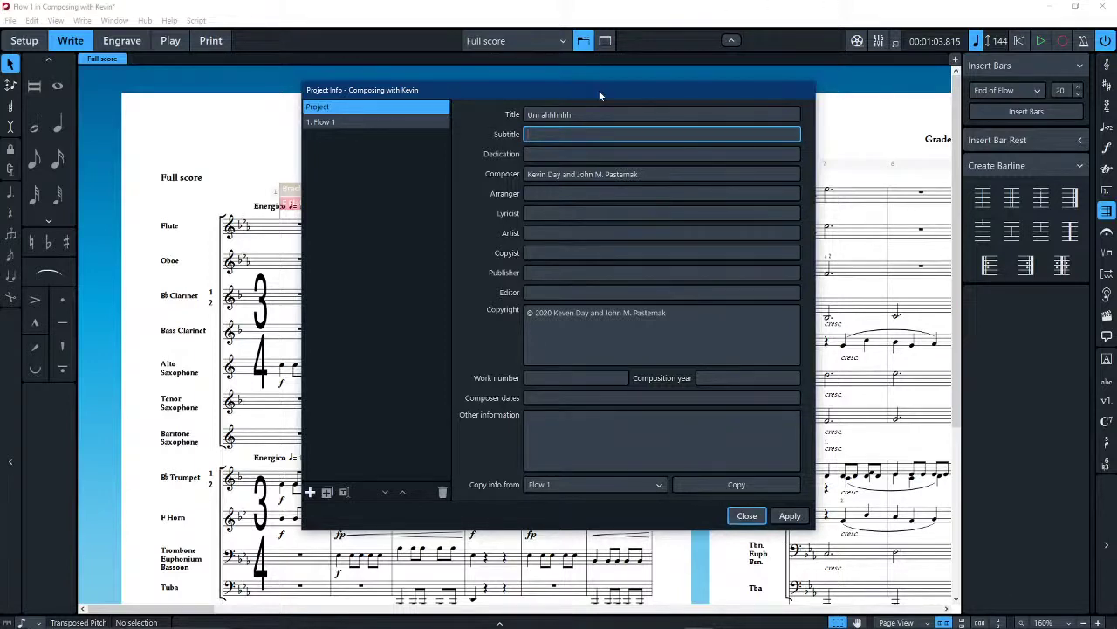
left_click_drag(599, 90, 611, 115)
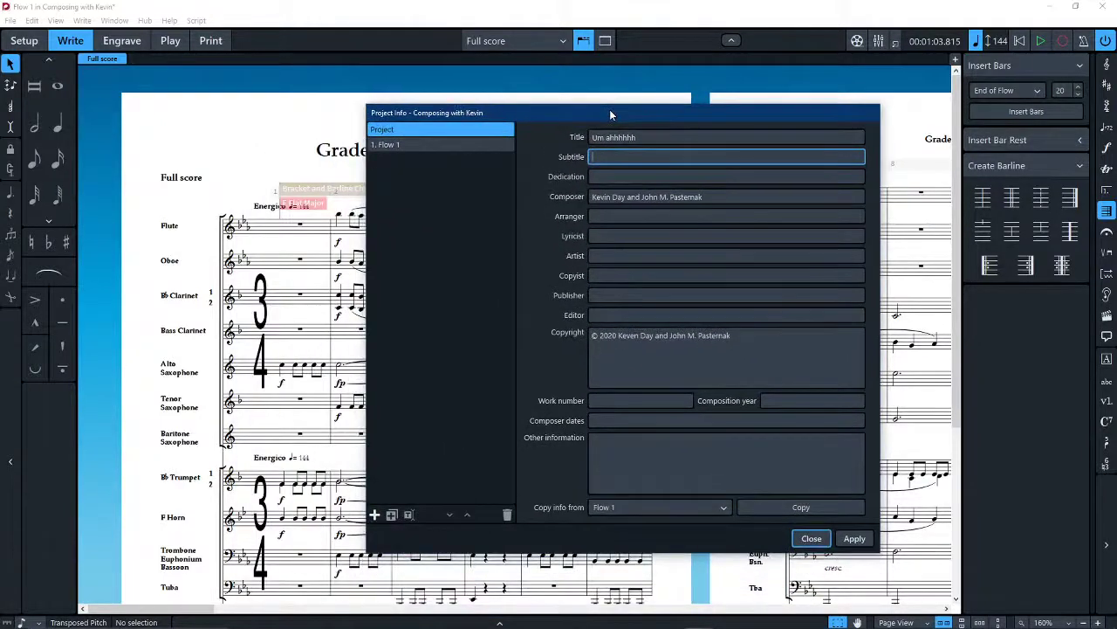
Set the project title to "Heroic Adventure", apply it and close the project information
triple_click(651, 138)
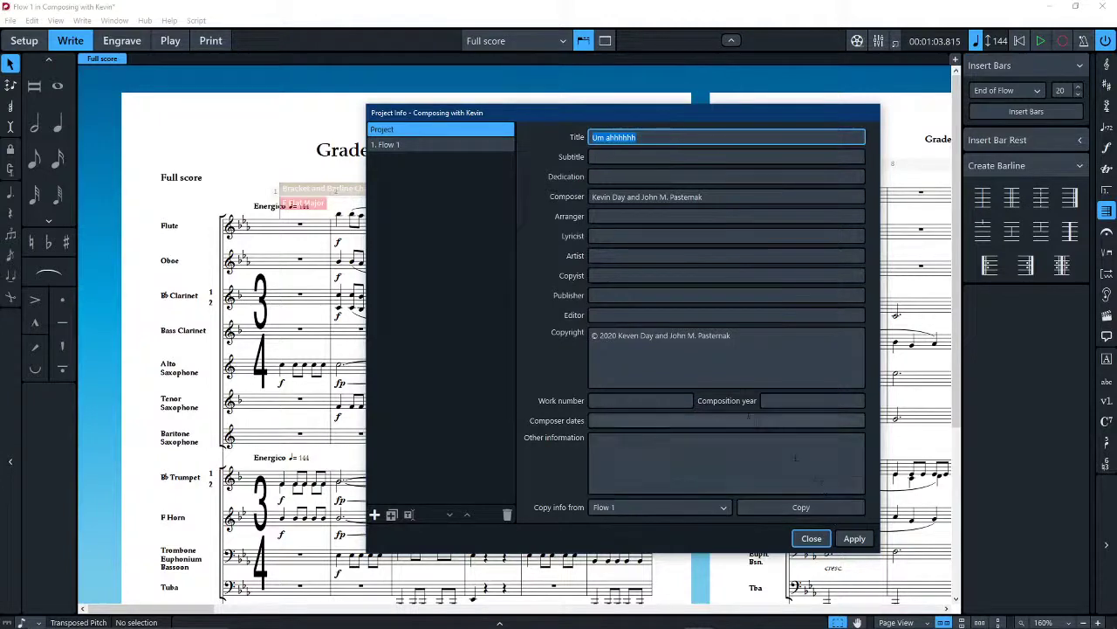
type("H")
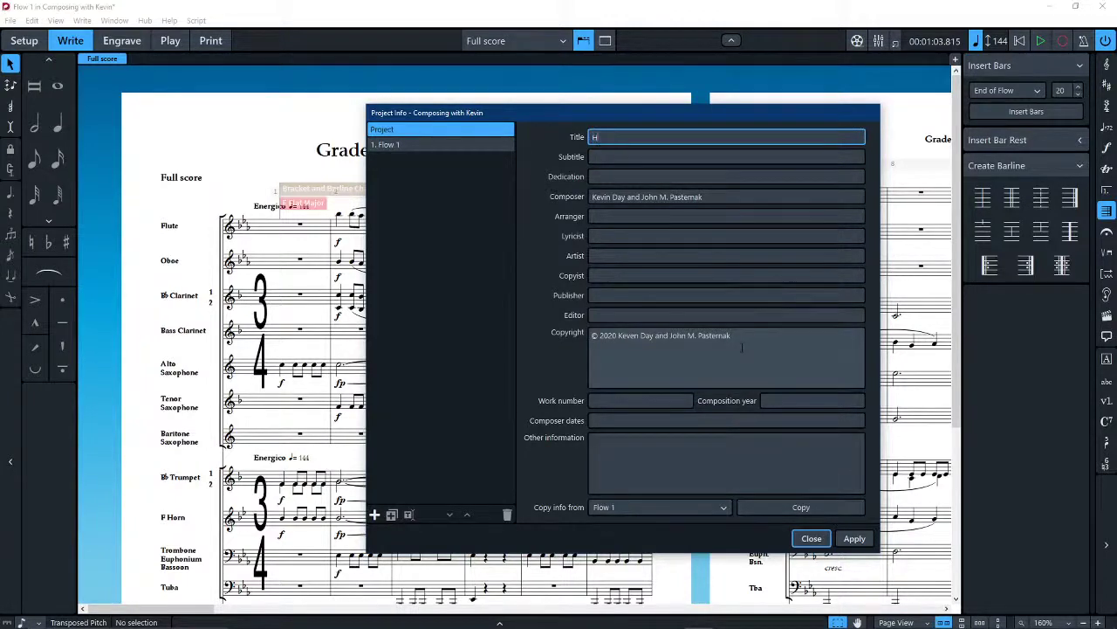
type("erio")
key("BackSpace")
key("BackSpace")
type("or")
type("ic A")
type("dve")
type("nture")
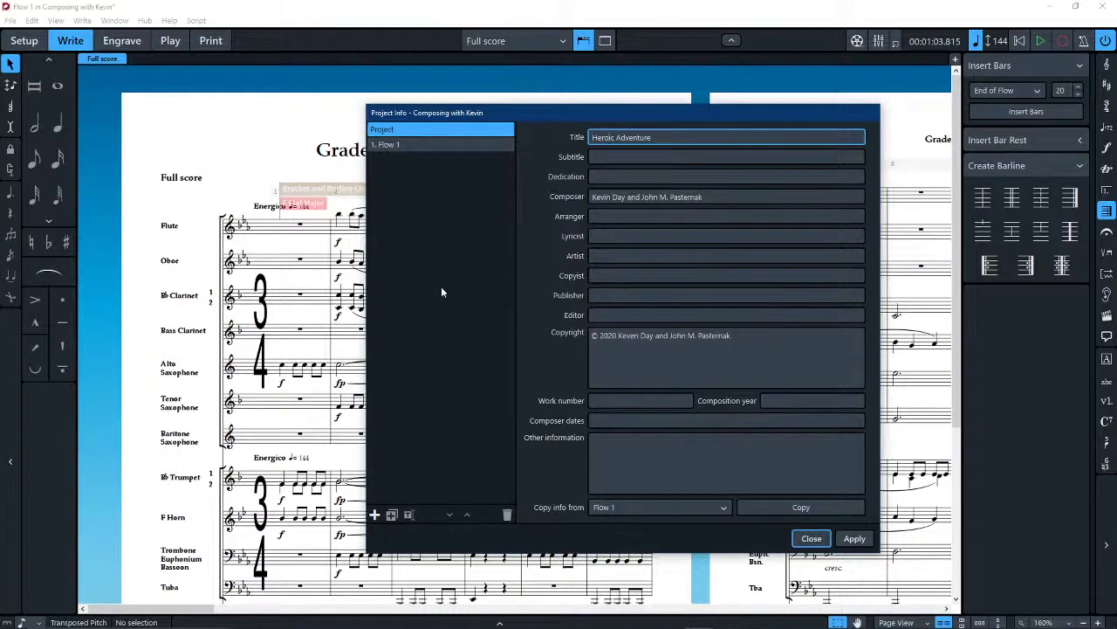
left_click(854, 538)
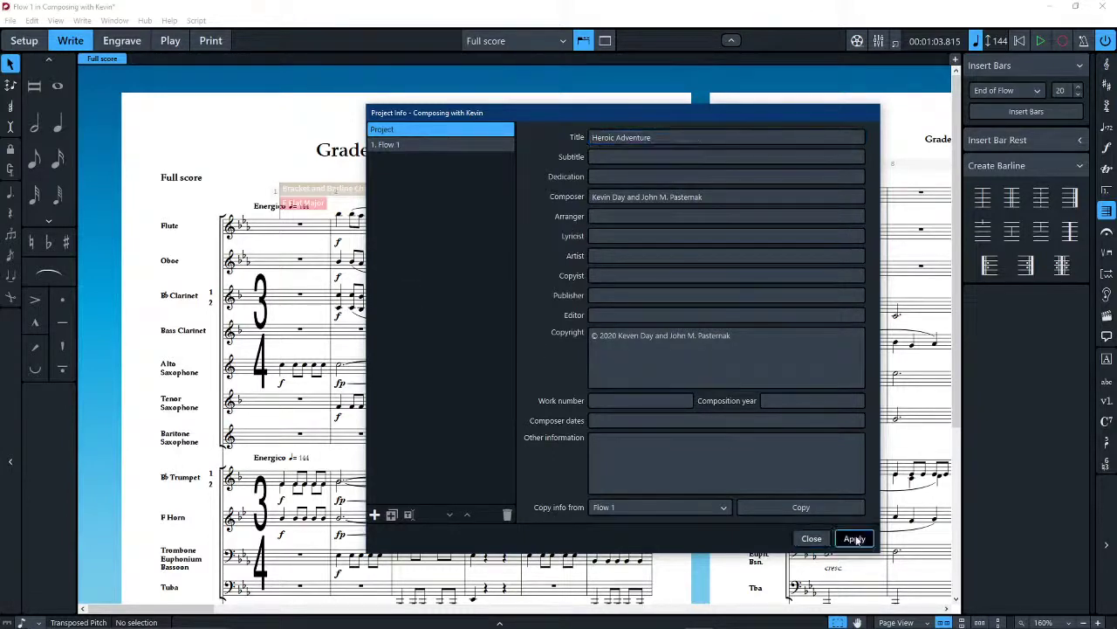
left_click(812, 539)
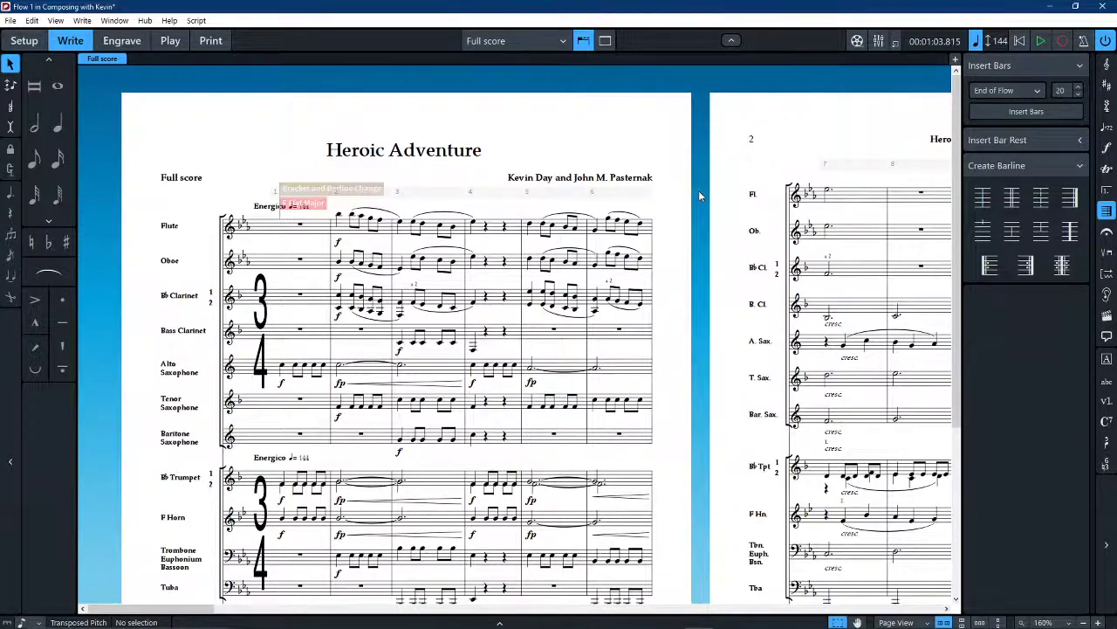
scroll(699, 211, "down", 4)
scroll(699, 211, "up", 3)
scroll(698, 212, "down", 6)
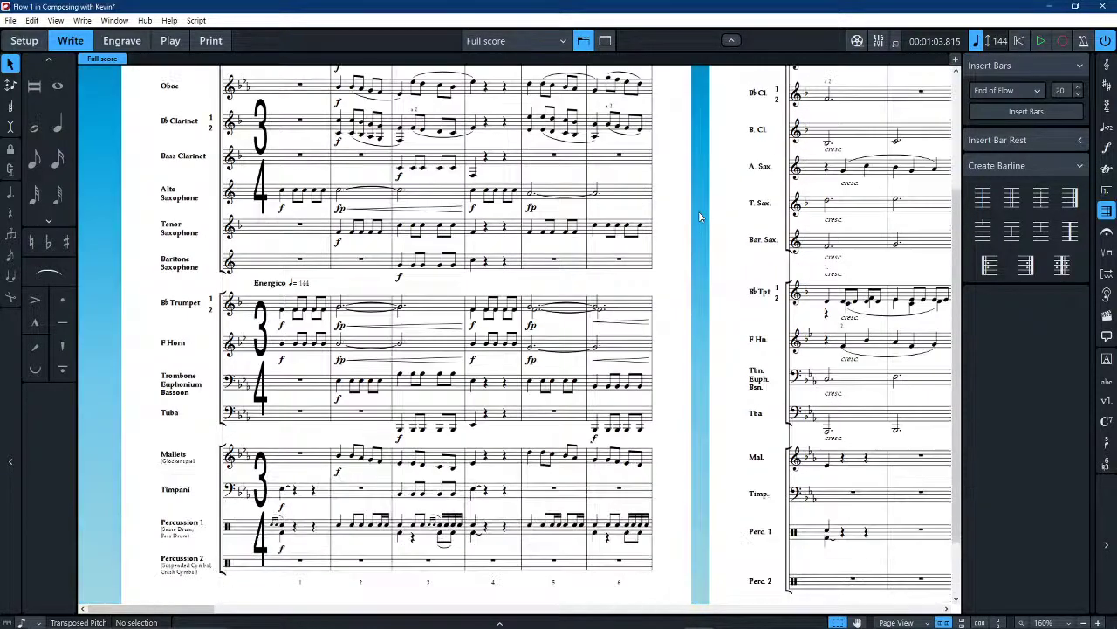
scroll(698, 211, "up", 3)
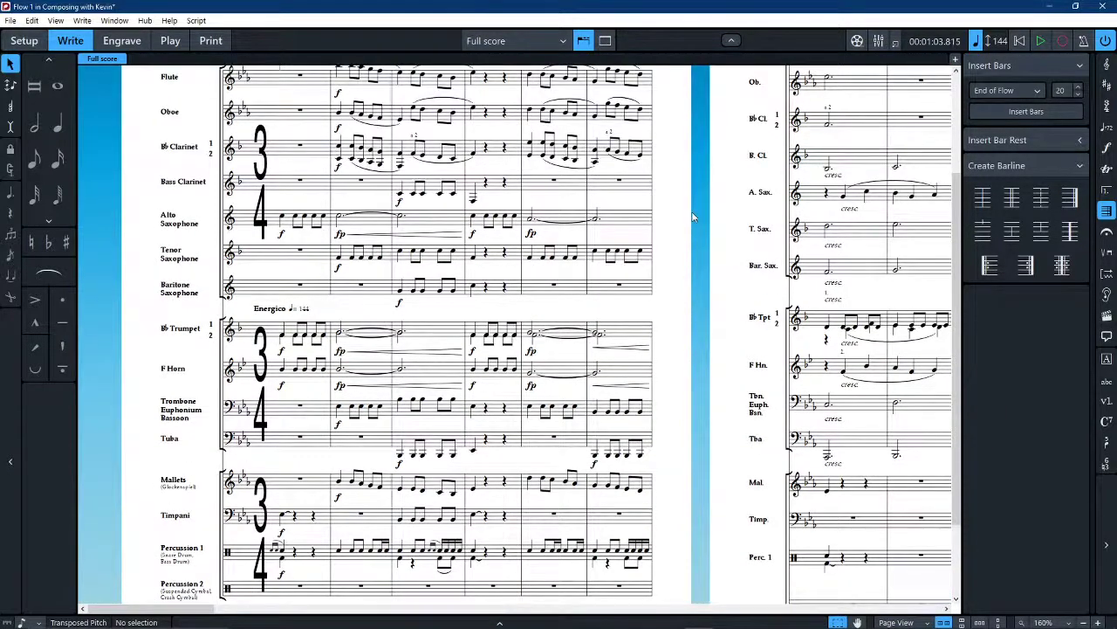